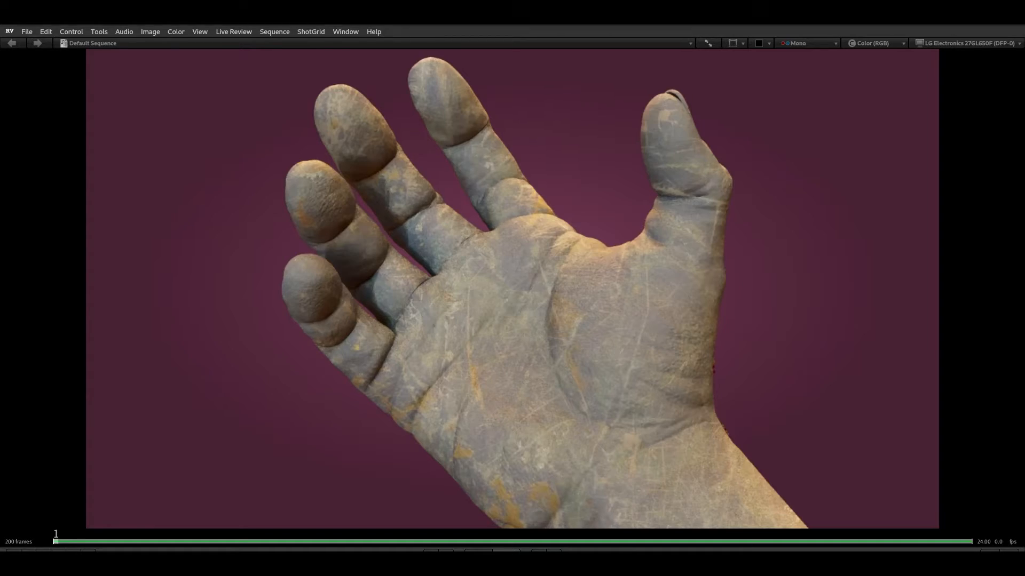
Step: Play and scrub through the finished hand animation in the review player
key("space")
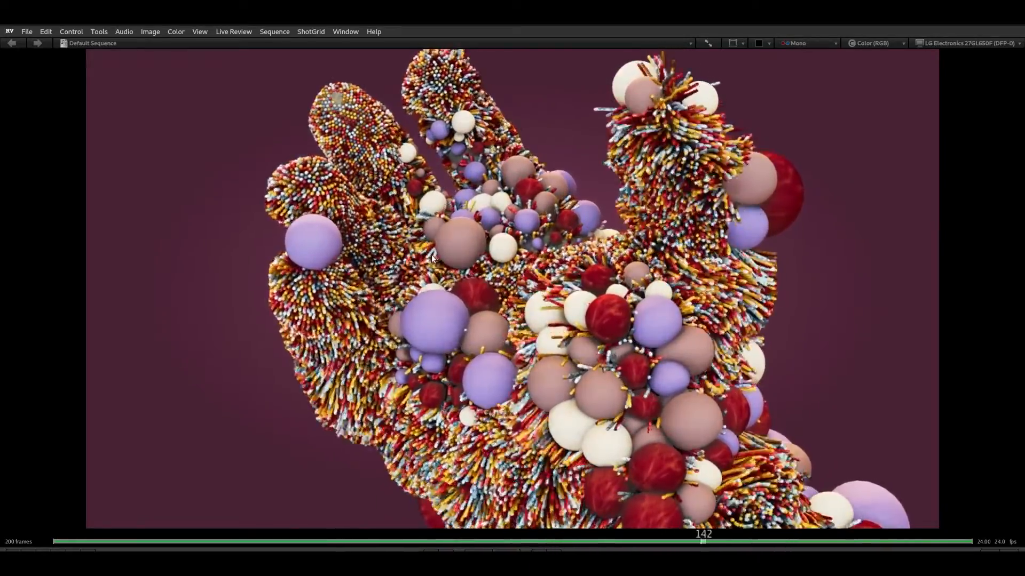
left_click(135, 542)
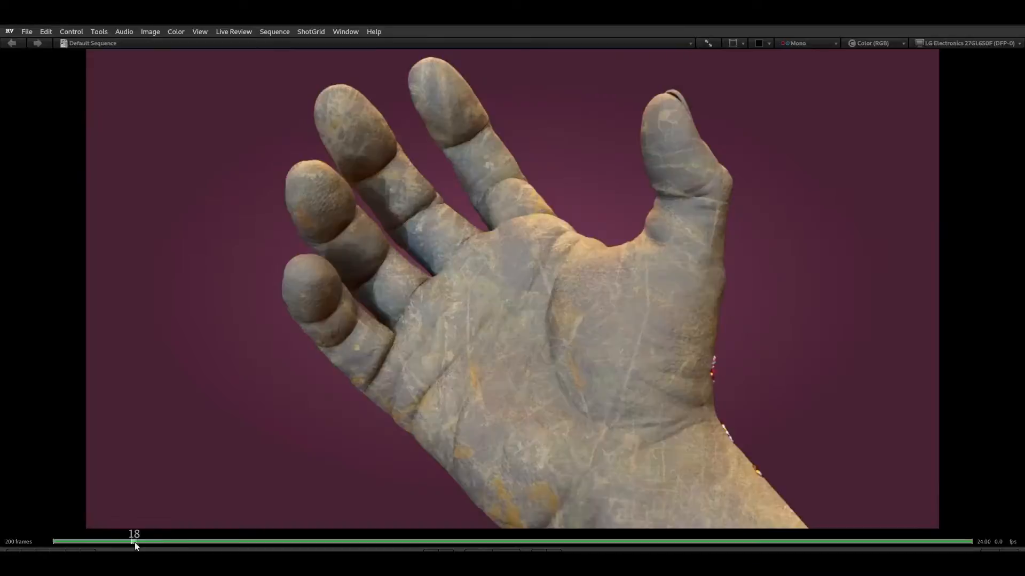
left_click_drag(135, 542, 866, 500)
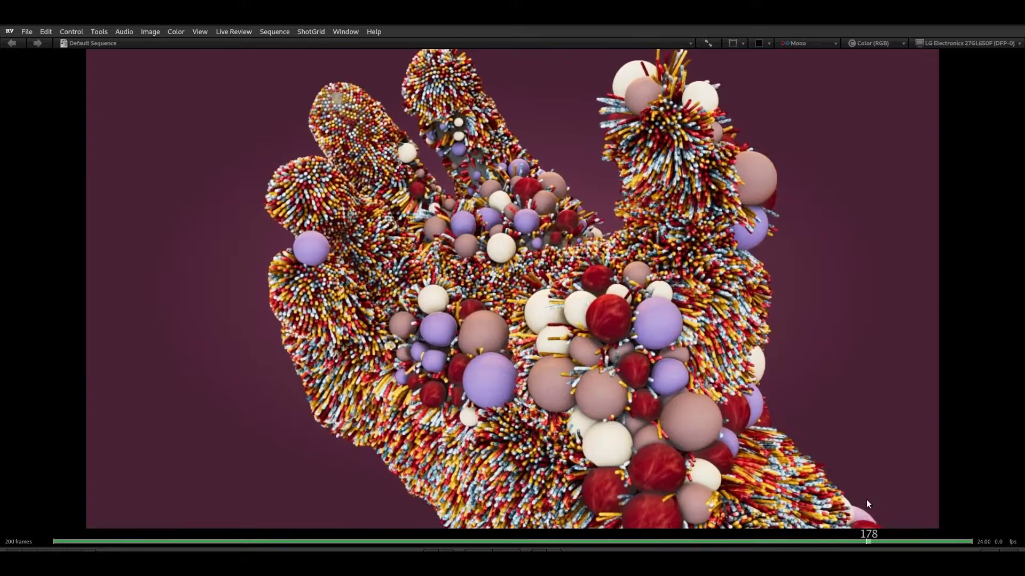
right_click(755, 24)
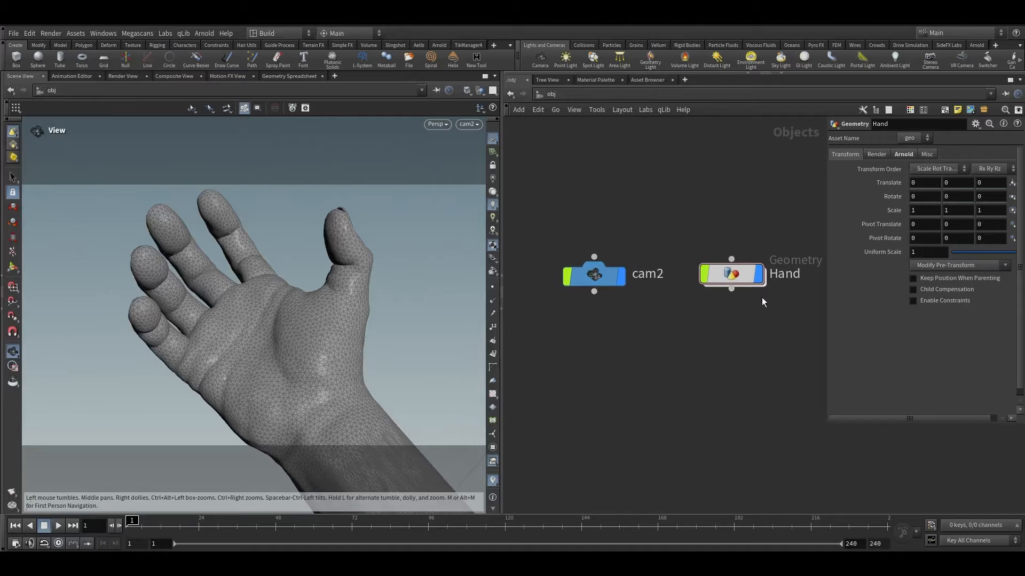
Step: Enter the Hand geometry network and toggle the remesh1 node's bypass to compare it with the original mesh
double_click(734, 275)
scroll(688, 240, "up", 2)
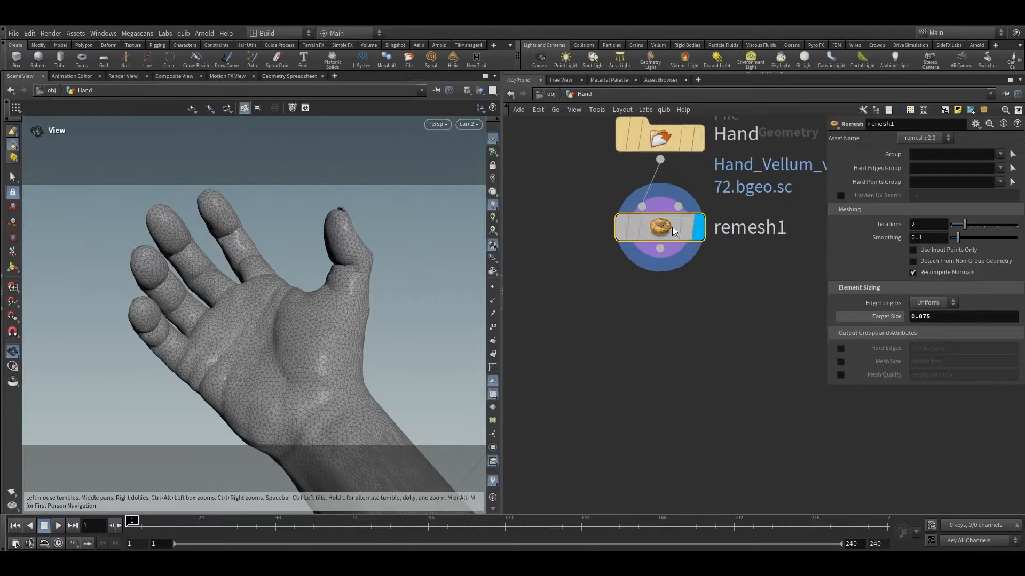
mouse_move(644, 226)
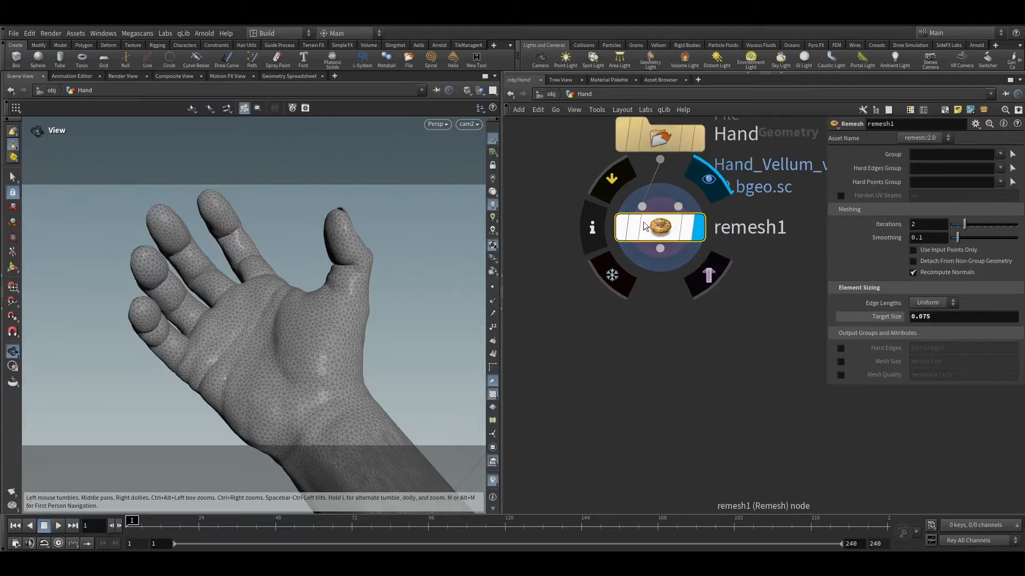
left_click(618, 177)
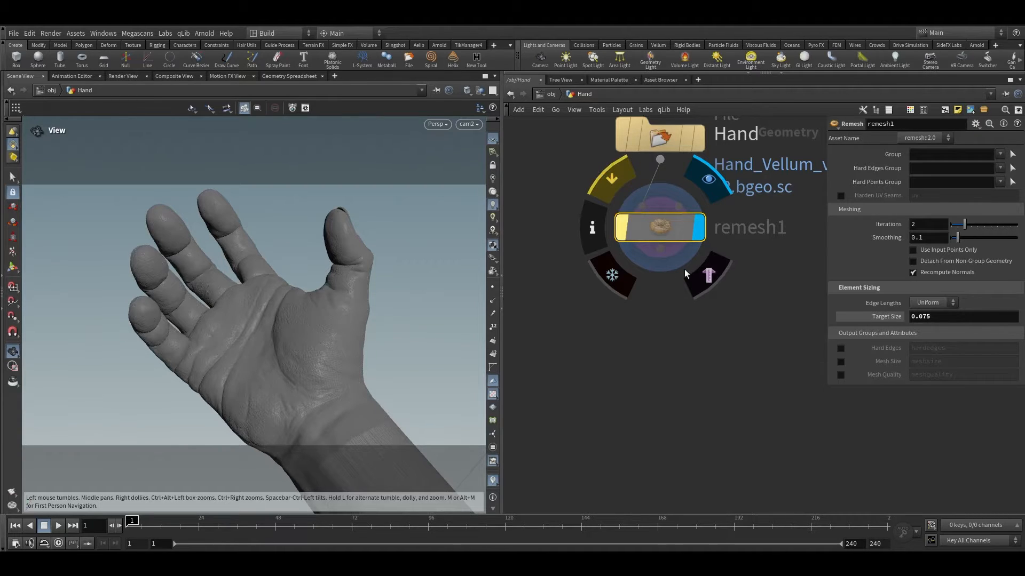
key("super")
key("super")
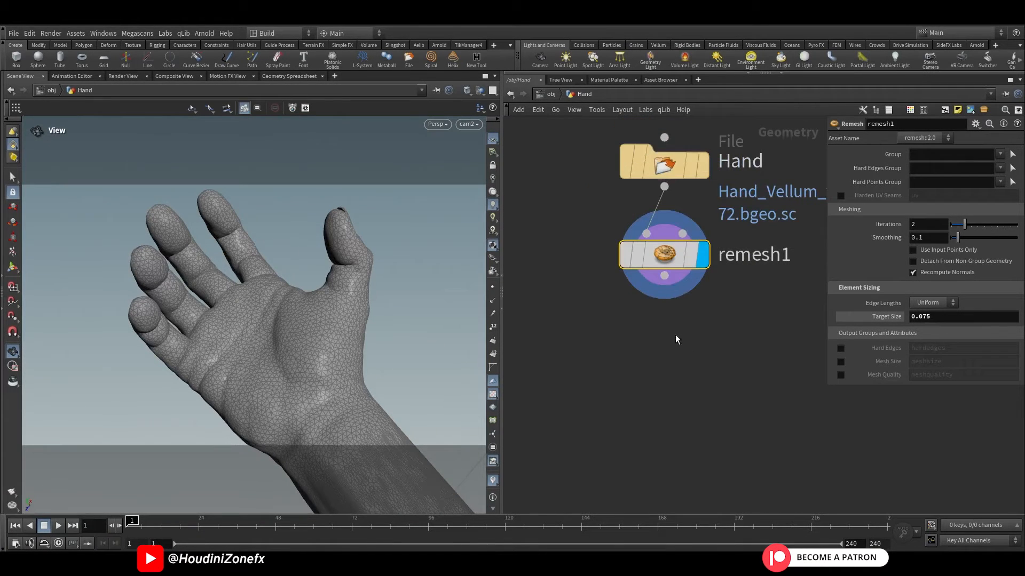
Step: Add a MOPs Shape Falloff node below remesh1, wired to its output, from the recent-node history
middle_click_drag(674, 338, 626, 303)
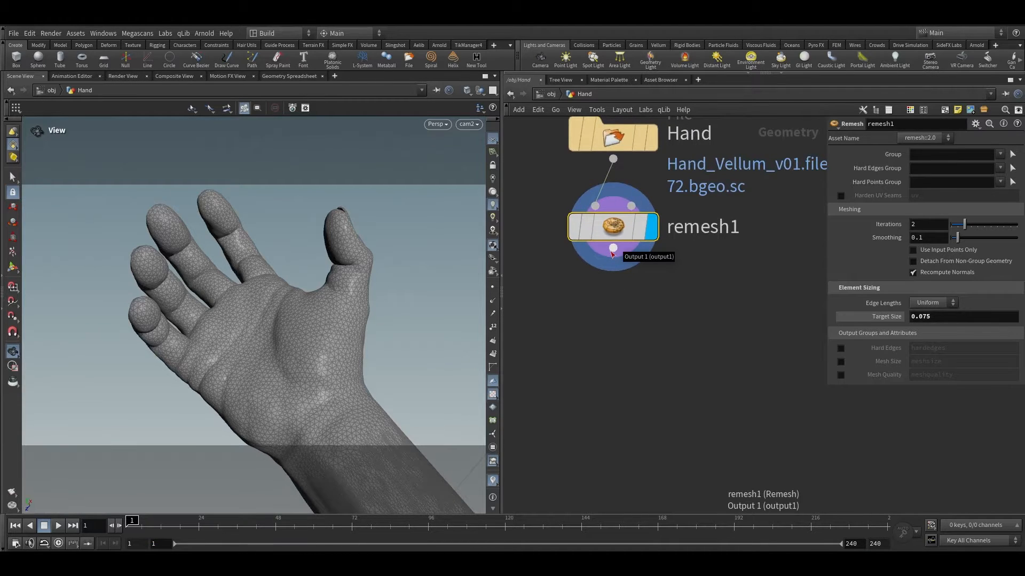
left_click_drag(612, 250, 613, 316)
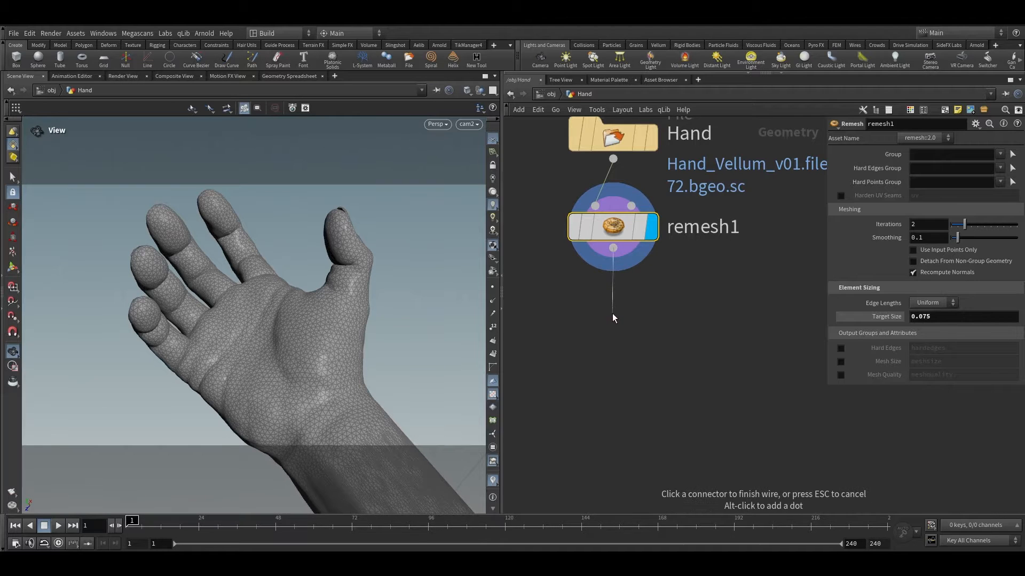
key("Escape")
left_click_drag(612, 248, 613, 308)
left_click(602, 288)
right_click(607, 258)
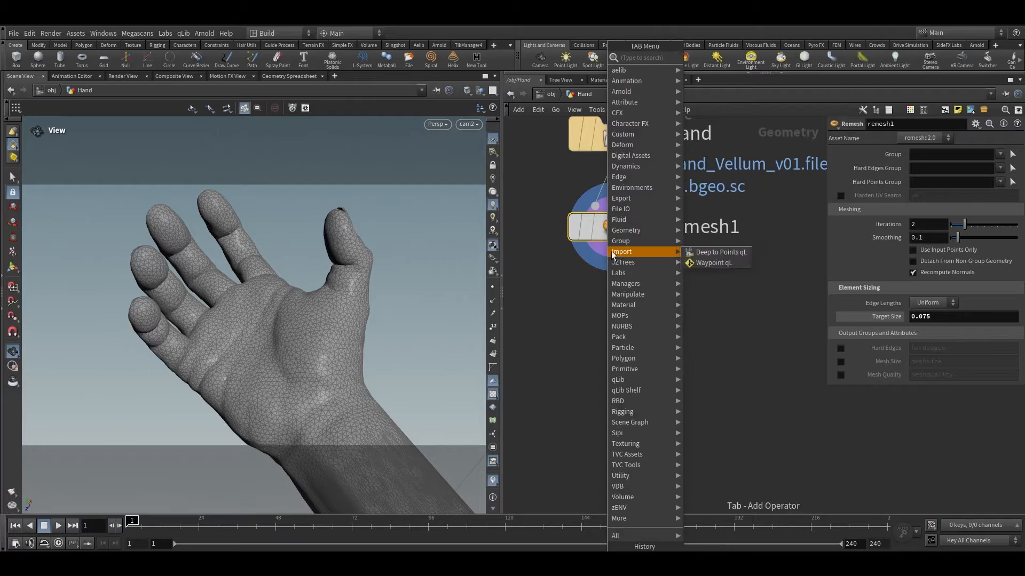
left_click(593, 256)
right_click(606, 256)
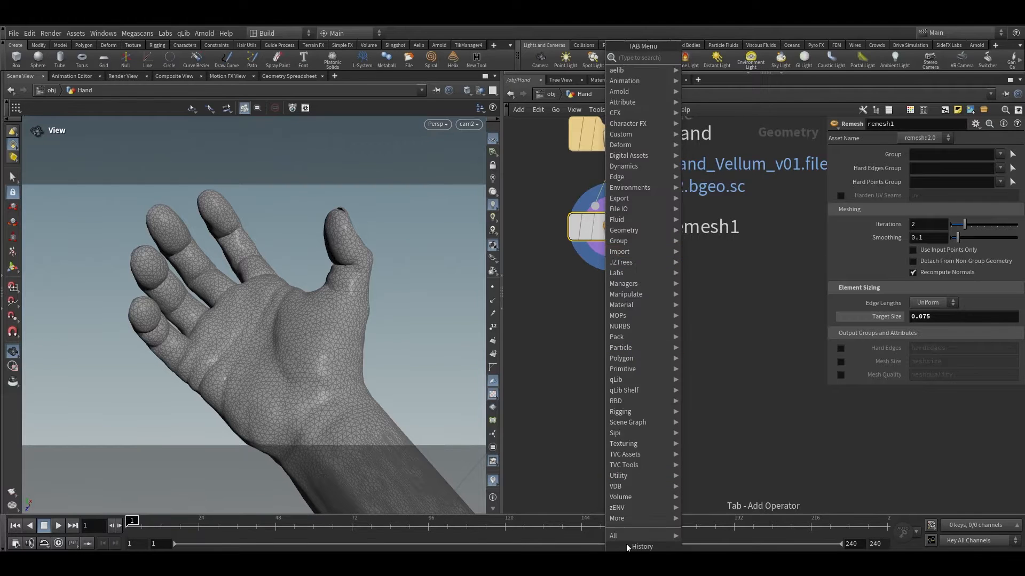
left_click(642, 559)
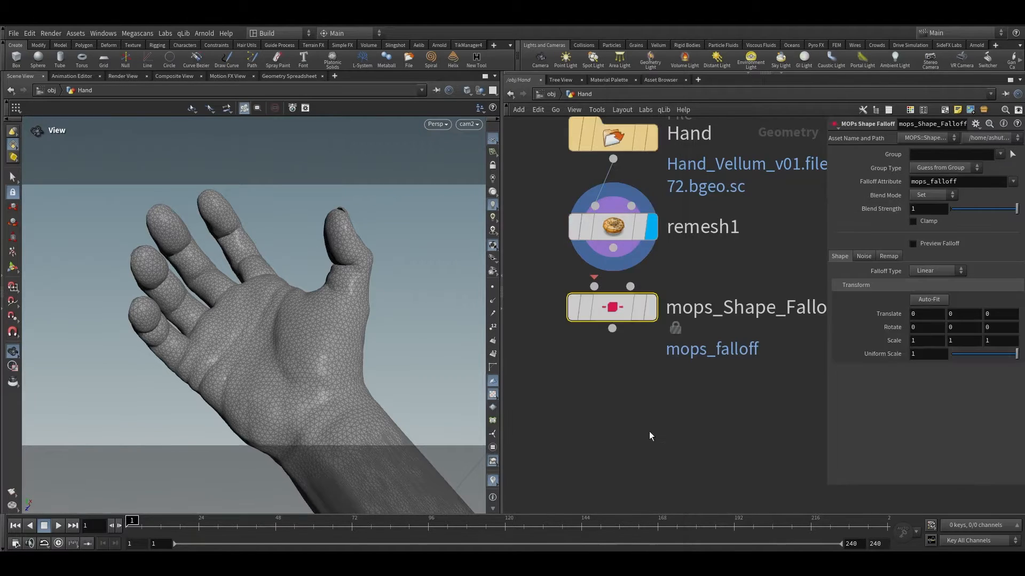
Step: Display the falloff node, auto-fit its linear falloff shape to the hand, and enable Preview Falloff
left_click(661, 259)
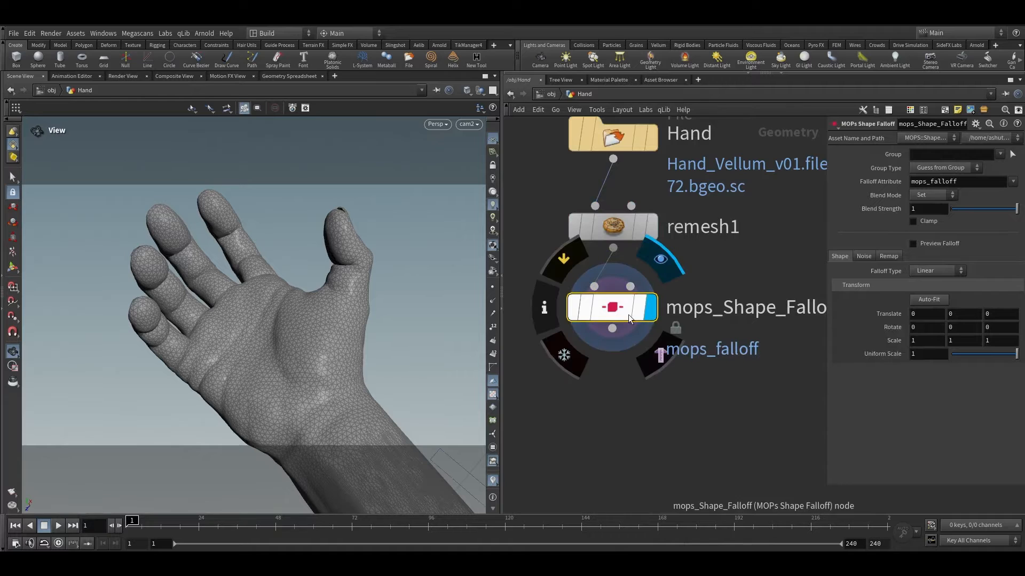
left_click(661, 354)
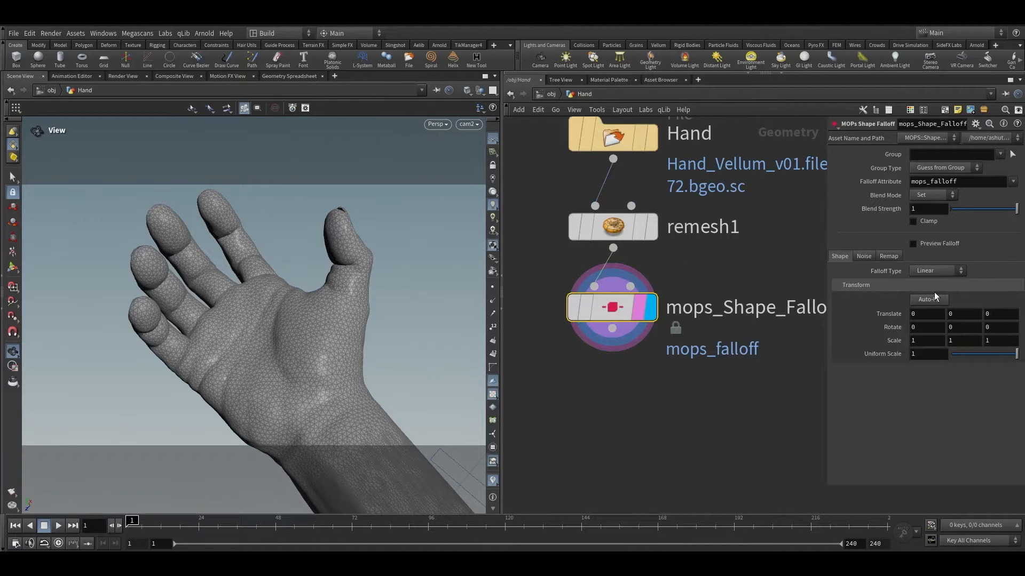
left_click_drag(368, 267, 381, 420)
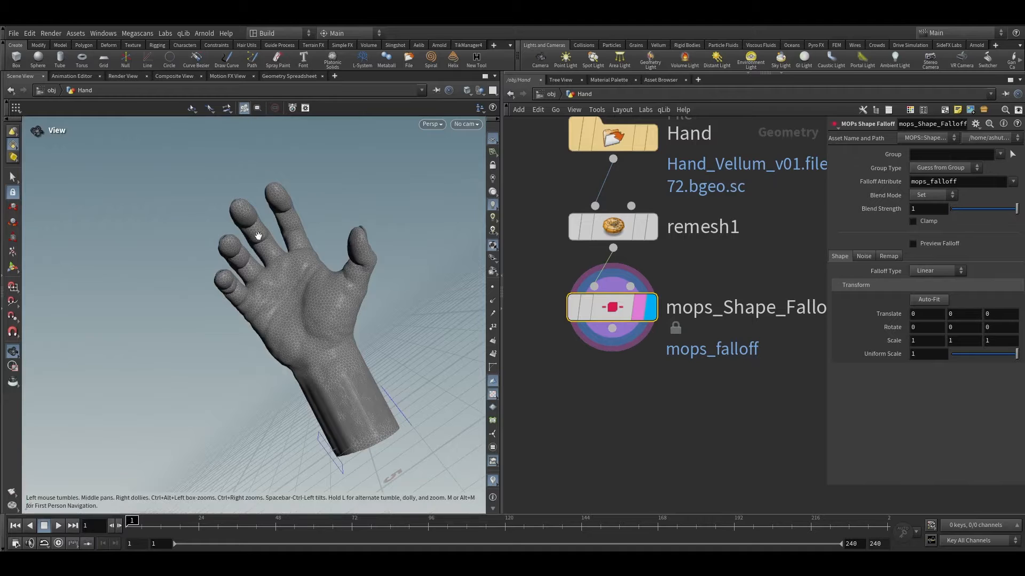
left_click(465, 124)
left_click(473, 174)
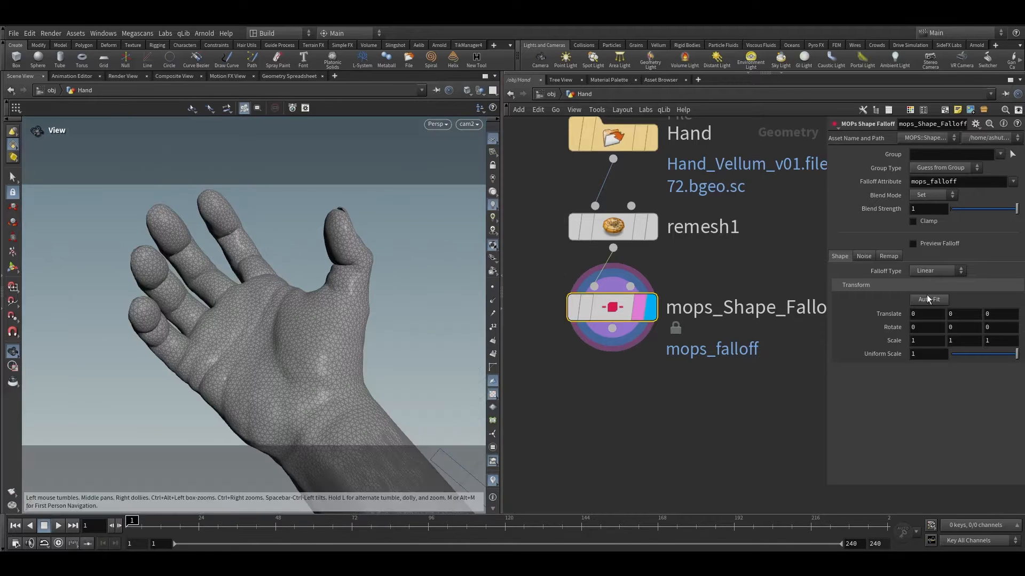
left_click(927, 301)
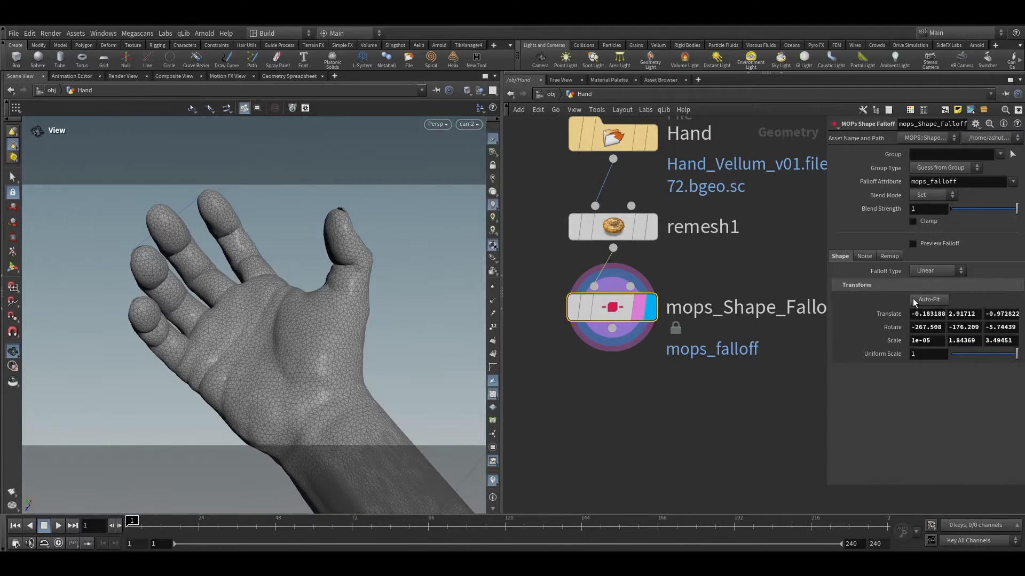
left_click(912, 245)
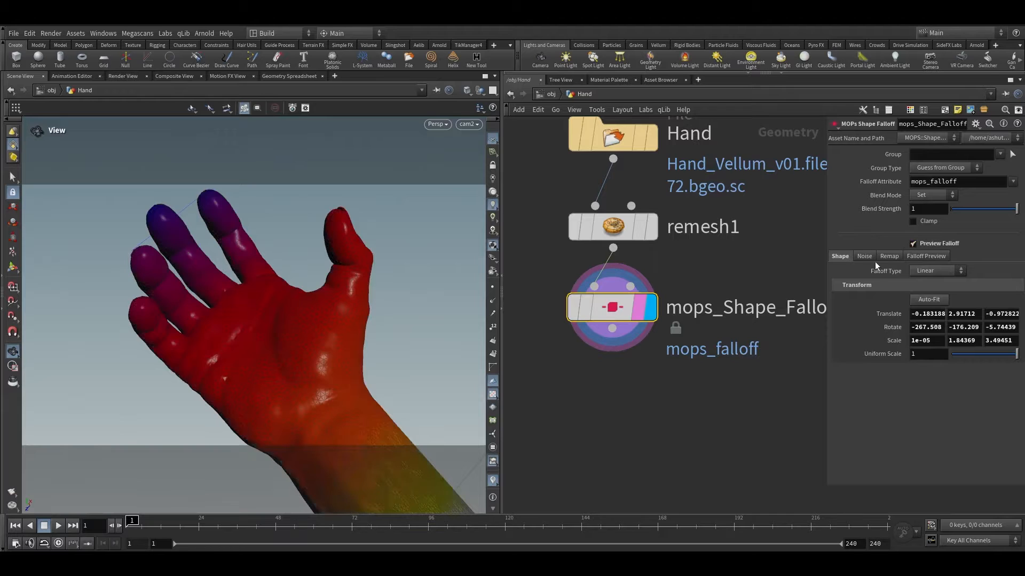
Step: Orbit around the hand to inspect the falloff preview
left_click_drag(309, 395, 280, 183)
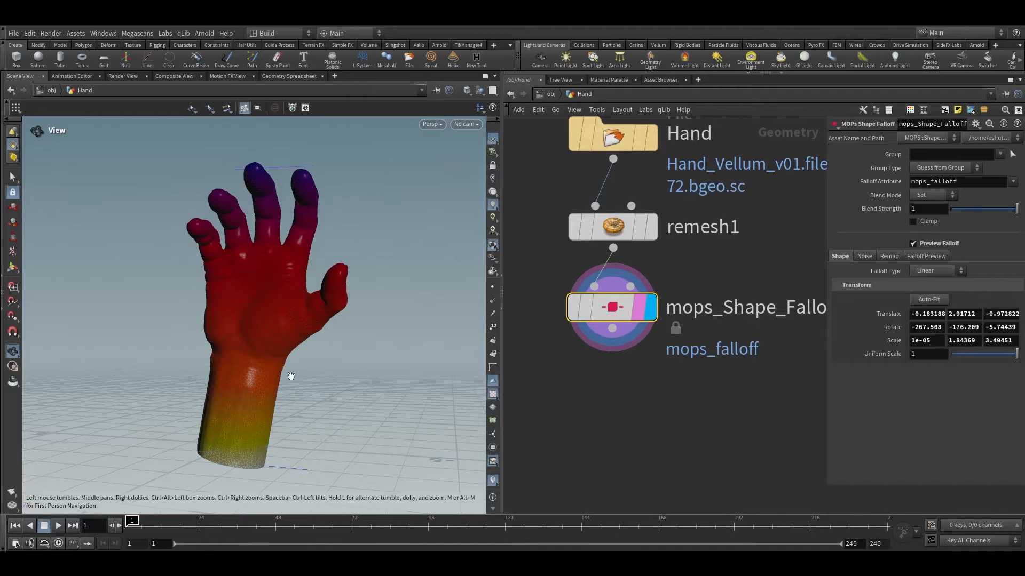
key("g")
left_click_drag(291, 396, 237, 320)
scroll(660, 377, "down", 1)
scroll(660, 376, "down", 2)
middle_click_drag(663, 372, 676, 340)
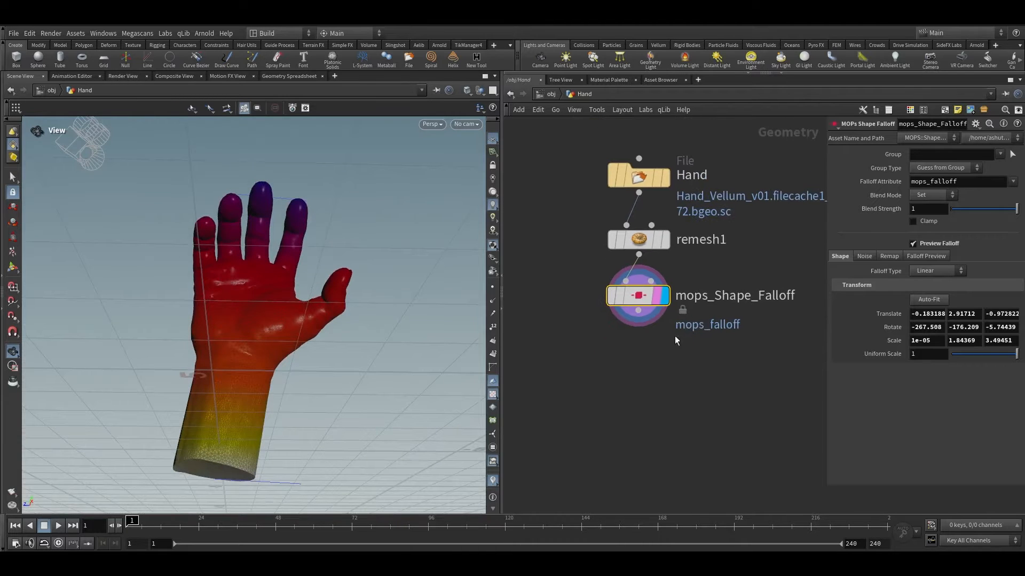
Step: Enable noise on the falloff and set the noise amplitude to 27.6 and frequency to 1.8
left_click(864, 257)
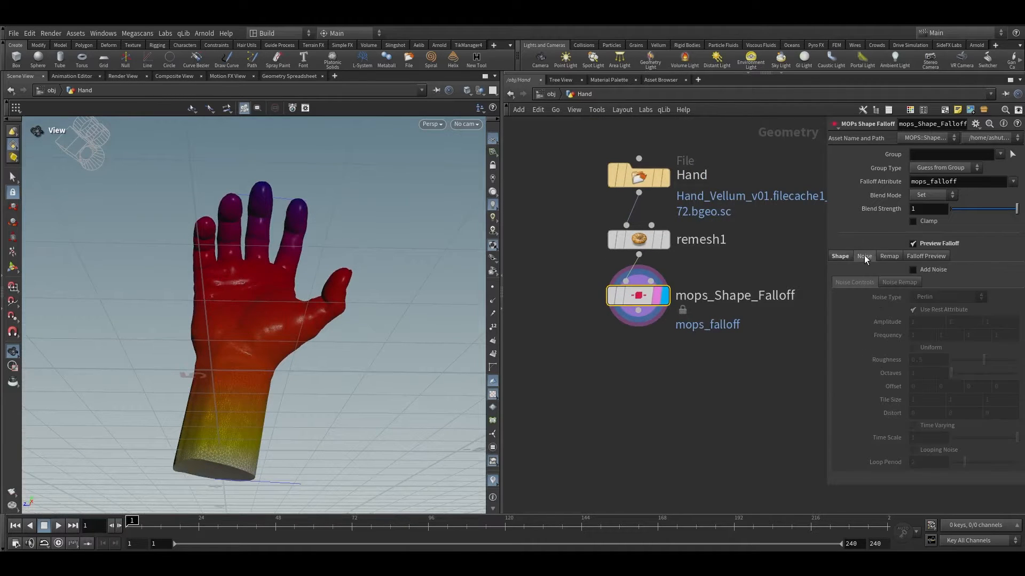
left_click(922, 271)
middle_click_drag(819, 328, 768, 332)
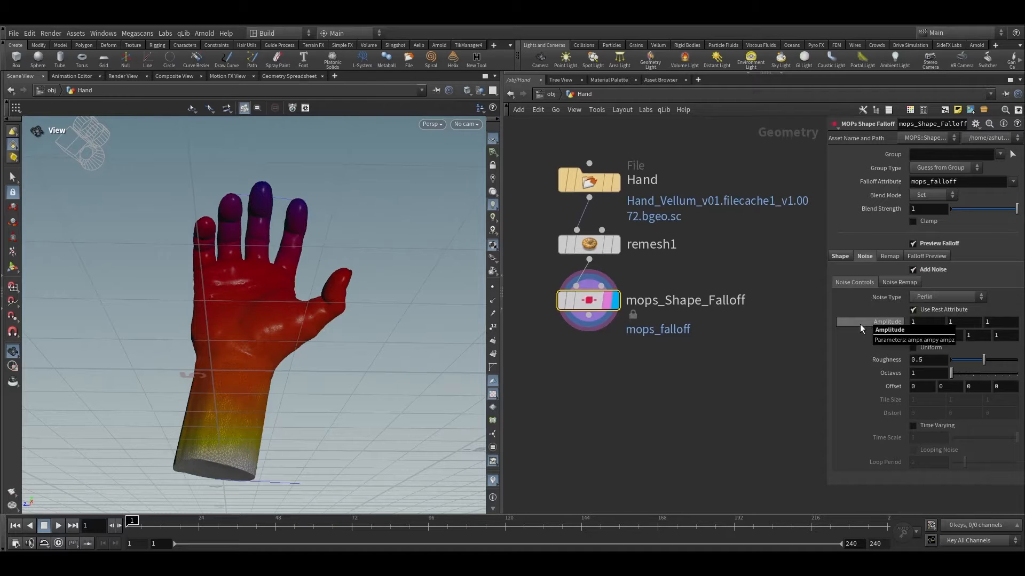
mouse_move(859, 325)
middle_mouse_down()
mouse_move(993, 327)
mouse_move(859, 320)
mouse_move(867, 303)
mouse_move(987, 302)
mouse_move(881, 325)
mouse_move(863, 309)
middle_mouse_up()
mouse_move(274, 338)
left_mouse_down()
mouse_move(297, 354)
mouse_move(270, 337)
left_mouse_up()
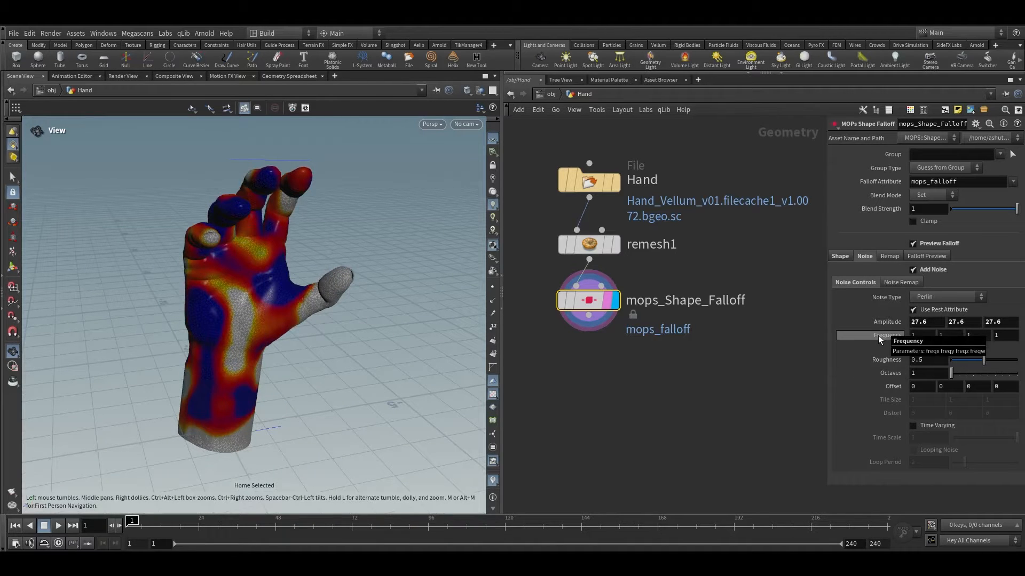
middle_click_drag(879, 336, 923, 334)
left_click_drag(288, 281, 296, 219)
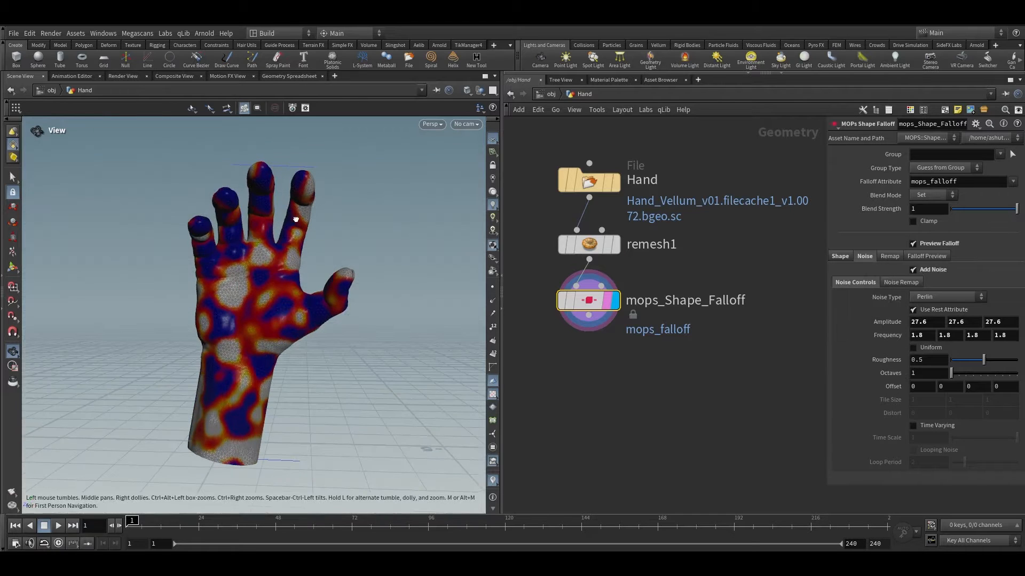
Step: Return to the cam2 camera view and set the noise offset to 1.1
left_click(466, 123)
left_click(483, 174)
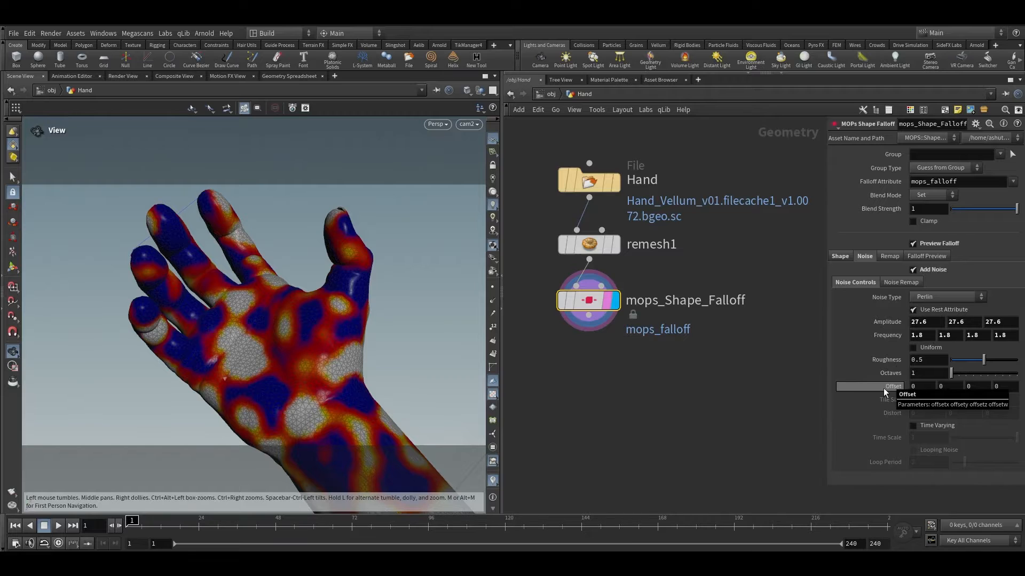
middle_click_drag(882, 389, 942, 390)
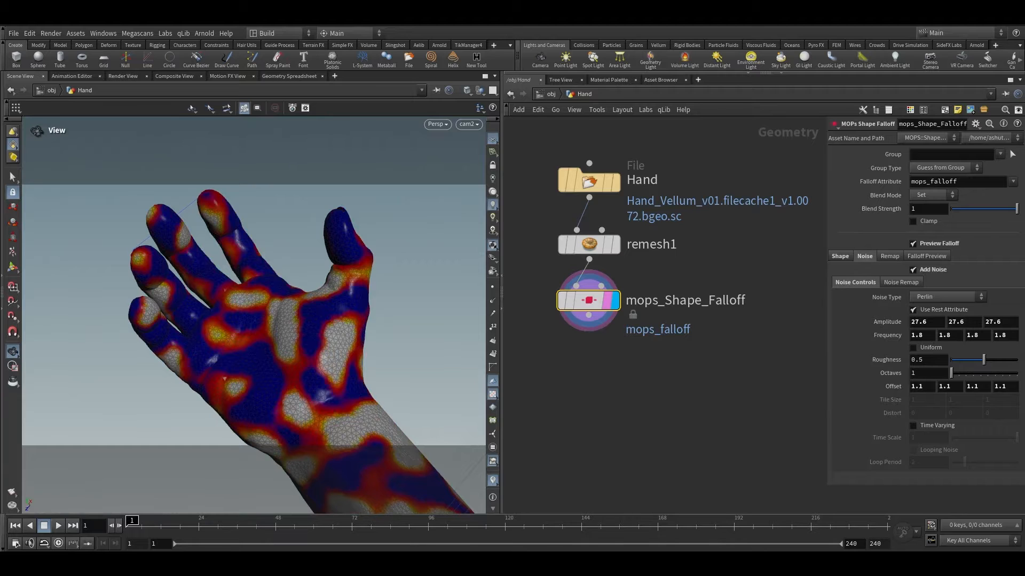
Step: Append a Normal node after the mops_Shape_Falloff node
middle_click_drag(730, 353, 770, 309)
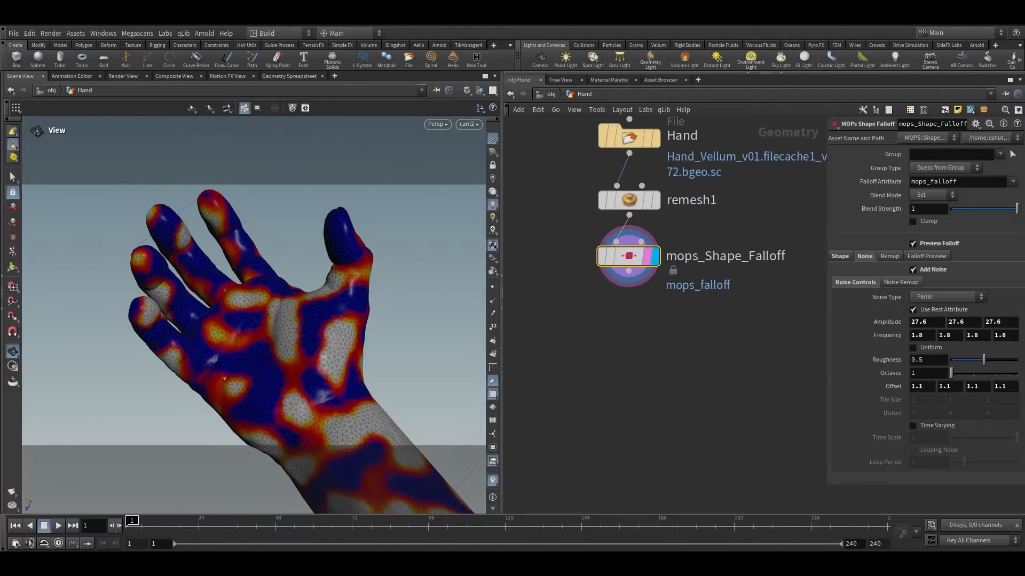
middle_click_drag(581, 321, 613, 276)
left_click_drag(662, 260, 658, 335)
type("no")
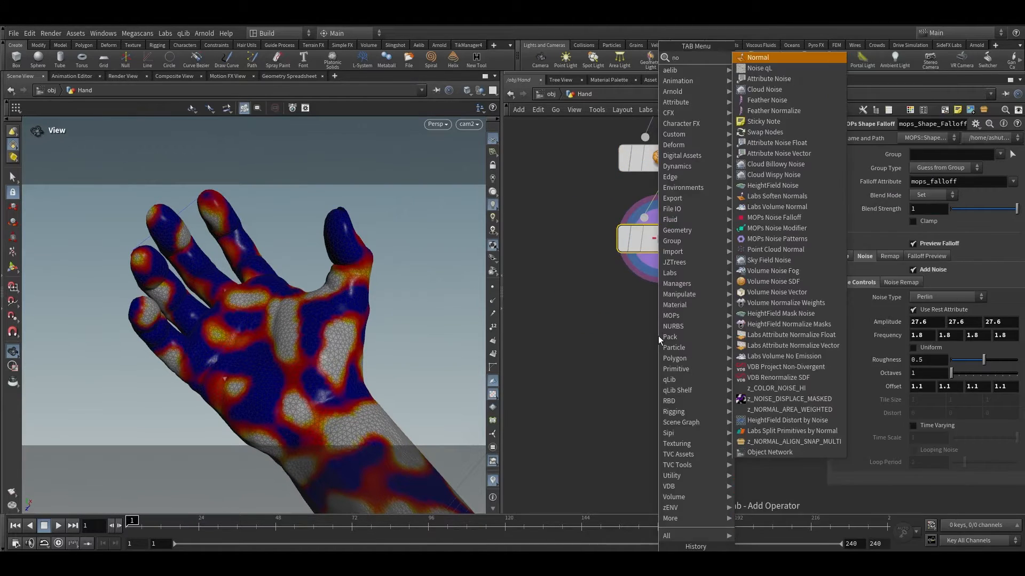
key("Return")
left_click(683, 337)
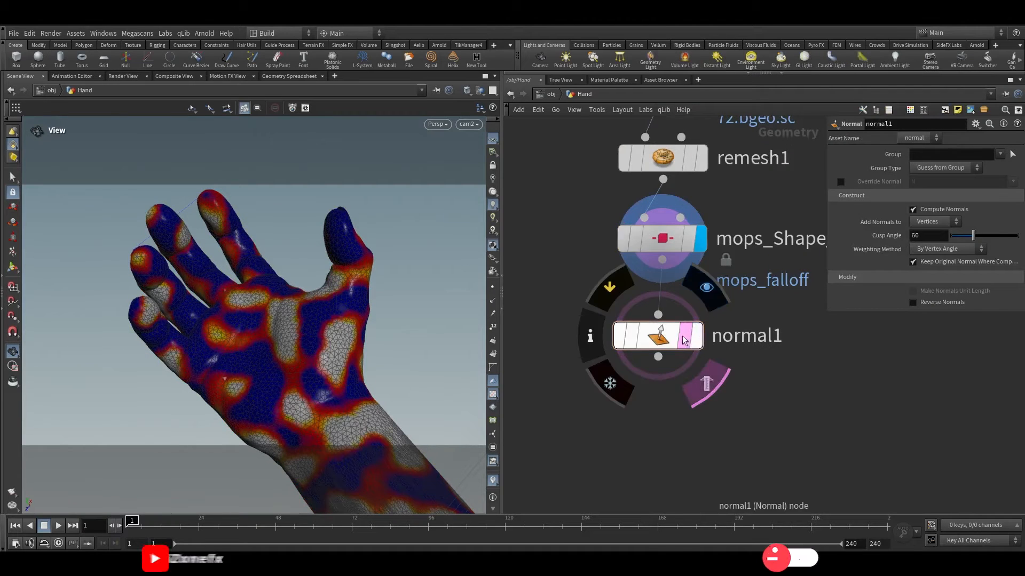
Step: Append a Scatter node below normal1 and display it
middle_click(684, 340)
left_click_drag(669, 342, 678, 418)
type("sca")
key("Return")
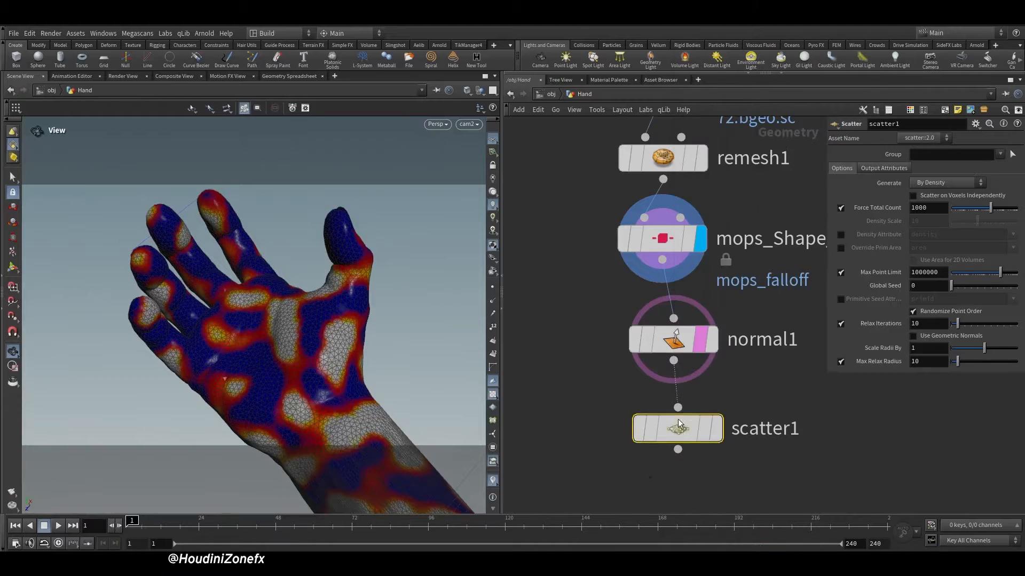
left_click(715, 429)
Step: Lay out and tidy the nodes in the network
scroll(715, 453, "down", 2)
left_click_drag(727, 472, 656, 196)
key("a")
left_click_drag(654, 224, 651, 281)
left_click_drag(679, 191, 665, 162)
left_click(585, 354)
left_click_drag(582, 391, 649, 445)
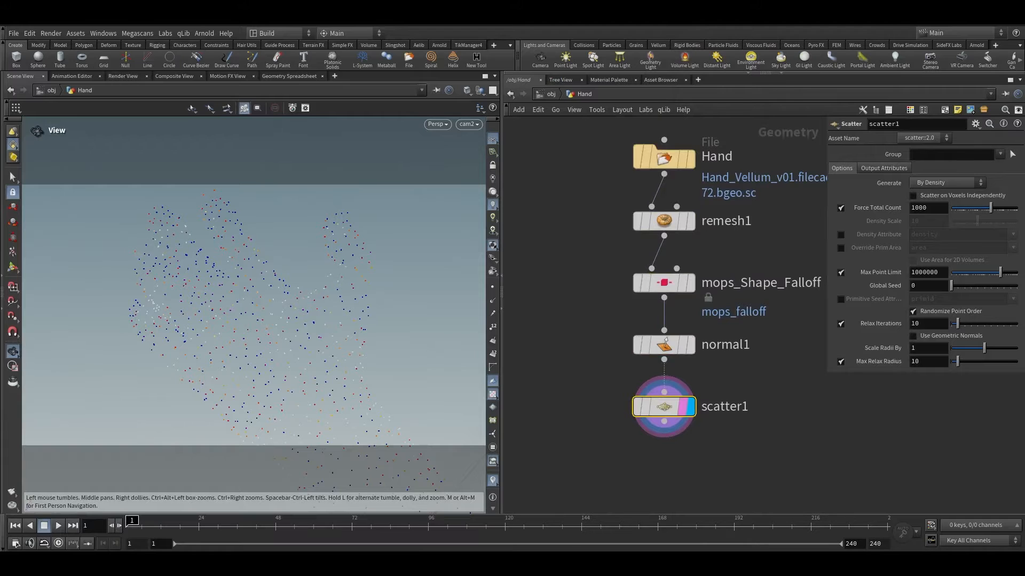
middle_click_drag(611, 337, 555, 260)
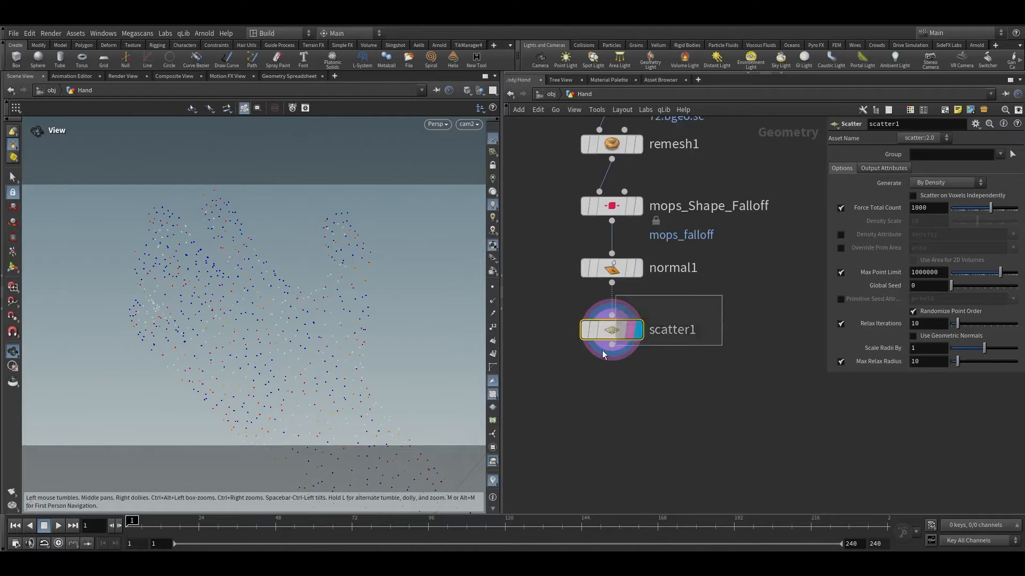
Step: Set the scatter's Force Total Count to 18500
left_click(911, 208)
type("185")
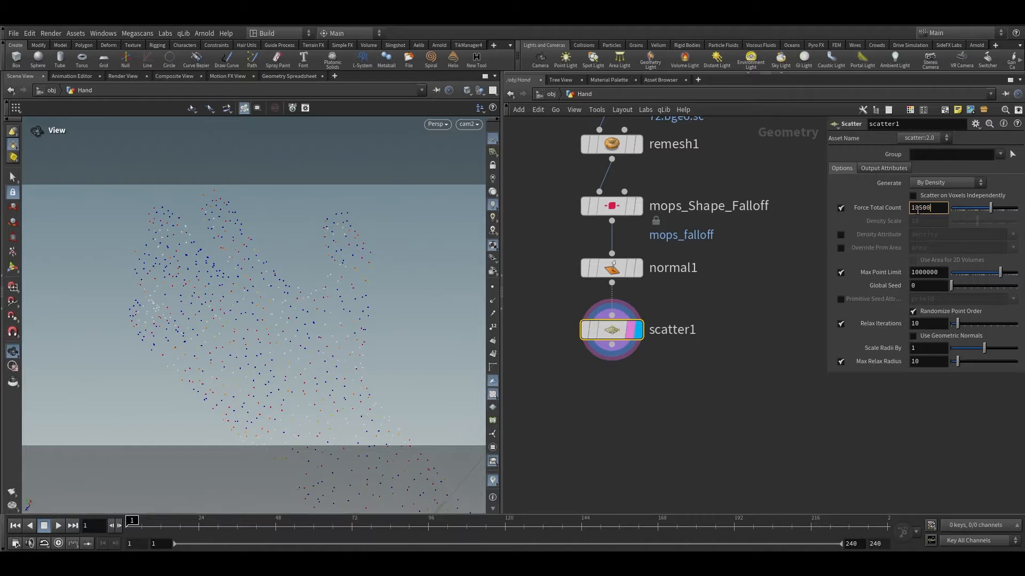
key("Return")
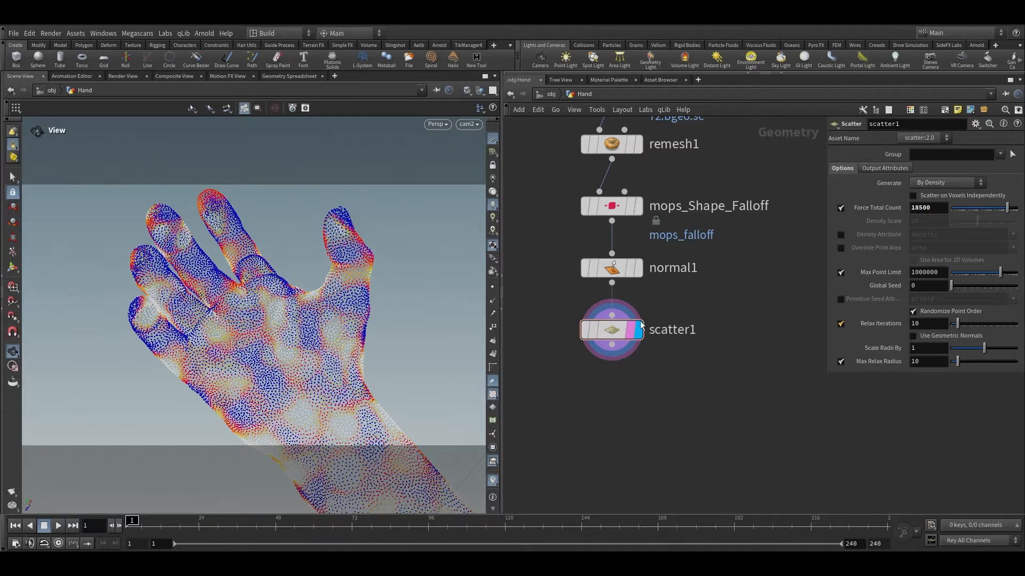
Step: Append an Attribute Wrangle node below scatter1
scroll(620, 351, "up", 3)
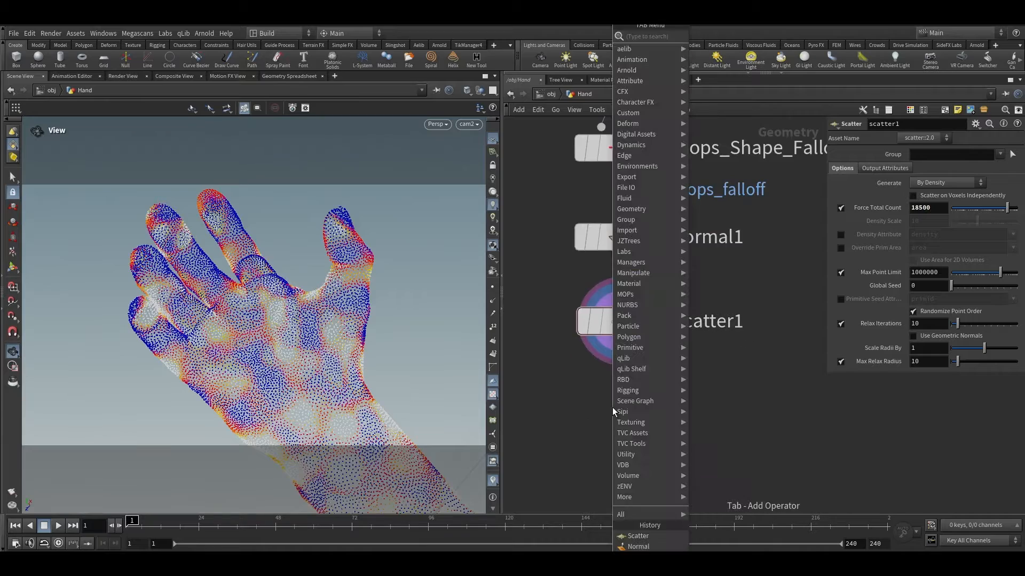
key("Tab")
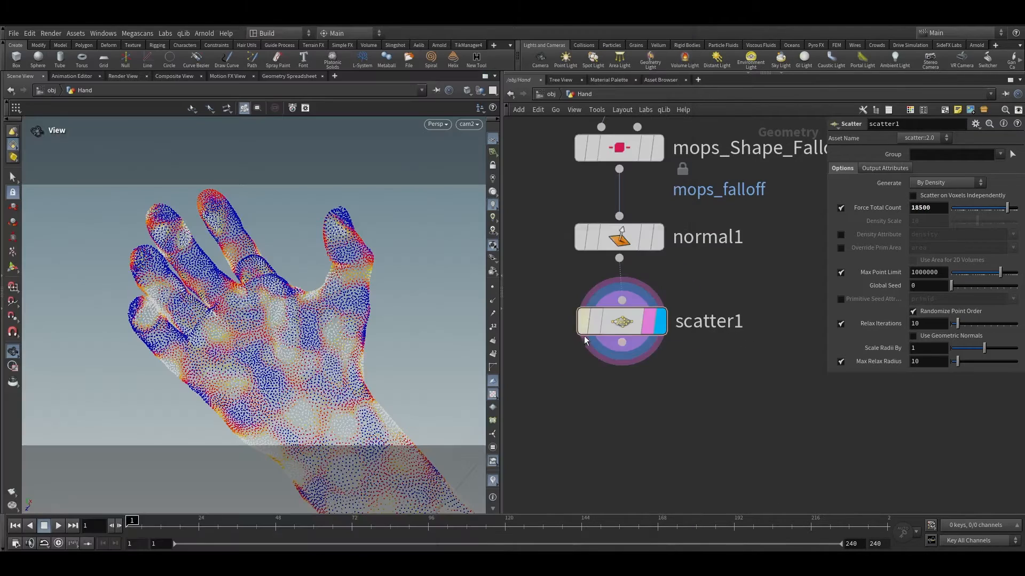
left_click(591, 330)
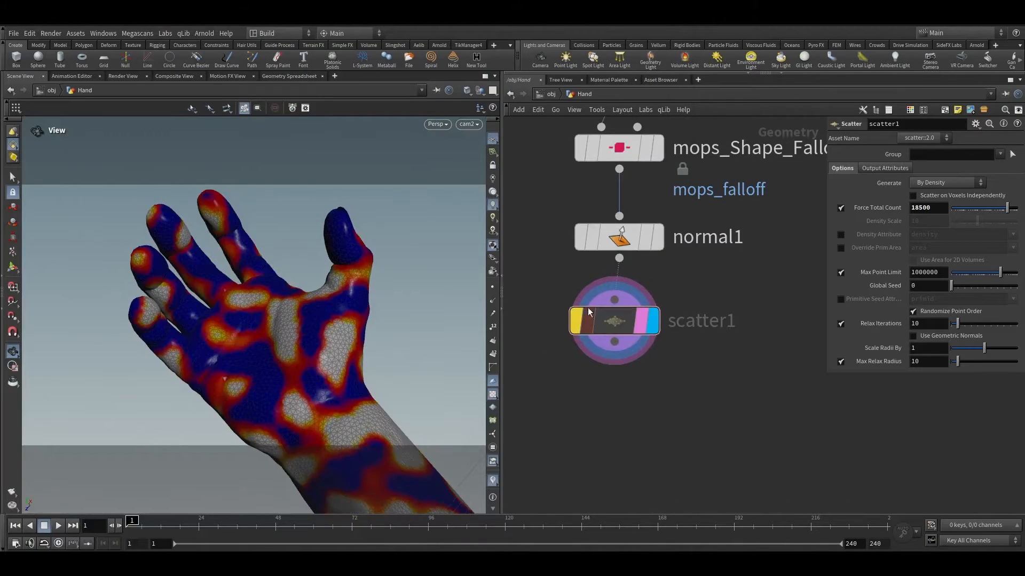
left_click(590, 319)
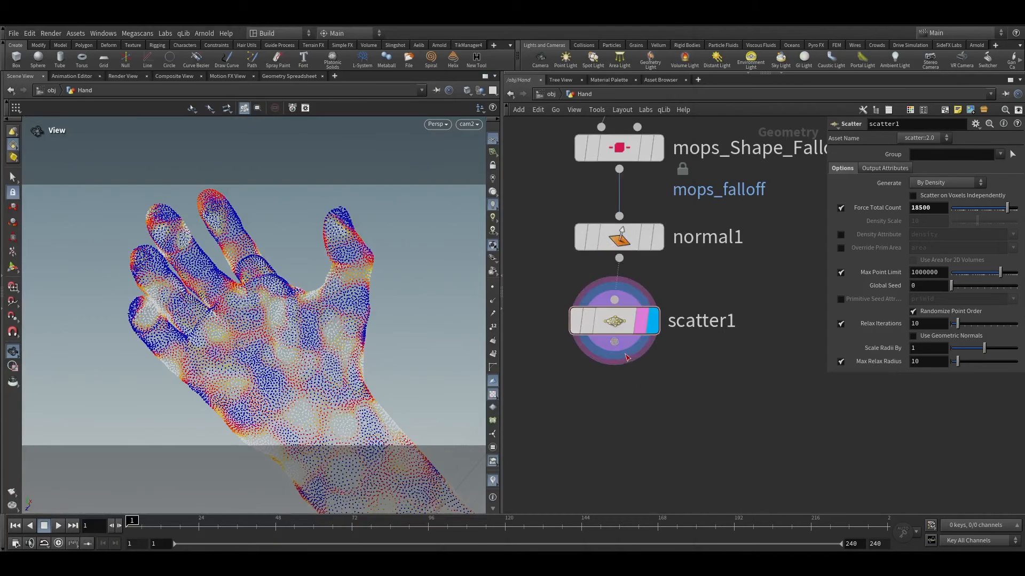
key("Tab")
type("atw")
key("Return")
key("Return")
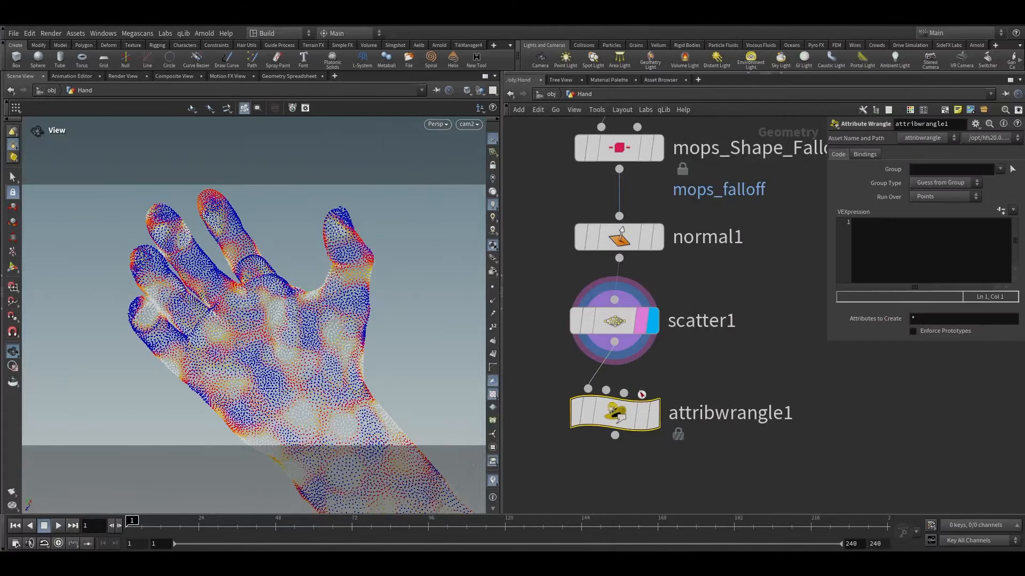
left_click(653, 414)
left_click(926, 265)
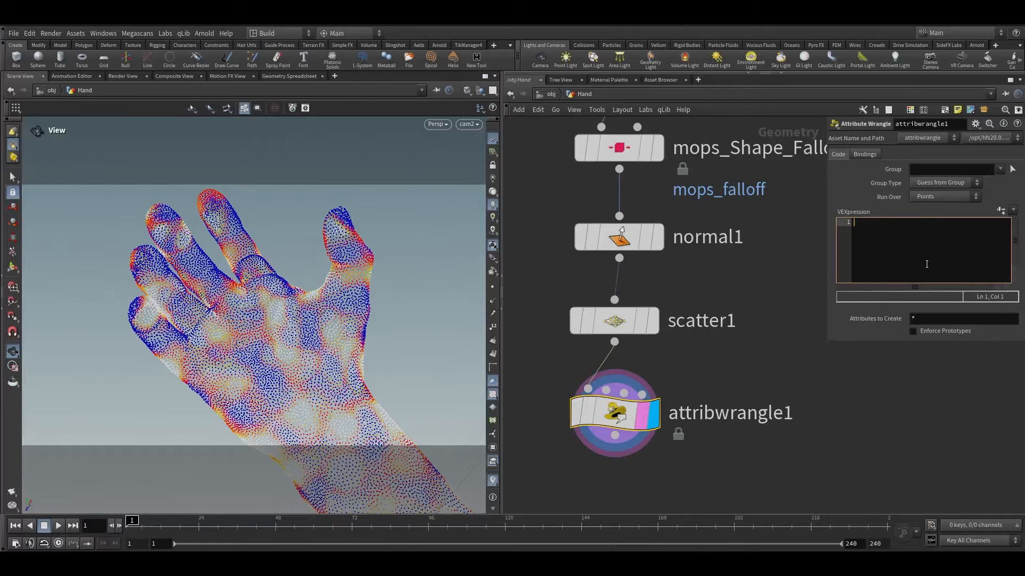
type("if(length(")
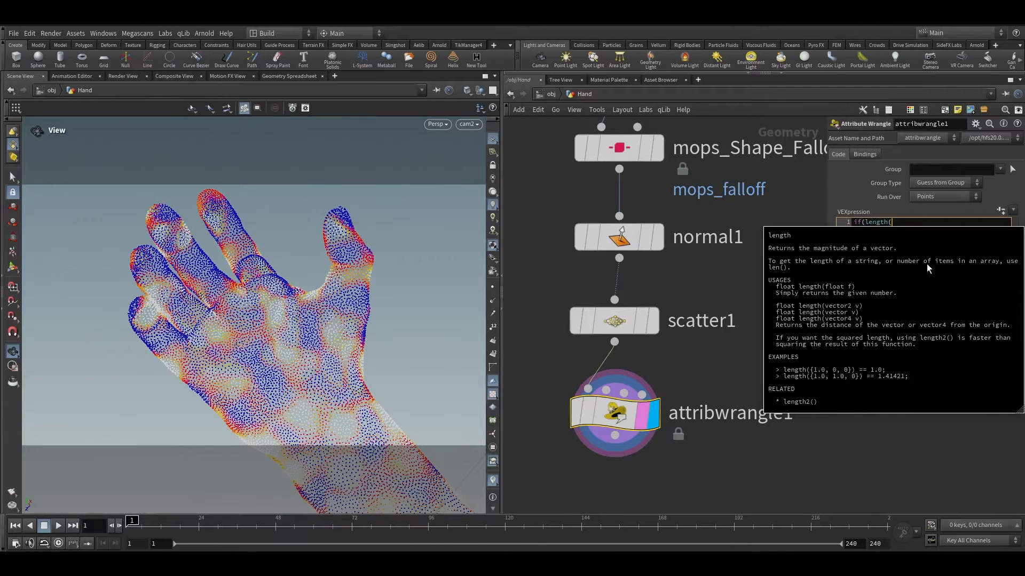
left_click(745, 202)
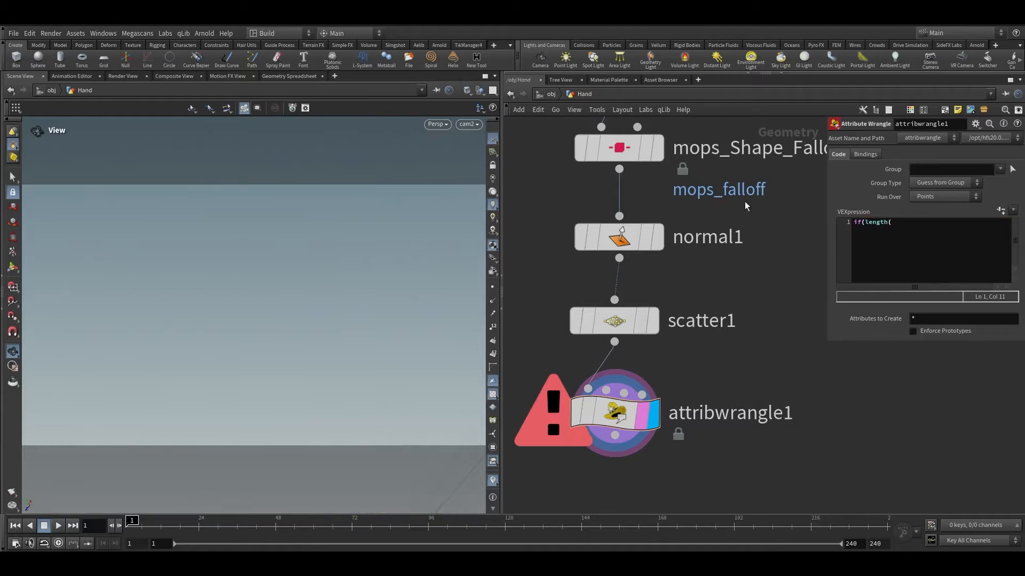
left_click(624, 391)
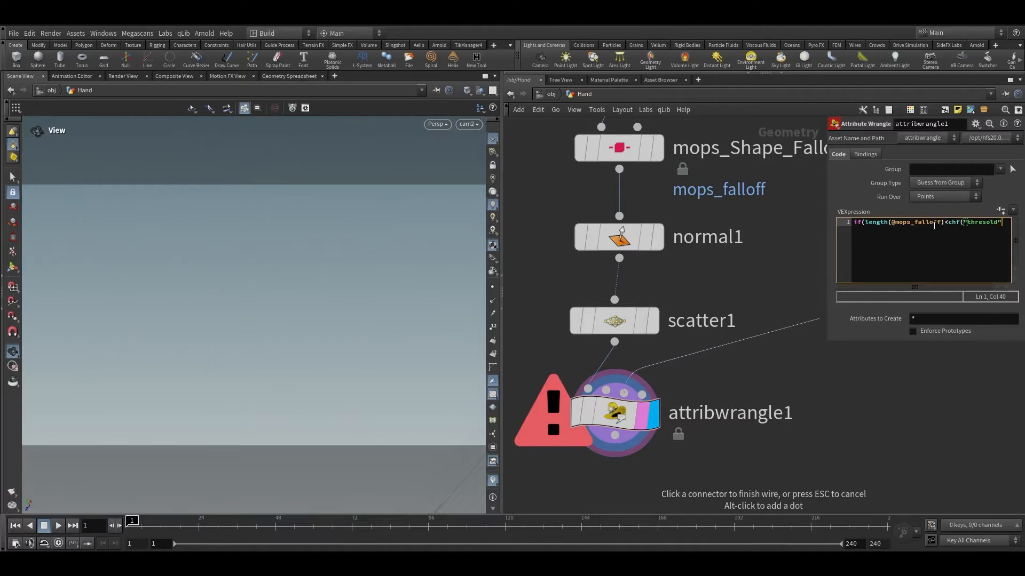
type(")")
key("Return")
type("remove")
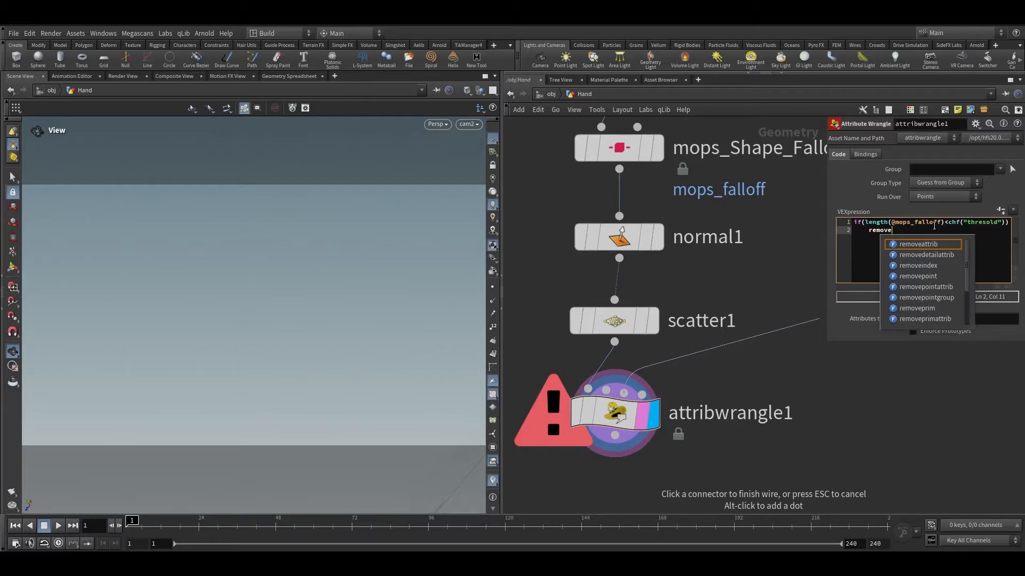
type("point()")
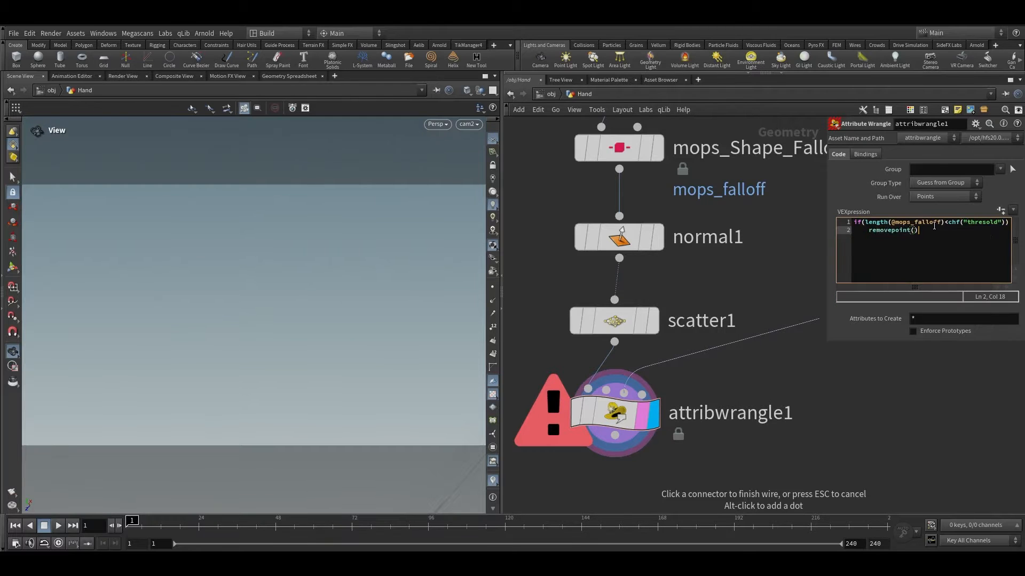
type("0,@ptnum")
left_click(917, 412)
left_click(608, 415)
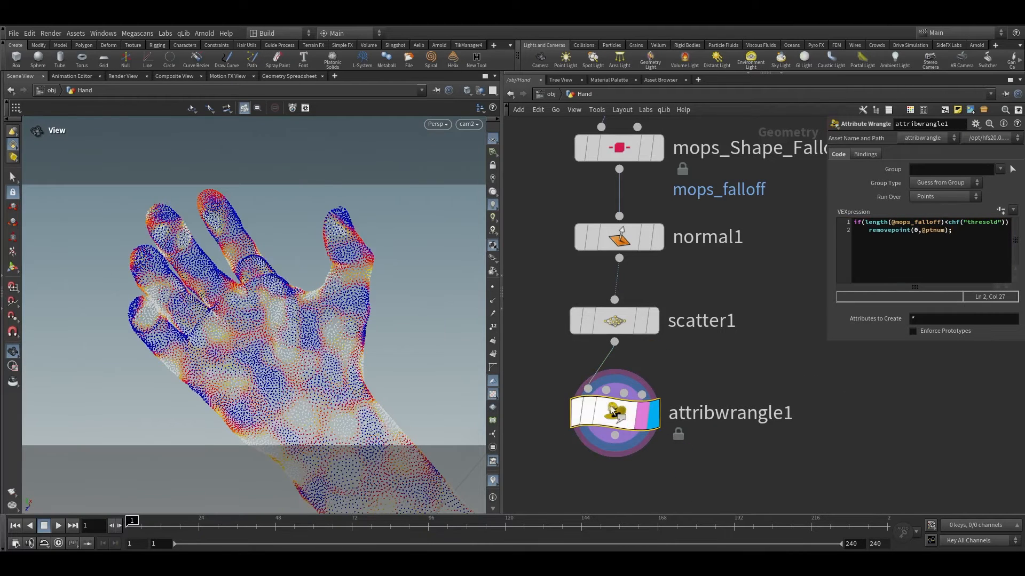
Step: Create the wrangle's Thresold spare parameter and set it to about 0.366
key("space+g")
mouse_move(295, 321)
left_mouse_down()
mouse_move(282, 355)
mouse_move(284, 326)
left_mouse_up()
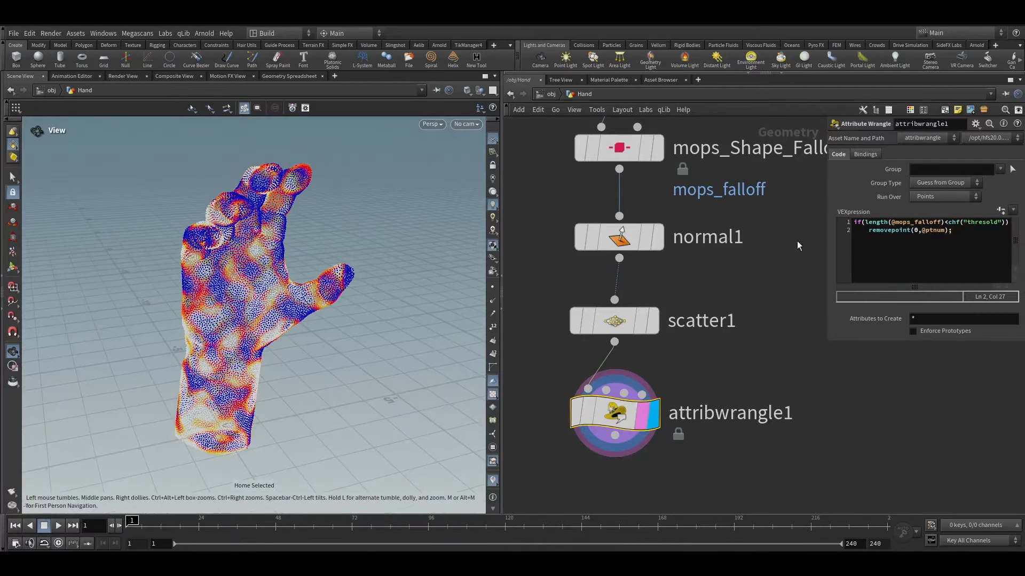
left_click(1001, 211)
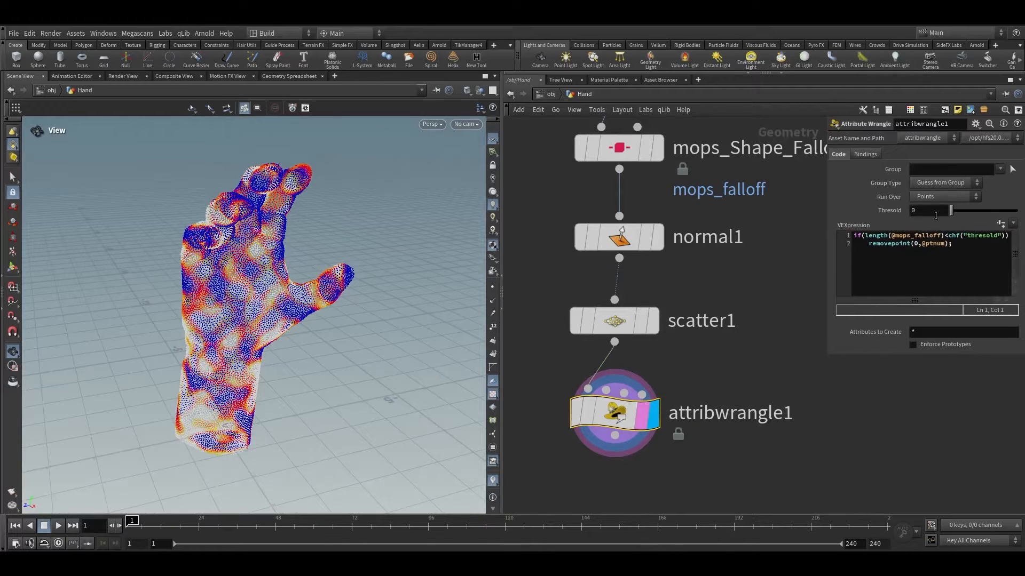
left_click_drag(957, 211, 975, 213)
Step: Raise the wrangle's Thresold to 0.95
left_click_drag(255, 304, 315, 251)
right_click_drag(315, 251, 206, 414)
left_click_drag(206, 415, 224, 361)
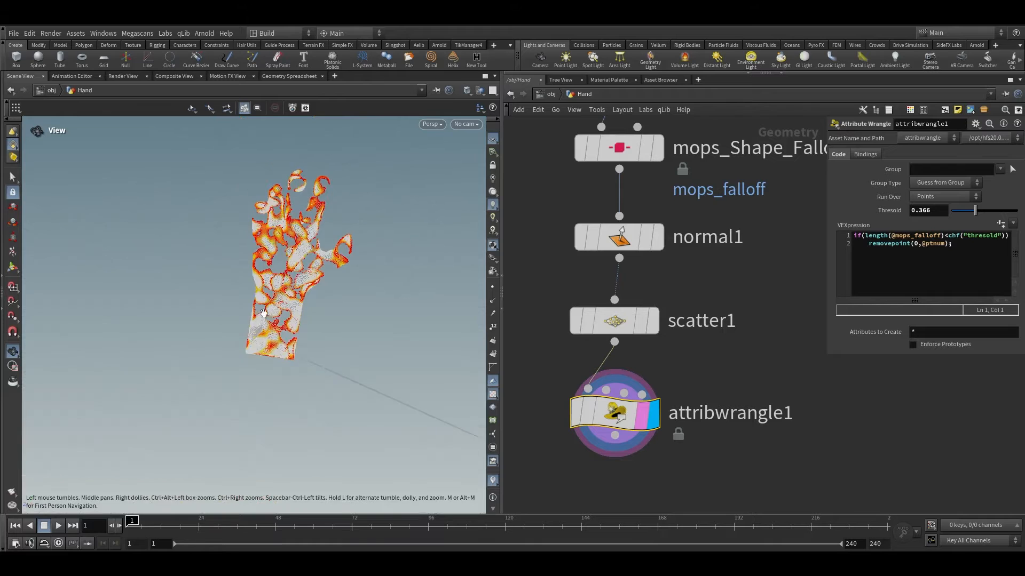
right_click_drag(224, 362, 279, 259)
left_click_drag(279, 259, 293, 274)
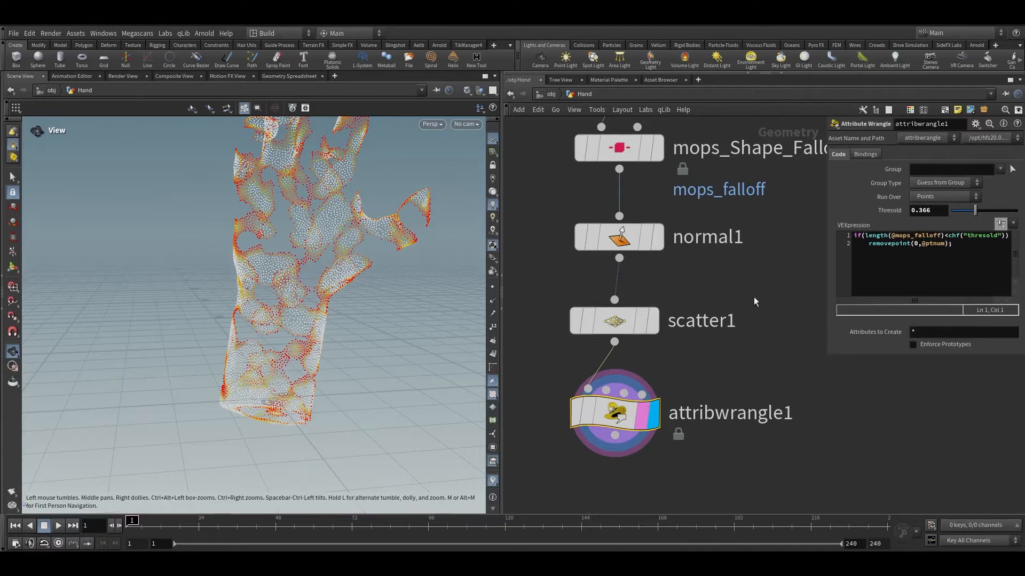
scroll(753, 297, "down", 3)
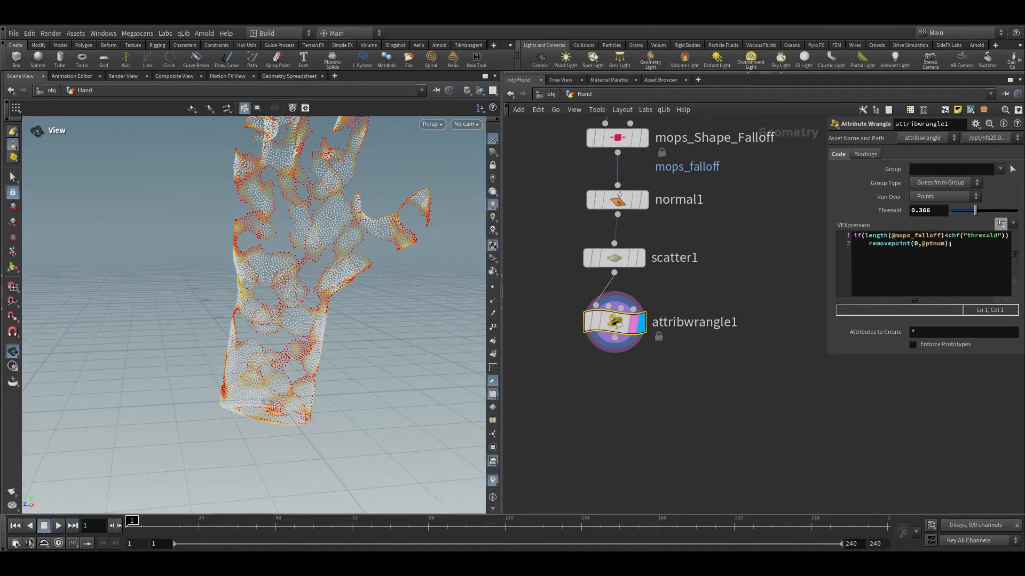
left_click_drag(975, 211, 1008, 214)
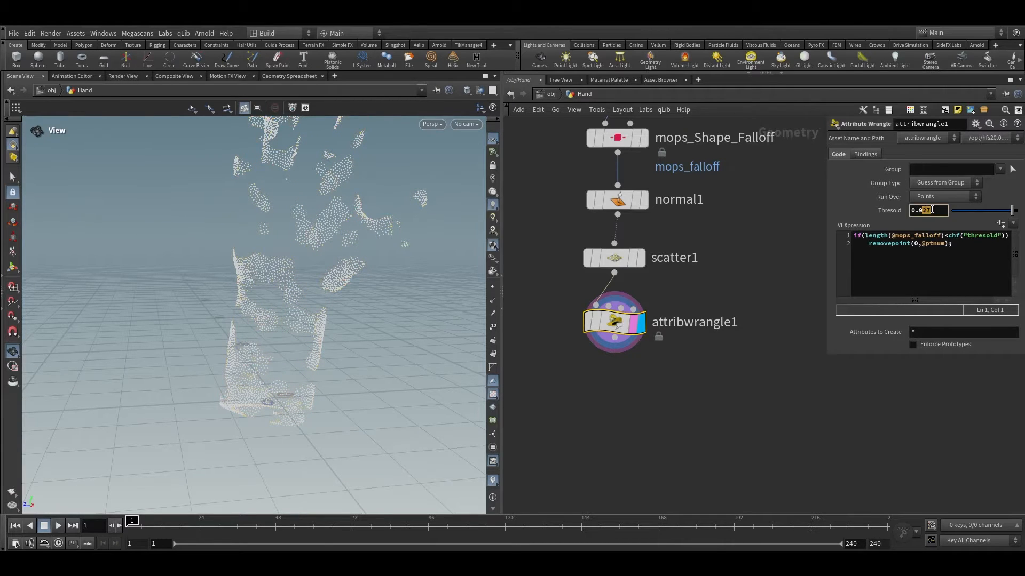
Step: Append an Enumerate node below attribwrangle1
left_click_drag(335, 315, 324, 245)
right_click_drag(324, 244, 272, 279)
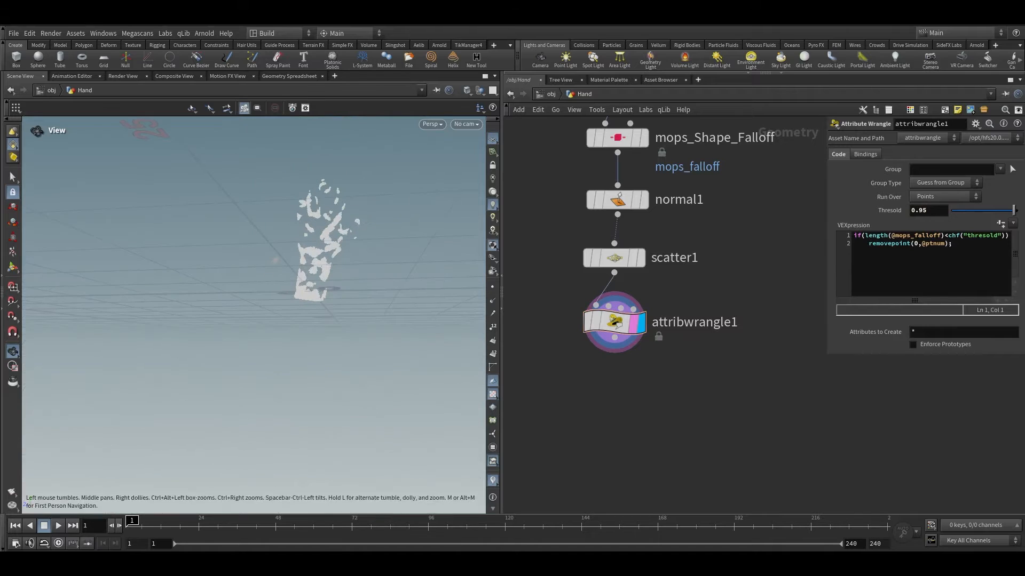
scroll(719, 367, "up", 3)
left_click(540, 317)
middle_click_drag(558, 377, 635, 369)
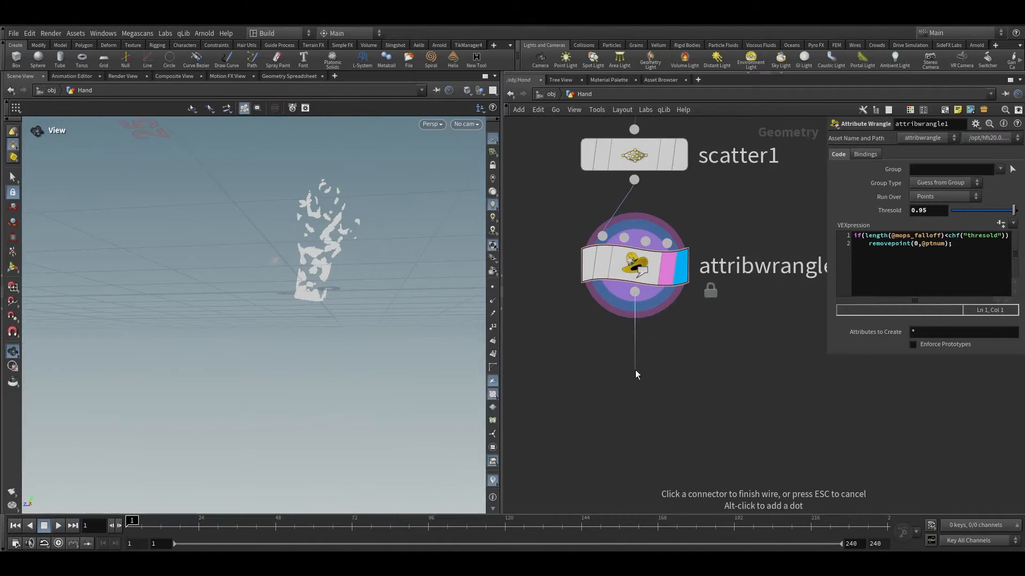
key("Tab")
type("enum")
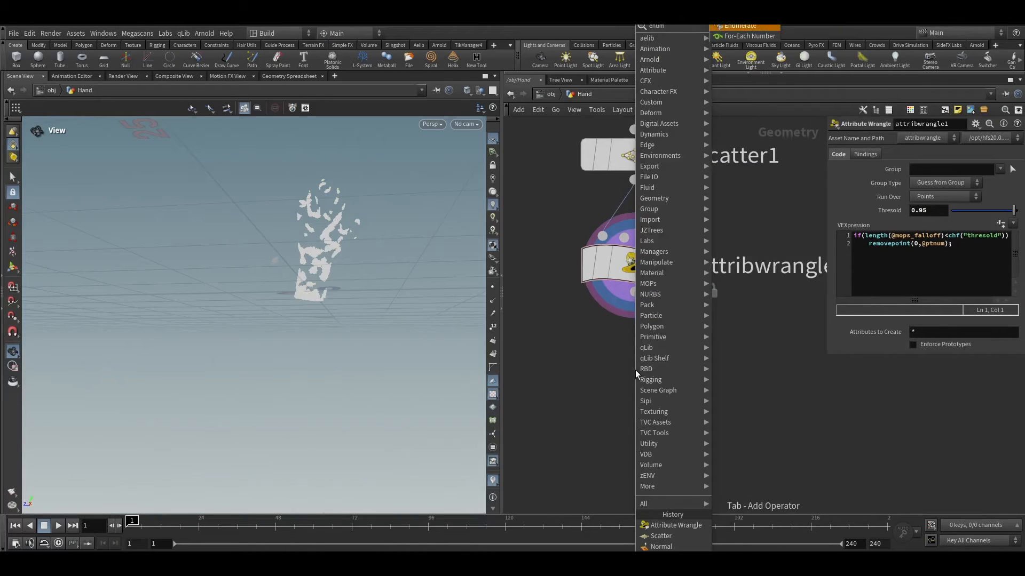
key("Return")
key("Return")
left_click(681, 375)
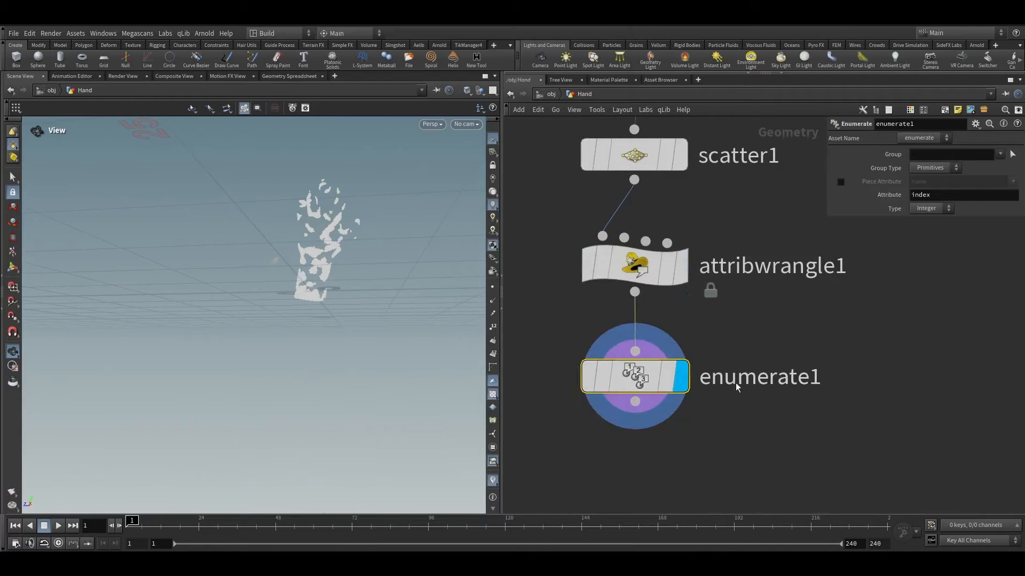
Step: Set the Enumerate's Group Type to Points and its Attribute name to id
middle_click_drag(723, 374, 687, 319)
left_click(919, 169)
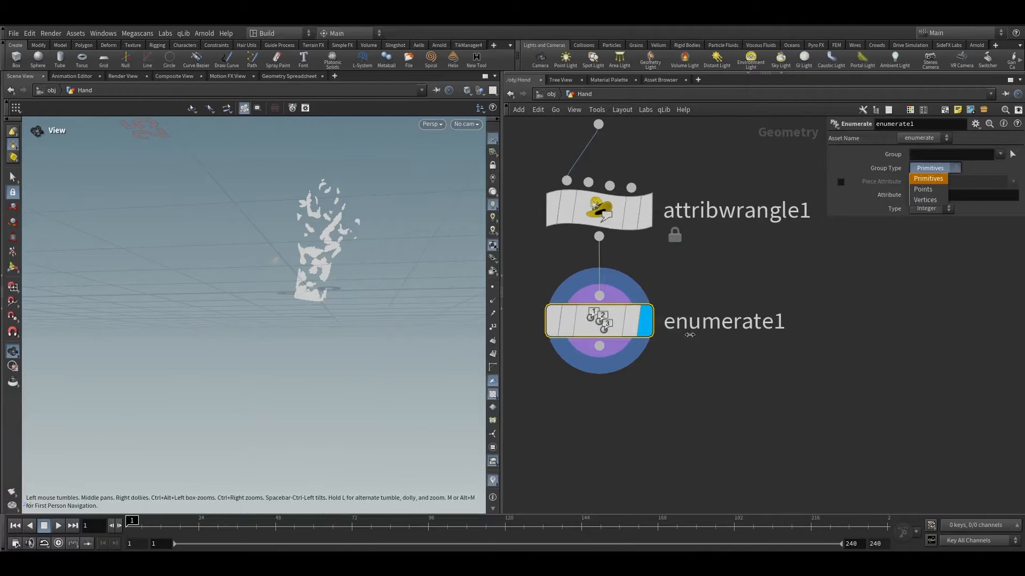
left_click(702, 371)
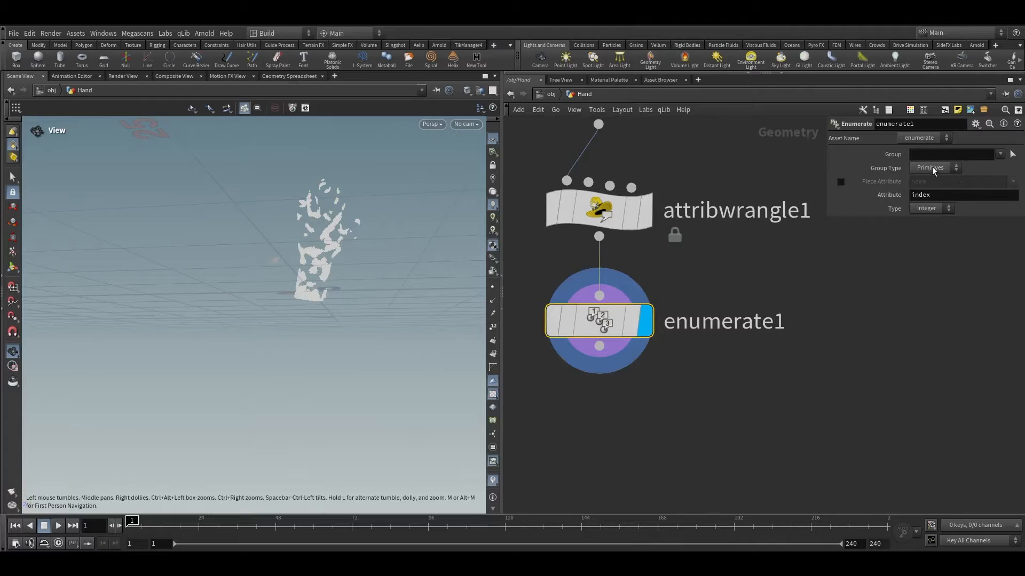
left_click(932, 166)
left_click(928, 188)
left_click(841, 182)
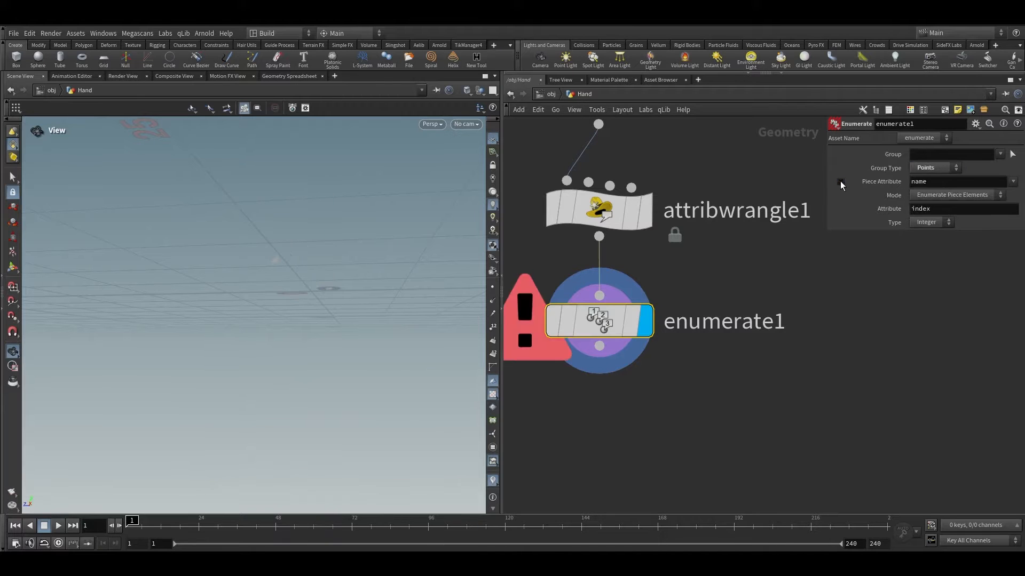
left_click(840, 183)
left_click_drag(959, 194, 828, 185)
type("id")
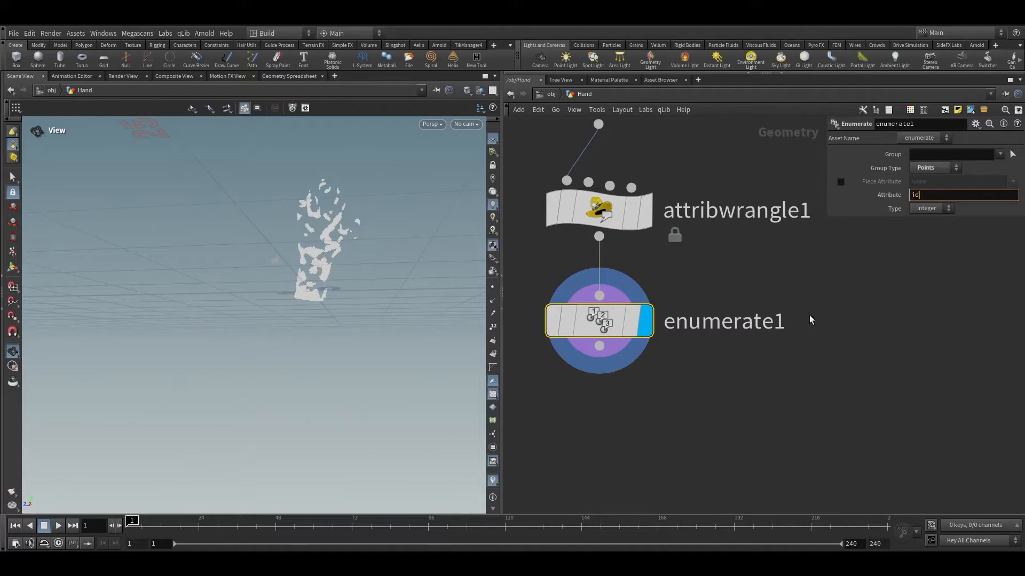
Step: Rearrange the attribwrangle1 and enumerate1 nodes in the network
left_click(789, 356)
middle_click_drag(788, 356, 856, 280)
left_click_drag(790, 340, 564, 115)
left_click_drag(661, 257, 731, 353)
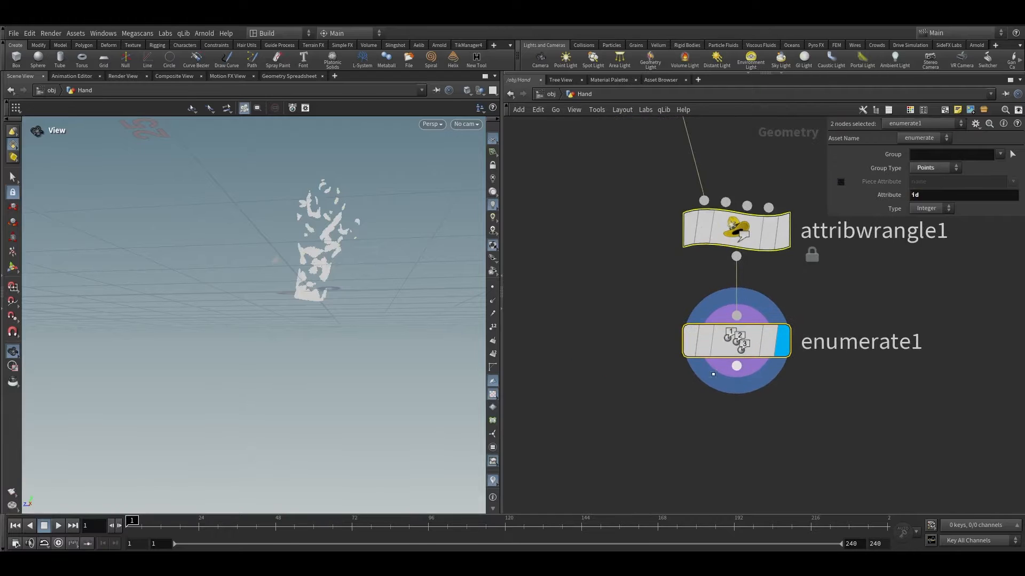
scroll(854, 381, "down", 4)
key("ctrl+z")
left_click(763, 388)
middle_click_drag(806, 385, 789, 339)
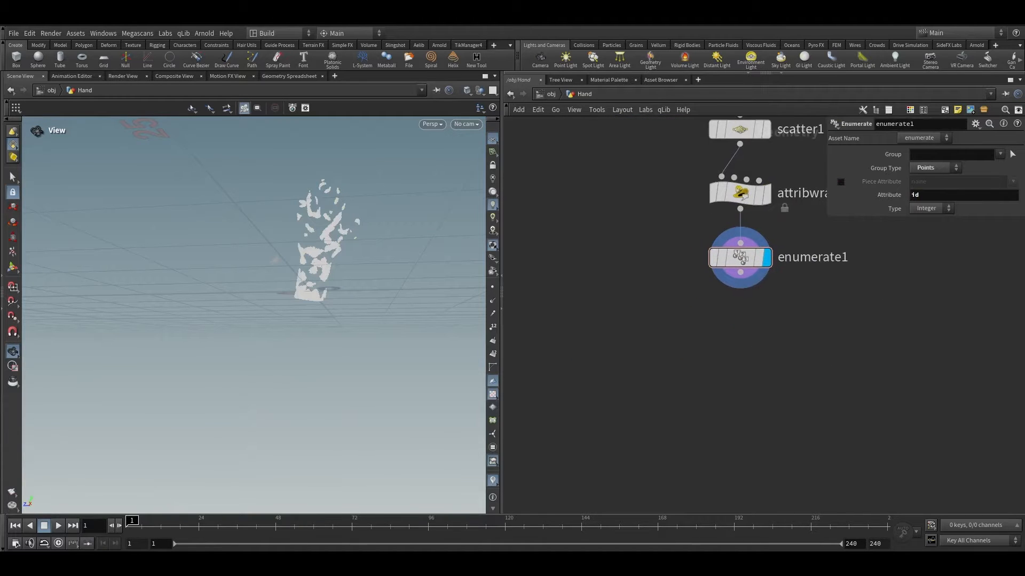
scroll(760, 285, "up", 3)
left_click(758, 271)
key("Tab")
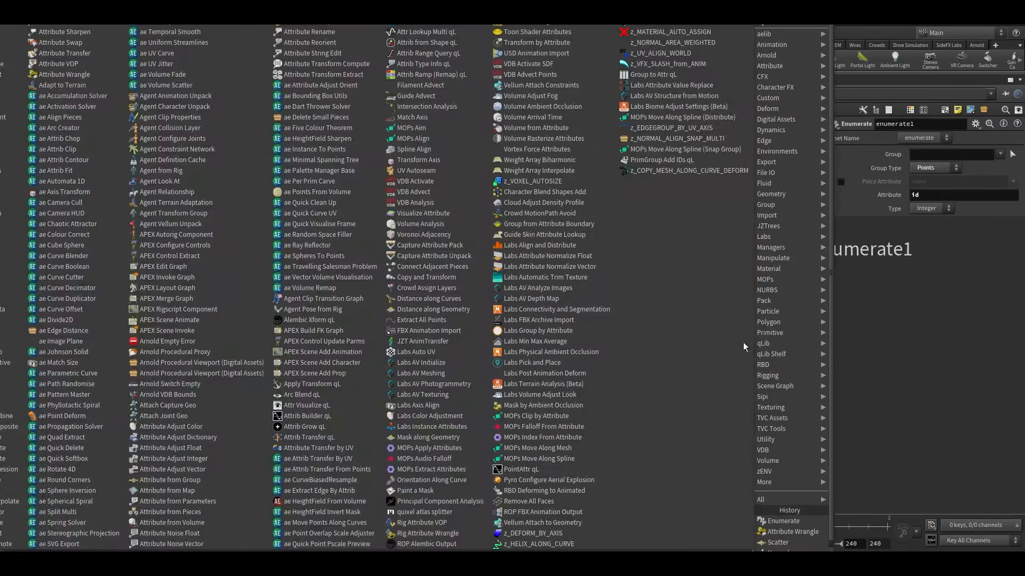
key("Escape")
scroll(764, 338, "down", 1)
middle_click_drag(763, 338, 714, 365)
Step: Duplicate attribwrangle1 and connect the copy below enumerate1
left_click(709, 215)
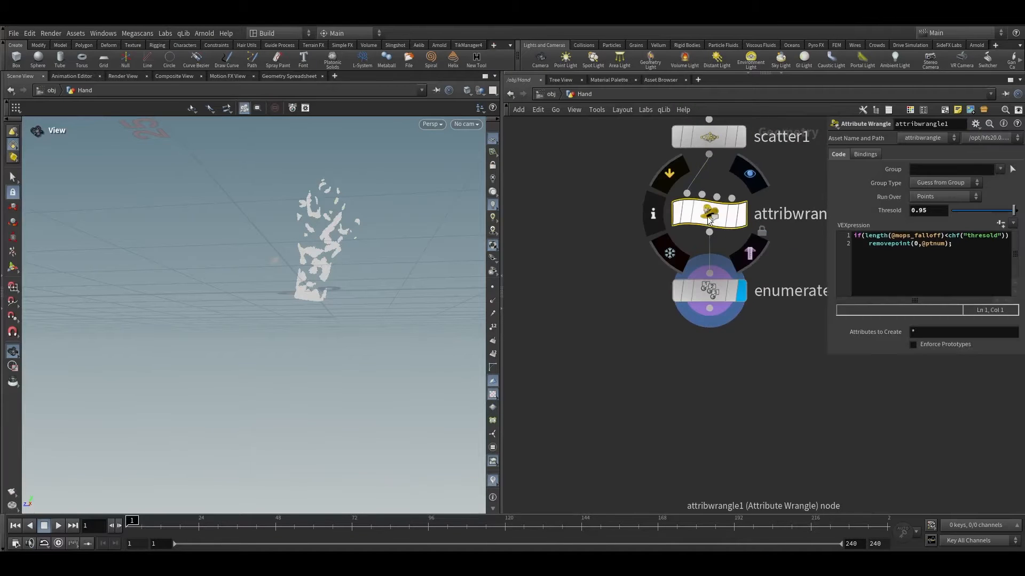
left_click_drag(707, 215, 727, 423, "alt")
left_click_drag(708, 308, 714, 400)
key("space+g")
left_click_drag(389, 256, 359, 236)
scroll(273, 222, "up", 5)
scroll(359, 235, "up", 5)
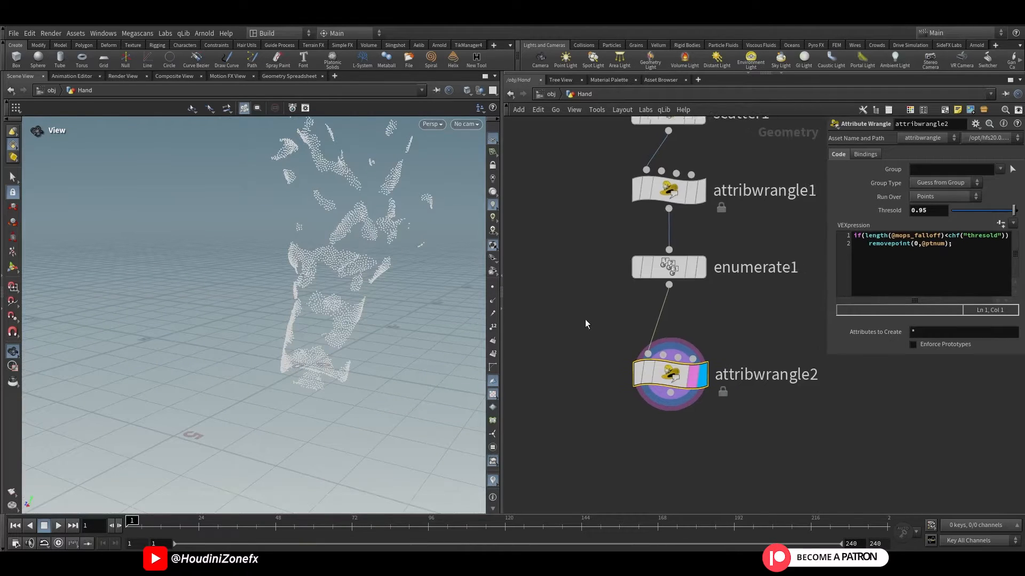
Step: Lay out the nodes in the network and widen the parameter pane
scroll(627, 371, "down", 3)
left_click_drag(682, 422, 638, 295)
key("a")
left_click(583, 349)
left_click_drag(582, 348, 707, 369)
middle_click_drag(759, 397, 680, 377)
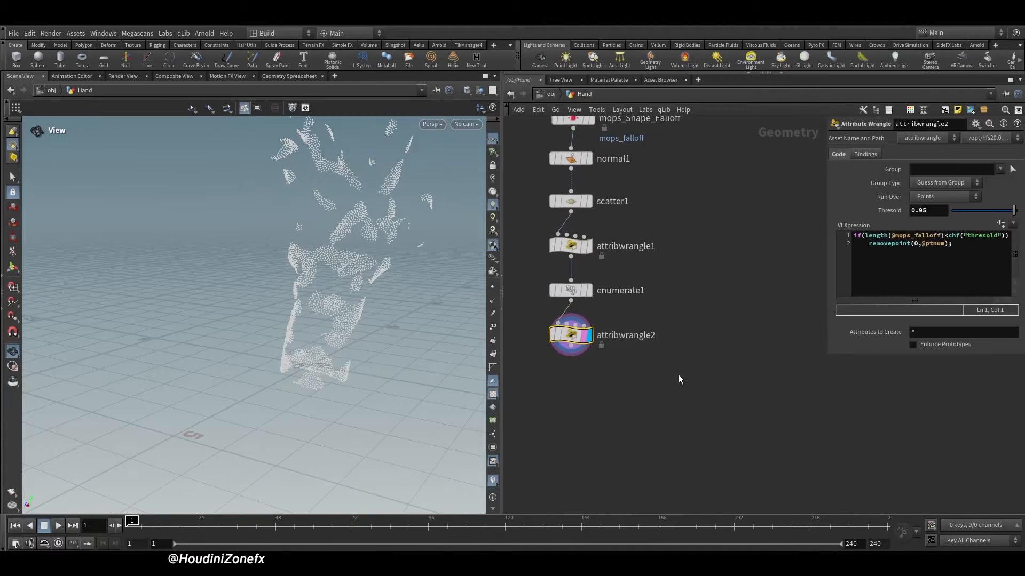
left_click_drag(680, 380, 511, 297)
middle_click_drag(620, 388, 653, 399)
left_click_drag(659, 395, 571, 324)
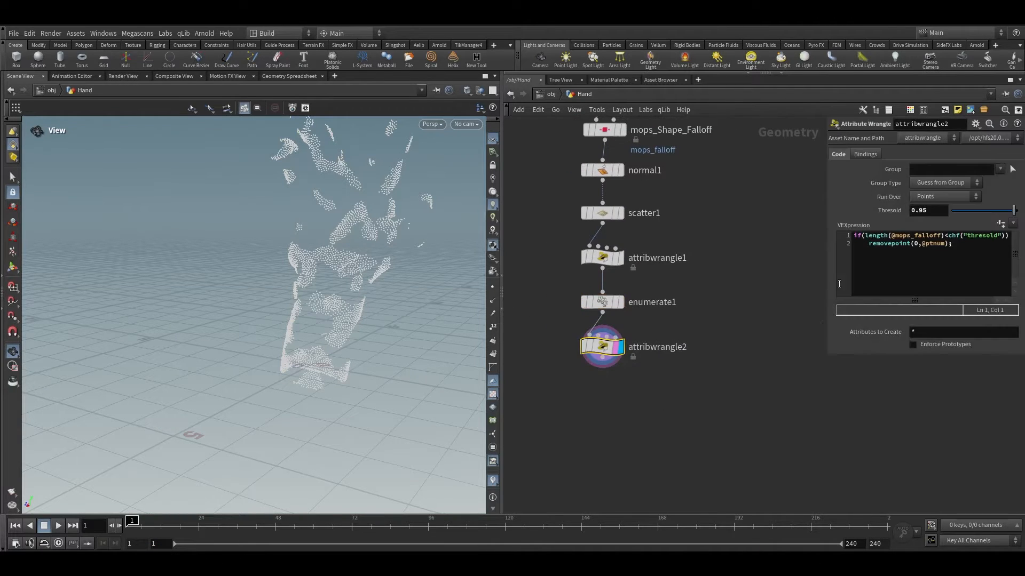
left_click_drag(828, 279, 707, 280)
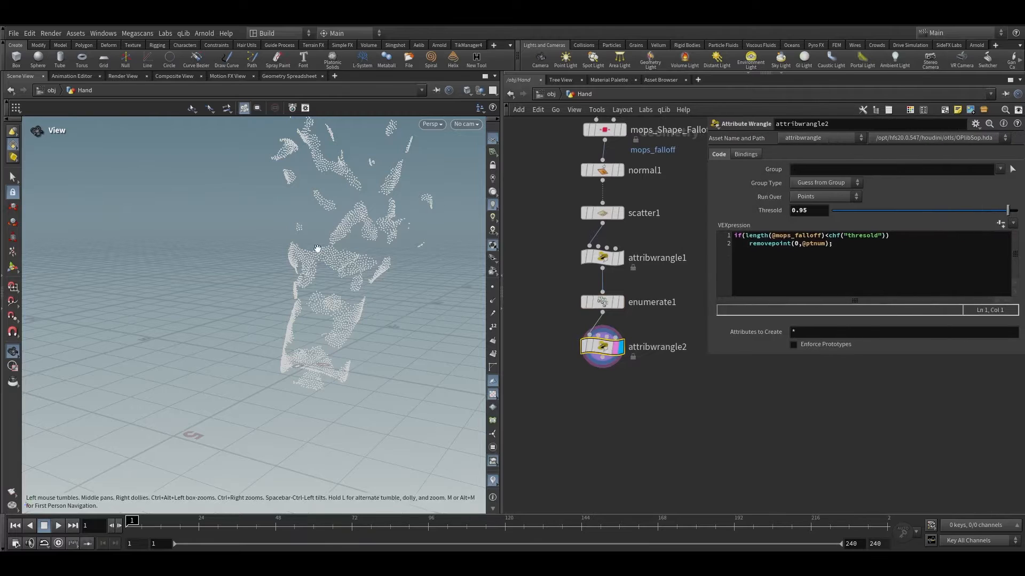
Step: Check the attribute type options on the enumerate1 node, keeping Integer
left_click_drag(555, 302, 623, 319)
left_click(806, 208)
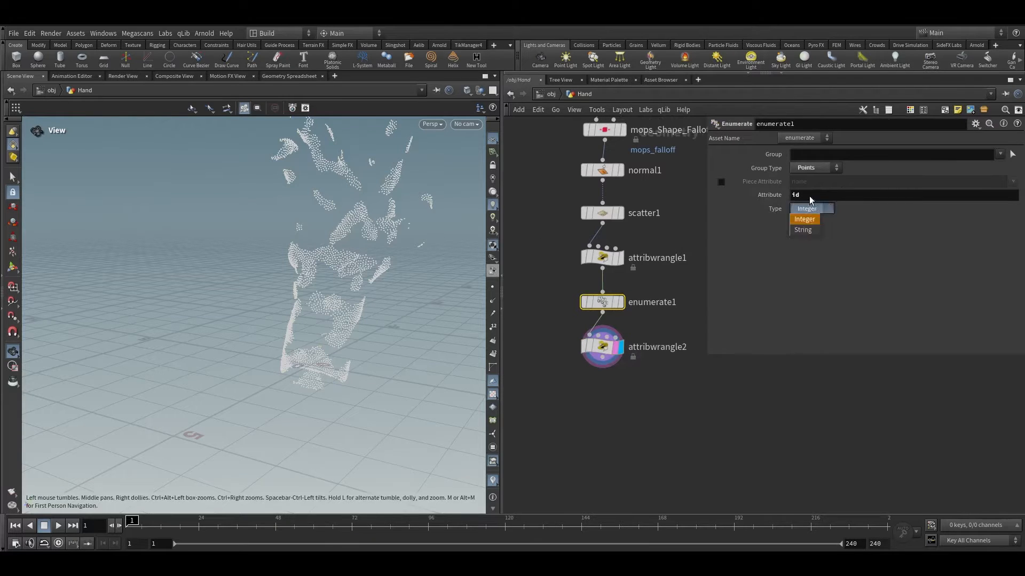
left_click(811, 198)
double_click(823, 196)
left_click_drag(549, 322, 692, 383)
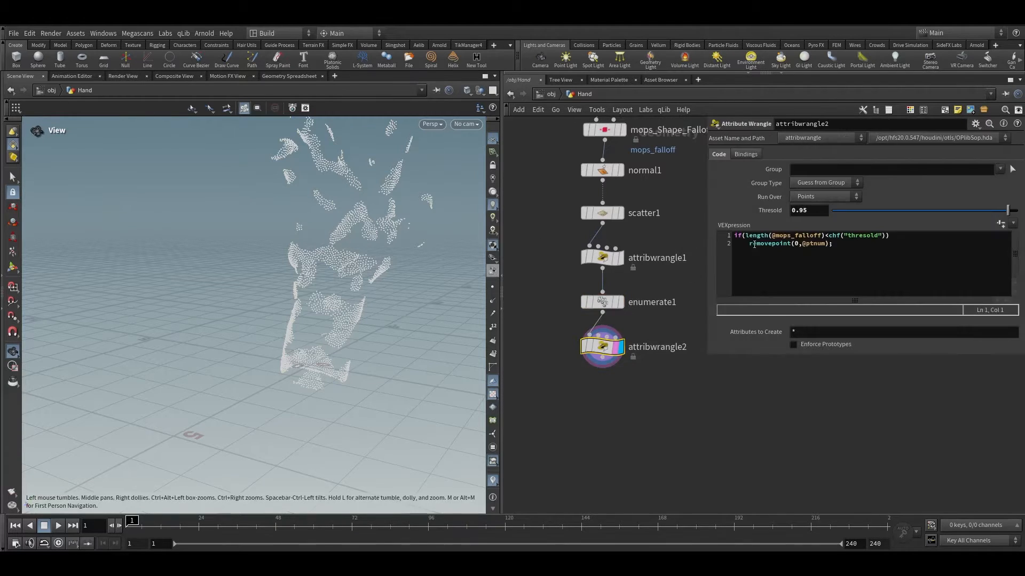
left_click_drag(745, 237, 820, 238)
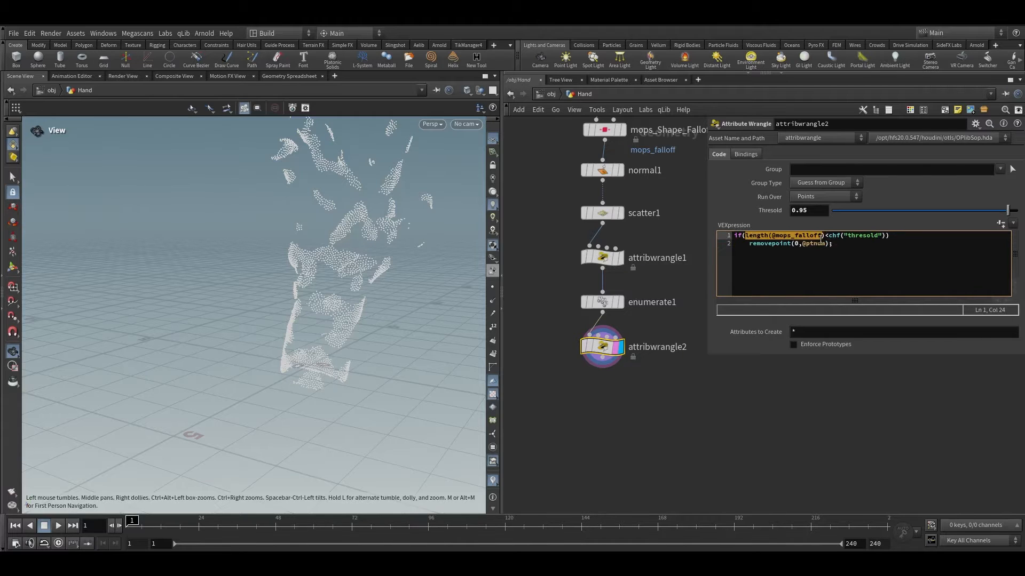
type("rand(")
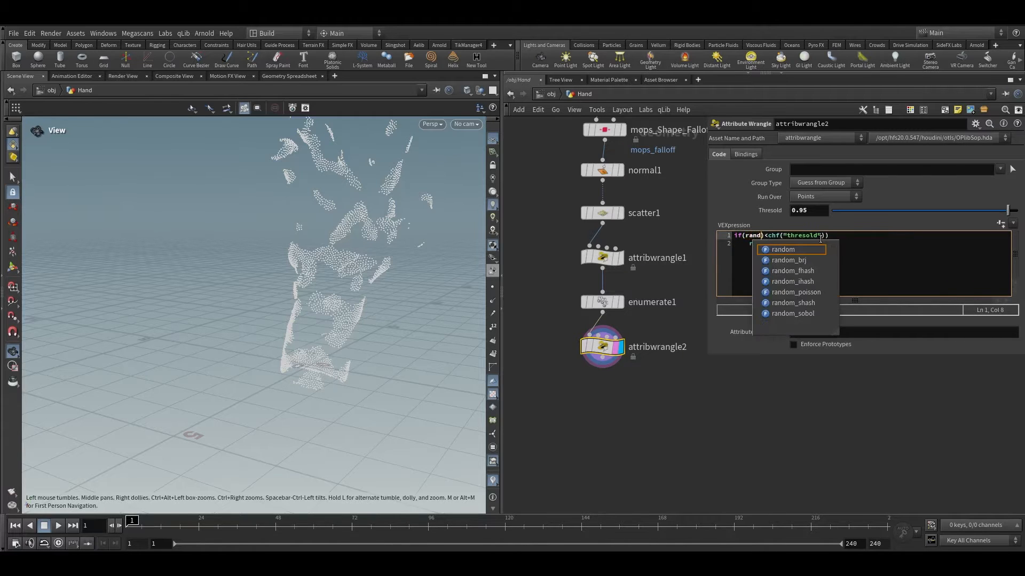
type("i@id")
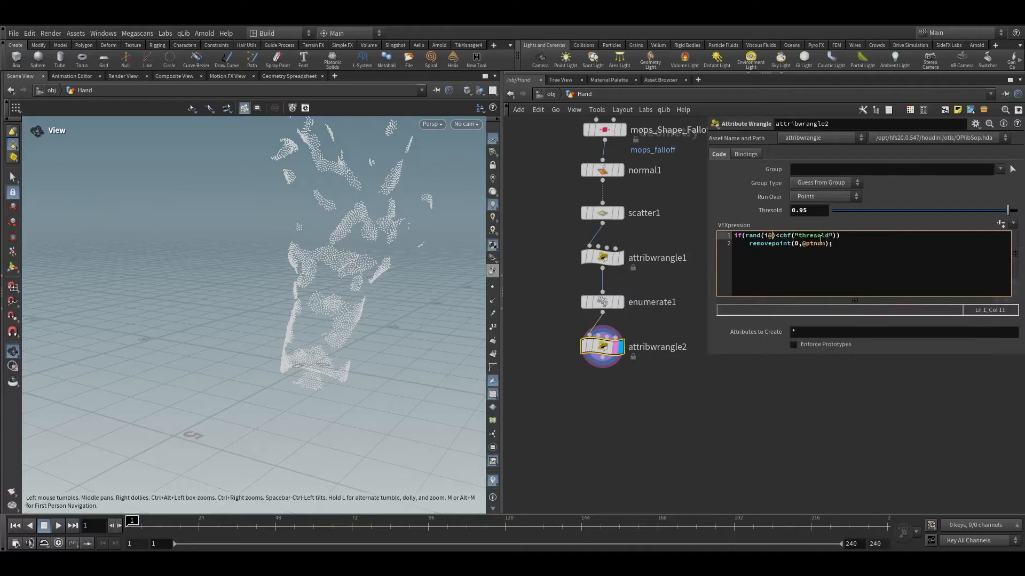
left_click(775, 394)
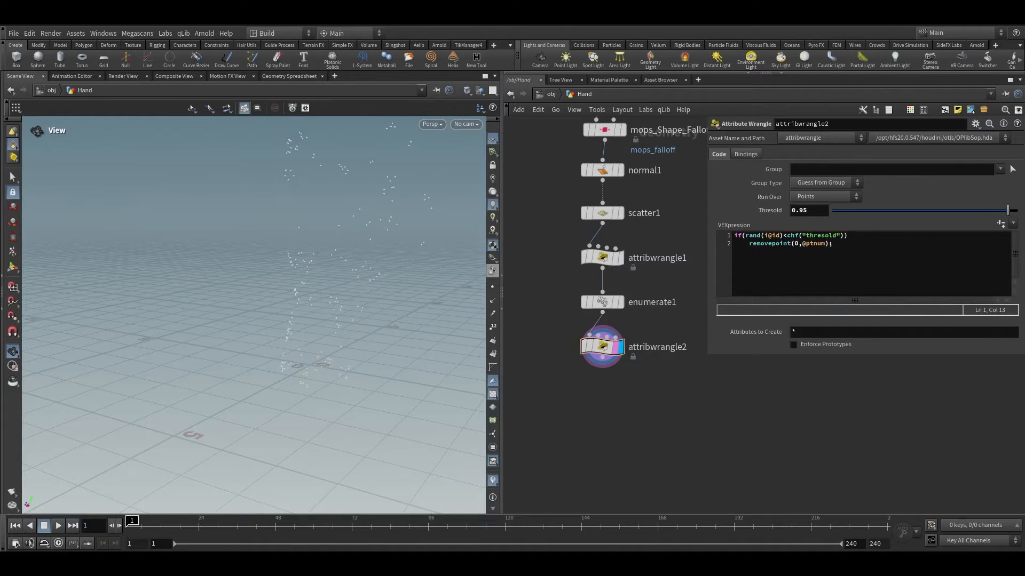
Step: Set attribwrangle2's Thresold parameter to 0.7
left_click_drag(1007, 210, 962, 211)
left_click_drag(798, 209, 878, 216)
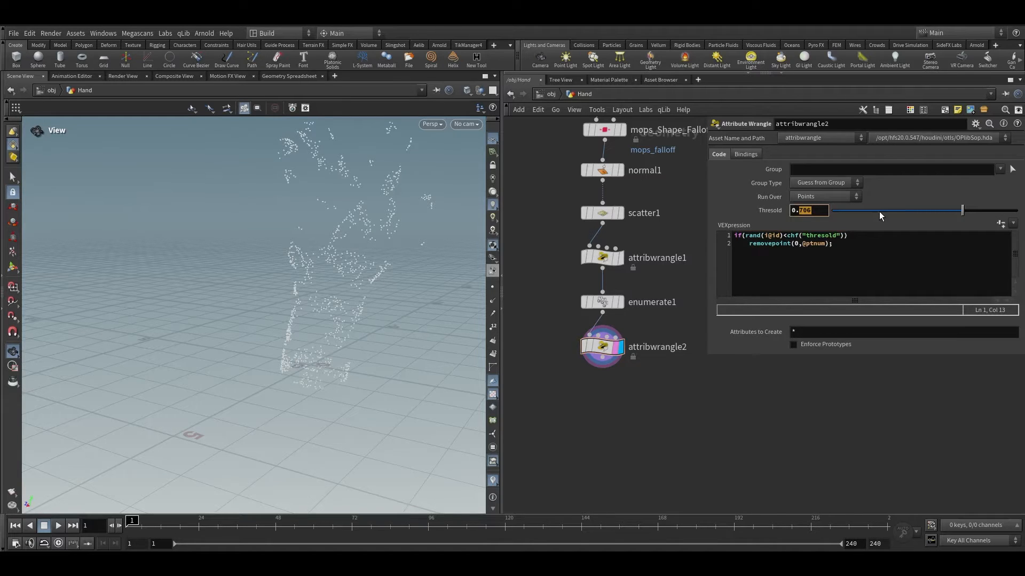
type("7")
key("Return")
Step: Toggle attribwrangle2's bypass on and off to compare the culled points in the viewport
key("g")
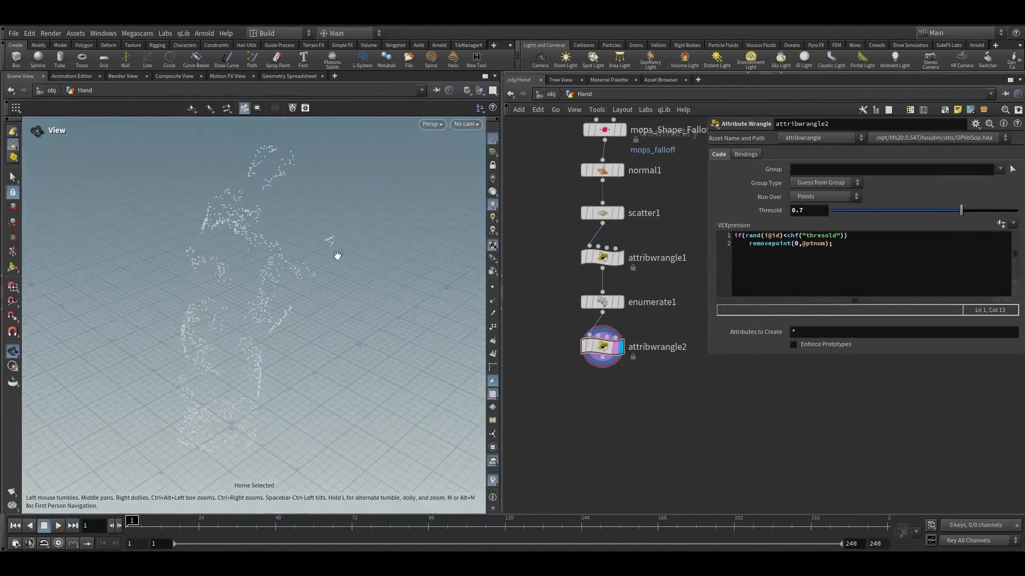
left_click_drag(337, 255, 419, 322)
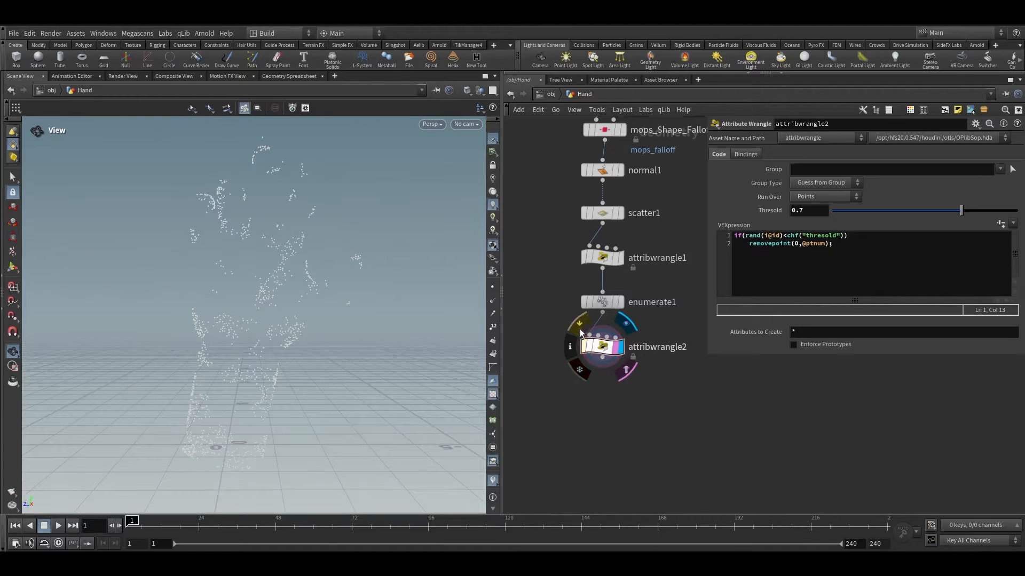
left_click(581, 333)
left_click(581, 333)
left_click(582, 333)
left_click(582, 333)
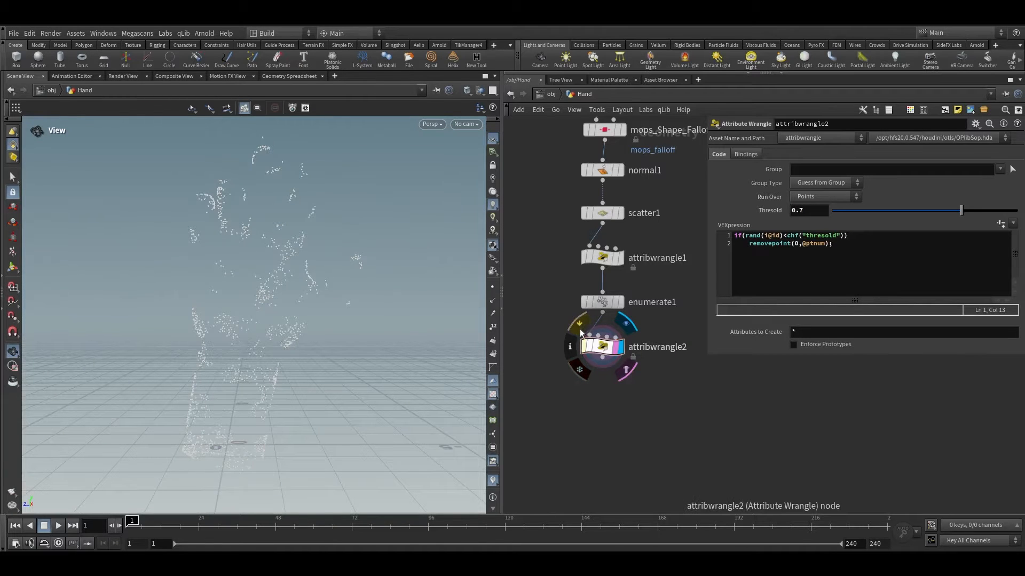
left_click(580, 331)
left_click(581, 331)
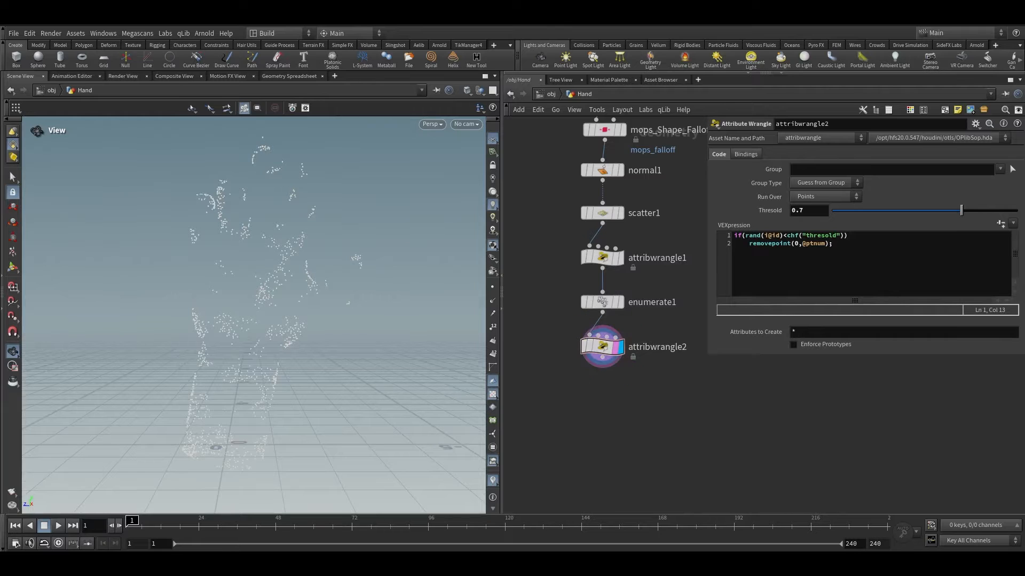
Step: Append an Attribute Randomize node below attribwrangle2
left_click(603, 364)
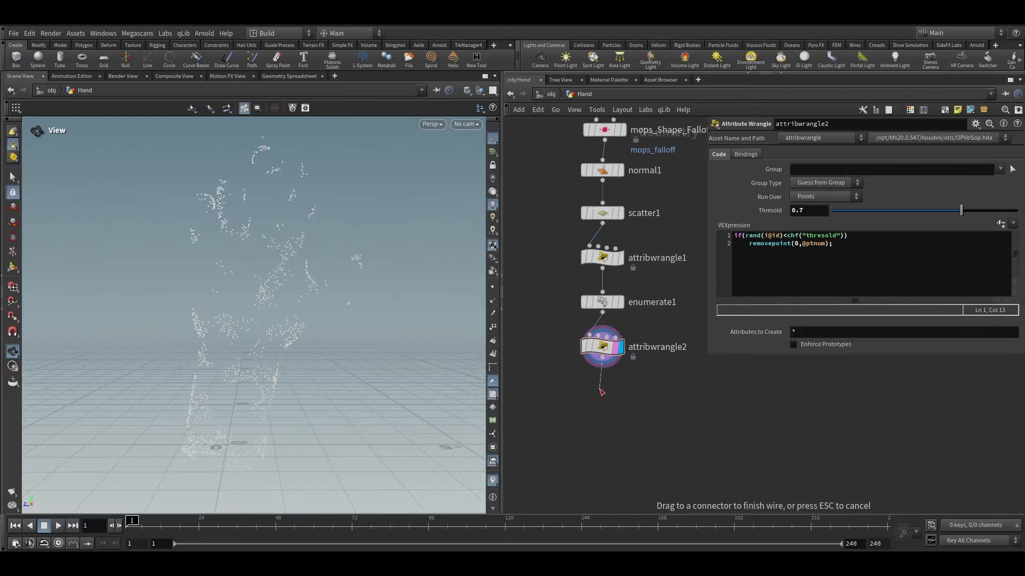
left_click(602, 393)
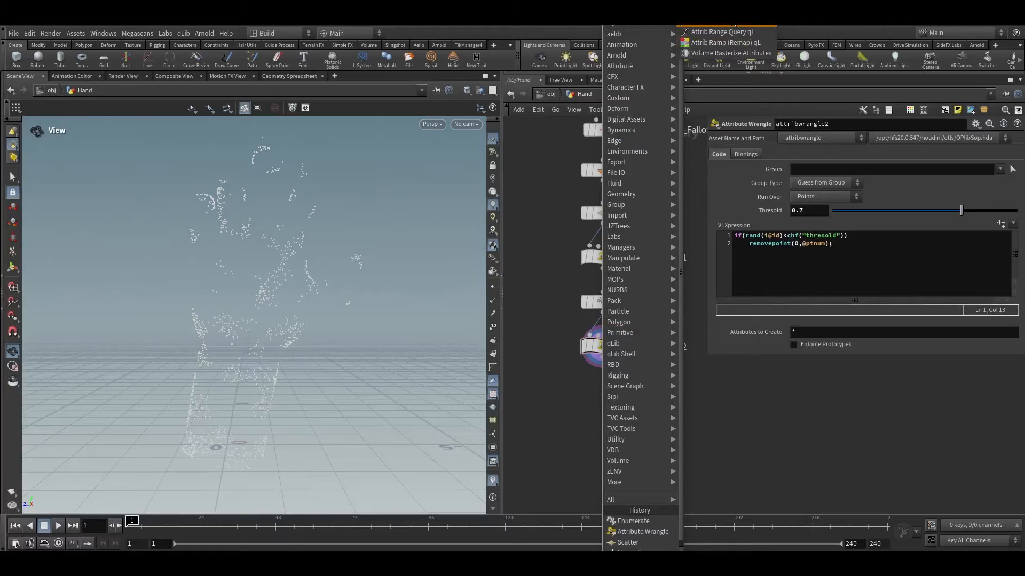
left_click(735, 24)
left_click(621, 393)
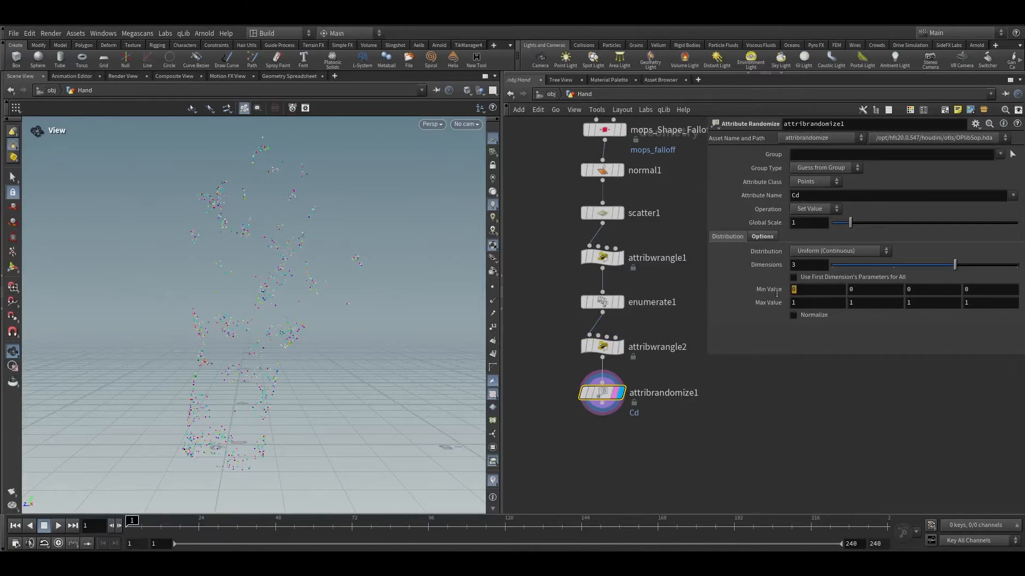
Step: Set the Attribute Randomize Min Value to 0.5 and Max Value to 0.8
type(".5")
key("Tab")
key("Tab")
key("Tab")
key("Tab")
left_click(756, 422)
middle_click(610, 399)
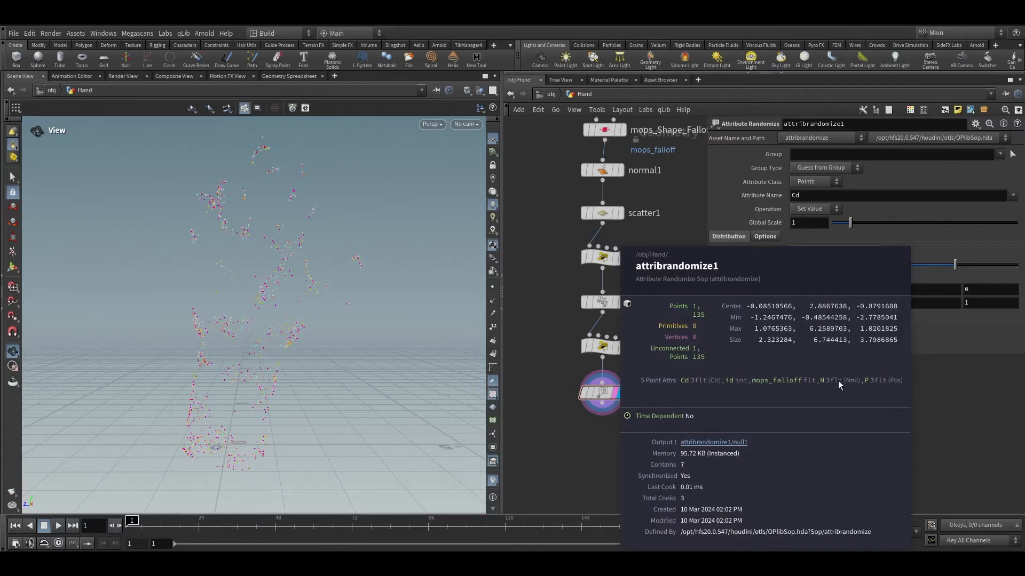
Step: Make the randomize node write pscale with Dimensions 1 and a Global Scale of 0.1
left_click_drag(791, 200, 758, 206)
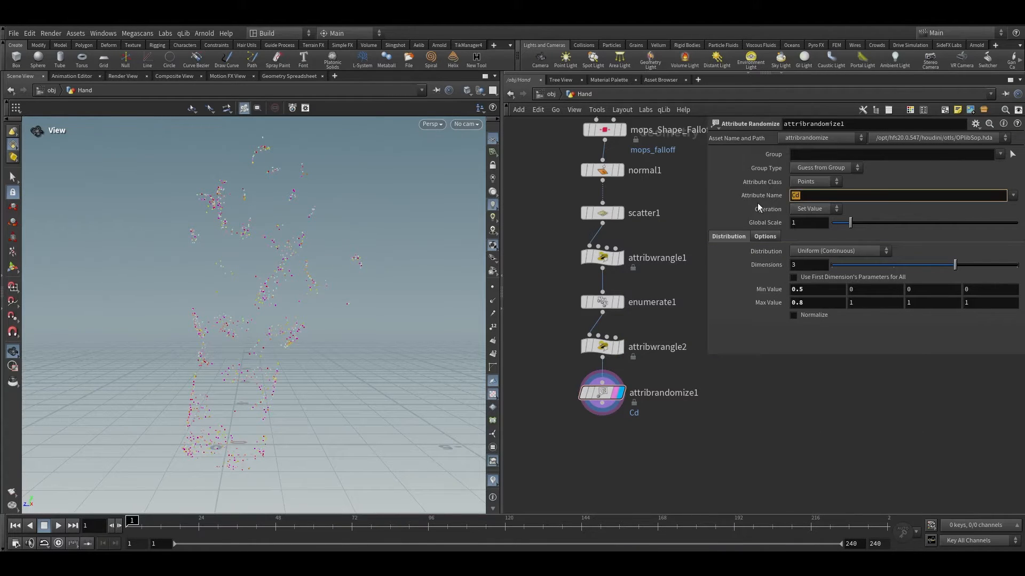
type("pscale")
key("Return")
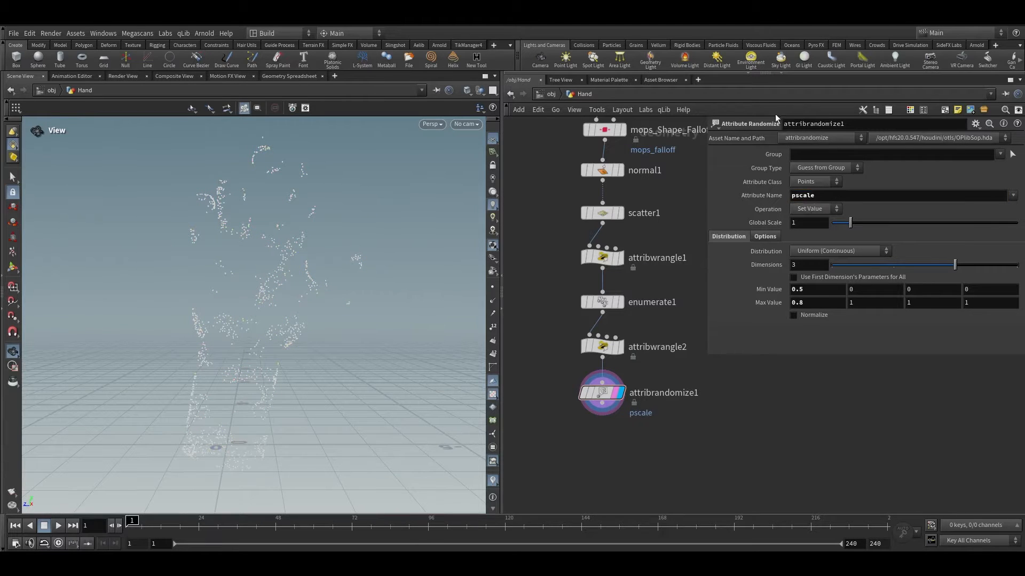
middle_click(598, 404)
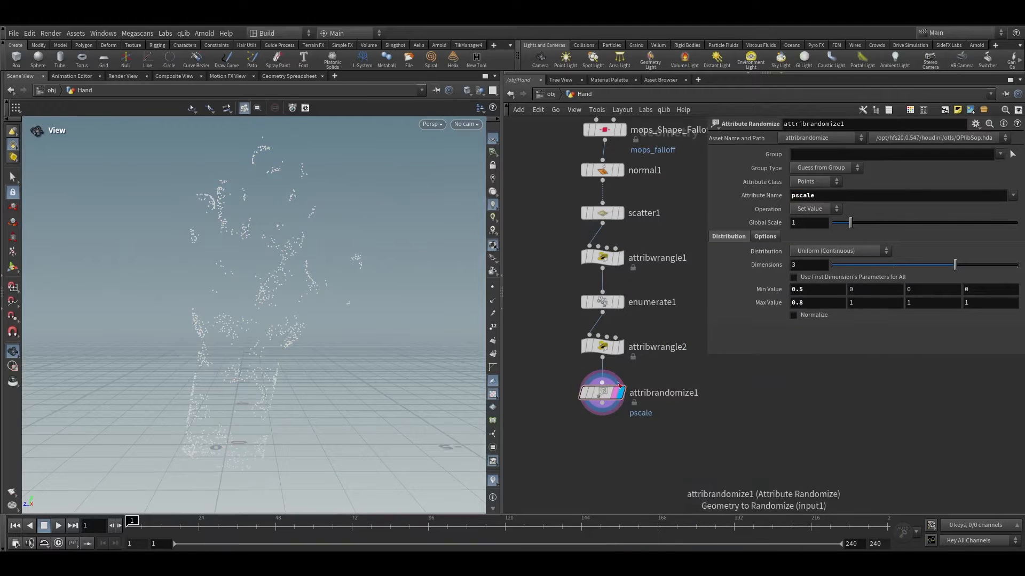
middle_click(603, 400)
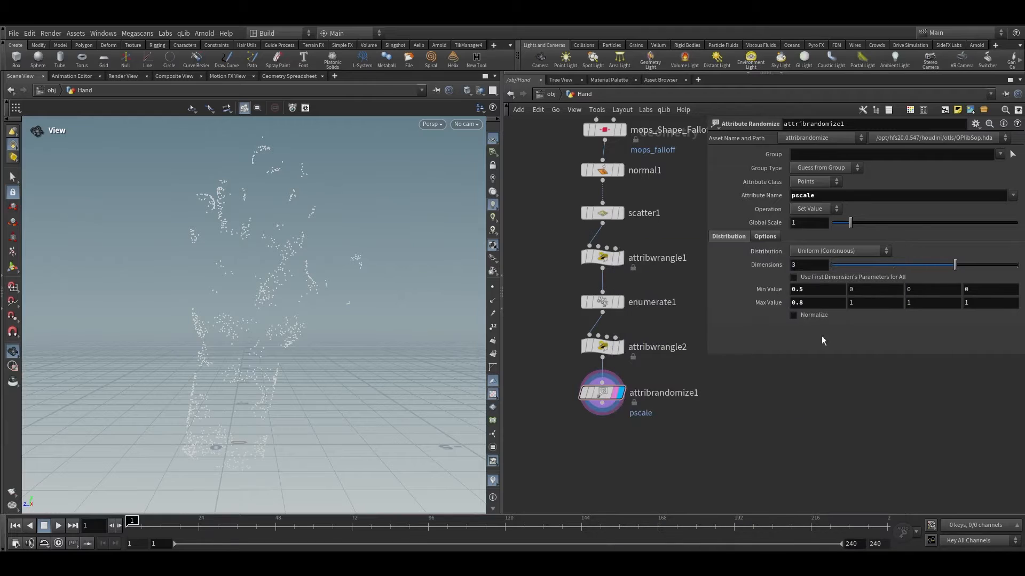
left_click(847, 269)
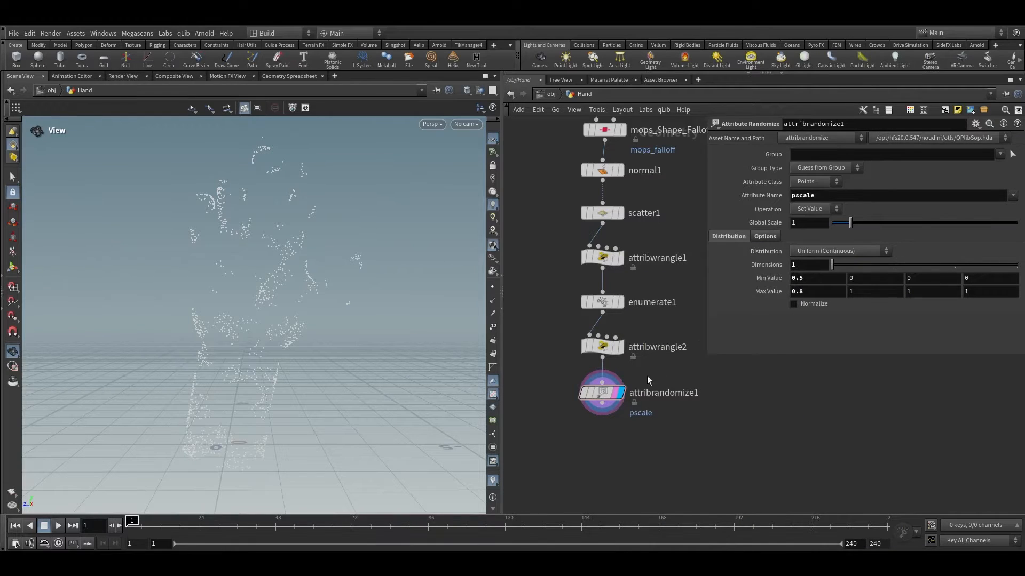
middle_click(596, 405)
mouse_move(779, 230)
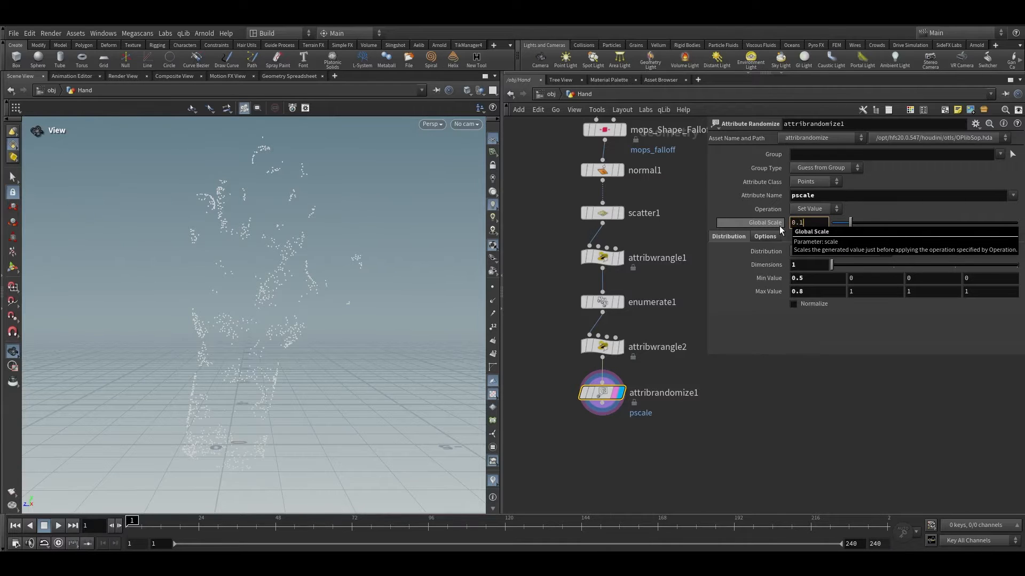
Step: Add a Copy to Points node fed by attribrandomize1 as its target points
left_click(602, 213)
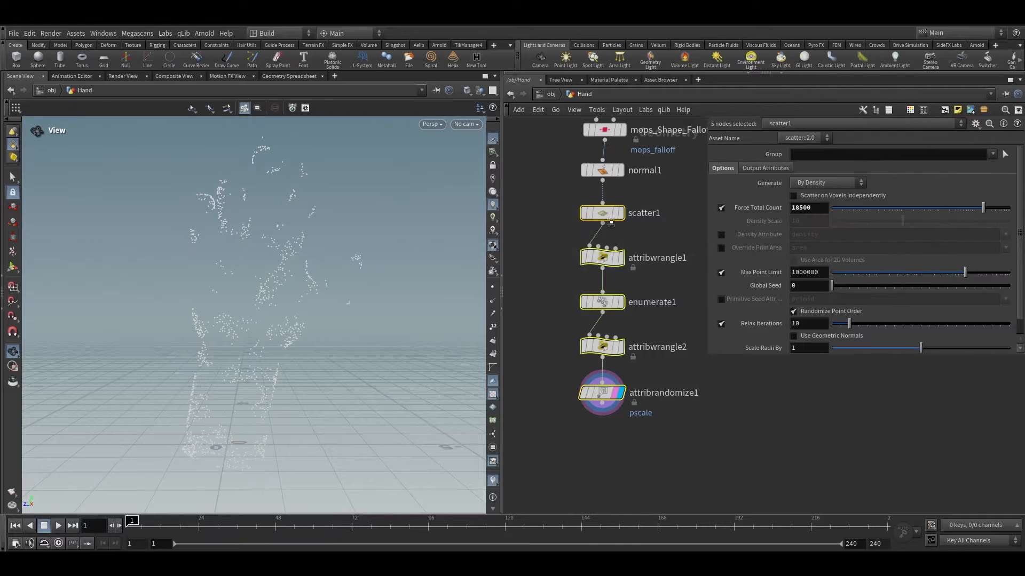
scroll(648, 424, "down", 5)
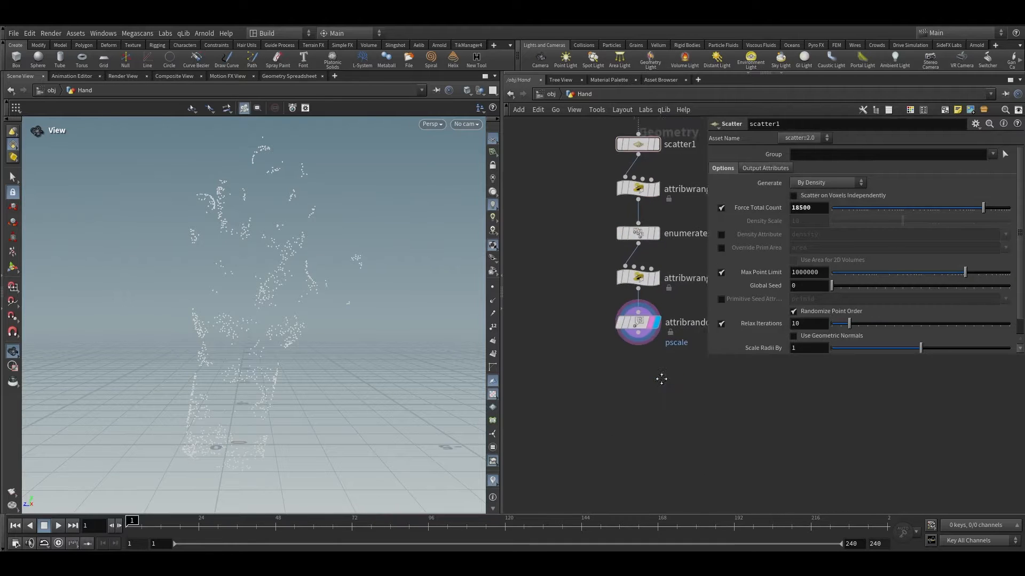
key("Tab")
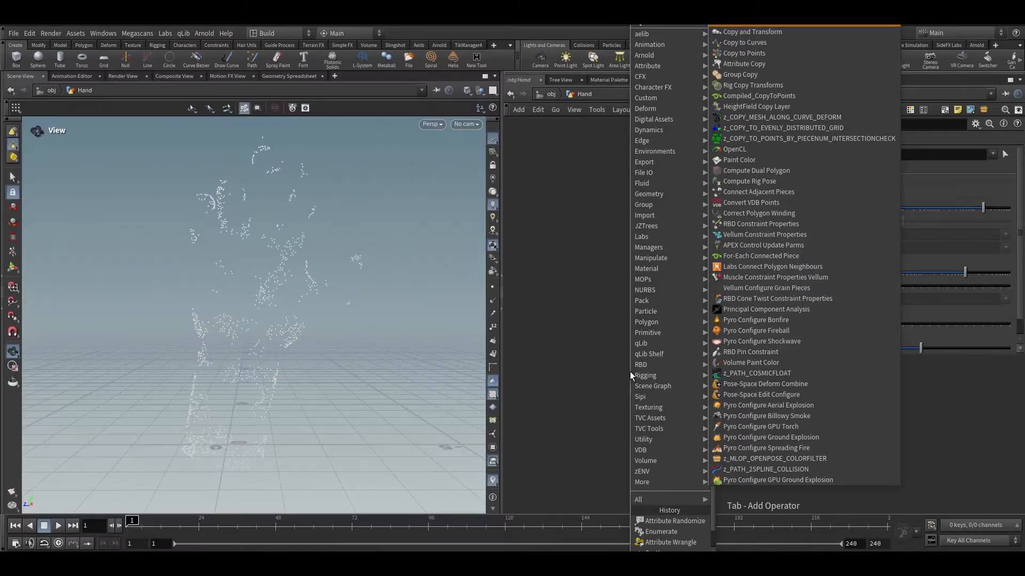
key("Down")
key("Down")
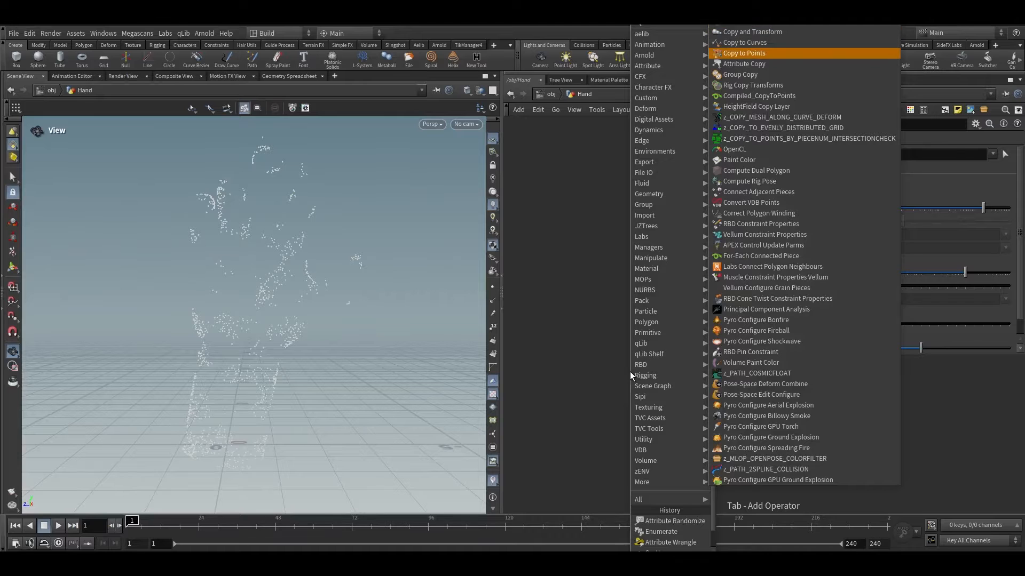
key("Return")
left_click(609, 438)
middle_click_drag(683, 338, 650, 332)
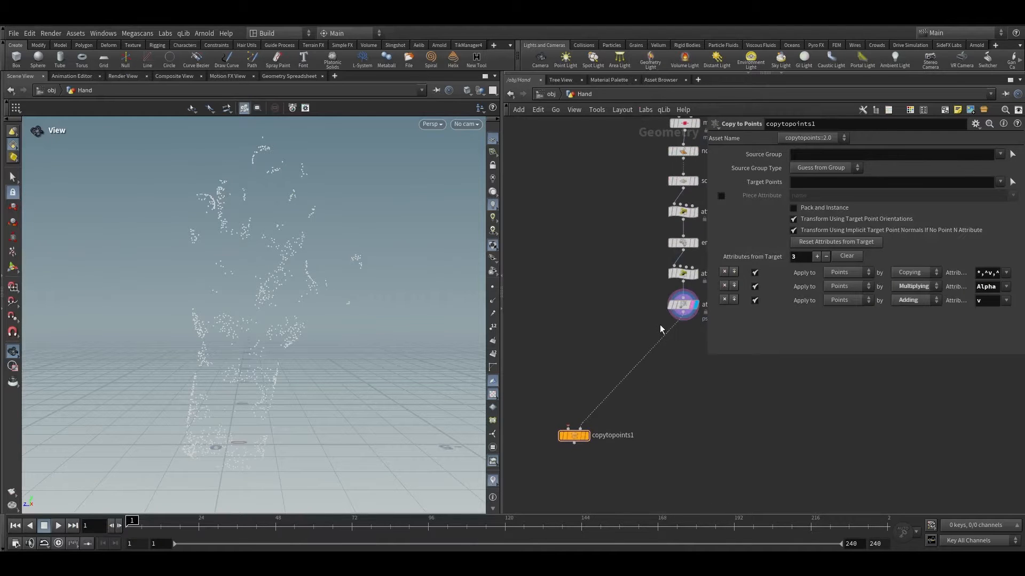
Step: Create a Sphere node wired into copytopoints1's first input
left_click(568, 427)
key("Tab")
type("sp")
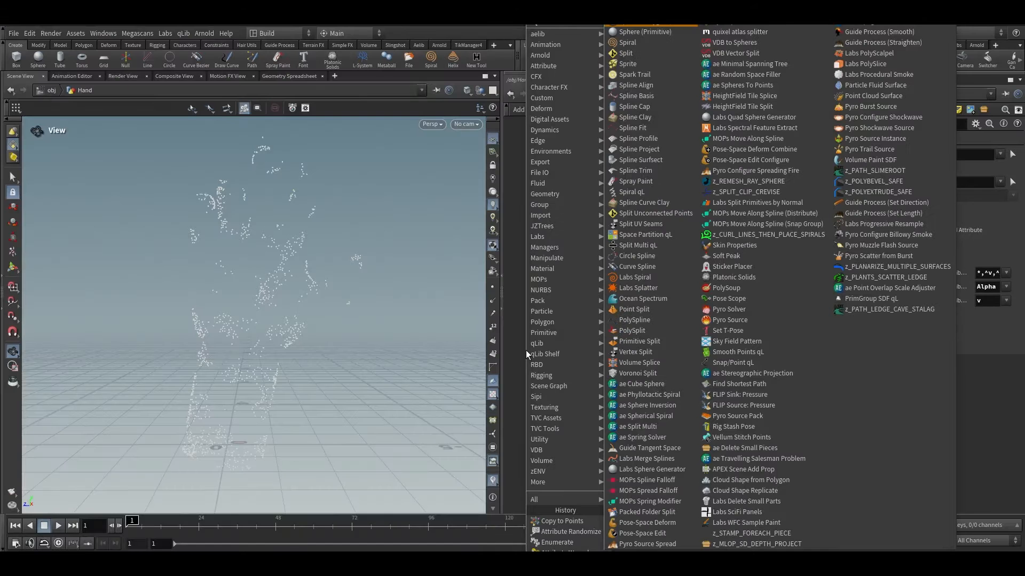
type("he")
key("Return")
left_click(527, 350)
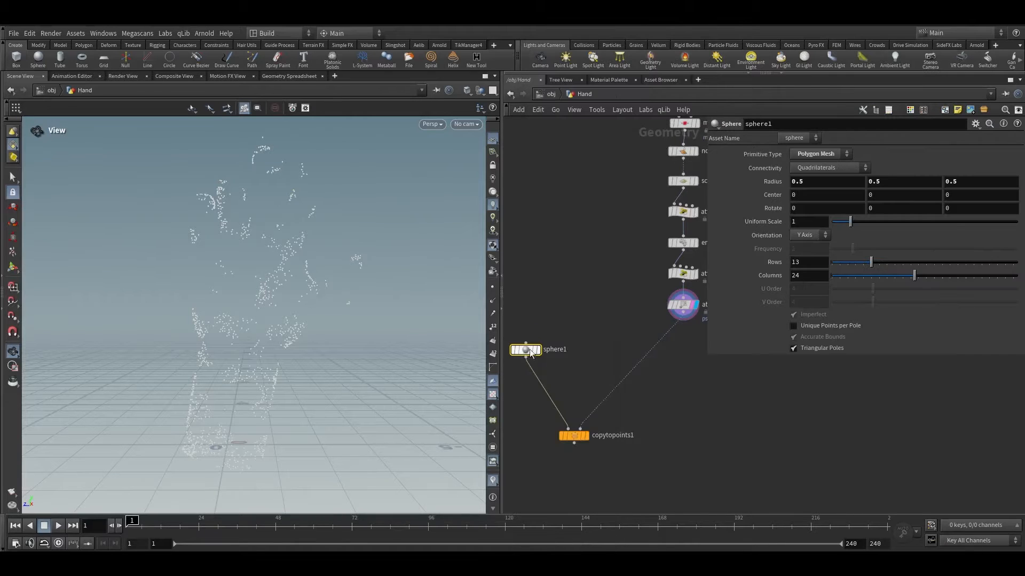
Step: Set the sphere's Primitive Type to Polygon with Frequency 6 and display copytopoints1's output
left_click(815, 155)
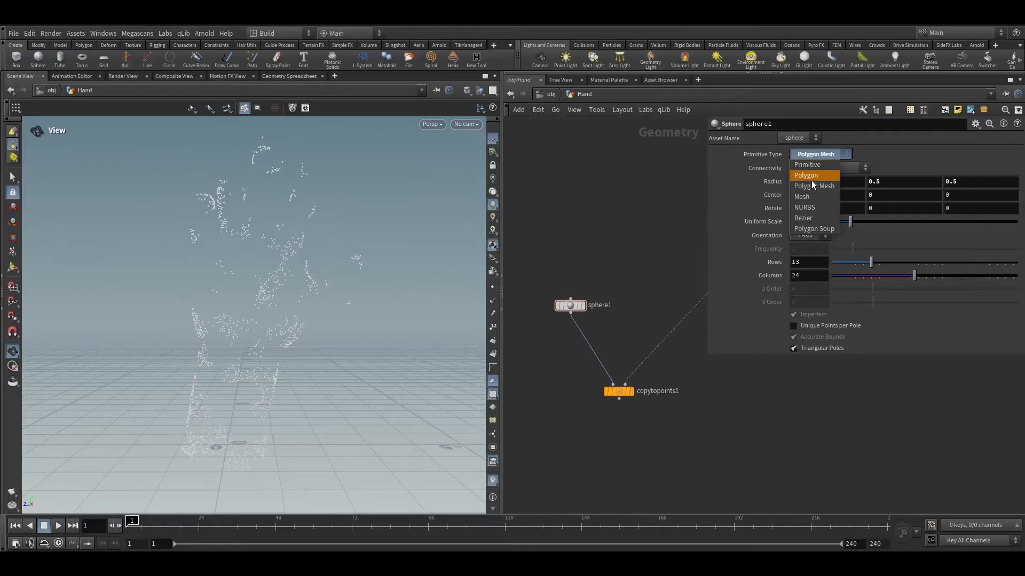
left_click(805, 176)
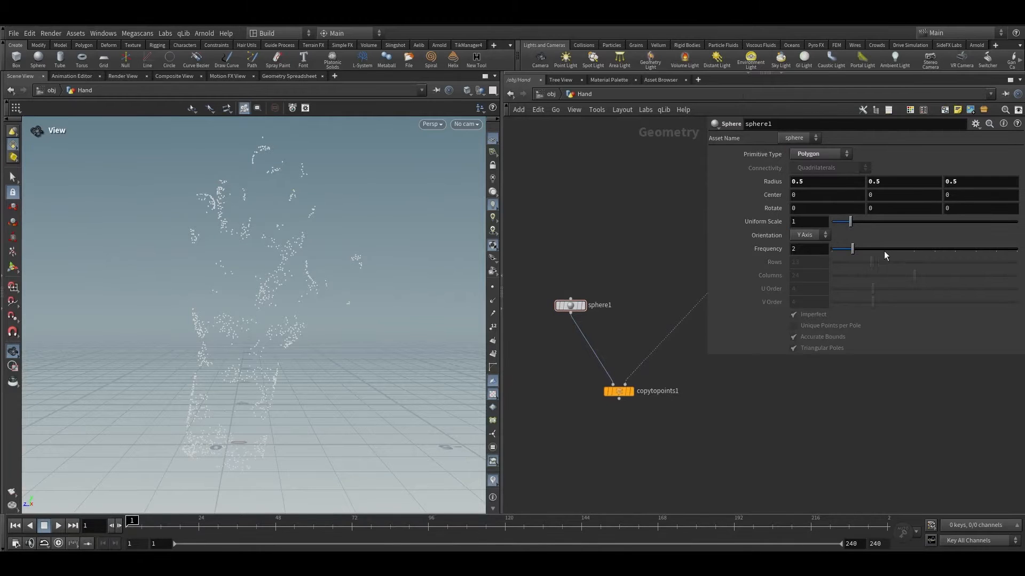
left_click_drag(885, 255, 930, 252)
scroll(611, 400, "up", 3)
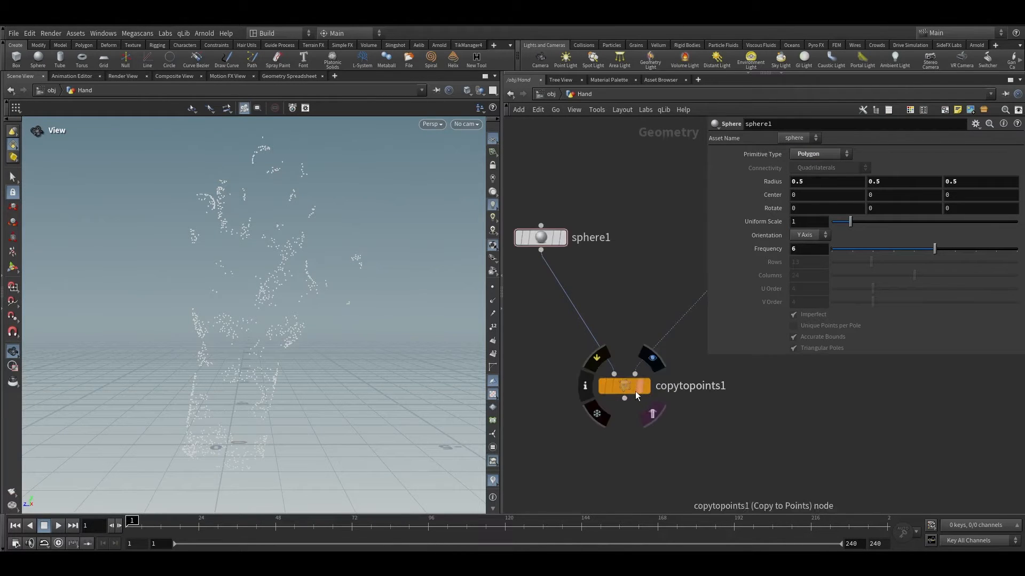
left_click(646, 385)
Step: Examine the instanced spheres up close from several angles in the viewport
right_click_drag(357, 327, 182, 432)
left_click_drag(181, 432, 167, 382)
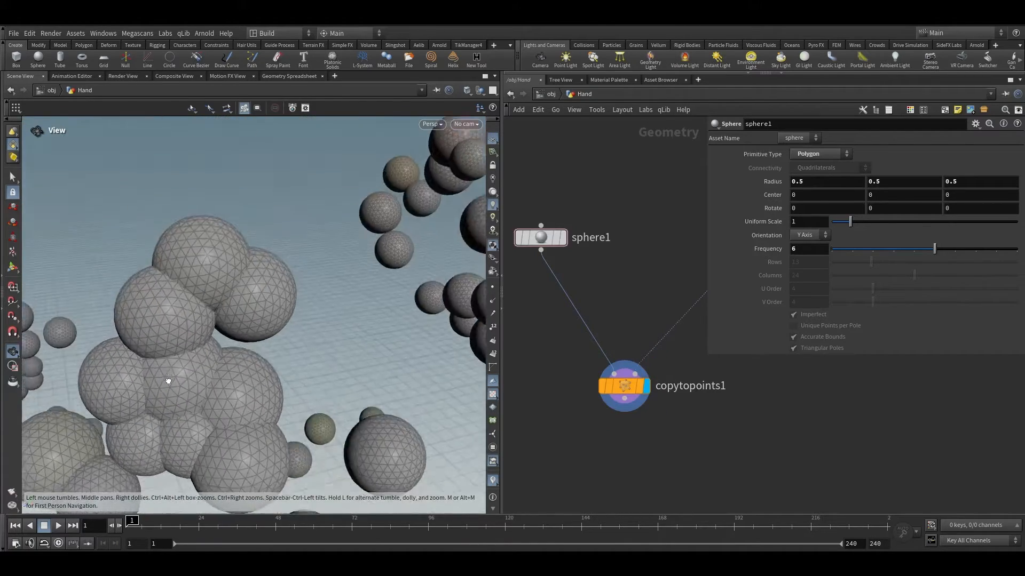
right_click_drag(167, 382, 210, 402)
left_click_drag(211, 402, 209, 305)
right_click_drag(216, 322, 279, 208)
mouse_move(267, 256)
left_mouse_down()
mouse_move(295, 268)
mouse_move(262, 265)
left_mouse_up()
right_click_drag(262, 265, 265, 343)
left_click_drag(265, 343, 309, 320)
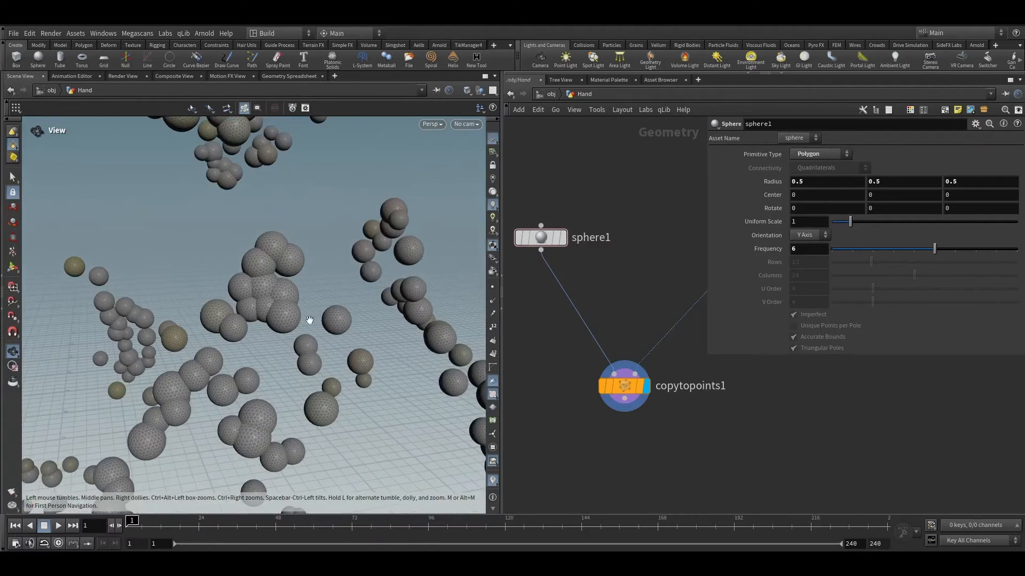
right_click_drag(285, 278, 308, 241)
left_click_drag(307, 242, 214, 255)
right_click_drag(296, 261, 382, 173)
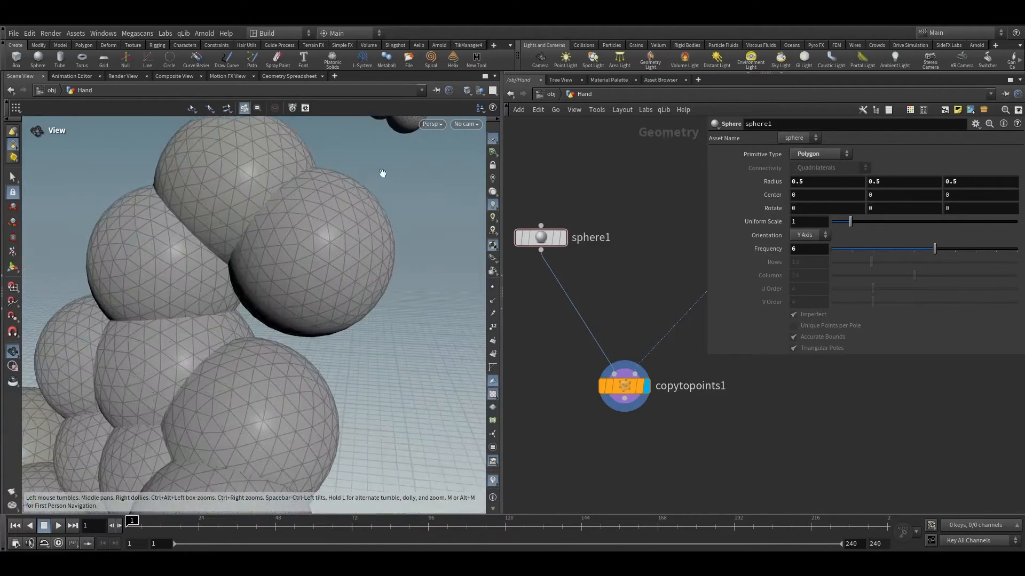
scroll(586, 330, "down", 2)
scroll(672, 322, "up", 2)
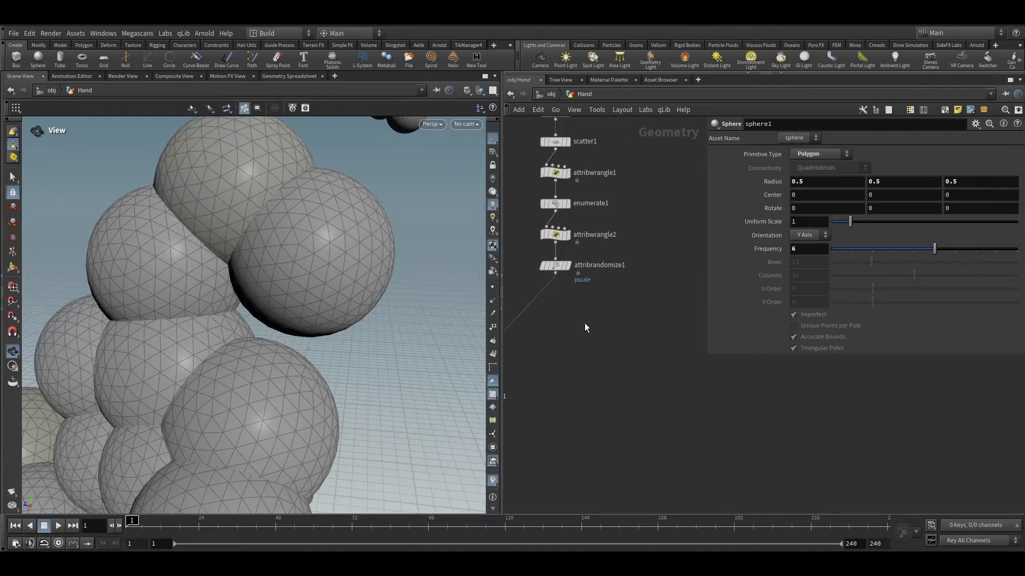
Step: Add a Fuse node and wire it below attribrandomize1 in the point chain
key("Tab")
type("fuse")
key("Return")
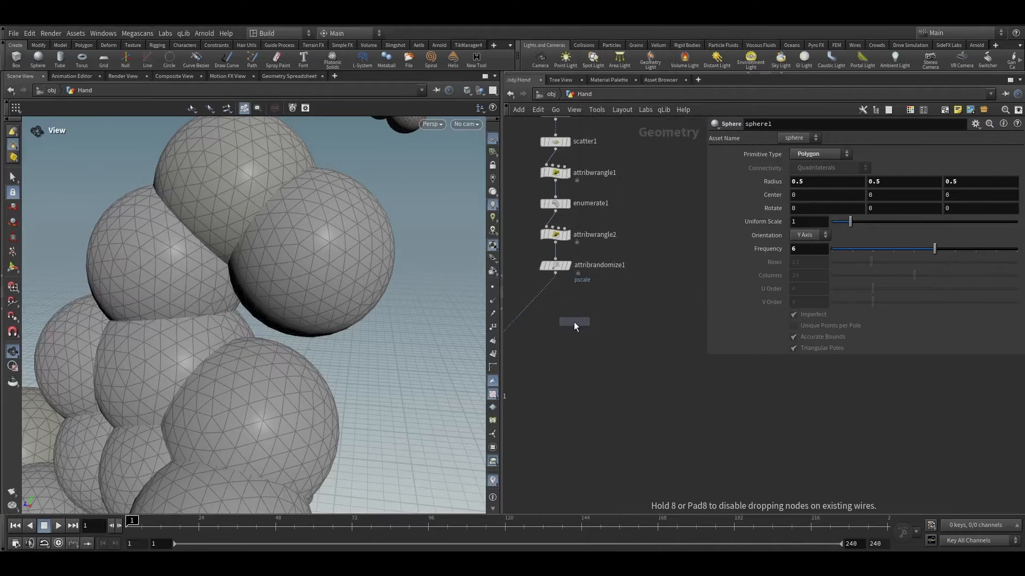
left_click(574, 320)
middle_click_drag(602, 298, 661, 286)
scroll(630, 302, "up", 2)
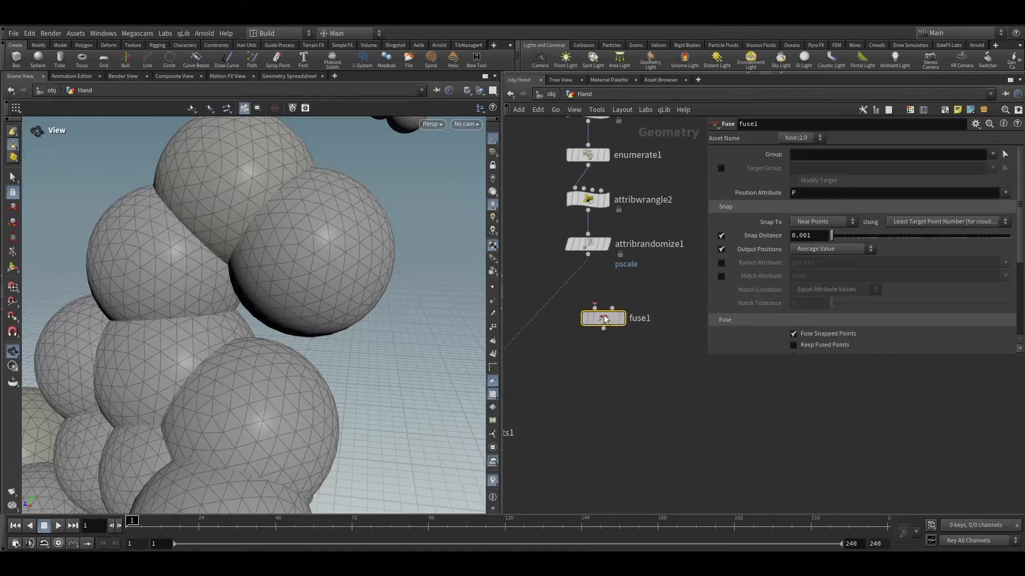
left_click_drag(604, 320, 564, 289)
left_click(593, 247)
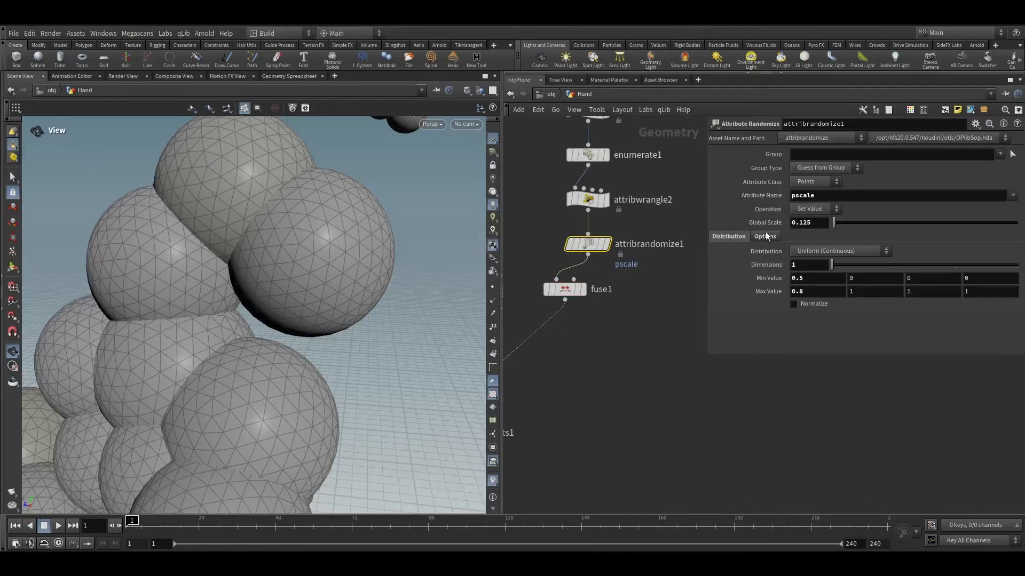
Step: Display fuse1's output and enable its Radius Attribute so points fuse by pscale
scroll(574, 290, "up", 1)
left_click(581, 289)
left_click(587, 290)
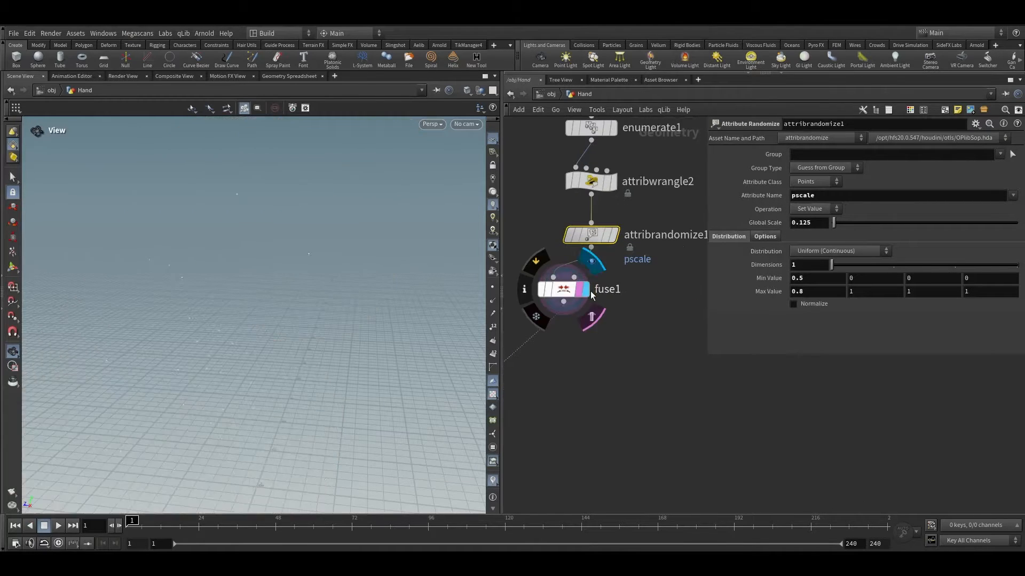
left_click_drag(565, 289, 603, 305)
key("space+g")
left_click_drag(312, 279, 302, 224)
scroll(302, 225, "up", 4)
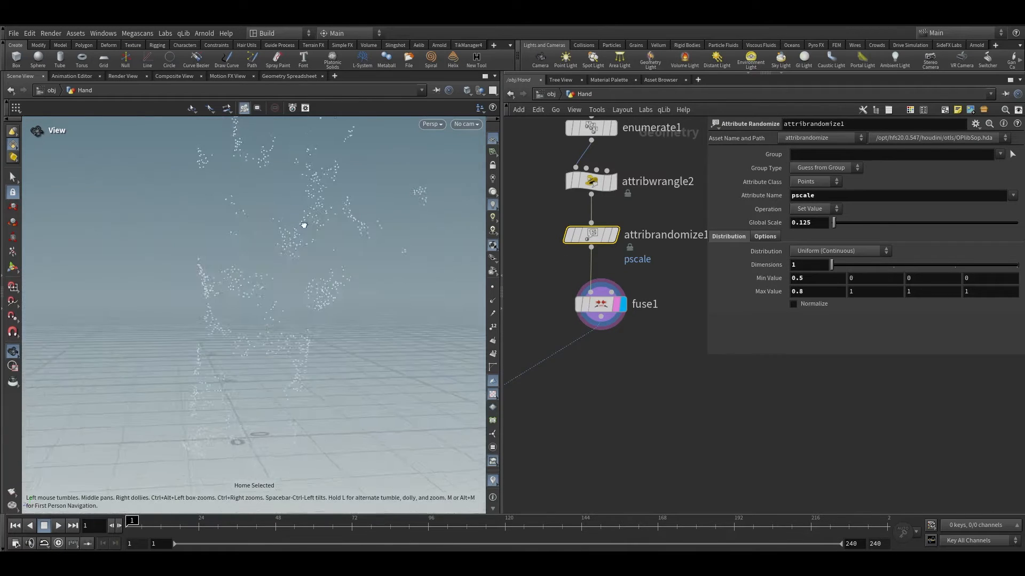
left_click(592, 303)
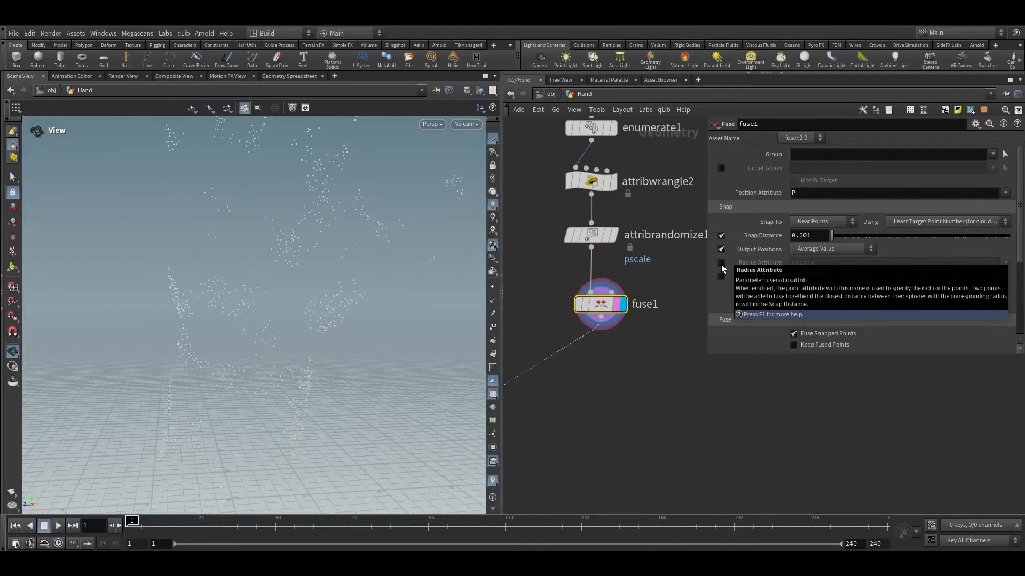
left_click(721, 265)
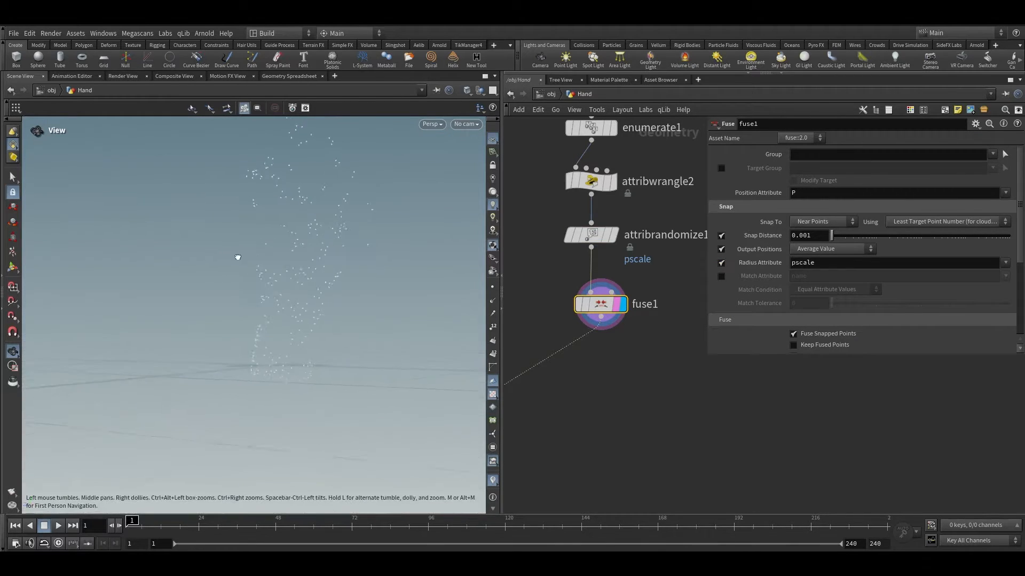
Step: Compare the points from attribrandomize1 and fuse1 in the viewport
scroll(260, 260, "up", 5)
left_click(569, 279)
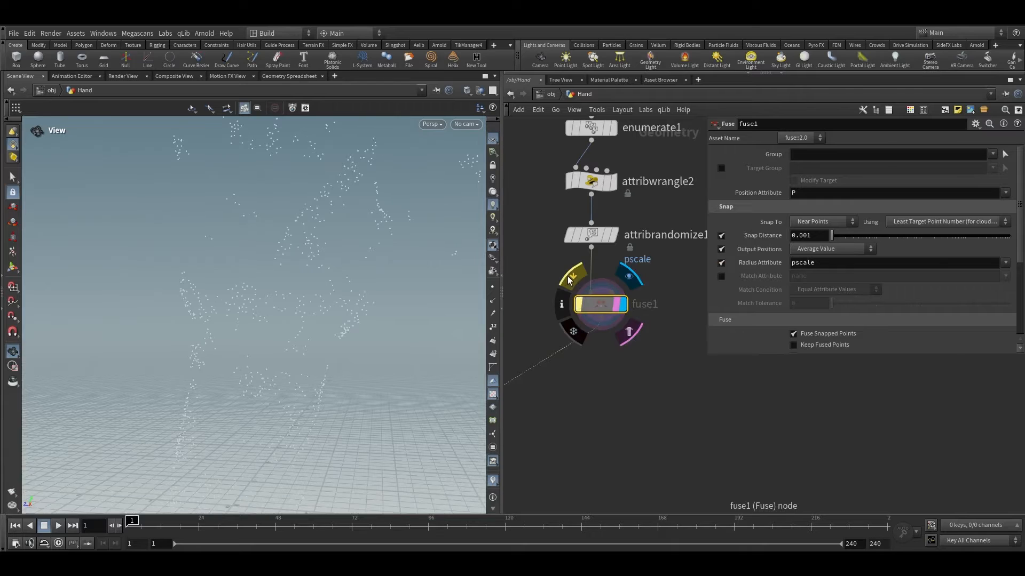
left_click(591, 235)
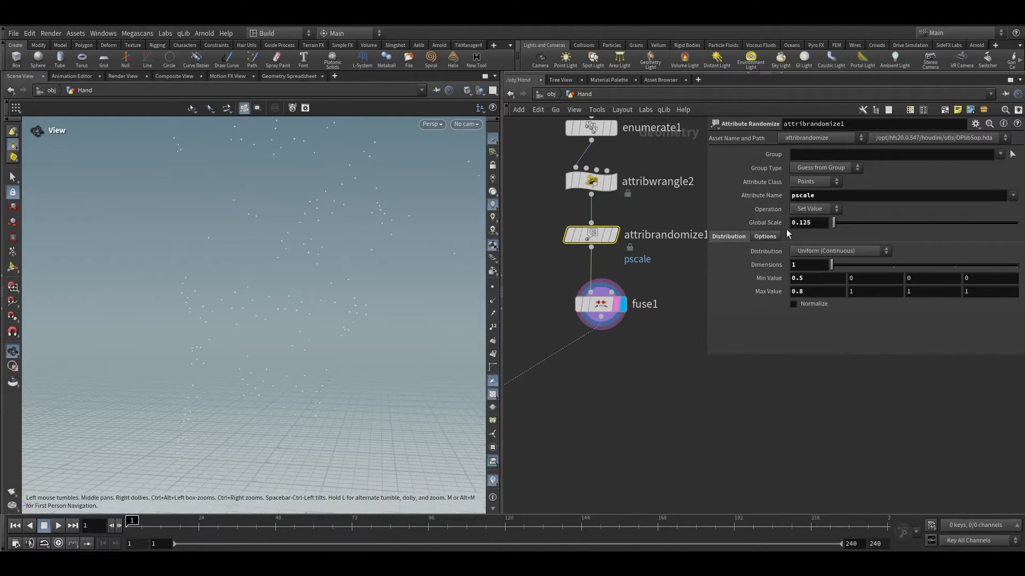
left_click(592, 300)
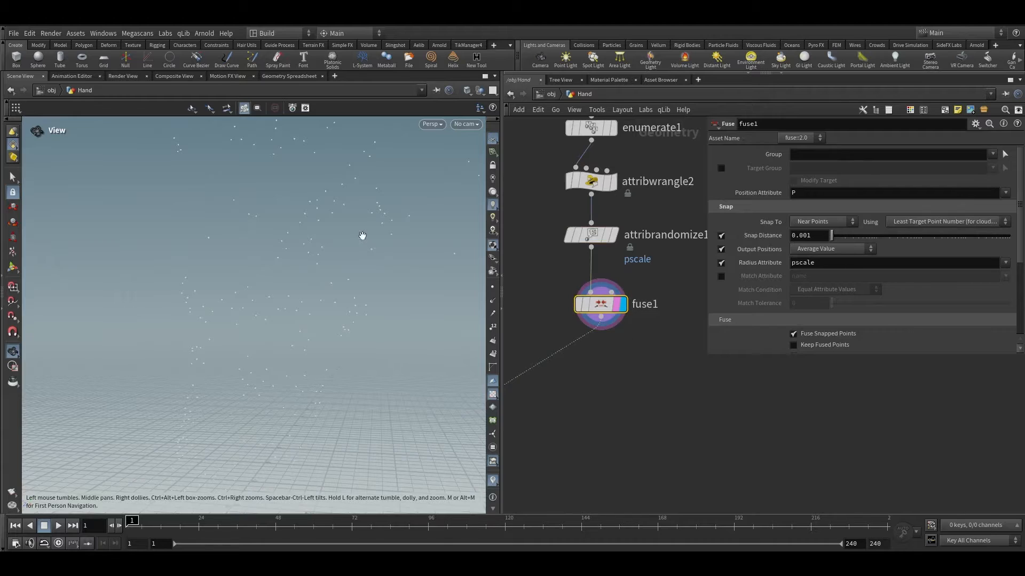
Step: Locate copytopoints1 in the network and set it as the displayed node
right_click_drag(362, 235, 352, 272)
scroll(521, 376, "down", 1)
middle_click_drag(521, 379, 639, 339)
scroll(579, 404, "up", 1)
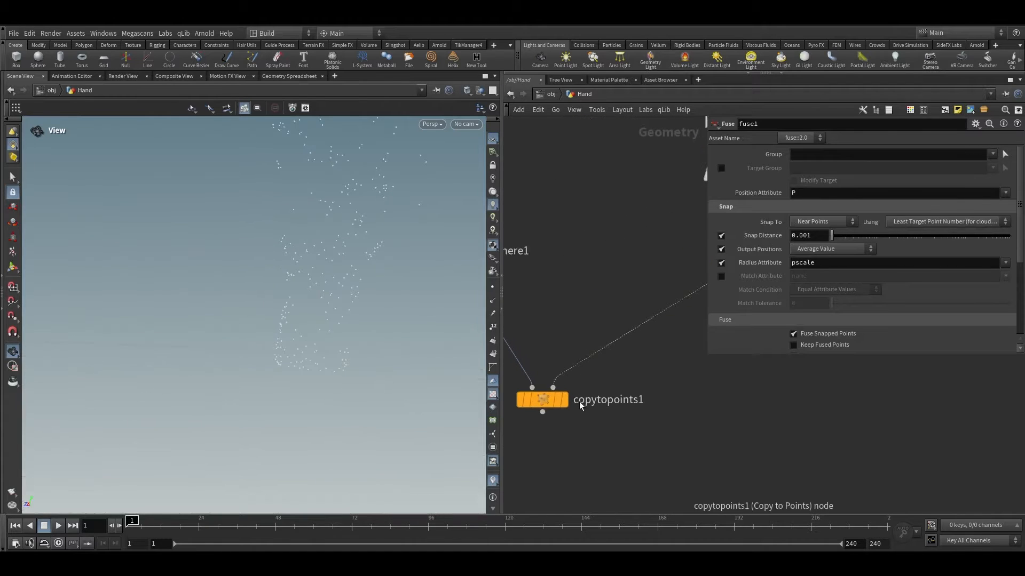
right_click_drag(344, 224, 385, 186)
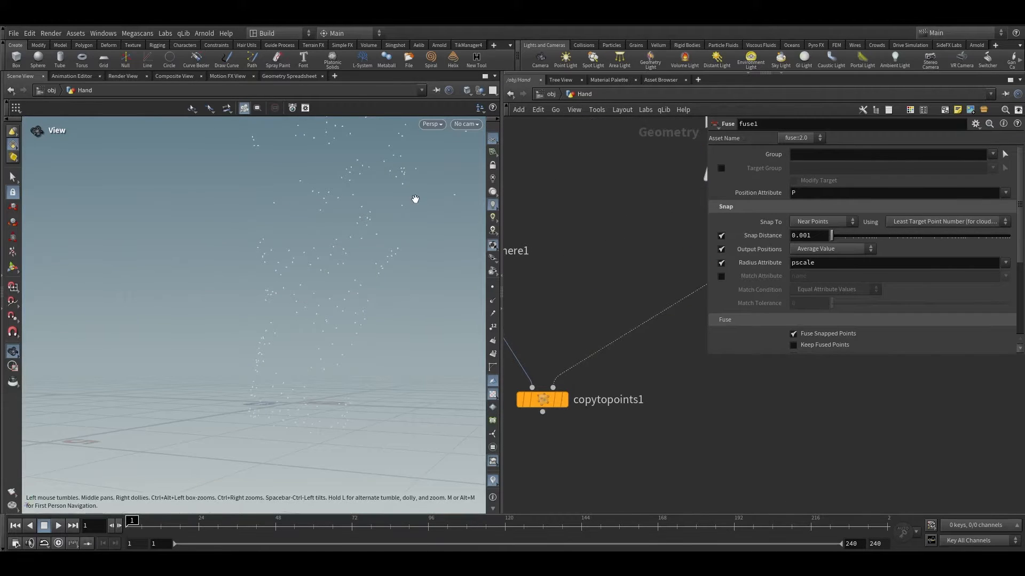
middle_click_drag(578, 262, 482, 320)
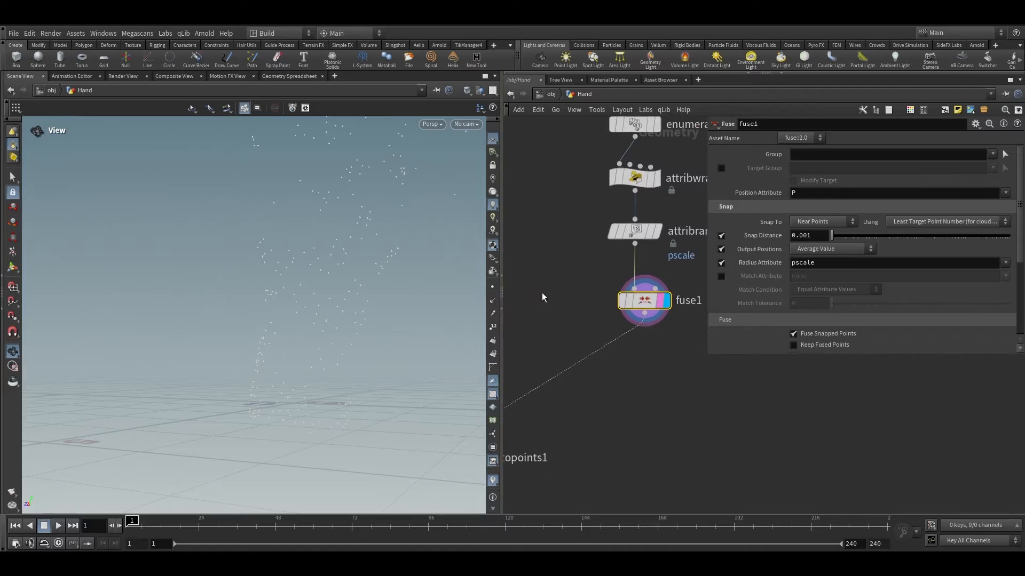
middle_click_drag(558, 288, 662, 182)
scroll(533, 371, "up", 2)
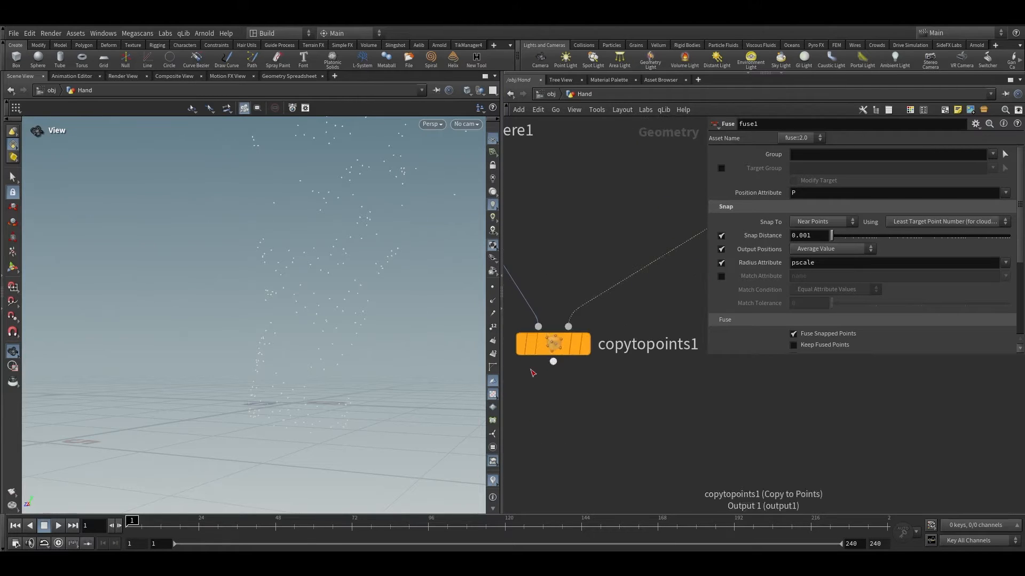
left_click(575, 346)
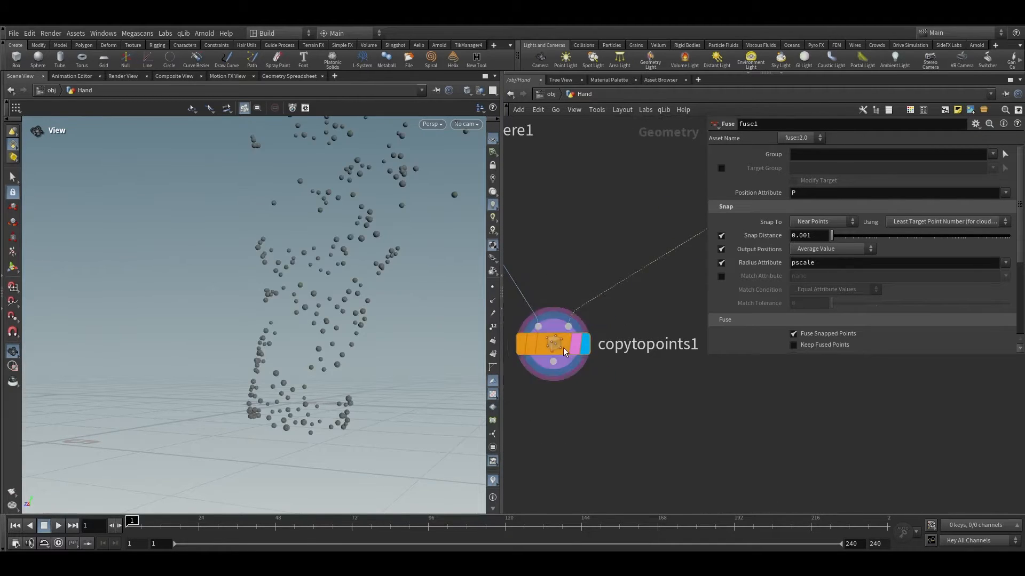
left_click(563, 347)
Step: Examine the instanced spheres from several angles in the viewport
left_click_drag(312, 404, 357, 389)
right_click_drag(357, 389, 263, 267)
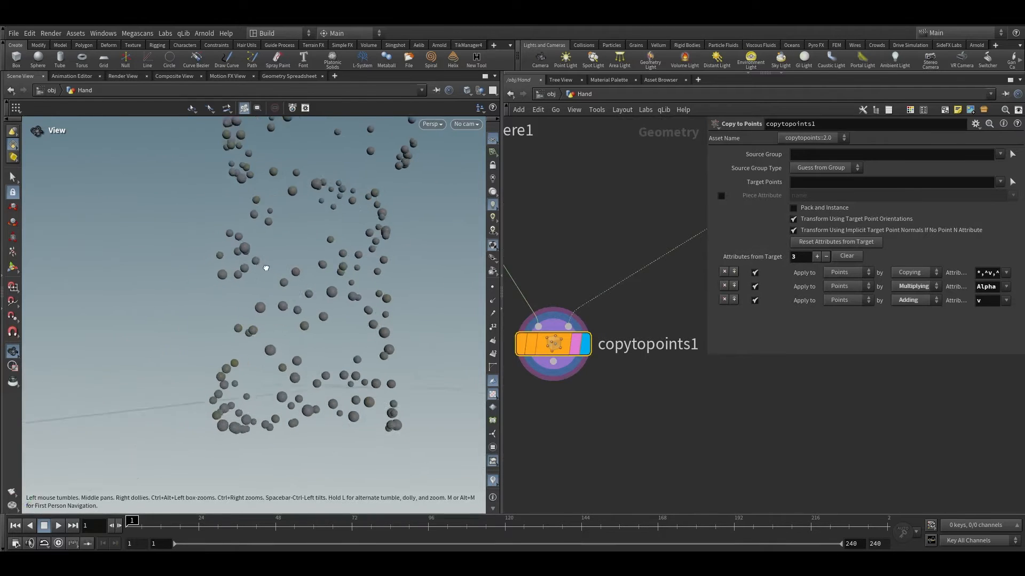
left_click_drag(263, 267, 302, 243)
middle_click_drag(374, 149, 293, 243)
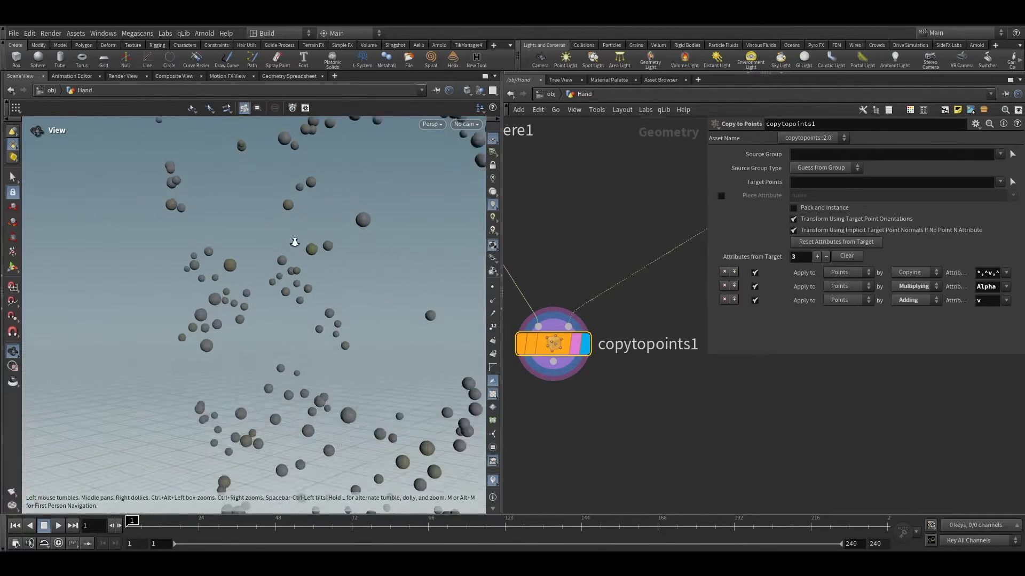
right_click_drag(293, 242, 176, 521)
right_click_drag(395, 230, 418, 270)
left_click_drag(389, 292, 392, 368)
right_click_drag(392, 368, 340, 327)
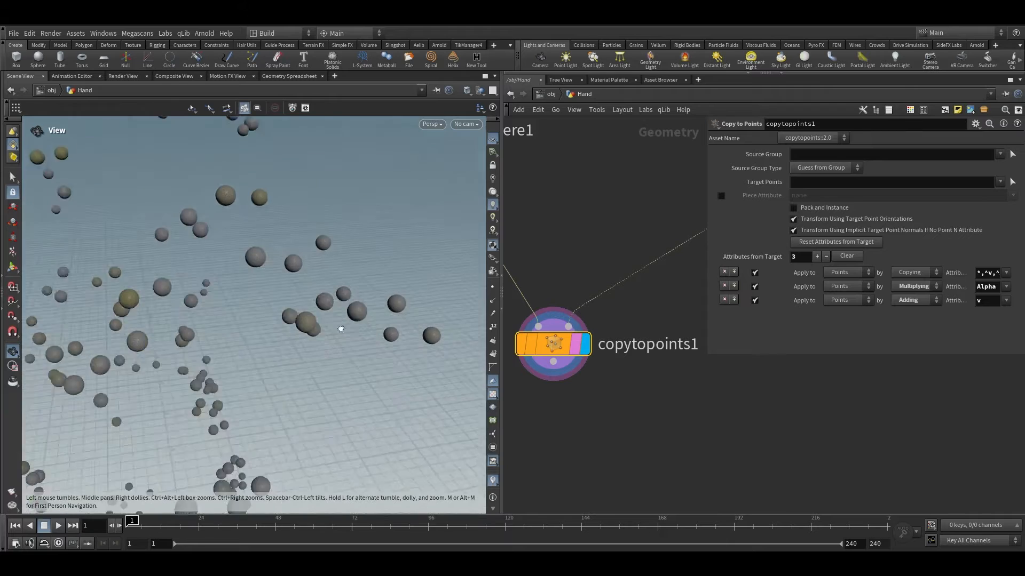
left_click_drag(340, 327, 200, 317)
right_click_drag(271, 277, 251, 225)
middle_click_drag(299, 320, 170, 343)
Step: Try a Global Scale of 0.2 on attribrandomize1 and inspect the resulting spheres
scroll(684, 403, "down", 5)
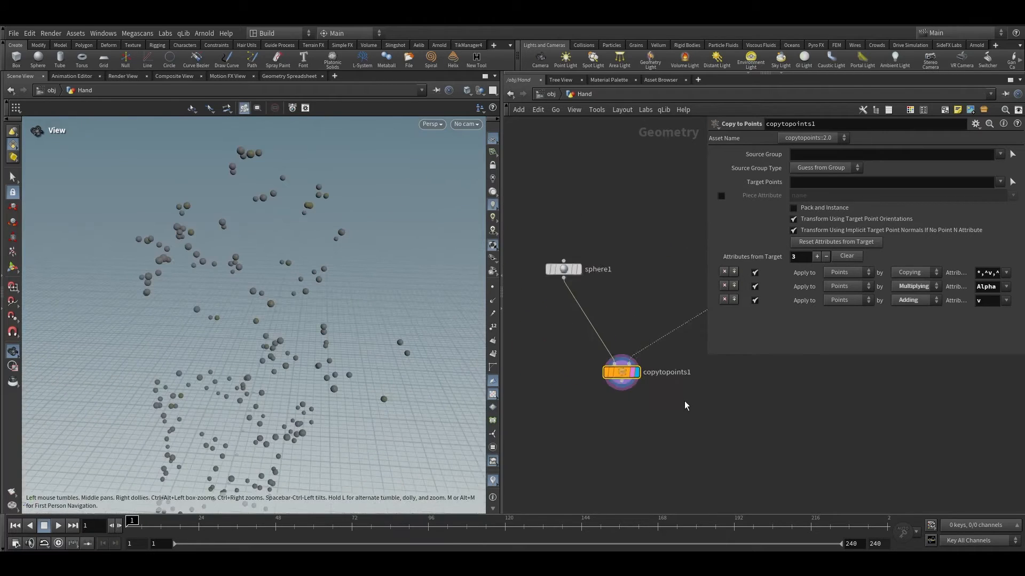
middle_click_drag(703, 348, 604, 348)
scroll(624, 294, "up", 2)
left_click_drag(535, 233, 620, 214)
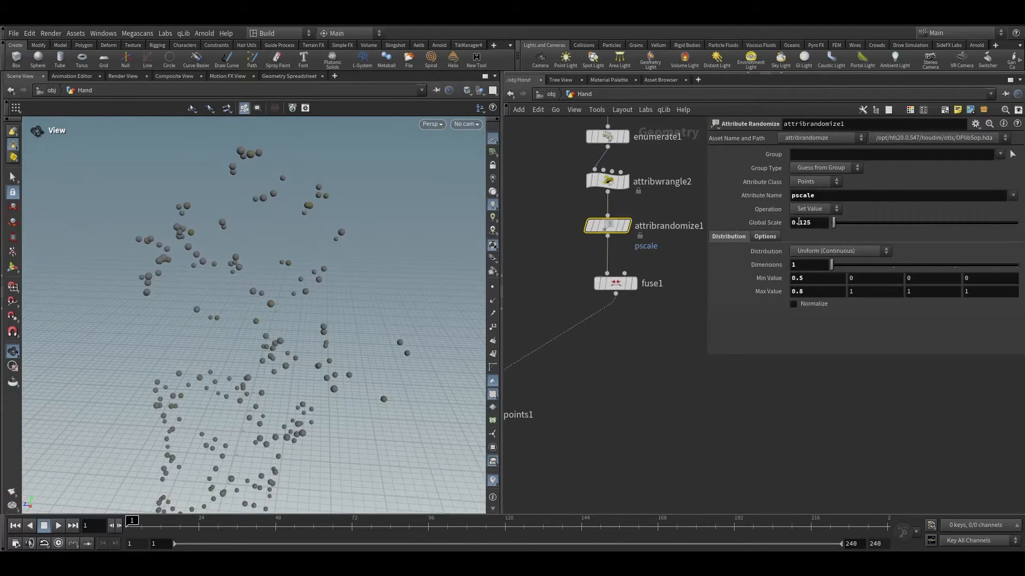
left_click(587, 375)
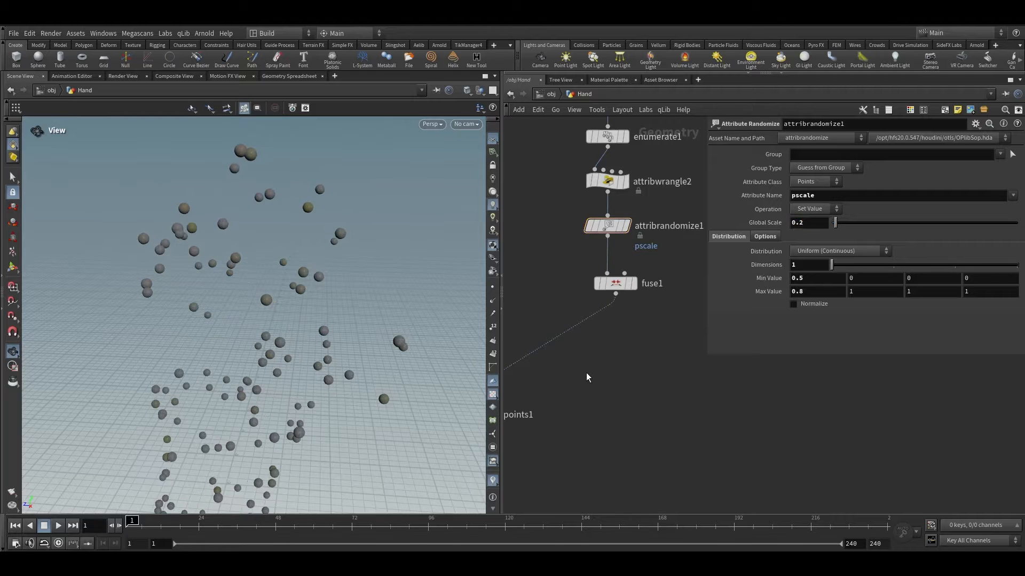
middle_click_drag(283, 363, 330, 236)
left_click_drag(331, 271, 272, 229)
right_click_drag(267, 240, 250, 454)
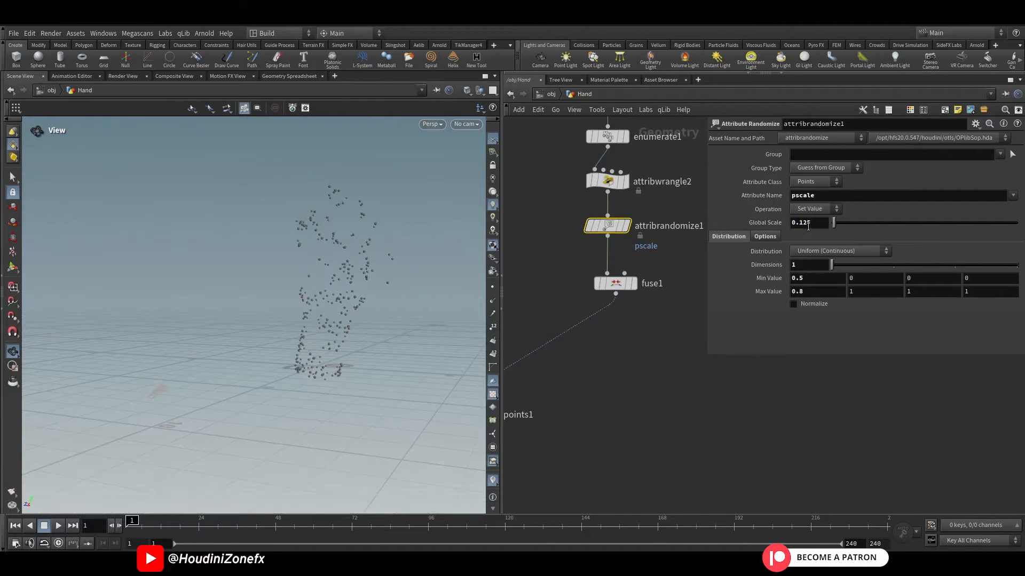
Step: Add a Rest Position node below fuse1 and display its output
middle_click_drag(684, 322, 720, 284)
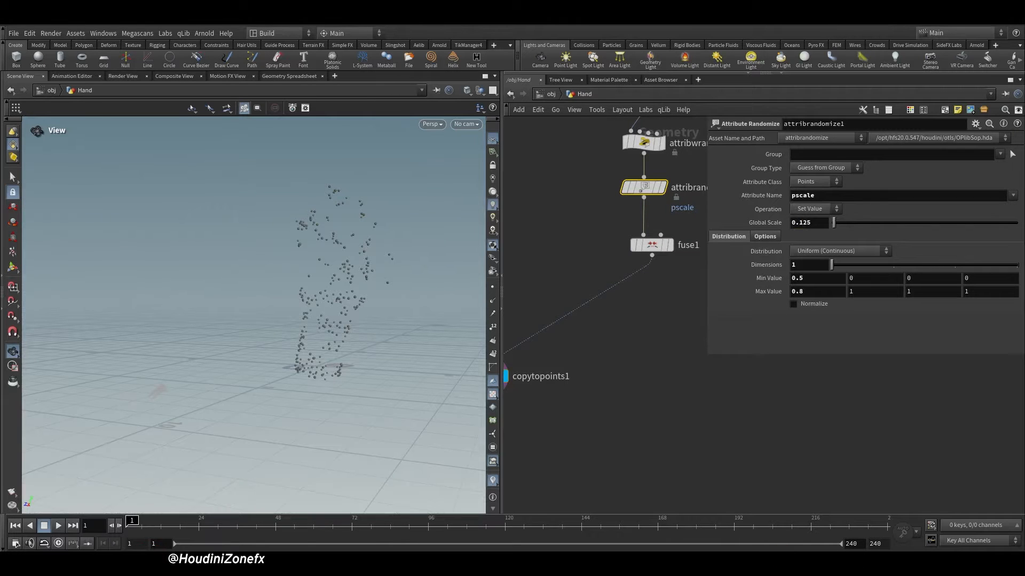
middle_click_drag(663, 316, 639, 350)
scroll(639, 350, "up", 2)
key("Tab")
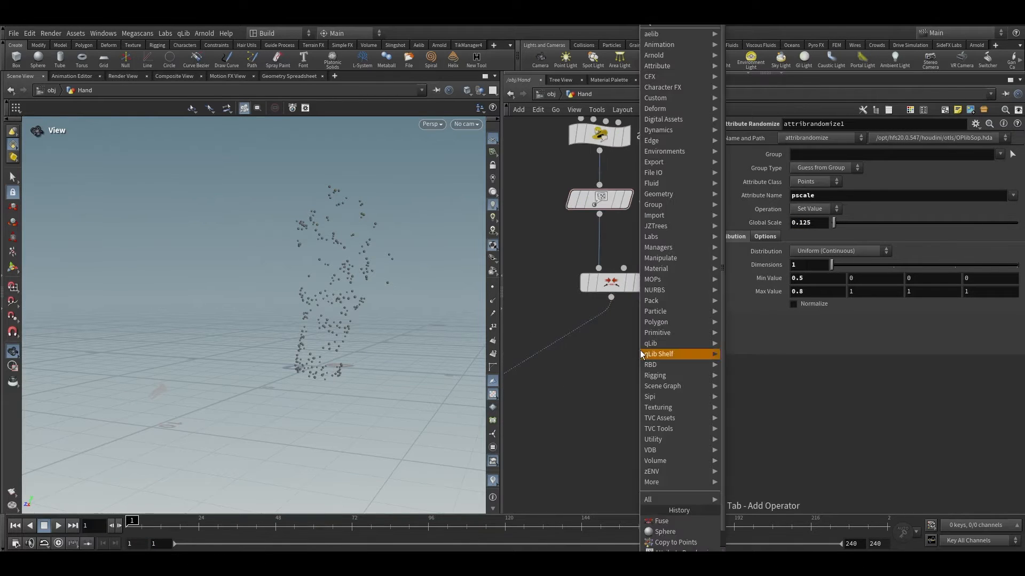
type("res")
left_click(783, 26)
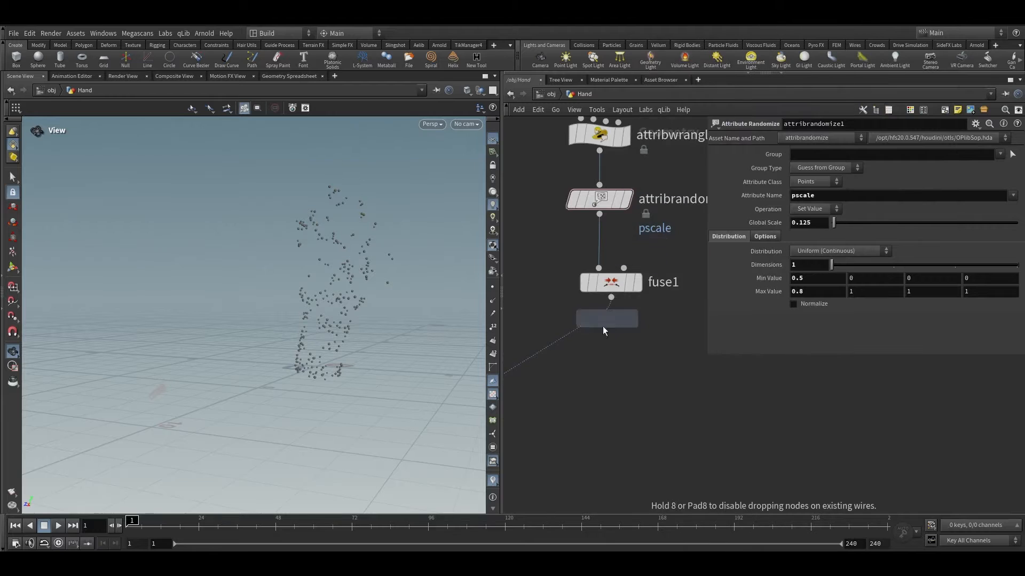
left_click(584, 335)
mouse_move(587, 344)
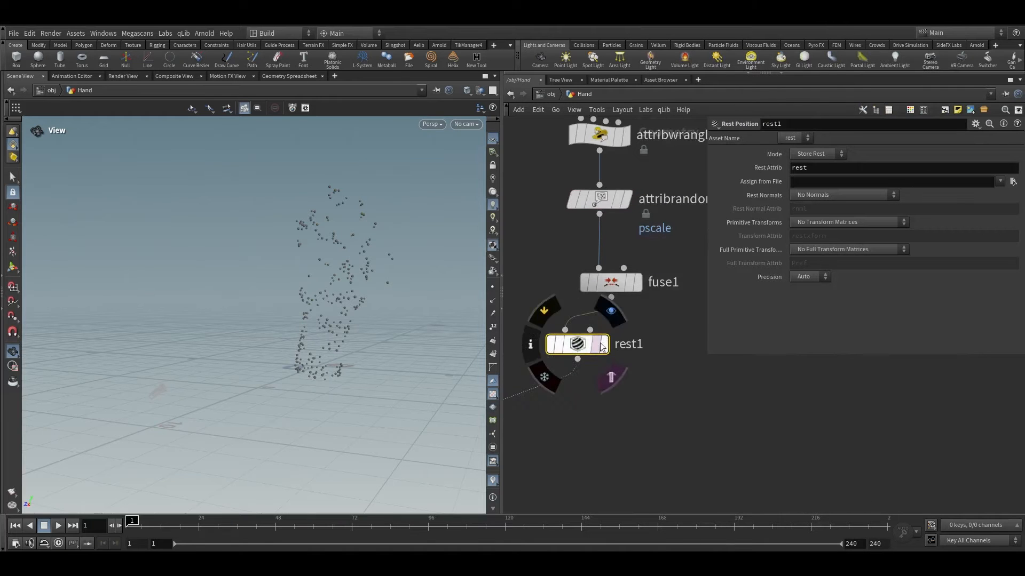
left_click_drag(588, 345, 627, 347)
key("space+g")
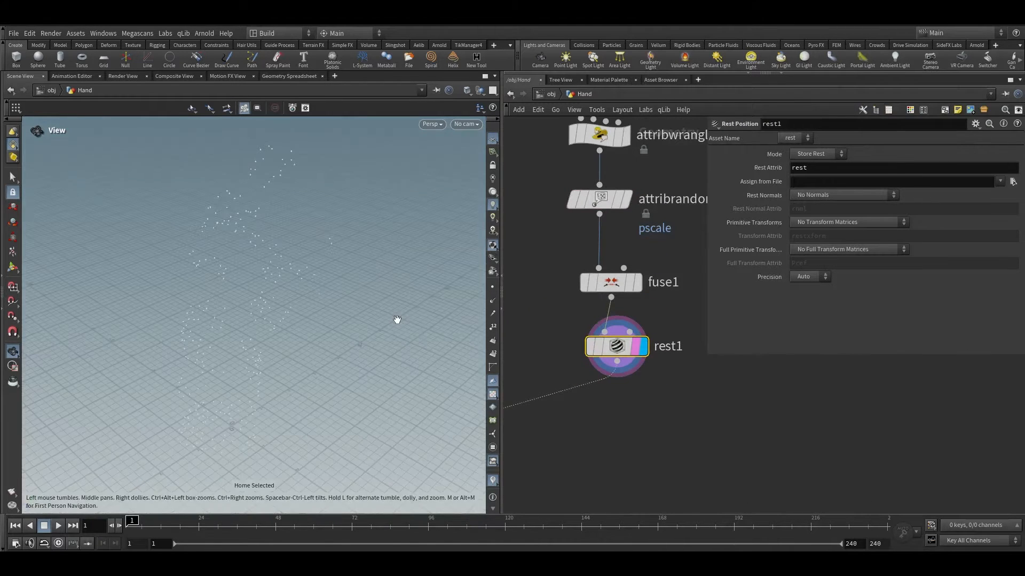
left_click_drag(396, 320, 295, 270)
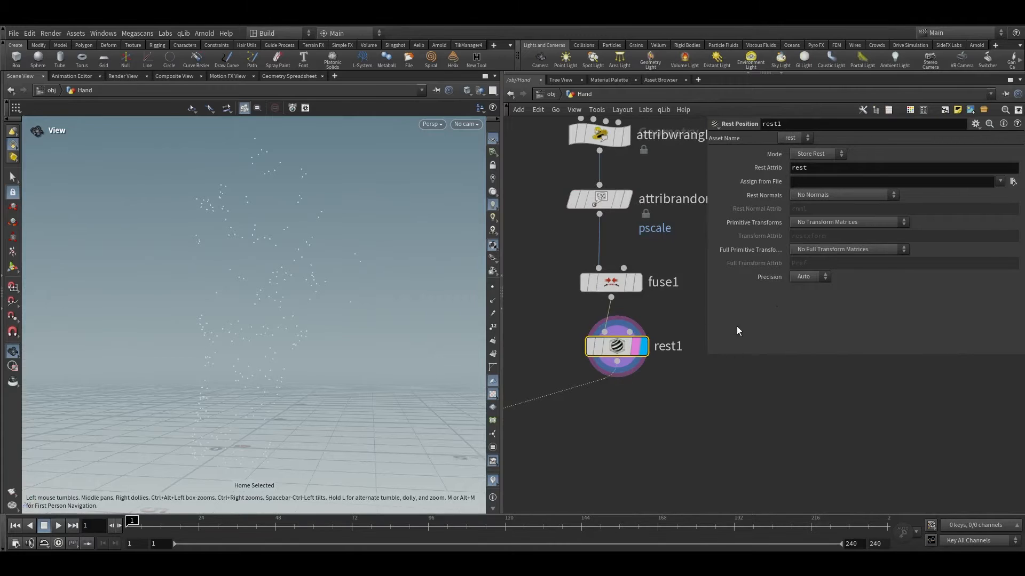
Step: Select the whole node chain and auto-arrange the network layout
scroll(675, 401, "down", 4)
left_click_drag(680, 427, 581, 102)
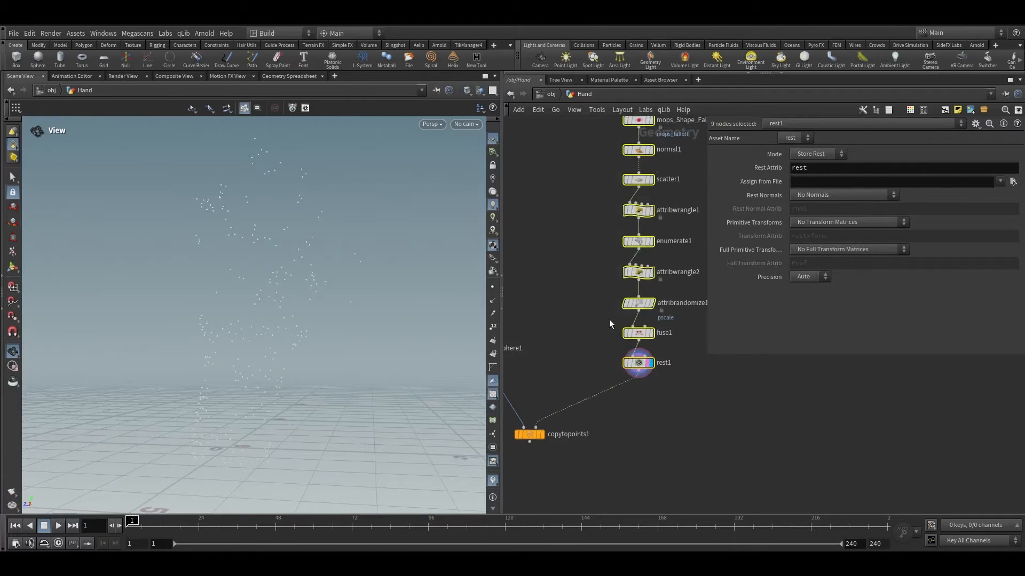
scroll(611, 373, "down", 4)
left_click_drag(673, 473, 624, 189)
key("l")
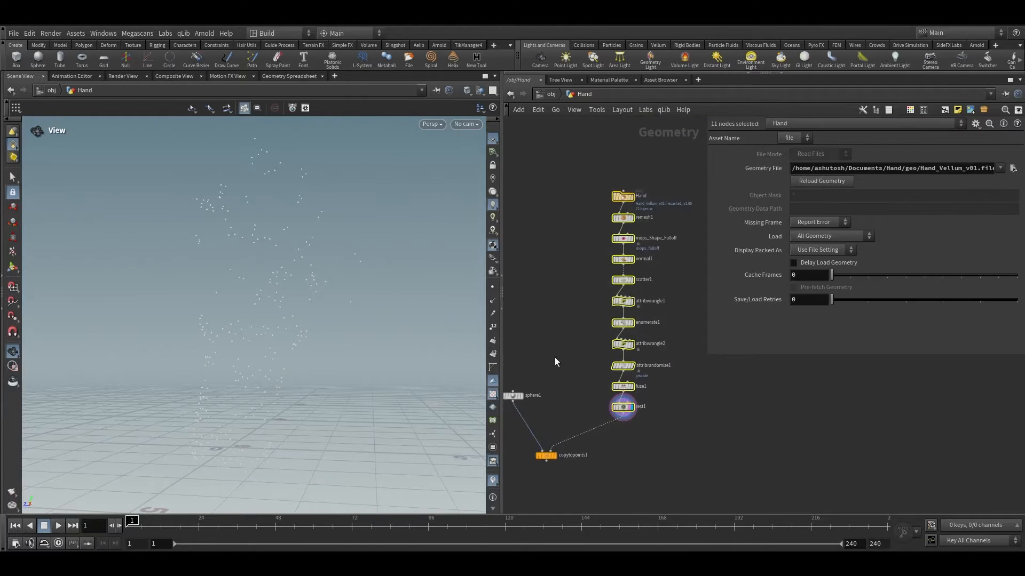
Step: Make copytopoints1 the displayed node again to show the spheres
left_click(553, 357)
scroll(553, 357, "down", 1)
middle_click_drag(554, 357, 560, 254)
scroll(557, 338, "up", 5)
mouse_move(562, 338)
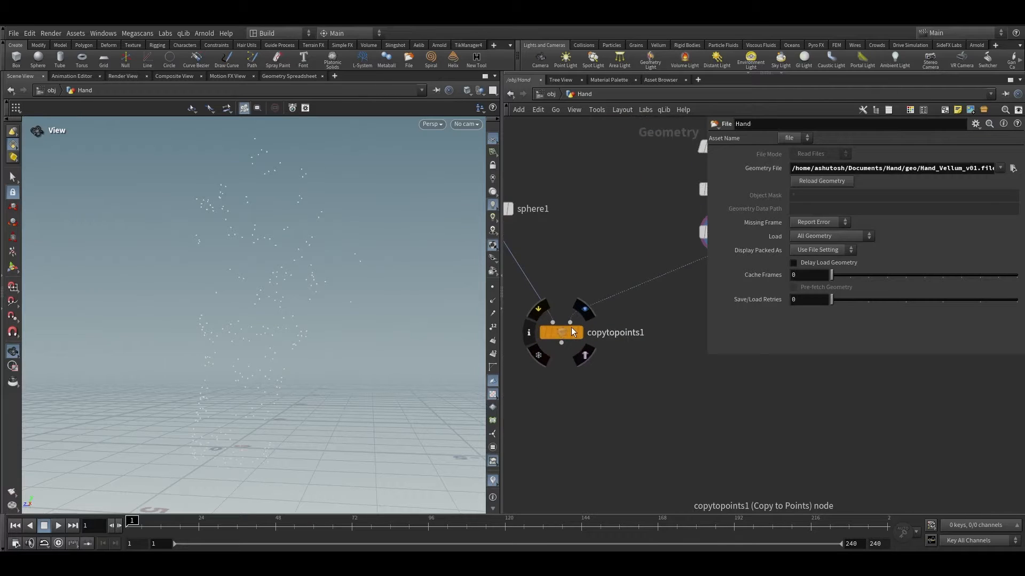
scroll(651, 337, "down", 2)
middle_click_drag(651, 338, 632, 367)
scroll(633, 367, "up", 1)
middle_click_drag(614, 225, 572, 354)
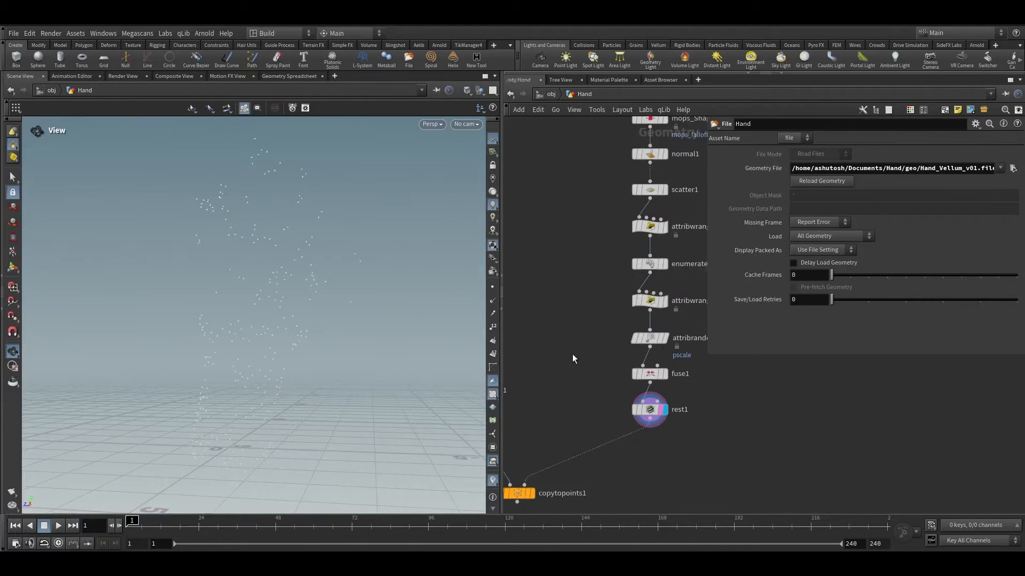
middle_click_drag(590, 278, 648, 204)
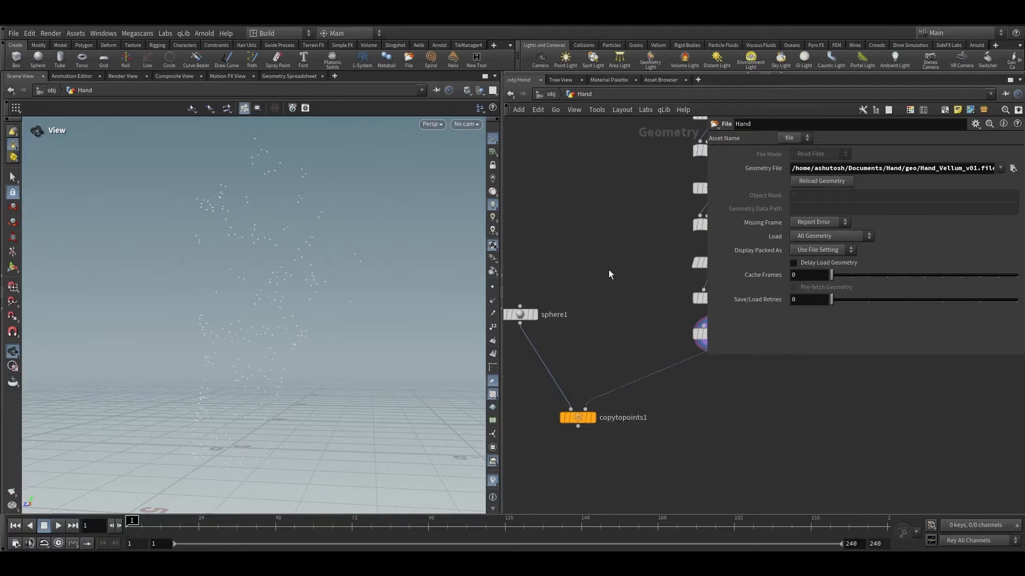
scroll(607, 275, "down", 3)
scroll(592, 344, "up", 3)
scroll(606, 366, "up", 2)
left_click(595, 372)
left_click(600, 374)
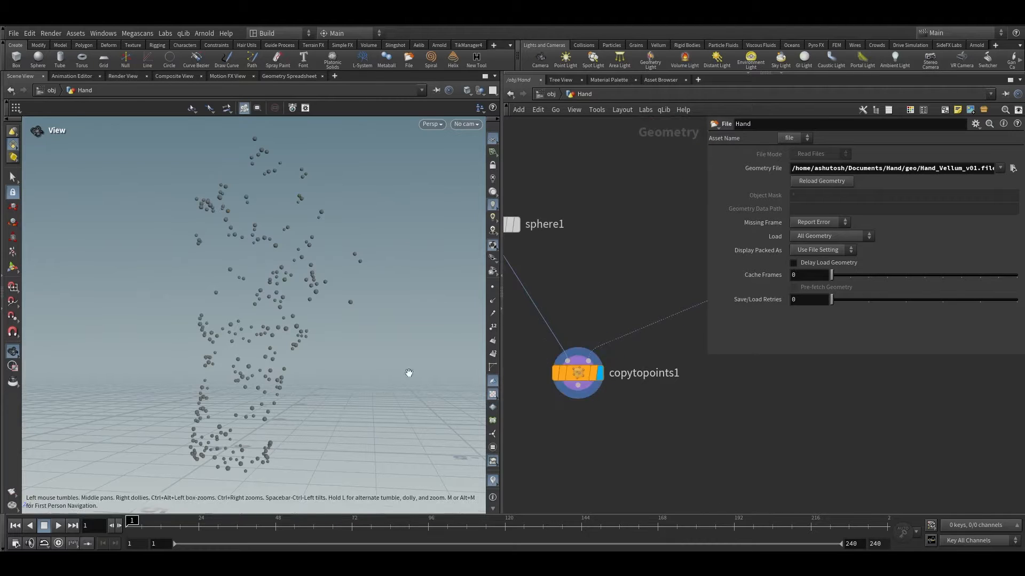
Step: Navigate the network up to the Hand file node at the top of the chain
scroll(572, 349, "down", 3)
middle_click_drag(580, 343, 552, 487)
scroll(642, 246, "up", 4)
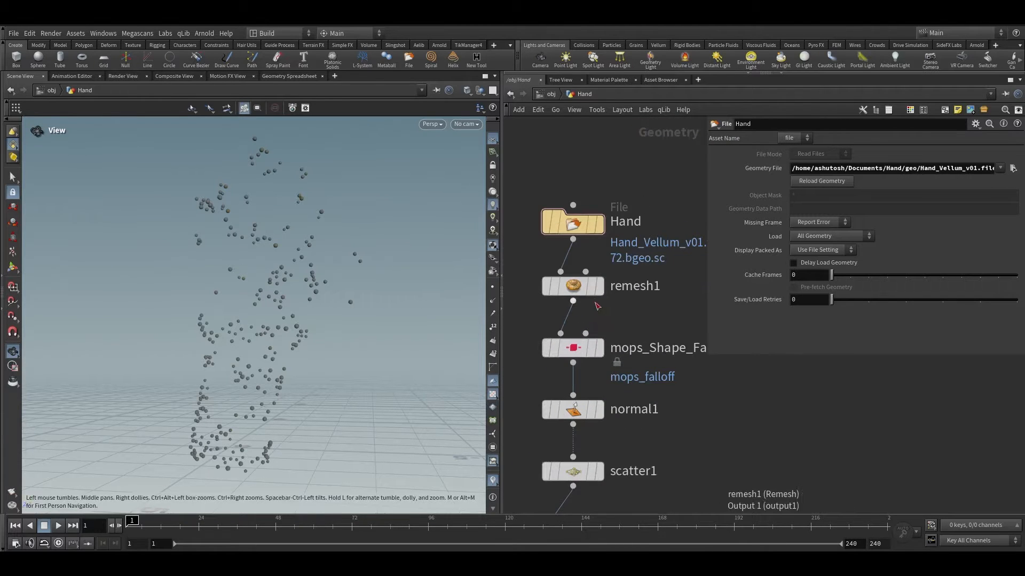
Step: Turn on the template flag of the remesh1 node so the hand mesh shows behind the spheres
mouse_move(594, 296)
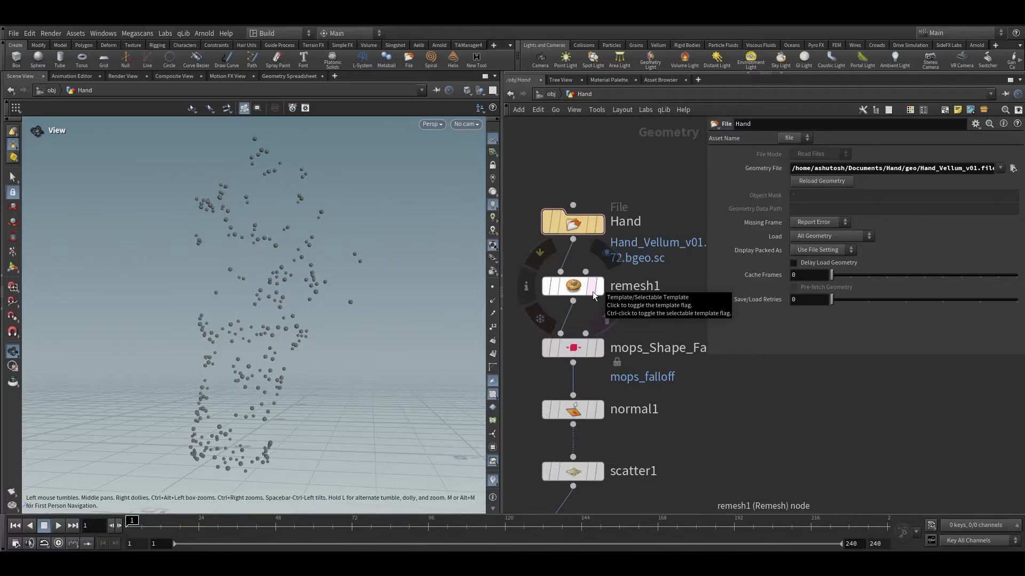
left_click(594, 296)
scroll(286, 258, "up", 10)
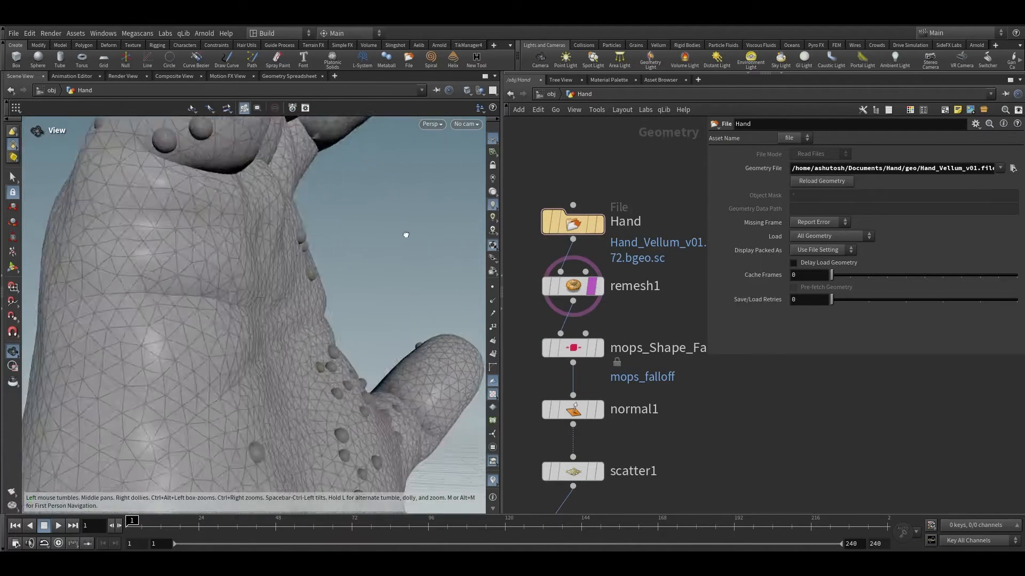
Step: Orbit and zoom the viewport to examine how the spheres sit on the templated hand surface
right_click_drag(287, 258, 258, 315)
middle_click_drag(258, 315, 244, 352)
scroll(244, 352, "up", 5)
left_click_drag(277, 353, 251, 303)
right_click_drag(250, 303, 235, 318)
middle_click_drag(235, 319, 194, 238)
right_click_drag(194, 238, 243, 227)
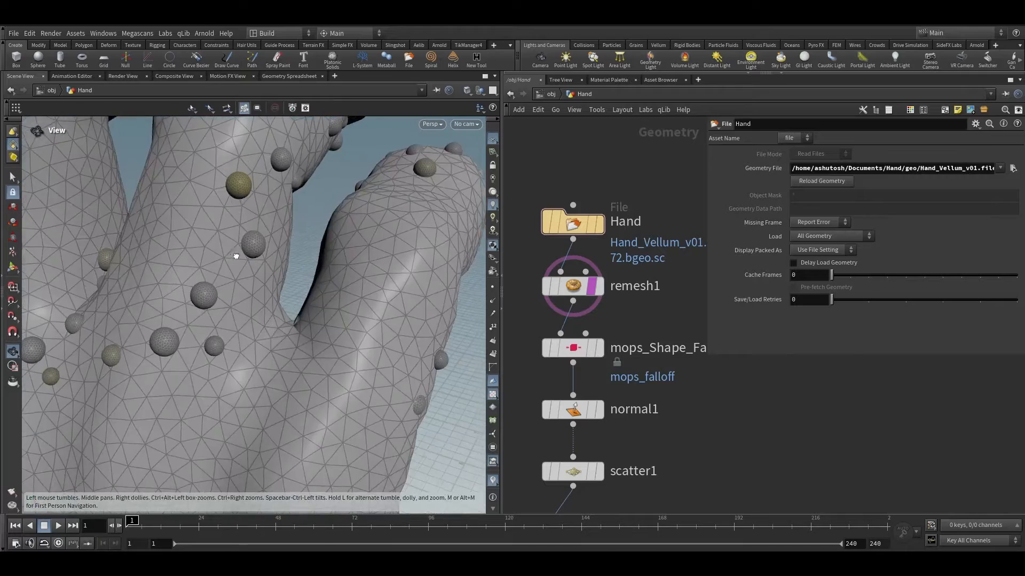
middle_click_drag(242, 227, 286, 267)
left_click_drag(286, 267, 314, 274)
scroll(593, 368, "down", 5)
Step: Insert a Match Size node between sphere1 and copytopoints1
middle_click_drag(607, 483, 685, 267)
middle_click_drag(566, 410, 714, 308)
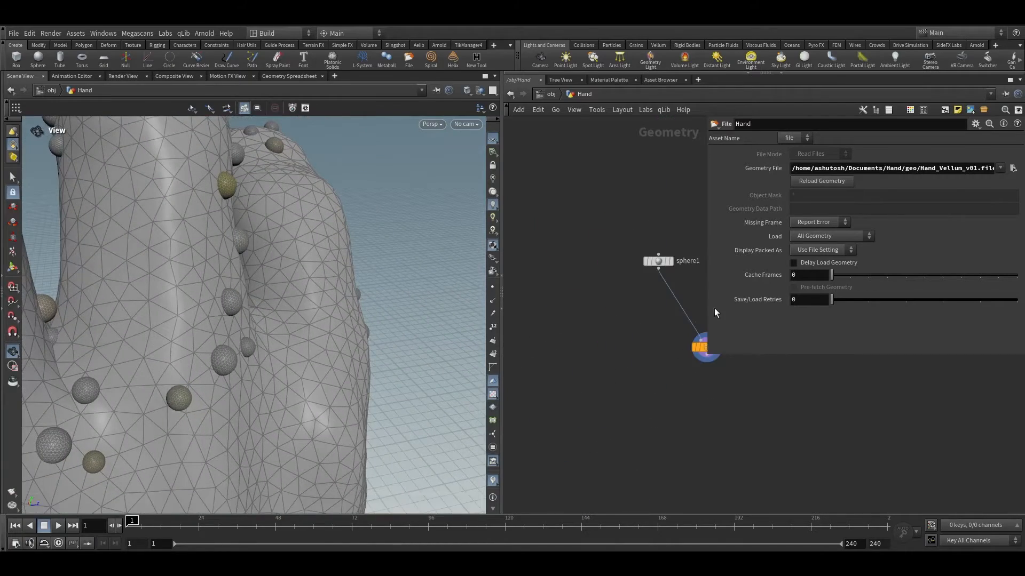
middle_click_drag(629, 317, 589, 331)
key("Tab")
type("match")
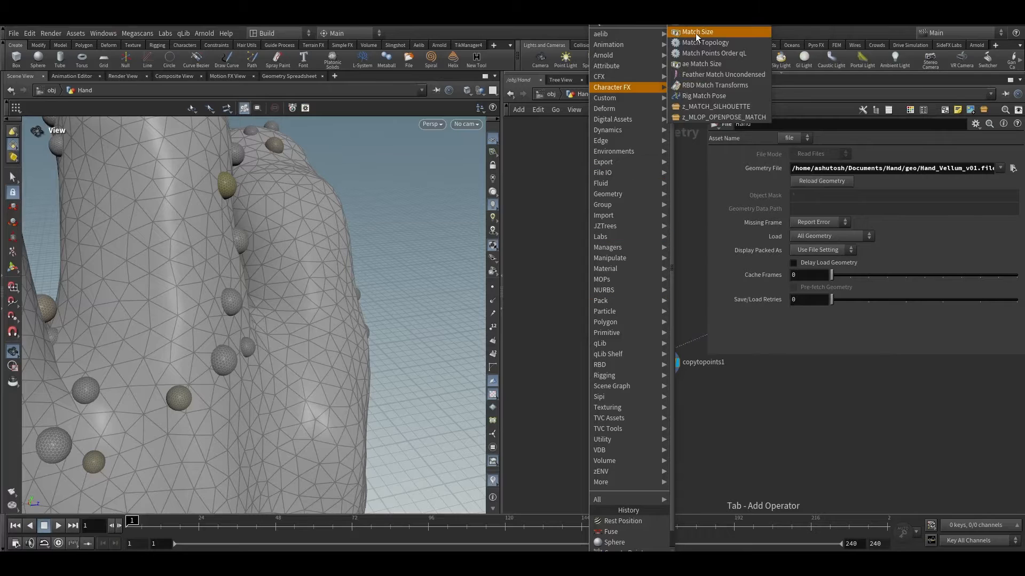
left_click(696, 33)
left_click(623, 310)
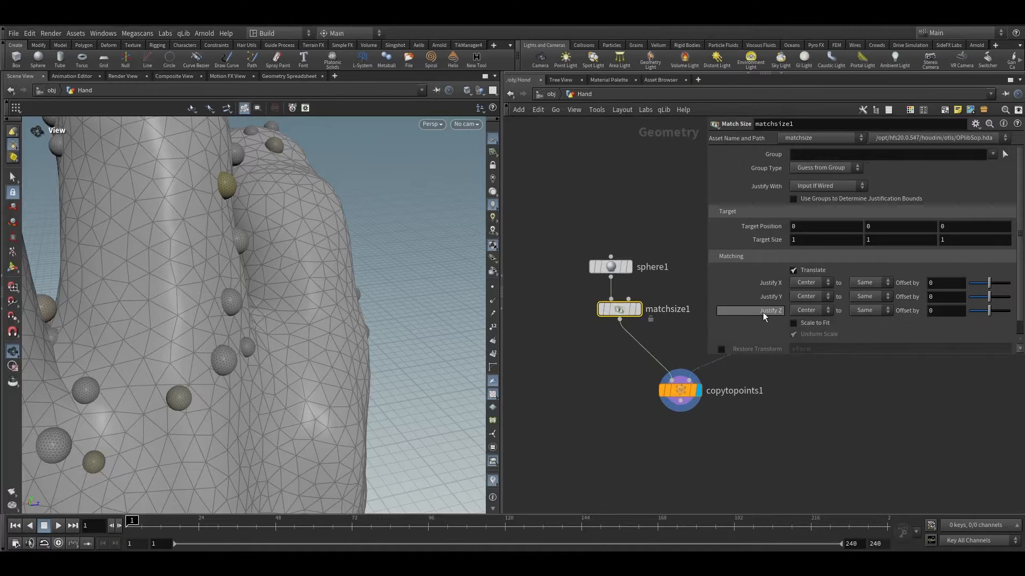
Step: Set the Match Size node's Justify Z to Min
left_click(796, 311)
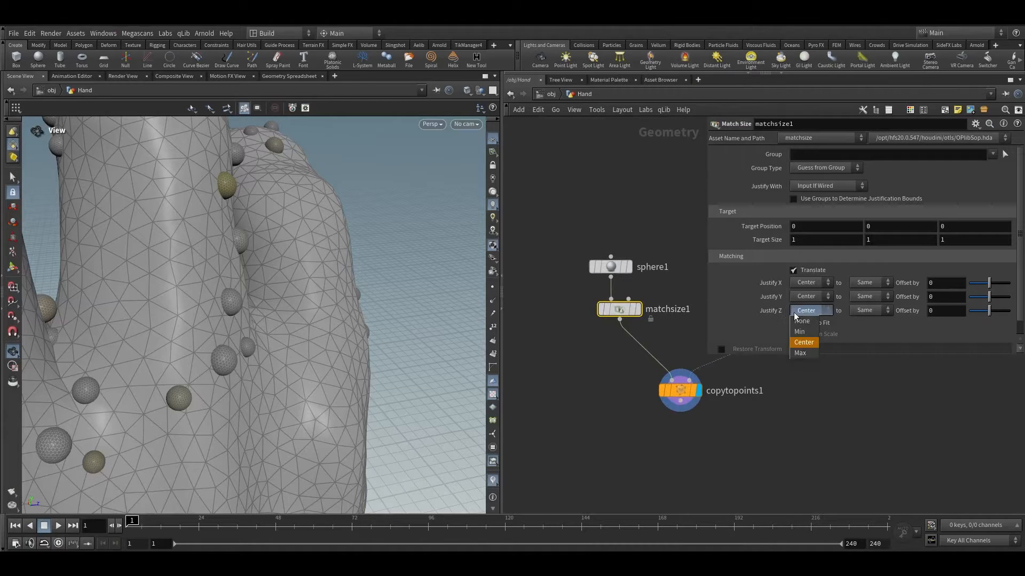
left_click(762, 313)
left_click(802, 312)
left_click(797, 332)
Step: Orbit and zoom around the hand to check the spheres' placement on the surface
left_click_drag(272, 279, 388, 336)
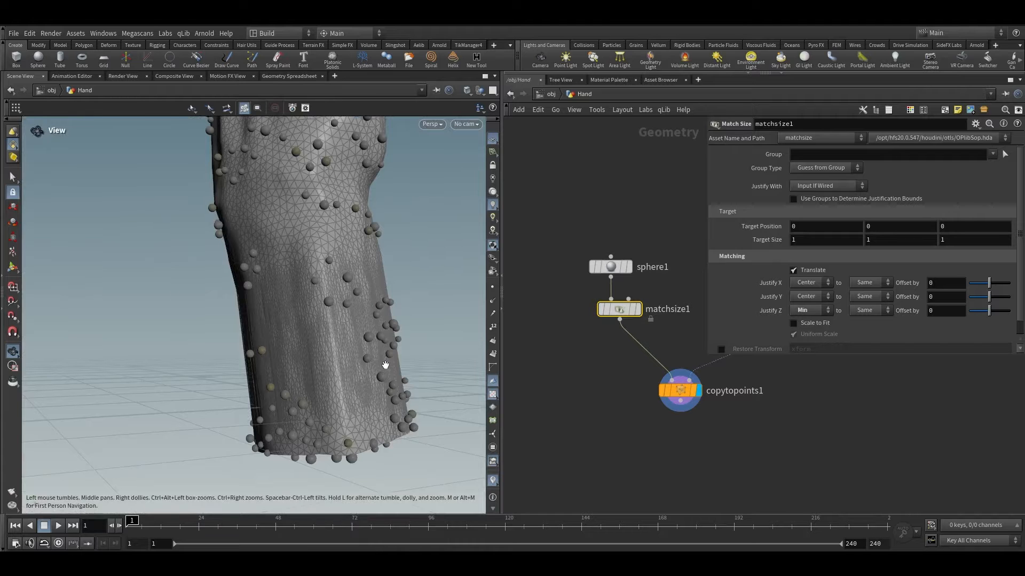
left_click_drag(374, 377, 270, 348)
scroll(583, 395, "down", 3)
left_click_drag(577, 365, 669, 380)
key("g")
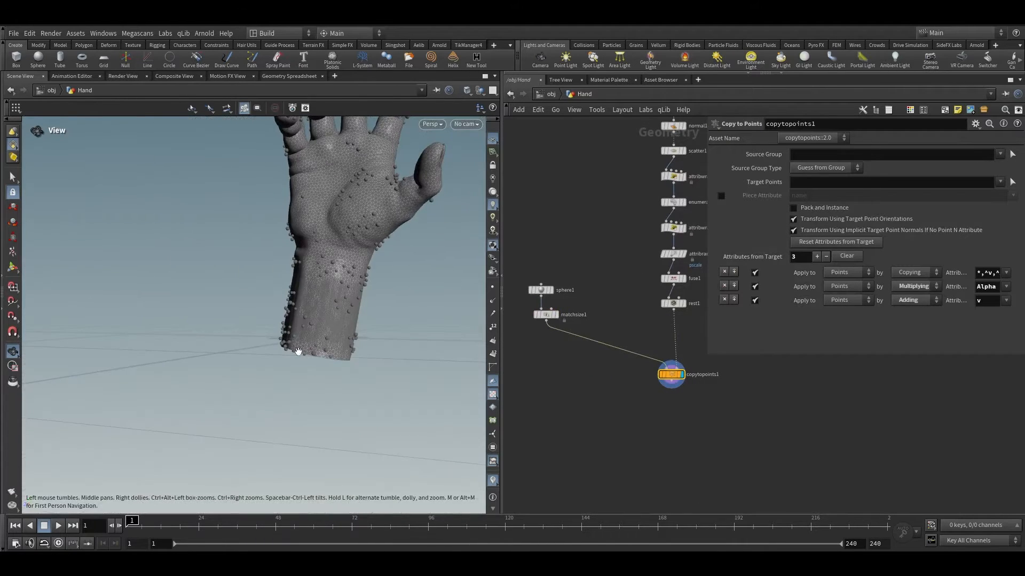
left_click_drag(297, 354, 243, 287)
scroll(327, 248, "up", 3)
scroll(672, 373, "down", 3)
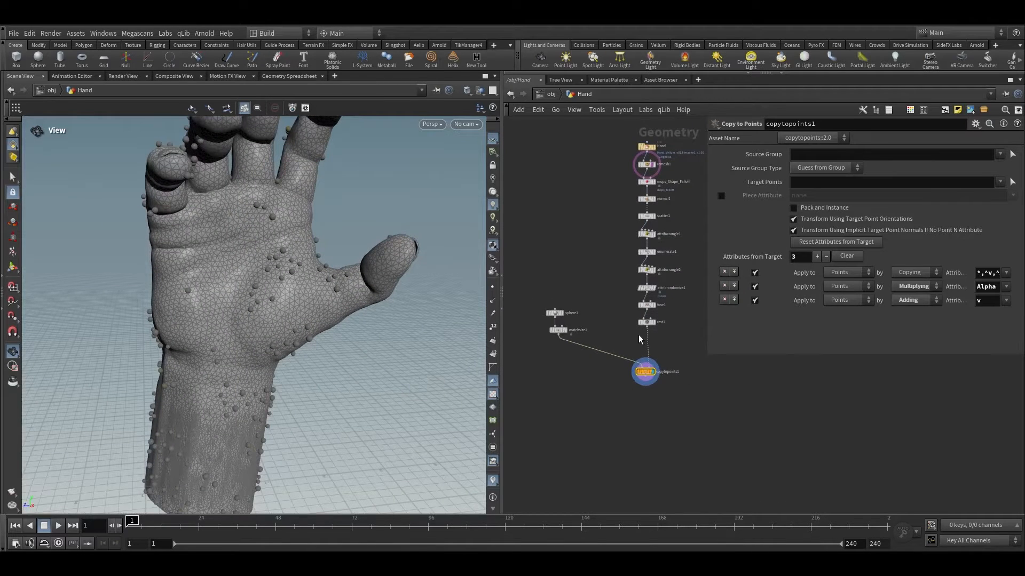
Step: Display the matchsize1 output and frame the single sphere in the viewport
left_click(647, 322)
scroll(558, 339, "up", 5)
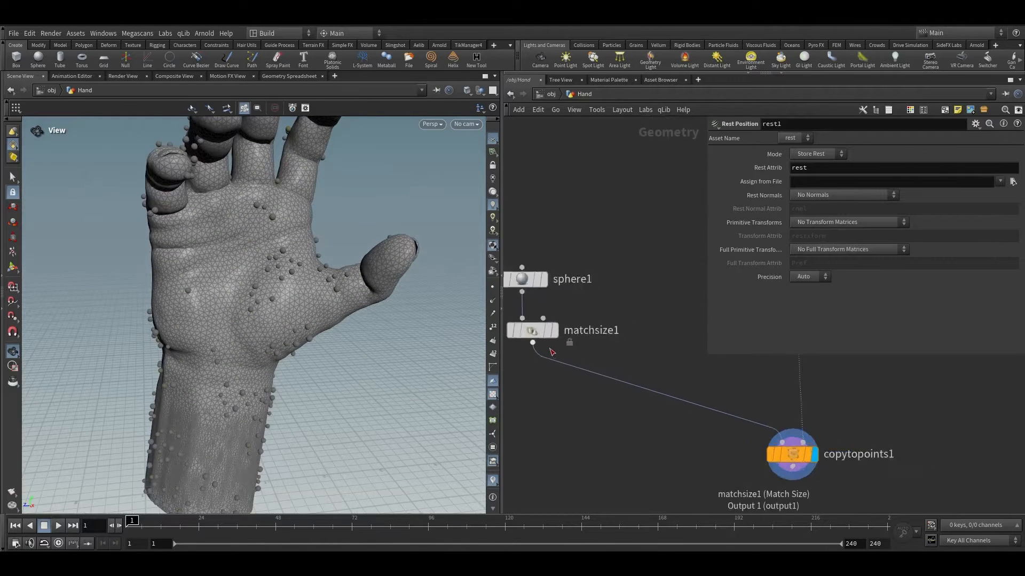
left_click(556, 328)
key("f")
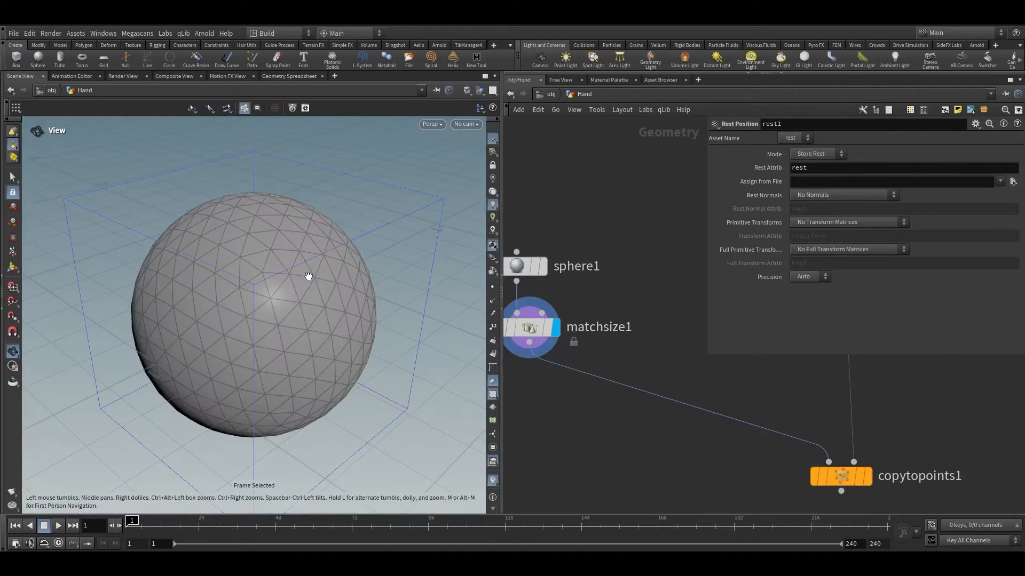
scroll(308, 276, "down", 4)
left_click_drag(291, 278, 281, 320)
right_click_drag(281, 321, 275, 236)
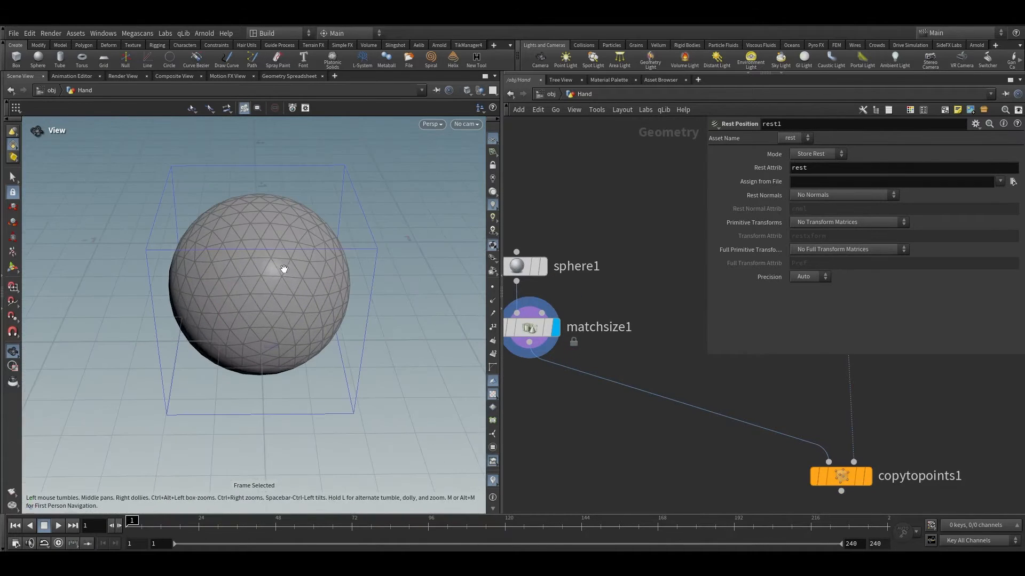
Step: Insert a UV Texture node between sphere1 and matchsize1 and display it
left_click_drag(514, 331, 512, 380)
middle_click_drag(617, 312, 672, 321)
key("Tab")
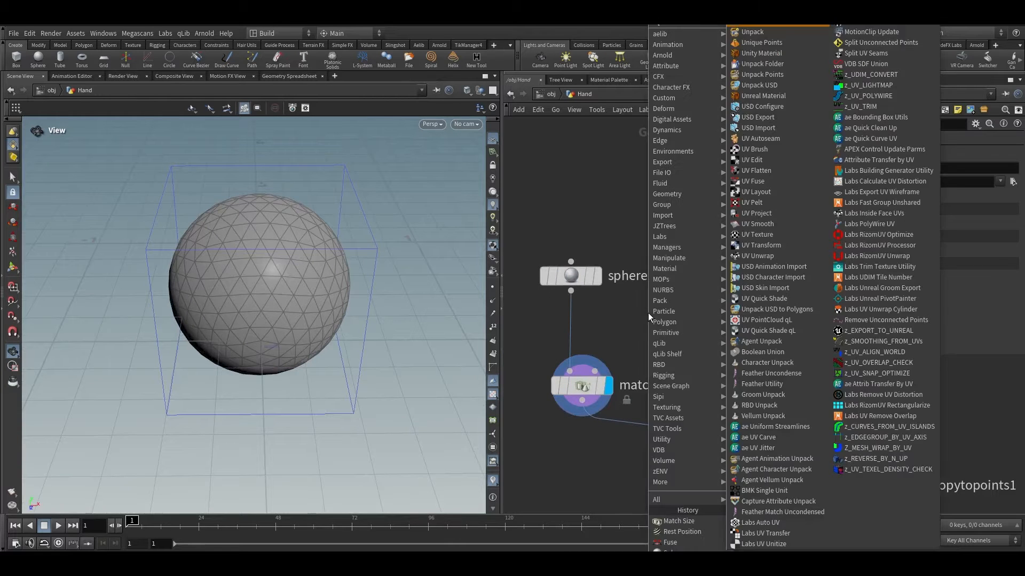
mouse_move(661, 237)
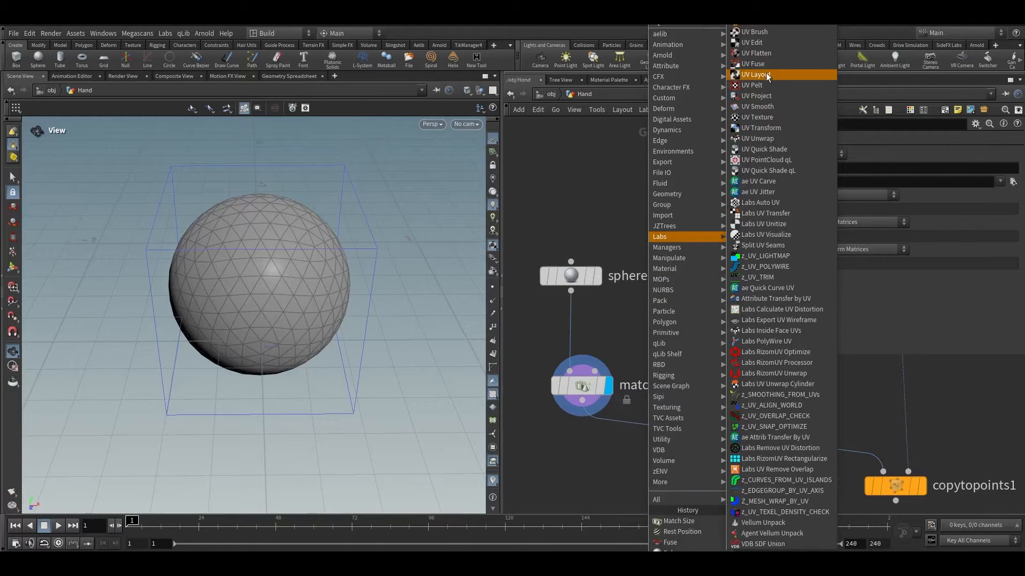
type("t")
key("Return")
left_click(645, 320)
left_click_drag(645, 320, 573, 326)
left_click(606, 306)
left_click(606, 370)
key("space+g")
left_click_drag(268, 222, 315, 220)
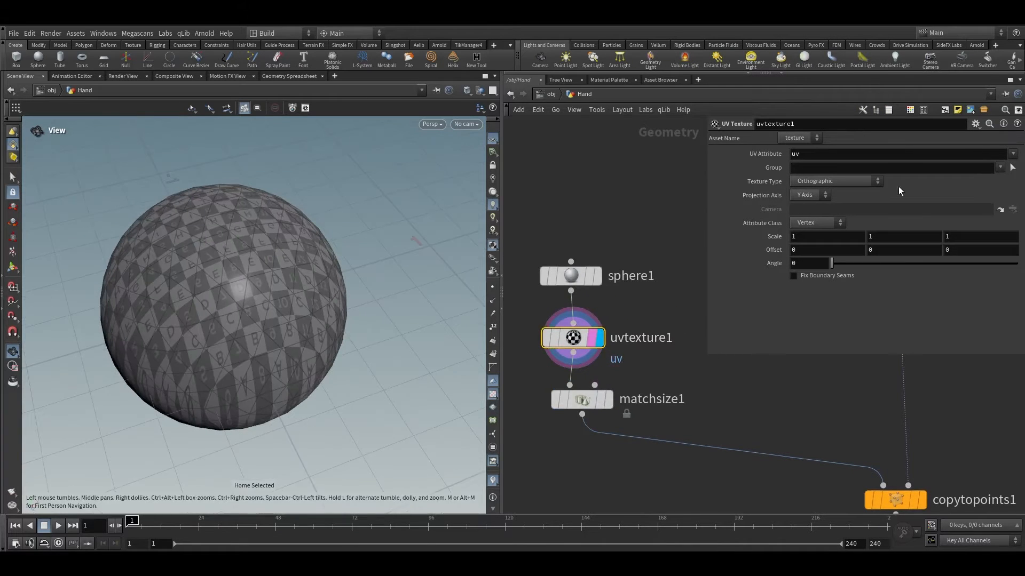
Step: Set the UV Texture's Texture Type to Polar
left_click(827, 181)
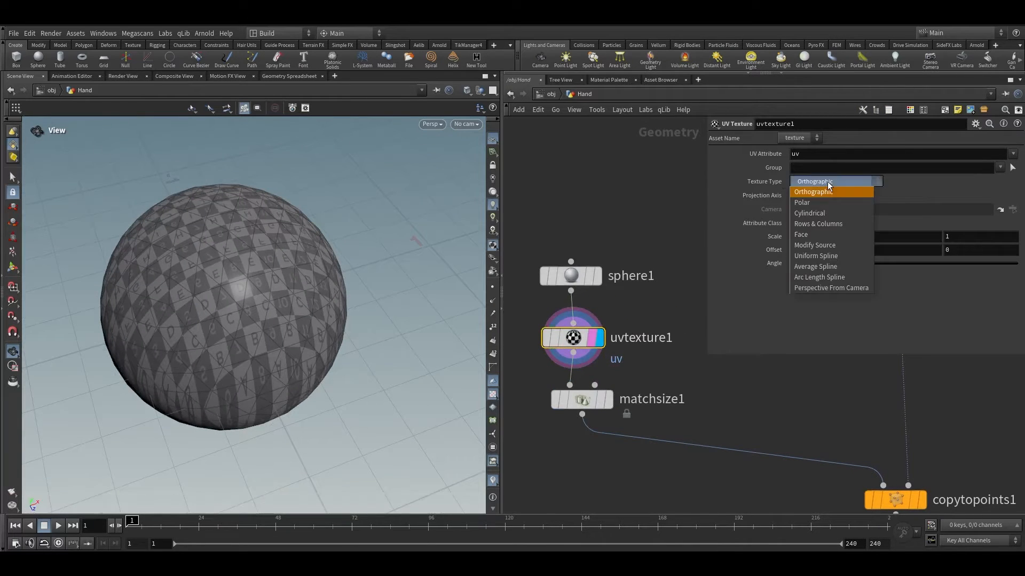
left_click(819, 212)
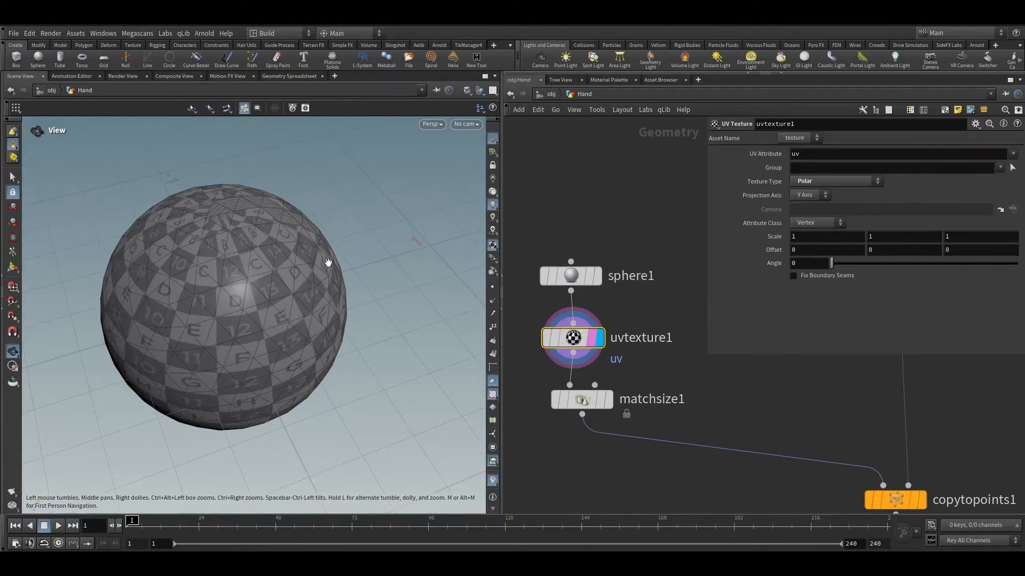
left_click_drag(327, 261, 311, 332)
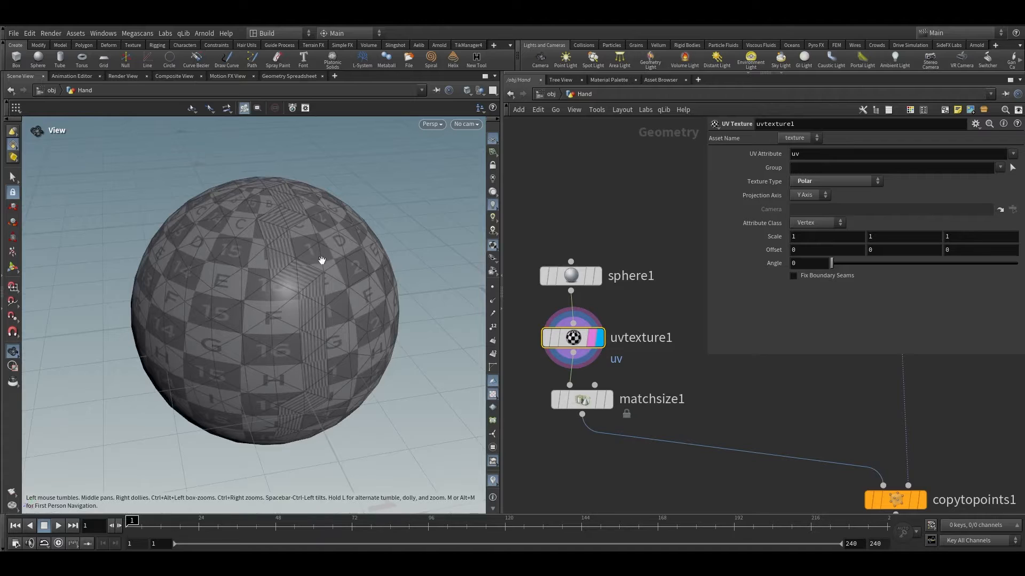
left_click_drag(322, 260, 339, 266)
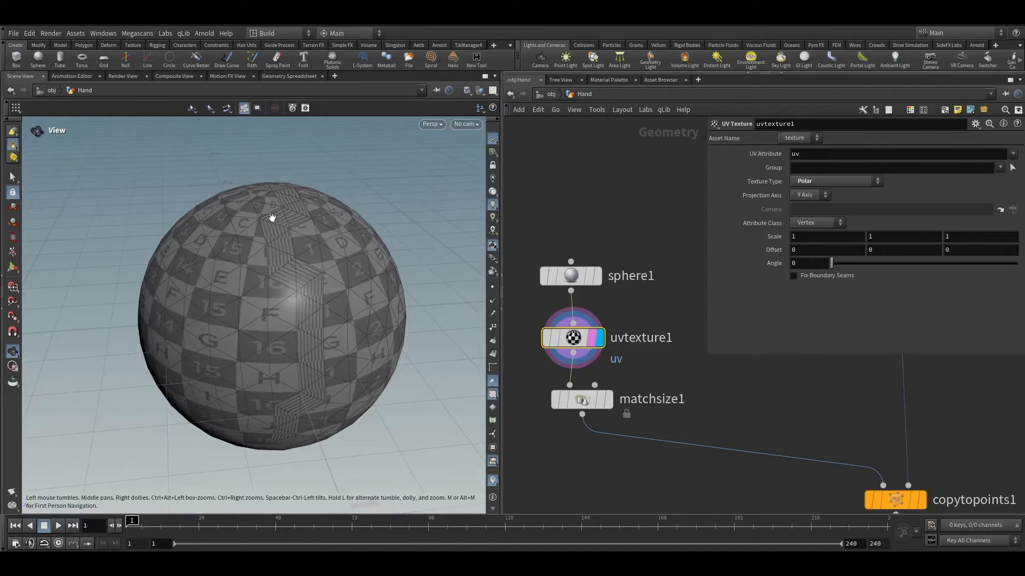
left_click_drag(314, 350, 280, 368)
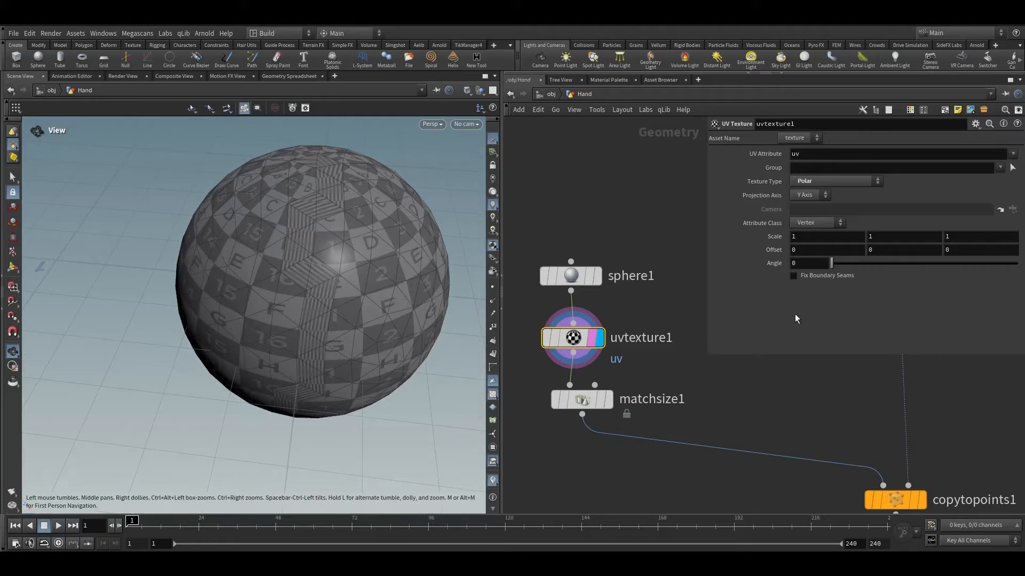
Step: Enable Fix Boundary Seams on the UV Texture node
left_click(802, 277)
left_click_drag(322, 246, 326, 320)
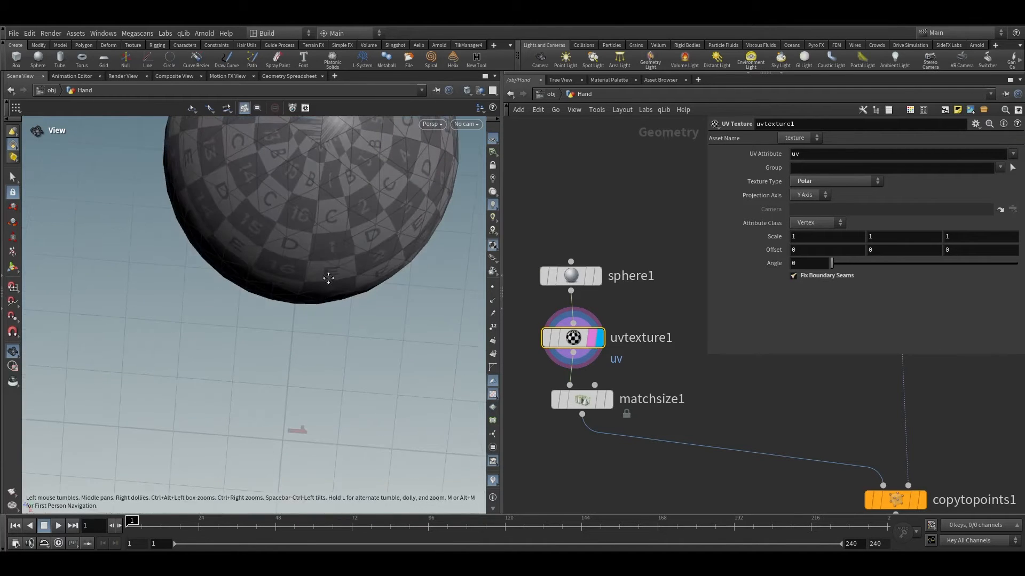
left_click_drag(327, 277, 308, 218)
right_click_drag(309, 218, 396, 247)
left_click_drag(396, 247, 317, 309)
scroll(720, 447, "down", 3)
scroll(684, 369, "up", 2)
Step: Make copytopoints1 the displayed node again
middle_click_drag(728, 453, 538, 384)
scroll(643, 370, "up", 2)
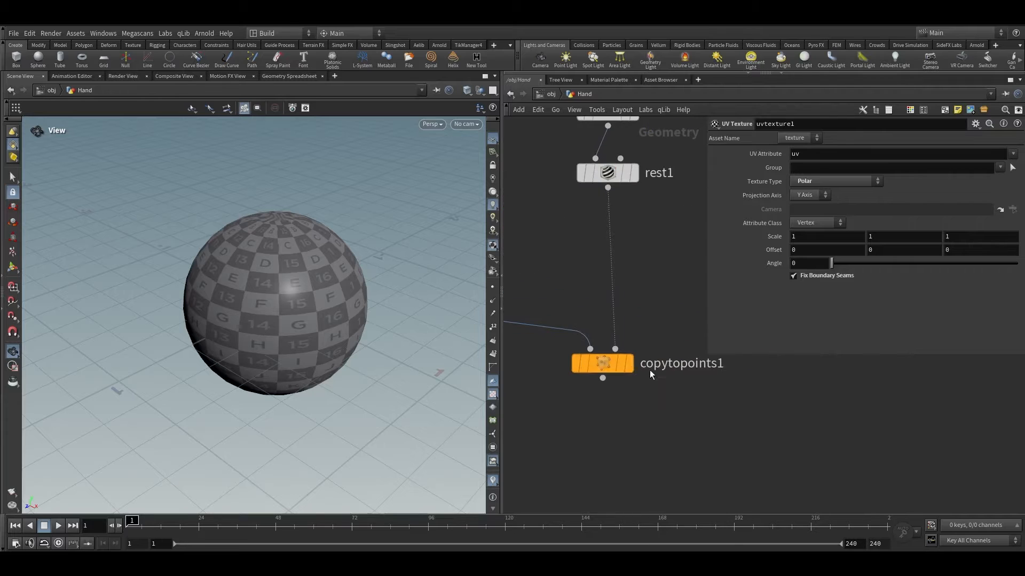
left_click(610, 366)
left_click(620, 366)
key("space+g")
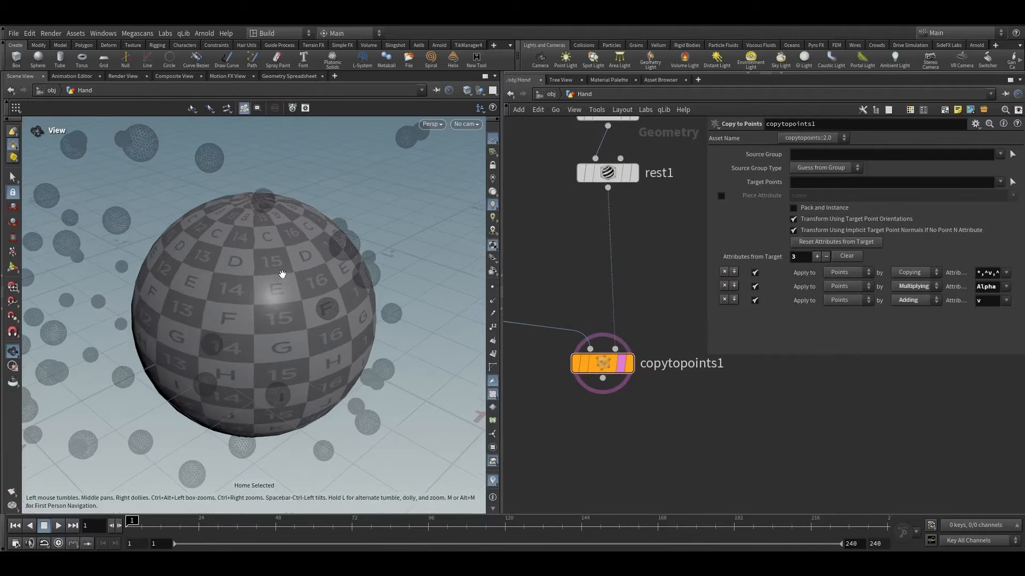
left_click(629, 364)
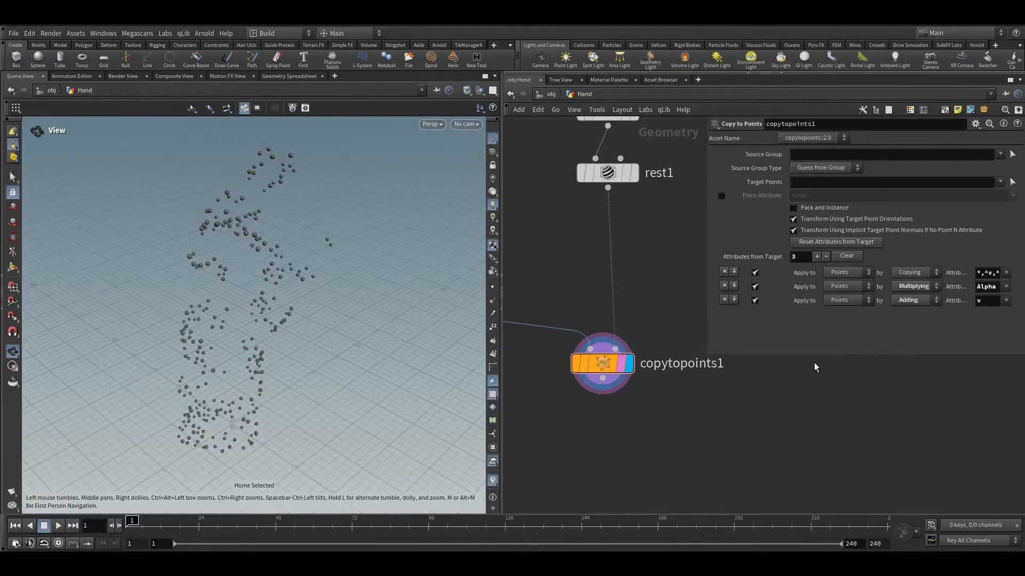
Step: Add an Attribute Delete node below copytopoints1 and display it
scroll(607, 394, "up", 2)
key("Tab")
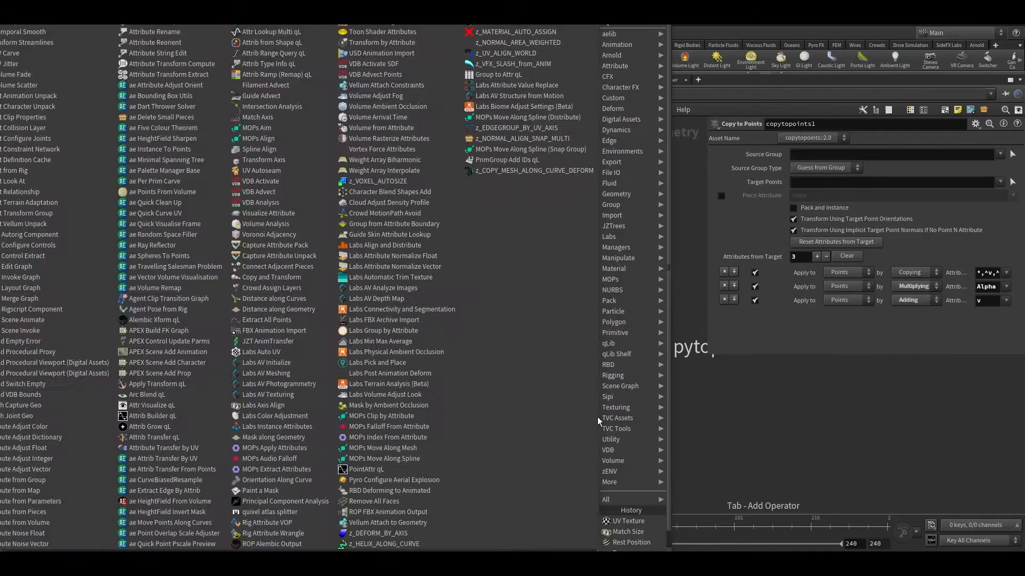
key("Return")
left_click(598, 437)
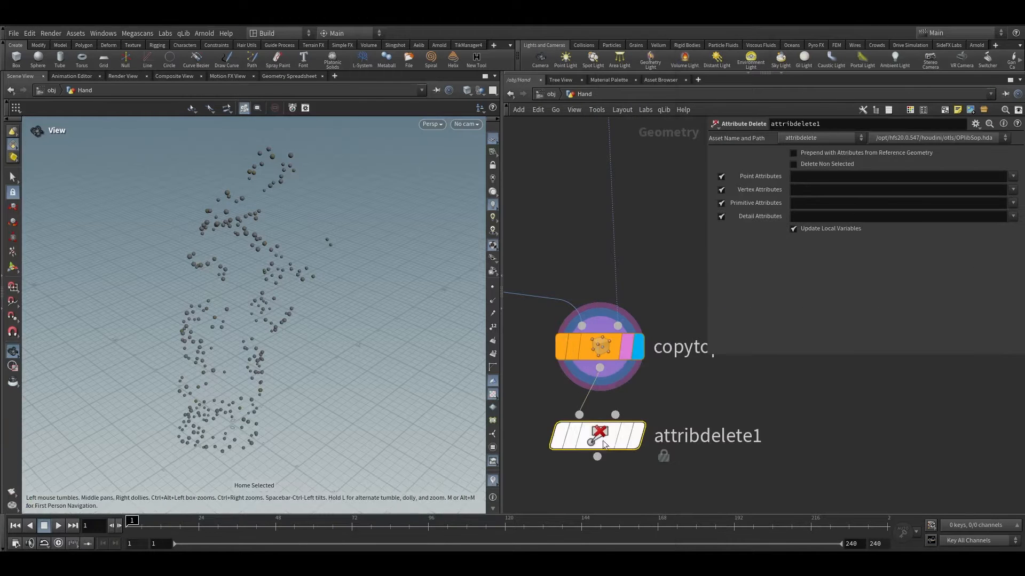
left_click(637, 437)
middle_click(627, 366)
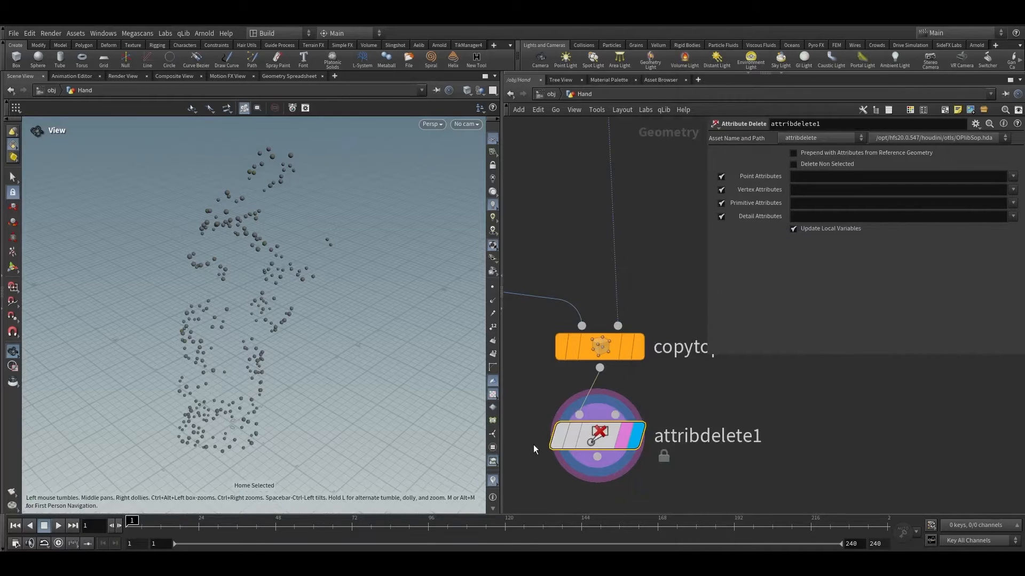
Step: Delete the point attributes id and mops_falloff with the Attribute Delete node
left_click(991, 210)
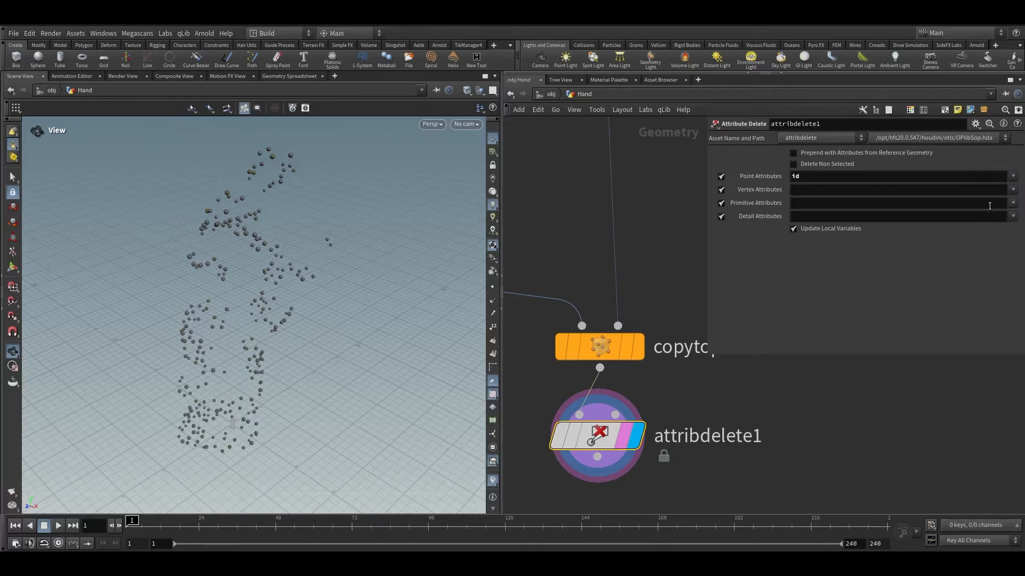
left_click(1012, 176)
left_click(994, 229)
scroll(666, 393, "down", 3)
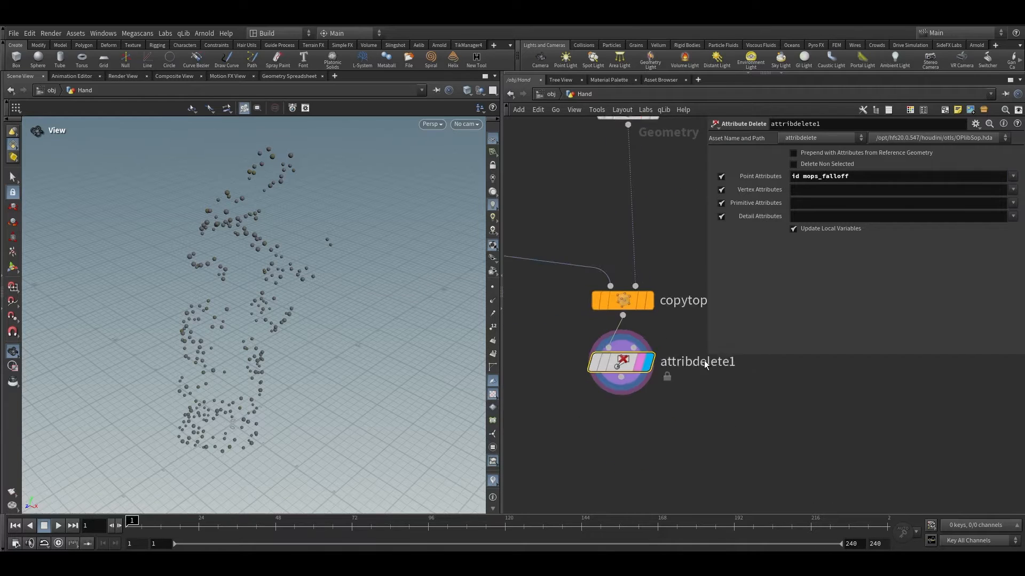
middle_click(638, 369)
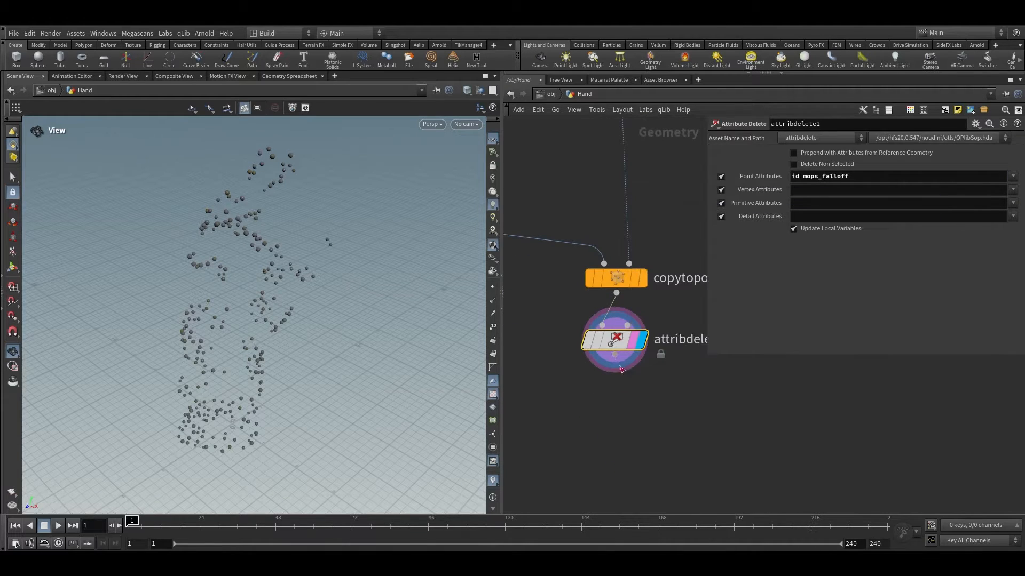
Step: Add a Group Create node below attribdelete1 and make it the displayed node
left_click(614, 371)
key("Tab")
type("gr")
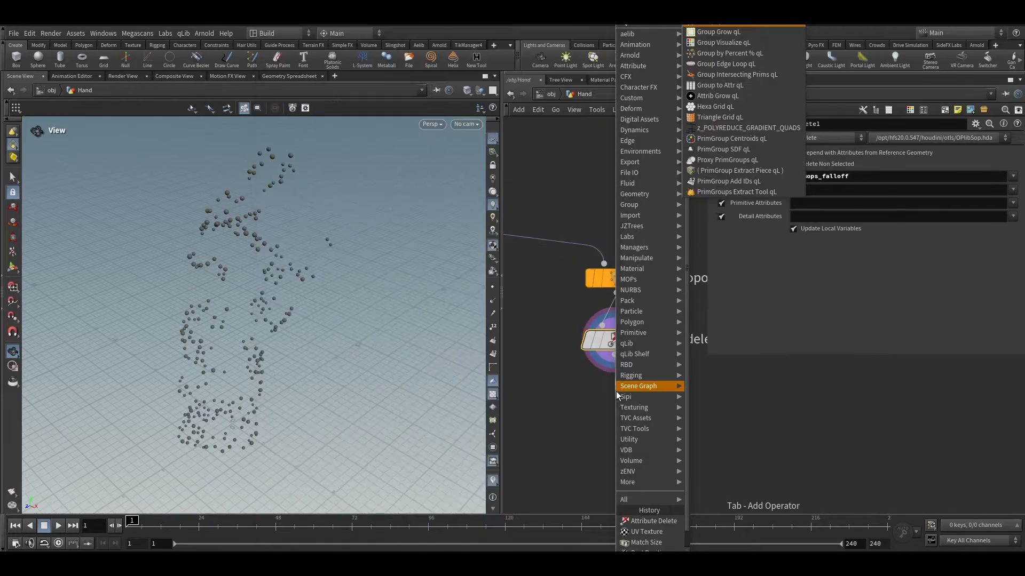
left_click(610, 359)
type("groupcr")
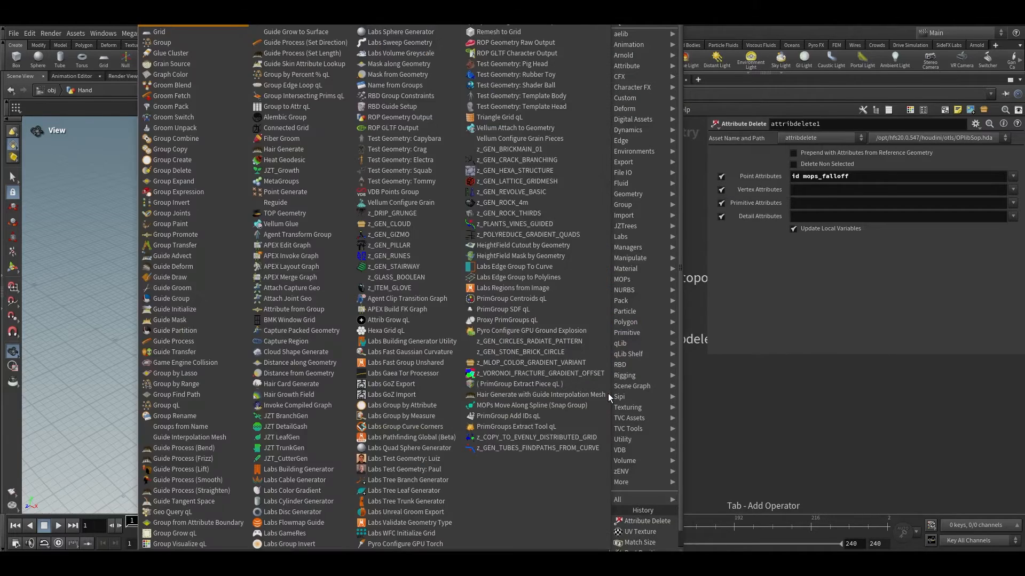
key("Return")
key("Return")
scroll(644, 375, "up", 2)
scroll(644, 380, "up", 1)
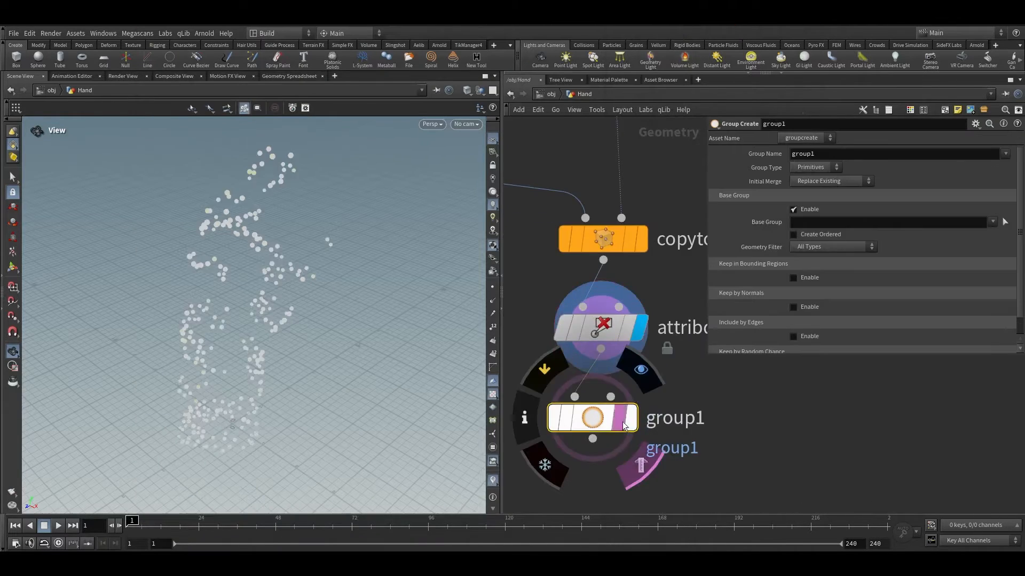
left_click(630, 418)
Step: Name the group balls and set its group type to Points
left_click(832, 160)
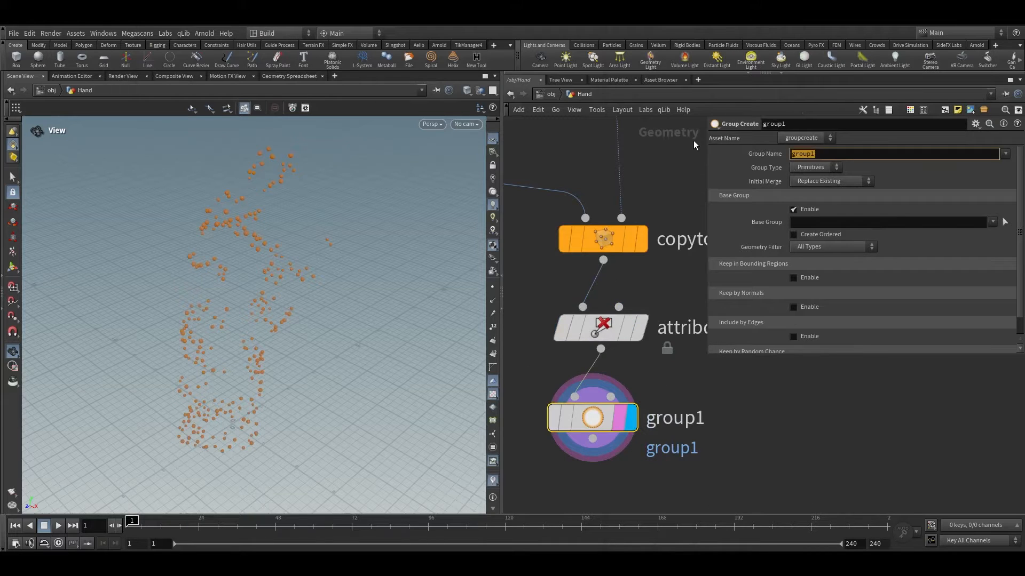
type("balls")
key("Return")
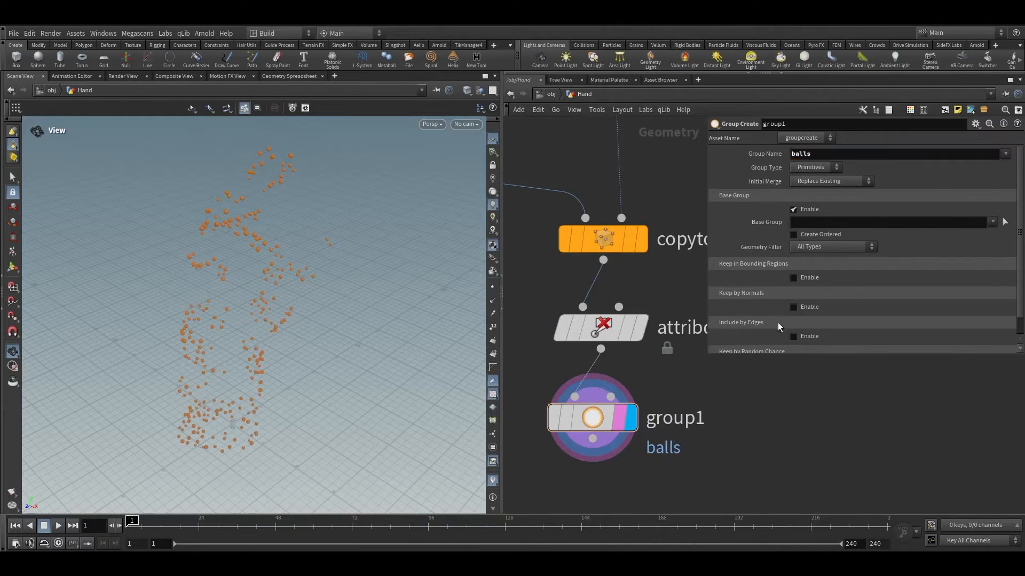
left_click(812, 169)
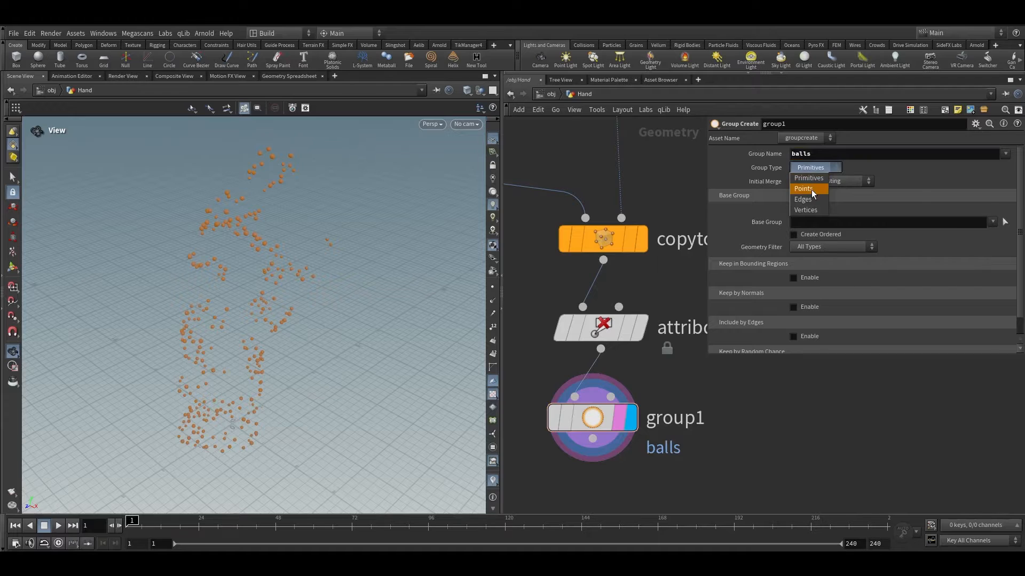
left_click(811, 181)
Step: Add a second Group Create node below group1
scroll(611, 365, "down", 2)
key("Tab")
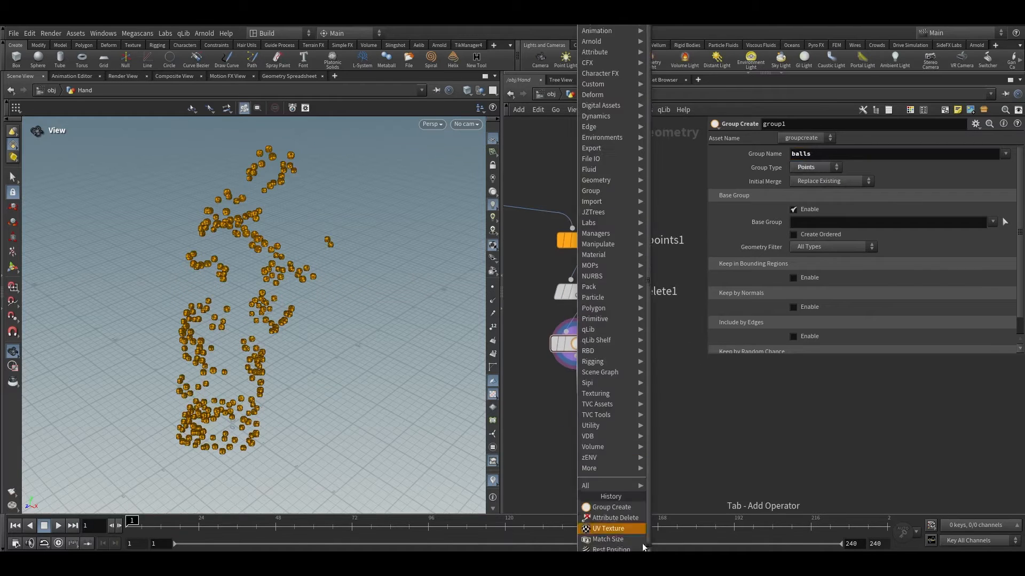
left_click(611, 507)
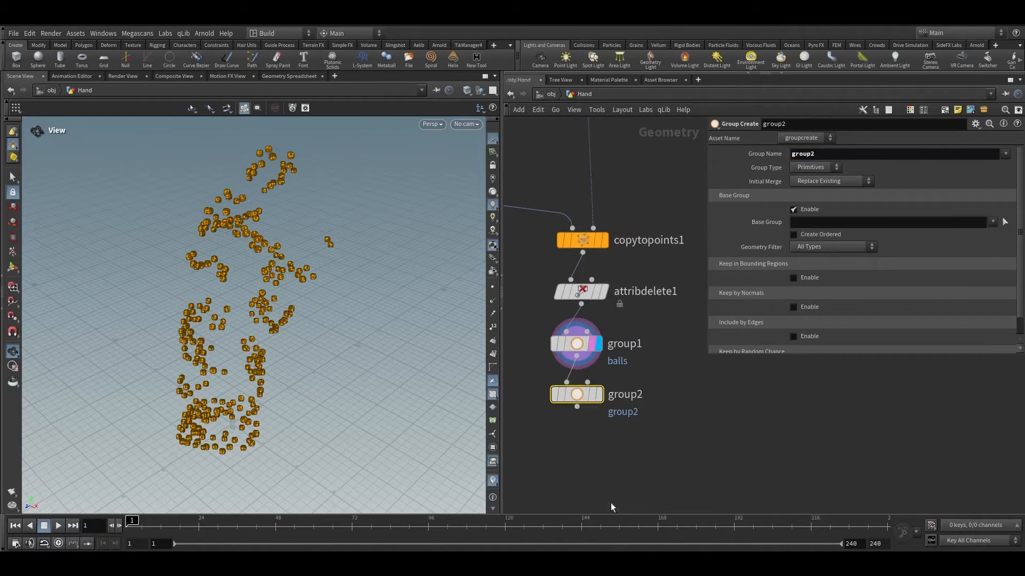
left_click_drag(586, 391, 590, 435)
left_click(590, 430)
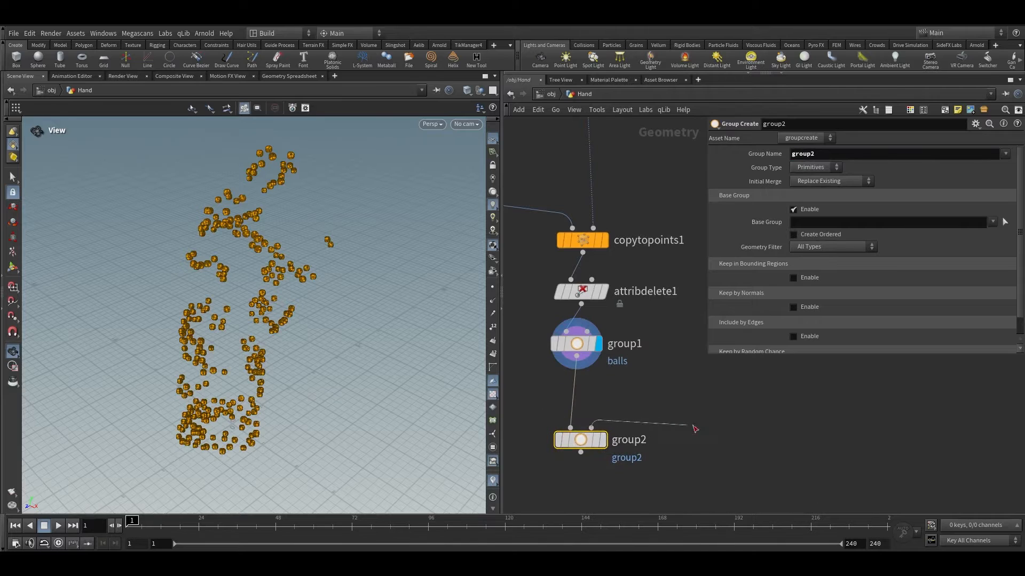
Step: Wire the remesh1 output into group2's second input and display group2
left_click(716, 420, "alt")
scroll(683, 368, "down", 3)
middle_click_drag(682, 365, 629, 475)
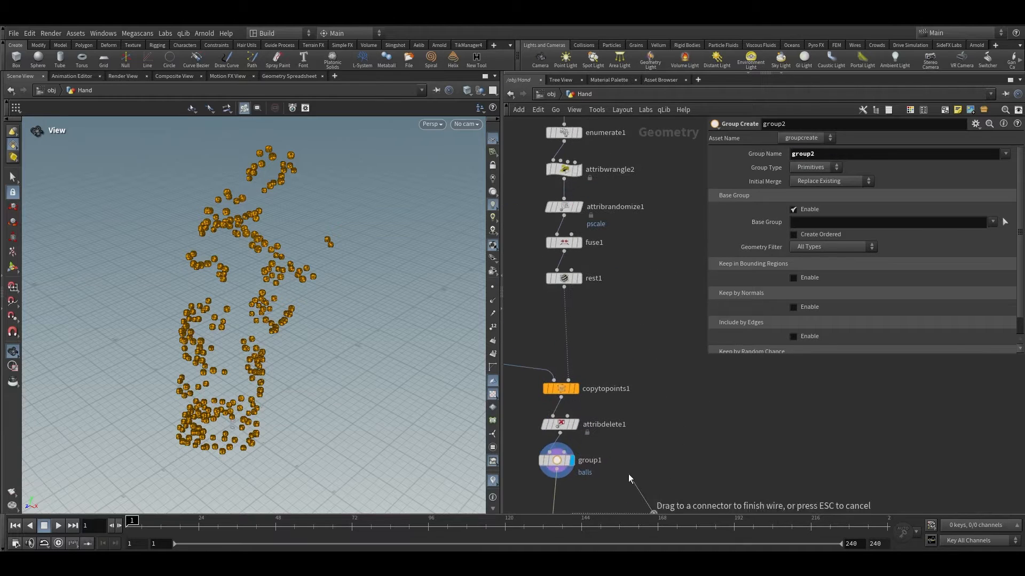
left_click(652, 165, "alt")
middle_click_drag(645, 180, 586, 451)
middle_click_drag(585, 315, 675, 365)
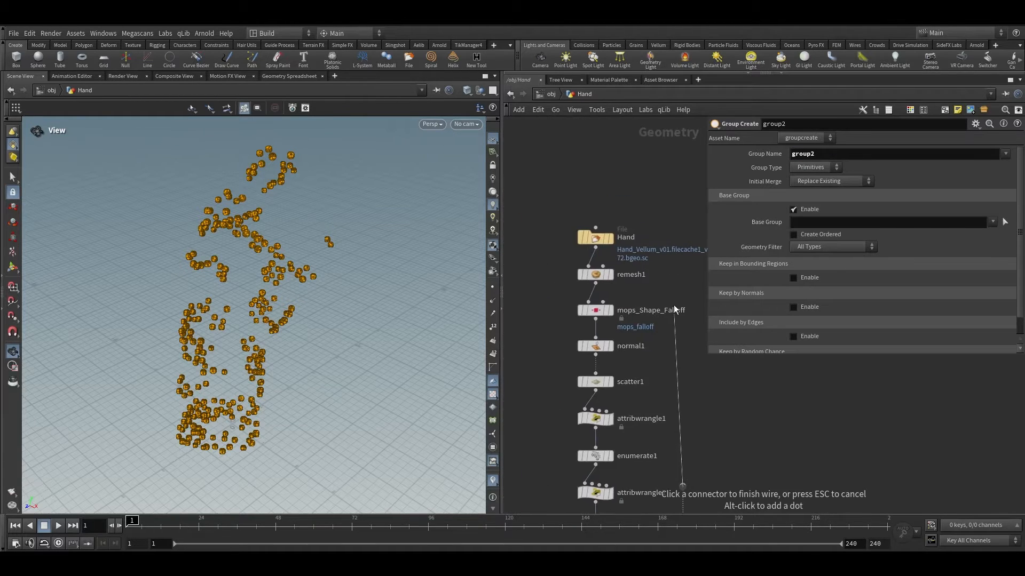
left_click(596, 283)
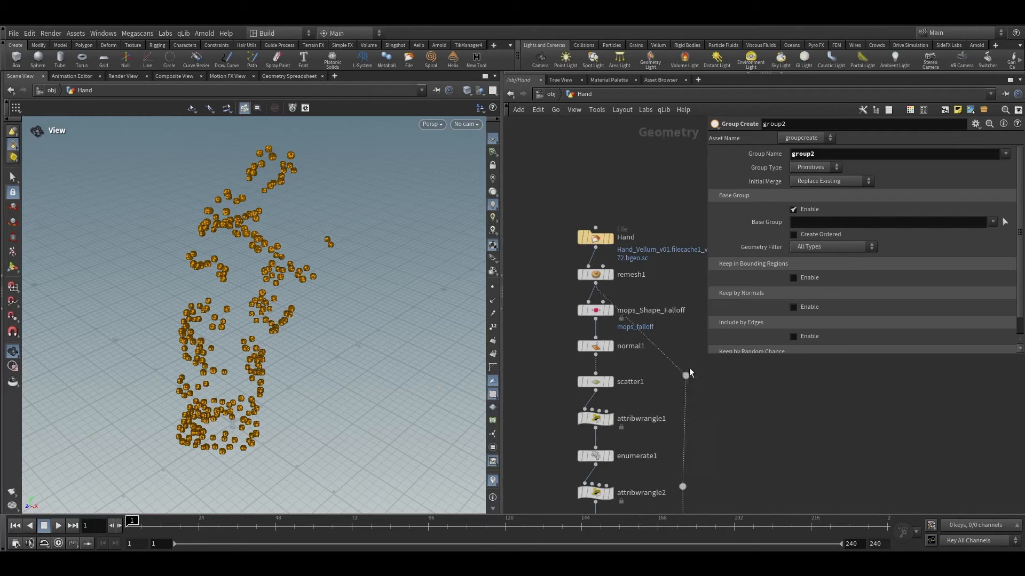
middle_click_drag(663, 427, 676, 209)
scroll(653, 377, "up", 4)
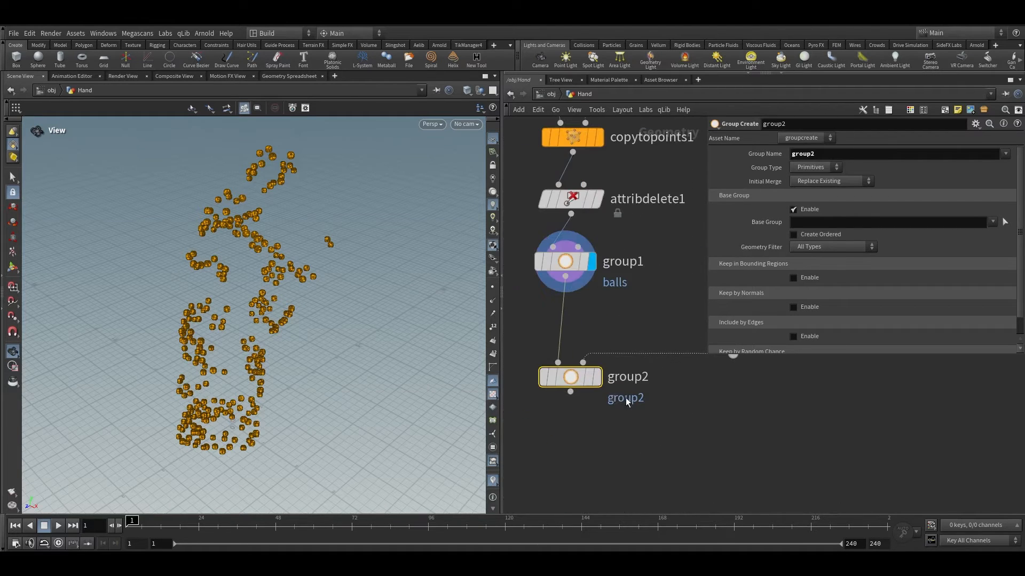
left_click(597, 377)
scroll(277, 308, "up", 3)
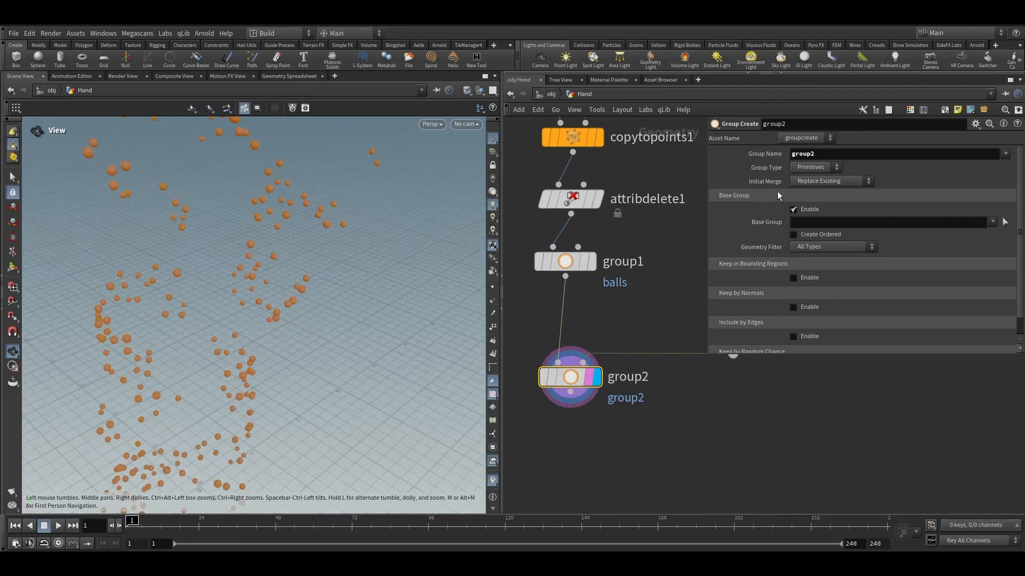
Step: Name the second group pin and set its group type to Points
left_click(806, 153)
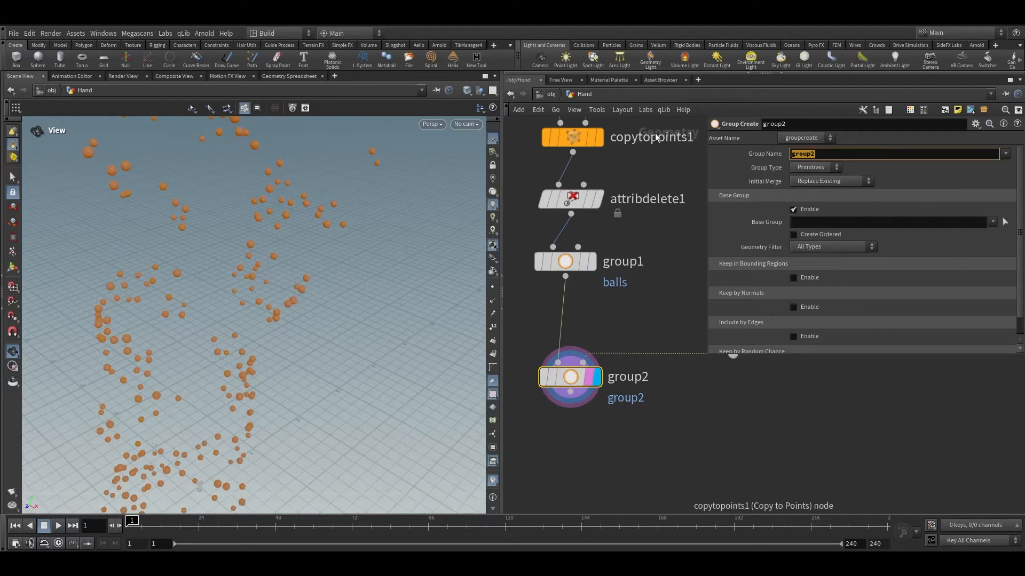
type("pin")
key("Return")
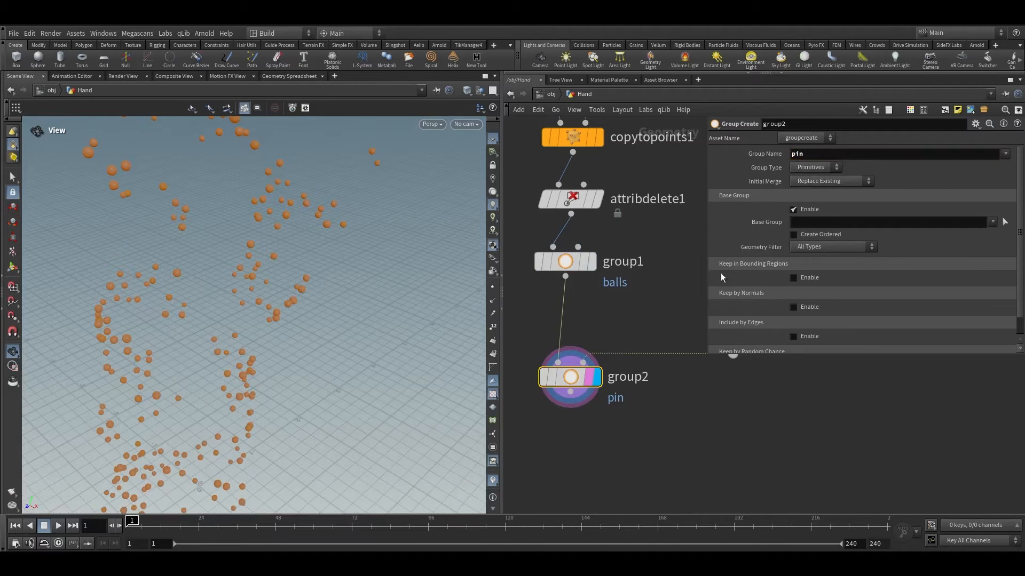
left_click(808, 167)
left_click(802, 191)
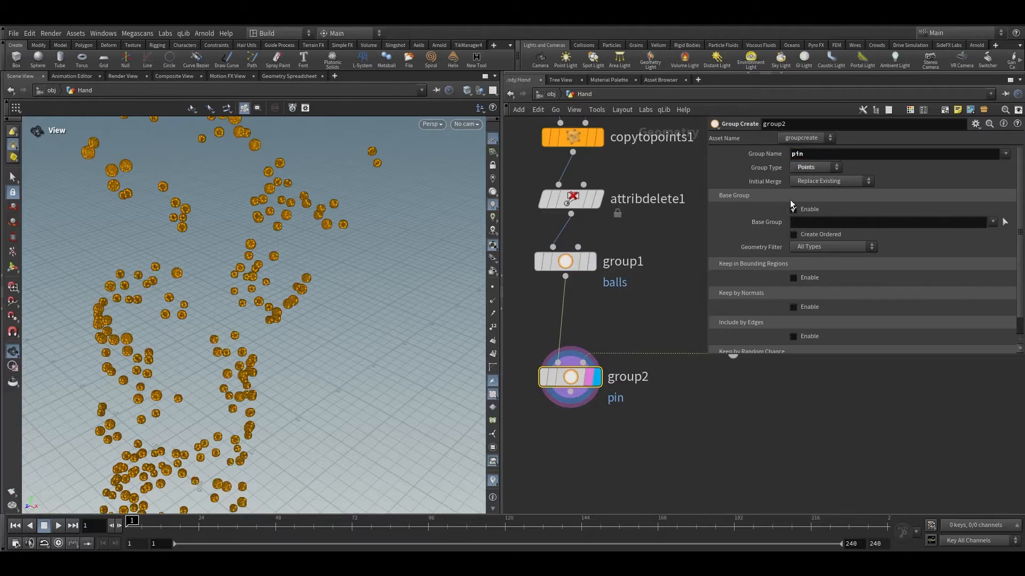
Step: Disable the base group and enable Keep in Bounding Regions using Bounding Object (points or vertices only)
left_click(796, 213)
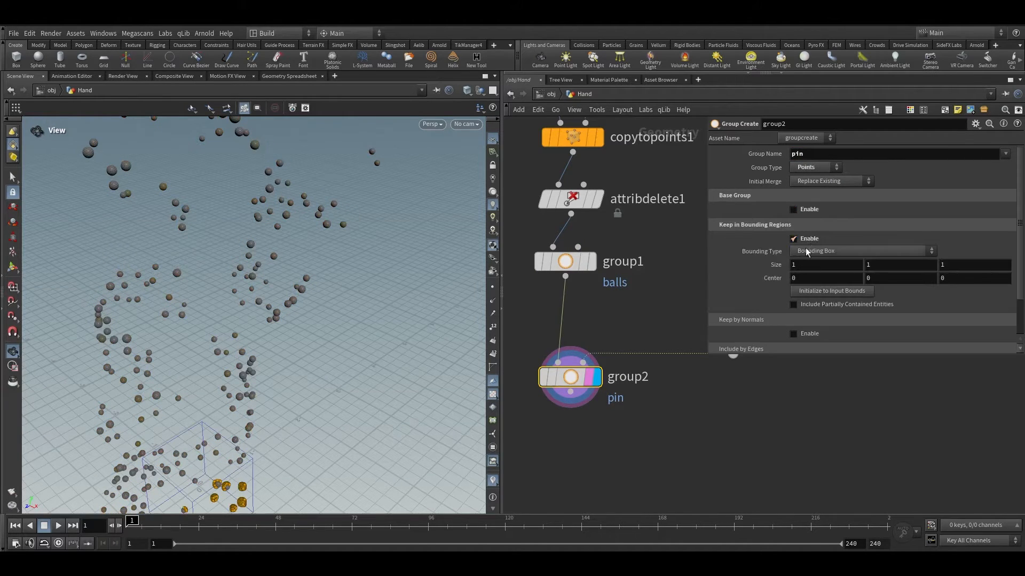
left_click(806, 252)
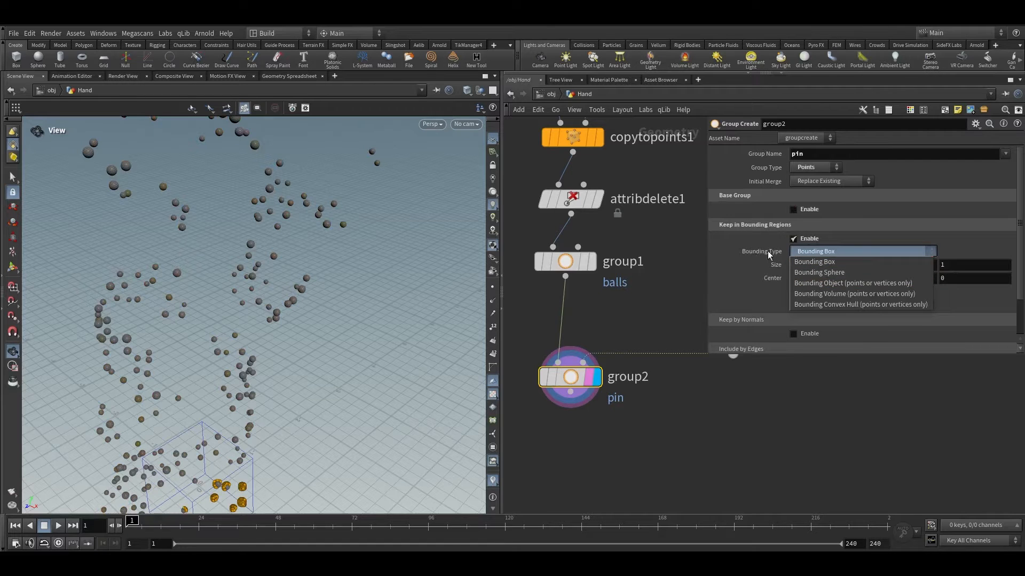
left_click(816, 288)
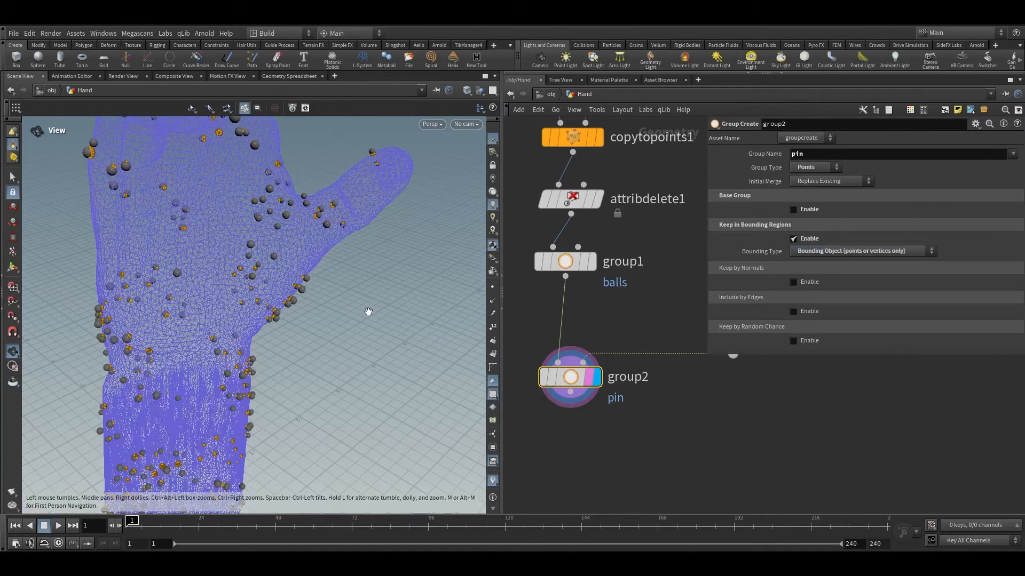
Step: Inspect the pin-grouped points against the hand mesh in the viewport
scroll(309, 268, "up", 3)
left_click_drag(309, 267, 334, 209)
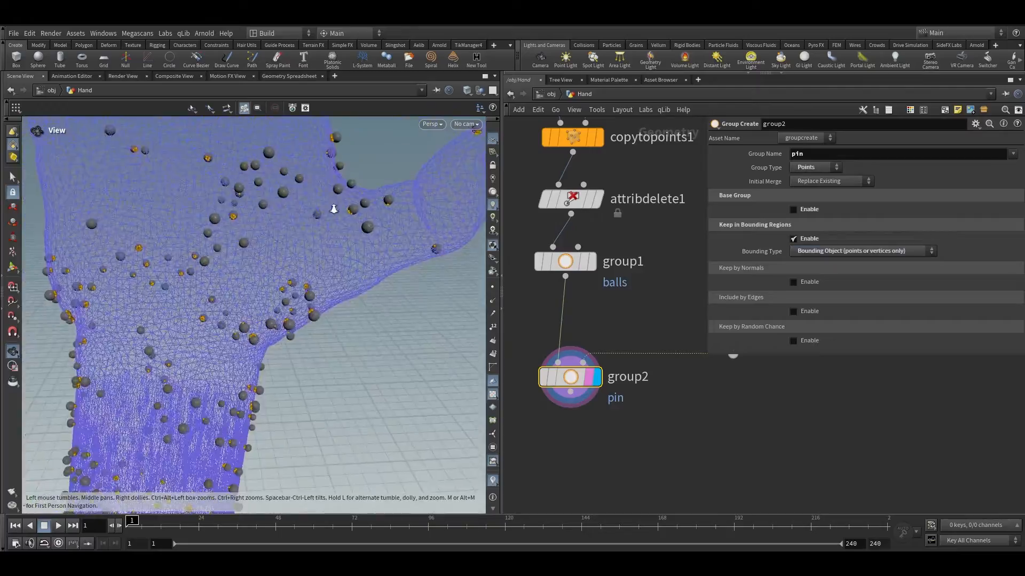
scroll(372, 177, "up", 5)
right_click_drag(372, 177, 268, 128)
left_click_drag(268, 128, 347, 192)
right_click_drag(348, 192, 471, 231)
left_click_drag(471, 231, 377, 348)
right_click_drag(131, 242, 219, 219)
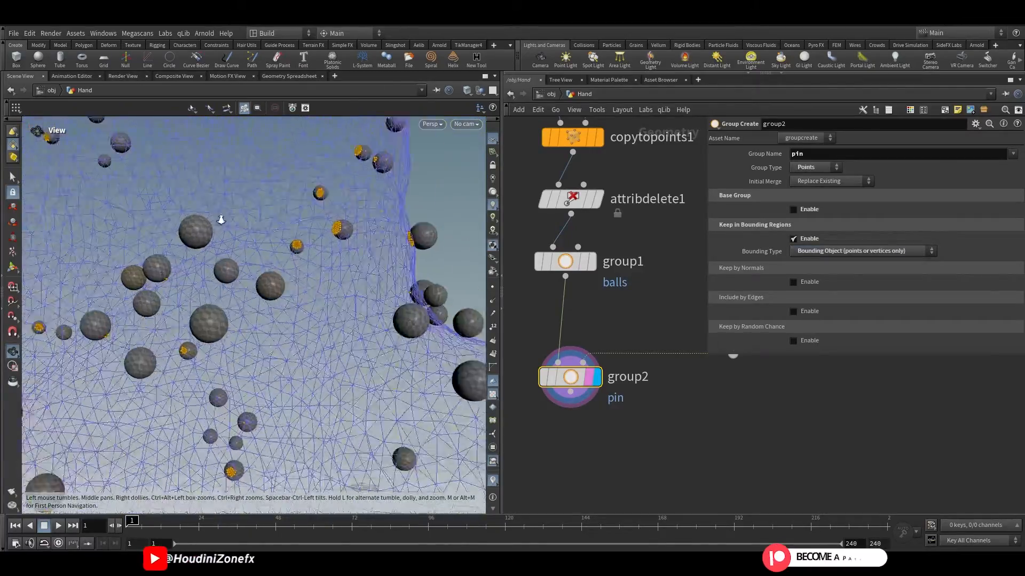
left_click_drag(219, 219, 187, 258)
right_click_drag(187, 259, 150, 214)
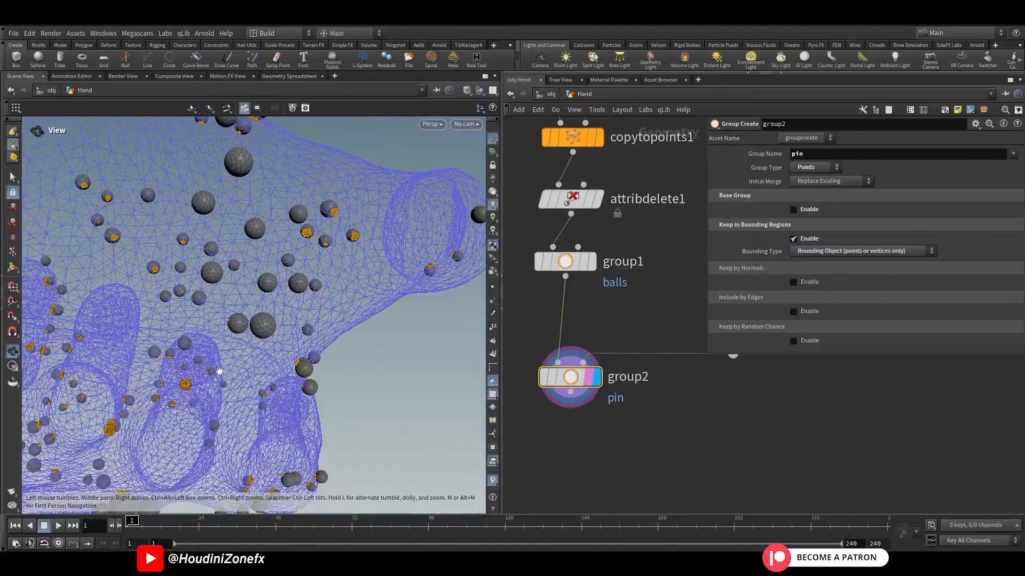
left_click_drag(149, 214, 208, 234)
mouse_move(208, 234)
right_mouse_down()
mouse_move(325, 137)
mouse_move(227, 242)
right_mouse_up()
left_click_drag(226, 242, 265, 323)
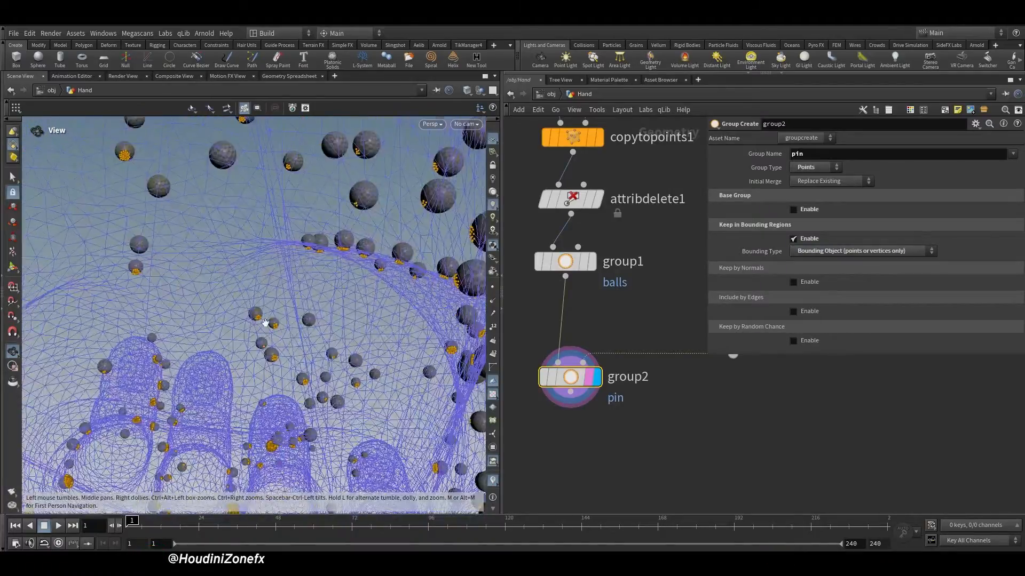
right_click_drag(266, 323, 416, 318)
left_click_drag(417, 319, 363, 397)
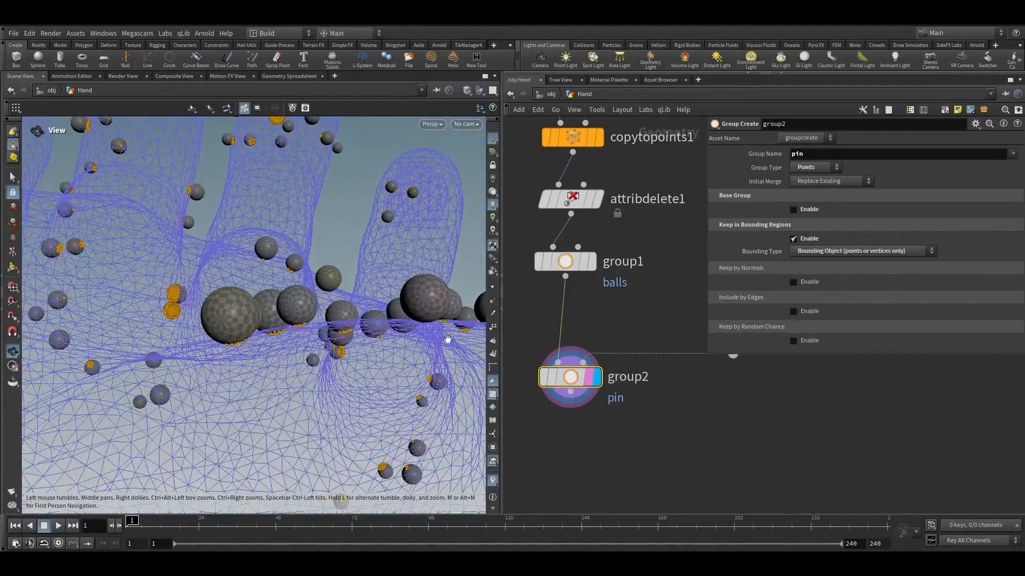
right_click_drag(363, 397, 493, 240)
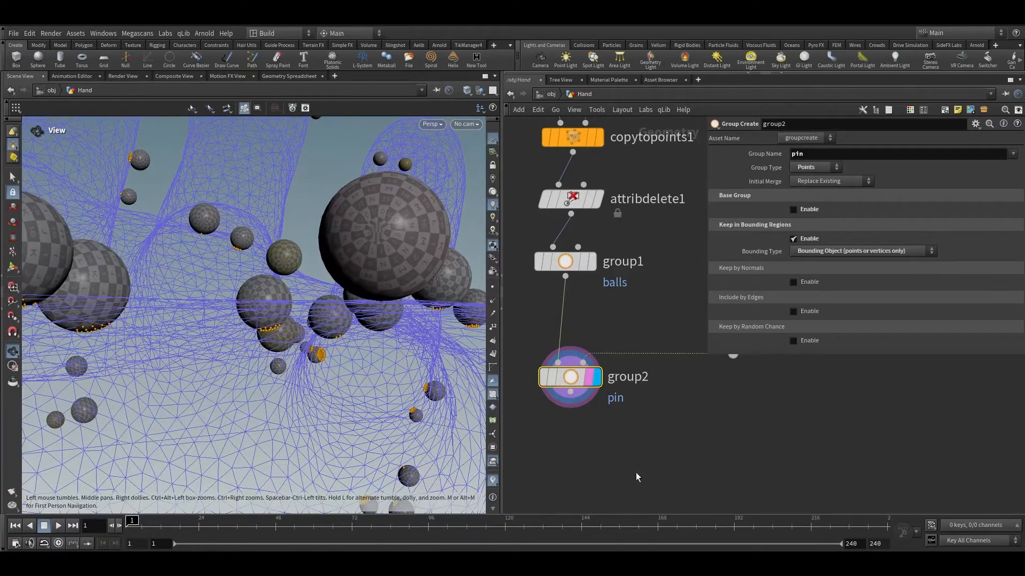
key("h")
key("g")
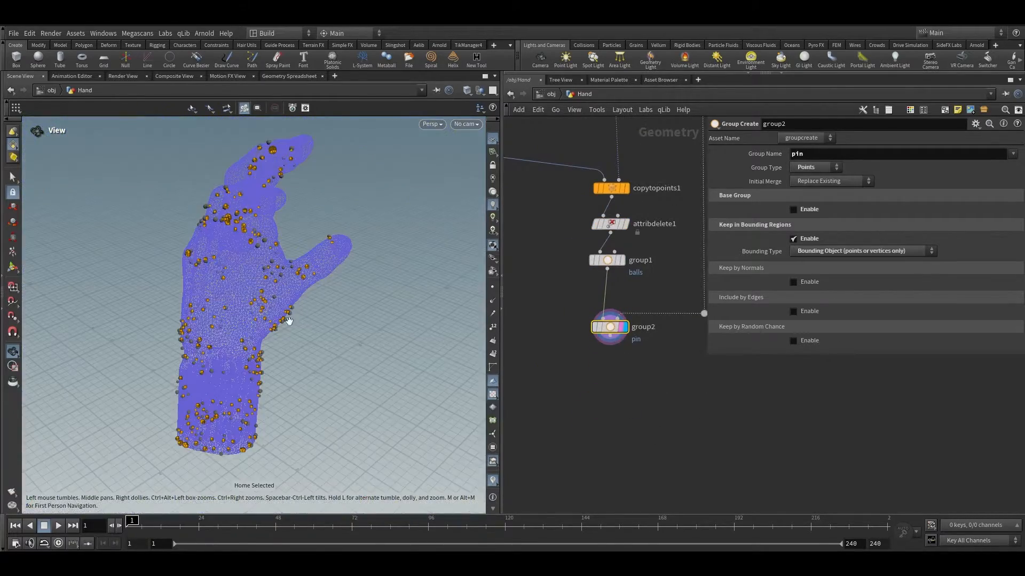
left_click_drag(288, 321, 181, 292)
right_click_drag(181, 291, 358, 171)
right_click_drag(289, 238, 369, 186)
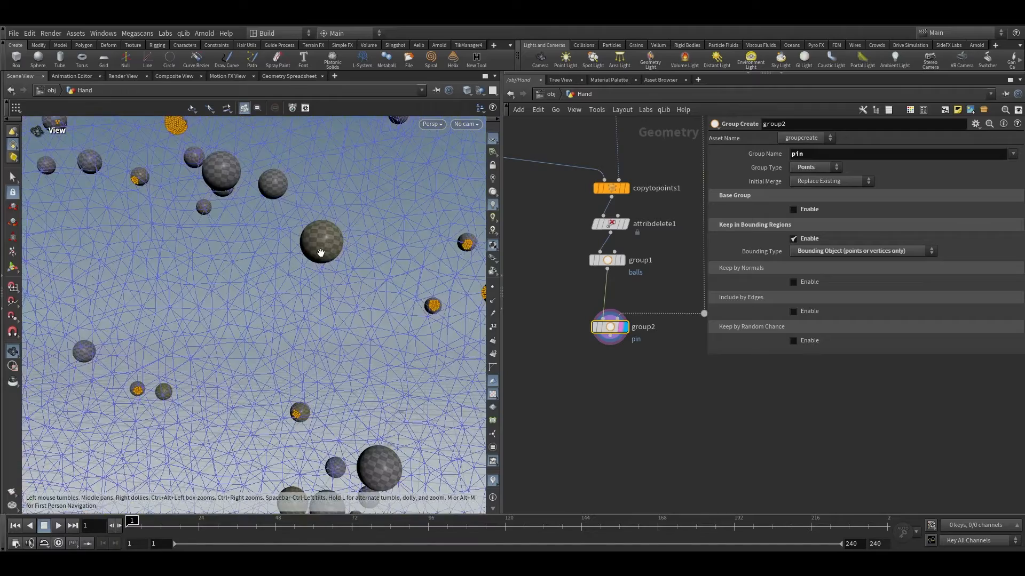
left_click_drag(320, 252, 376, 247)
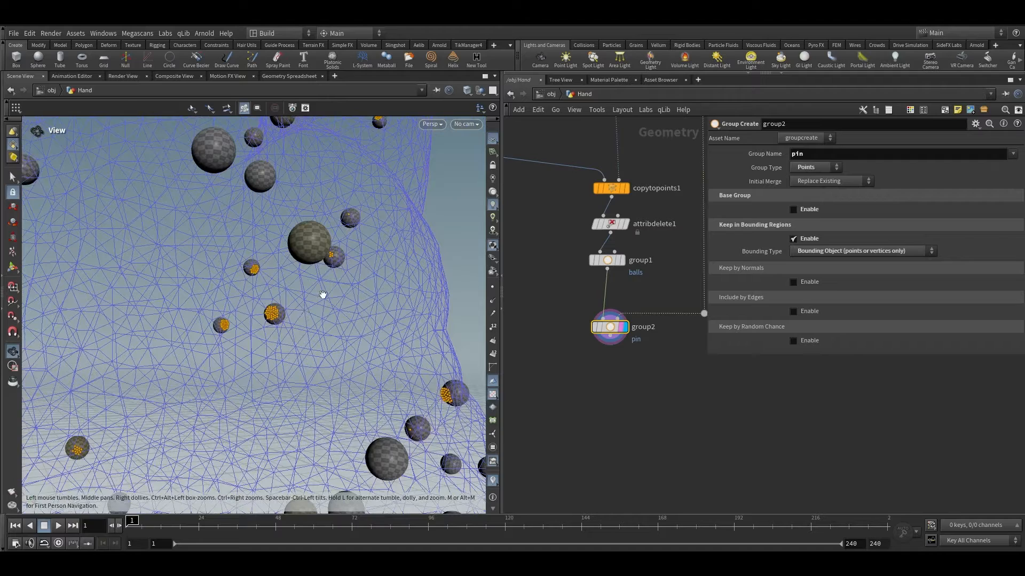
right_click_drag(322, 294, 259, 430)
Step: Insert a Peak node on the hand-mesh wire feeding group2 and set its distance to 0.01
middle_click_drag(612, 369, 603, 365)
left_click_drag(620, 371, 583, 260)
left_click_drag(553, 309, 649, 365)
middle_click_drag(648, 368, 556, 363)
key("Tab")
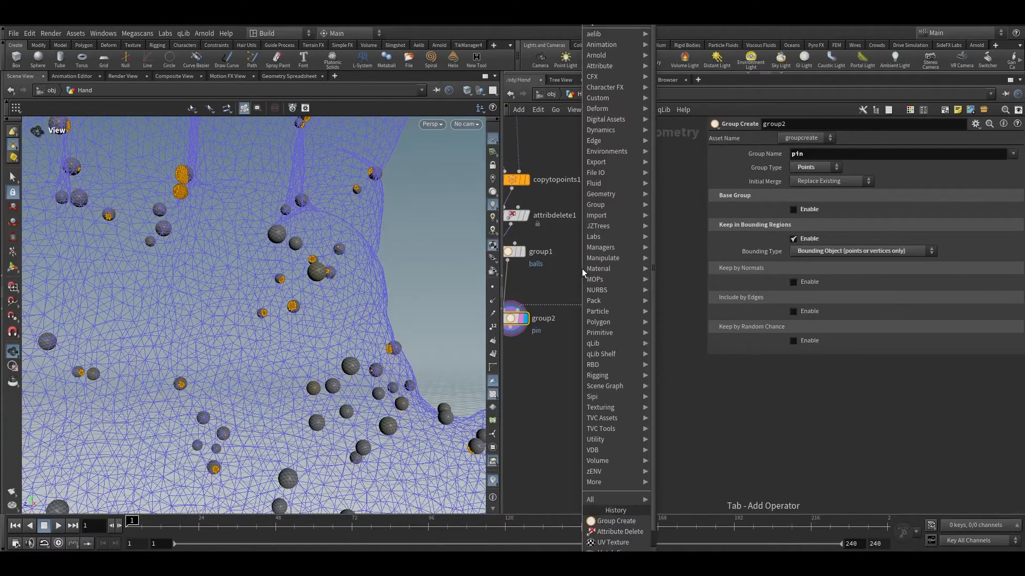
type("peak")
key("Return")
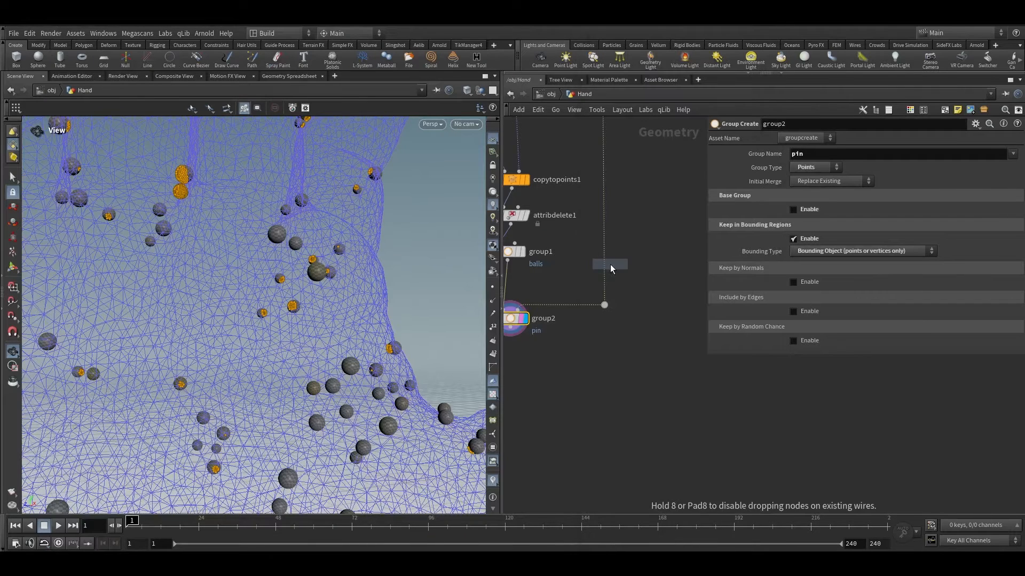
left_click(605, 263)
left_click(796, 182)
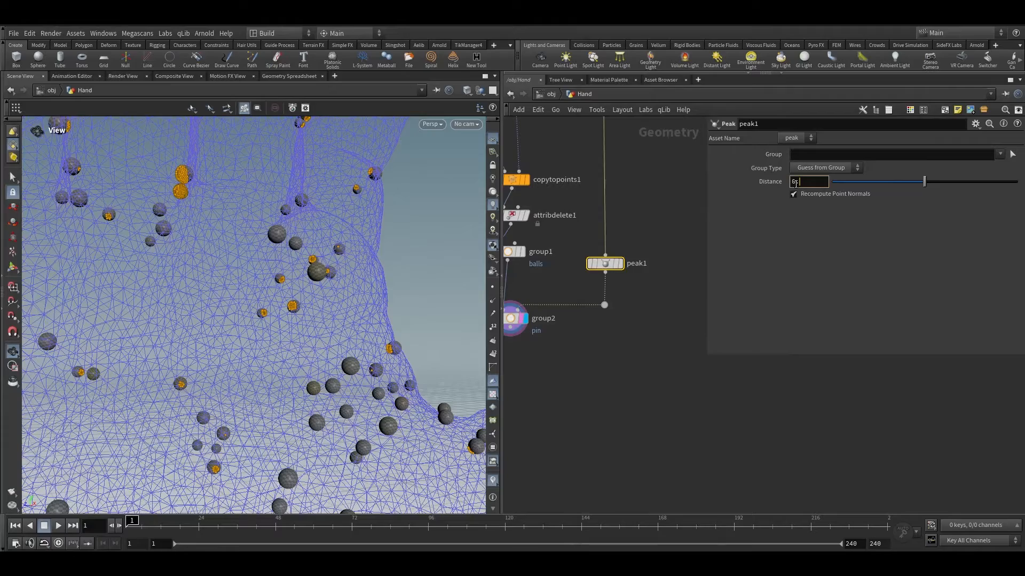
left_click(676, 343)
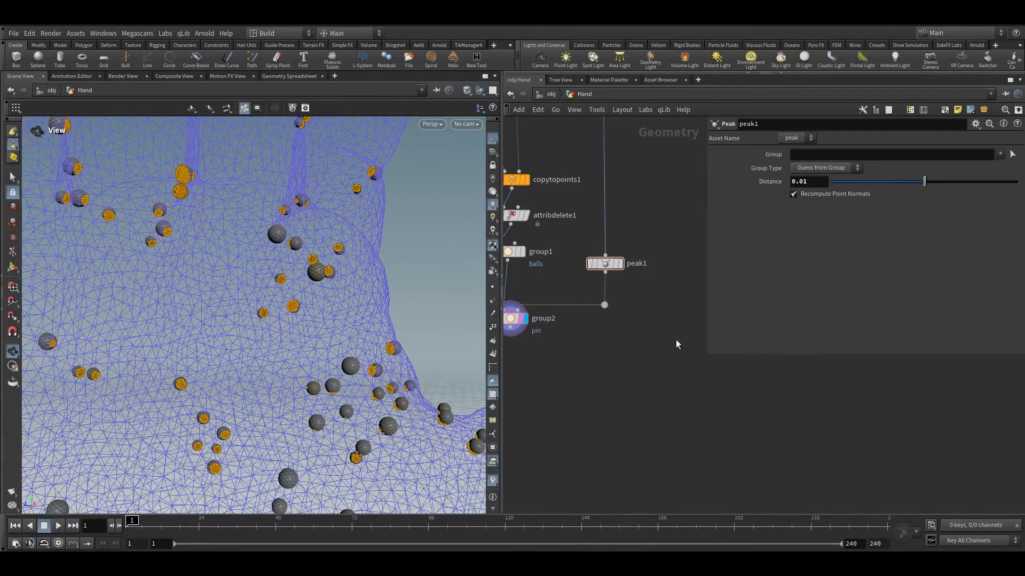
left_click_drag(310, 263, 362, 276)
right_click_drag(362, 277, 183, 198)
left_click_drag(183, 197, 209, 218)
right_click_drag(279, 238, 341, 164)
middle_click_drag(341, 164, 339, 250)
left_click_drag(354, 217, 314, 356)
Step: Add an Attribute Wrangle node below group2 and make it the displayed node
middle_click_drag(553, 344, 638, 336)
scroll(638, 336, "up", 2)
scroll(638, 337, "up", 1)
left_click(579, 299)
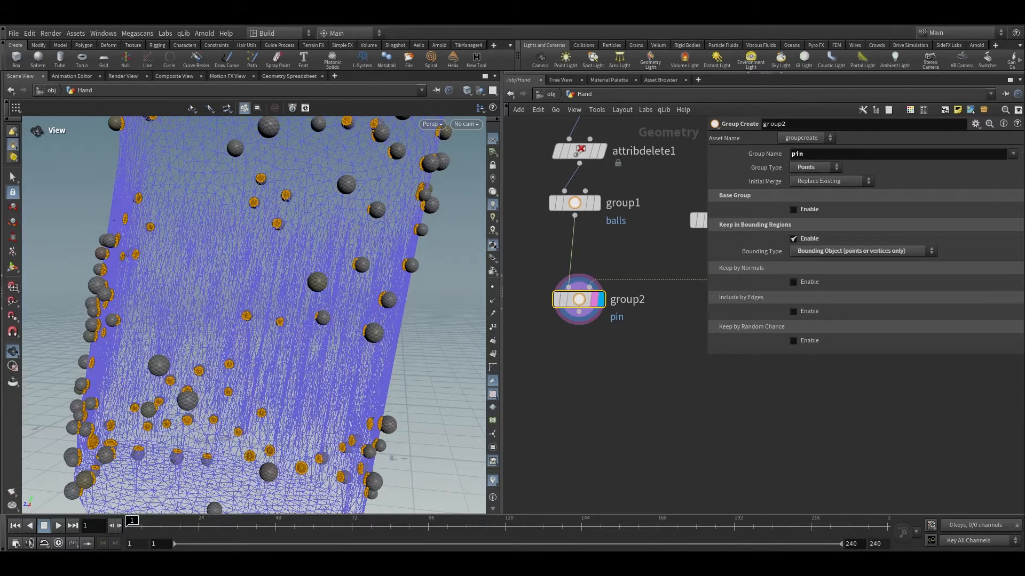
left_click(587, 400)
scroll(572, 339, "up", 1)
left_click(580, 307)
key("Tab")
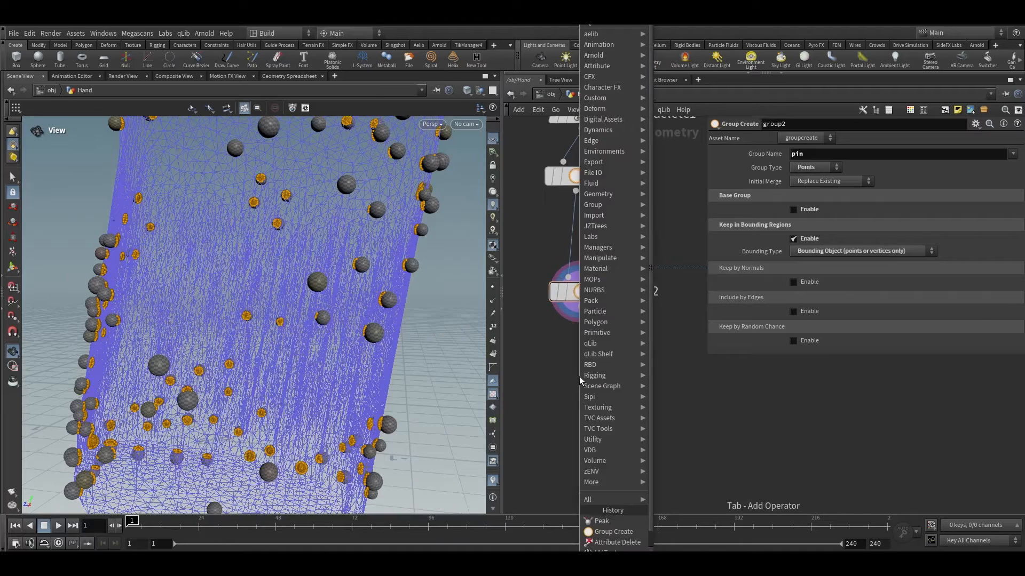
type("atw")
key("Return")
key("Return")
left_click(596, 383)
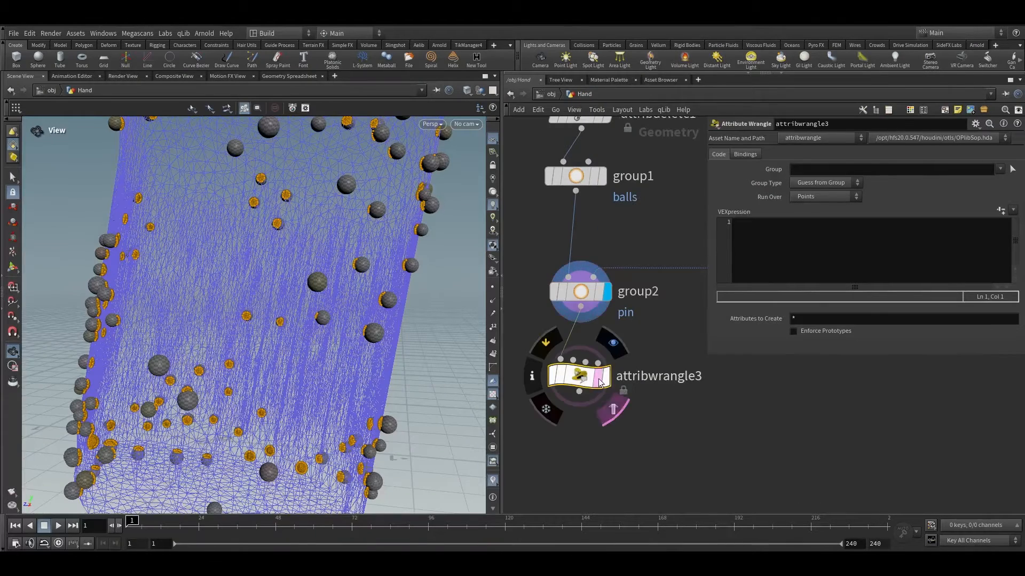
Step: Restrict the wrangle to the pin group and write the VEX line i@disableexternal = 1;
key("g")
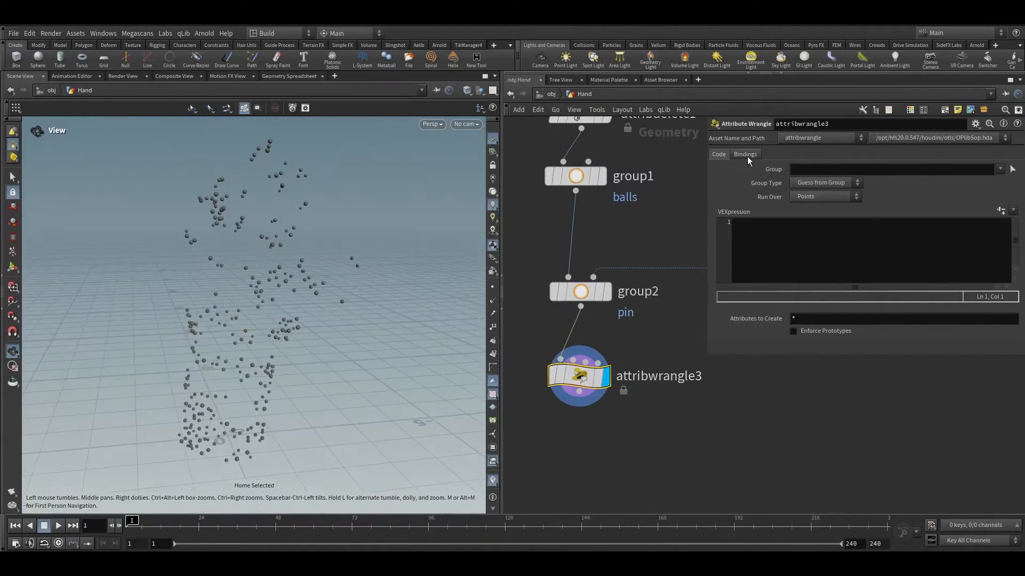
left_click(999, 169)
left_click(998, 192)
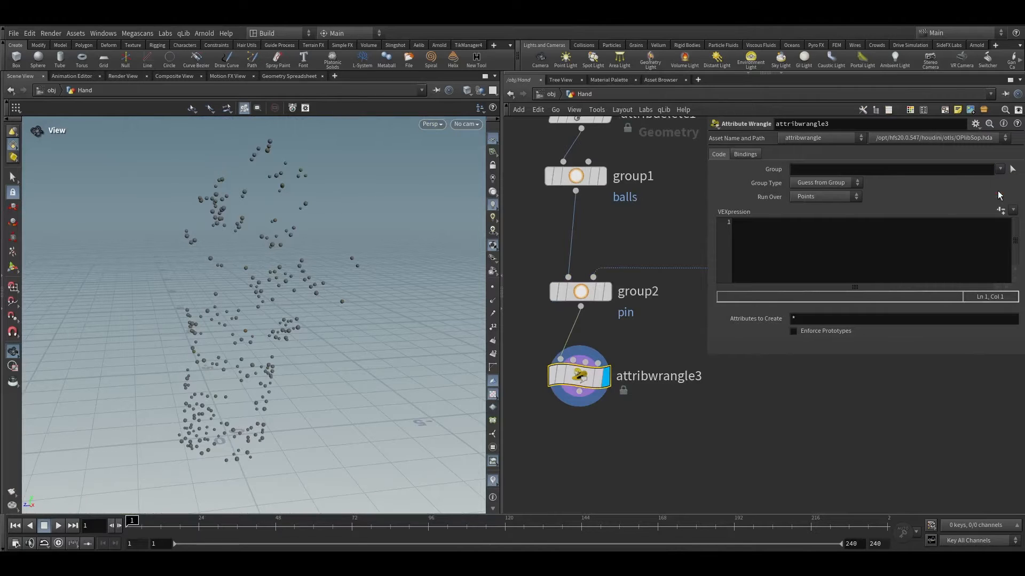
left_click(833, 236)
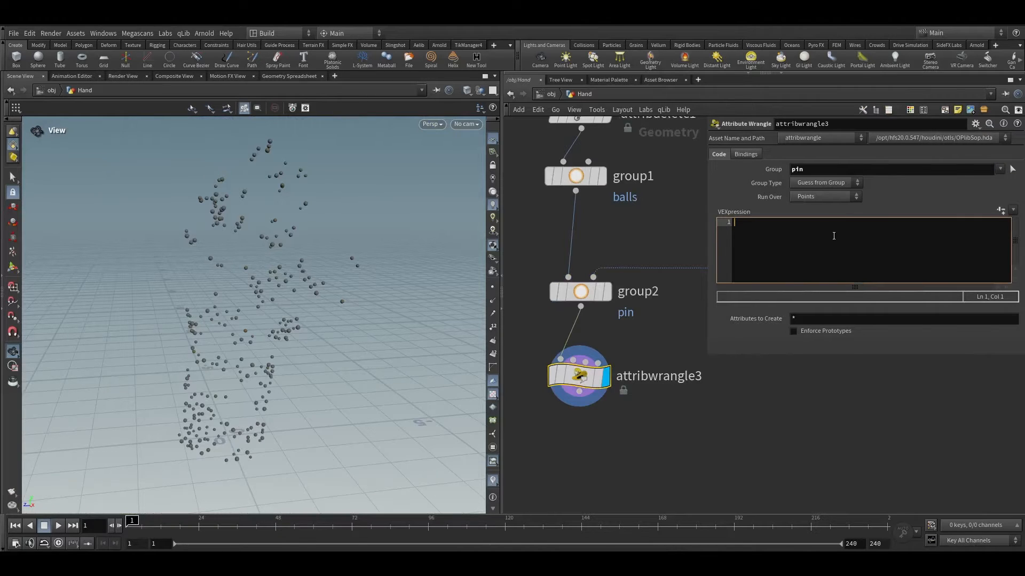
type("i@disableexternal = 1;\\")
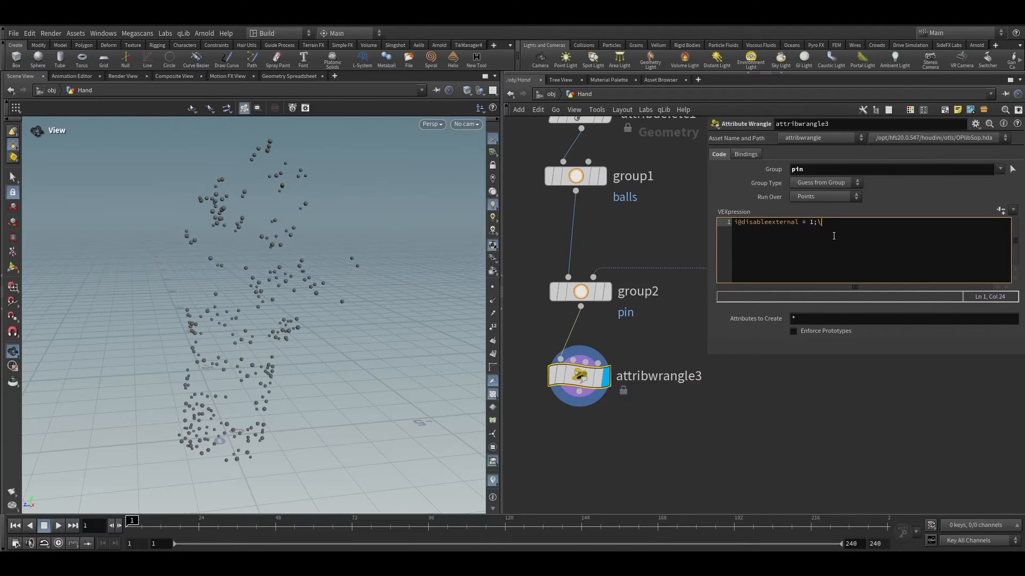
key("BackSpace")
key("Return")
Step: Add a second VEX line i@disableself = 1; to the wrangle code
left_click_drag(663, 438, 525, 348)
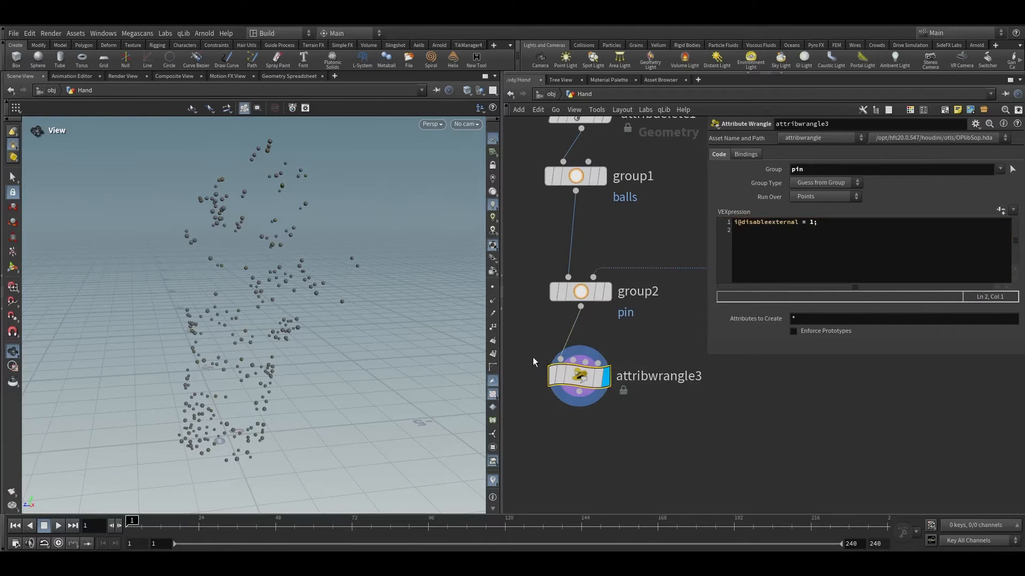
scroll(322, 281, "up", 6)
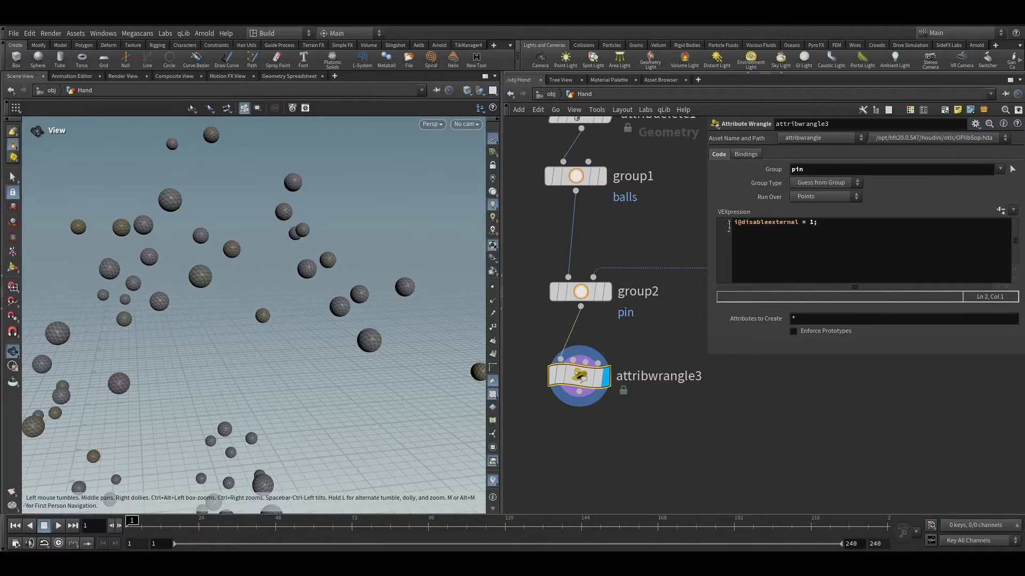
right_click_drag(410, 299, 479, 203)
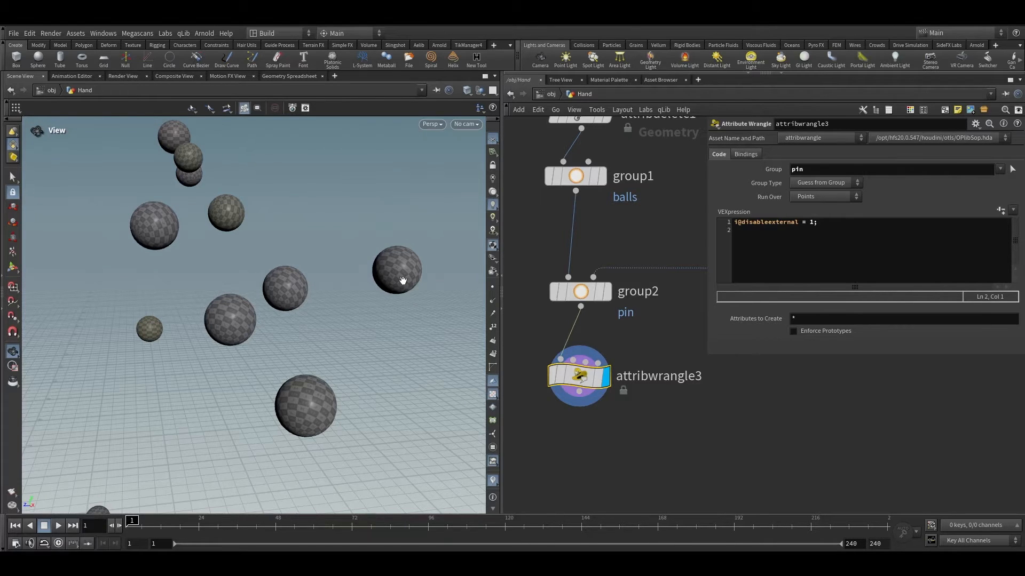
scroll(631, 415, "down", 5)
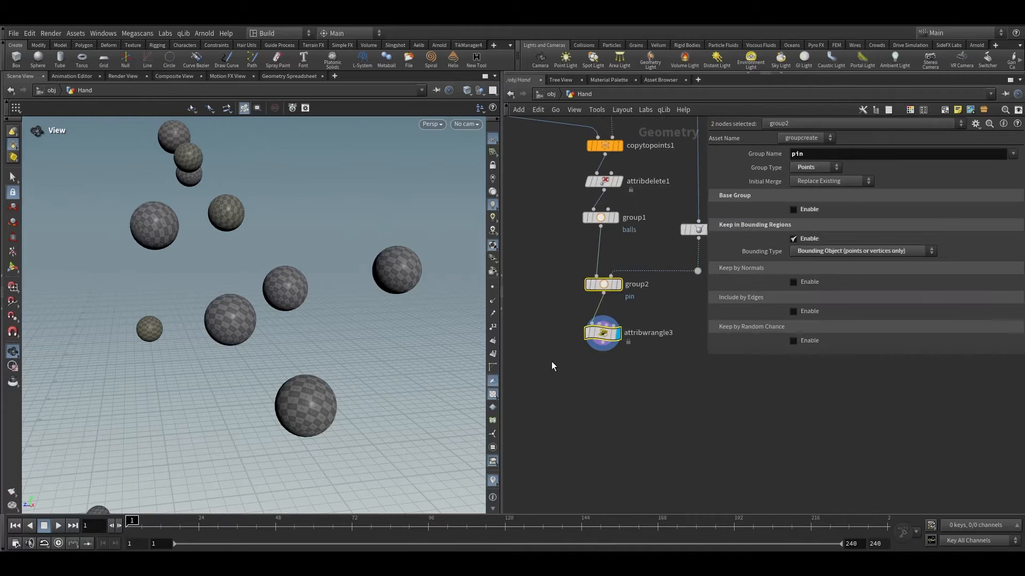
scroll(611, 370, "up", 3)
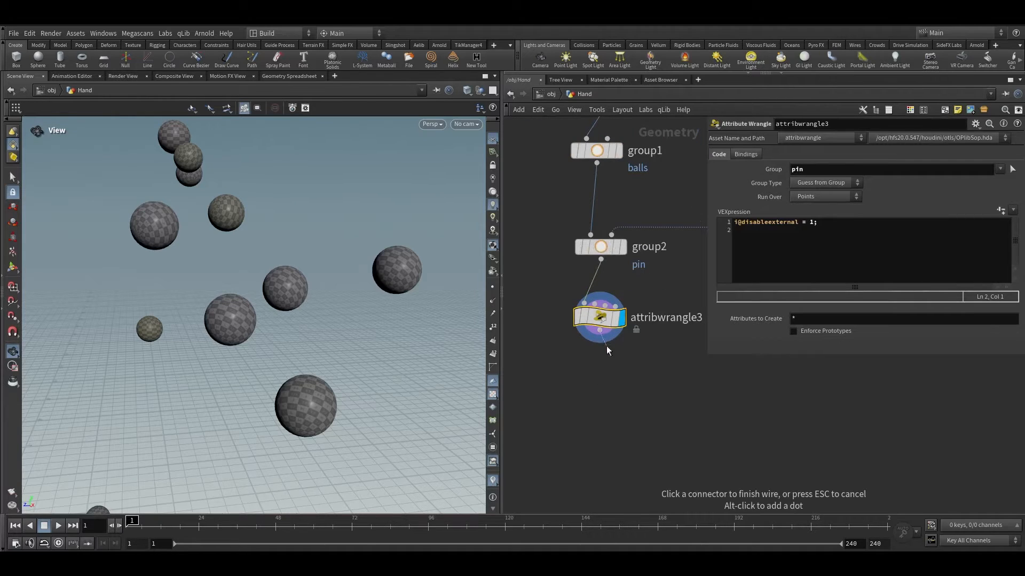
left_click(833, 241)
key("BackSpace")
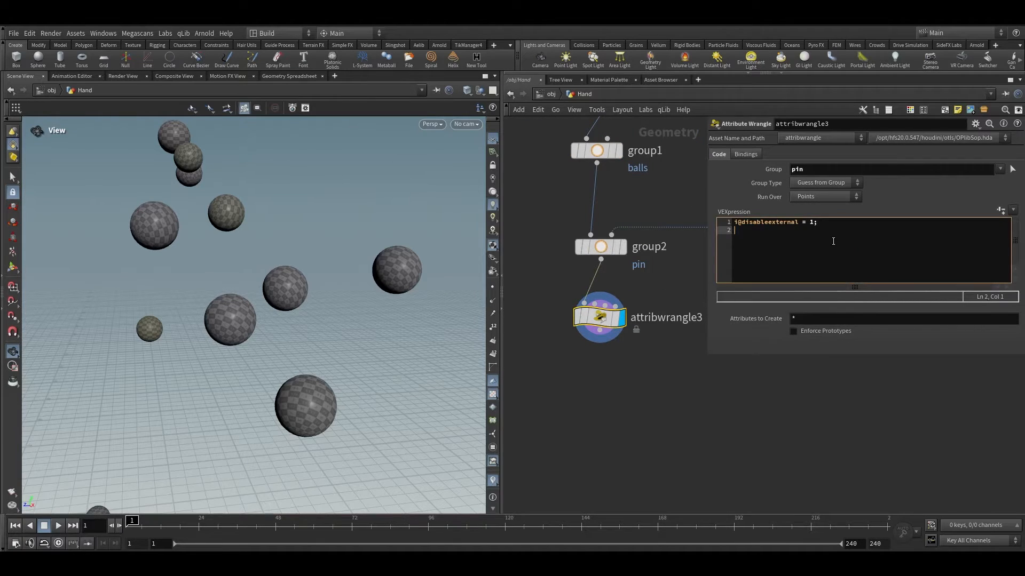
type("i@disableself = 1;")
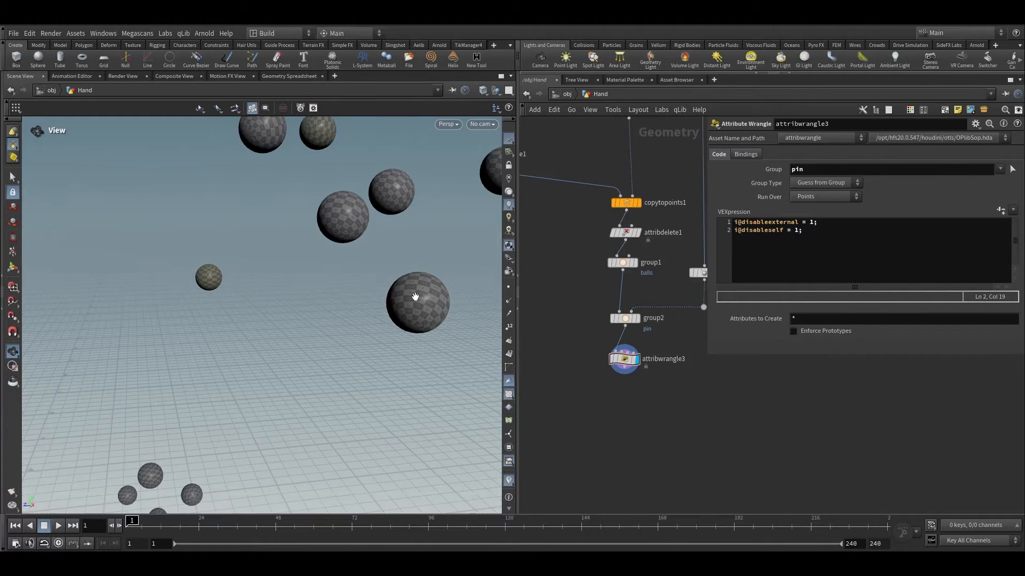
Step: Add a Vellum Configure Balloon setup below the wrangle node
left_click_drag(410, 279, 397, 222)
left_click_drag(355, 250, 425, 312)
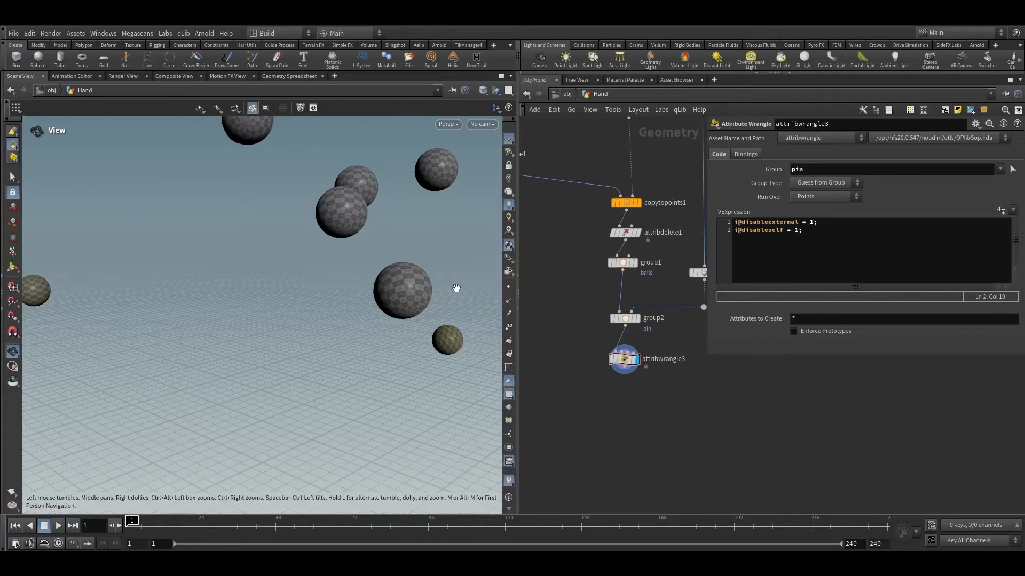
scroll(587, 374, "down", 2)
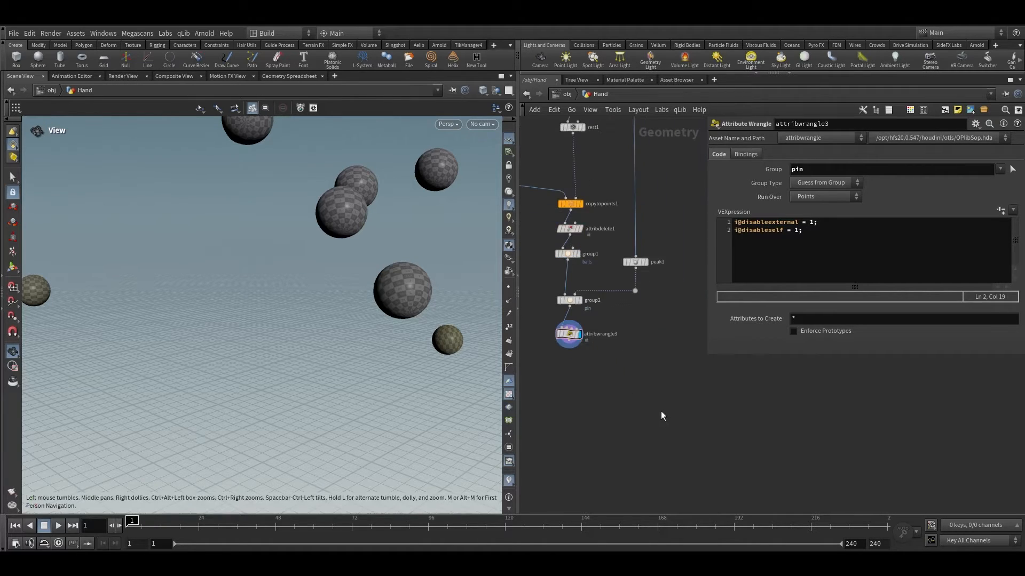
left_click(570, 300)
key("super")
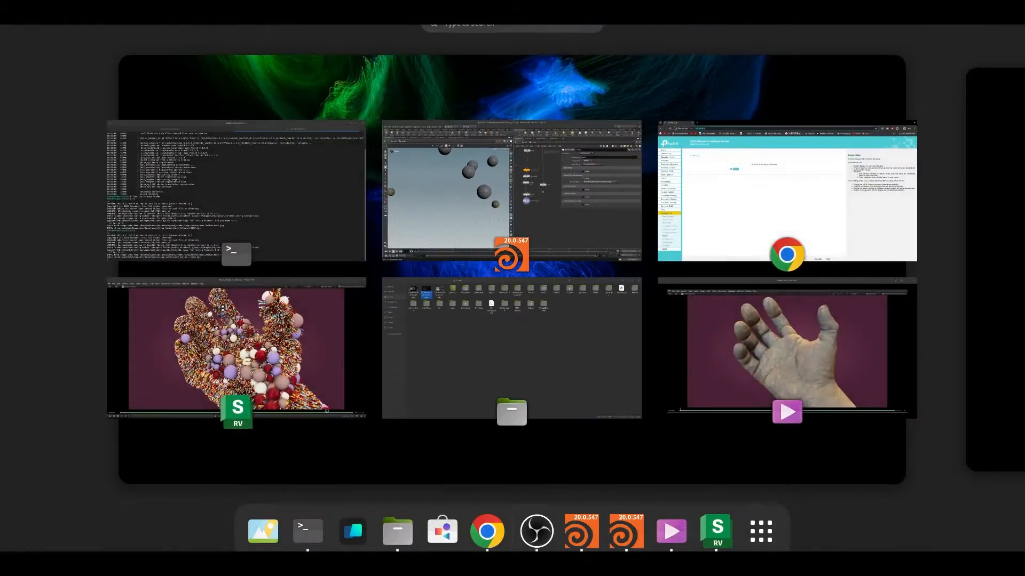
key("super")
scroll(578, 360, "up", 3)
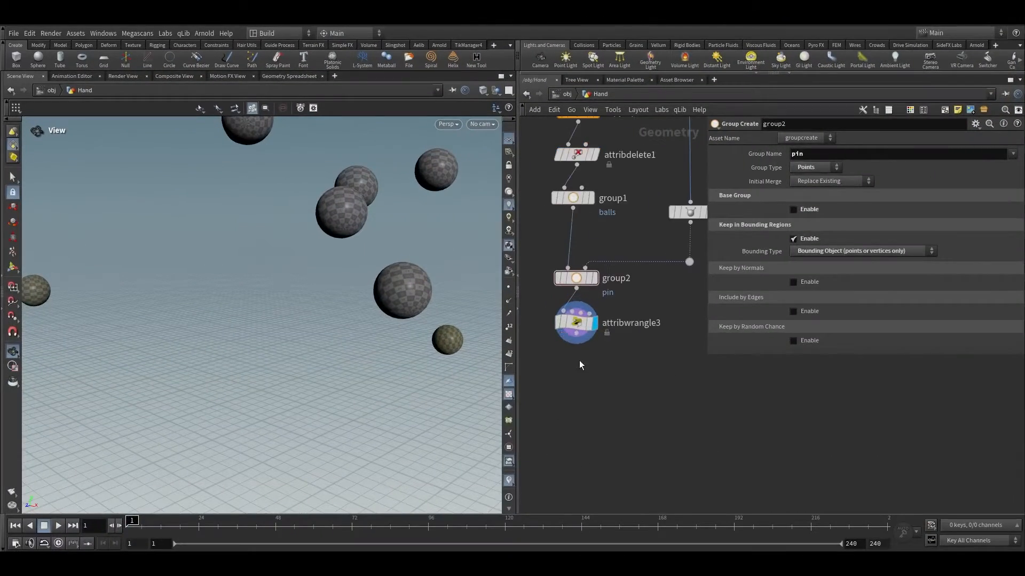
key("Tab")
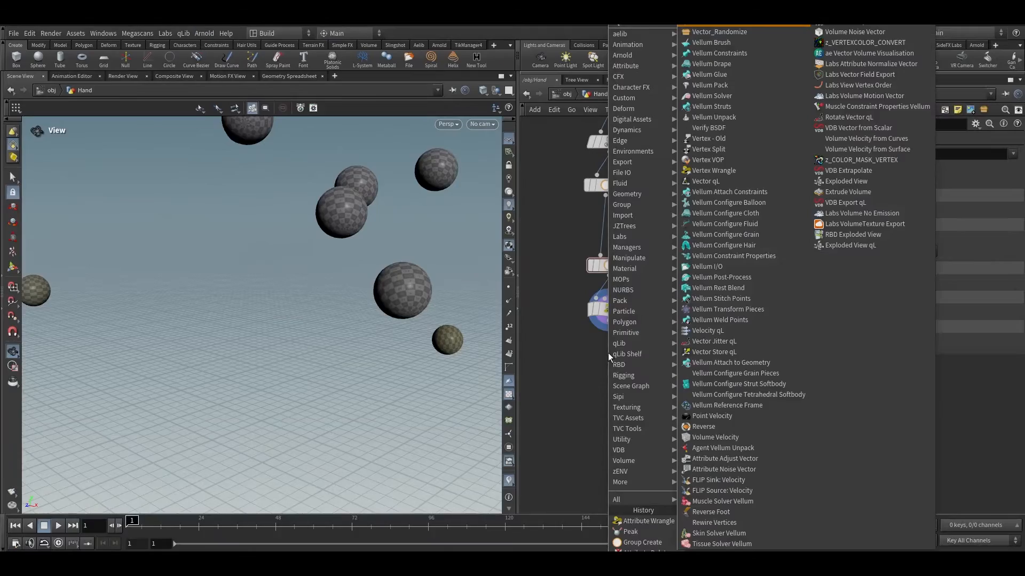
left_click(757, 205)
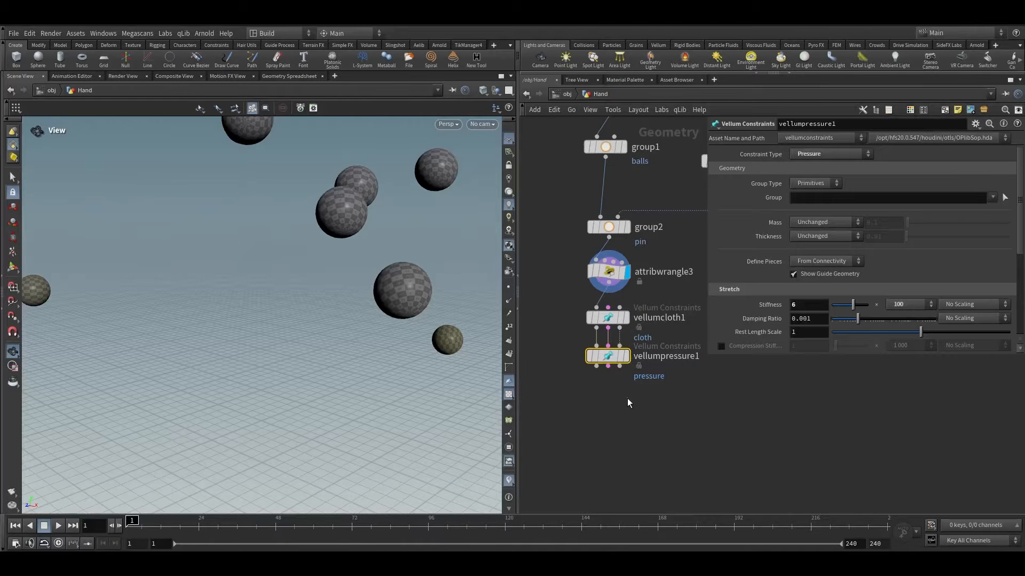
Step: Select the vellumcloth1 node, display it, and enable Visualize Thickness
scroll(624, 331, "up", 3)
left_click(607, 311)
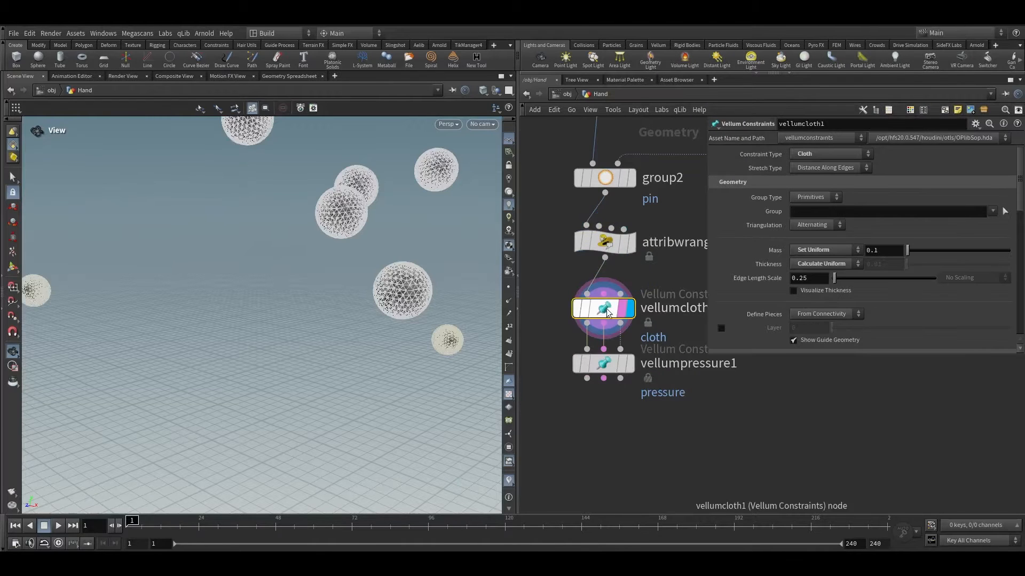
key("g")
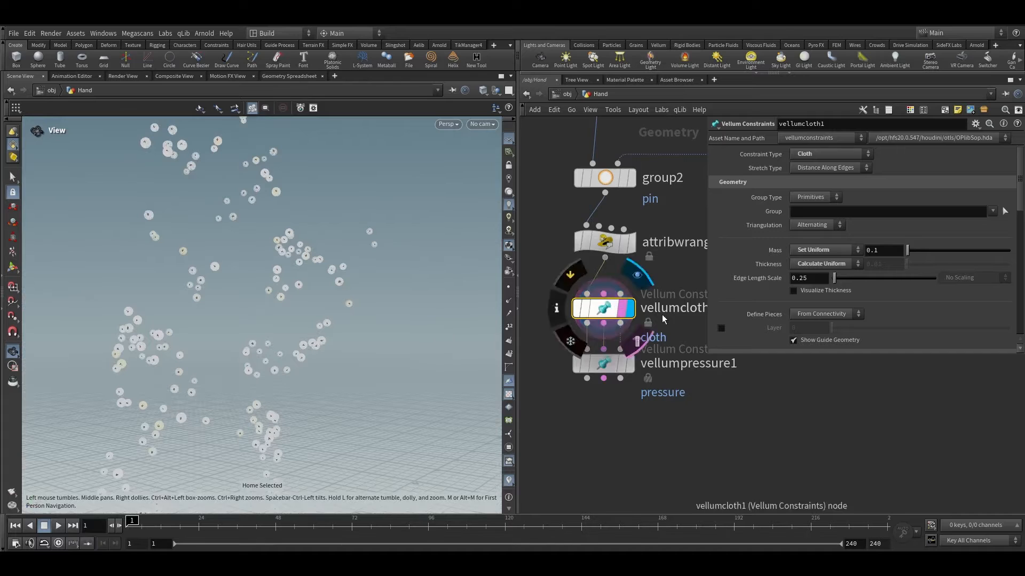
left_click_drag(764, 350, 754, 448)
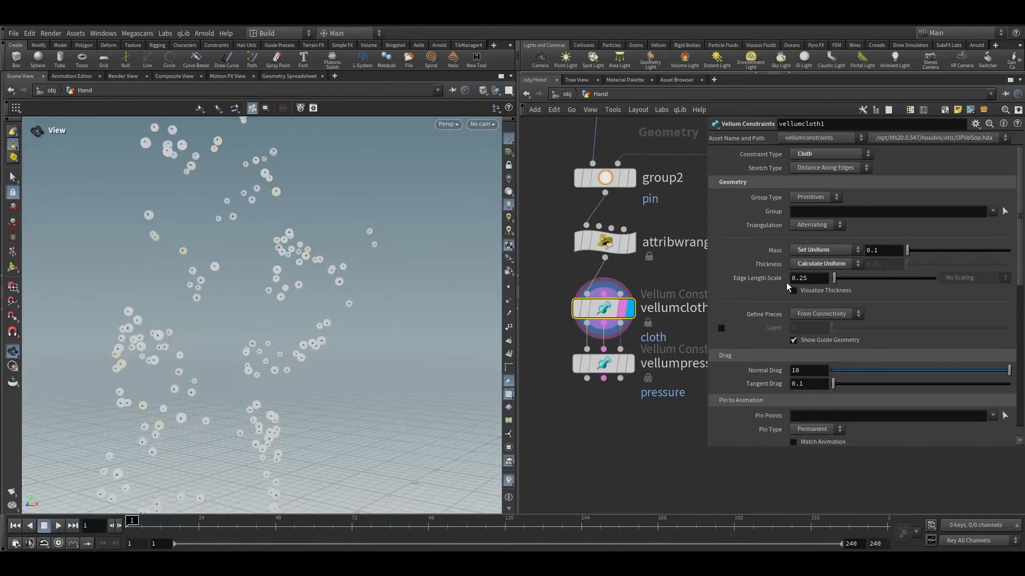
left_click(793, 290)
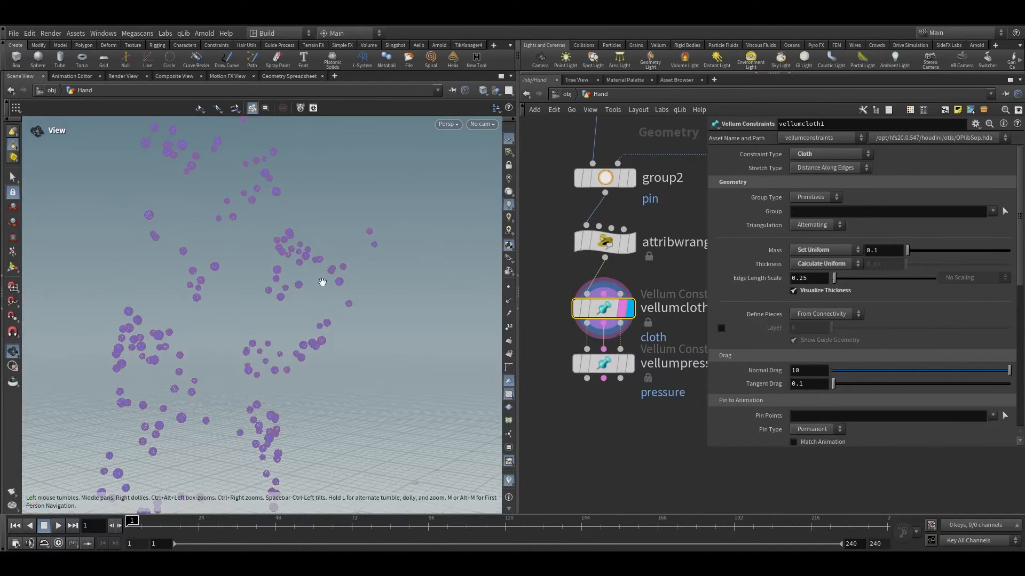
Step: Inspect the visualized cloth thickness on a ball up close in the viewport
right_click_drag(322, 281, 569, 146)
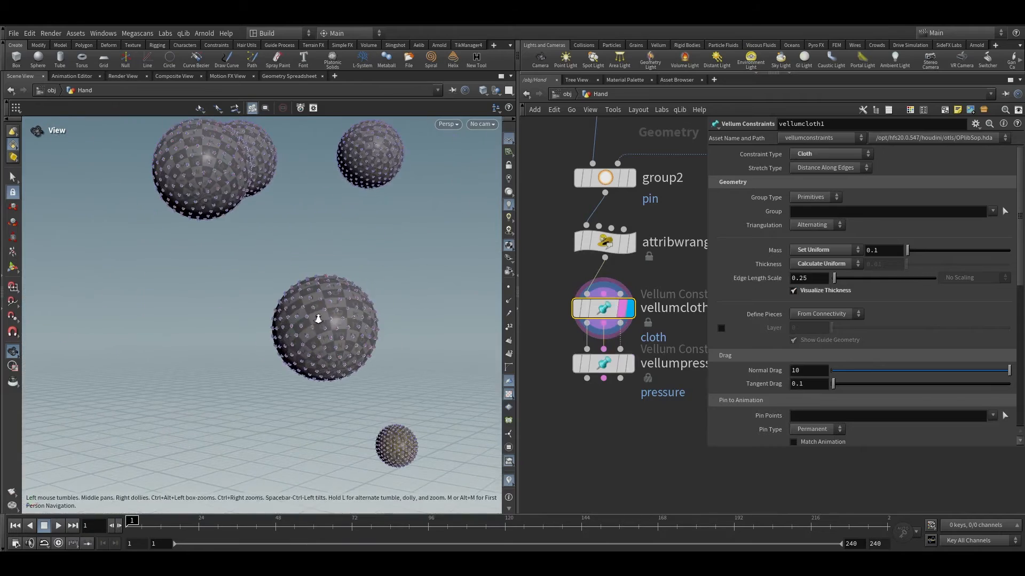
right_click_drag(318, 318, 354, 284)
left_click_drag(352, 286, 473, 301)
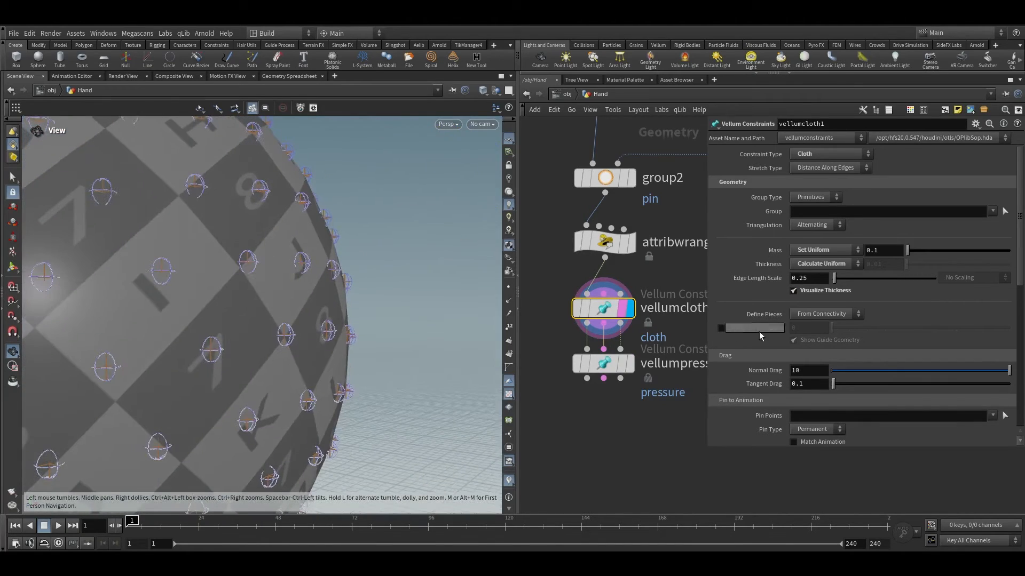
right_click_drag(313, 256, 339, 289)
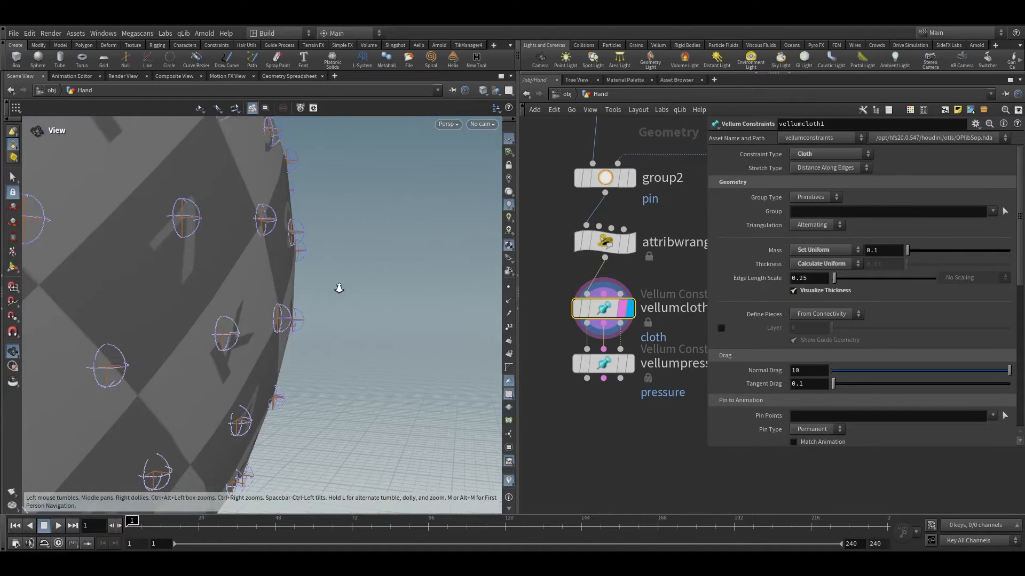
right_click_drag(339, 288, 293, 299)
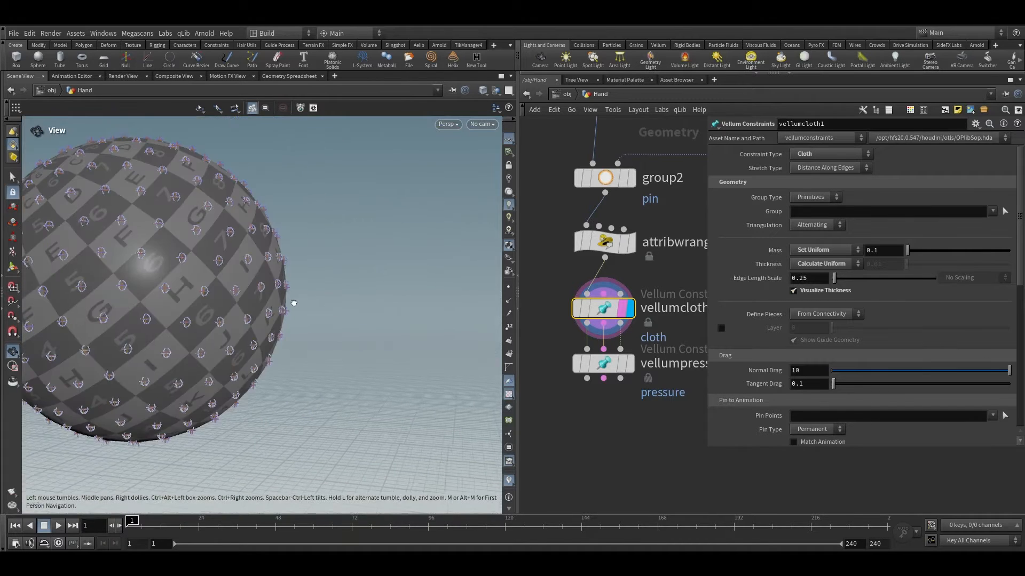
Step: Set the stretch stiffness to 7 with a multiplier of 10
scroll(779, 366, "down", 2)
scroll(765, 389, "down", 1)
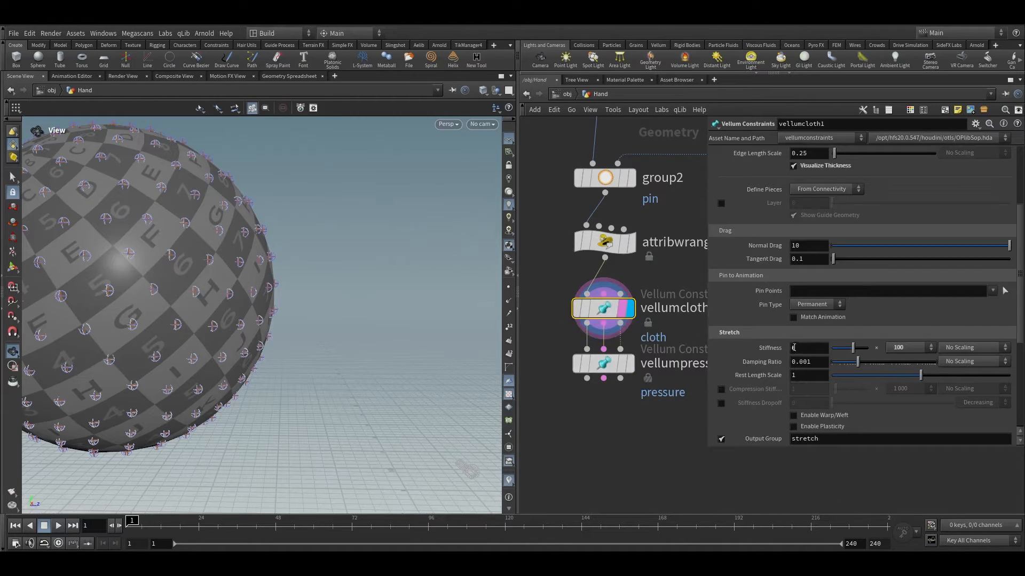
left_click(925, 349)
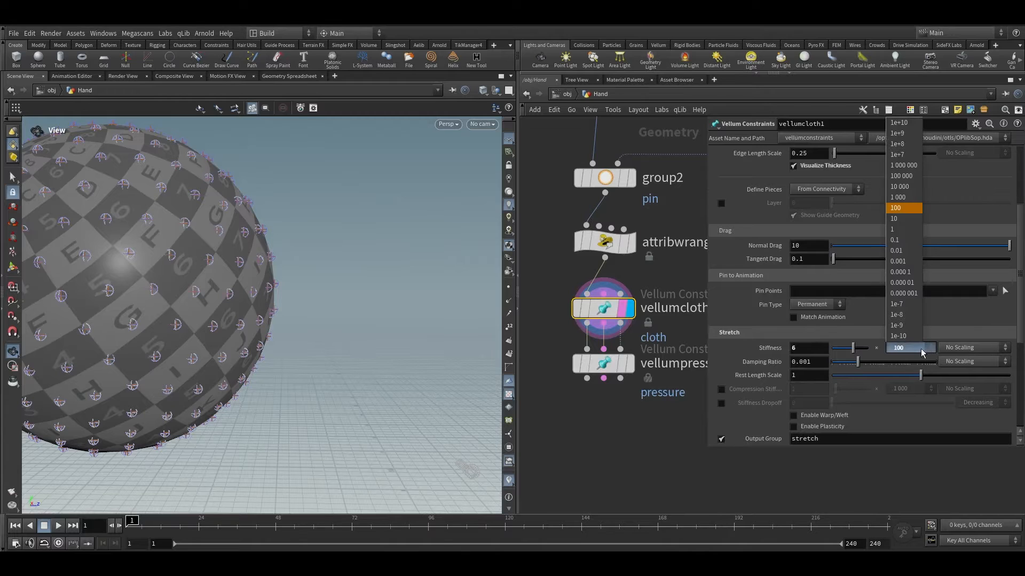
left_click(905, 224)
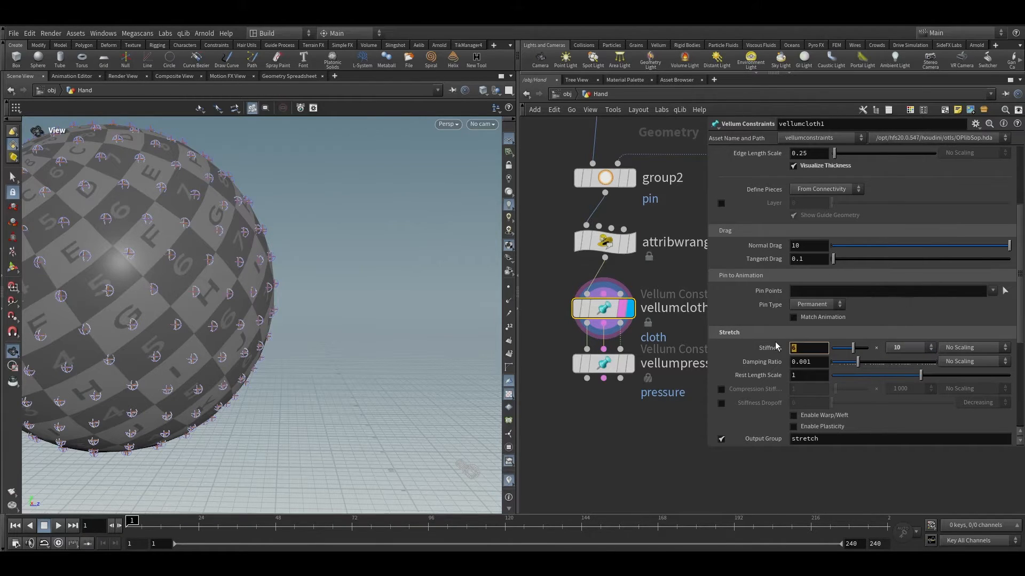
key("Return")
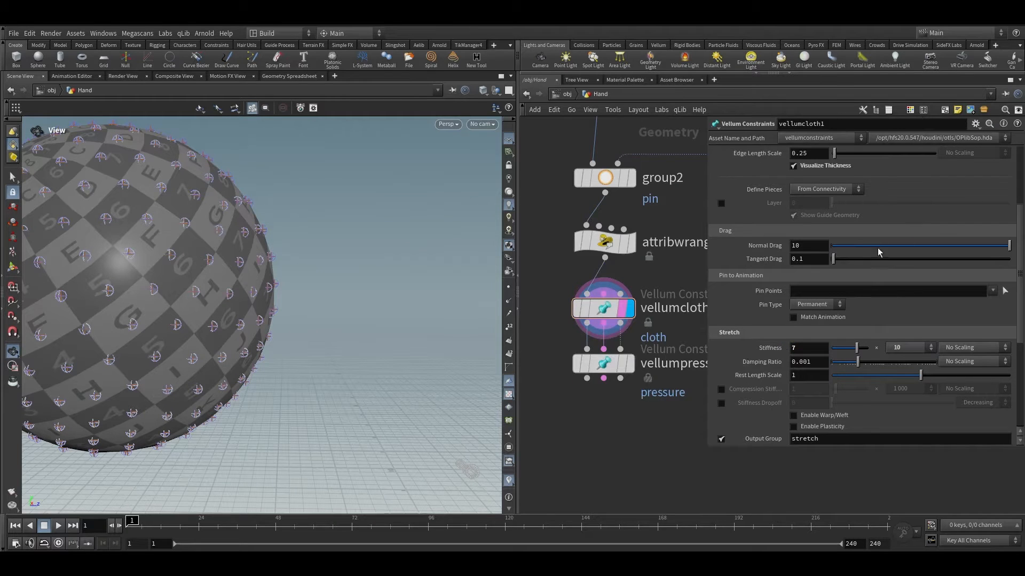
Step: Set the bend stiffness multiplier to 0.01
scroll(879, 252, "down", 3)
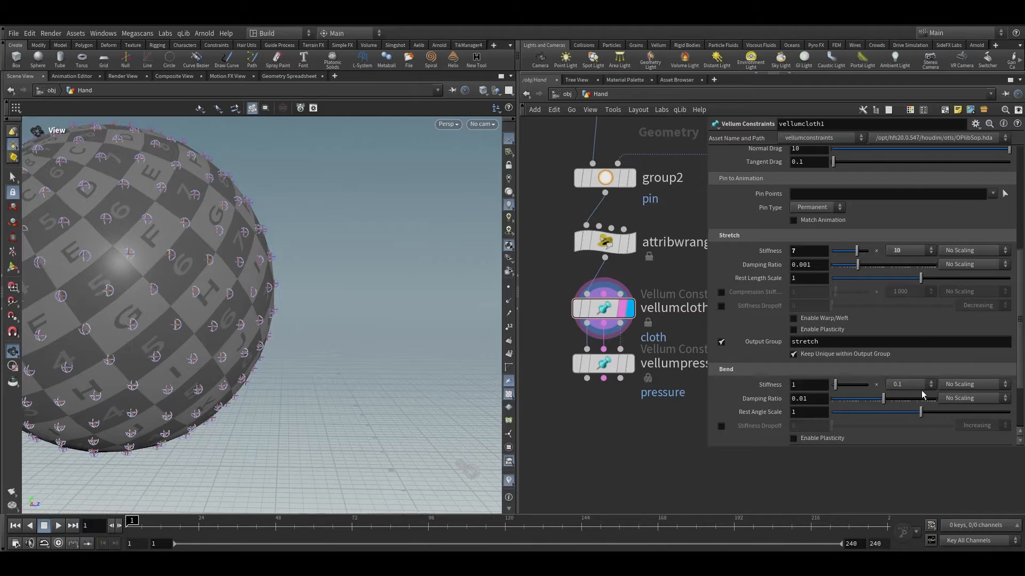
left_click(920, 385)
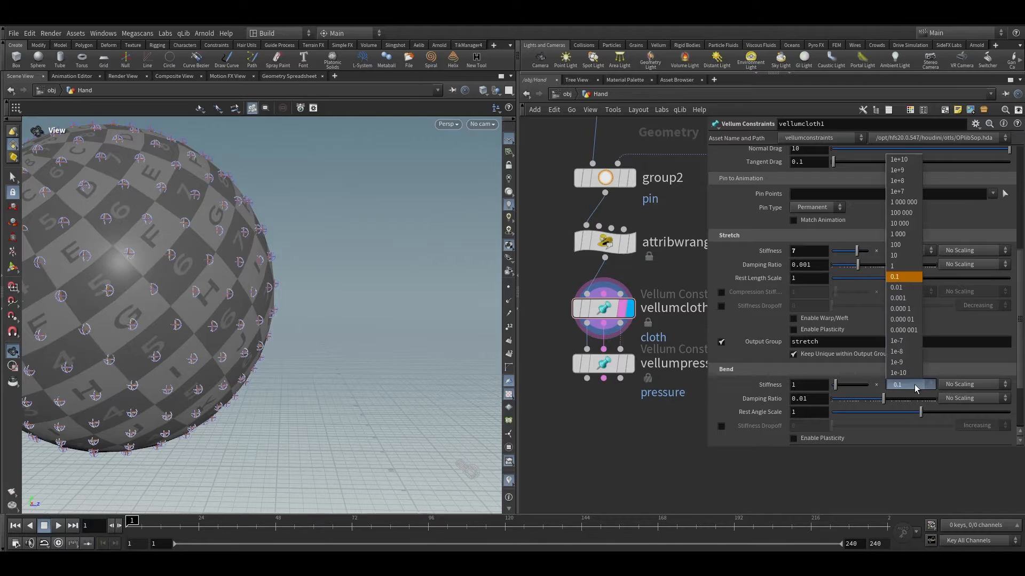
left_click(911, 292)
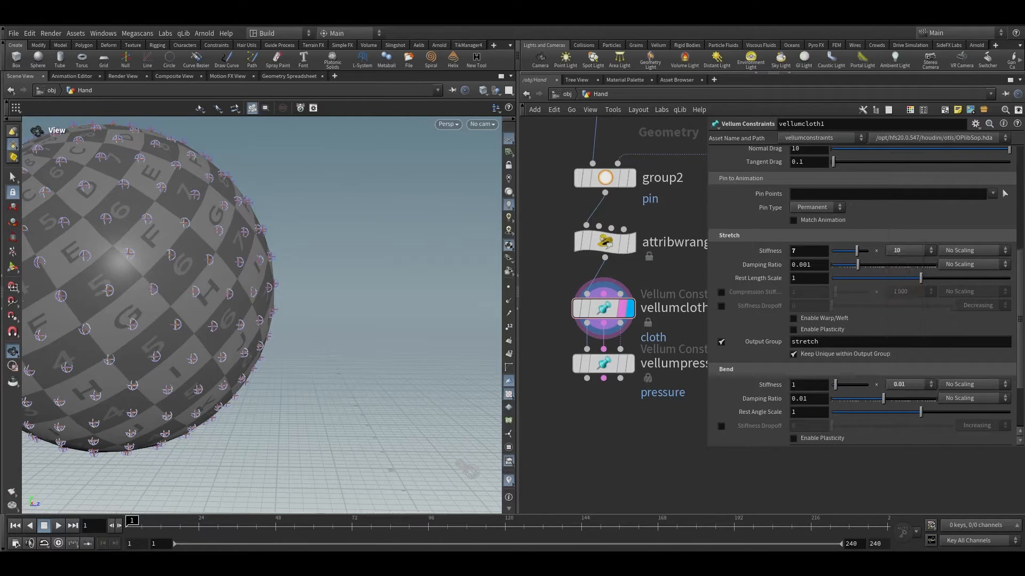
Step: Set the cloth's Pin Points to the pin group
scroll(763, 324, "up", 1)
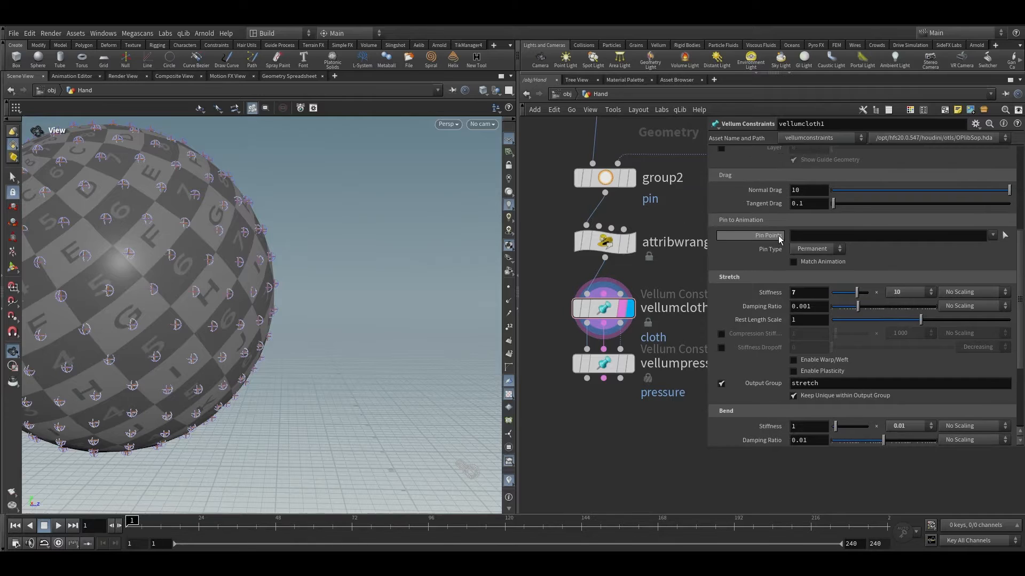
left_click(992, 235)
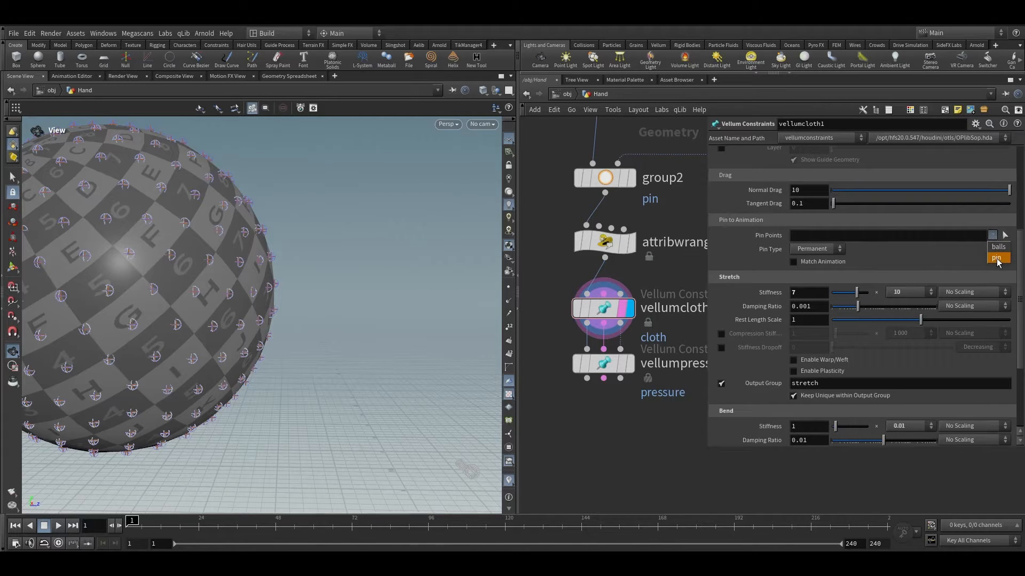
left_click(996, 258)
scroll(684, 351, "down", 3)
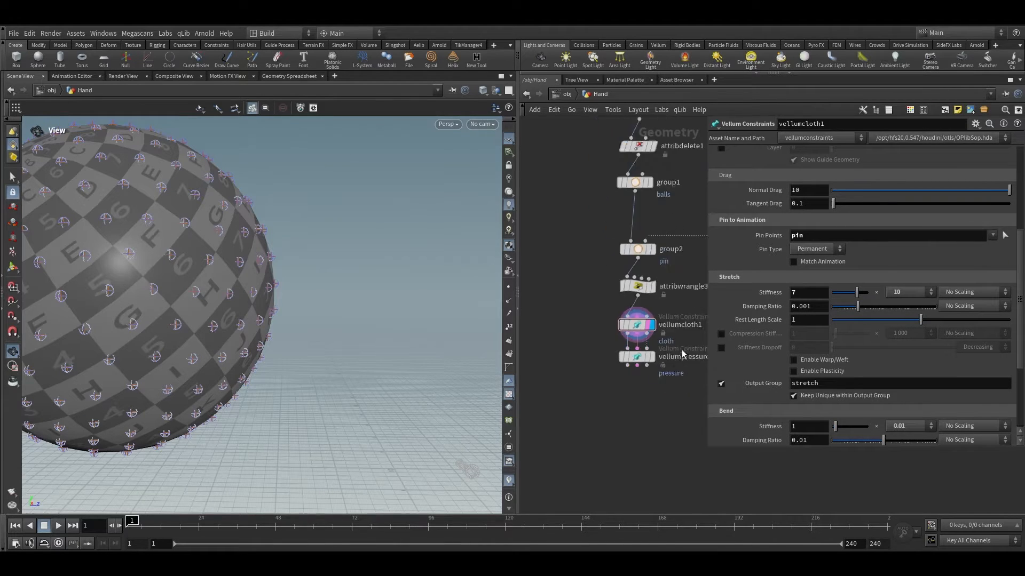
Step: Set the pressure constraint's stretch stiffness to 5 with a multiplier of 1000
middle_click_drag(683, 350, 676, 310)
scroll(676, 311, "up", 3)
mouse_move(630, 355)
left_click(630, 292)
left_click(604, 325)
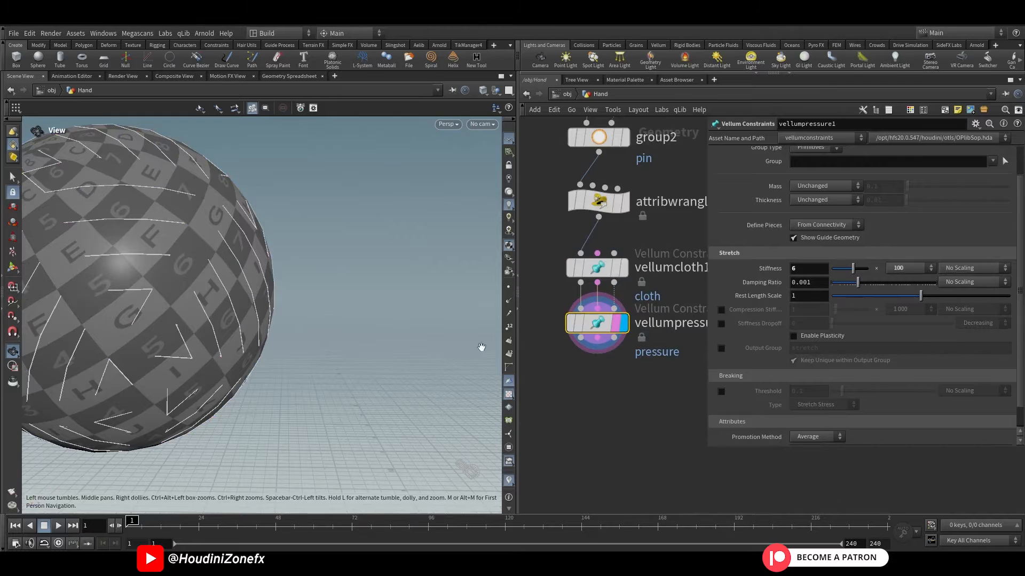
left_click(907, 267)
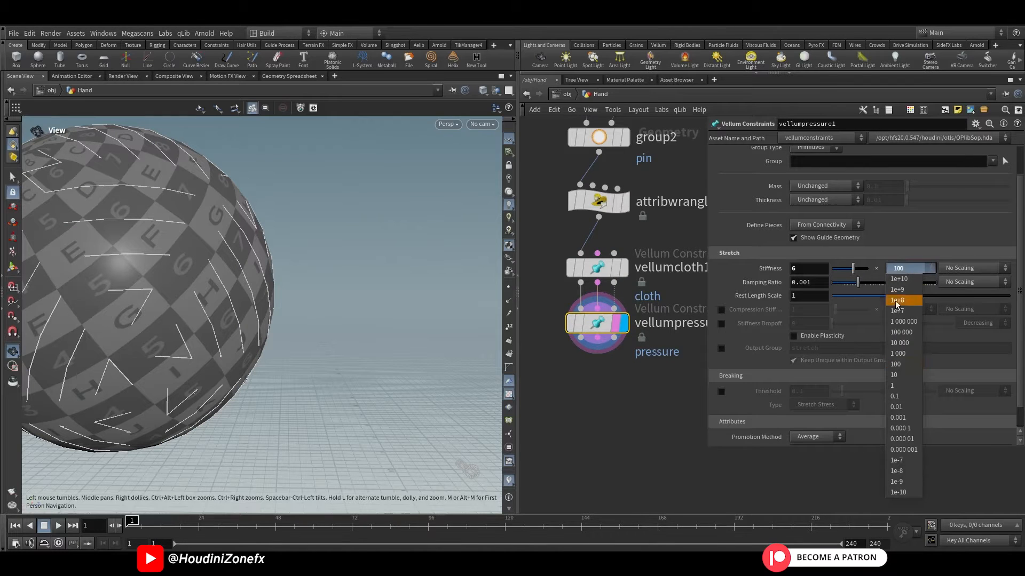
left_click(897, 355)
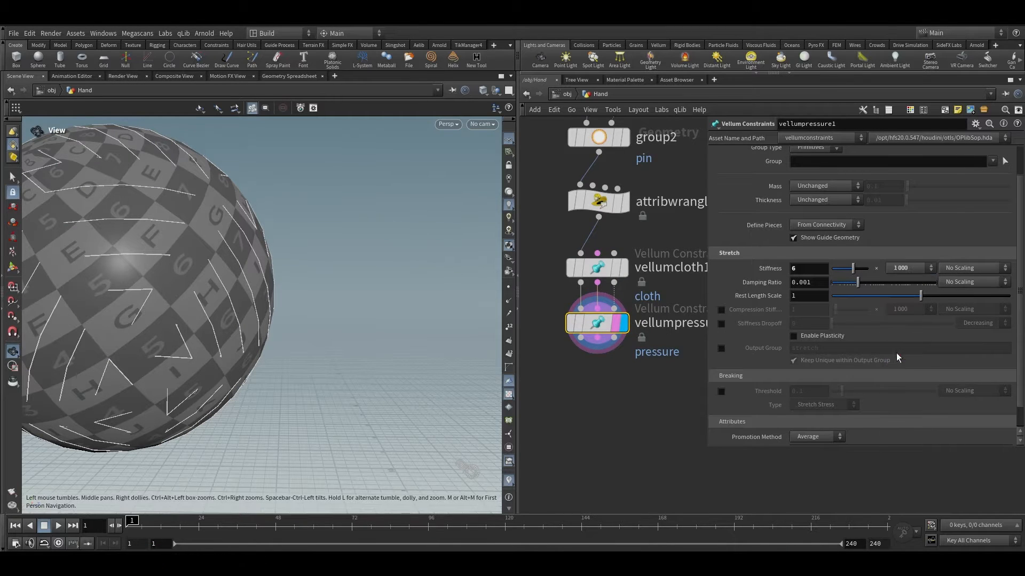
double_click(795, 268)
type("5")
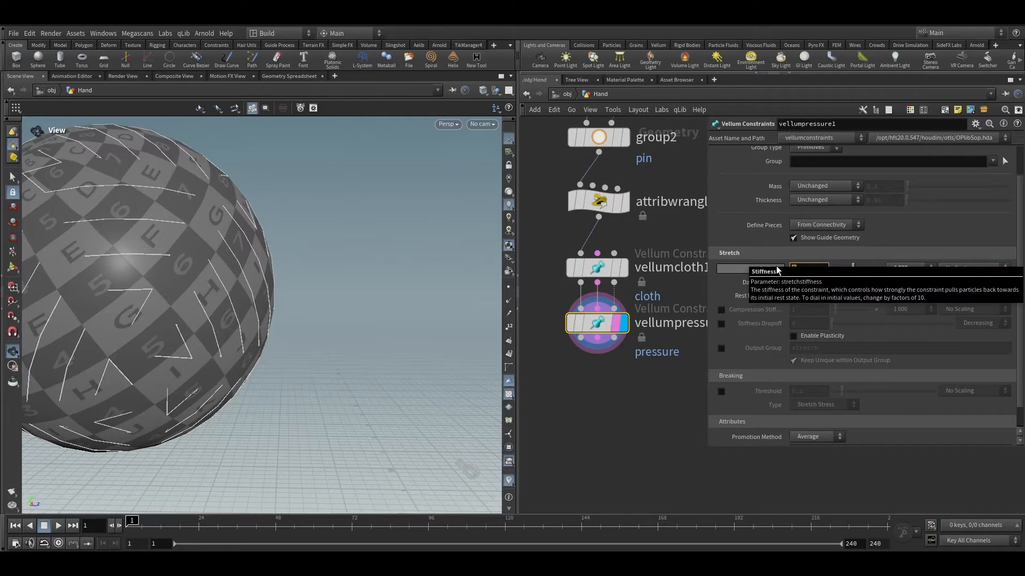
key("Return")
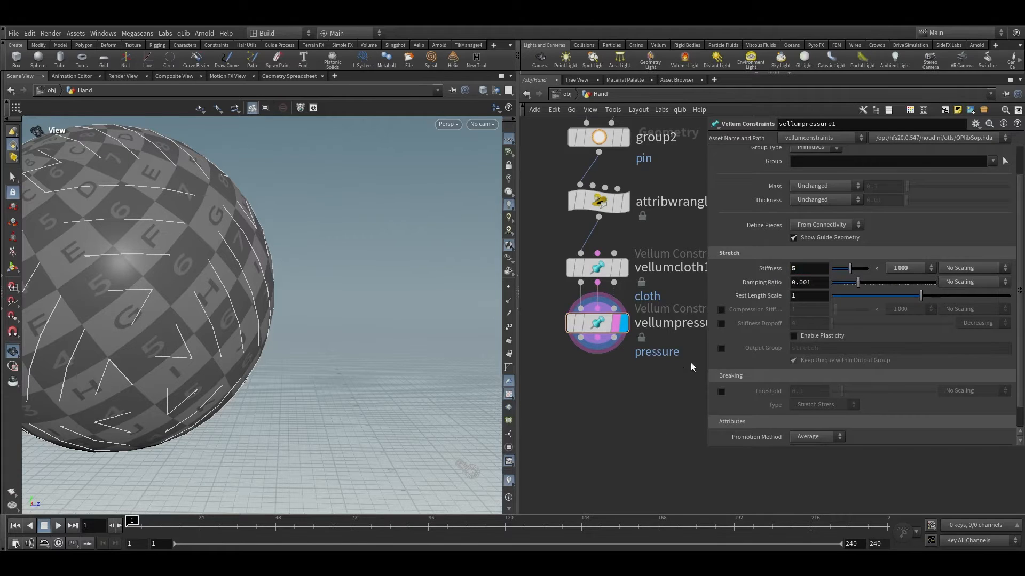
Step: Enable the pressure constraint's output group and name it pressure
left_click(722, 350)
left_click_drag(823, 350, 784, 355)
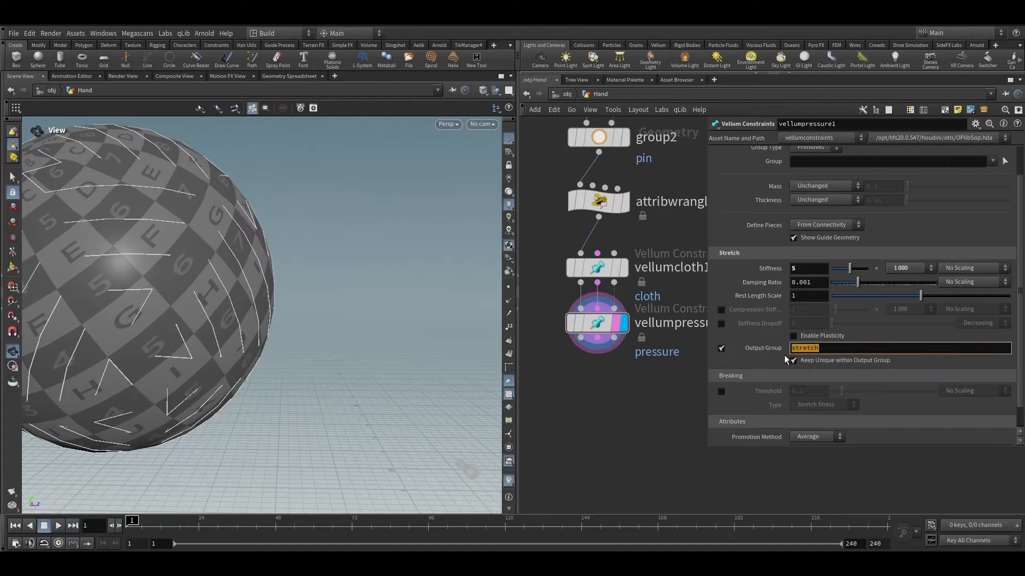
type("pressure")
key("Return")
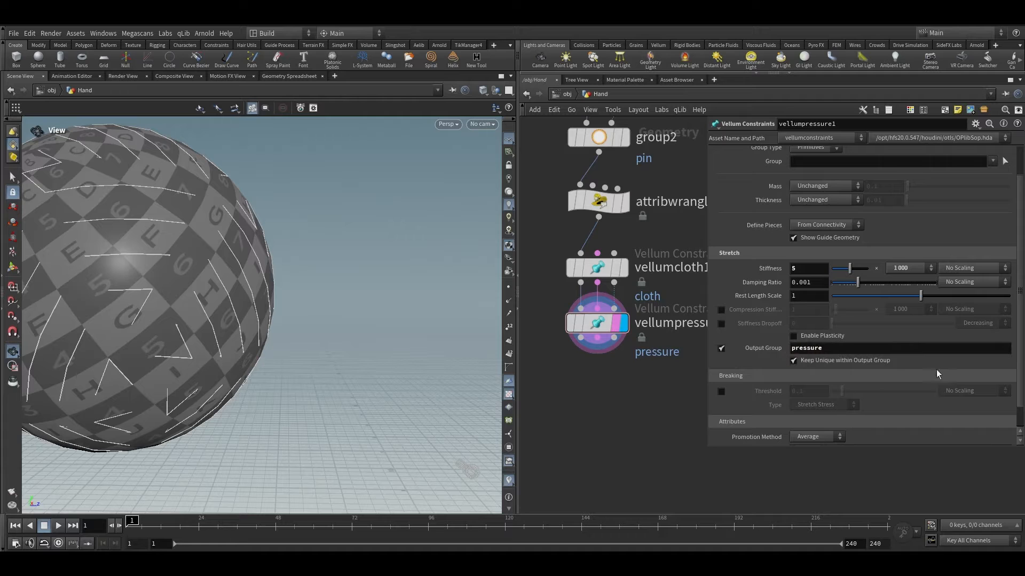
Step: Add a Vellum Pack node below the cloth and pressure constraint nodes
scroll(591, 379, "down", 3)
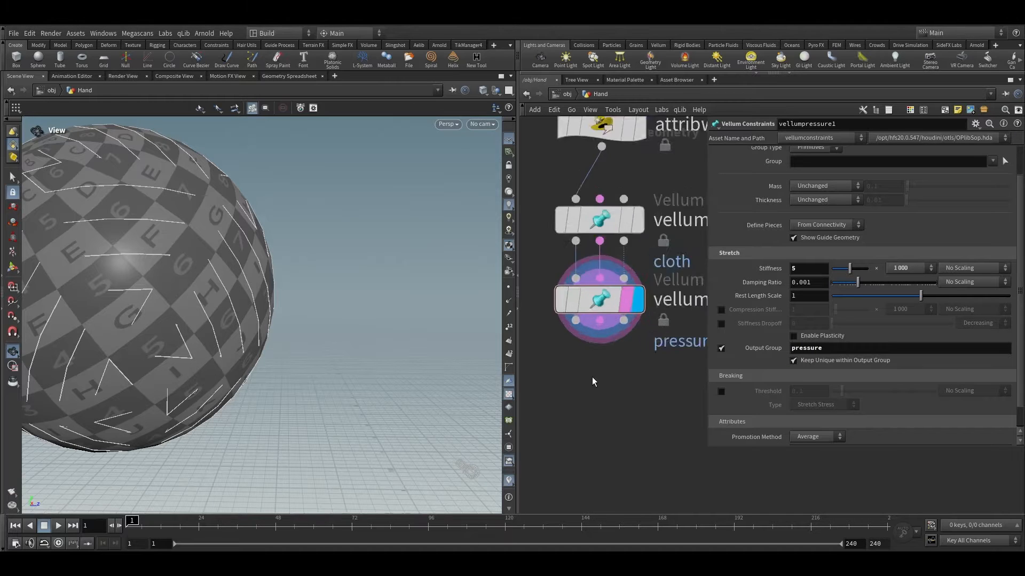
key("Tab")
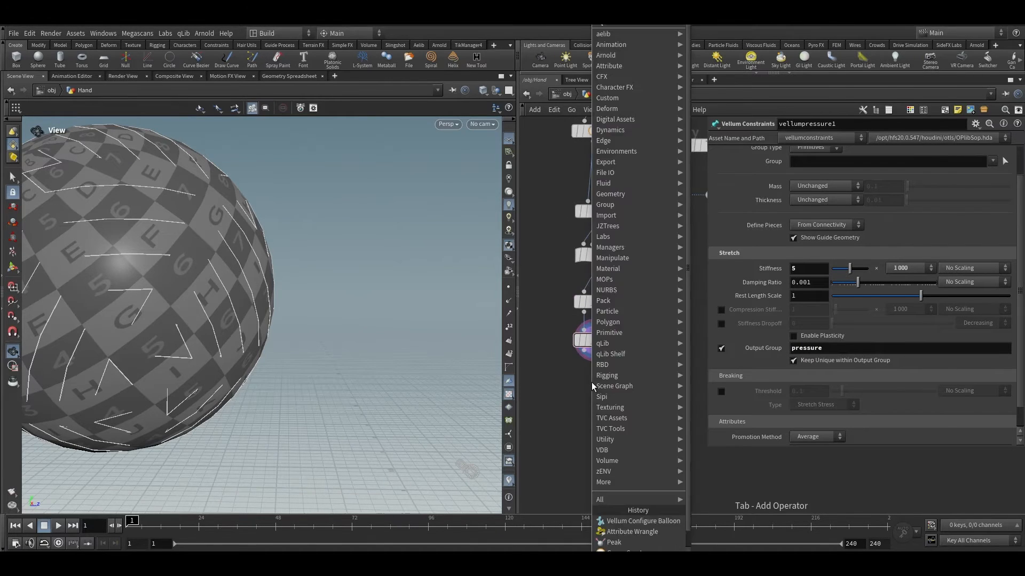
type("vellum p")
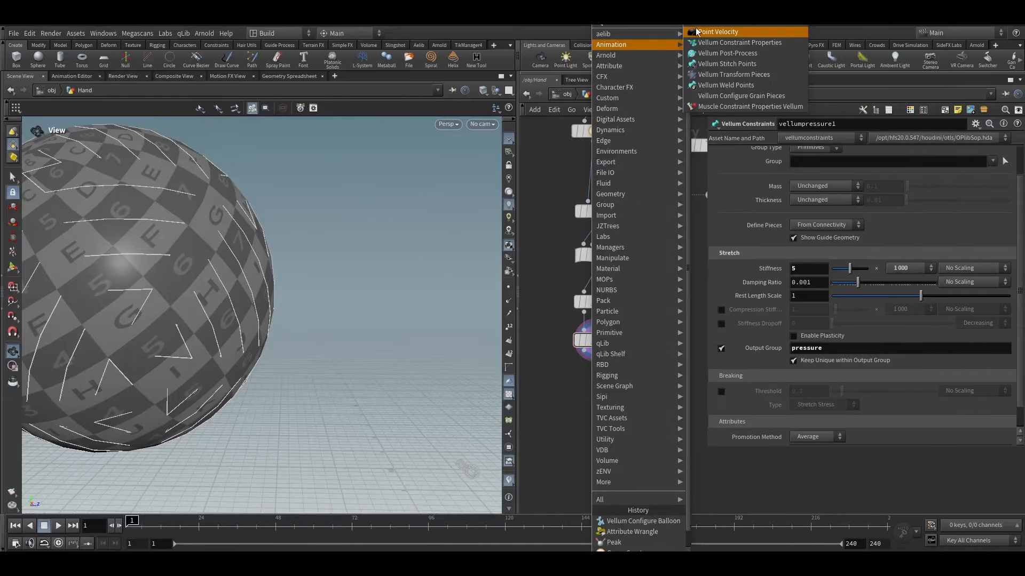
left_click(704, 32)
left_click(595, 406)
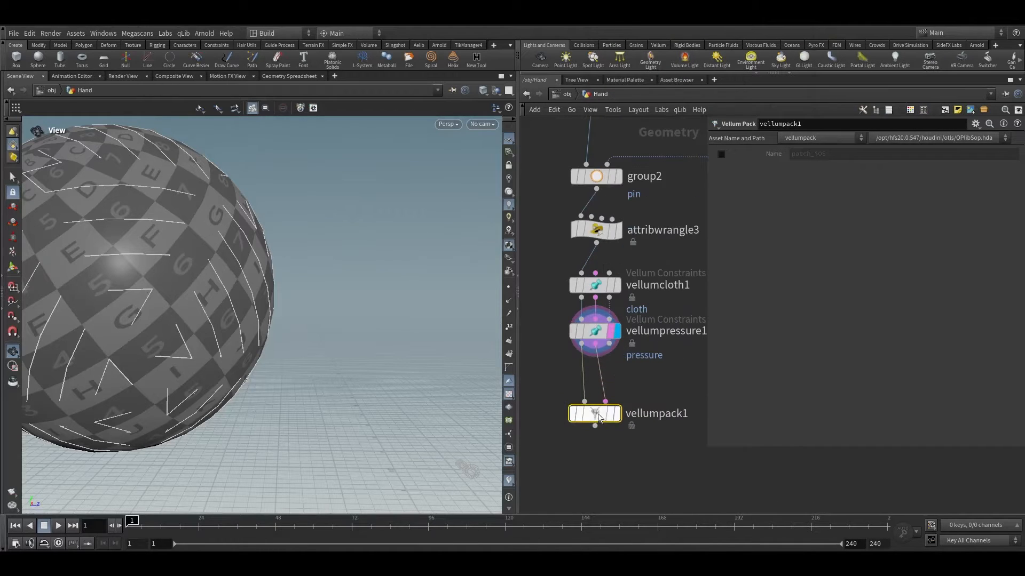
Step: Widen the viewport and switch its display color scheme to Dark
scroll(662, 400, "down", 3)
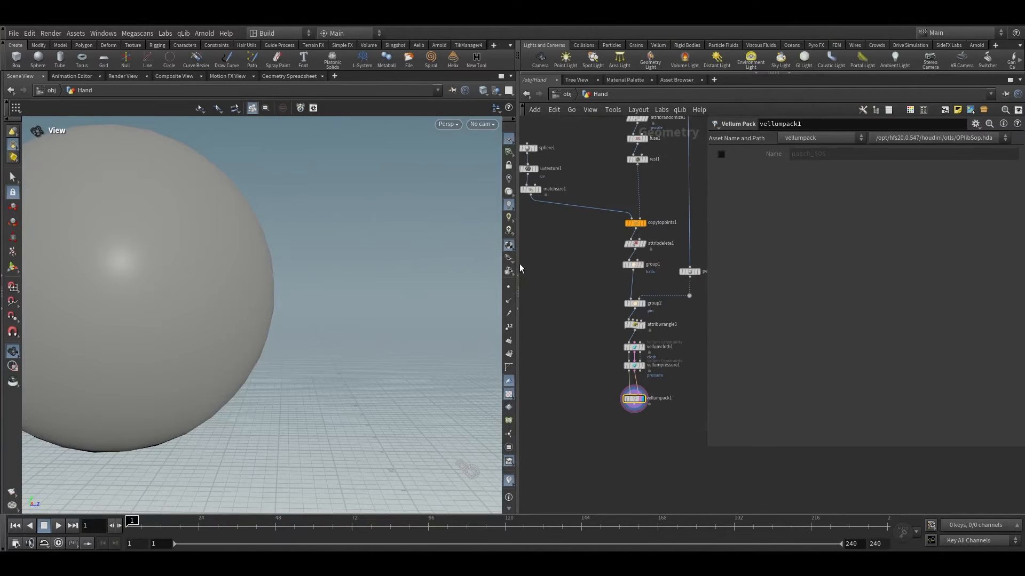
left_click_drag(517, 270, 465, 269)
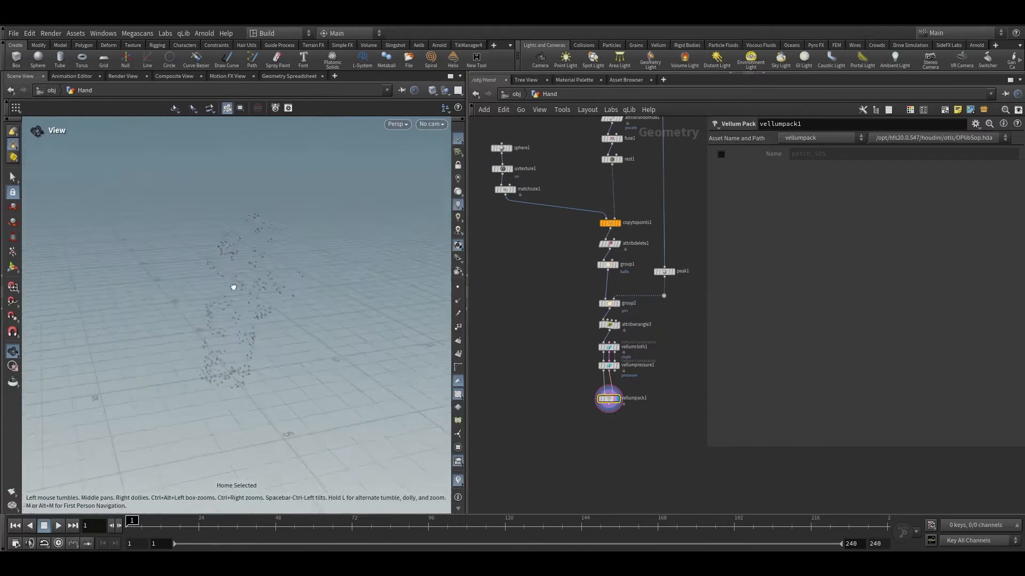
key("d")
left_click(289, 159)
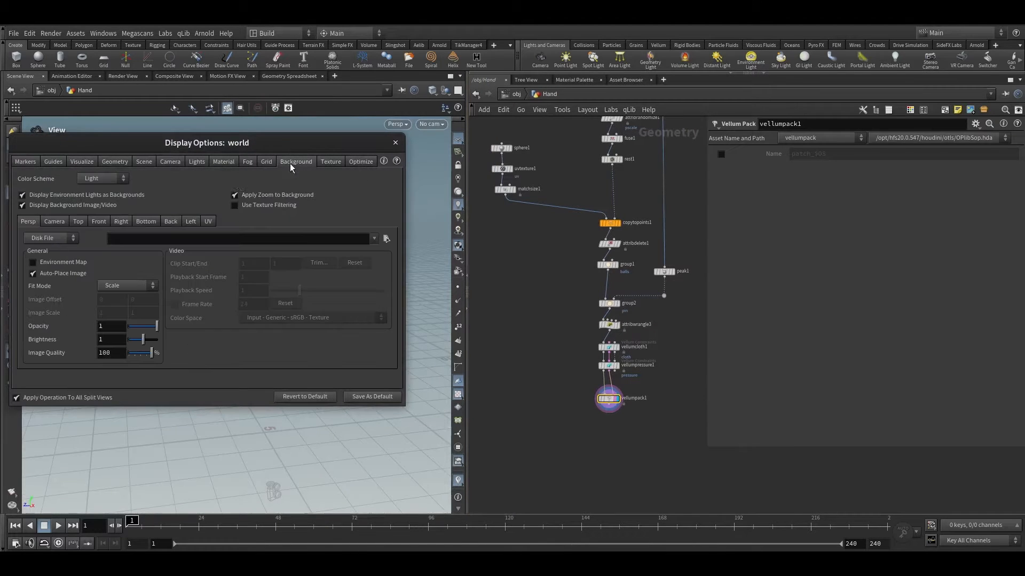
left_click(103, 178)
left_click(96, 183)
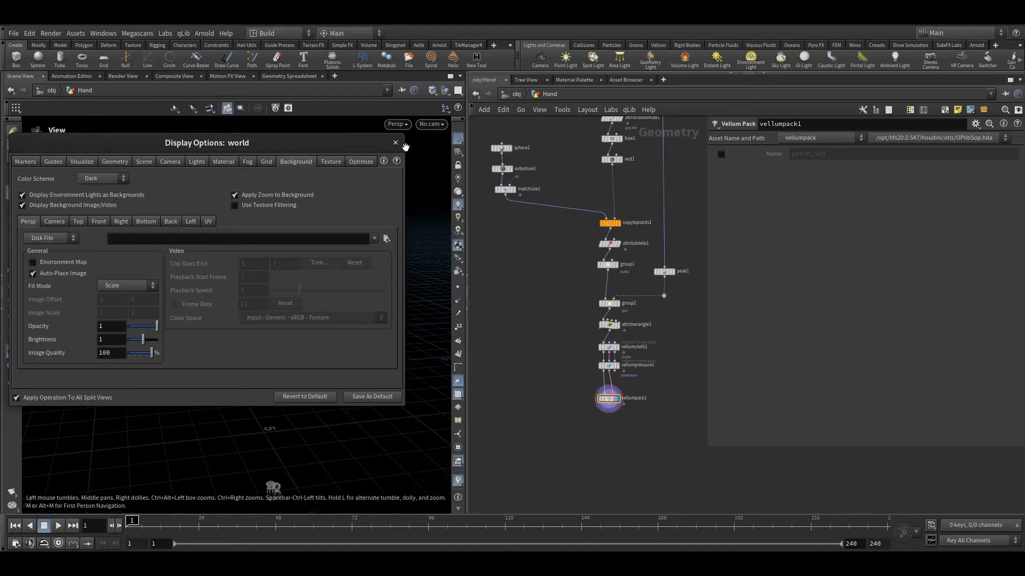
left_click(396, 142)
right_click(457, 140)
left_click(555, 357)
left_click(458, 140)
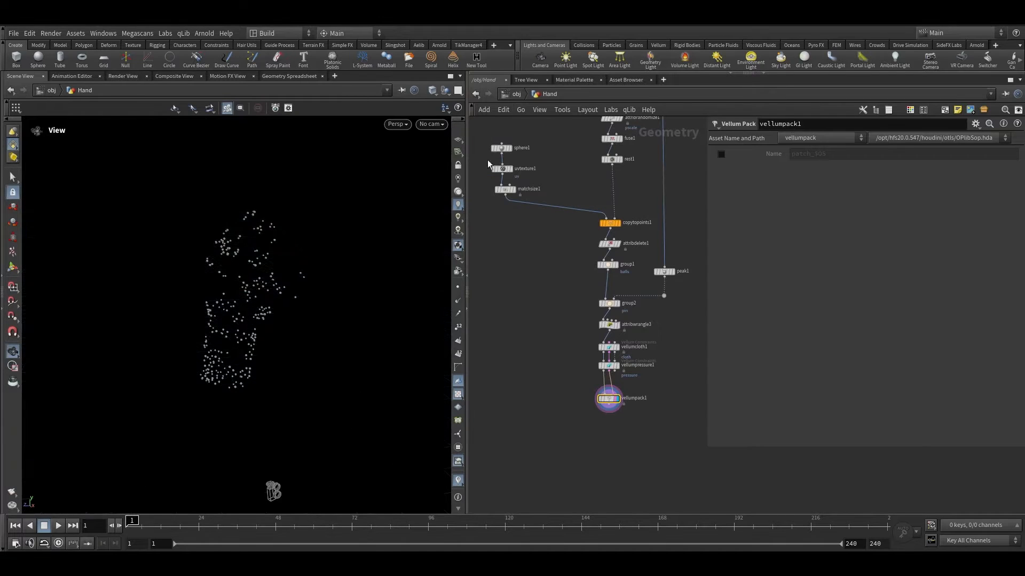
Step: Duplicate the scatter, two wrangles and enumerate nodes into a separate branch beside the main chain
scroll(618, 240, "down", 3)
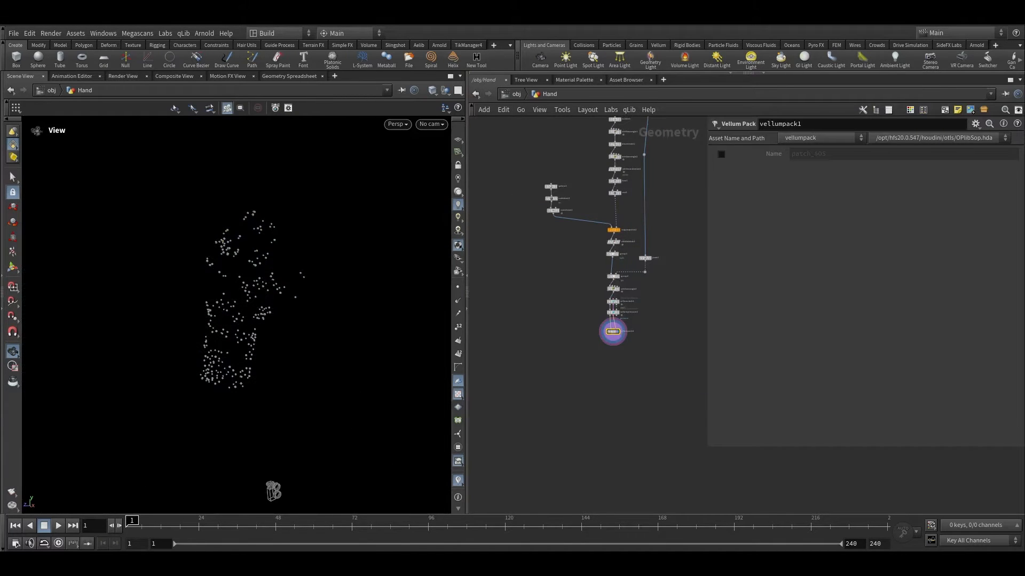
scroll(496, 227, "up", 6)
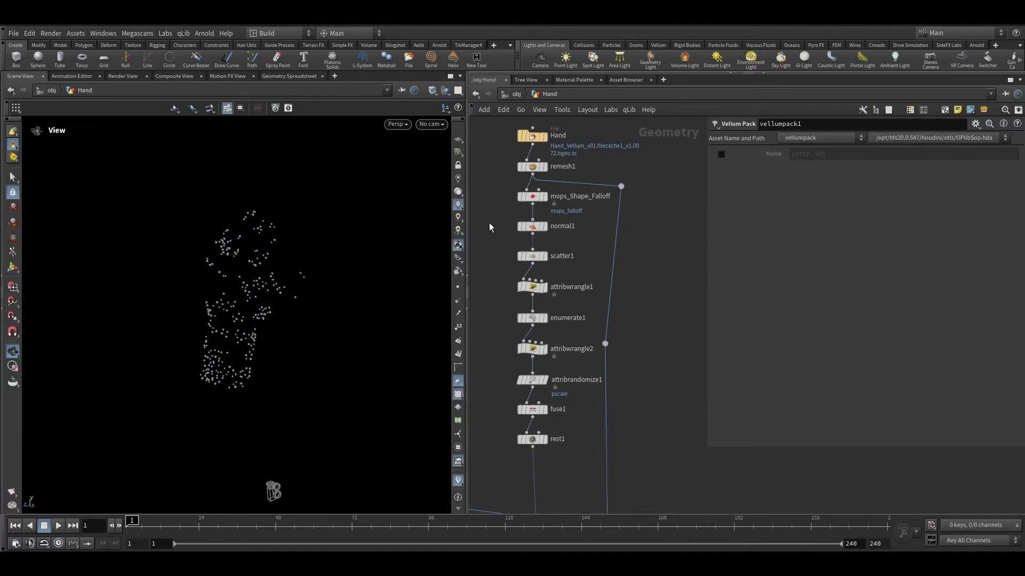
scroll(519, 248, "up", 1)
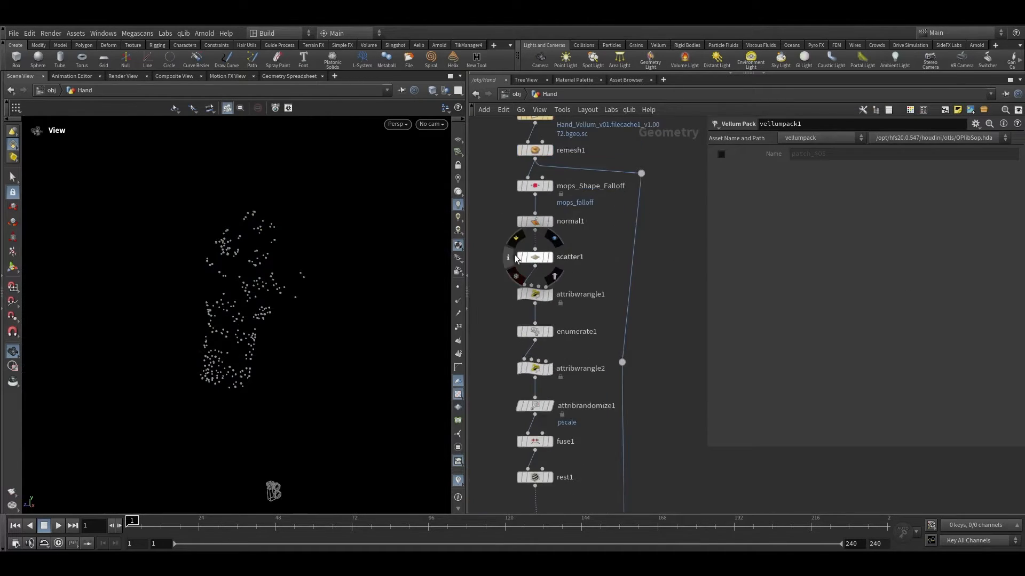
left_click_drag(501, 260, 573, 386)
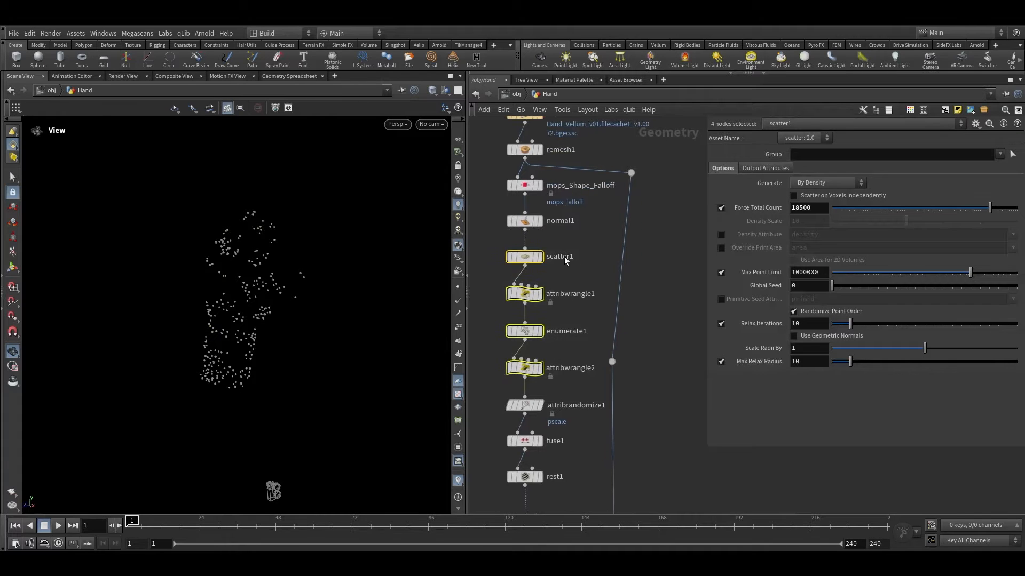
key("Escape")
scroll(563, 249, "down", 2)
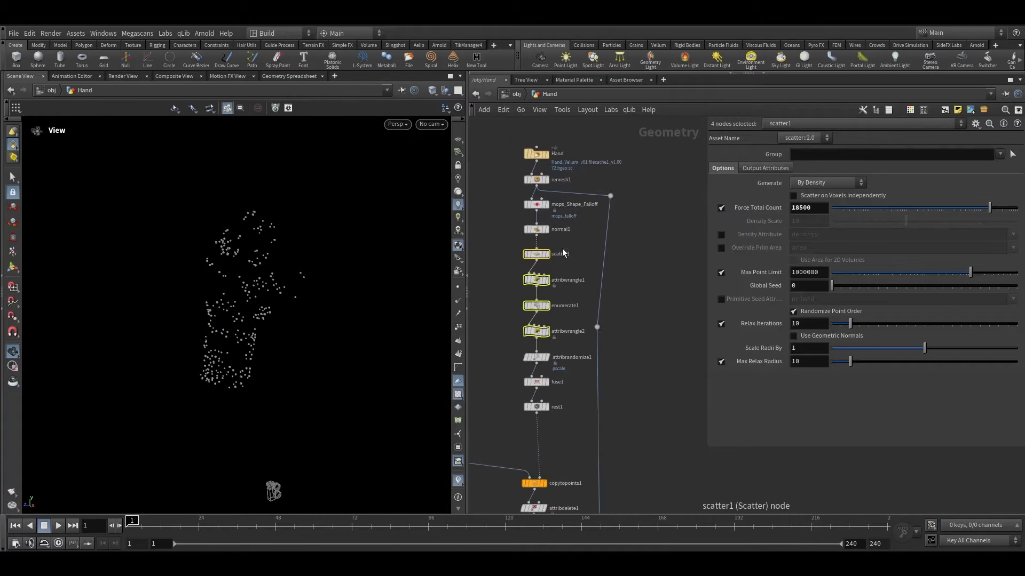
middle_click_drag(564, 251, 540, 249)
left_click_drag(531, 254, 681, 243, "alt")
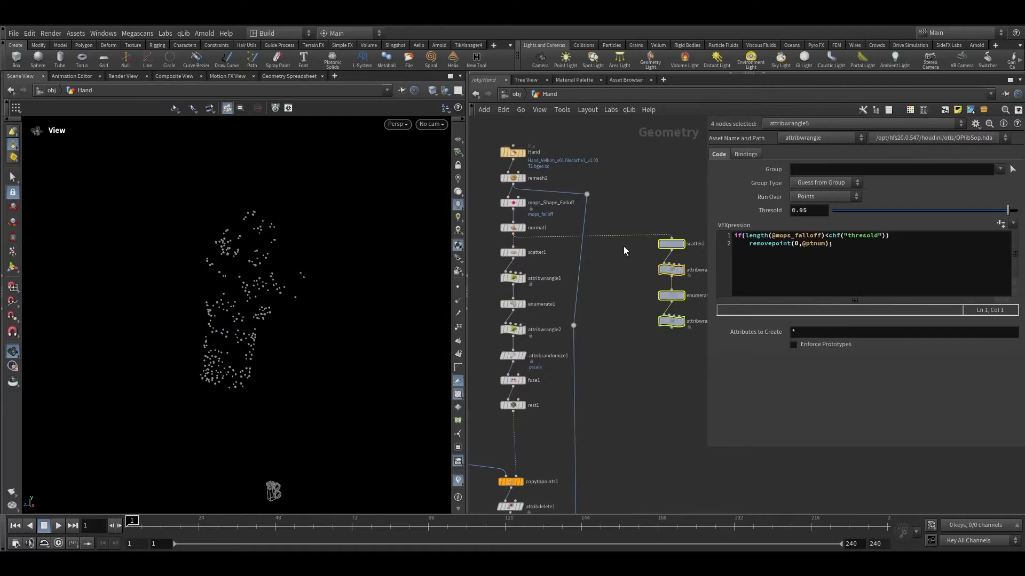
Step: Flip the copied falloff wrangle's comparison from less-than to greater-than so it removes points above the threshold
key("f")
left_click(602, 310)
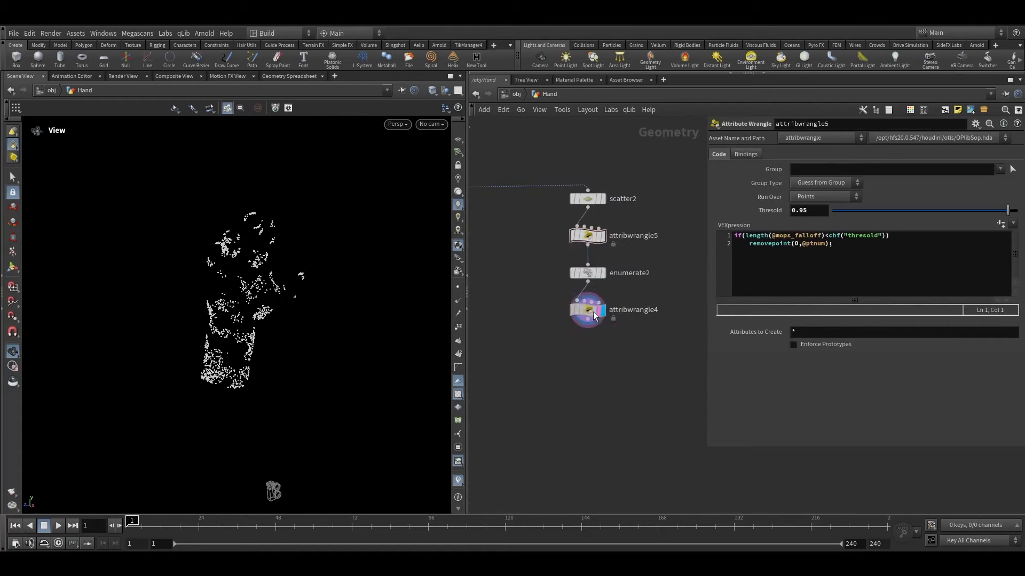
left_click(625, 275)
left_click(632, 237)
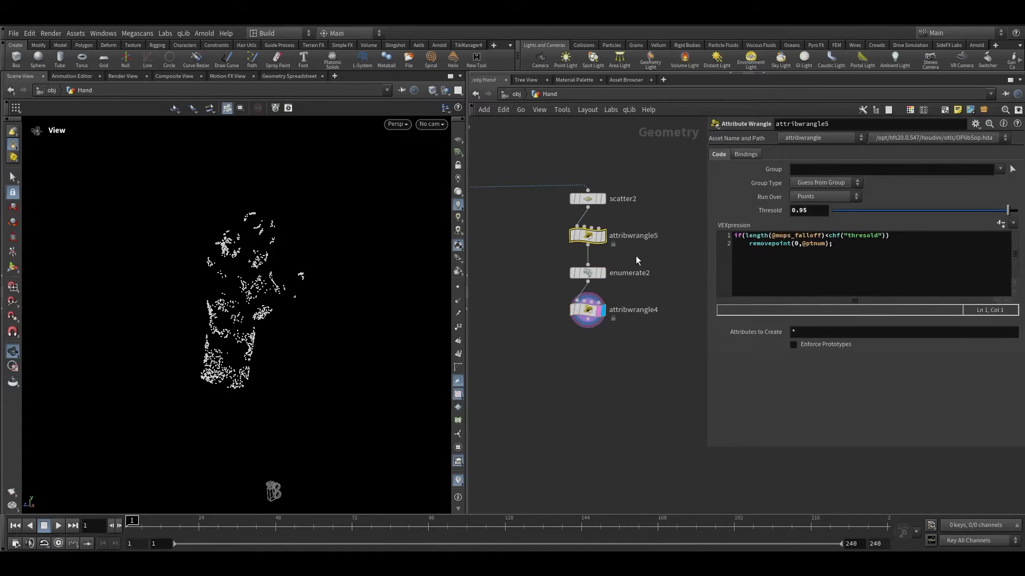
left_click(826, 237)
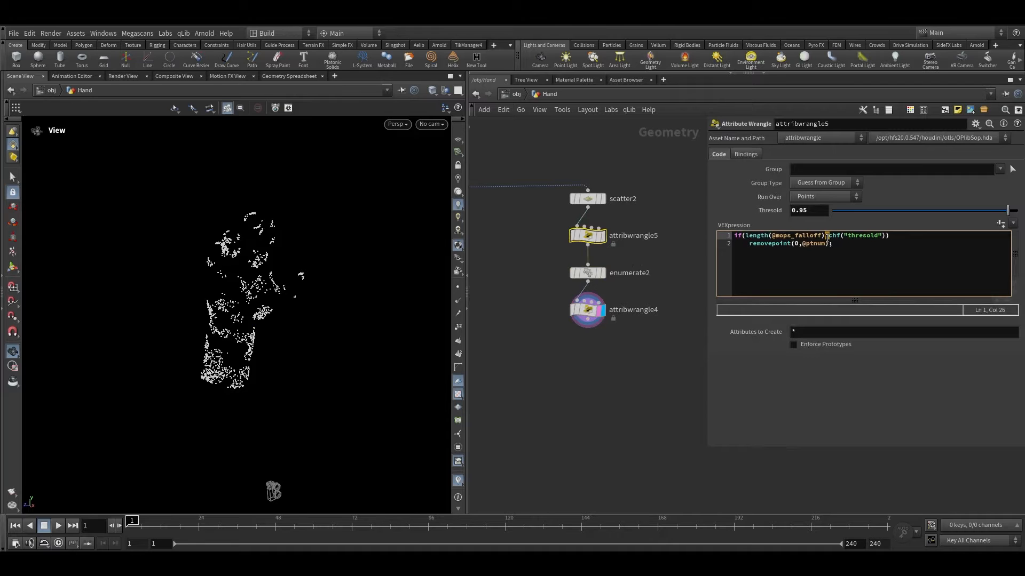
key("BackSpace")
type(">")
left_click(645, 399)
Step: Set the copied falloff wrangle's threshold to 0.9
scroll(254, 238, "up", 5)
left_click_drag(254, 238, 217, 229)
right_click_drag(217, 230, 357, 158)
left_click_drag(315, 187, 291, 231)
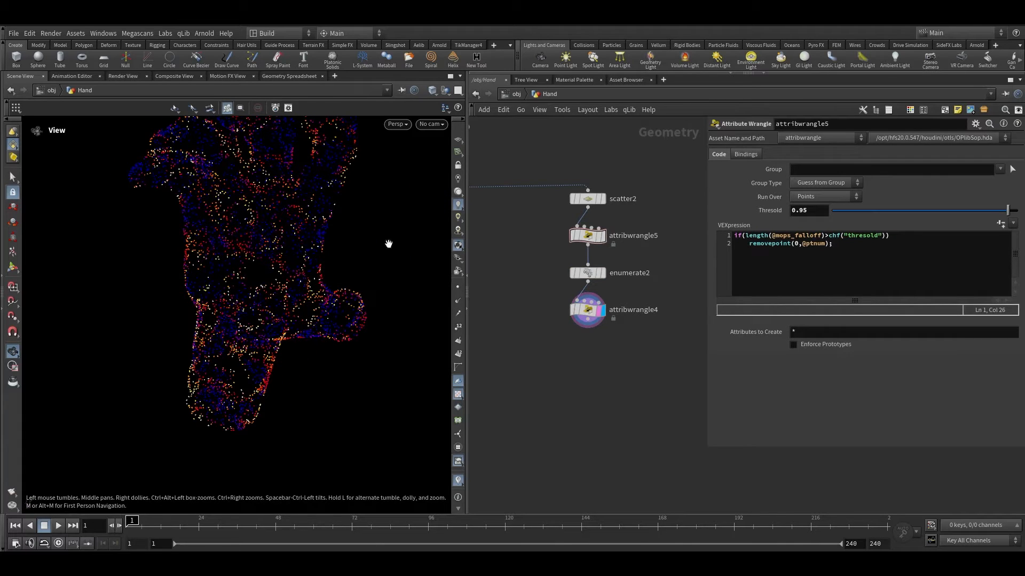
left_click(600, 243)
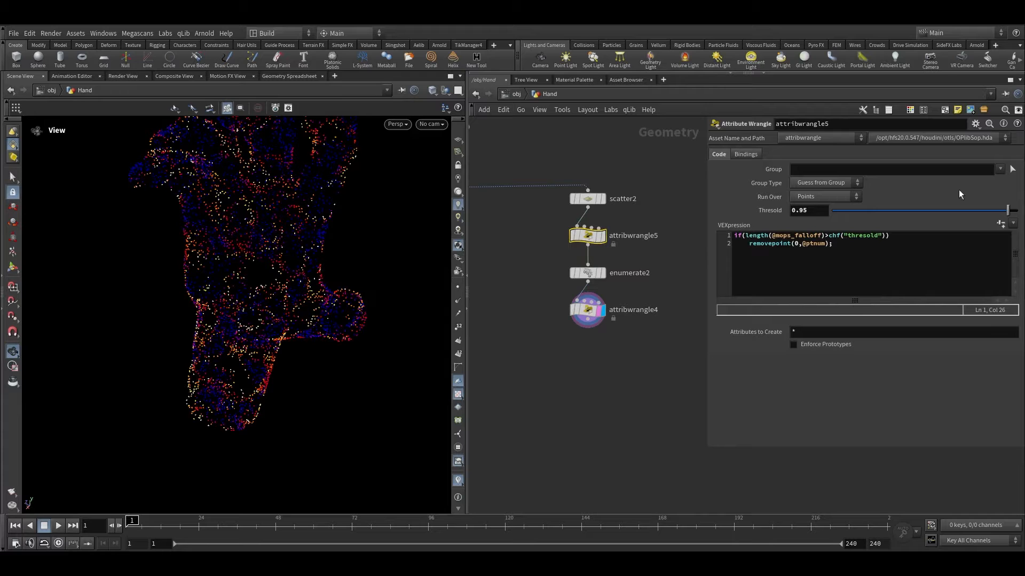
left_click_drag(802, 213, 814, 212)
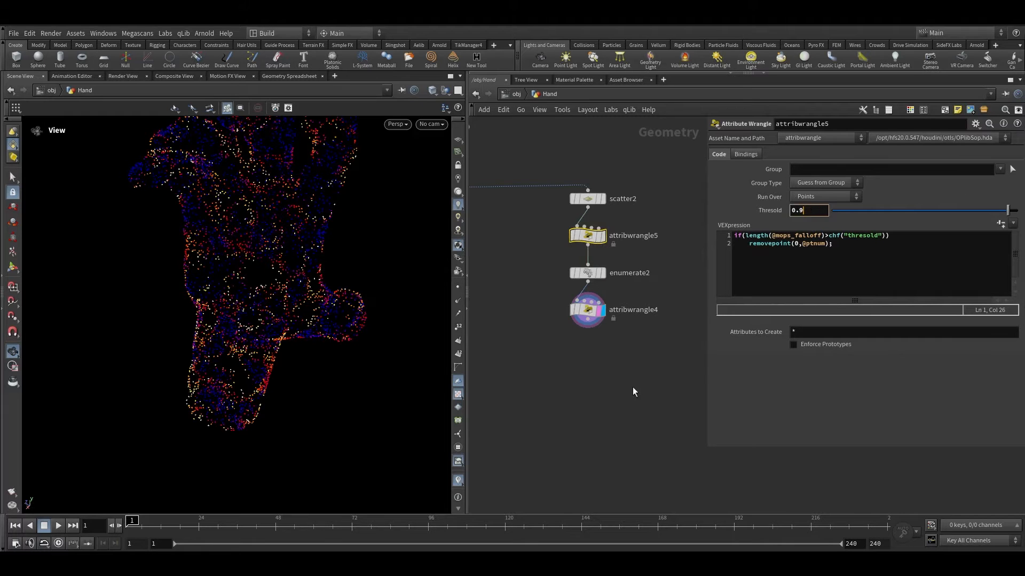
left_click(630, 400)
Step: Inspect the randomly culled point cloud of the new branch around the hand in the viewport
left_click_drag(288, 312, 313, 261)
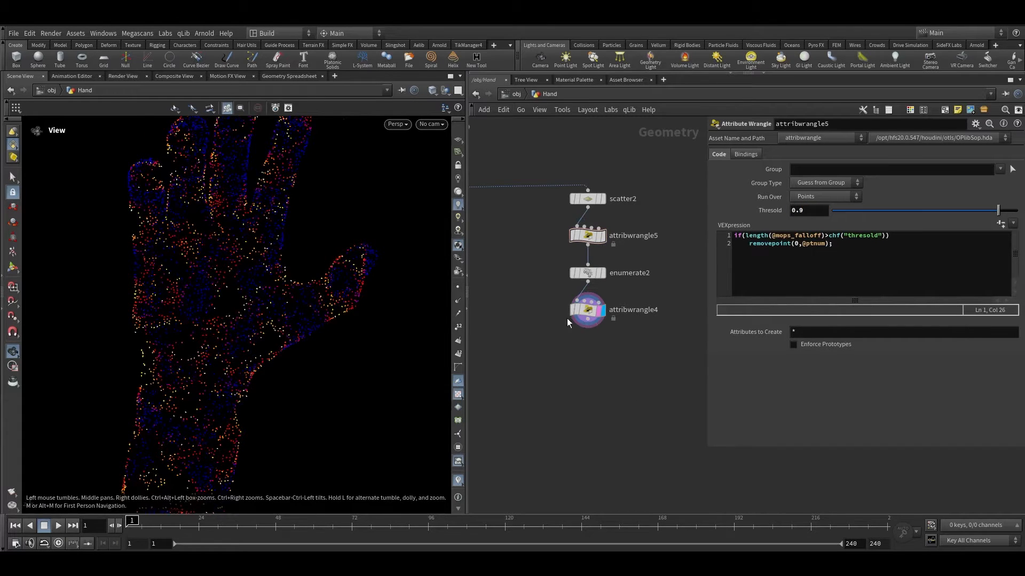
scroll(567, 318, "up", 2)
left_click(603, 308)
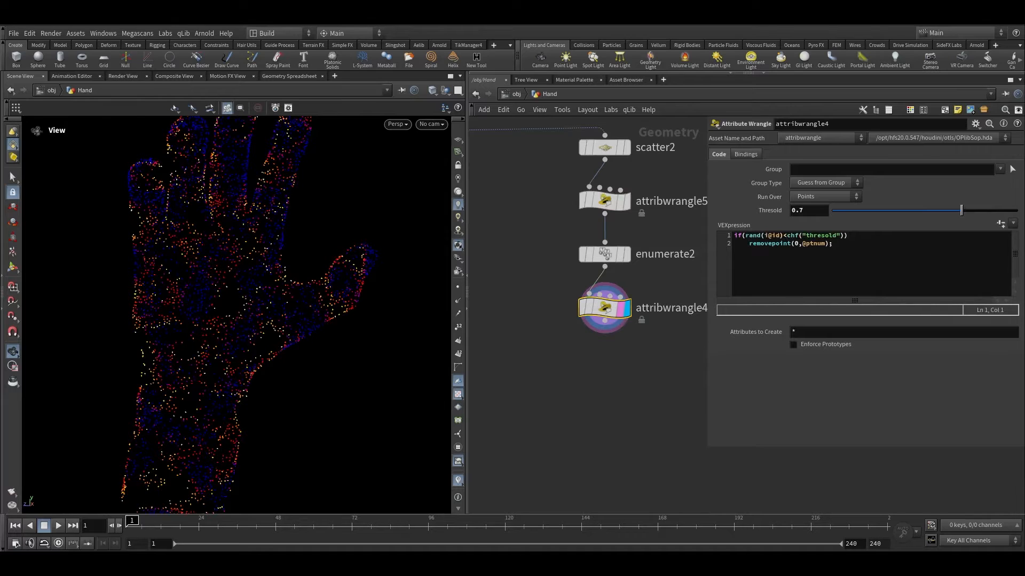
scroll(622, 313, "up", 2)
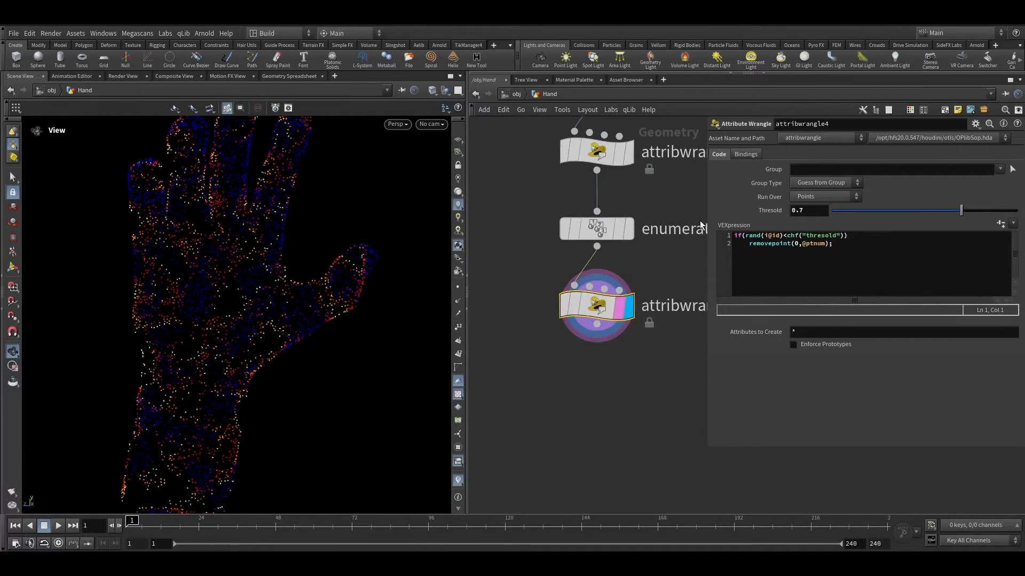
right_click_drag(240, 201, 192, 279)
left_click_drag(192, 279, 230, 286)
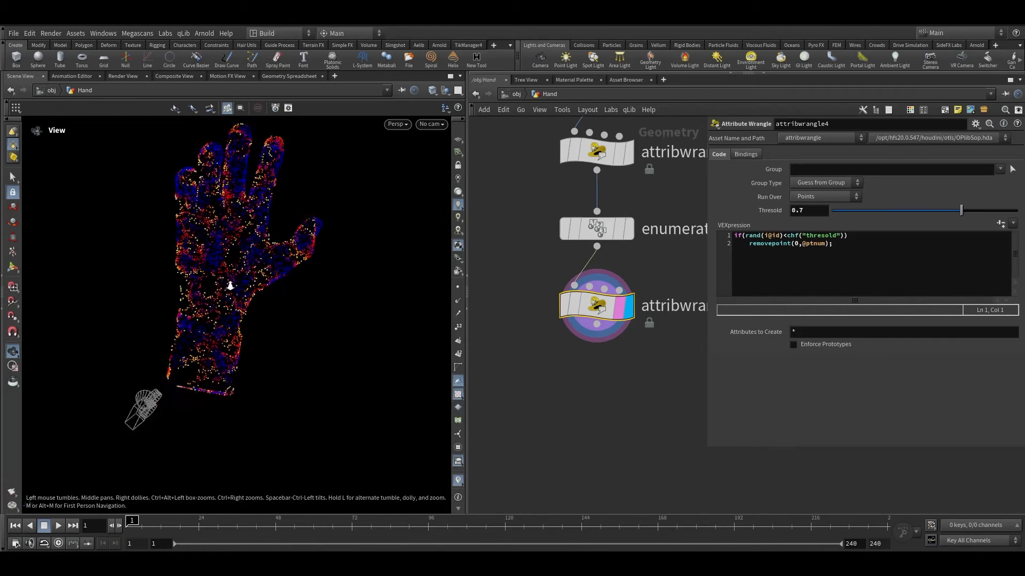
scroll(230, 286, "up", 5)
scroll(629, 368, "up", 2)
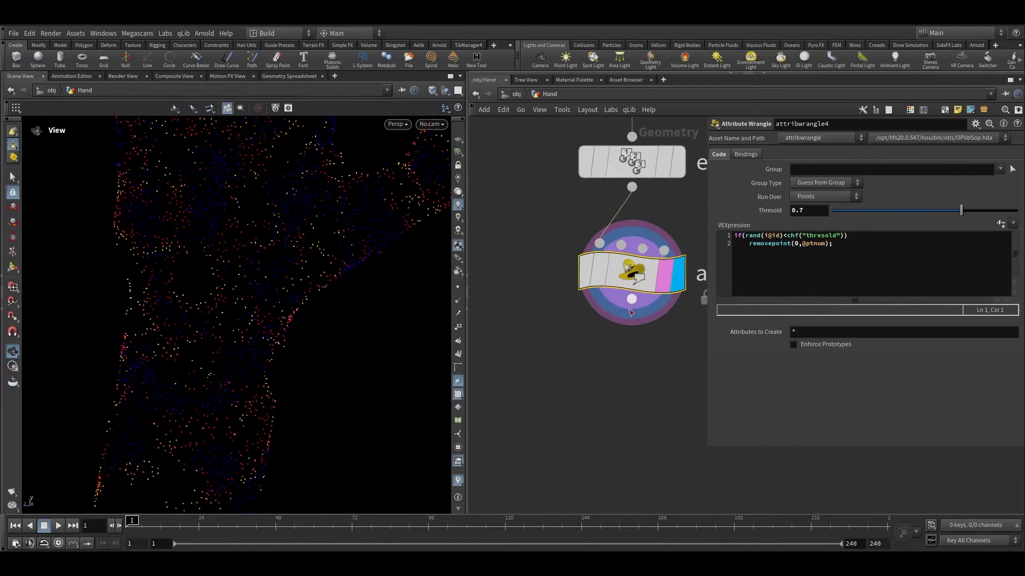
Step: Add a Rest Position node below the random-culling wrangle of the new branch
key("Tab")
key("Escape")
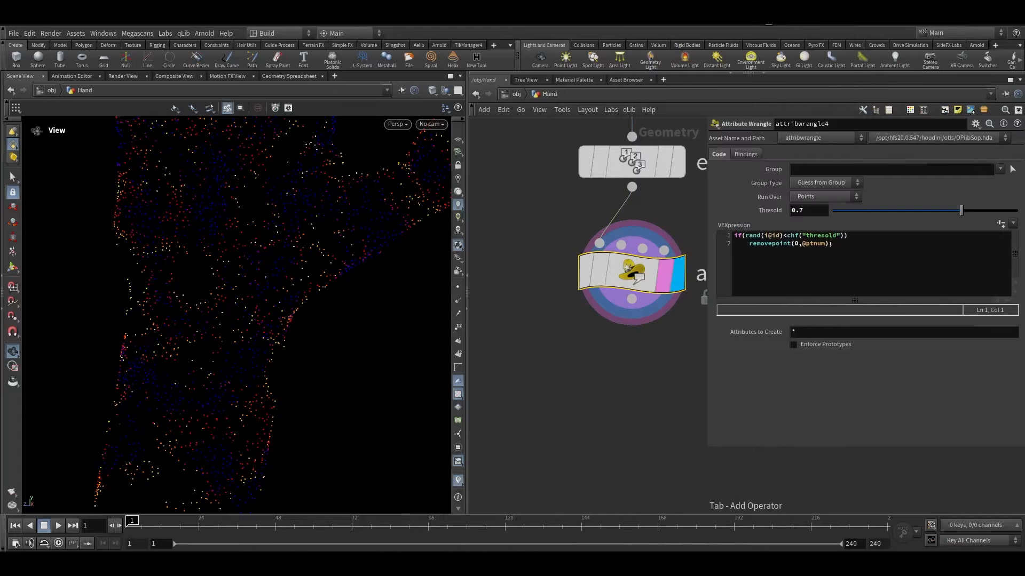
key("Tab")
type("res")
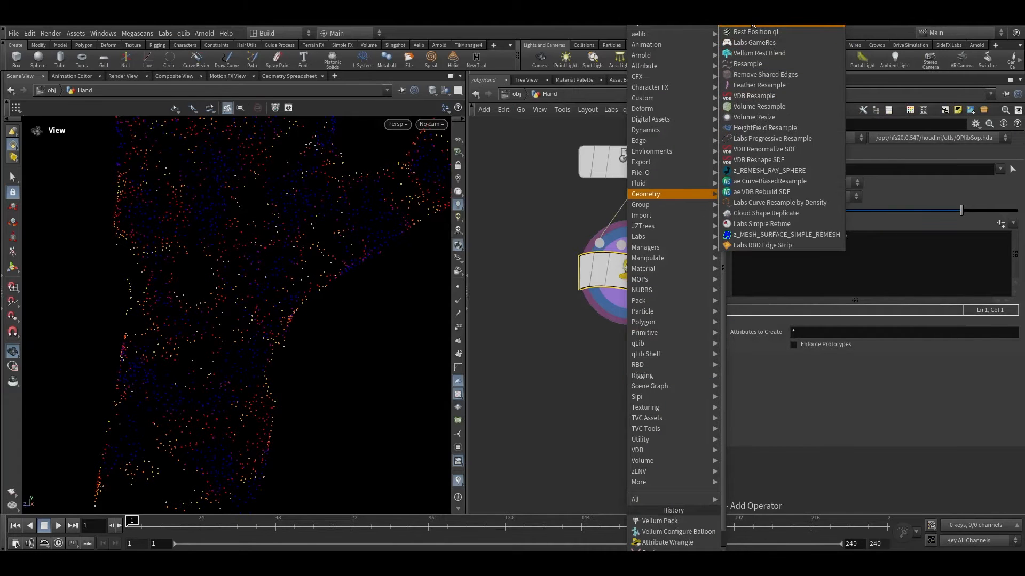
left_click(749, 26)
left_click(626, 383)
left_click(673, 385)
left_click(659, 387)
key("space+g")
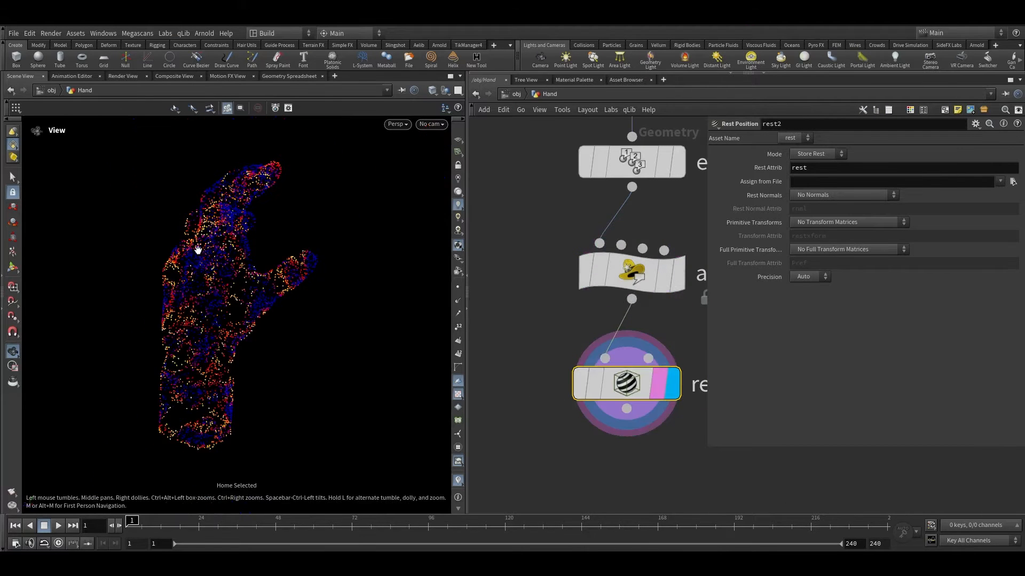
left_click_drag(217, 290, 200, 284)
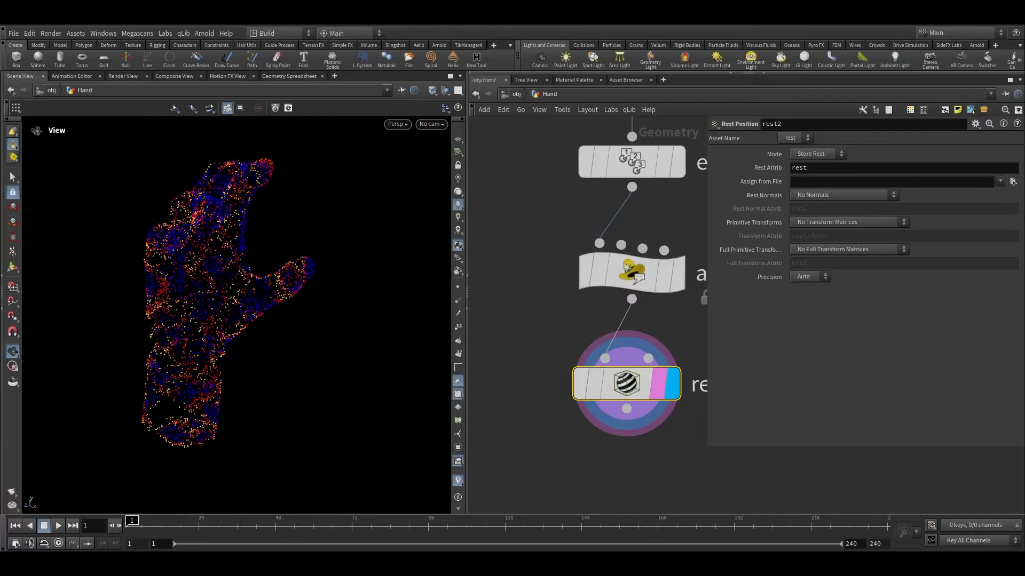
middle_click_drag(589, 465, 530, 284)
scroll(534, 299, "down", 3)
left_click(554, 263)
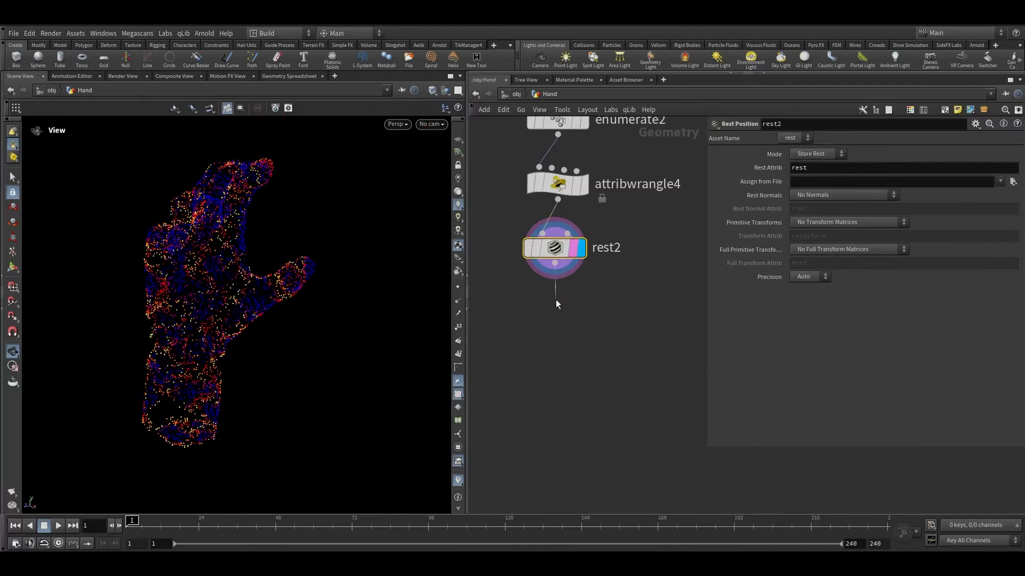
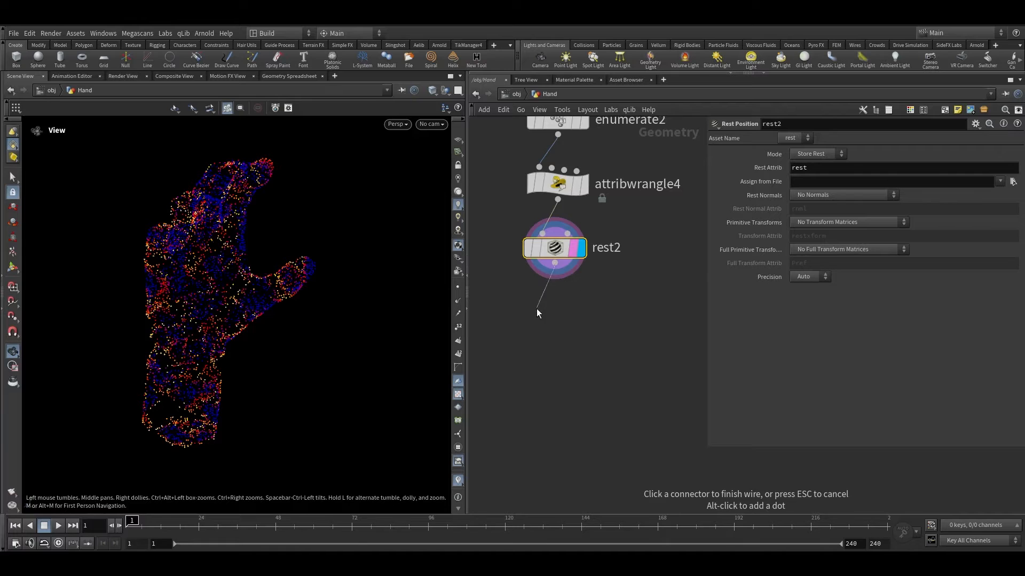
Step: Add an Attribute Wrangle below the Rest Position node and load its Grow Hairs code preset
left_click(552, 319)
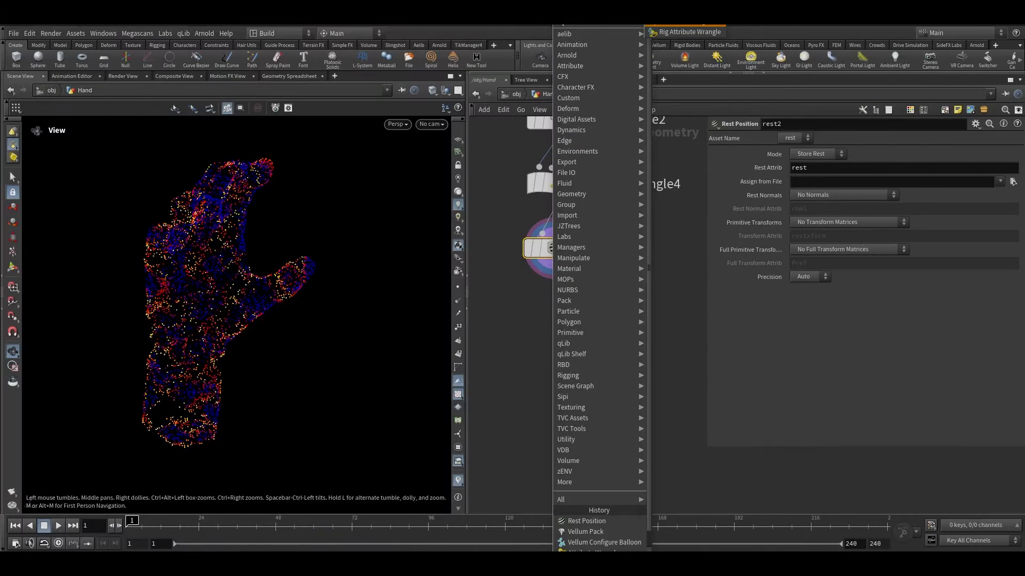
key("Escape")
scroll(572, 315, "up", 2)
left_click(591, 273)
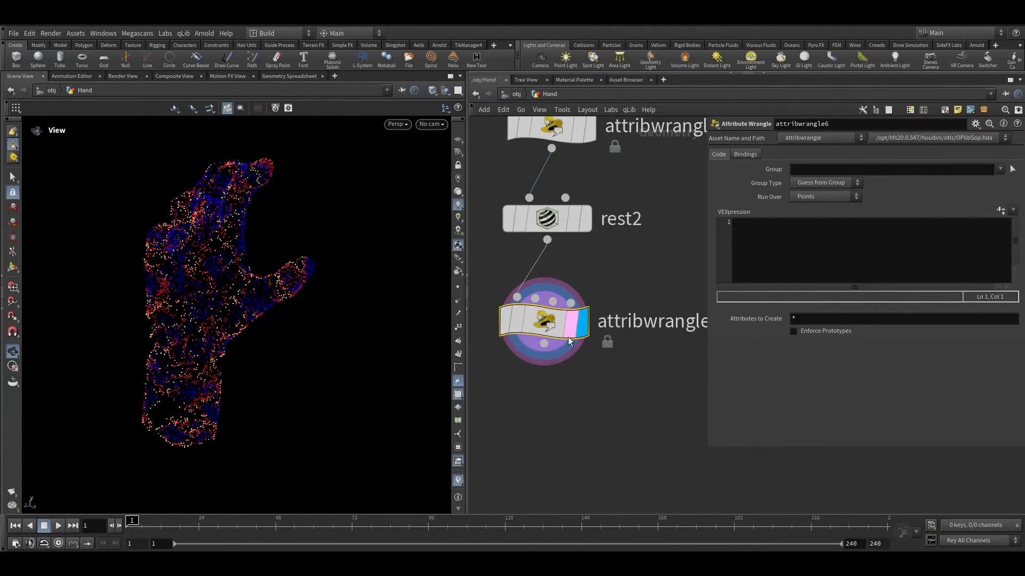
scroll(587, 343, "down", 3)
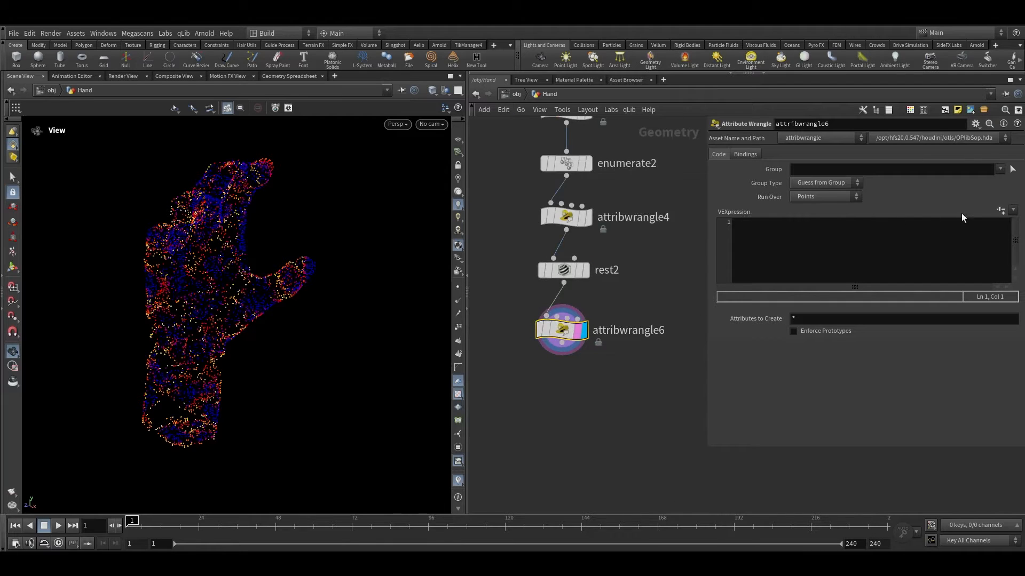
left_click(1014, 212)
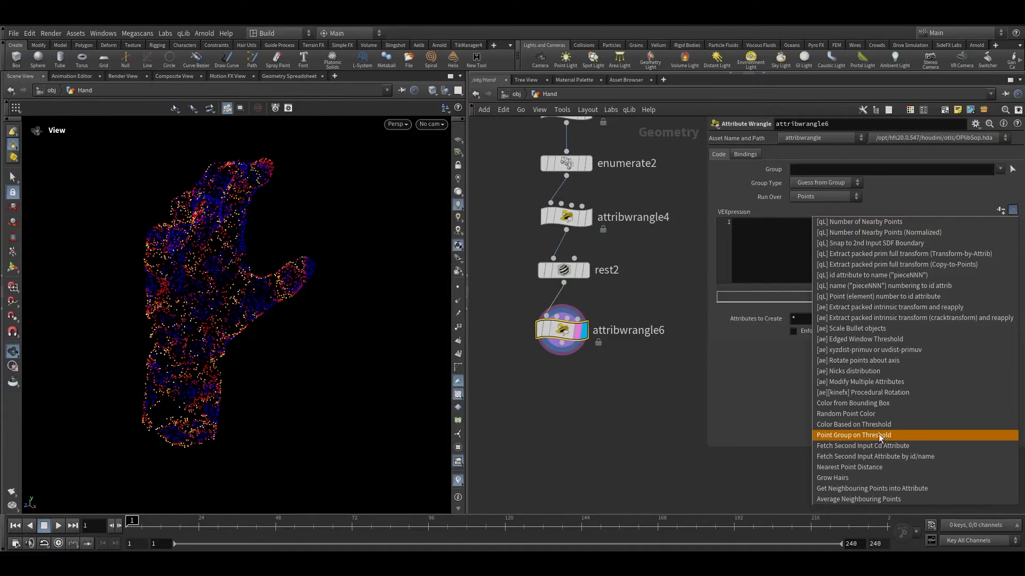
left_click(827, 479)
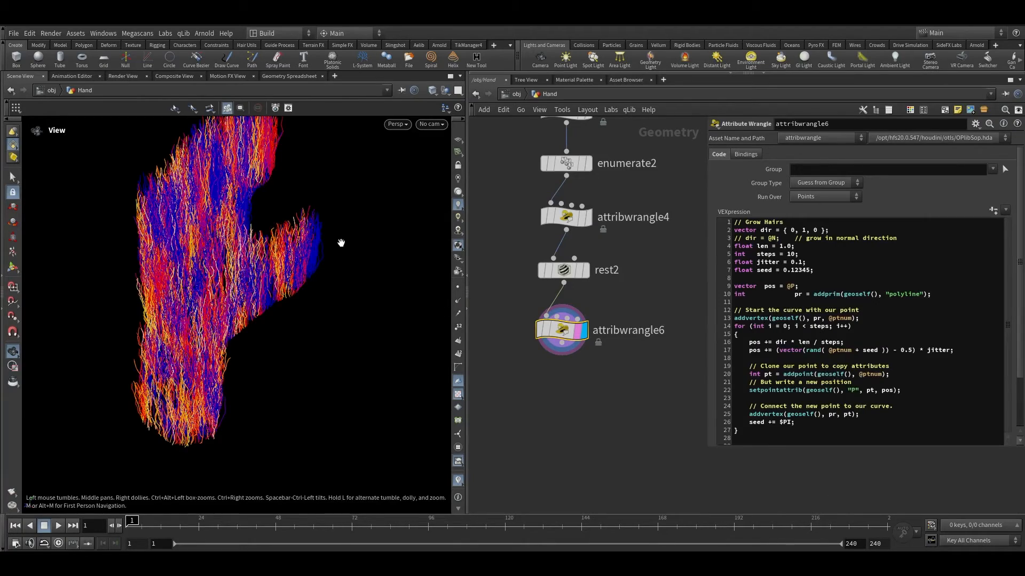
Step: Uncomment the line in the Grow Hairs code that sets the hair direction to the point normal @N
right_click_drag(341, 243, 314, 197)
left_click_drag(313, 197, 282, 207)
right_click_drag(282, 207, 369, 235)
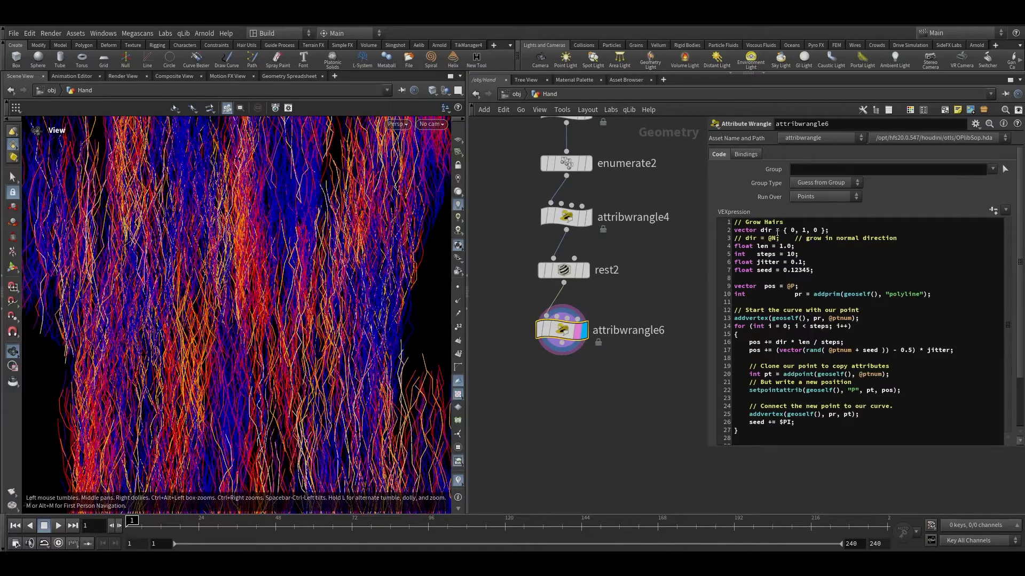
left_click_drag(760, 230, 837, 229)
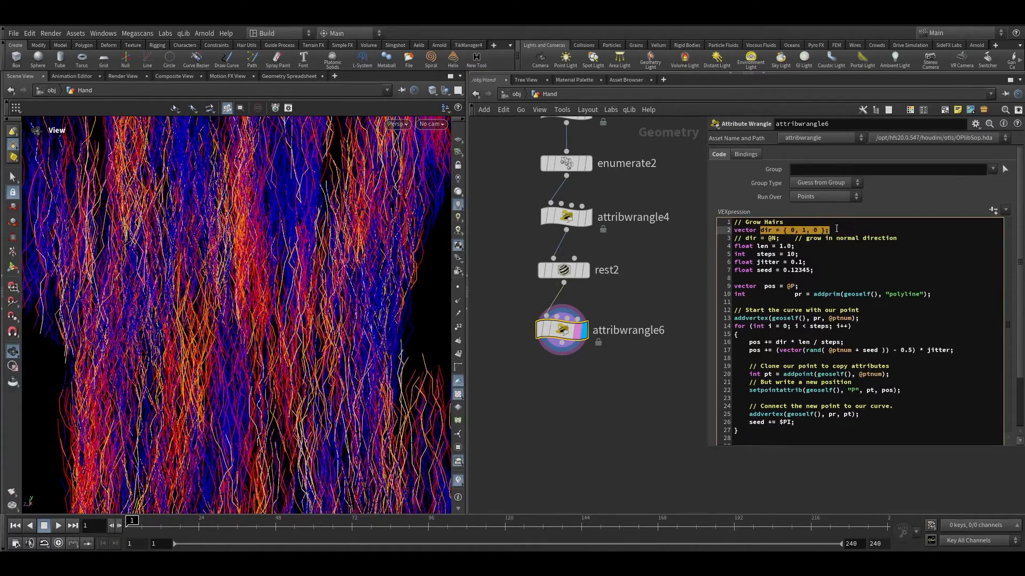
left_click(745, 238)
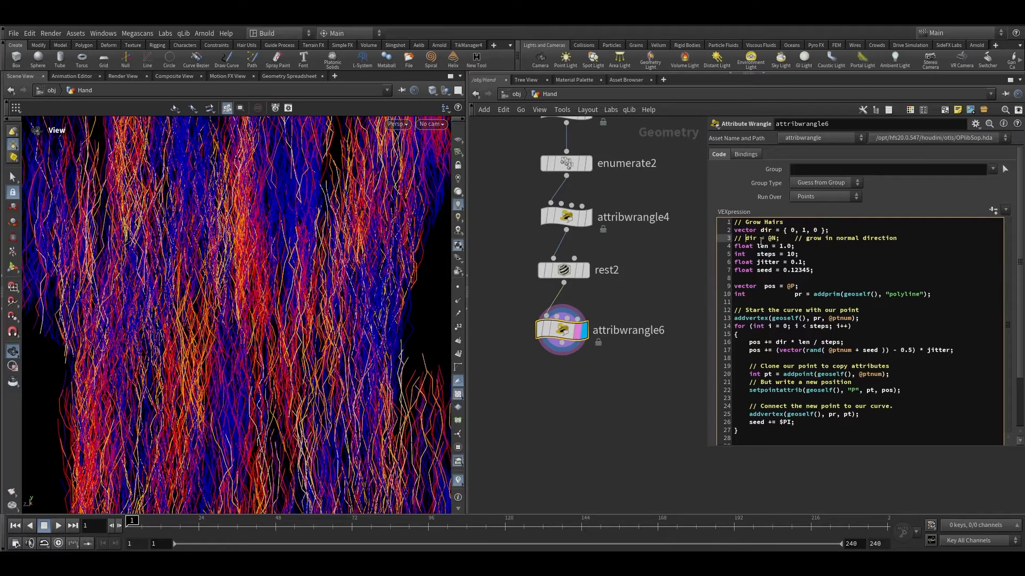
left_click_drag(730, 240, 904, 241)
left_click(911, 240)
left_click_drag(806, 238, 892, 238)
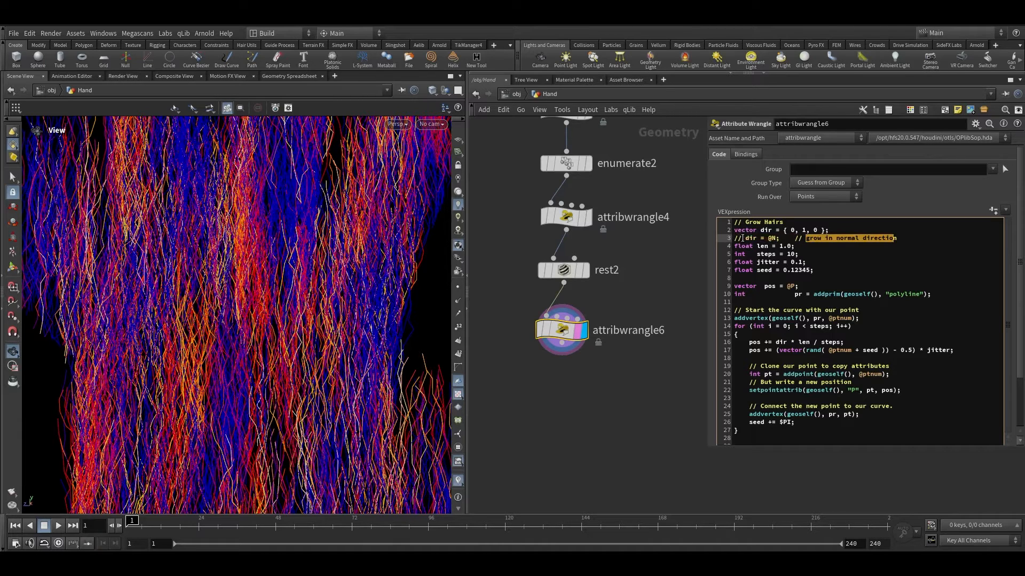
left_click_drag(745, 238, 729, 240)
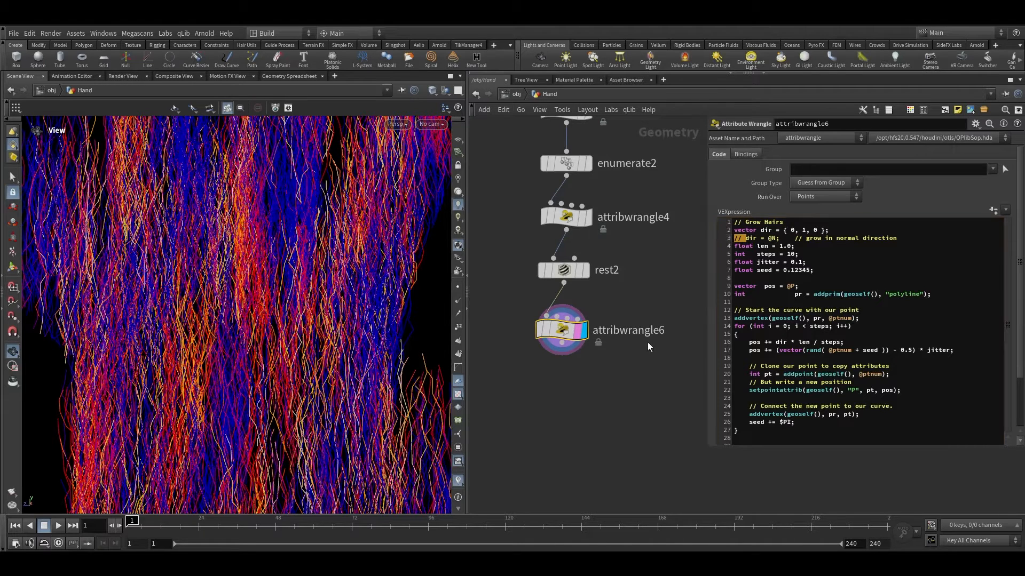
left_click(747, 238)
left_click_drag(746, 238, 733, 239)
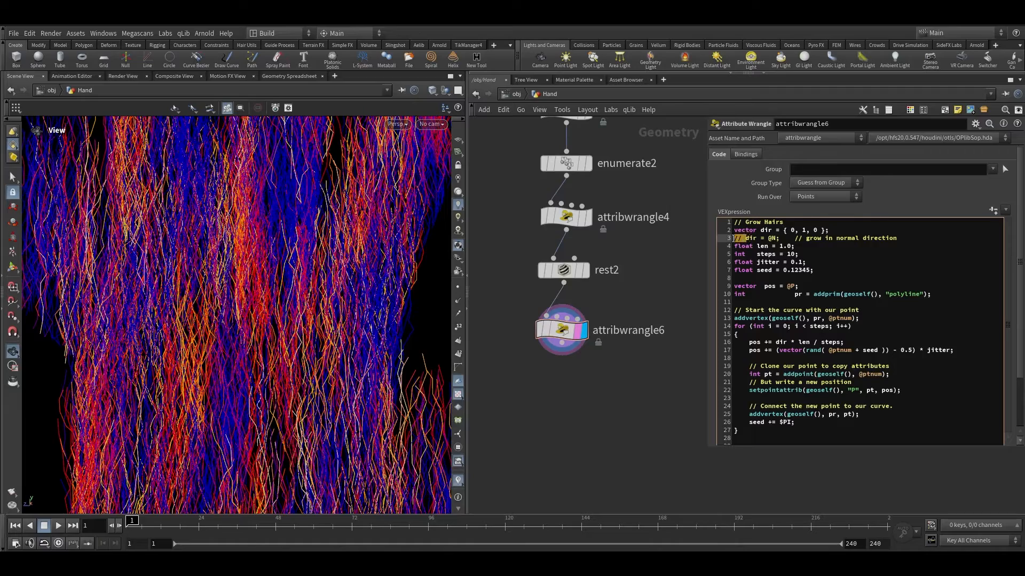
key("BackSpace")
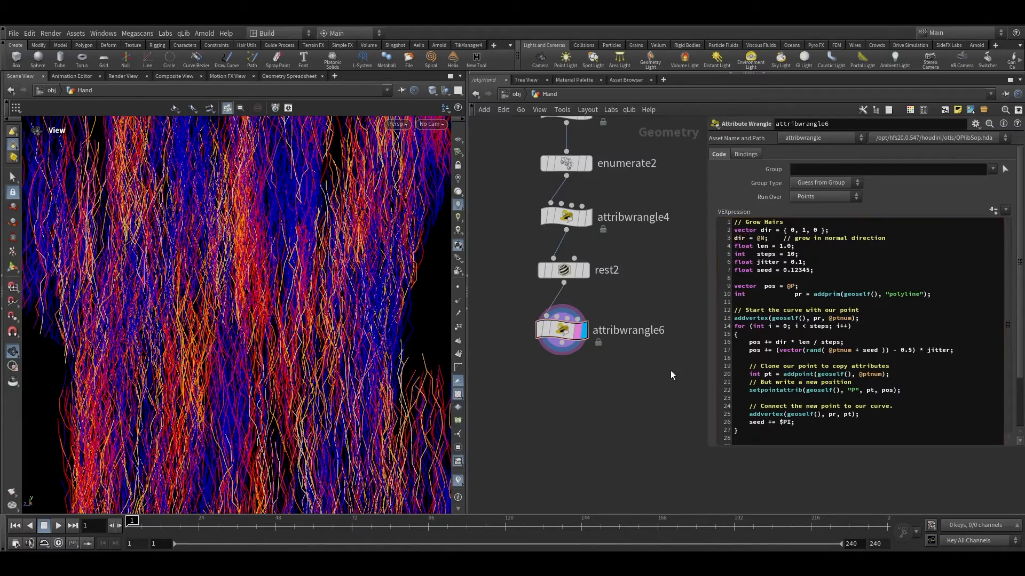
Step: Set the hair length variable len to 0.08 in the Grow Hairs code
left_click_drag(154, 446, 203, 377)
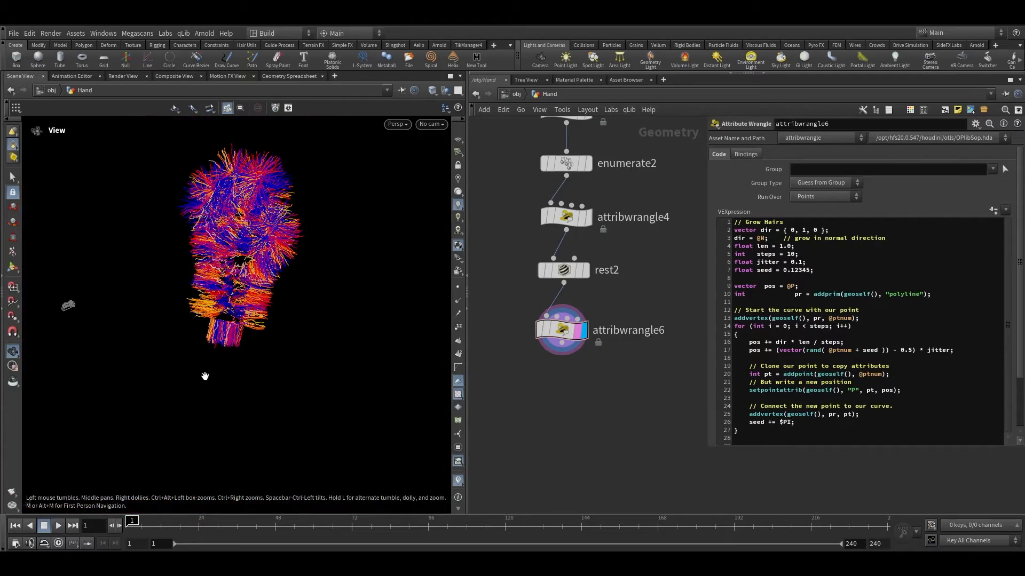
right_click_drag(215, 331, 286, 201)
middle_click_drag(286, 214, 288, 368)
right_click_drag(289, 368, 322, 326)
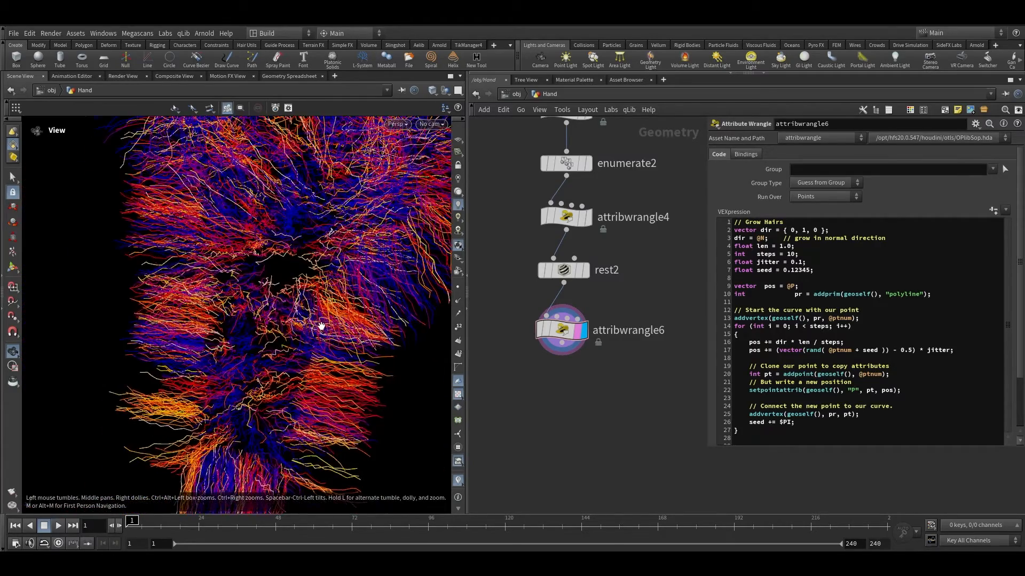
left_click_drag(321, 326, 338, 321)
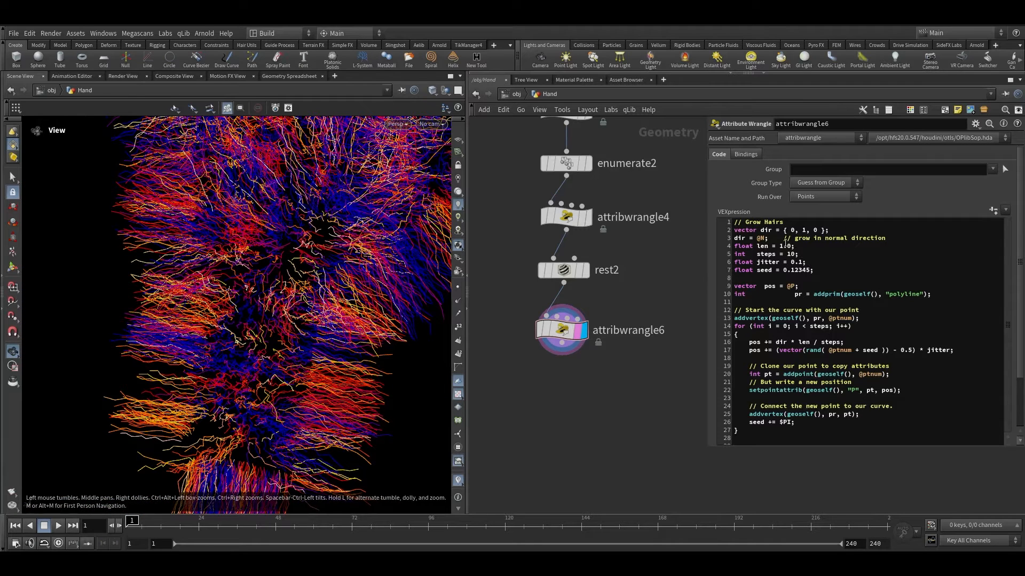
left_click_drag(779, 246, 790, 246)
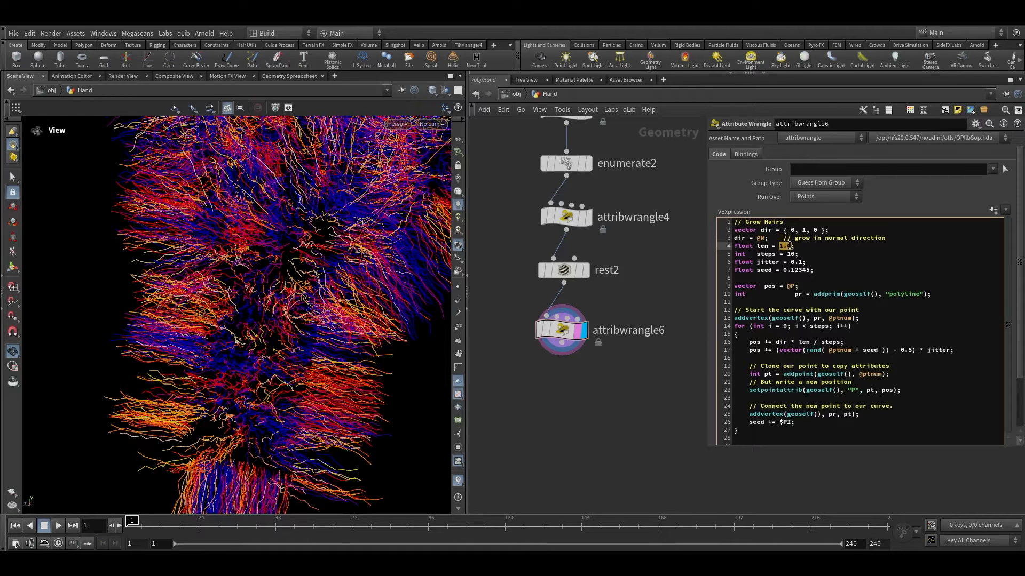
type("0.08")
Step: Set the jitter variable in the Grow Hairs code to 0.001
scroll(331, 330, "down", 5)
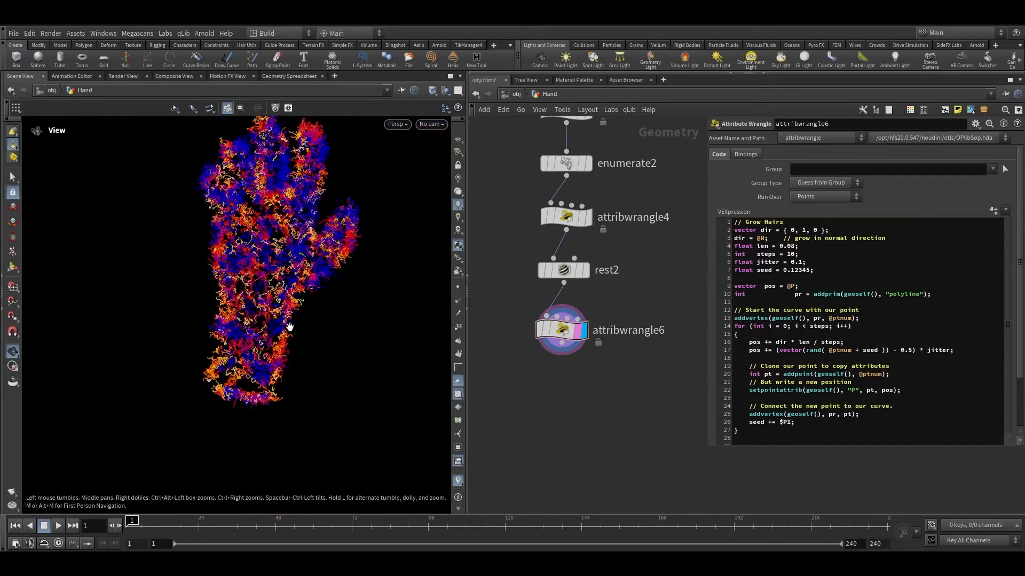
scroll(362, 229, "up", 10)
scroll(270, 368, "up", 5)
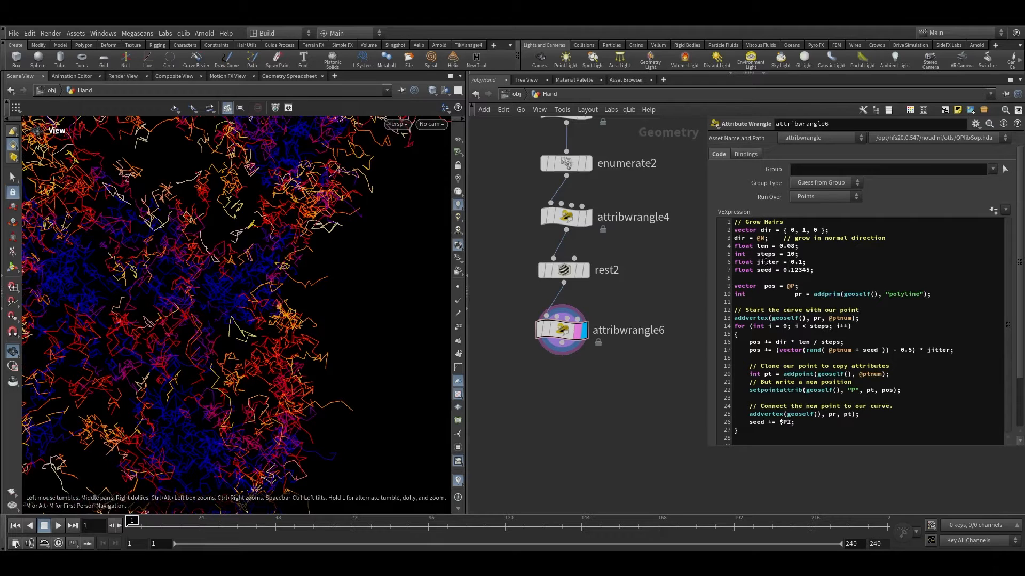
left_click_drag(755, 262, 805, 264)
left_click(802, 264)
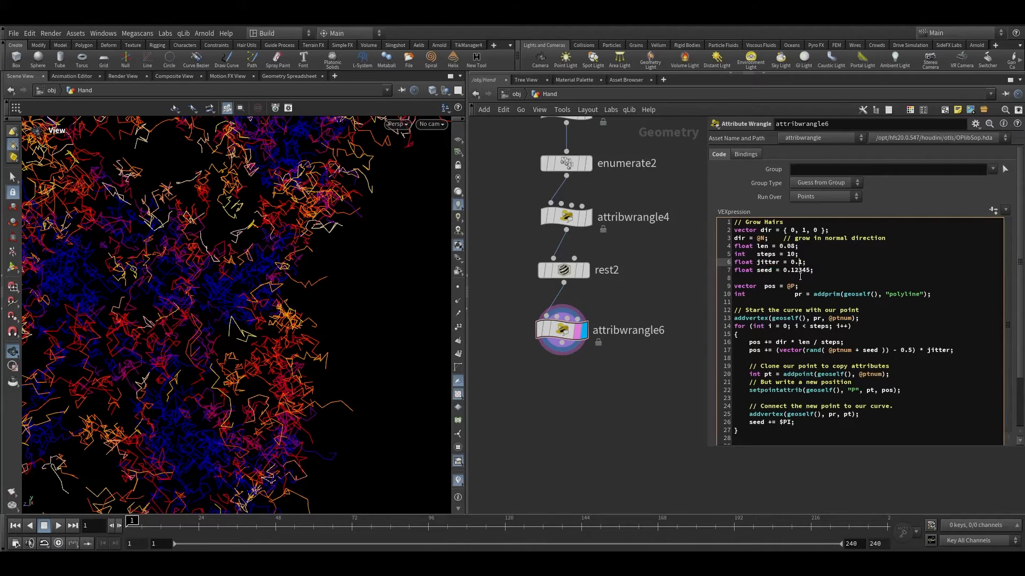
left_click(539, 407)
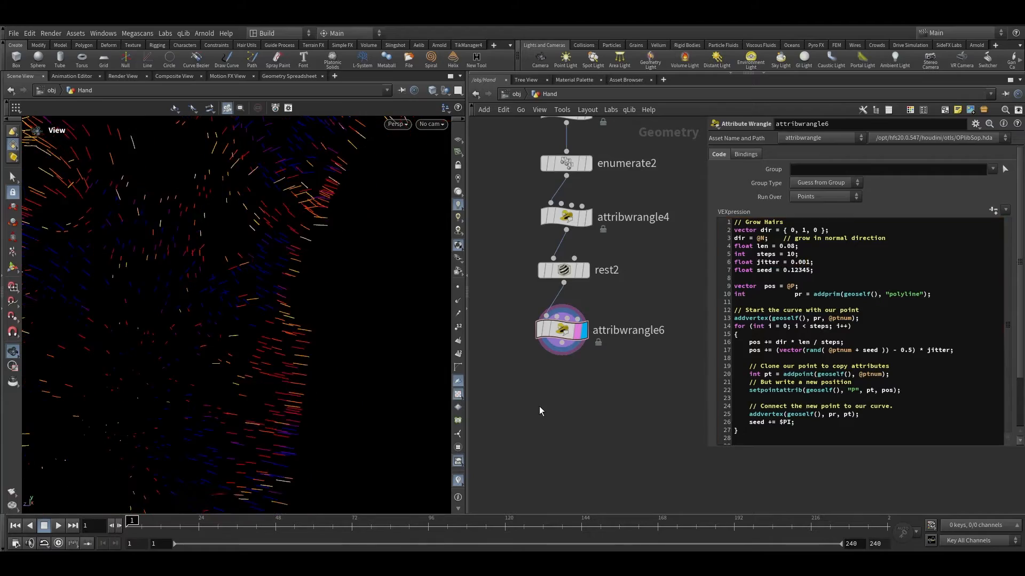
Step: Inspect the short hairs growing from the hand's points in the viewport
right_click_drag(282, 394, 229, 389)
key("space+g")
right_click_drag(201, 276, 348, 154)
middle_click_drag(349, 154, 341, 276)
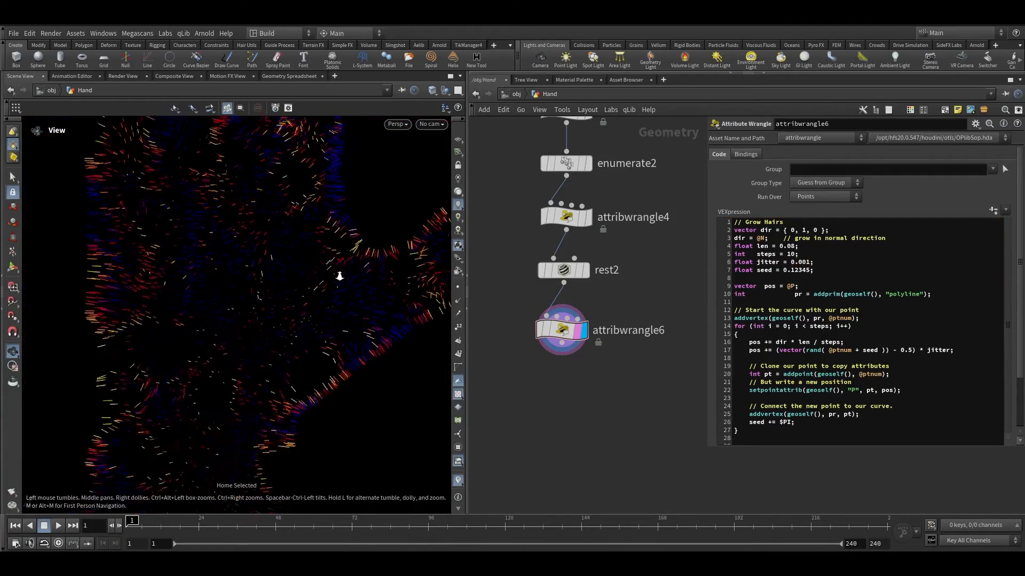
right_click_drag(341, 277, 340, 247)
left_click_drag(341, 248, 357, 258)
middle_click_drag(356, 258, 251, 324)
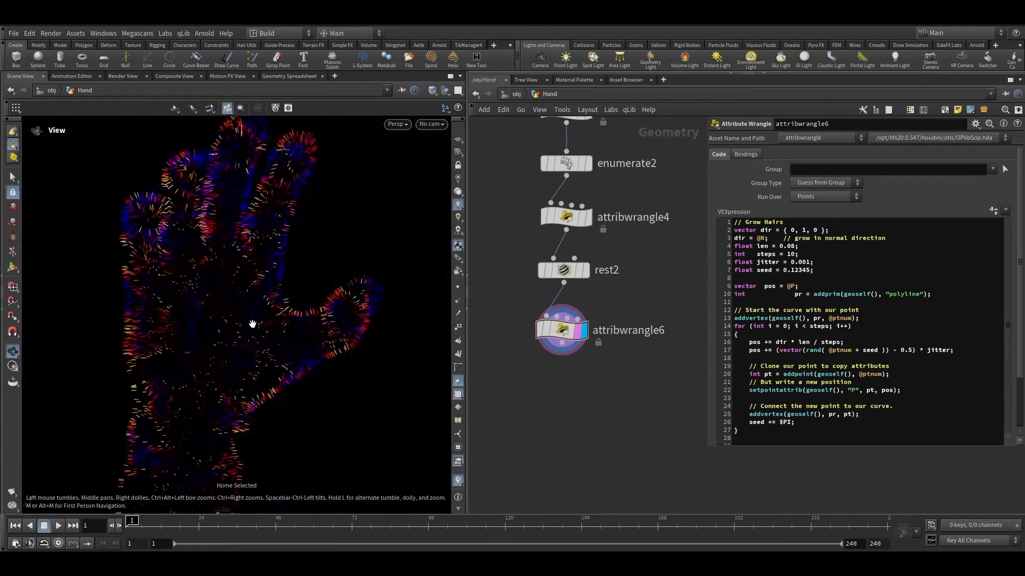
right_click_drag(252, 325, 363, 235)
scroll(604, 385, "down", 4)
Step: Select the nodes of the new branch and auto-arrange their layout
left_click_drag(598, 413, 561, 159)
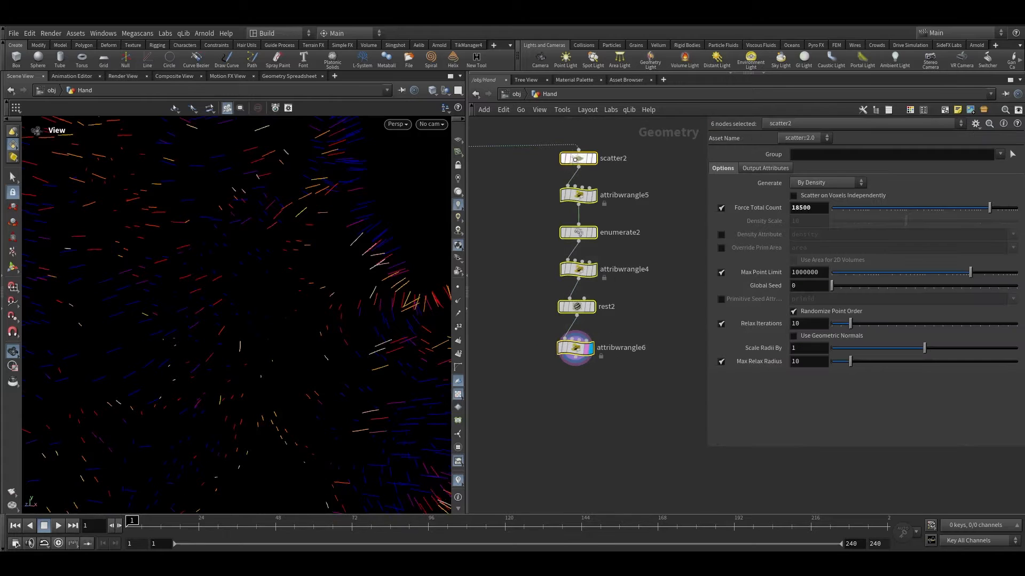
key("l")
left_click(598, 419)
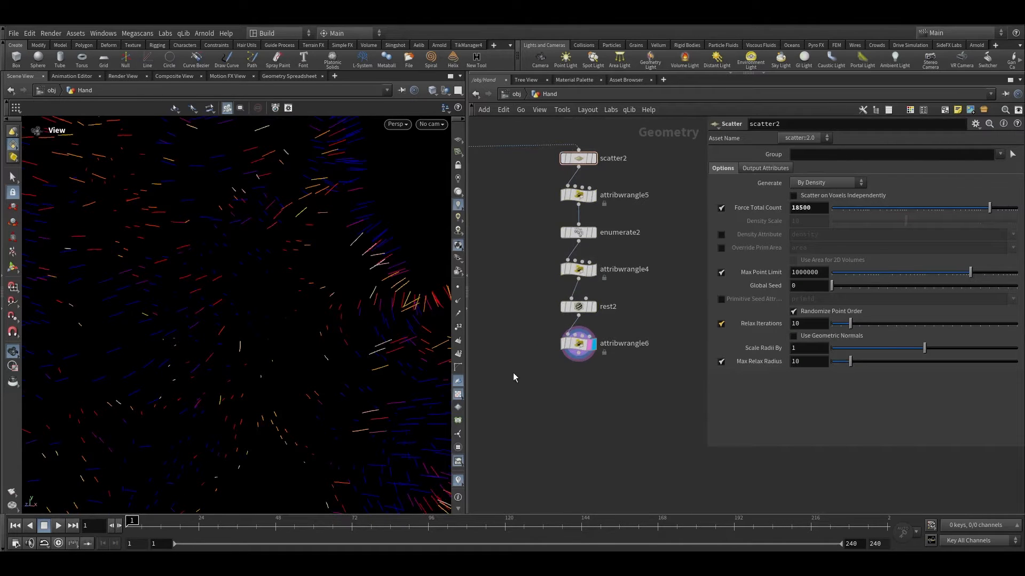
Step: Append a Group Expression node below the Grow Hairs wrangle
scroll(513, 377, "up", 3)
left_click(604, 348)
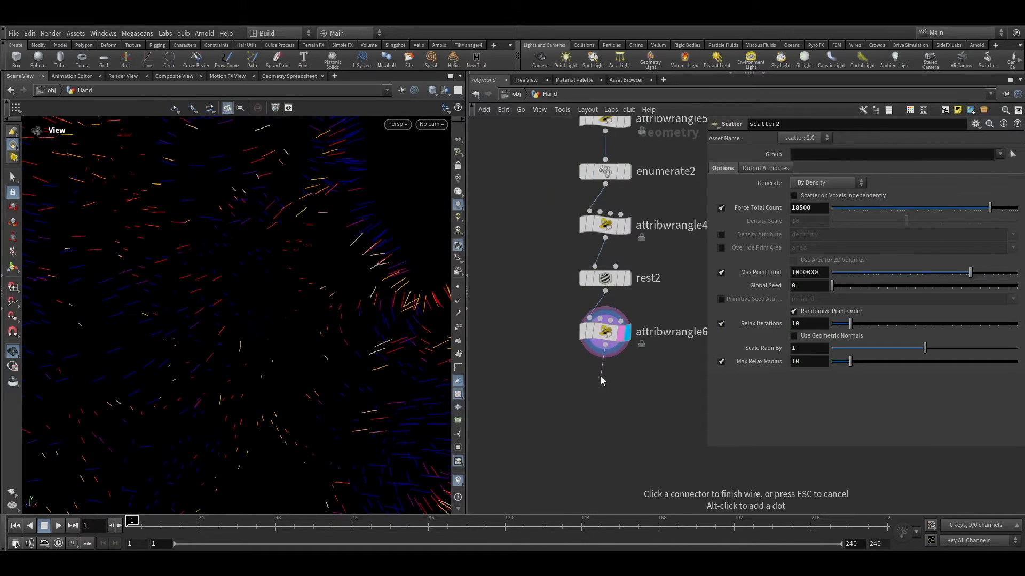
right_click_drag(409, 283, 422, 230)
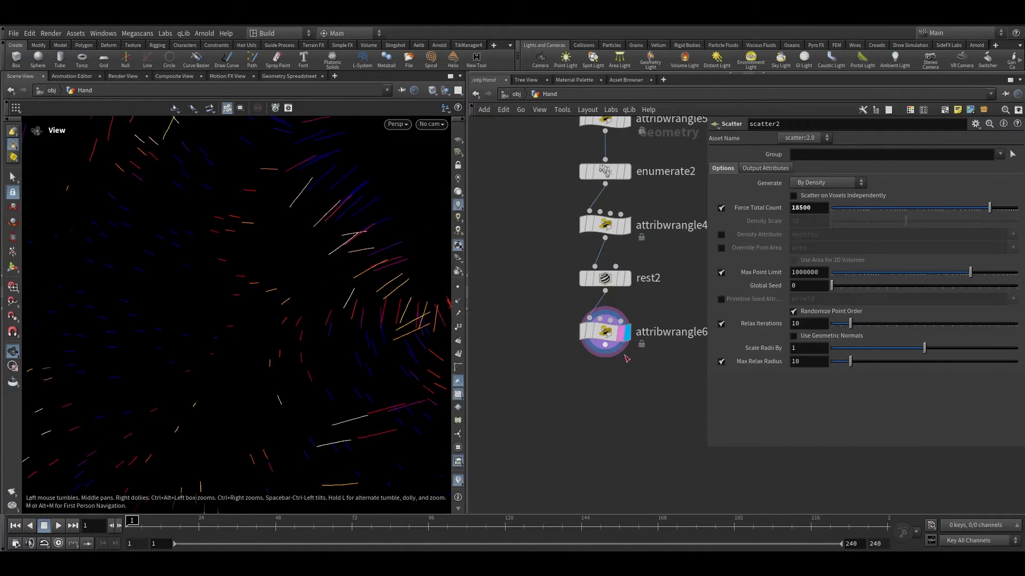
left_click_drag(605, 348, 610, 394)
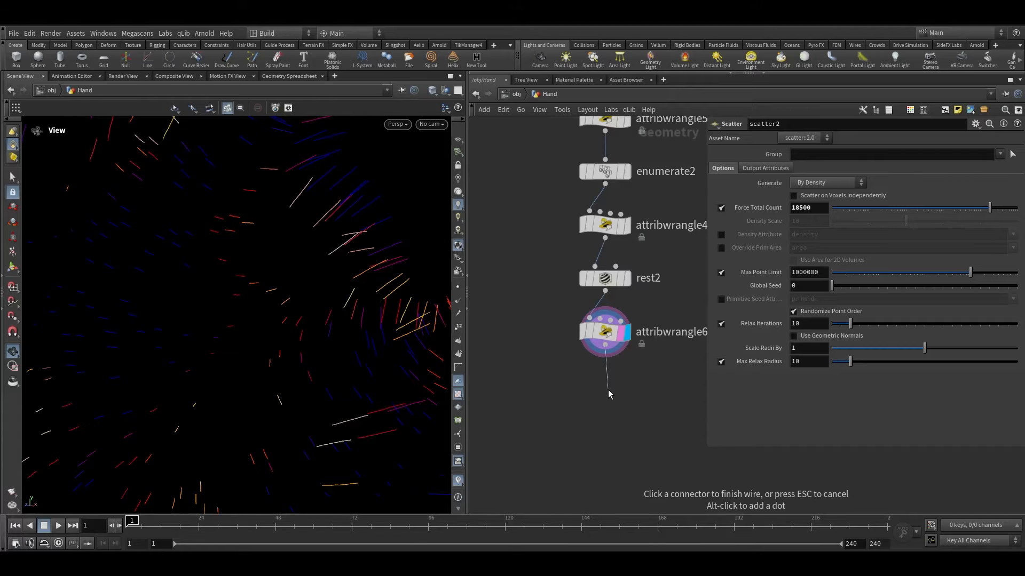
key("Tab")
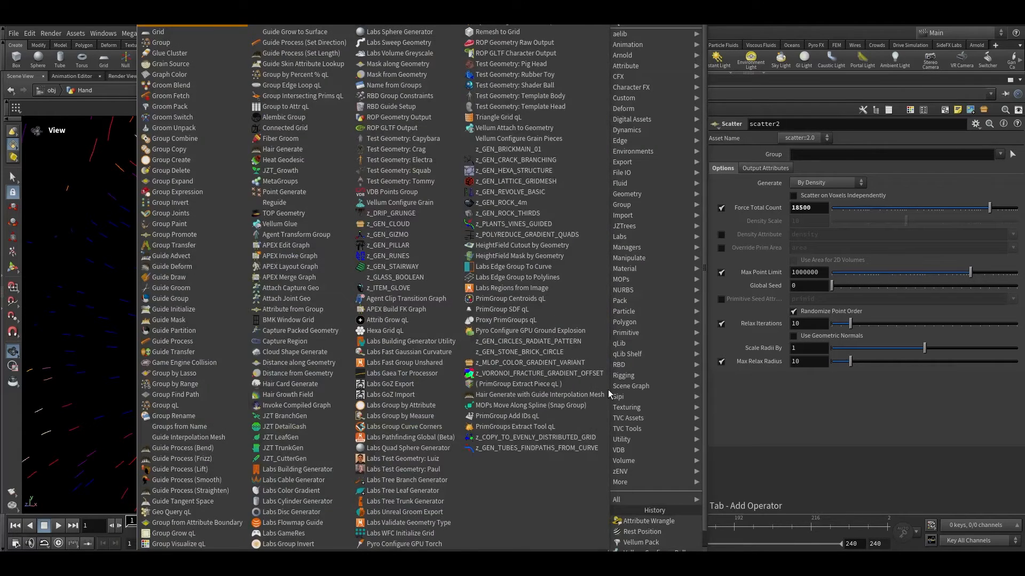
mouse_move(640, 44)
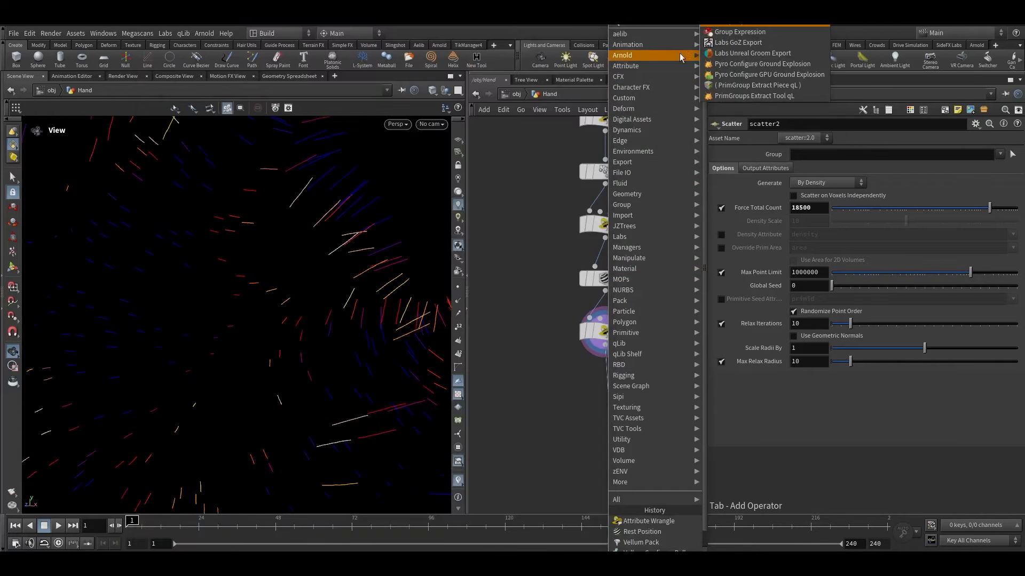
left_click(739, 32)
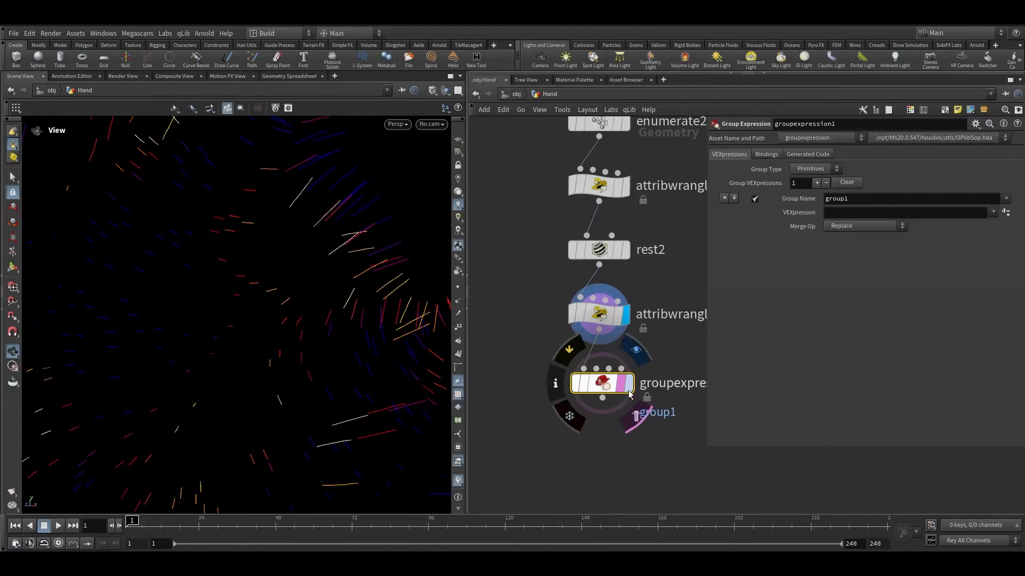
Step: Name the group root and set the group type to Points
left_click_drag(854, 199, 777, 204)
type("r")
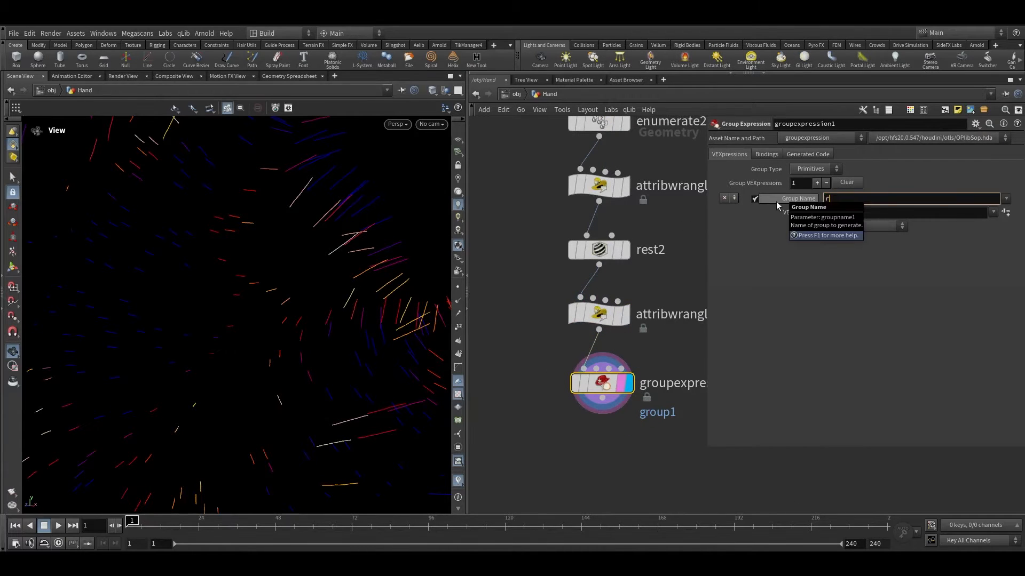
type("oot")
key("Return")
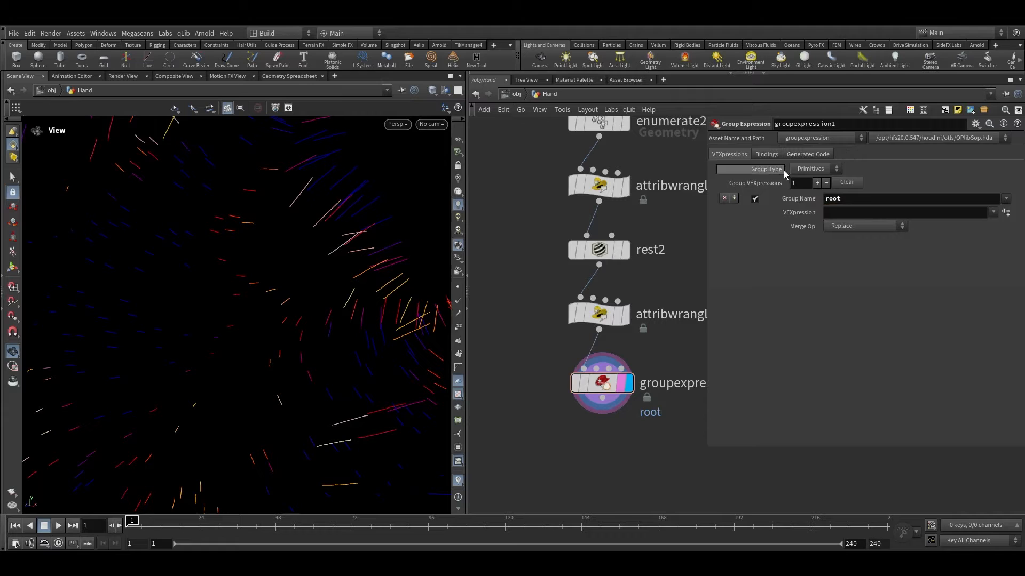
left_click(806, 170)
left_click(805, 191)
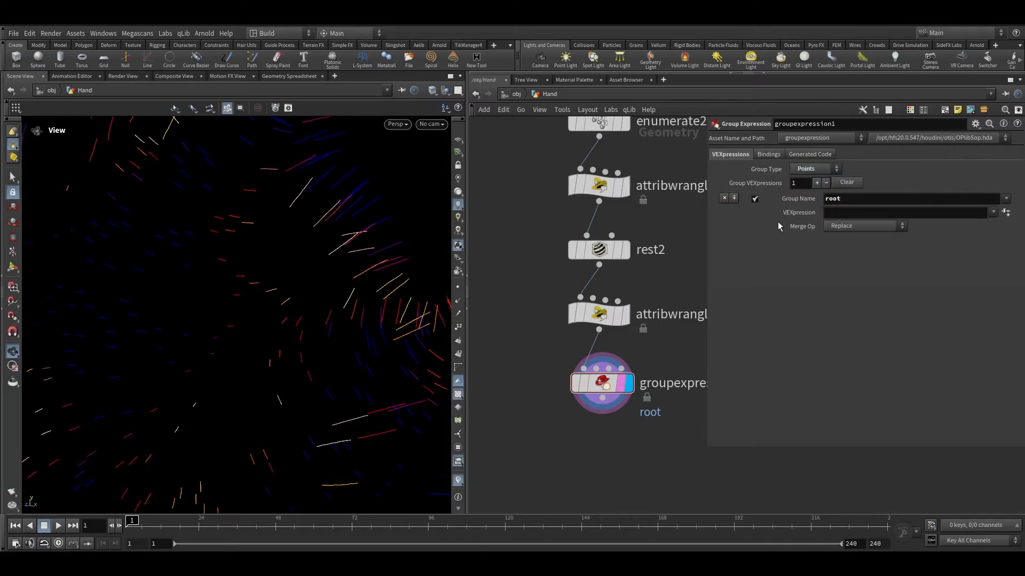
Step: Apply the First Point of Primitive expression preset to group the hair root points
left_click(992, 212)
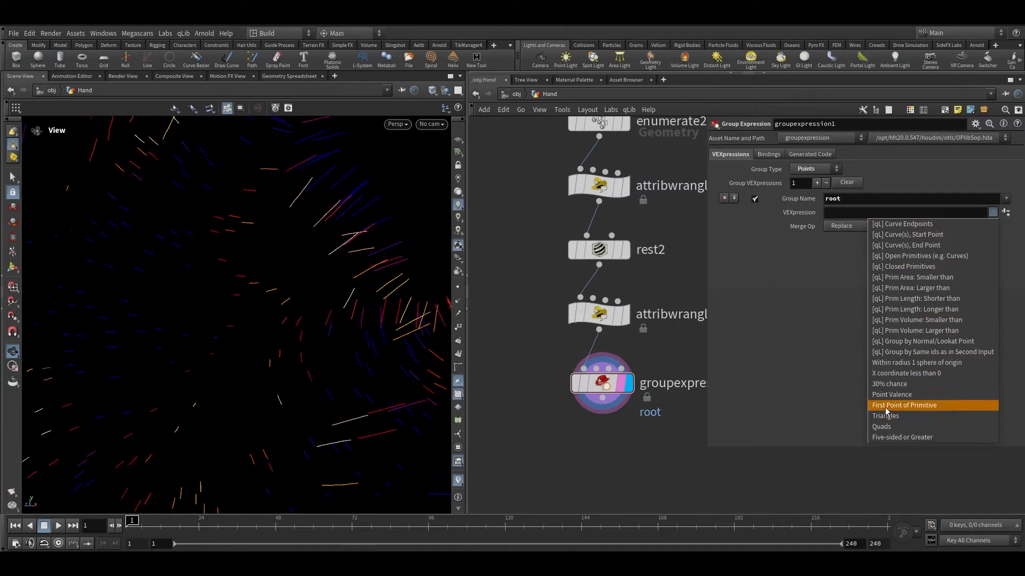
left_click(924, 411)
scroll(257, 320, "down", 5)
scroll(277, 267, "up", 6)
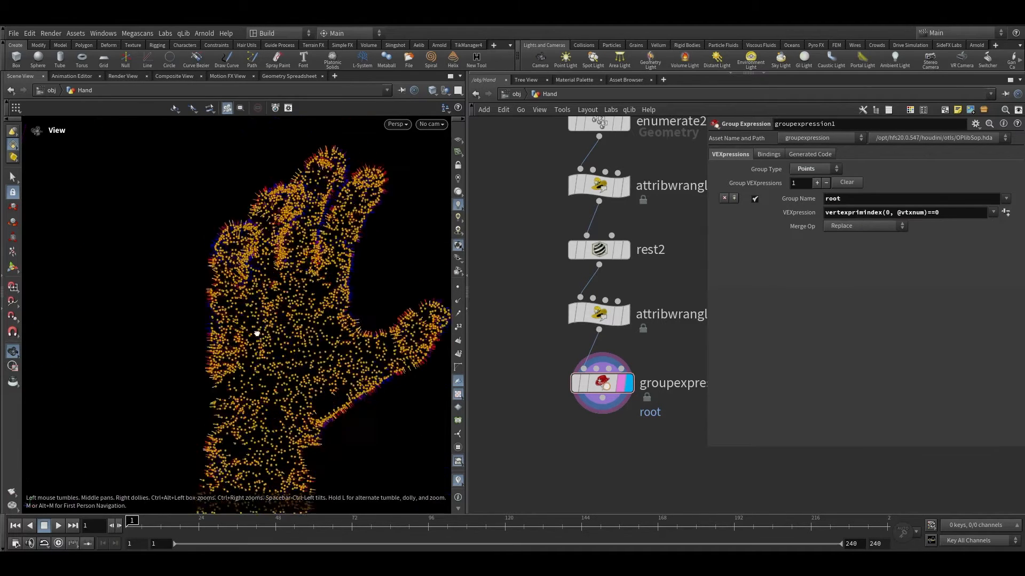
Step: Inspect the root group's points in the viewport and pan the network to the balloon branch
scroll(233, 267, "up", 5)
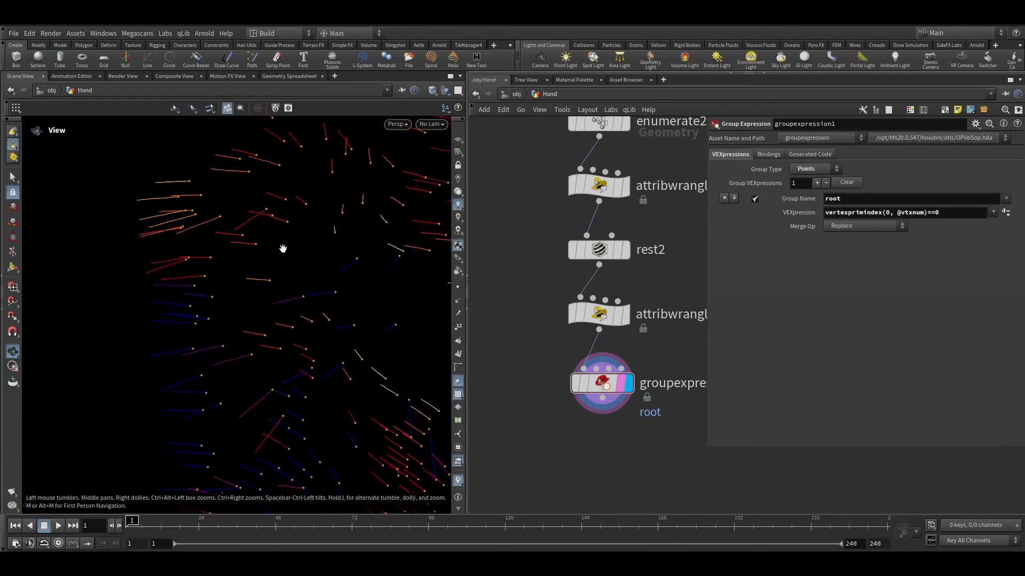
scroll(328, 213, "down", 6)
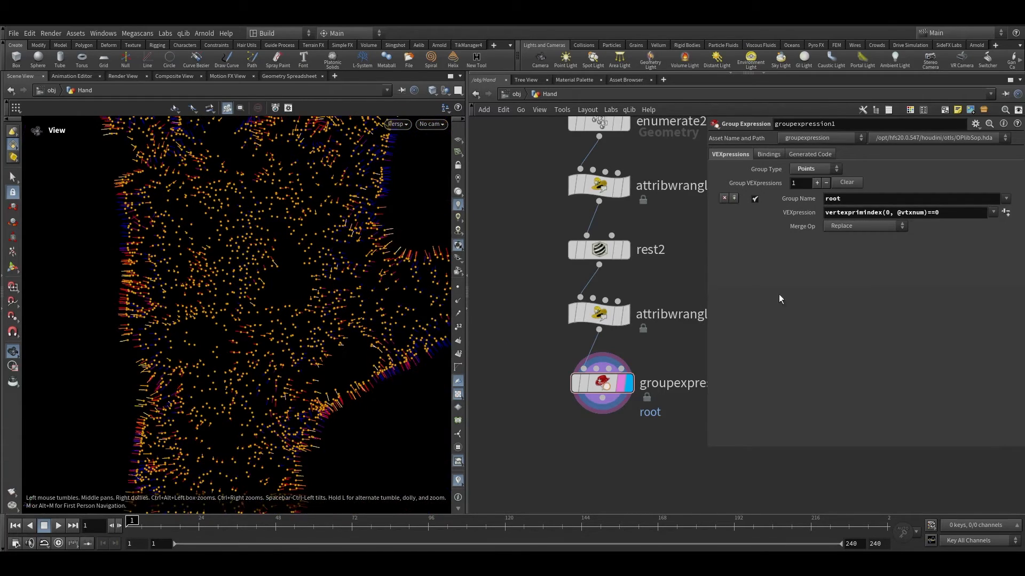
left_click(864, 202)
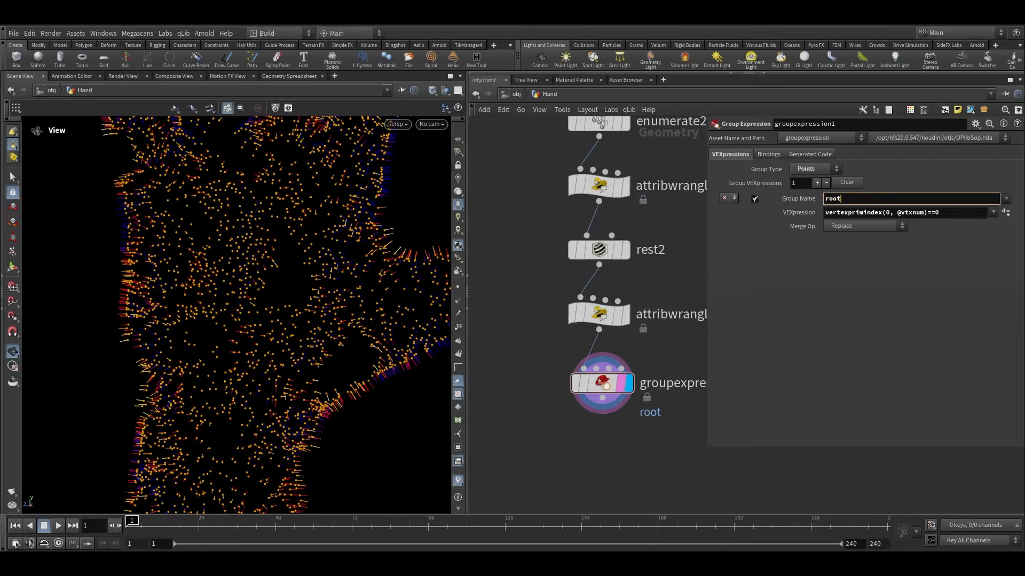
scroll(688, 380, "down", 6)
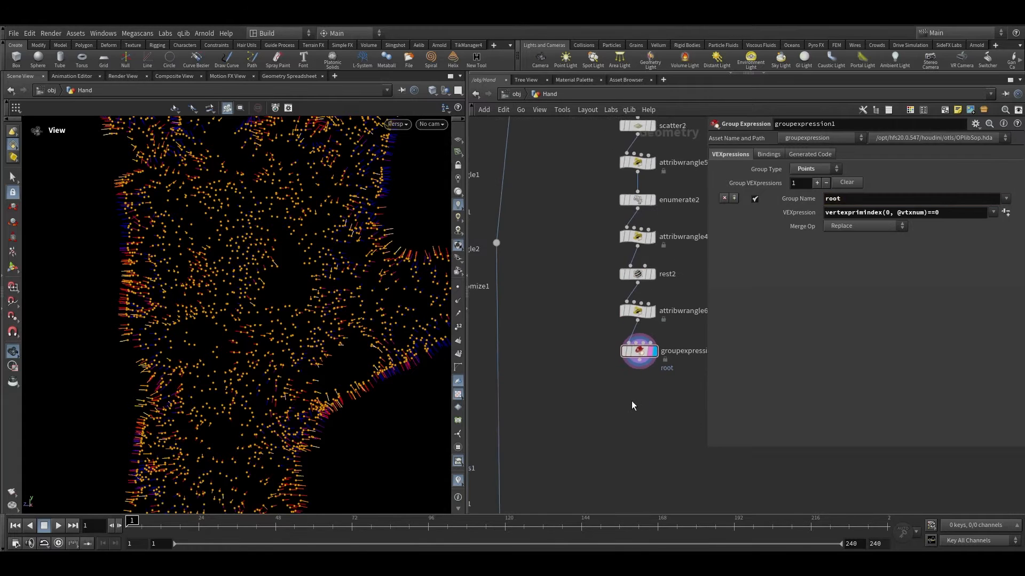
scroll(488, 401, "up", 3)
middle_click_drag(482, 463, 491, 403)
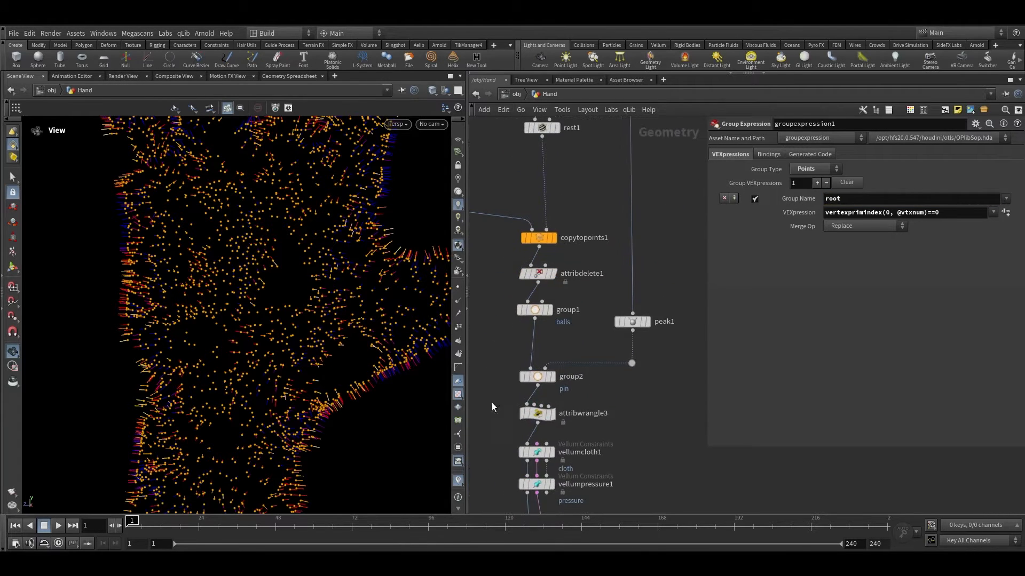
Step: Copy the pin branch's attribute wrangle and place the copy below the Group Expression node
left_click(537, 415)
middle_click_drag(634, 415, 565, 428)
scroll(565, 428, "down", 3)
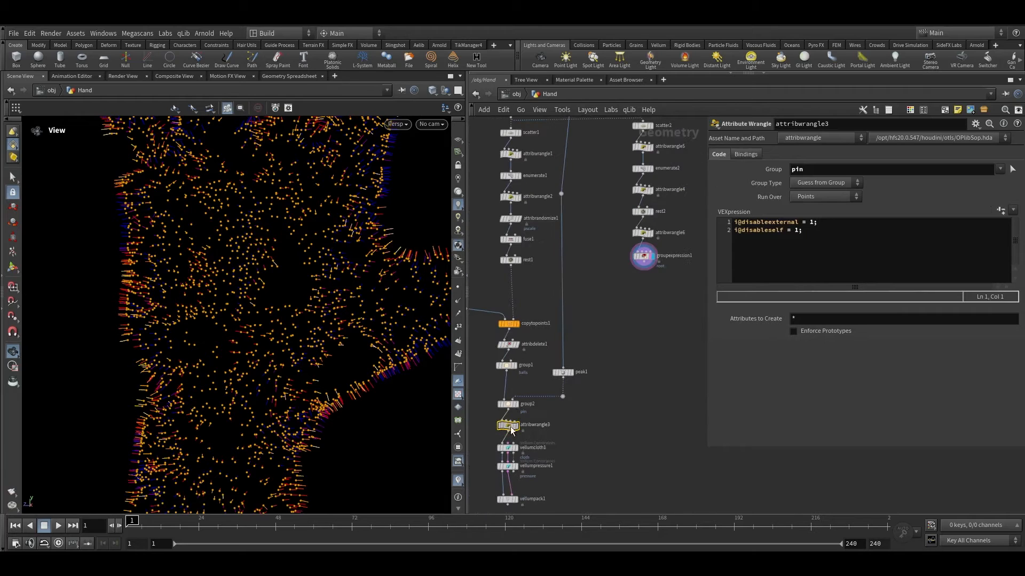
left_click_drag(510, 426, 637, 279, "alt")
scroll(643, 269, "up", 3)
left_click(666, 271)
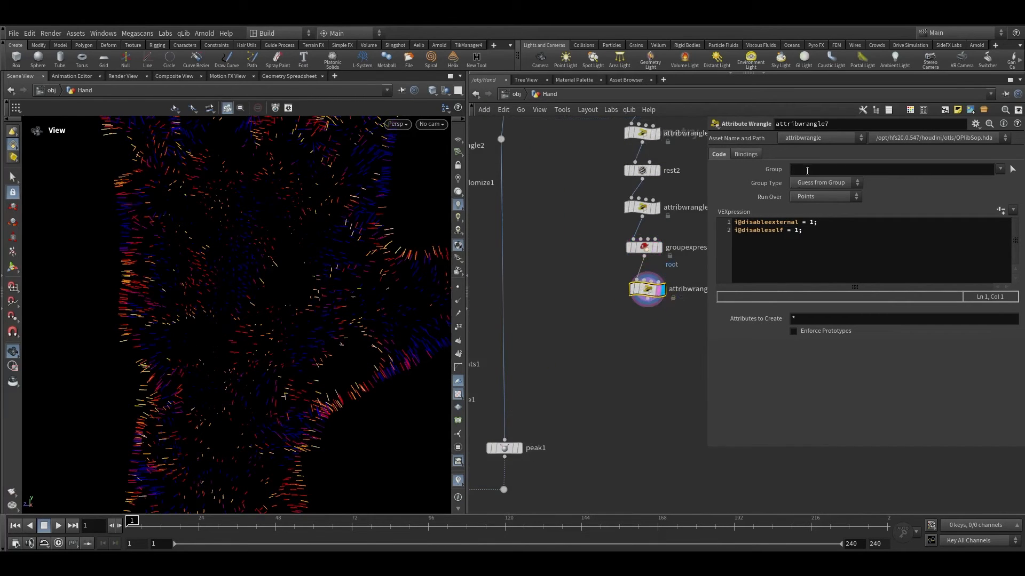
Step: Set the copied wrangle's group to root
left_click(999, 170)
left_click(963, 184)
key("g")
scroll(258, 299, "up", 5)
key("ctrl+a")
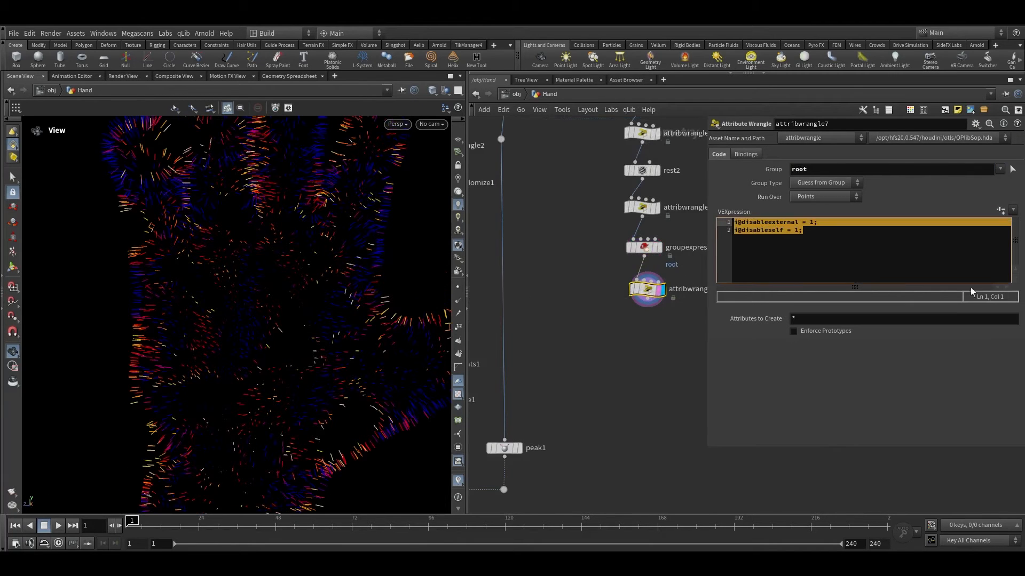
Step: Append a Group Create node below the copied wrangle
scroll(692, 328, "up", 2)
left_click(639, 293)
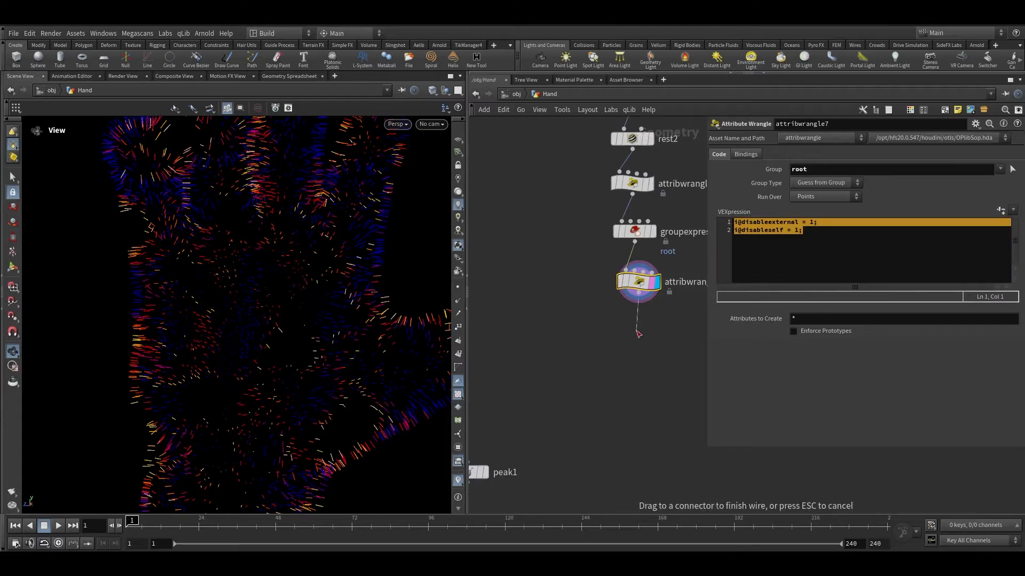
key("Tab")
type("gr")
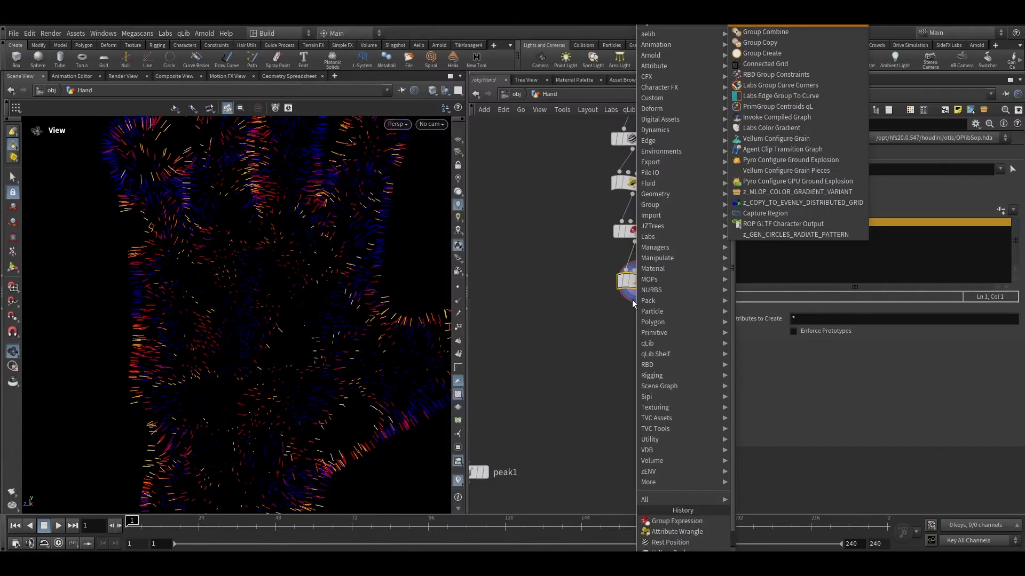
left_click(778, 53)
Step: Set the Group Create type to Points and name the group hair
left_click(815, 168)
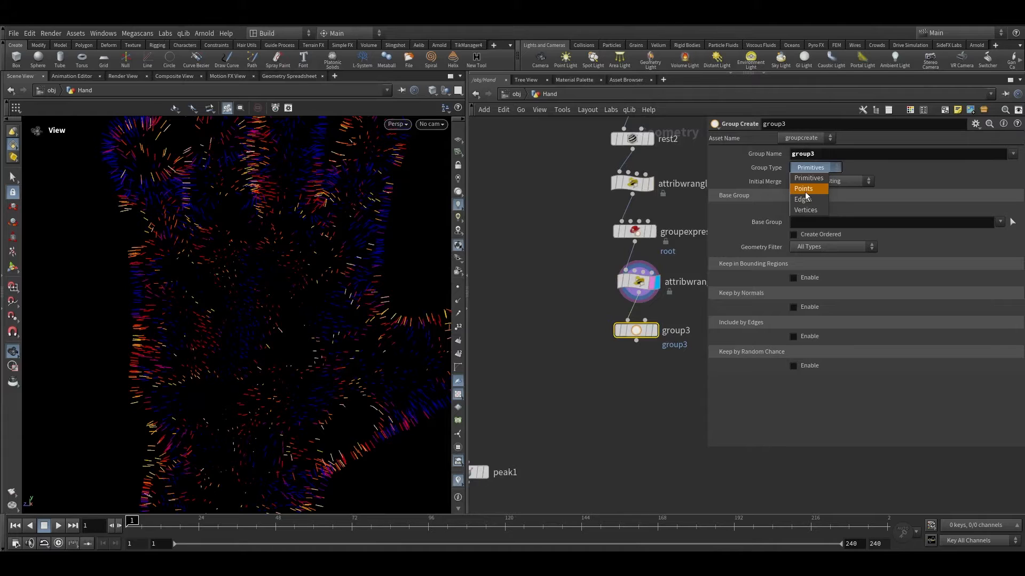
left_click(804, 192)
left_click(813, 154)
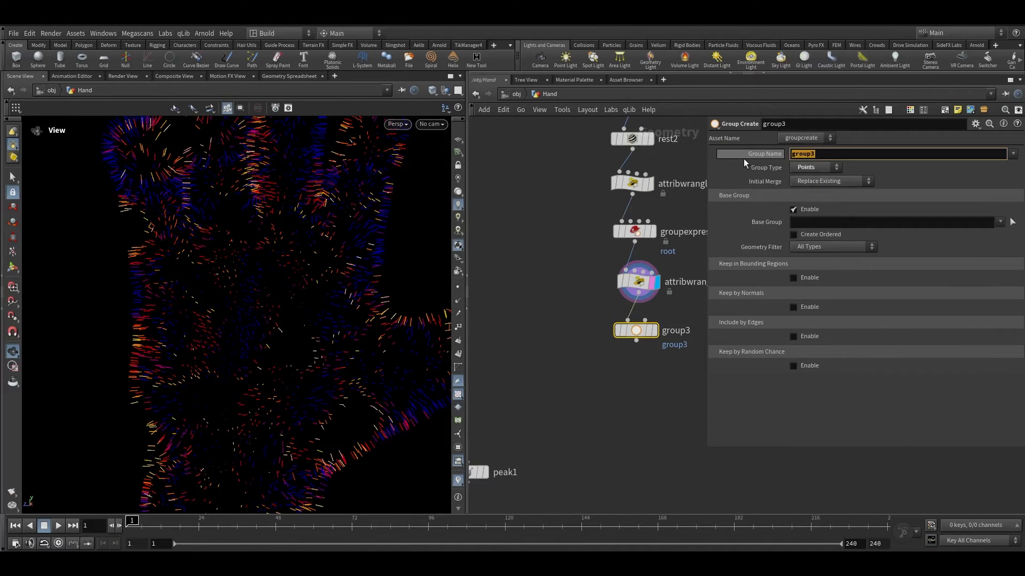
type("hair")
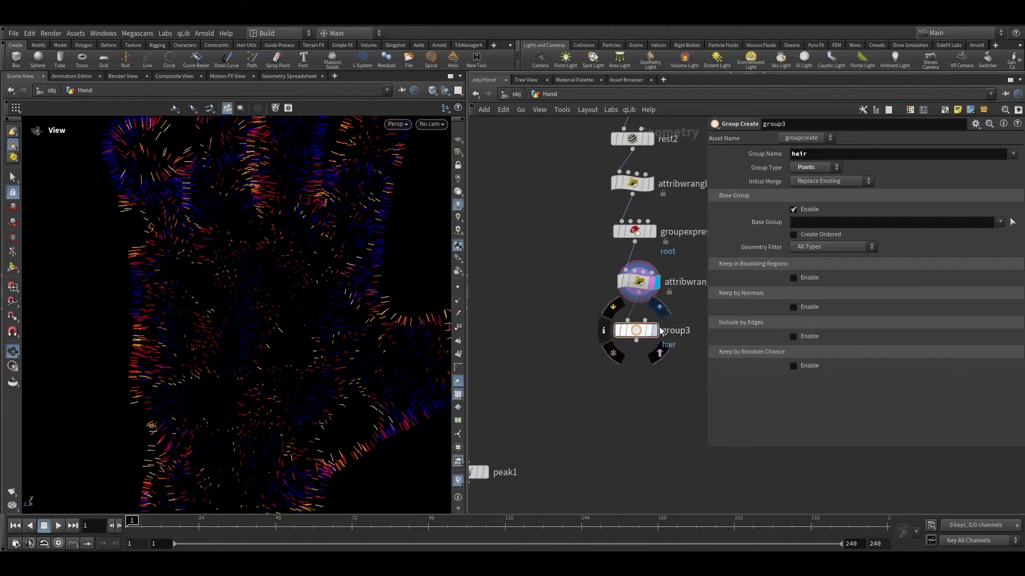
Step: Display the Group Create node and frame the hand in the viewport
left_click(655, 330)
key("space+g")
left_click_drag(201, 247, 137, 210)
right_click_drag(137, 210, 248, 292)
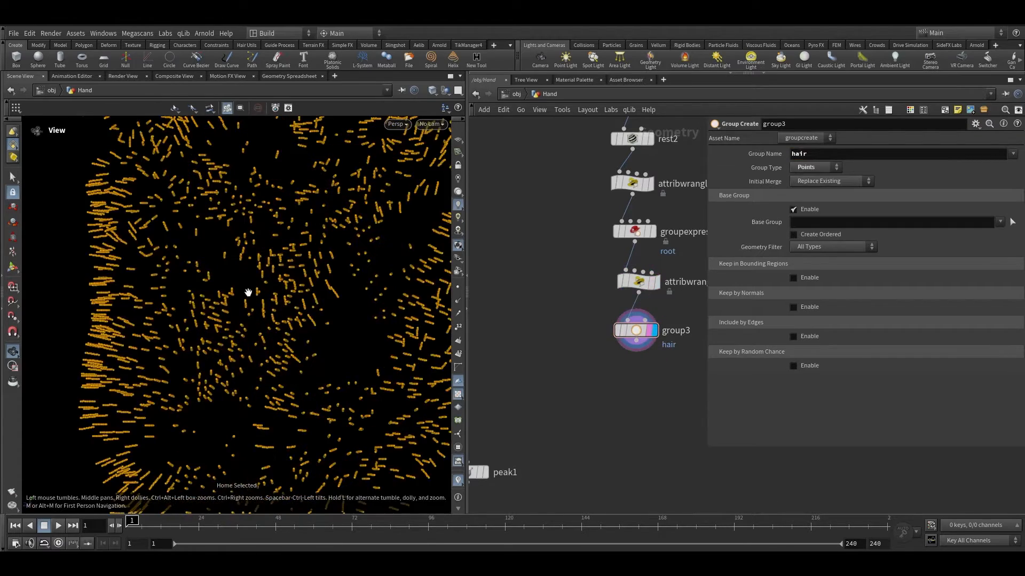
Step: Inspect the Group Create node's geometry info and groups
scroll(248, 292, "up", 4)
scroll(593, 416, "down", 3)
middle_click_drag(593, 417, 591, 343)
left_click_drag(291, 286, 375, 237)
scroll(580, 355, "down", 3)
middle_click_drag(517, 371, 590, 308)
scroll(591, 309, "up", 1)
scroll(590, 307, "up", 2)
middle_click_drag(694, 304, 611, 315)
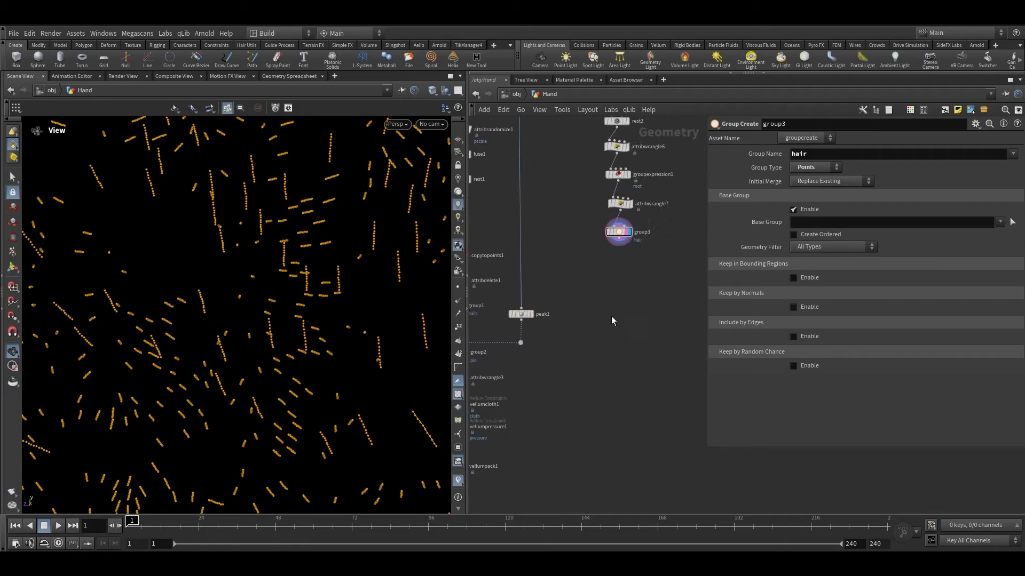
middle_click(626, 238)
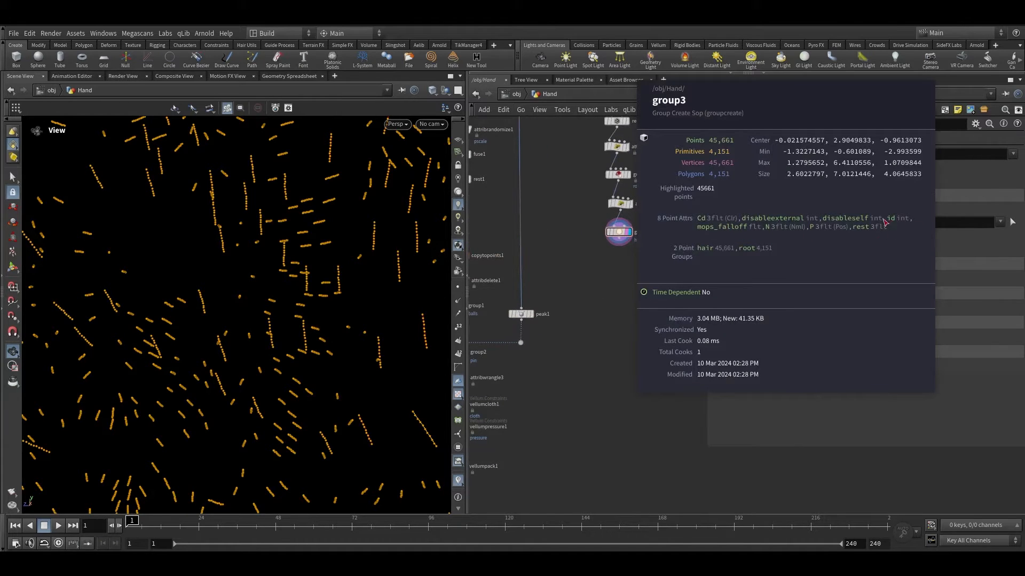
scroll(556, 339, "down", 2)
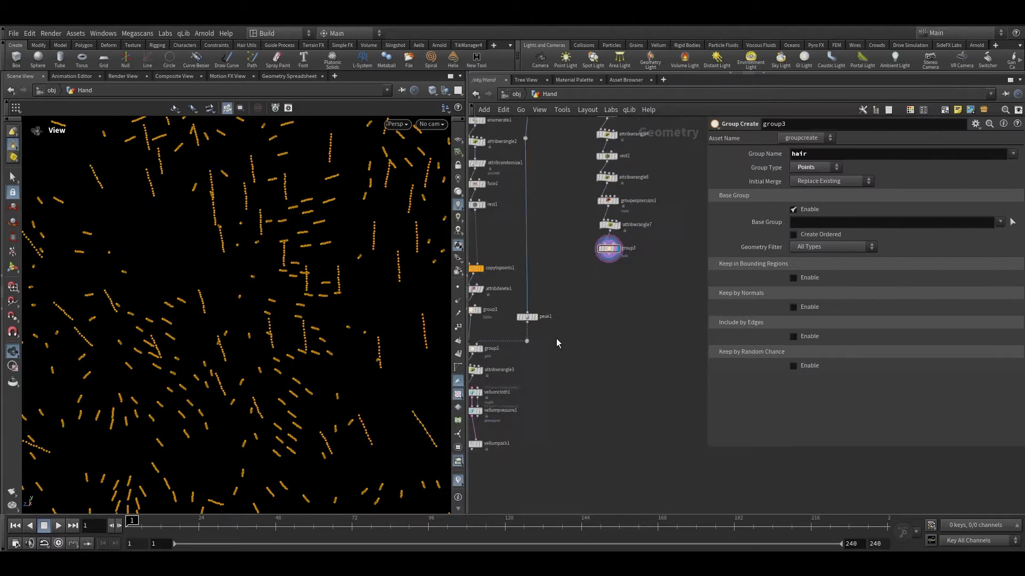
middle_click_drag(552, 348, 593, 328)
scroll(593, 327, "up", 2)
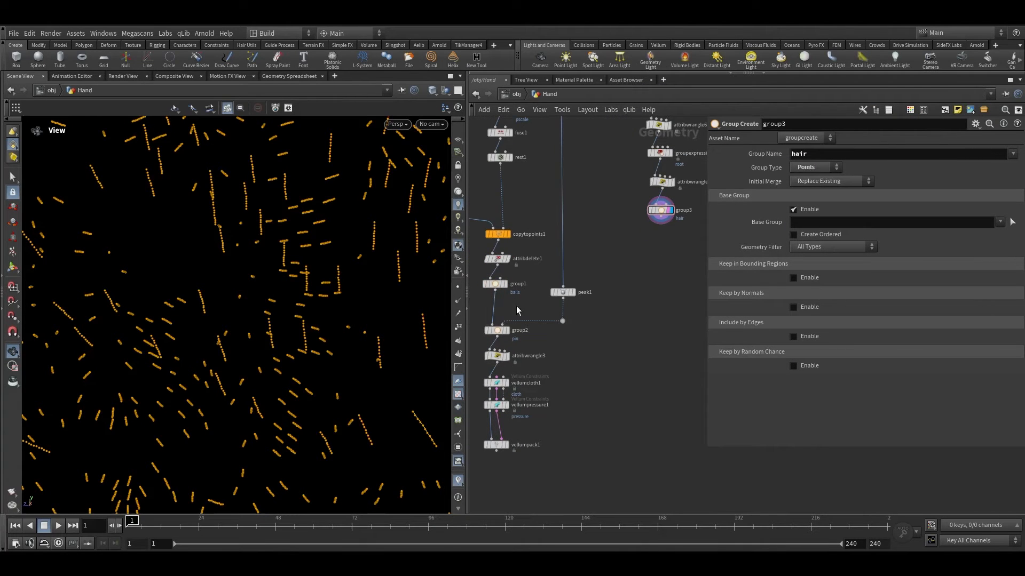
Step: Copy the Attribute Delete node below the Group Create node and display it
left_click(496, 260)
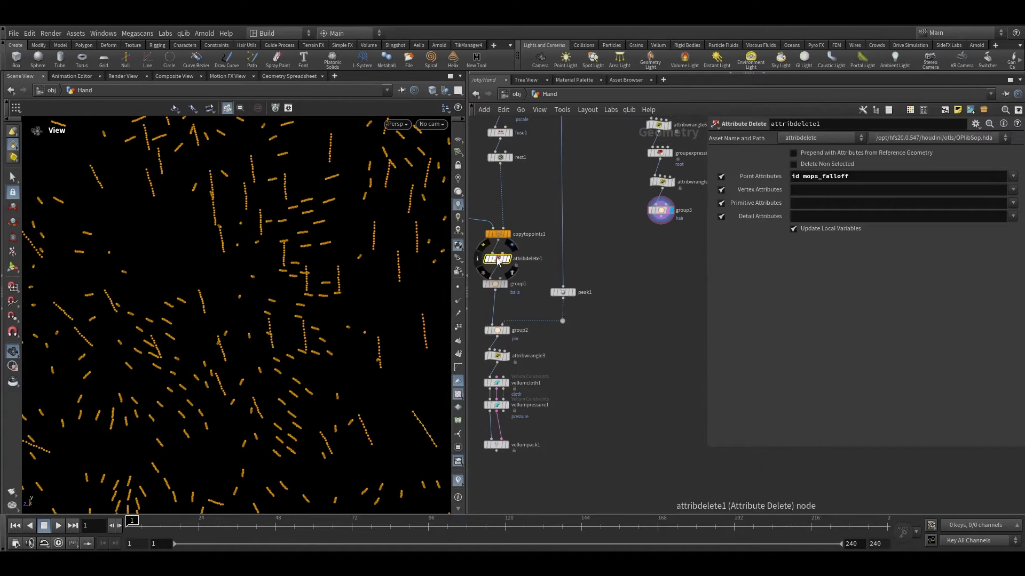
left_click_drag(496, 257, 665, 248, "alt")
scroll(662, 224, "up", 2)
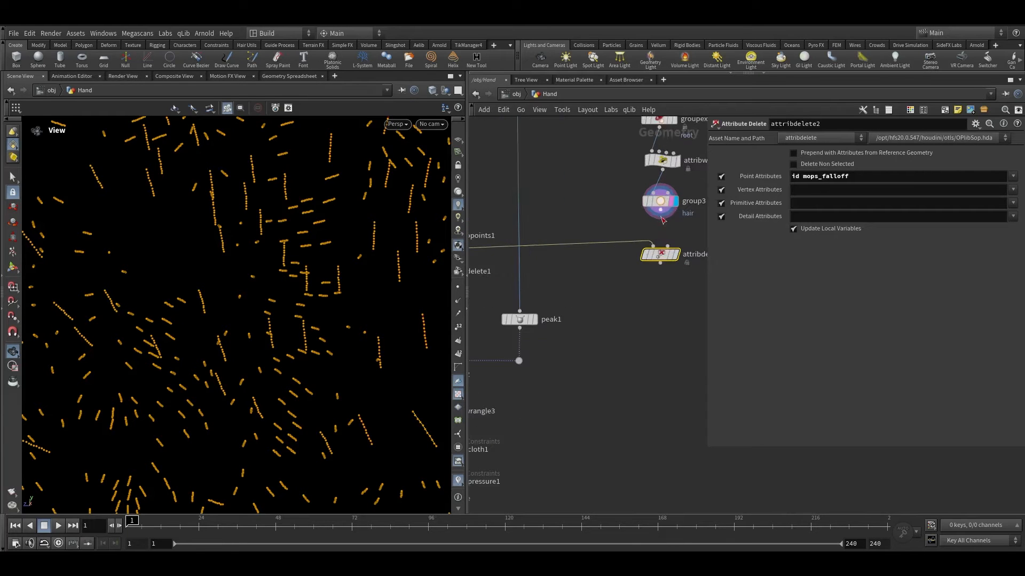
left_click(675, 254)
key("f")
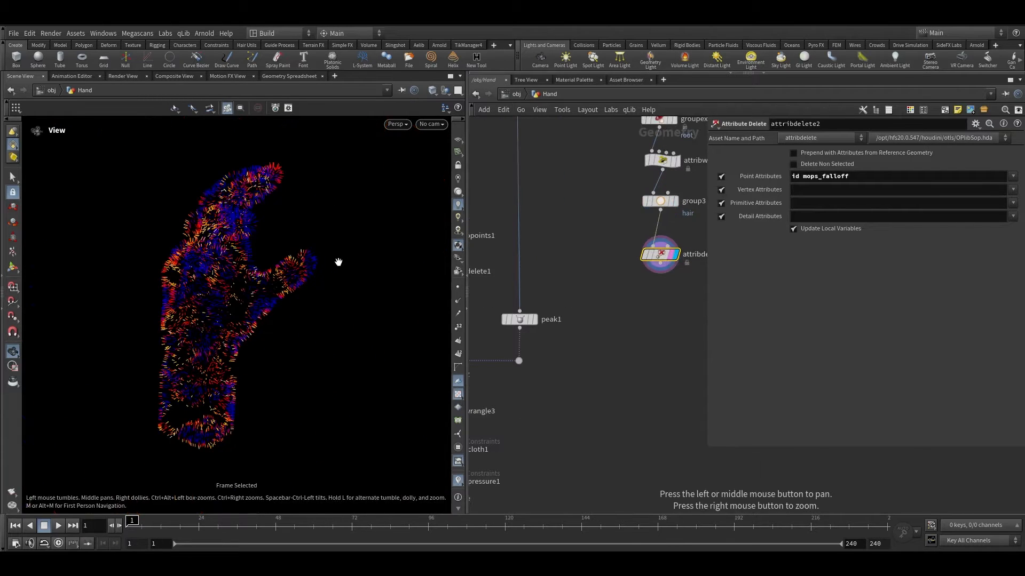
Step: Examine the resulting hair geometry in the viewport and the node's info
left_click_drag(324, 268, 283, 293)
right_click_drag(283, 293, 370, 216)
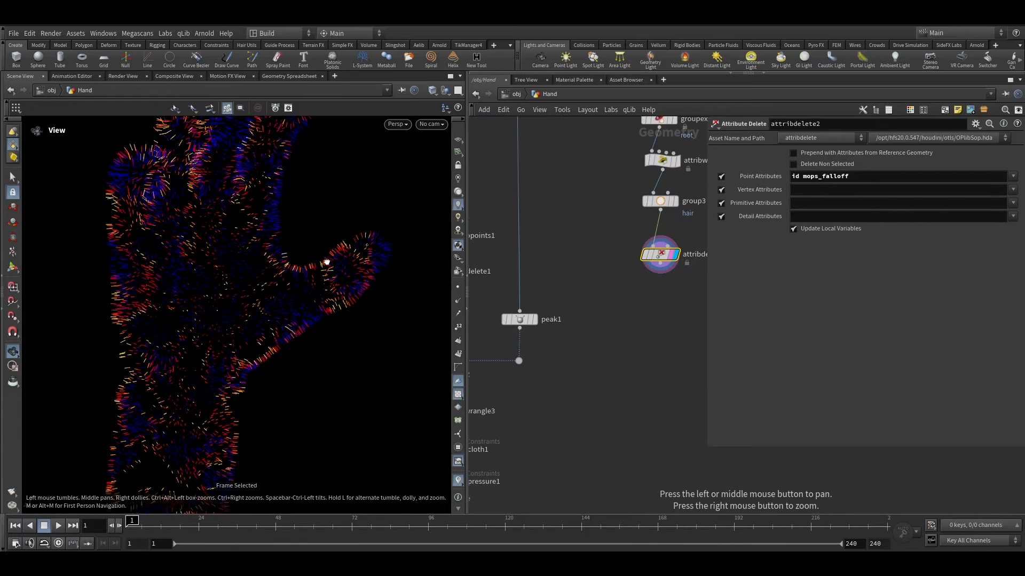
right_click_drag(327, 262, 453, 270)
middle_click(650, 264)
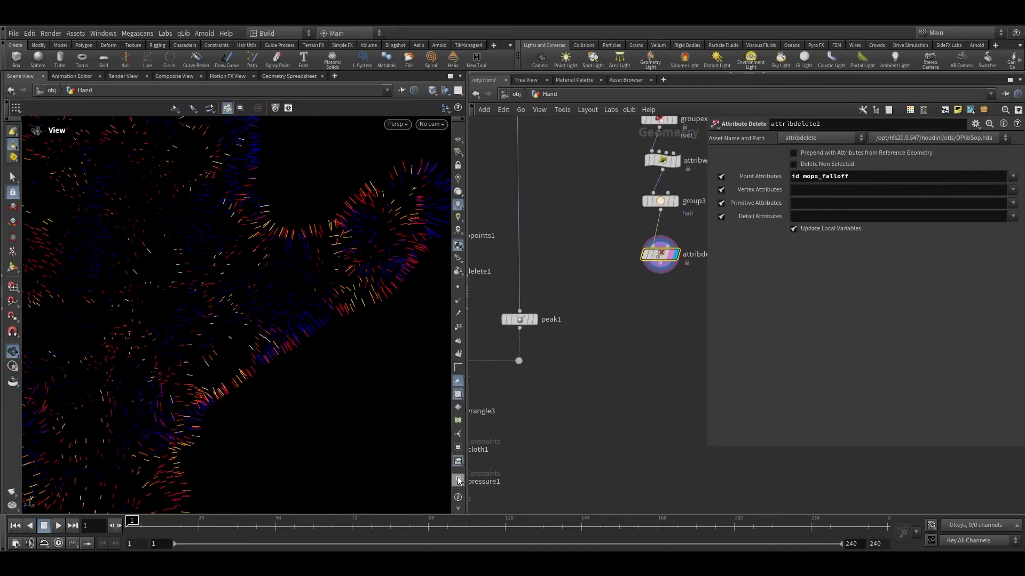
key("space+g")
mouse_move(241, 266)
left_mouse_down()
mouse_move(258, 258)
mouse_move(238, 282)
left_mouse_up()
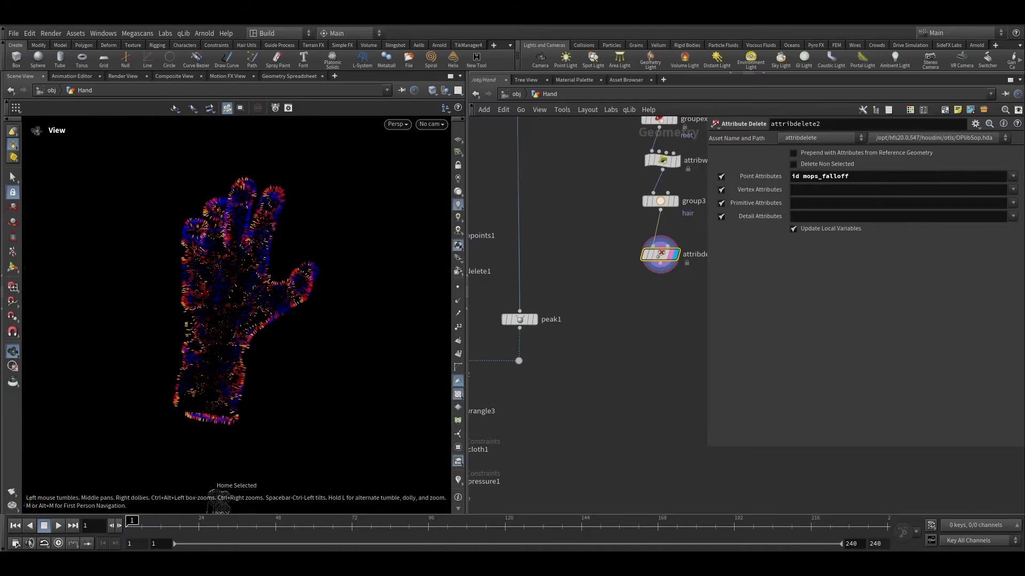
Step: Append a Vellum Hair constraints node below the copied Attribute Delete node
key("Tab")
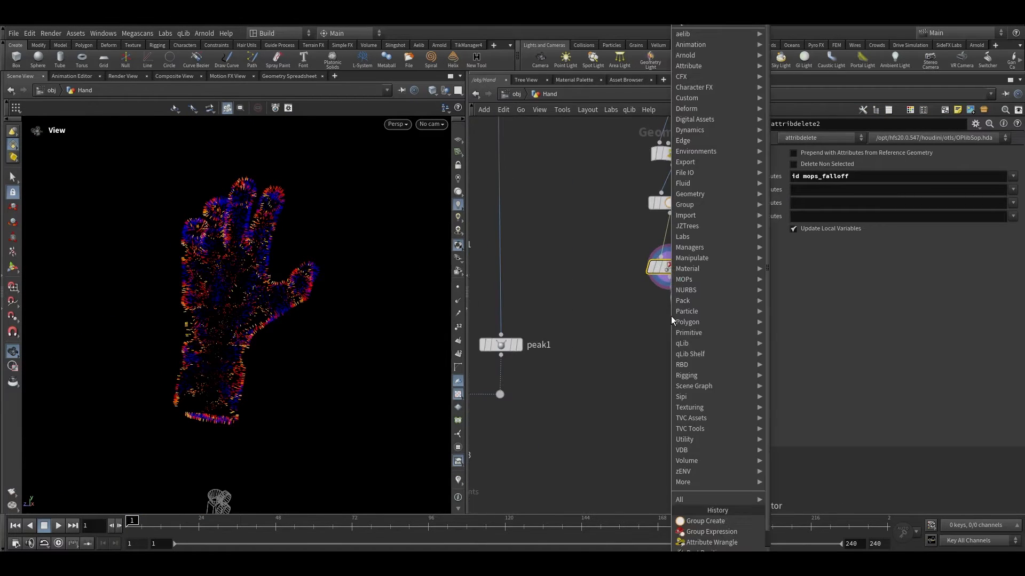
key("Escape")
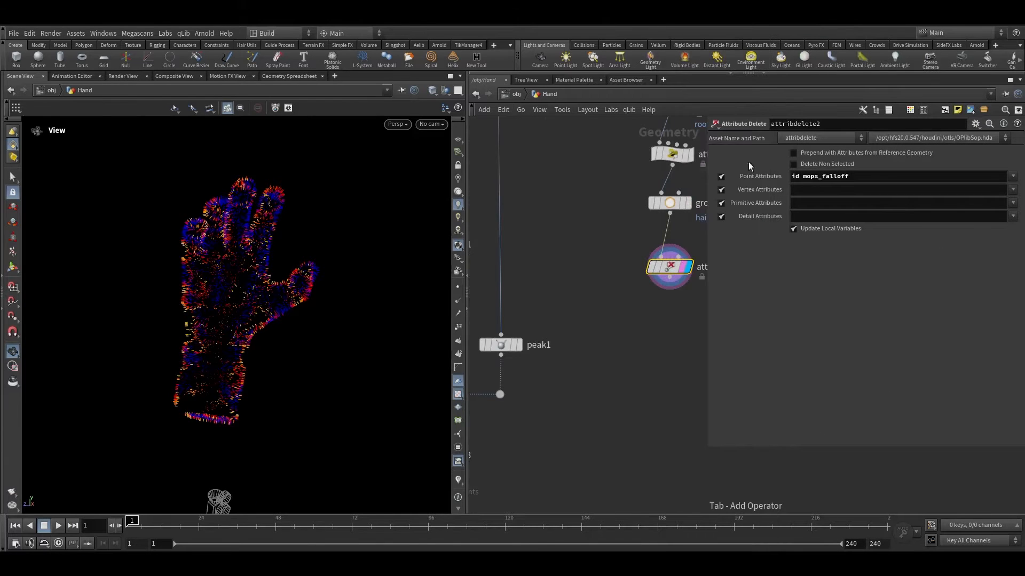
key("Tab")
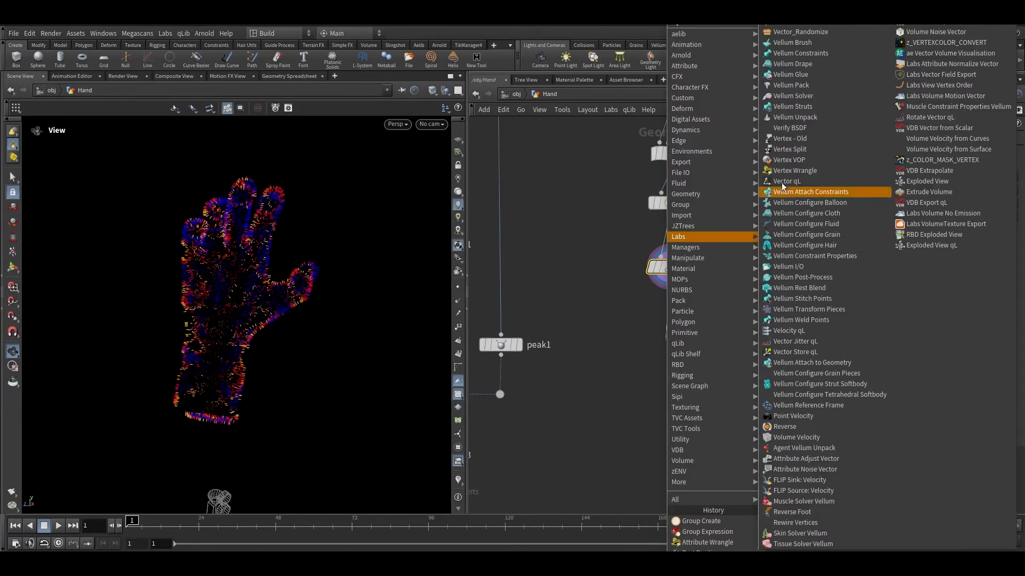
mouse_move(694, 236)
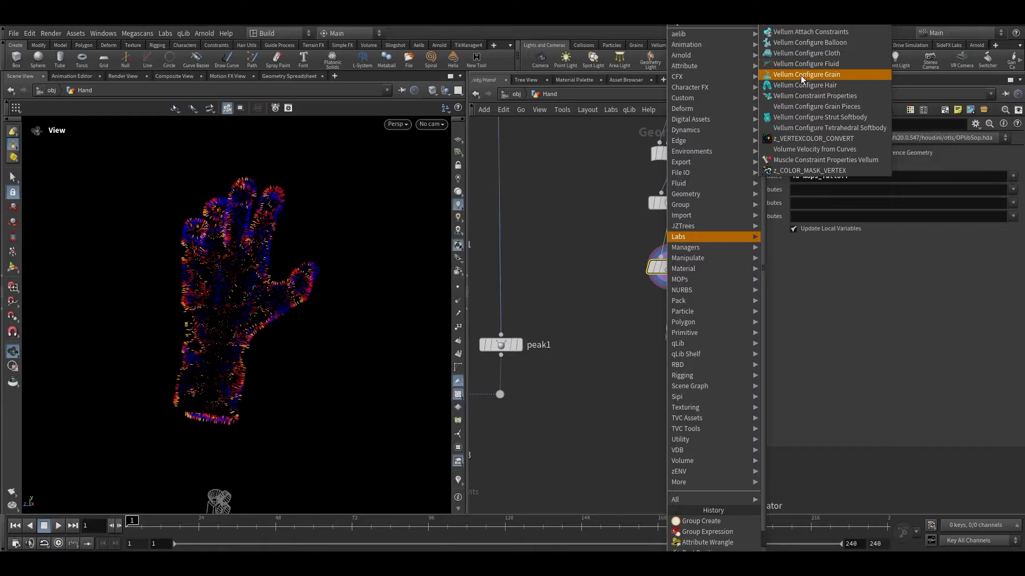
key("BackSpace")
type("h")
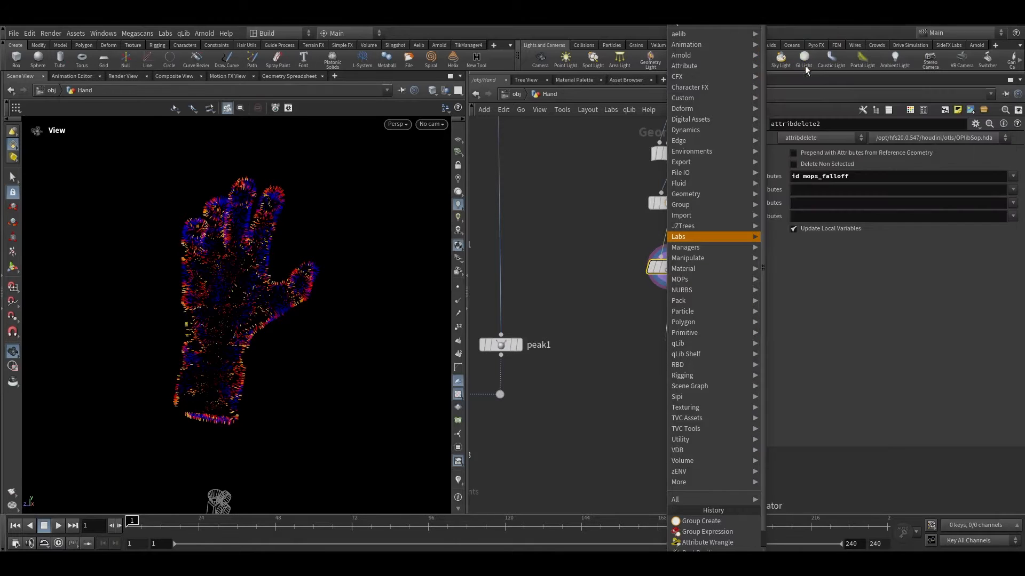
left_click(814, 25)
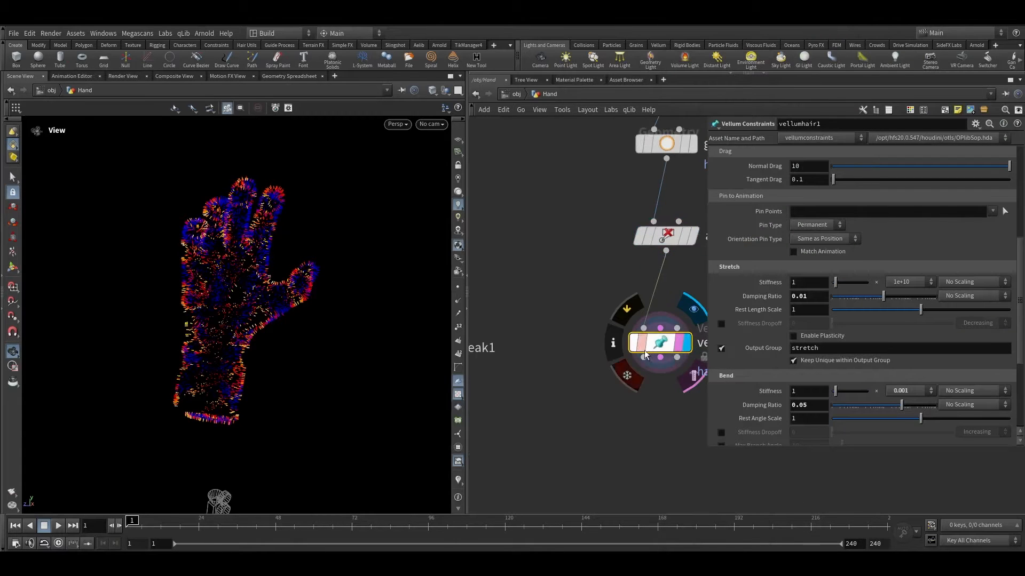
Step: Set the Vellum Hair pin points to root and the stretch output group to hair
scroll(263, 336, "up", 5)
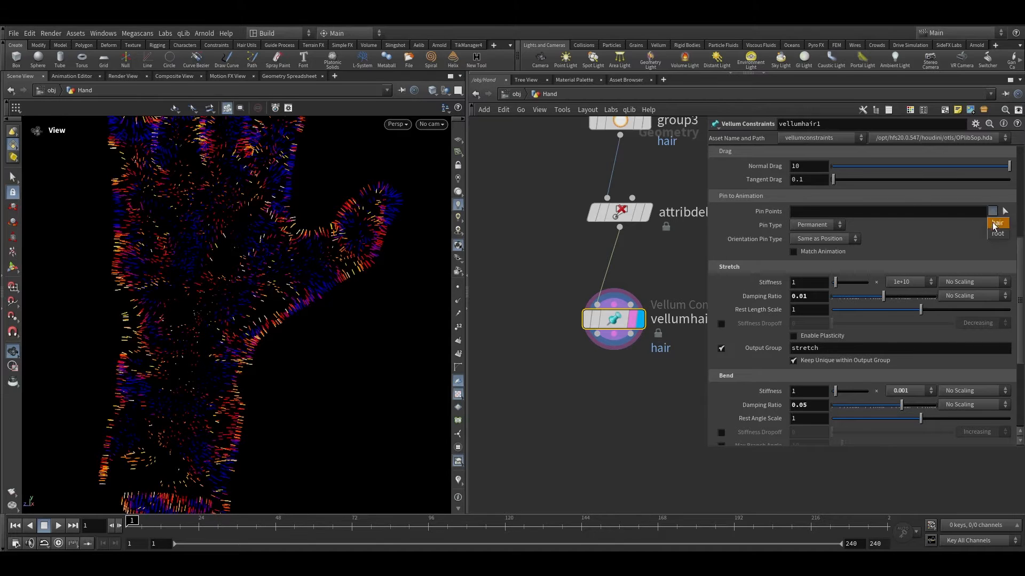
left_click(992, 212)
left_click_drag(828, 349, 751, 351)
type("ha")
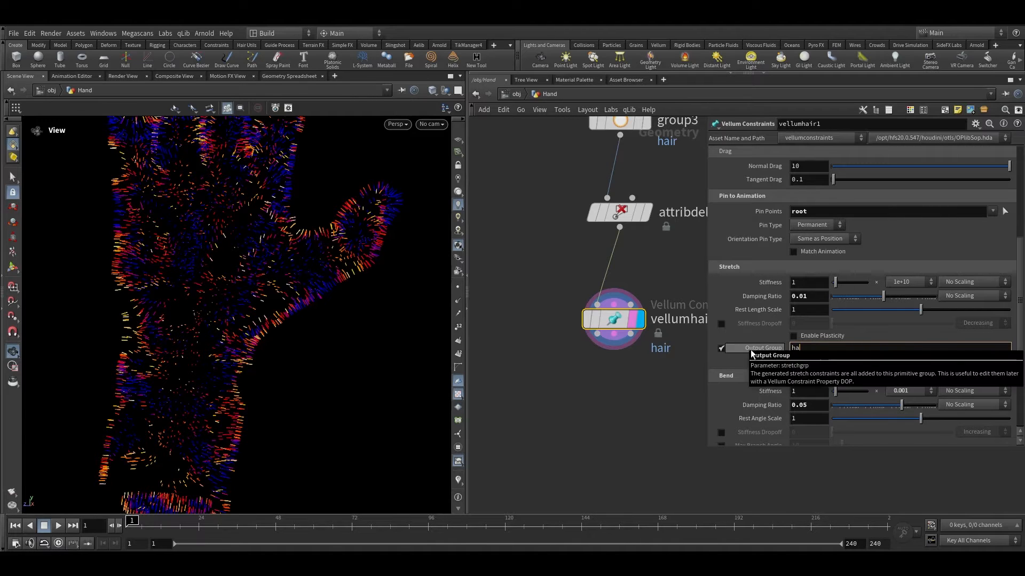
type("ir")
key("Return")
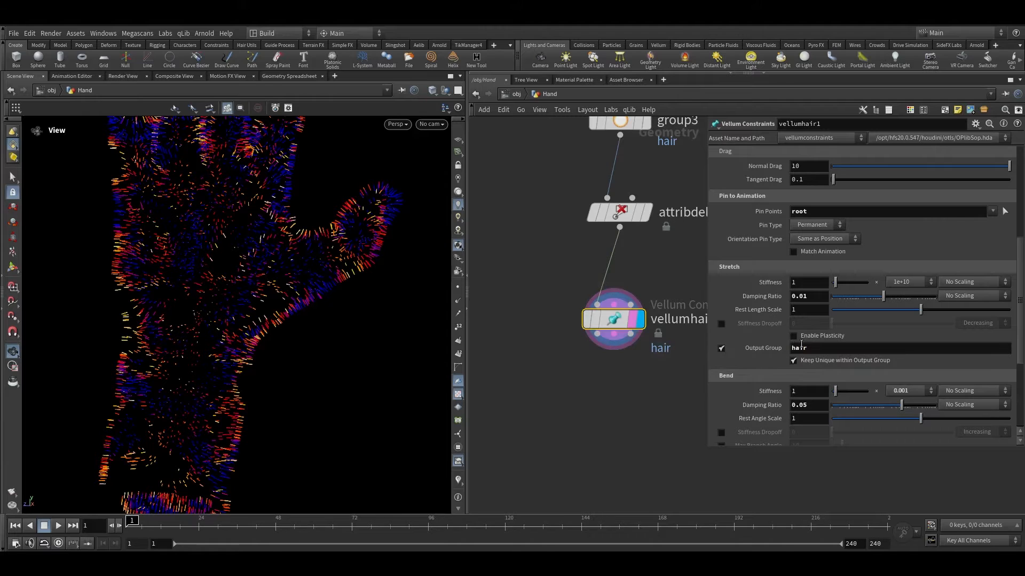
Step: Select the new hair nodes and auto-arrange their layout
scroll(770, 363, "down", 2)
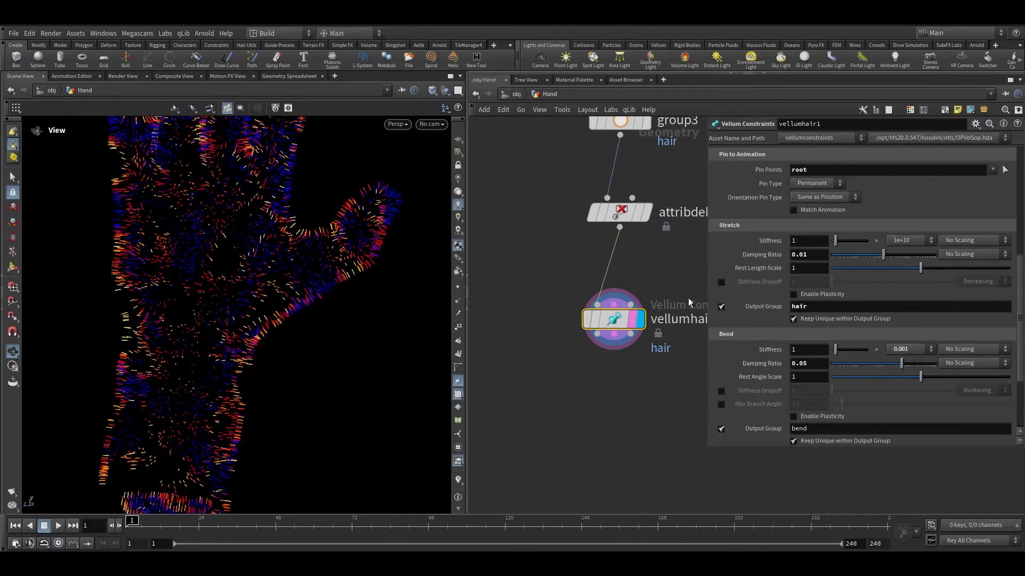
scroll(647, 351, "down", 3)
left_click_drag(646, 368, 619, 180)
key("l")
middle_click_drag(638, 385, 666, 293)
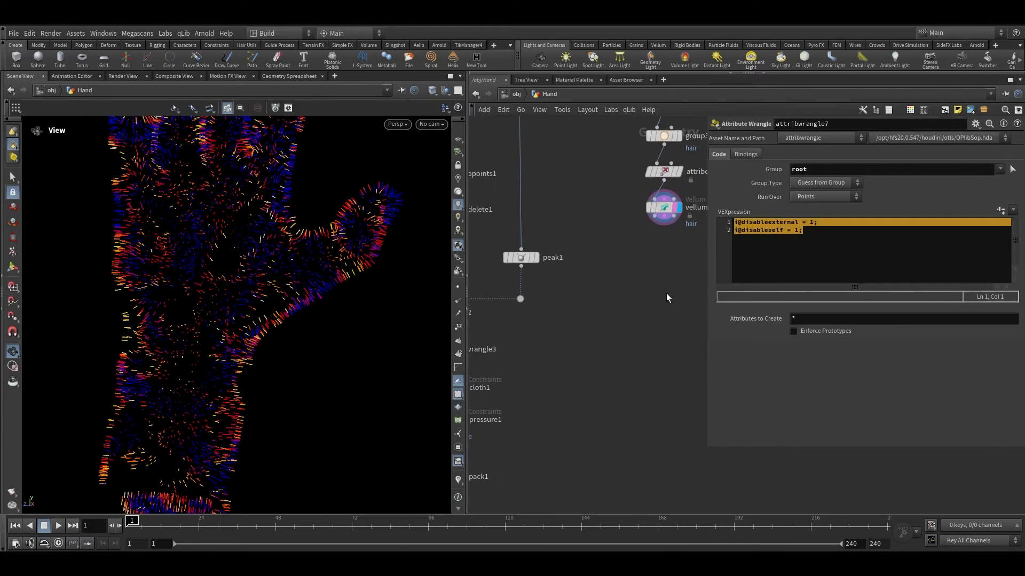
Step: Add a Vellum Pack node below the hair branch's Vellum Hair constraints node
key("Tab")
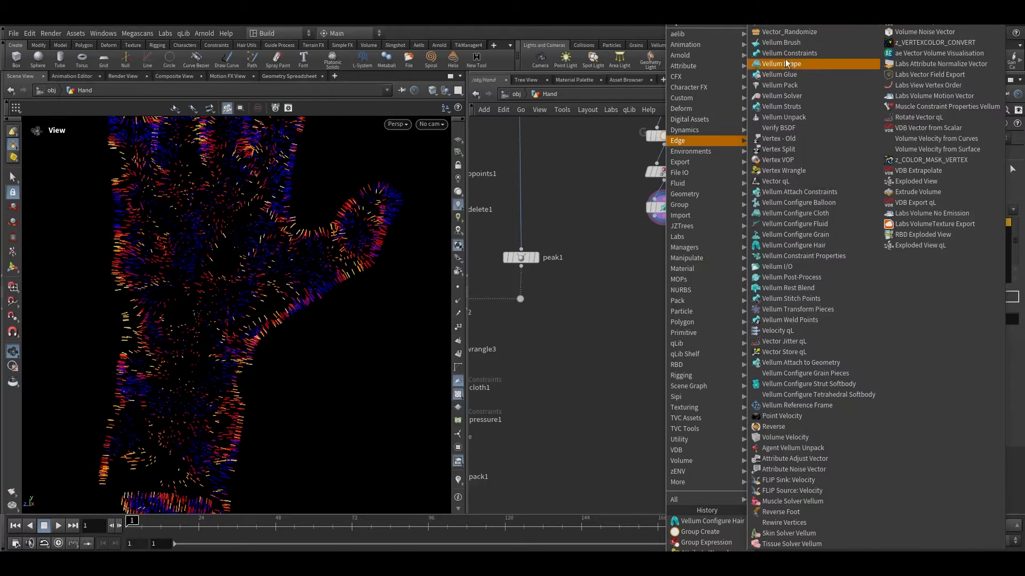
left_click(798, 85)
left_click(661, 246)
scroll(639, 318, "down", 3)
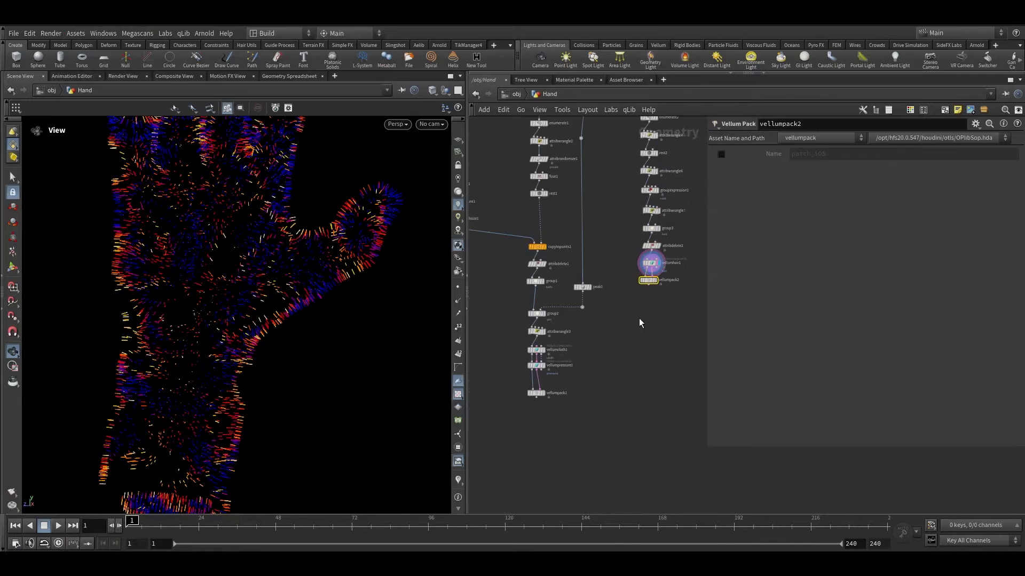
Step: Connect the hair constraints into the new Vellum Pack and merge both Vellum Pack nodes together
middle_click_drag(639, 318, 632, 238)
left_click_drag(644, 201, 642, 314)
left_click_drag(500, 314, 660, 342)
scroll(653, 326, "up", 1)
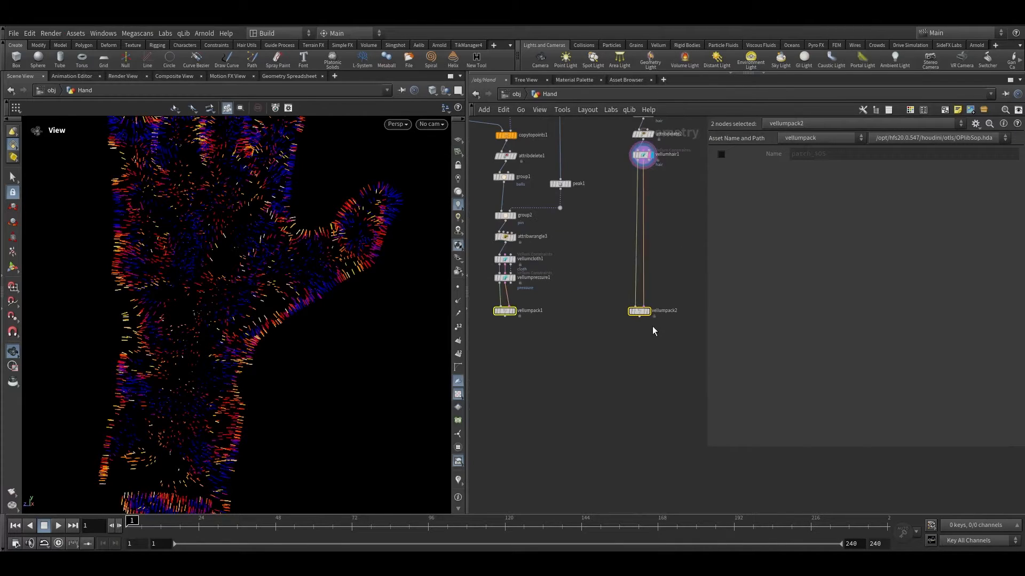
left_click(639, 317)
left_click(556, 389, "alt")
middle_click_drag(603, 431, 643, 326)
scroll(644, 327, "up", 2)
left_click(585, 349)
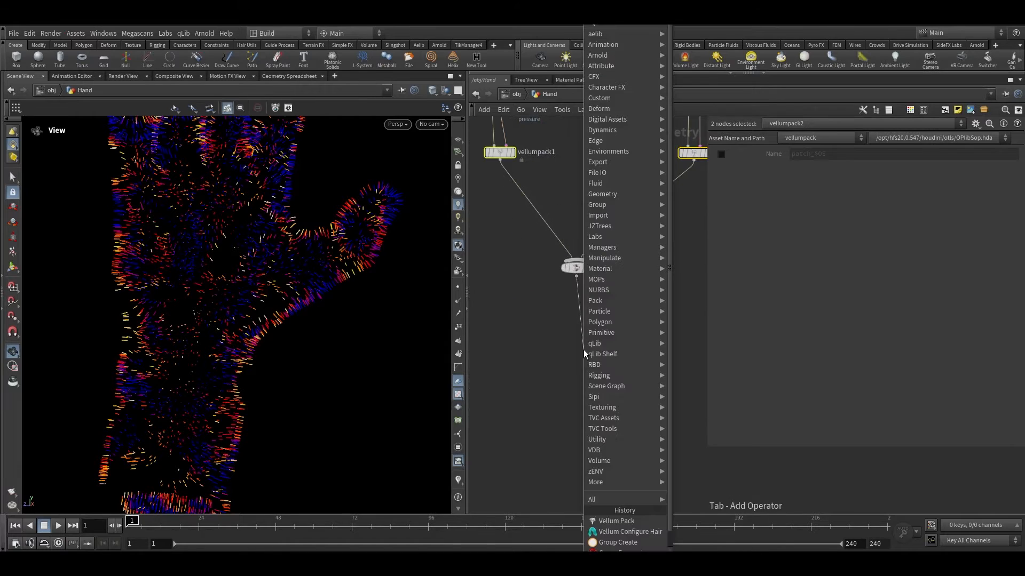
Step: Add a Vellum Unpack node below the merge and connect it
mouse_move(584, 348)
type("veun")
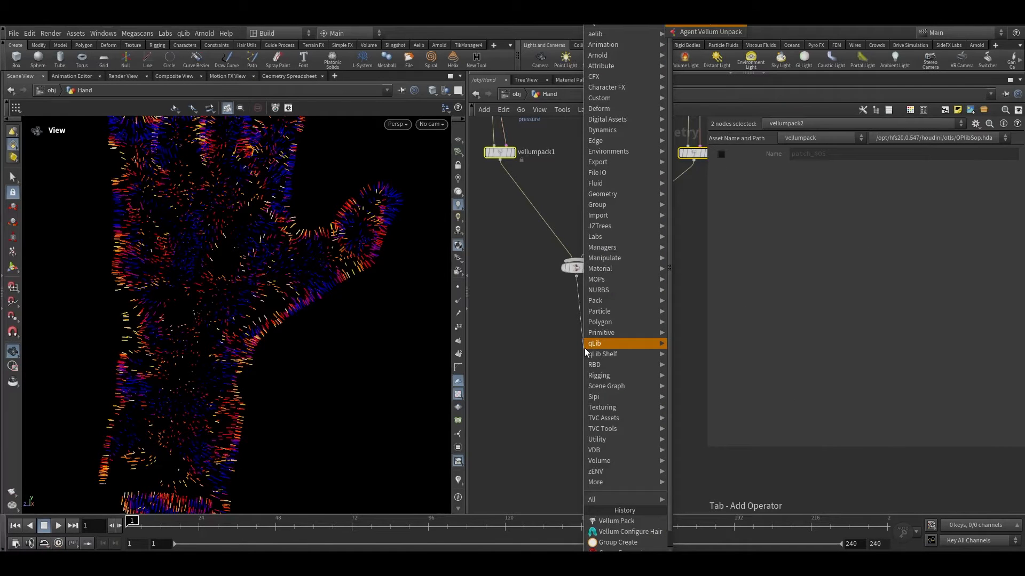
key("Return")
scroll(585, 350, "up", 3)
left_click(597, 355)
left_click_drag(581, 351, 565, 299)
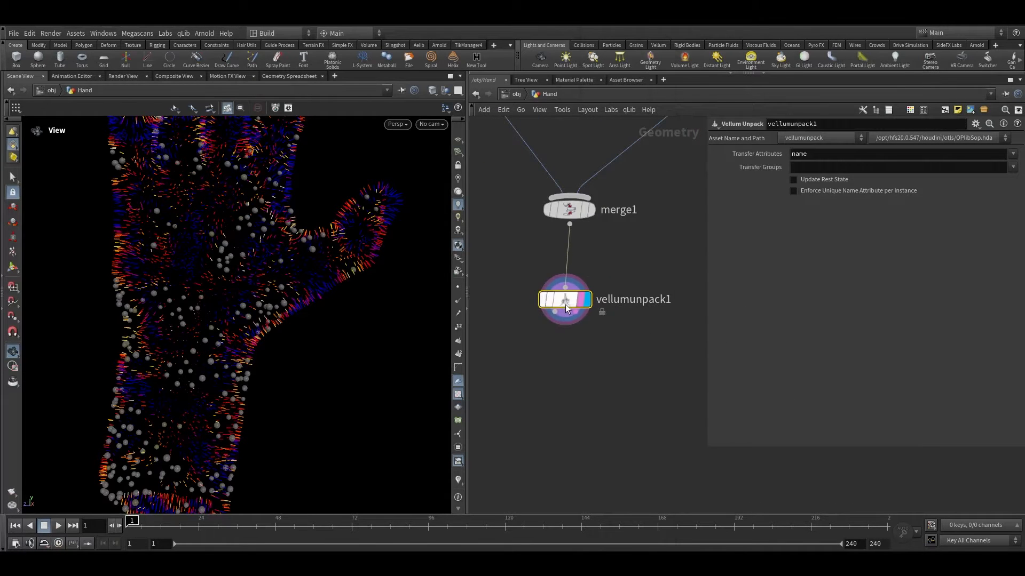
Step: Add a Vellum Solver below the Vellum Unpack and connect both its geometry and constraint outputs
key("g")
right_click_drag(230, 225, 411, 304)
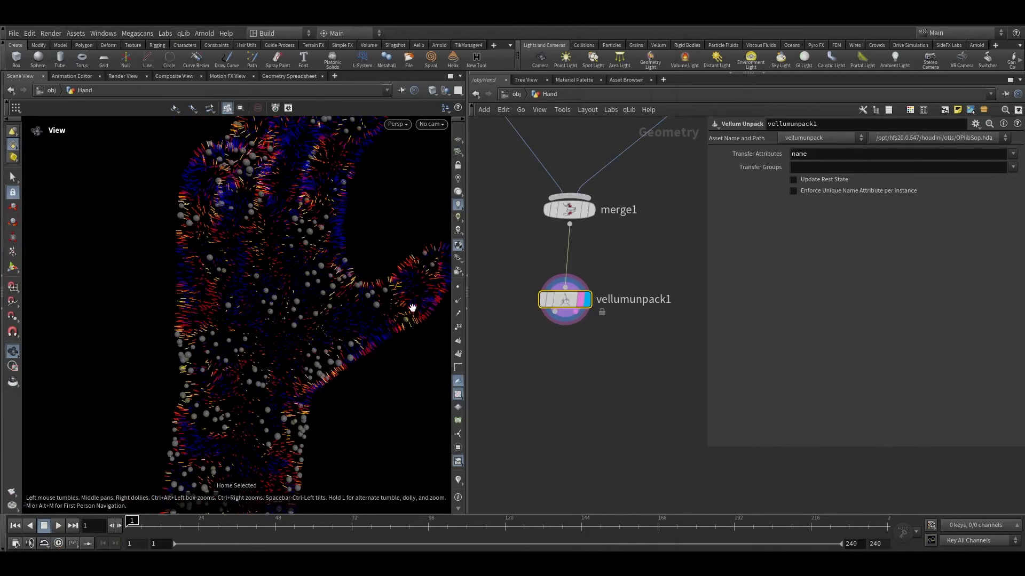
key("Tab")
mouse_move(556, 354)
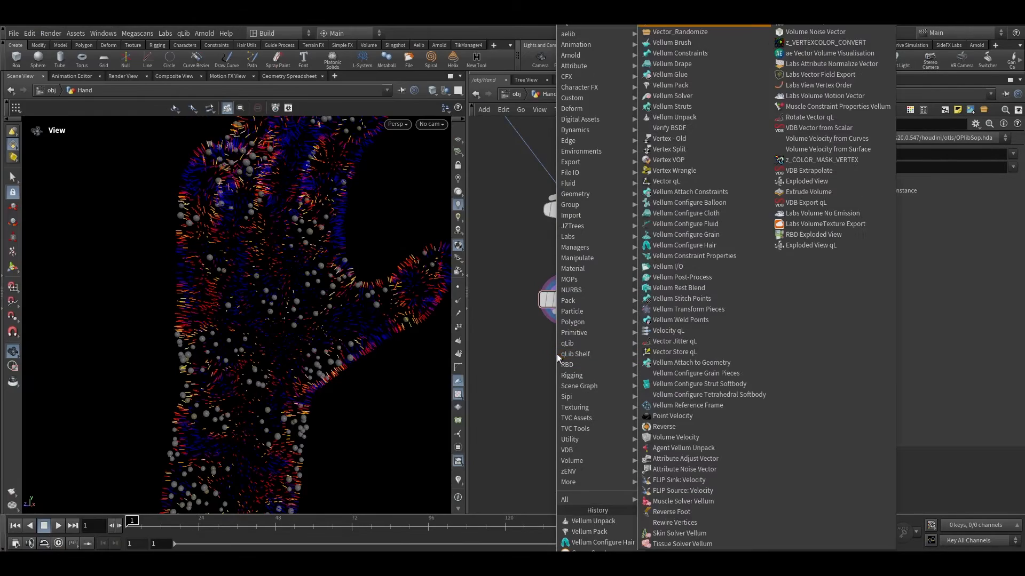
left_click(671, 31)
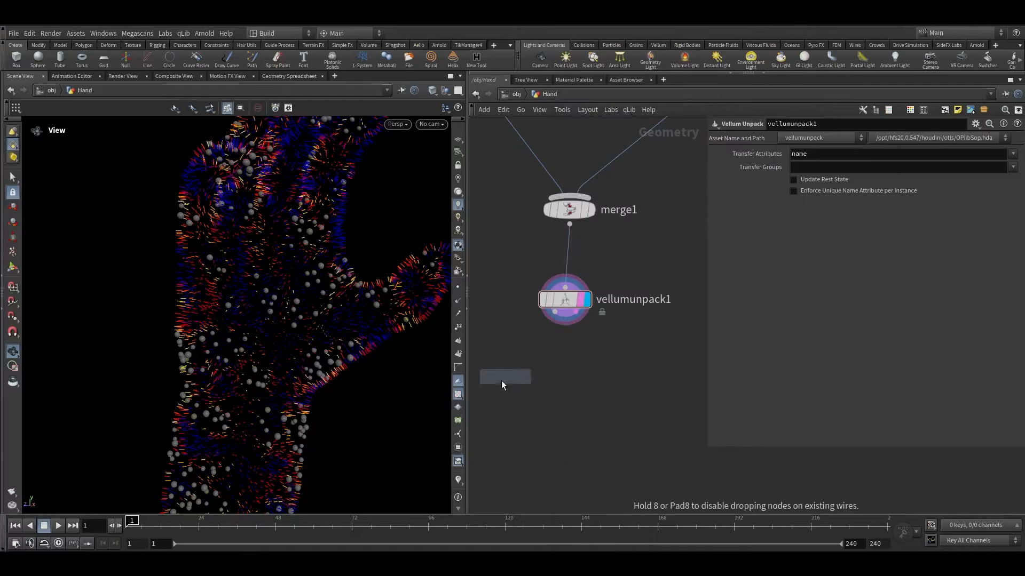
left_click(576, 370)
scroll(576, 370, "up", 1)
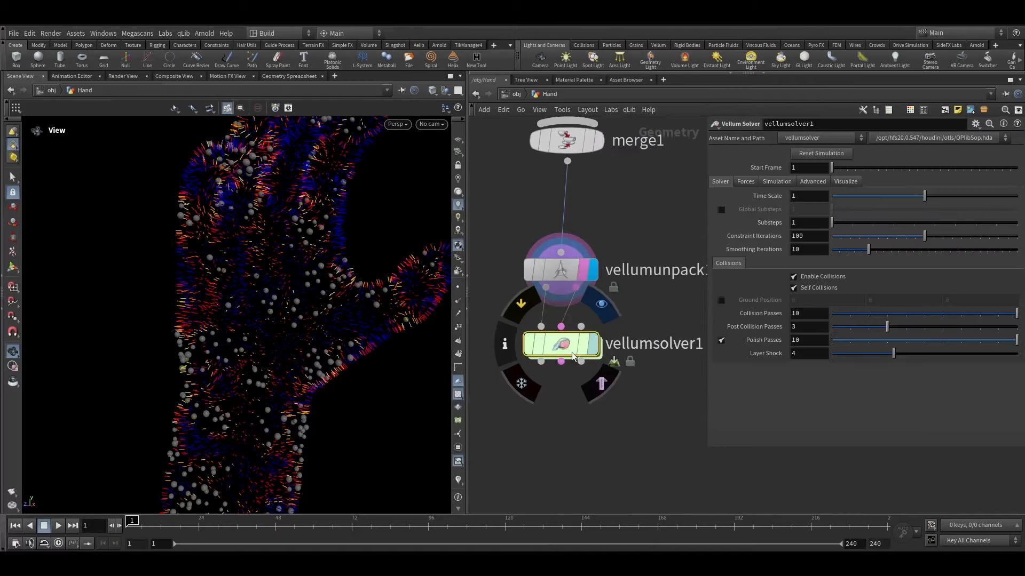
left_click(592, 346)
left_click_drag(569, 348, 569, 394)
key("space+g")
scroll(258, 240, "up", 4)
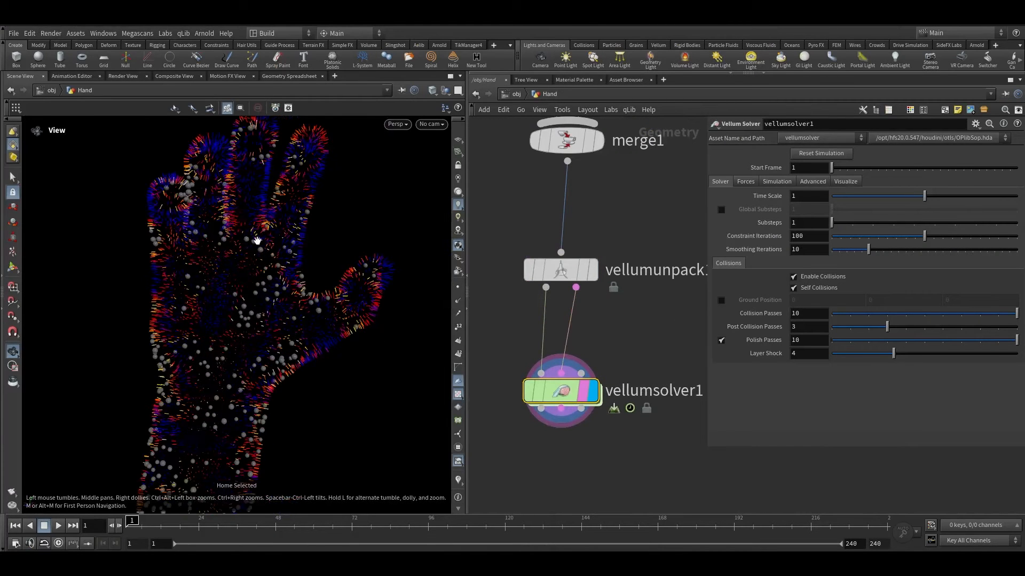
Step: Play the simulation to preview it, then return to the first frame
left_click(59, 526)
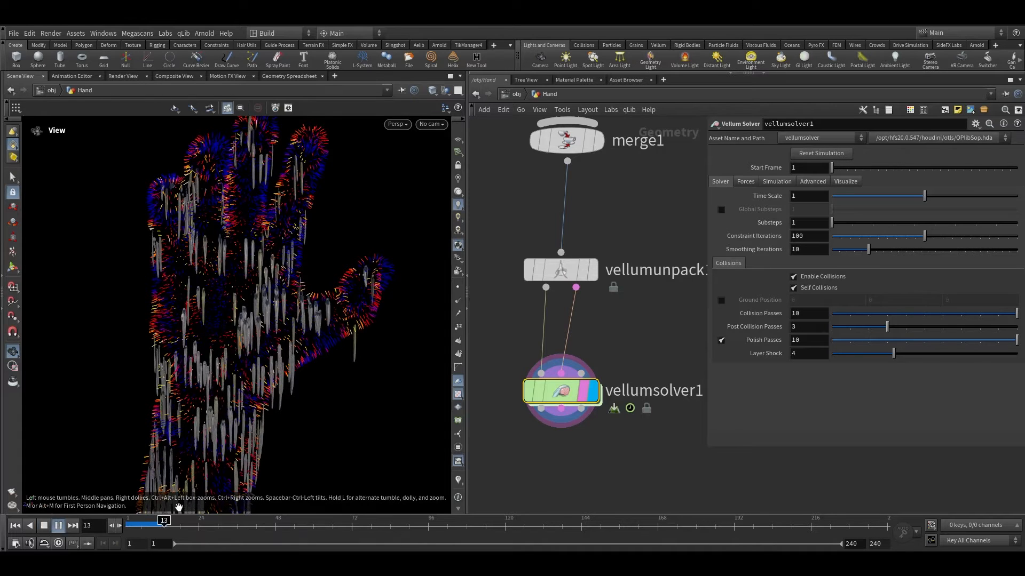
left_click(16, 525)
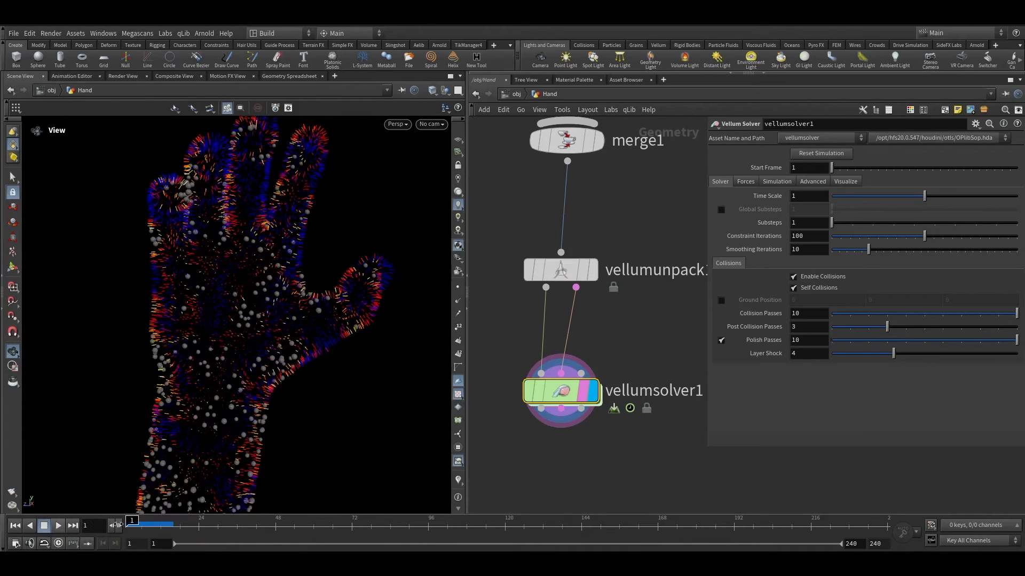
Step: In the Vellum Solver forces, set gravity to 0, disable built-in wind and set velocity damping to 0.1
left_click(746, 182)
double_click(886, 197)
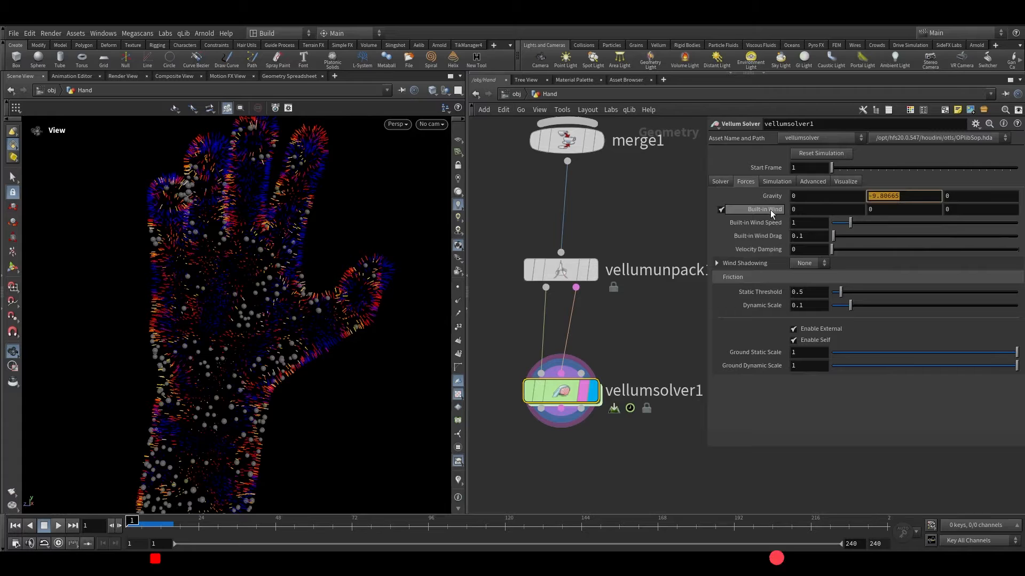
type("0")
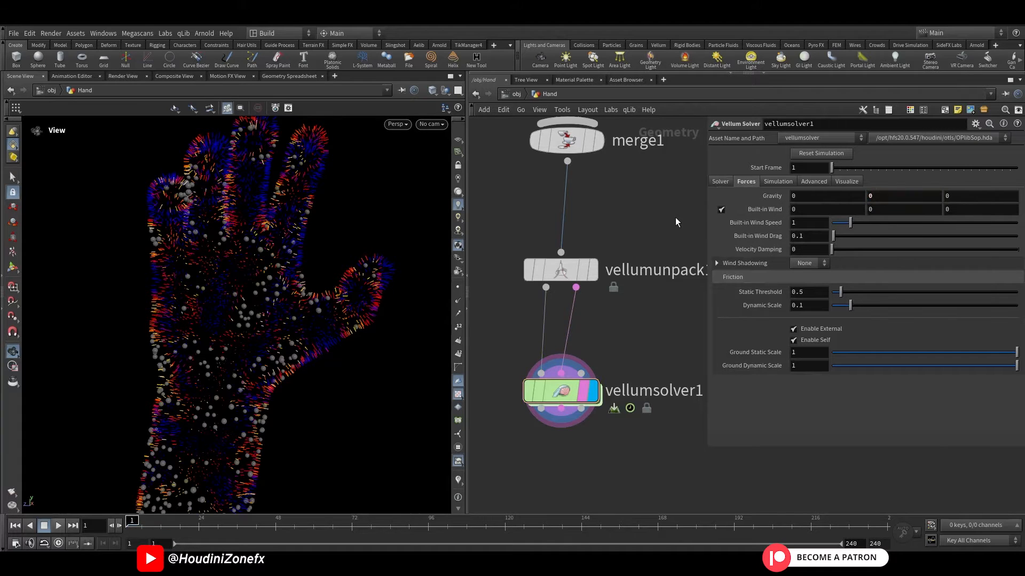
left_click(722, 209)
left_click(797, 224)
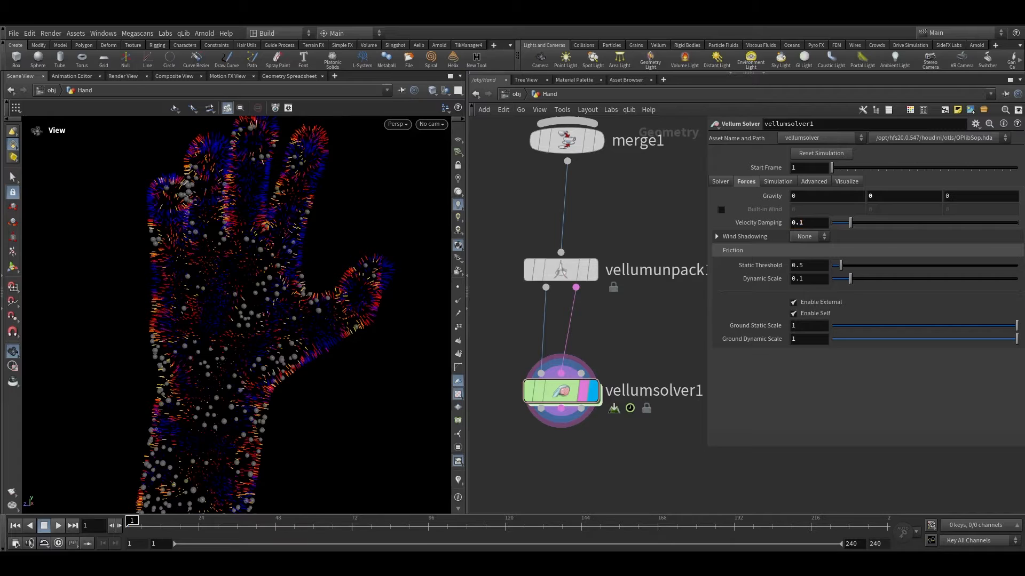
scroll(588, 405, "down", 5)
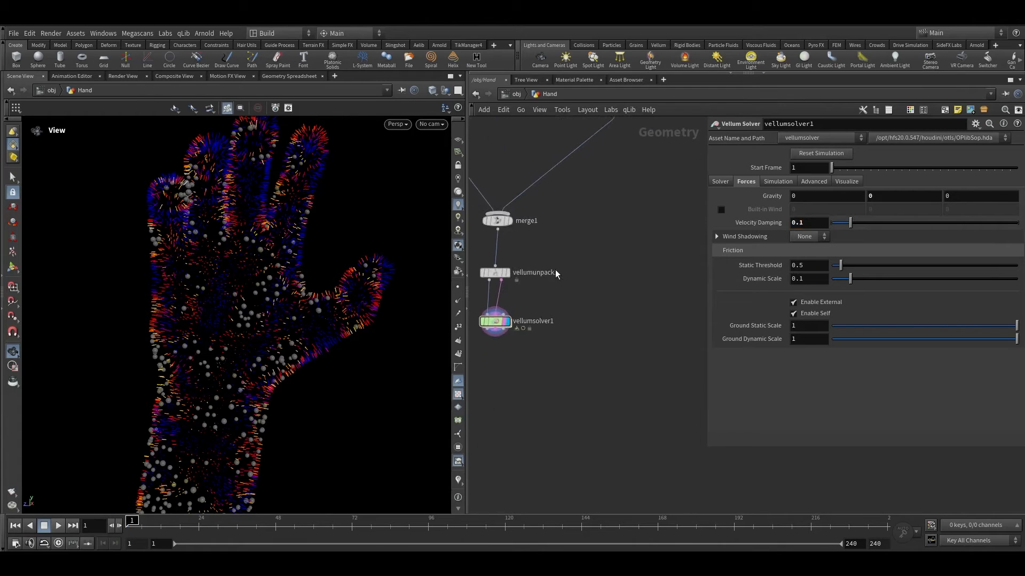
middle_click_drag(574, 262, 633, 221)
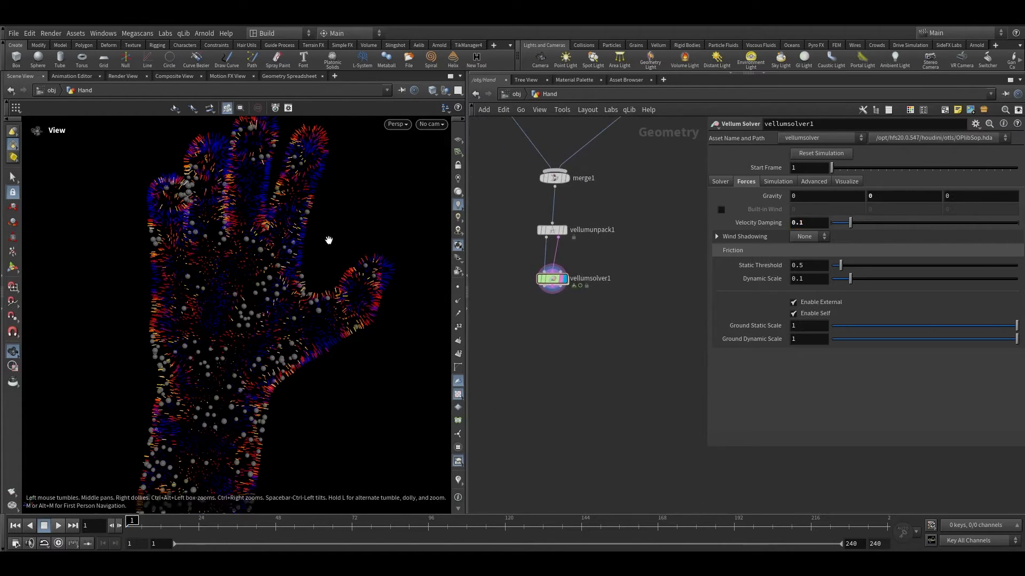
right_click_drag(327, 238, 257, 265)
left_click_drag(256, 265, 212, 309)
middle_click_drag(258, 282, 266, 351)
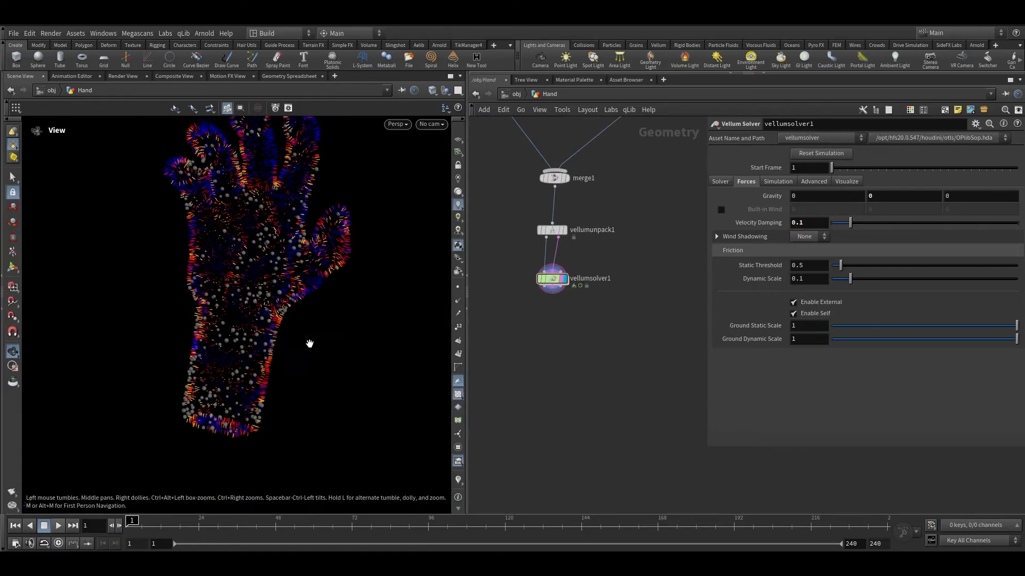
scroll(587, 260, "up", 2)
middle_click_drag(587, 259, 559, 264)
scroll(559, 264, "down", 1)
left_click(505, 238)
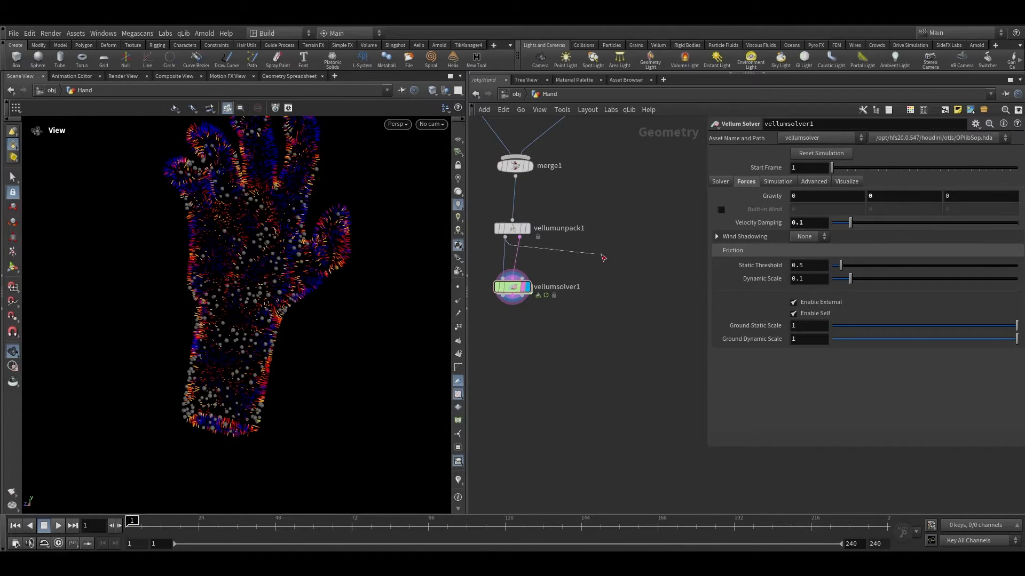
key("Tab")
scroll(693, 358, "down", 1)
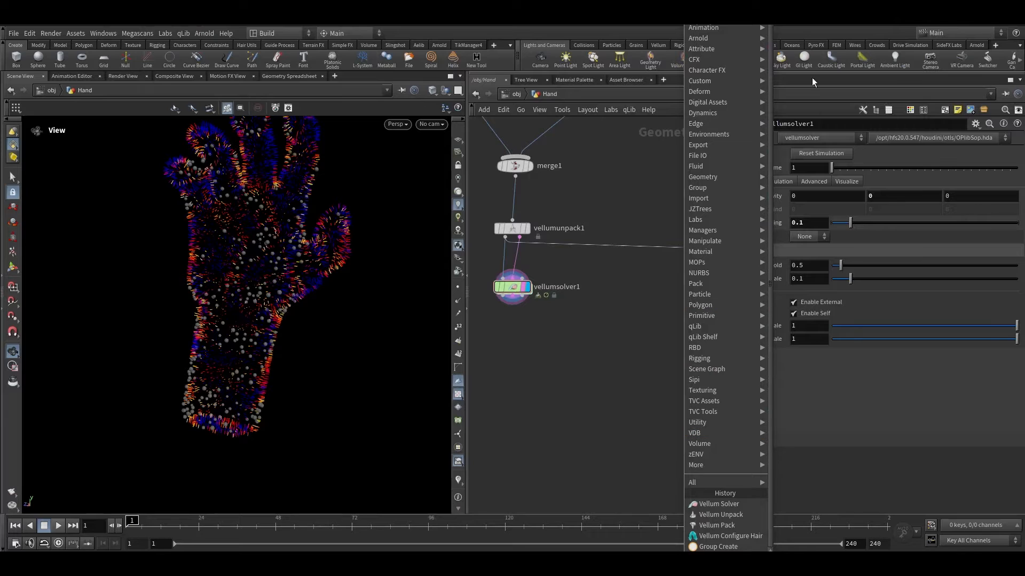
scroll(795, 53, "up", 1)
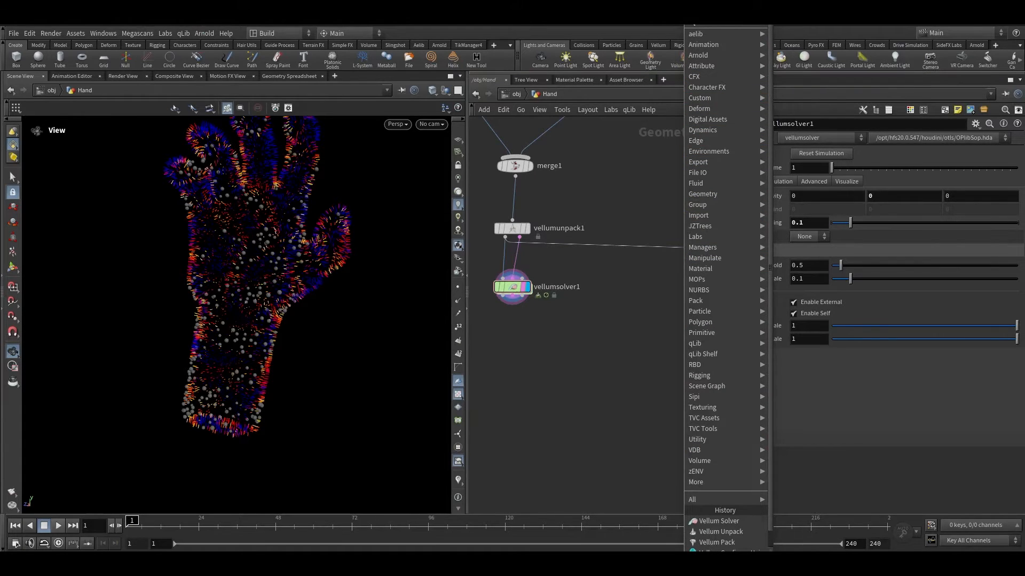
key("Escape")
scroll(649, 279, "down", 2)
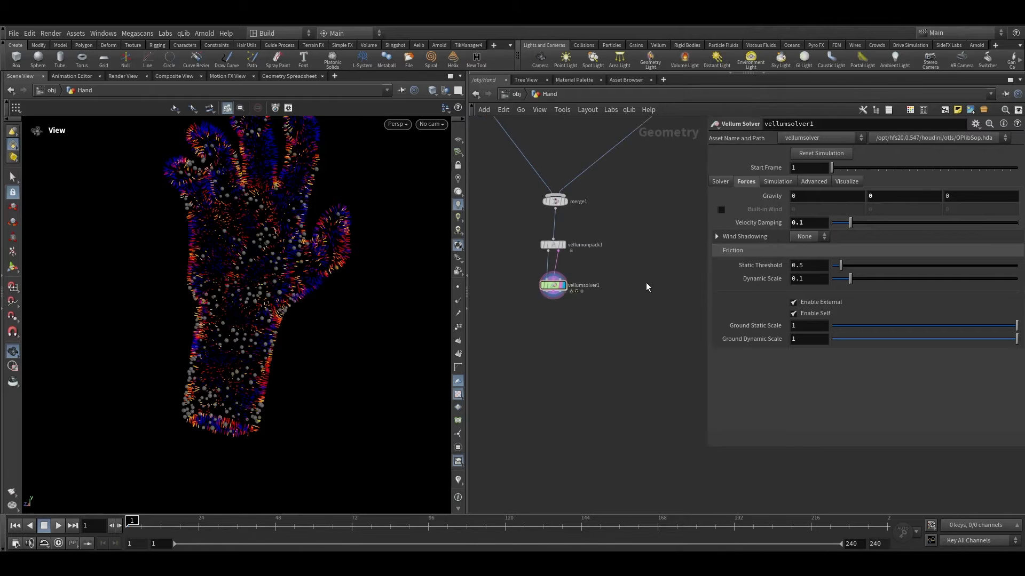
Step: Add a MOPs Shape Falloff node fed by the Vellum Unpack's geometry output
key("Tab")
mouse_move(626, 288)
type("mopss")
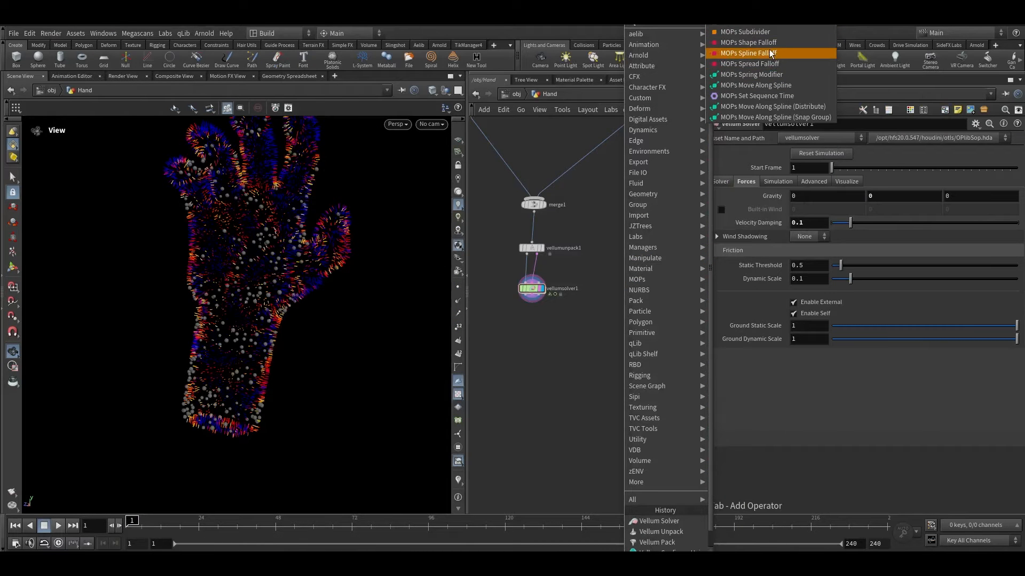
left_click(768, 43)
left_click(650, 261)
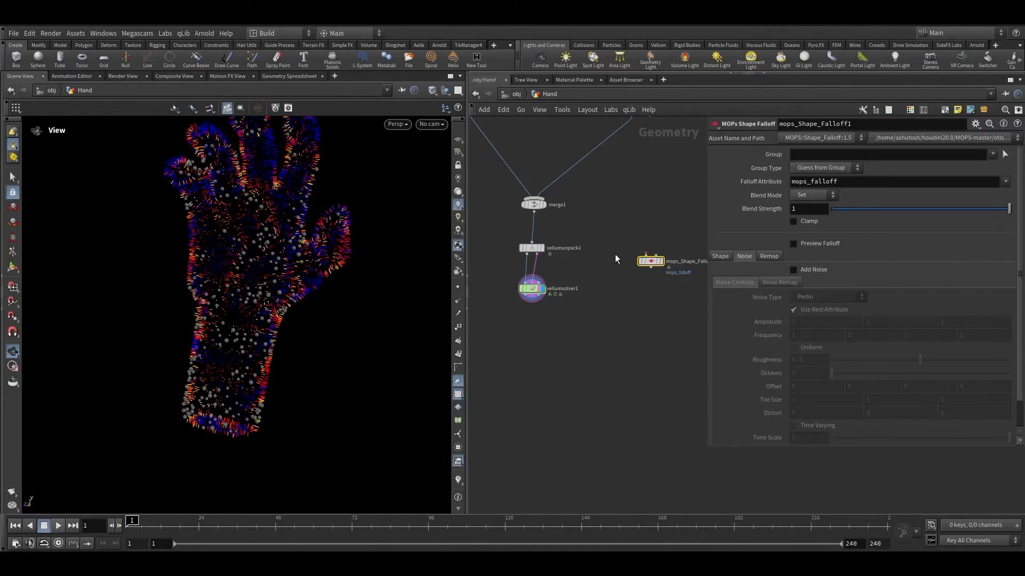
left_click_drag(526, 254, 646, 254)
scroll(652, 265, "up", 2)
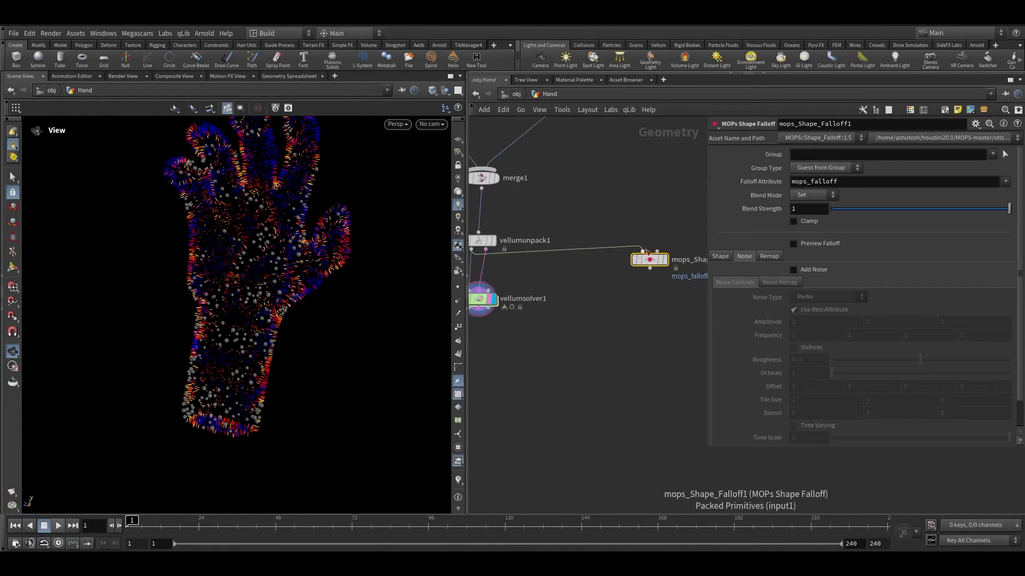
Step: Auto-fit the MOPs Shape Falloff shape to the hand and enable Preview Falloff
scroll(495, 241, "up", 3)
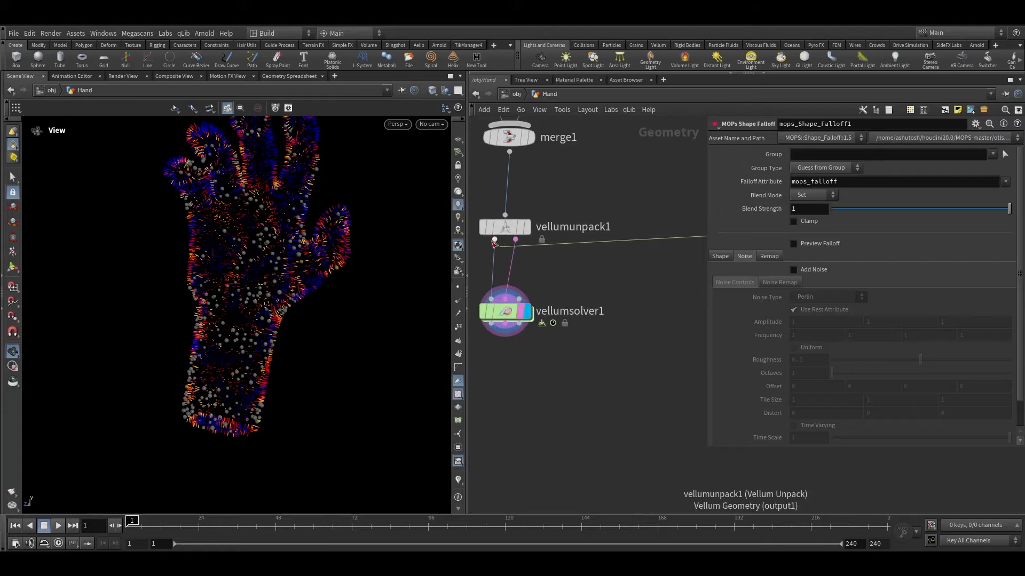
scroll(569, 306, "down", 3)
scroll(643, 265, "up", 3)
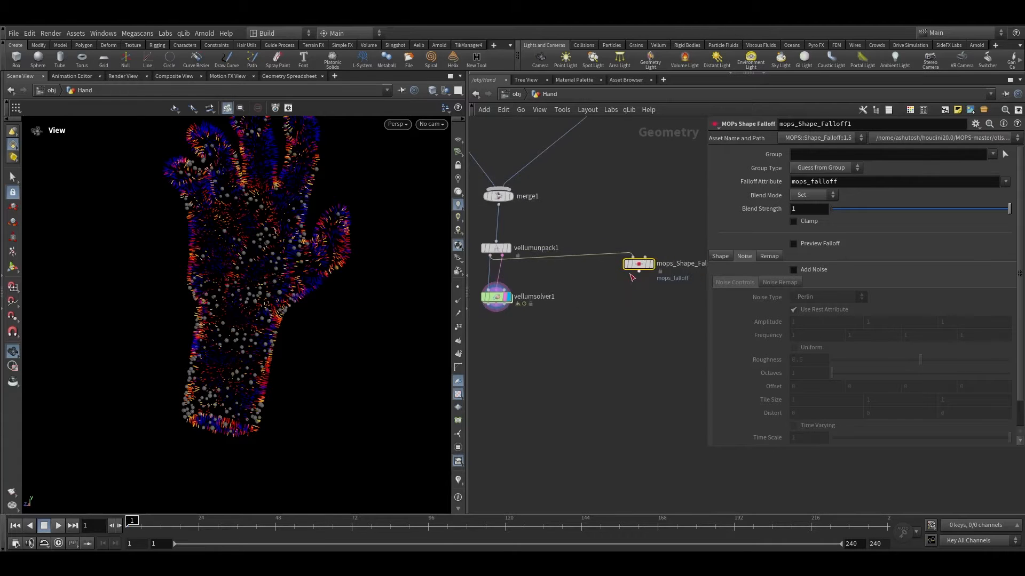
left_click(662, 237)
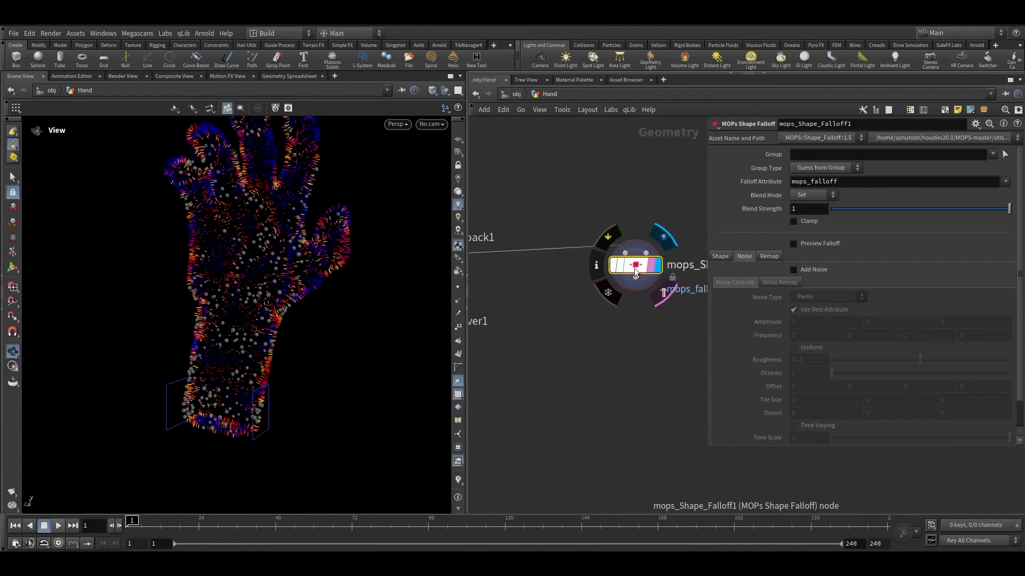
key("space+g")
mouse_move(234, 253)
left_mouse_down()
mouse_move(279, 252)
mouse_move(240, 248)
mouse_move(251, 245)
left_mouse_up()
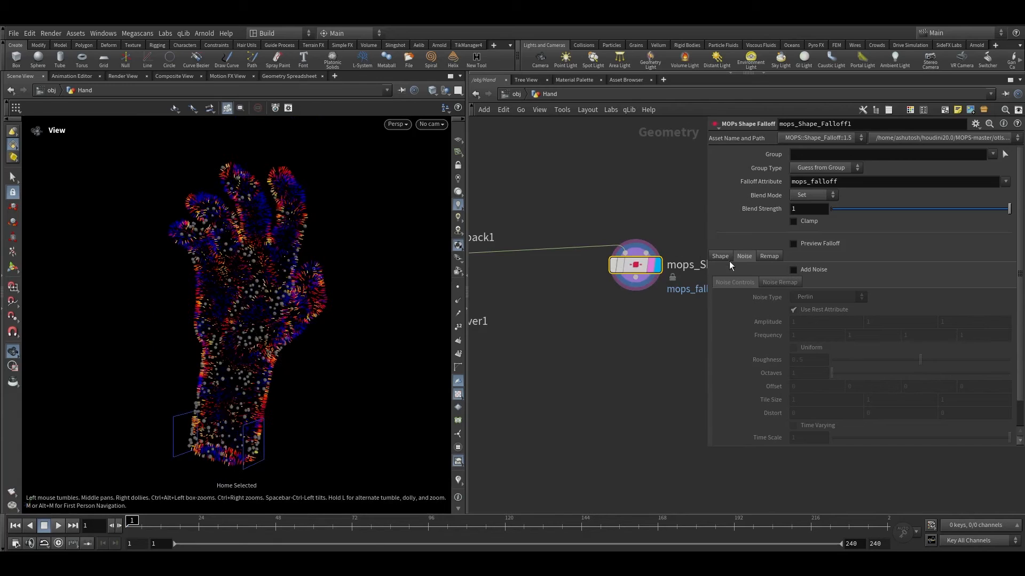
left_click(726, 260)
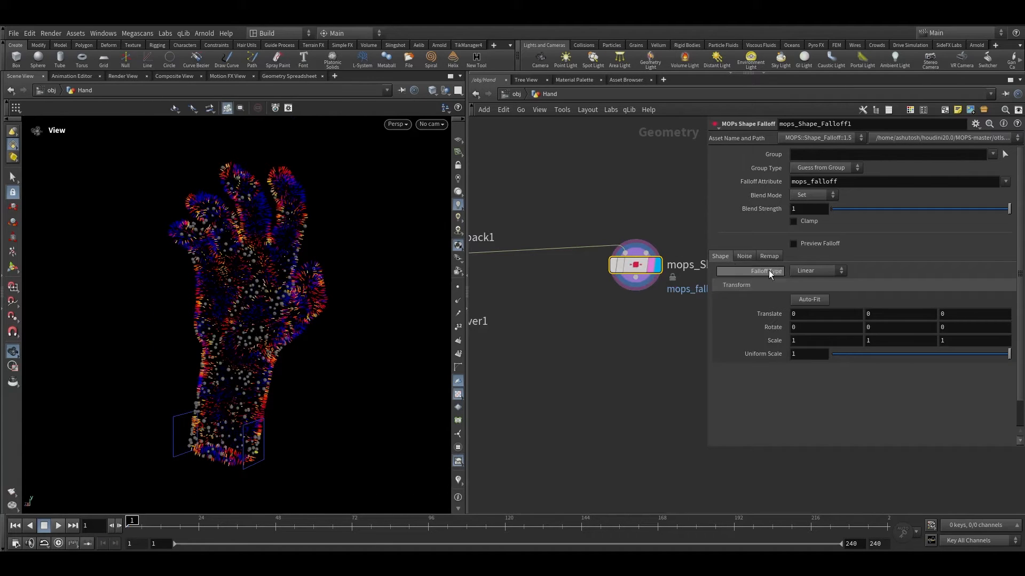
left_click(809, 300)
scroll(247, 275, "down", 2)
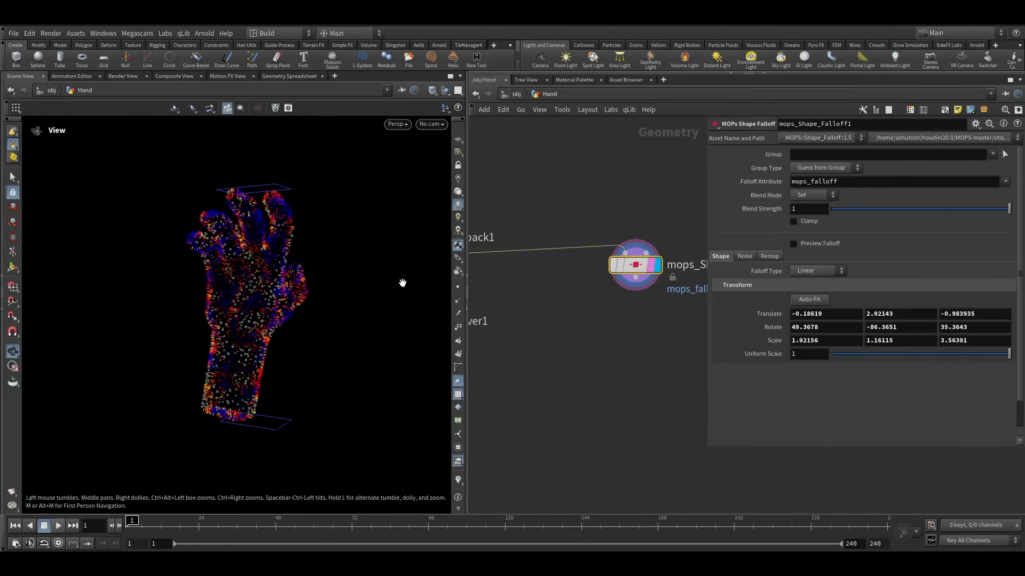
left_click(813, 245)
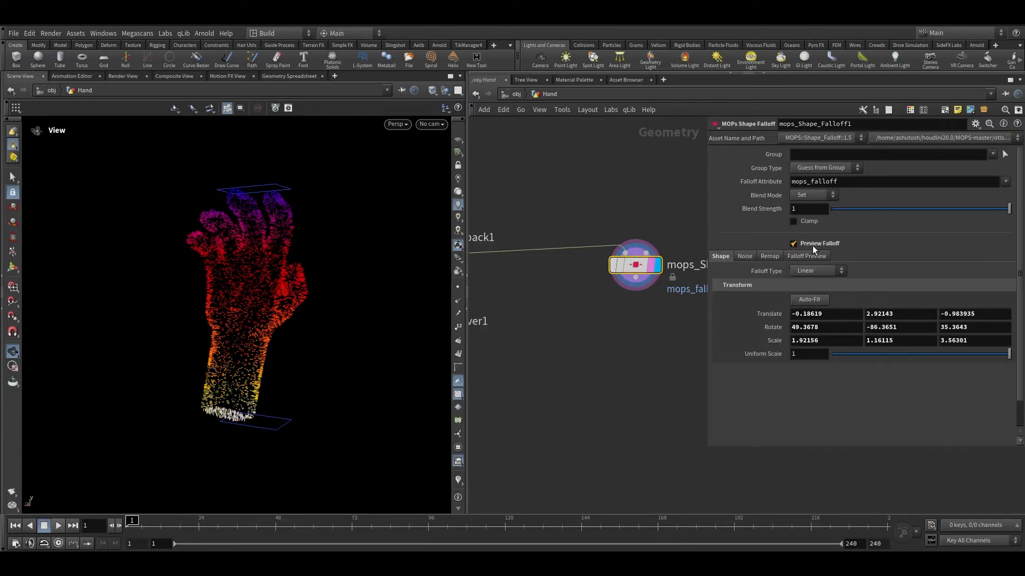
Step: At frame 24, move the MOPs falloff sphere below the hand and keyframe its translate
left_click_drag(299, 395, 261, 252)
left_click_drag(257, 387, 251, 368)
scroll(252, 368, "down", 3)
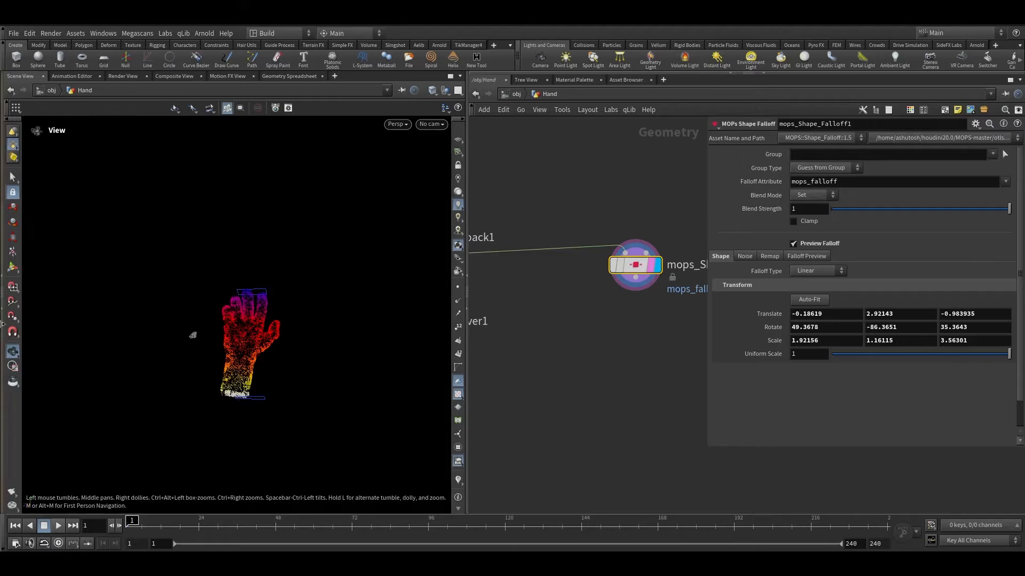
left_click(14, 266)
middle_click_drag(649, 341, 632, 338)
left_click_drag(664, 335, 585, 213)
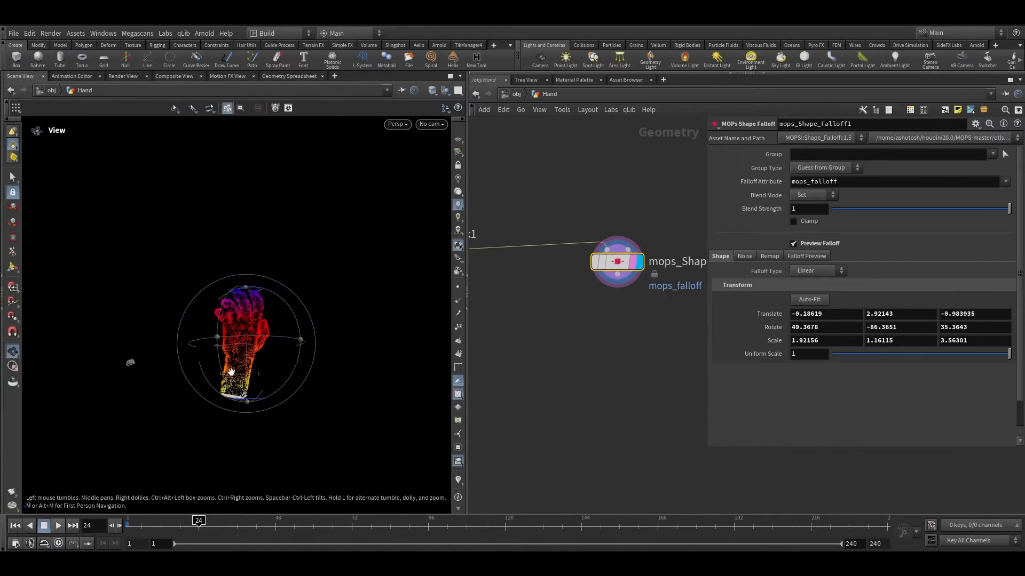
left_click_drag(251, 366, 223, 482)
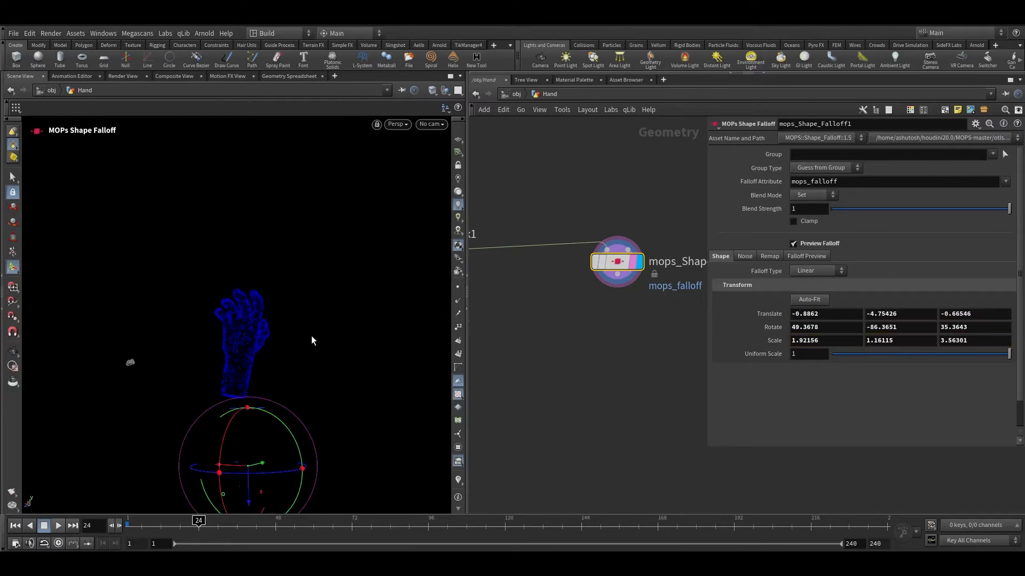
middle_click_drag(311, 332, 329, 264, "alt")
left_click_drag(329, 264, 317, 307, "alt")
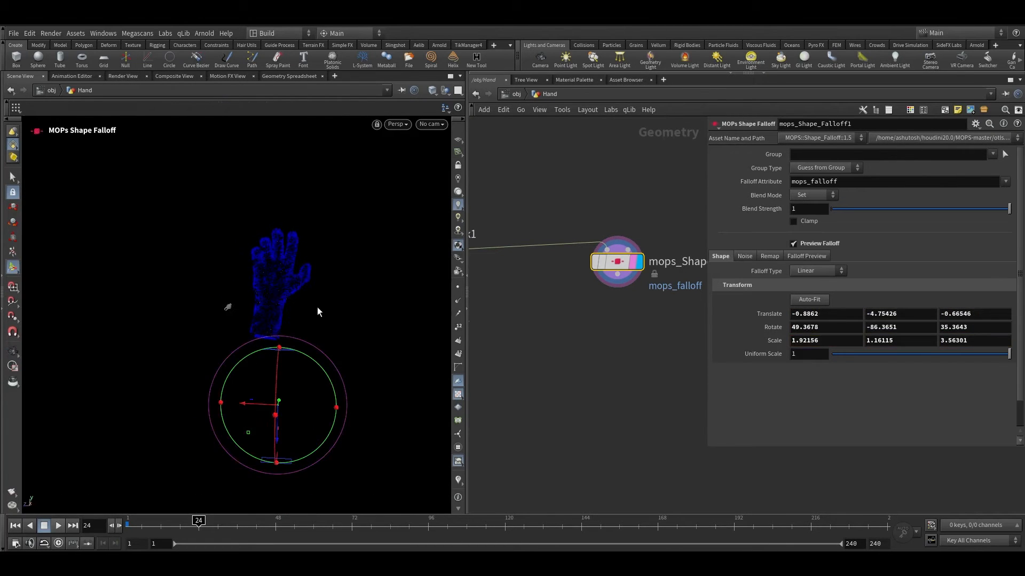
left_click(755, 315, "alt")
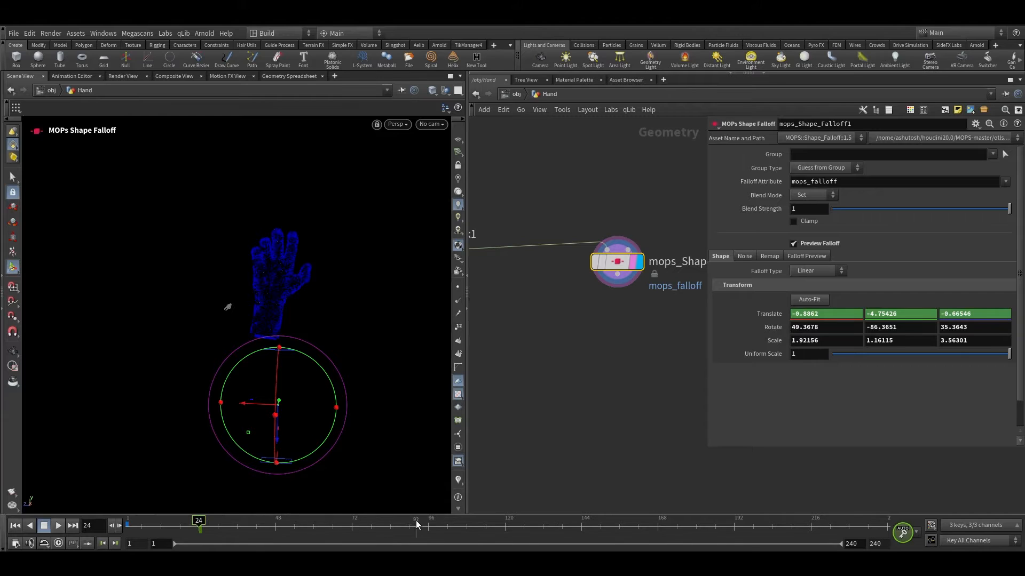
Step: At frame 72, move the falloff sphere above the fingertips, keying its translate at about 0.28, 8.03, -1.2
left_click(350, 529)
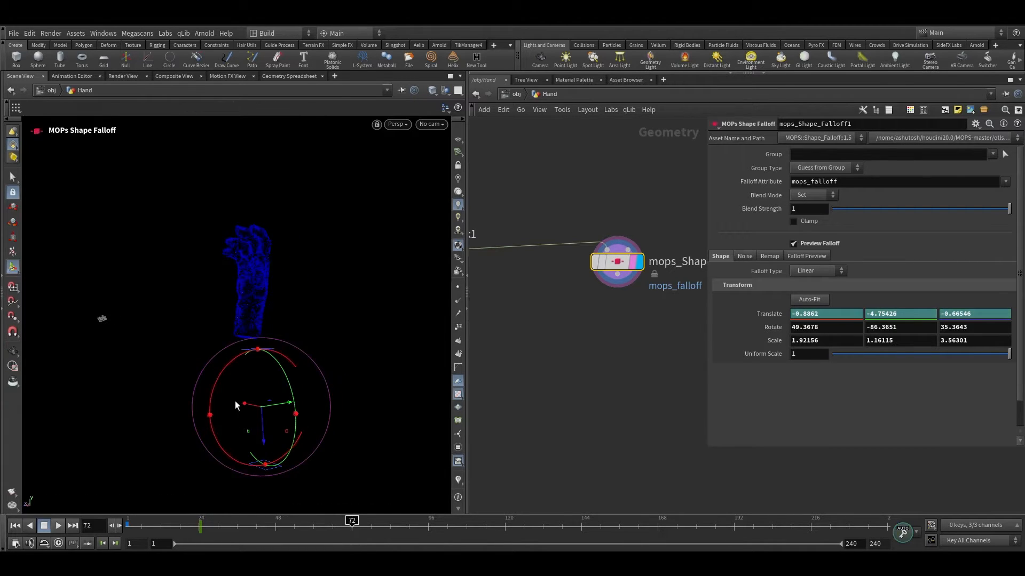
left_click_drag(264, 429, 219, 244)
scroll(333, 264, "up", 5)
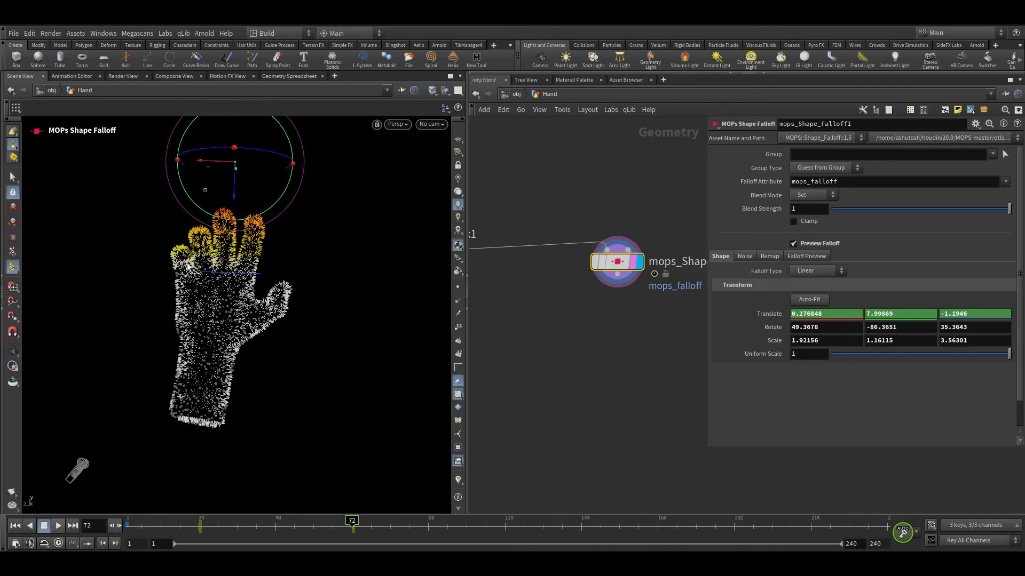
left_click_drag(213, 280, 247, 240, "alt")
mouse_move(247, 195)
left_mouse_down()
mouse_move(248, 209)
mouse_move(248, 192)
left_mouse_up()
left_click_drag(261, 289, 300, 271, "alt")
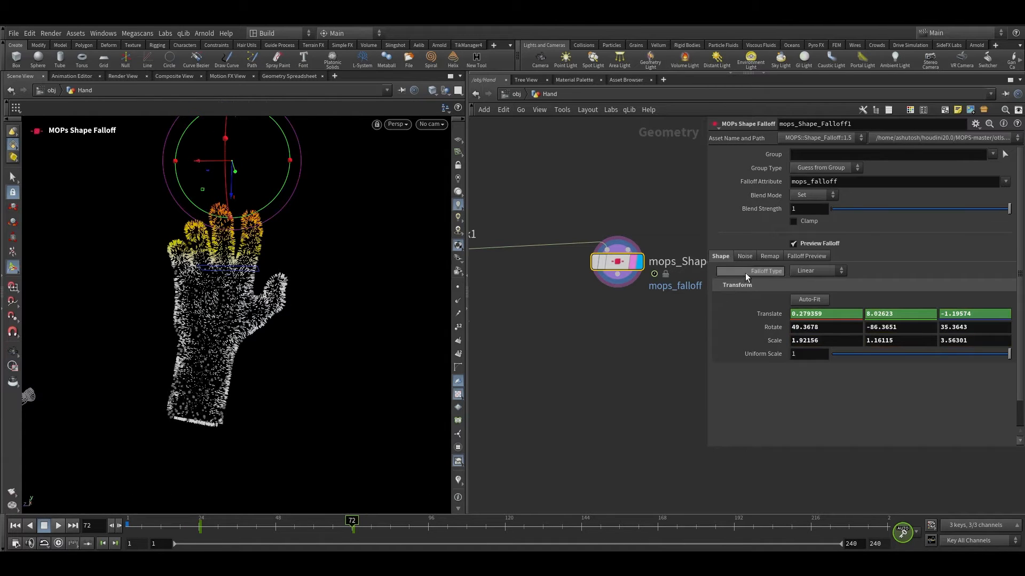
Step: Enable Add Noise on the MOPs Shape Falloff and set the noise amplitude to 10
scroll(745, 273, "down", 2)
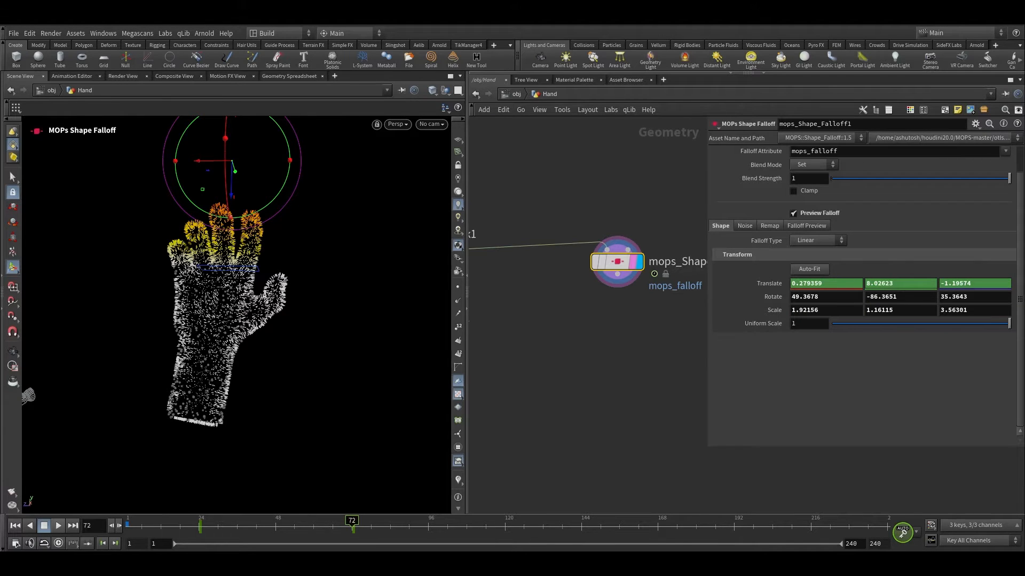
left_click(744, 225)
left_click(813, 239)
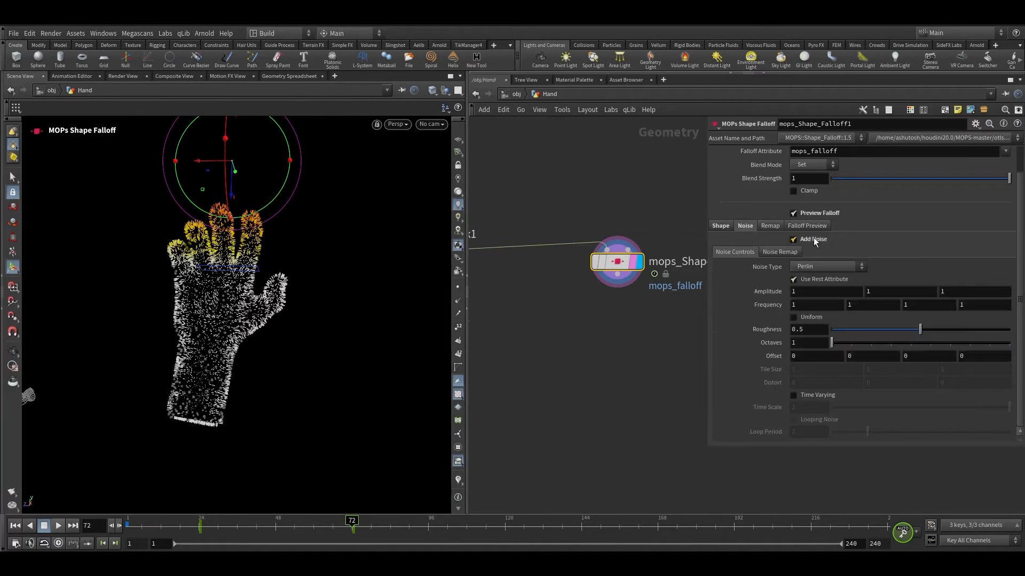
left_click_drag(322, 526, 281, 522)
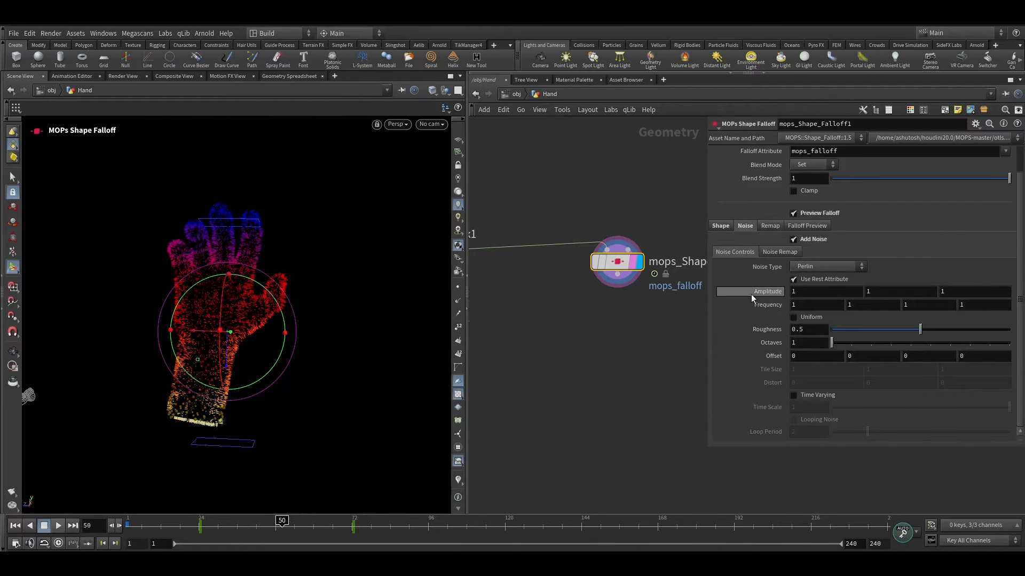
middle_click_drag(750, 293, 803, 274)
key("ctrl+z")
middle_click_drag(749, 295, 797, 279)
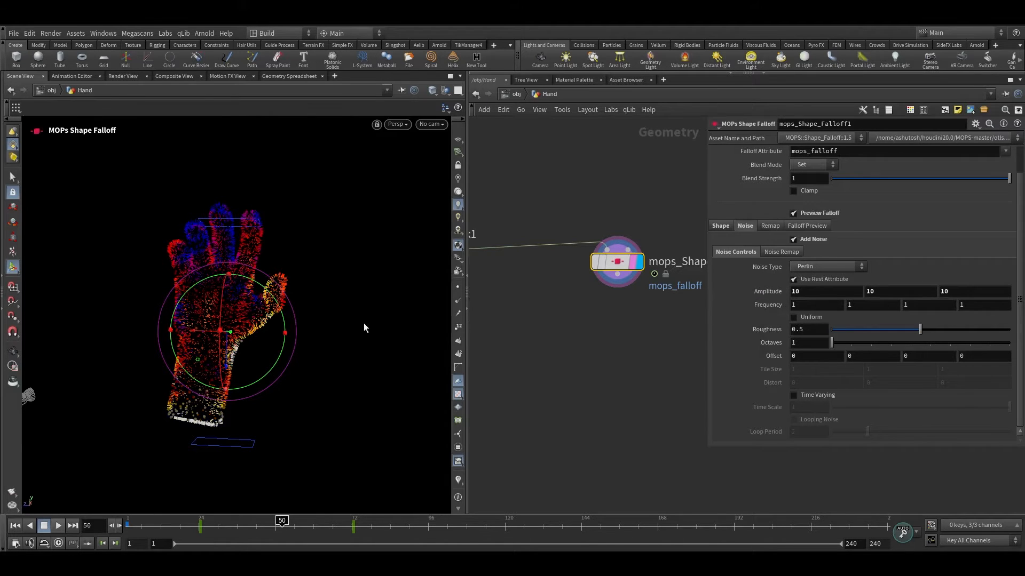
Step: Set the falloff noise frequency to 0.9, octaves to 3 and offset to 1.4
left_click_drag(251, 301, 267, 320, "alt")
left_click_drag(282, 528, 307, 526)
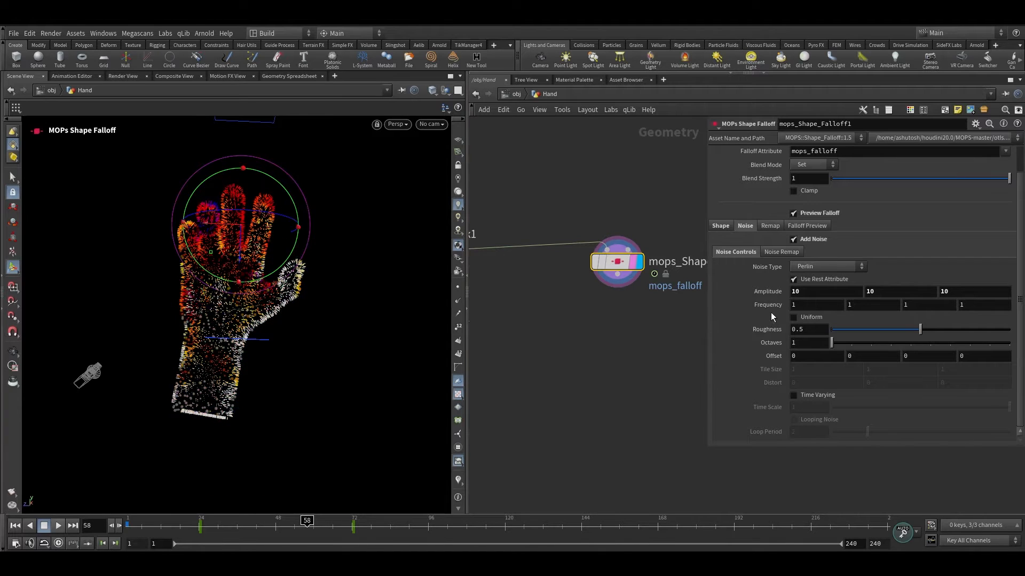
mouse_move(768, 306)
middle_mouse_down()
mouse_move(746, 308)
mouse_move(758, 308)
middle_mouse_up()
left_click_drag(858, 347, 871, 349)
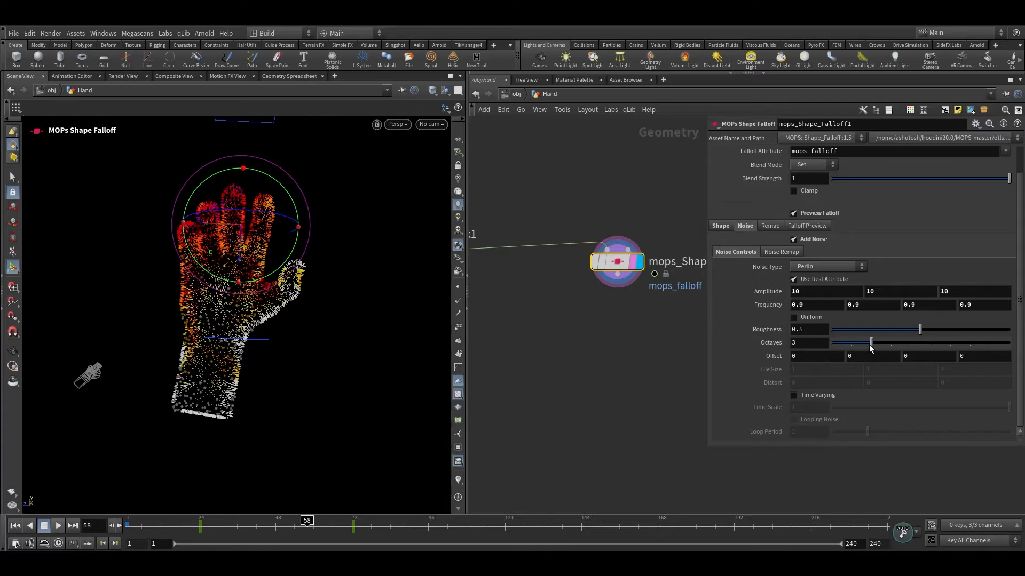
middle_click_drag(775, 356, 844, 351)
left_click_drag(224, 527, 288, 529)
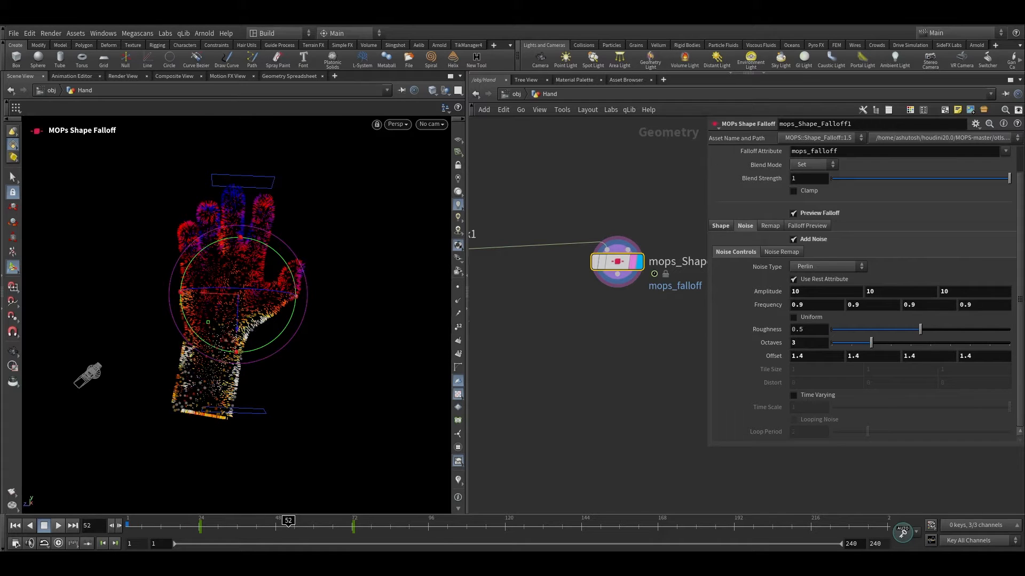
Step: Enable Fit in the MOPs Shape Falloff remap settings
scroll(769, 250, "up", 2)
left_click(769, 255)
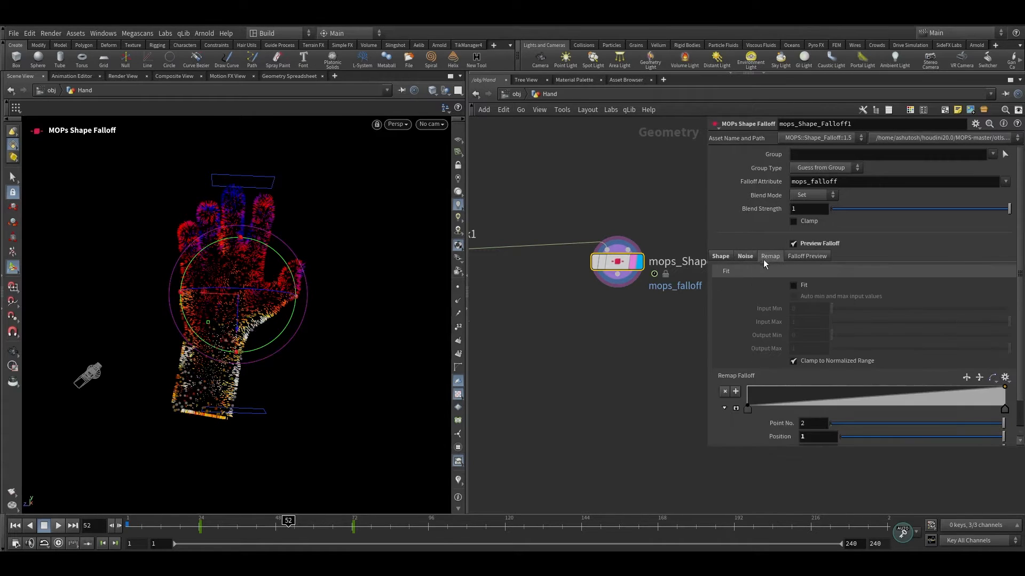
left_click(798, 287)
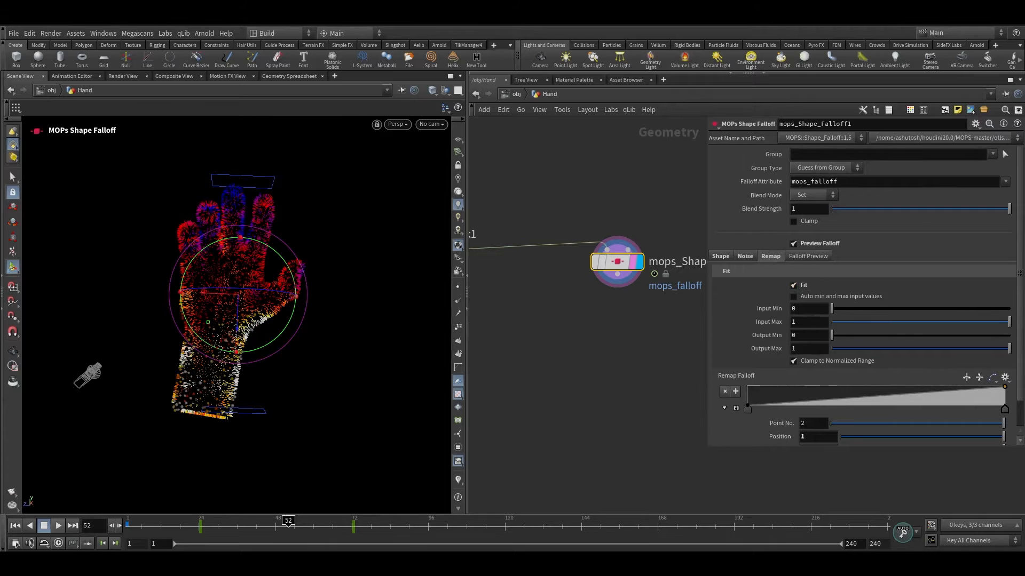
Step: Append an Attribute Remap node to the MOPs Shape Falloff and set its original name to mops_falloff
middle_click_drag(606, 346, 581, 327)
scroll(597, 271, "up", 2)
left_click(591, 248)
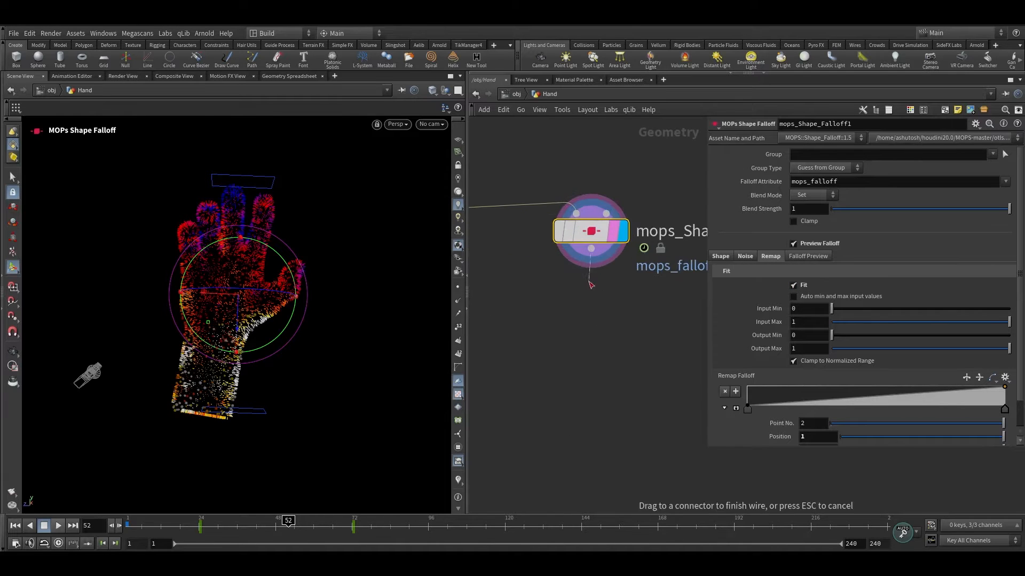
key("Tab")
type("attrem")
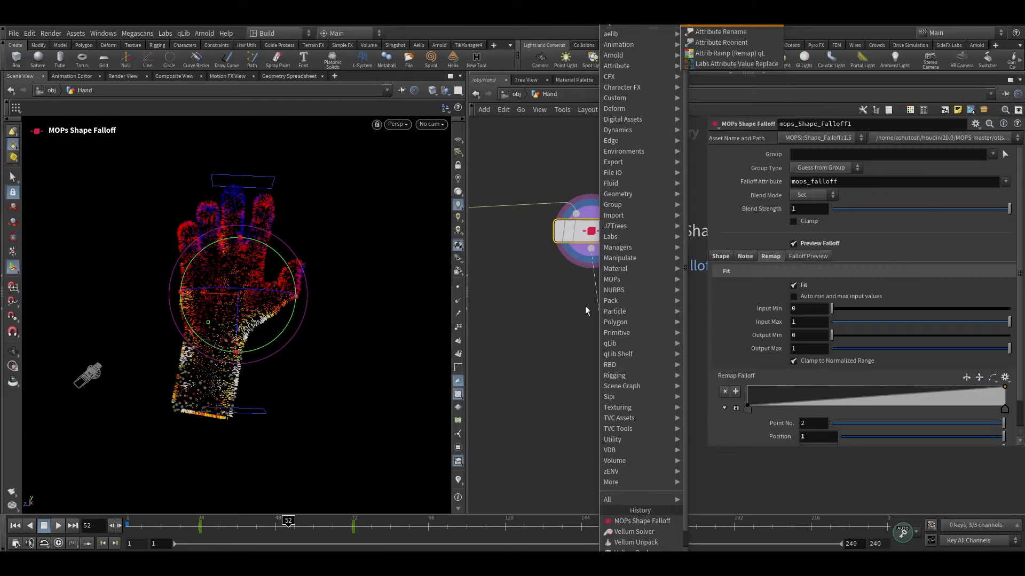
left_click(722, 32)
scroll(592, 299, "up", 2)
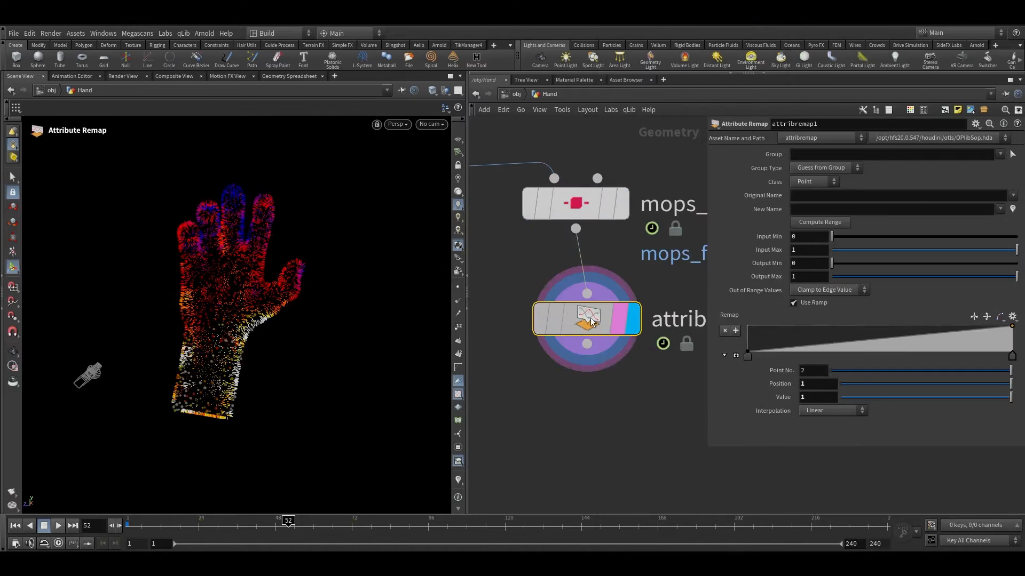
left_click(1012, 196)
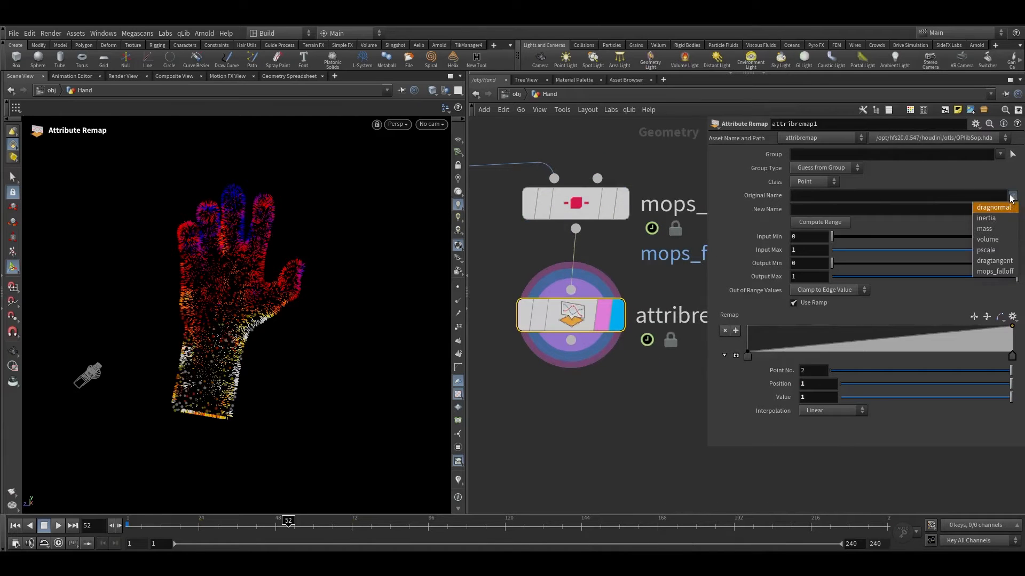
left_click(994, 273)
Step: Add a Null after the Attribute Remap and rename it FALLOFF
left_click(571, 339)
key("Tab")
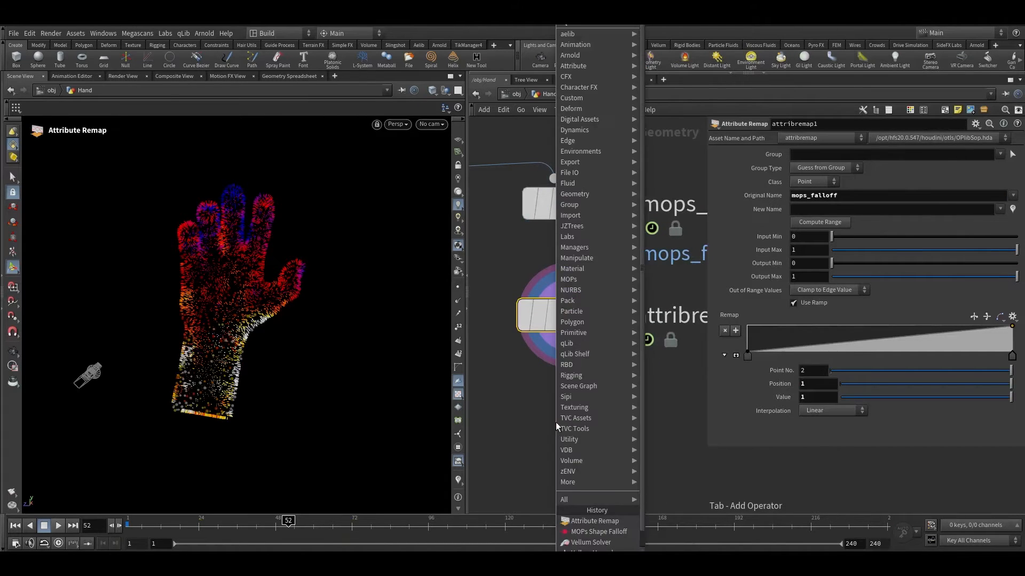
type("null")
key("Return")
left_click(614, 312)
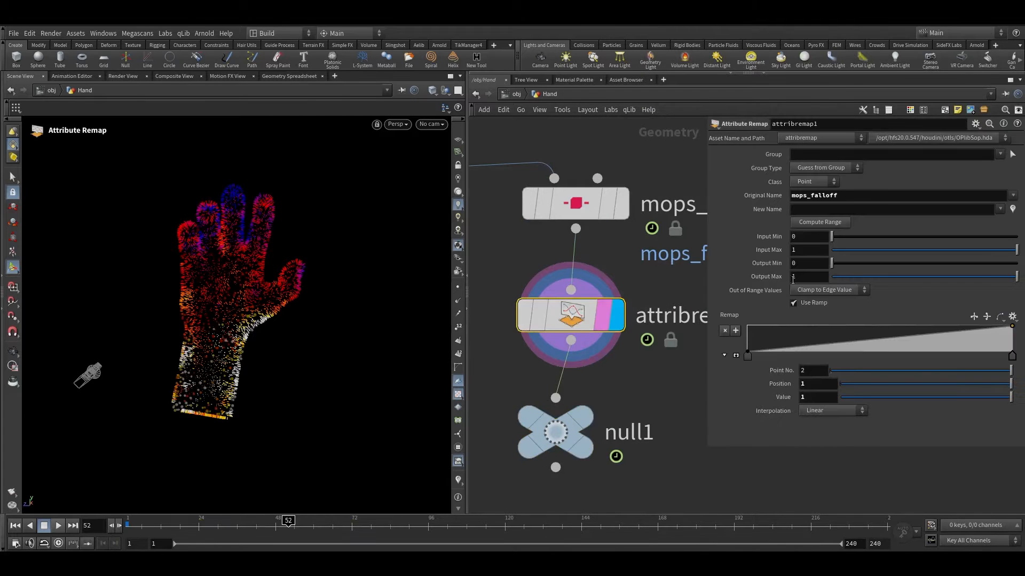
scroll(582, 308, "down", 3)
middle_click(583, 309)
left_click_drag(679, 448, 557, 229)
key("a")
left_click_drag(576, 278, 589, 389)
double_click(628, 389)
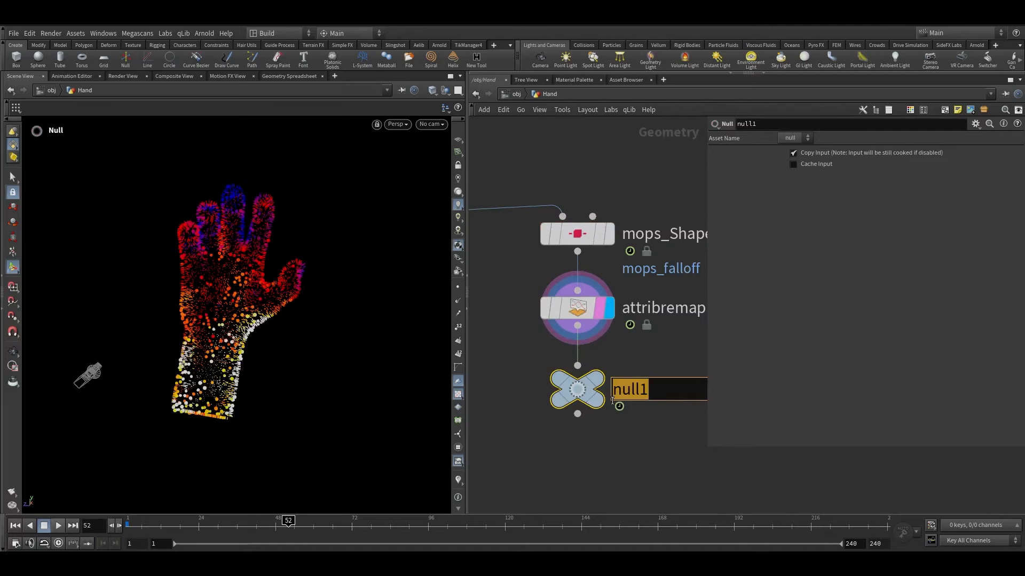
type("FALLO")
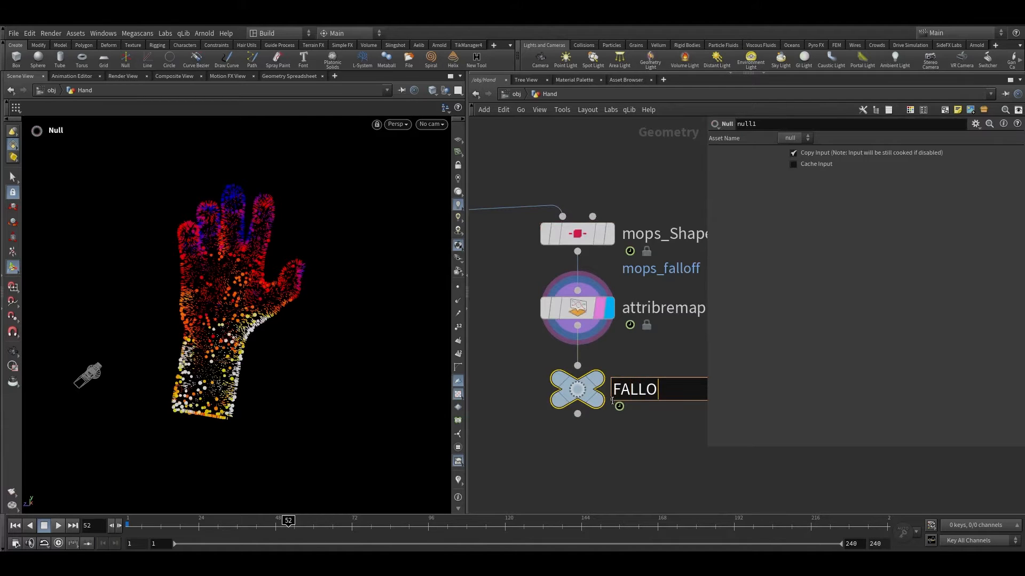
type("FF")
key("Return")
Step: Copy the FALLOFF node and set the Vellum Solver as the displayed node
key("ctrl+c")
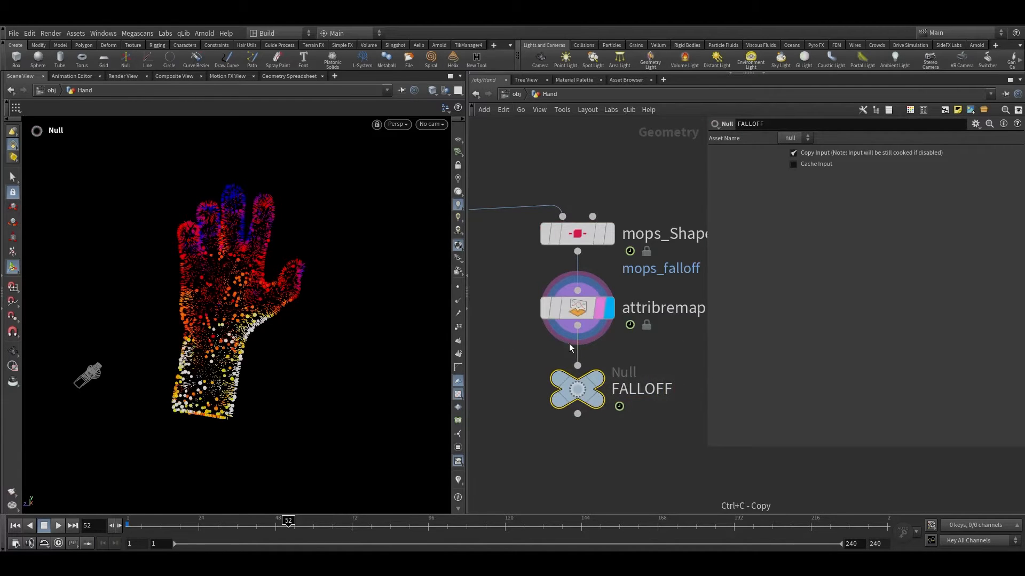
scroll(634, 351, "down", 5)
middle_click_drag(634, 353, 720, 275)
left_click_drag(152, 525, 130, 525)
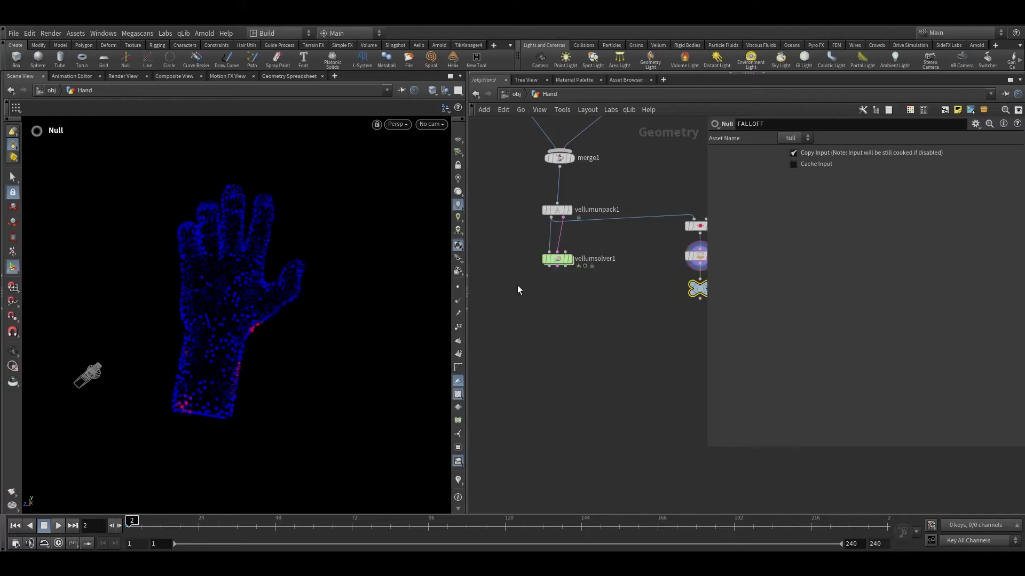
scroll(519, 278, "up", 3)
left_click(590, 254)
left_click(576, 254)
scroll(593, 293, "down", 1)
middle_click_drag(595, 294, 595, 341)
scroll(570, 317, "down", 3)
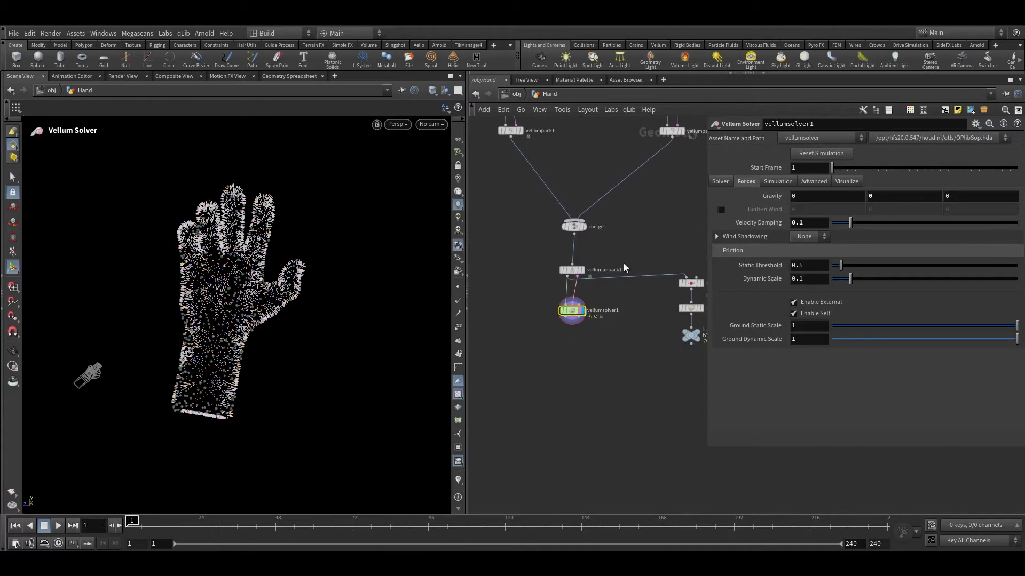
middle_click_drag(623, 263, 619, 339)
scroll(588, 311, "up", 5)
Step: Examine the node network and the simulated hand geometry in the viewport
mouse_move(556, 294)
left_click(539, 272)
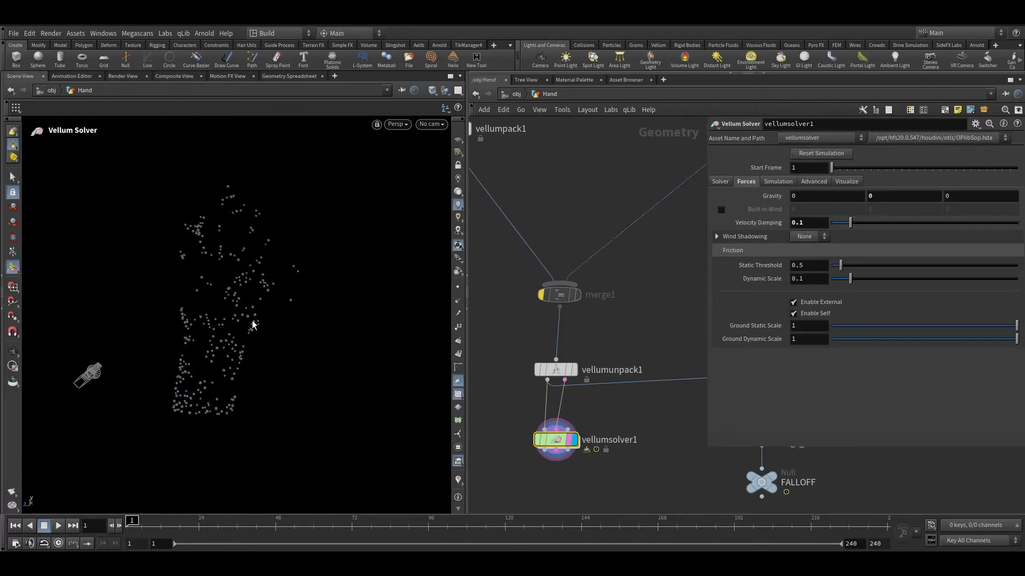
scroll(273, 311, "up", 5)
key("space+g")
left_click_drag(297, 293, 219, 271)
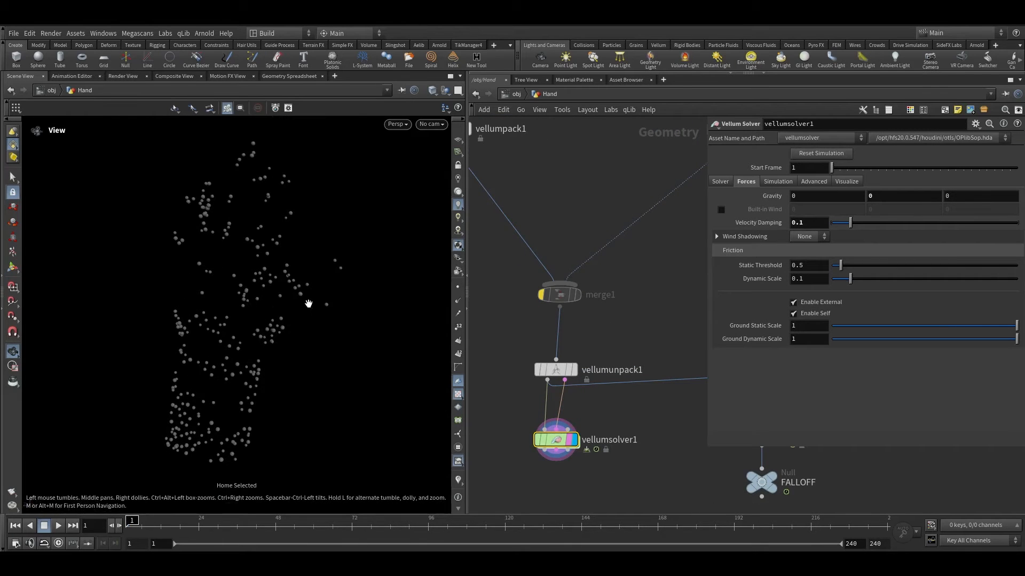
key("Escape")
scroll(515, 267, "down", 4)
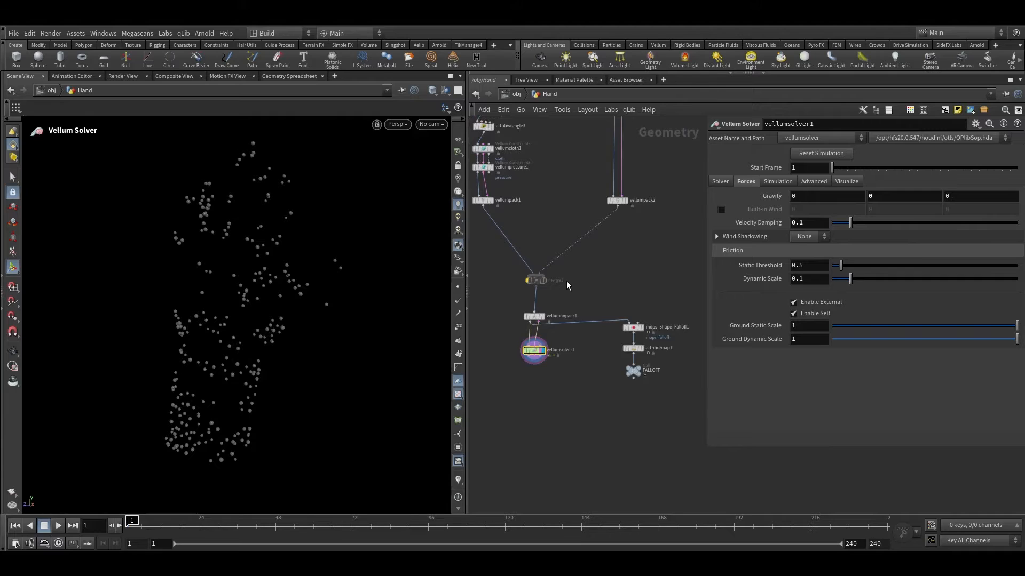
middle_click_drag(566, 281, 616, 283)
scroll(645, 228, "up", 2)
middle_click_drag(646, 228, 589, 233)
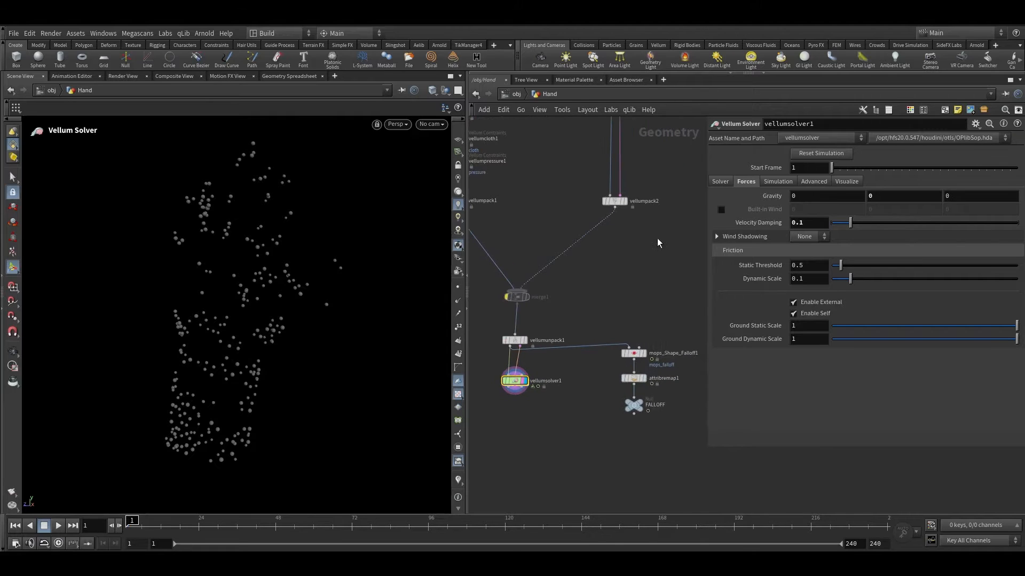
left_click_drag(657, 238, 564, 176)
middle_click_drag(551, 388, 597, 334)
scroll(587, 331, "up", 5)
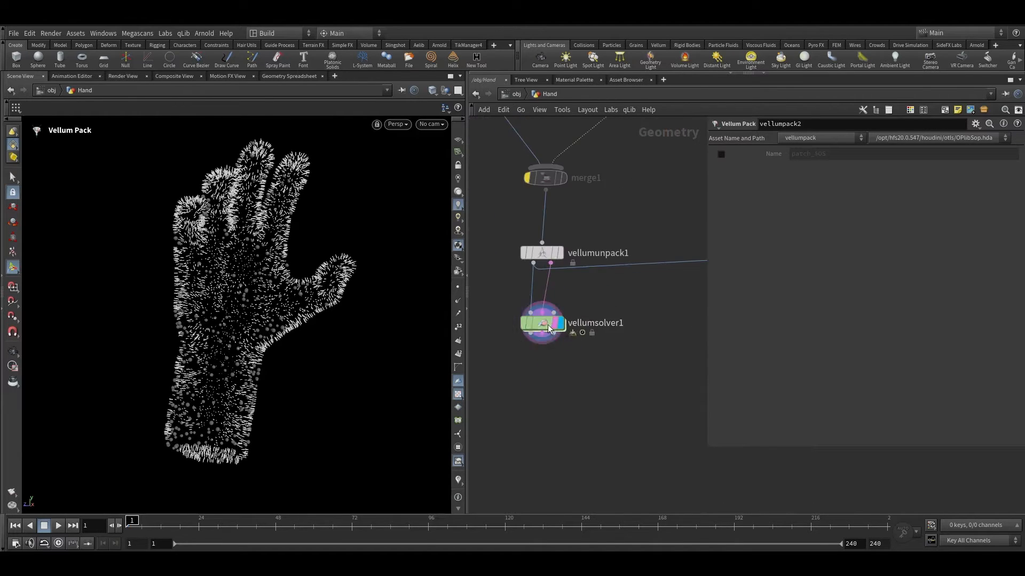
Step: Inside the Vellum Solver's forces network, add a Vellum Constraint Properties node
double_click(549, 328)
scroll(540, 448, "up", 4)
key("Tab")
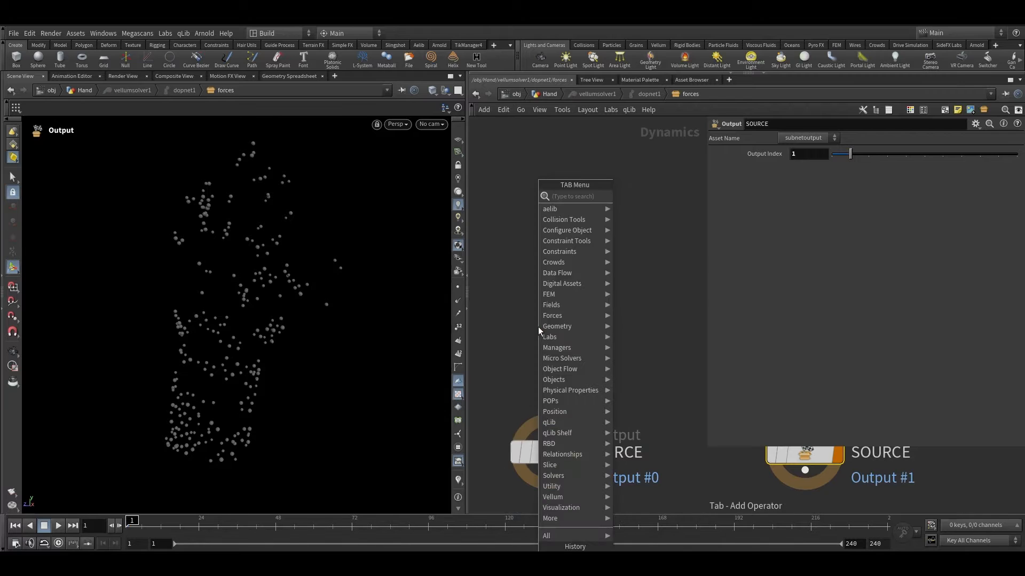
type("ve c")
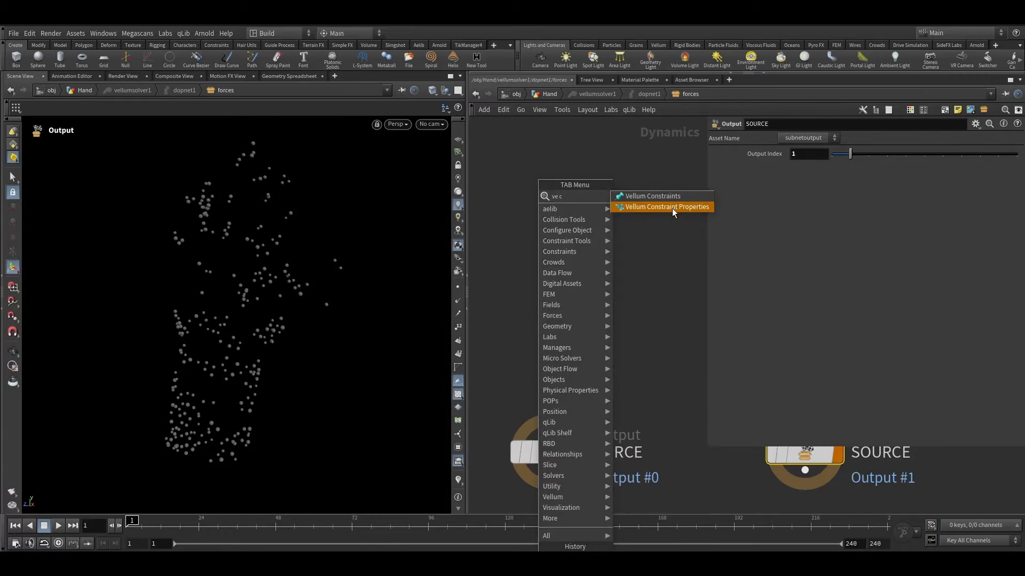
left_click(671, 207)
left_click(551, 286)
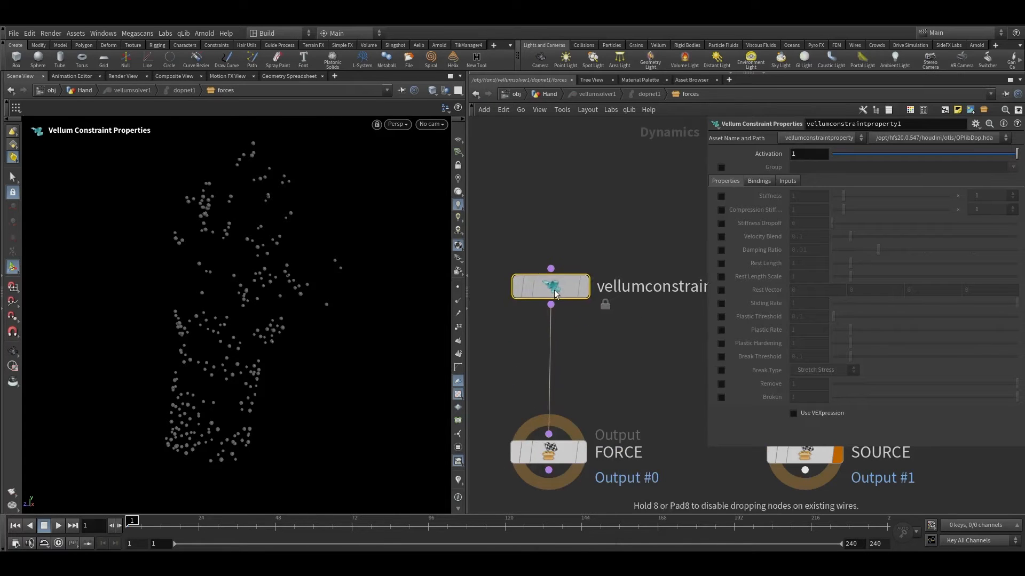
Step: Enable the constraint properties group and set it to pressure
left_click(721, 167)
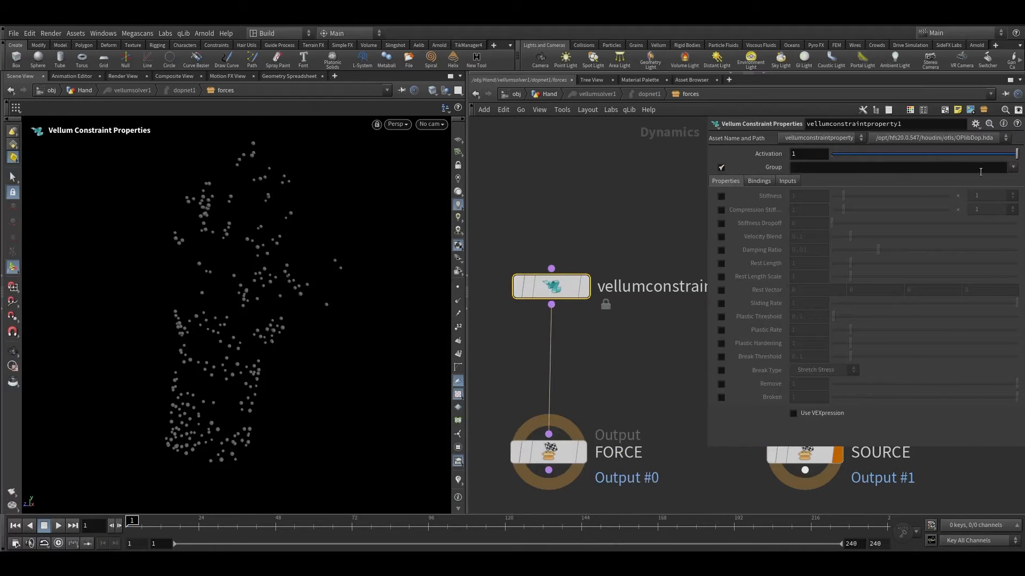
left_click(1012, 167)
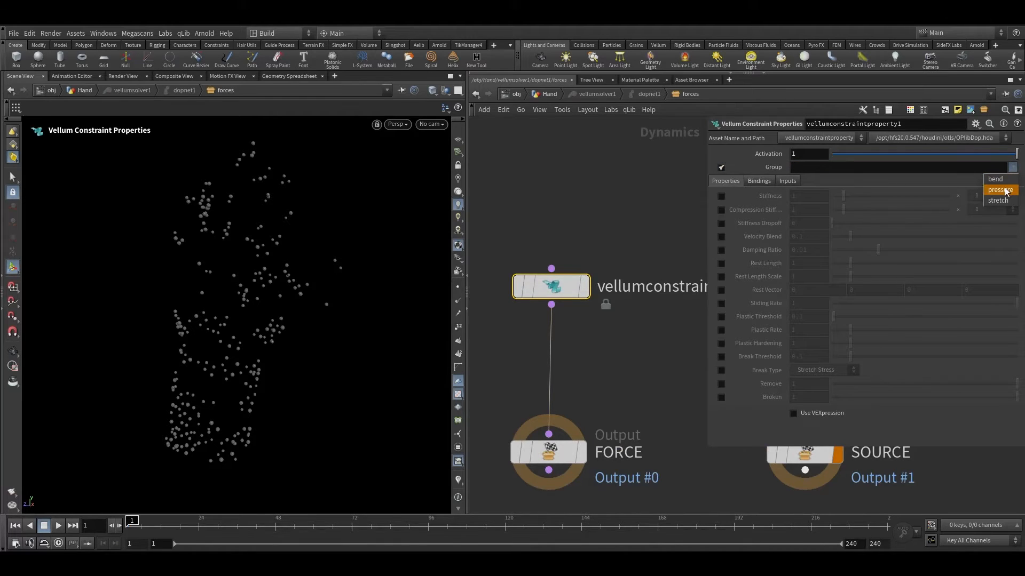
left_click(1006, 192)
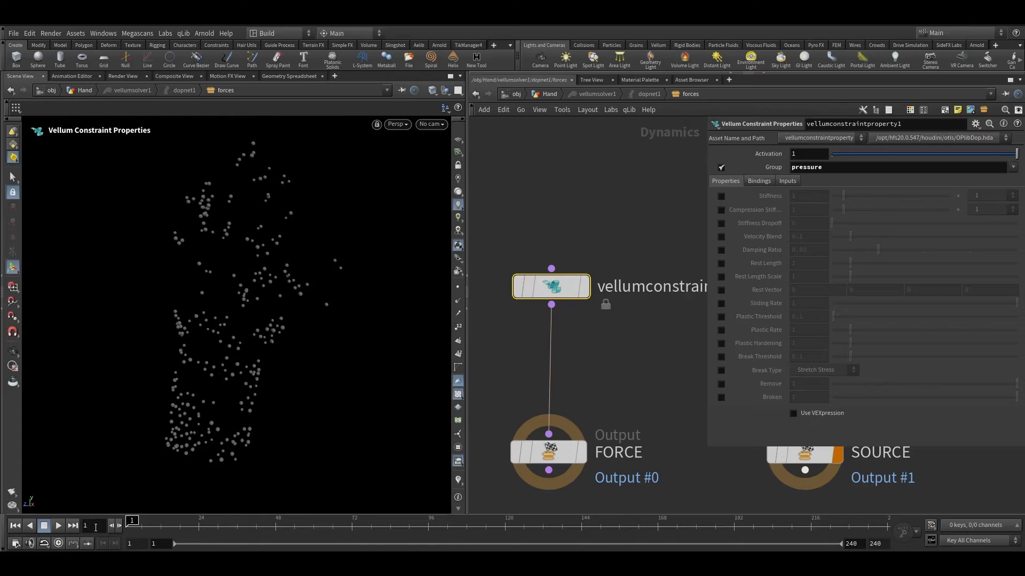
Step: Play the simulation and orbit the viewport to preview the balloons
left_click(59, 527)
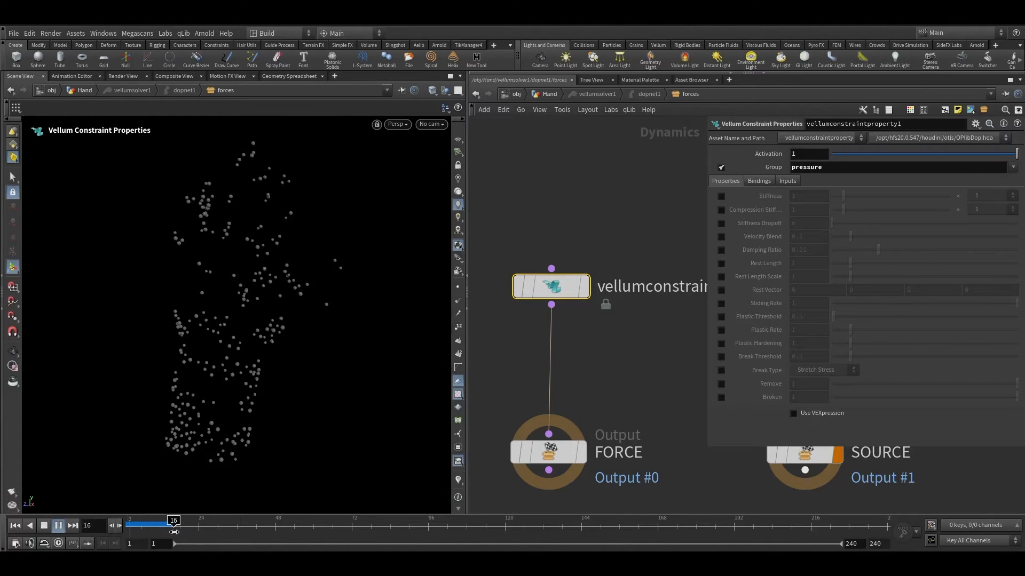
right_click_drag(209, 482, 251, 407, "alt")
left_click_drag(179, 526, 125, 532)
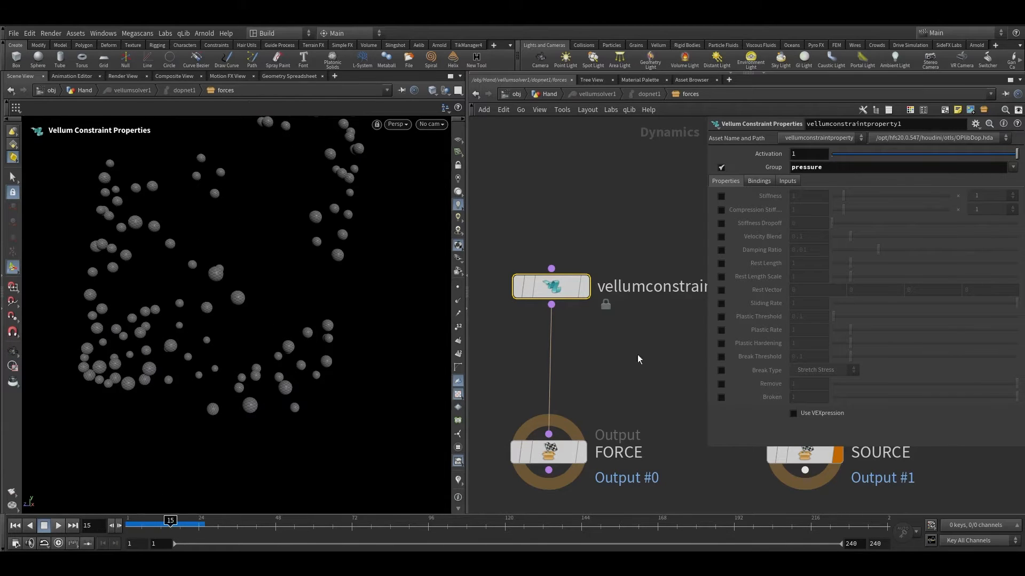
Step: Enable Rest Length Scale, set it to 1000, and play the simulation to preview the inflated balloons
left_click(721, 276)
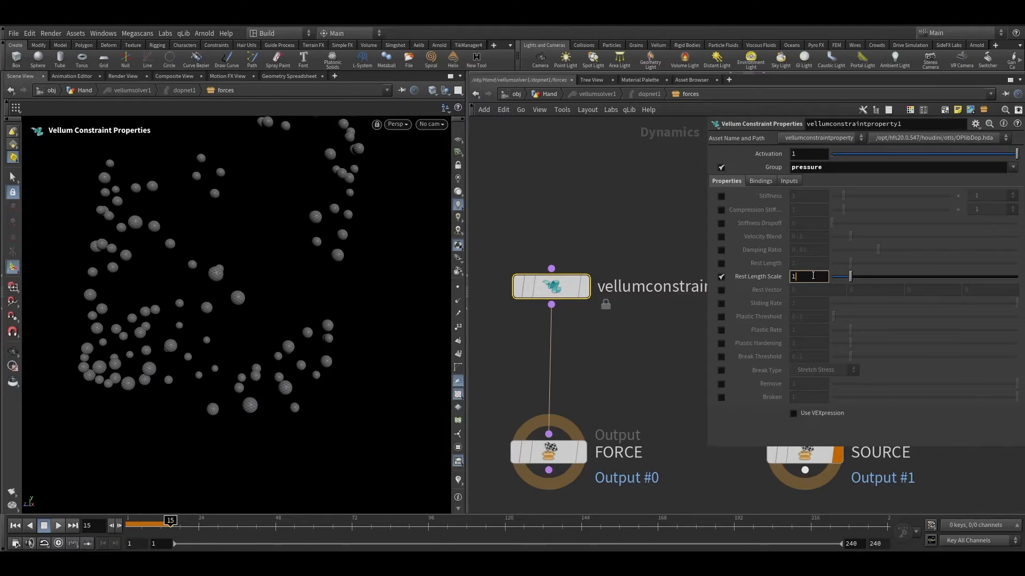
key("Return")
key("ctrl+Up")
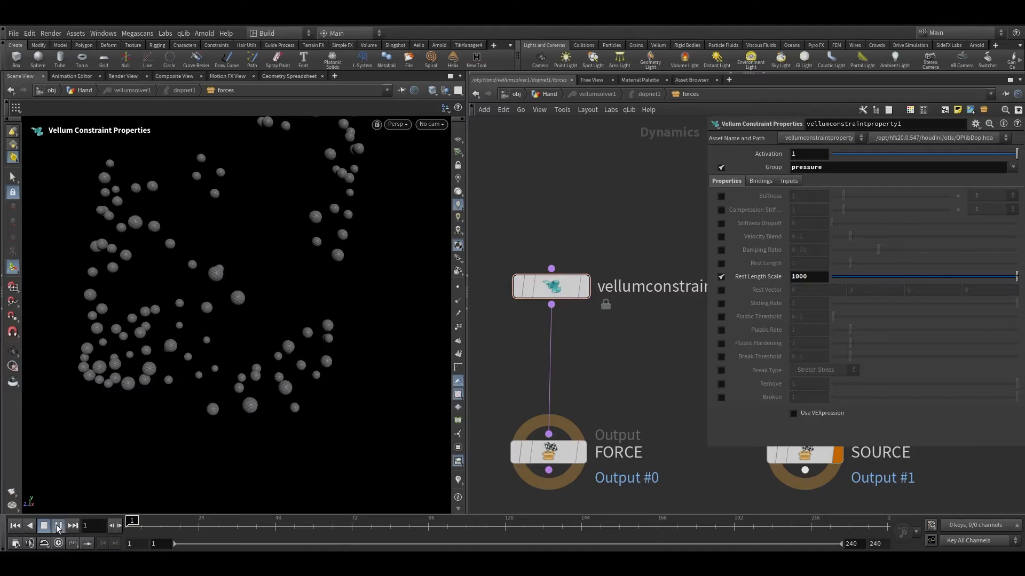
left_click(59, 526)
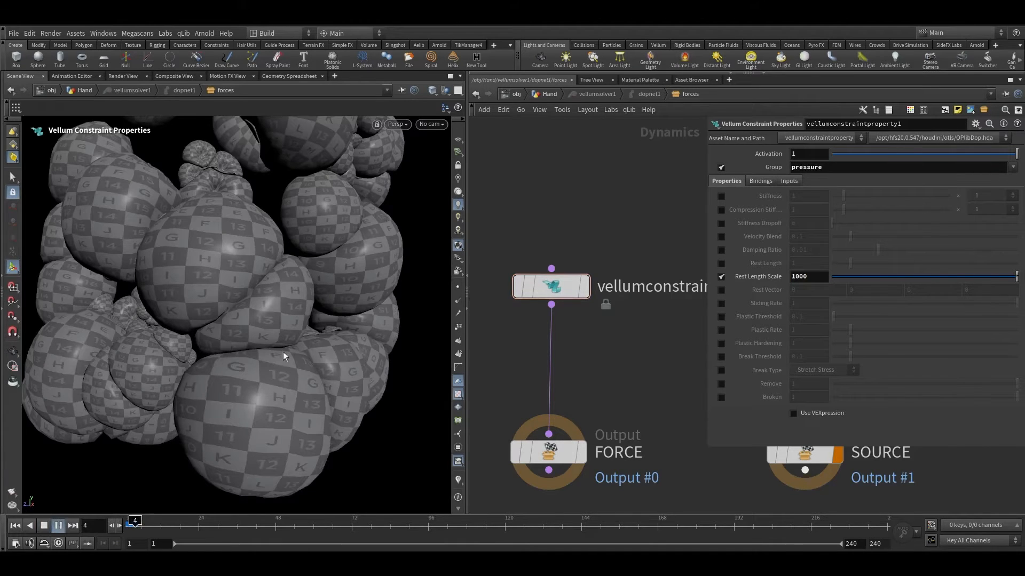
key("Escape")
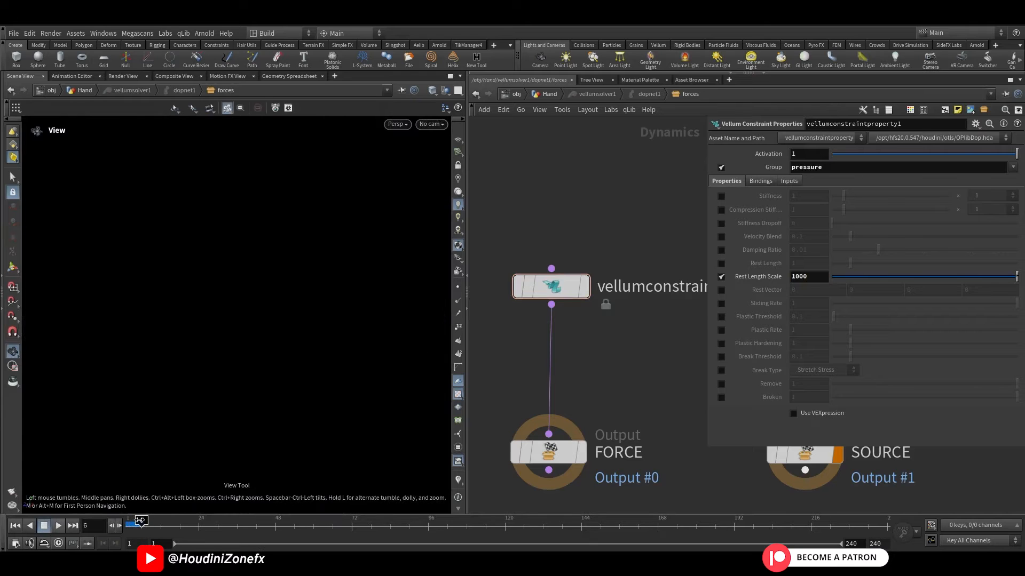
left_click_drag(140, 523, 133, 522)
left_click_drag(222, 443, 192, 293)
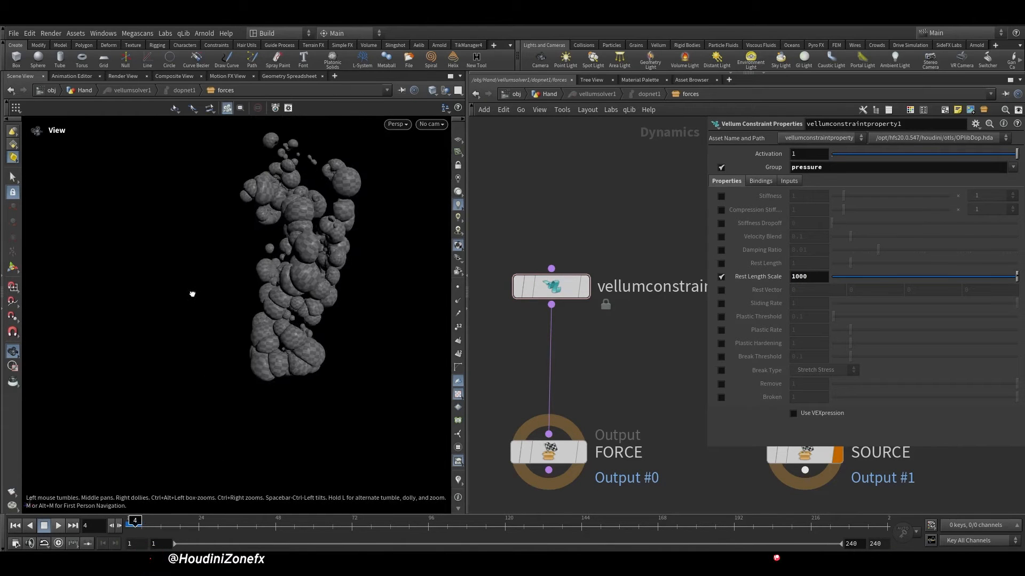
right_click_drag(193, 293, 377, 149)
left_click_drag(378, 149, 297, 202)
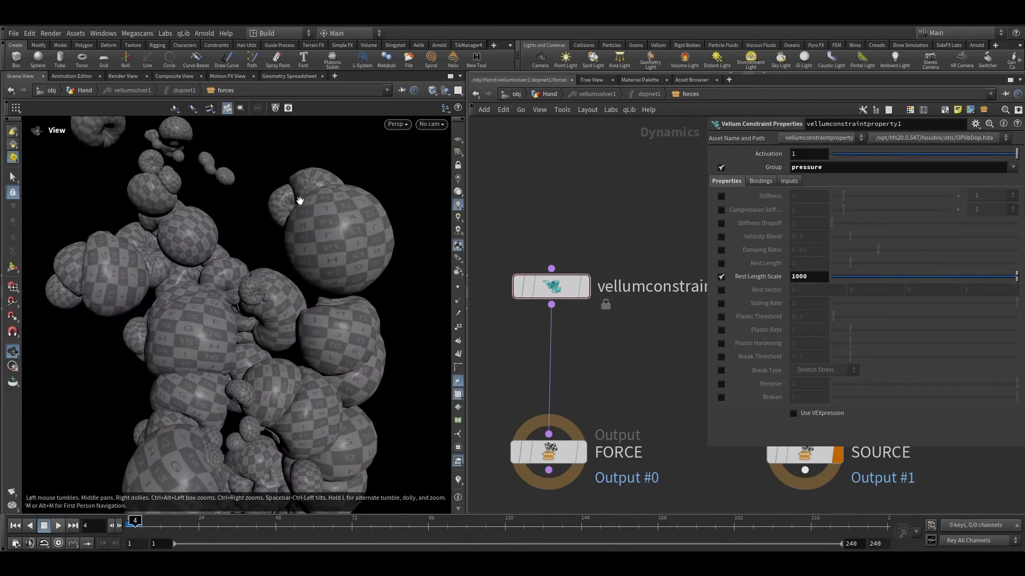
right_click_drag(297, 201, 288, 183)
left_click_drag(288, 183, 256, 384)
left_click(127, 527)
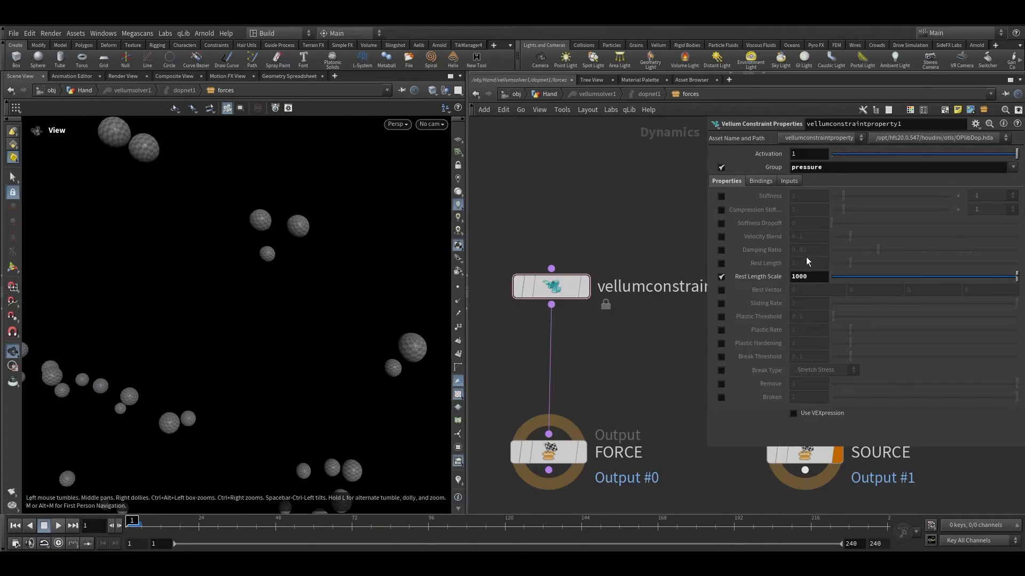
Step: Reset Rest Length Scale to its default and enable Use VEXpression
middle_click(780, 280, "ctrl")
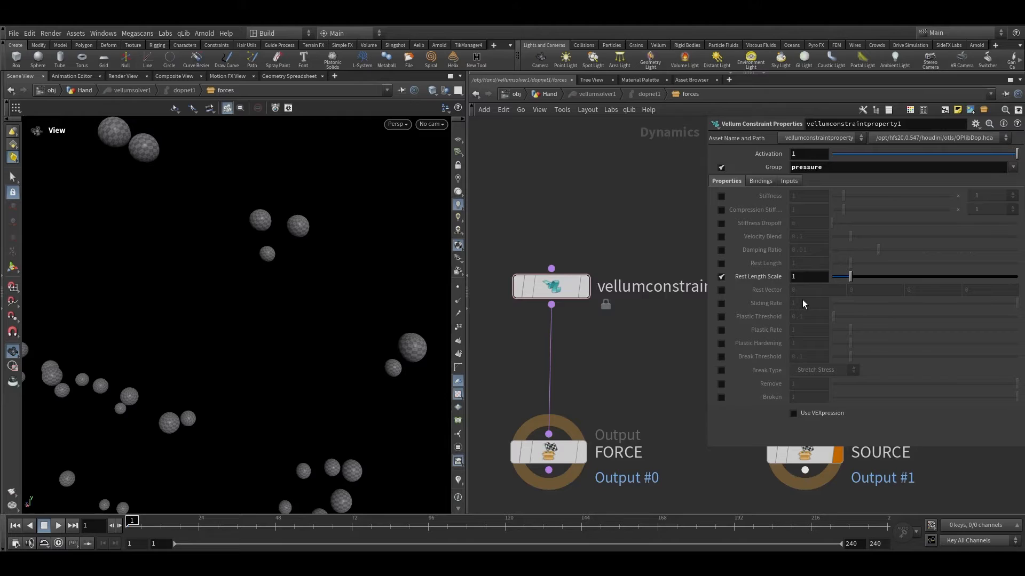
left_click(793, 414)
scroll(763, 340, "down", 3)
left_click(782, 399)
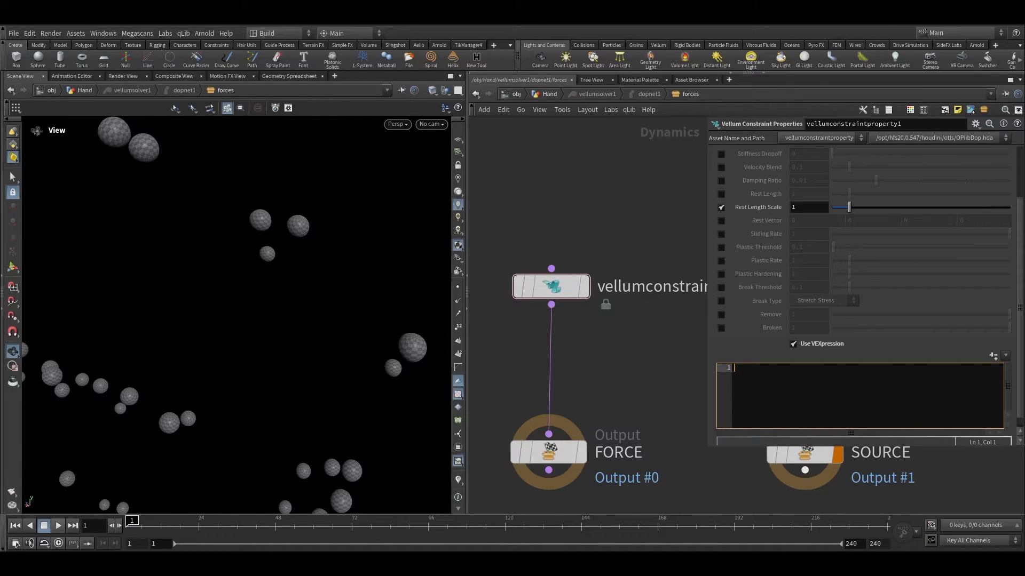
Step: Set the constraint properties' Input 3 to SOP
scroll(756, 362, "up", 3)
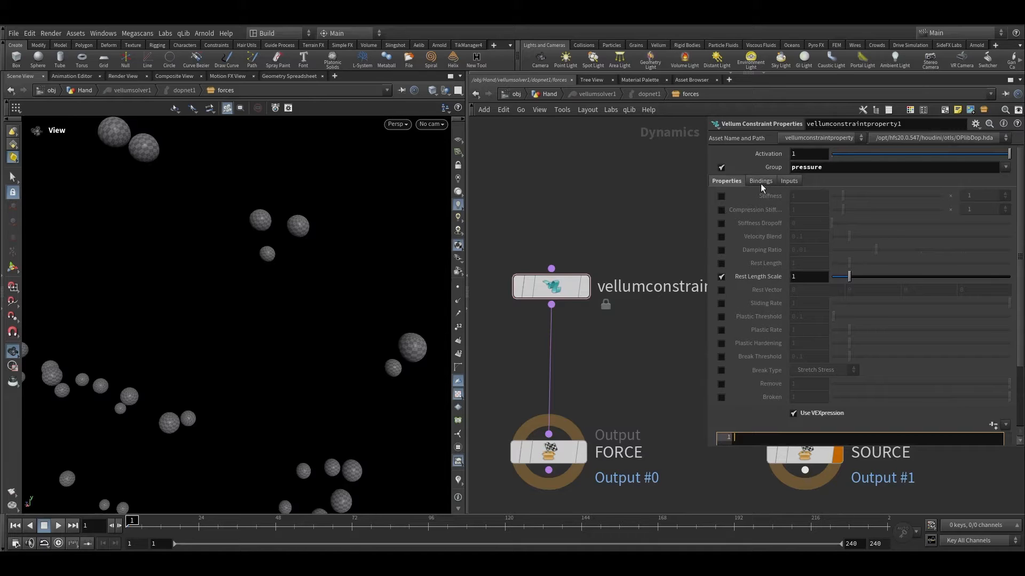
left_click(789, 181)
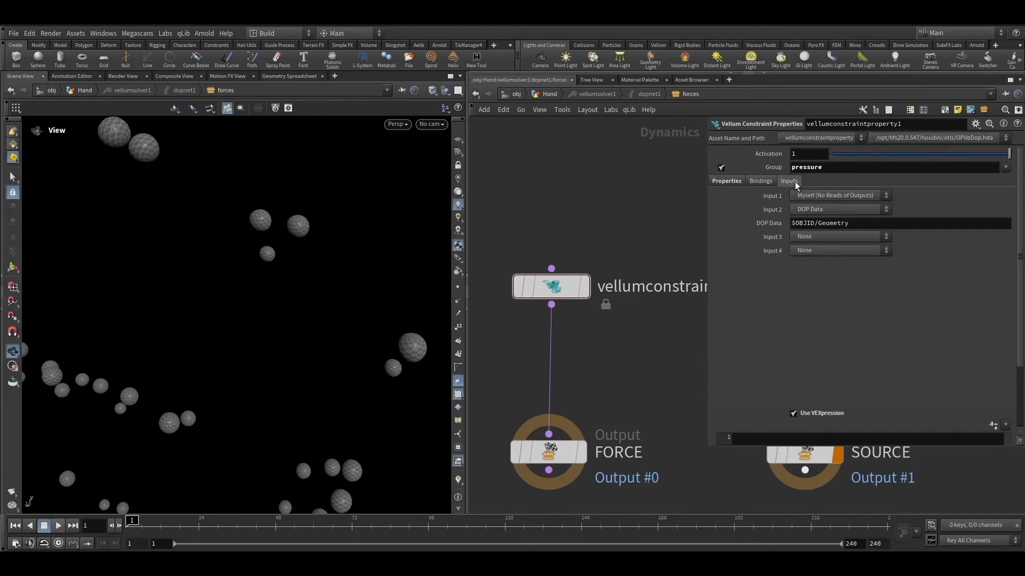
left_click(805, 237)
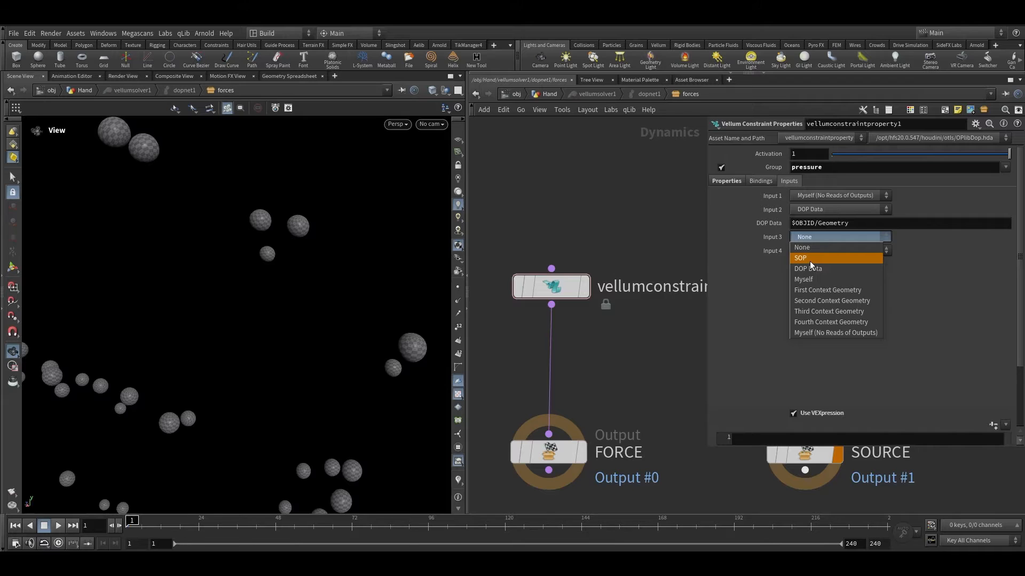
left_click(809, 258)
Step: Copy the FALLOFF node and paste its path /obj/Hand/FALLOFF into the SOP Path
left_click(552, 94)
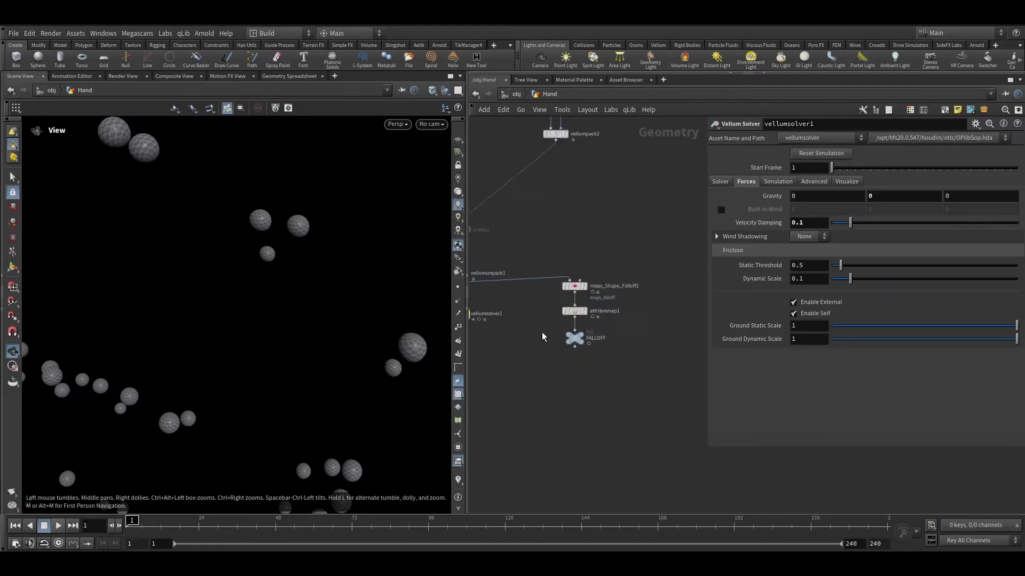
scroll(542, 336, "up", 3)
left_click(588, 340)
scroll(501, 326, "up", 5)
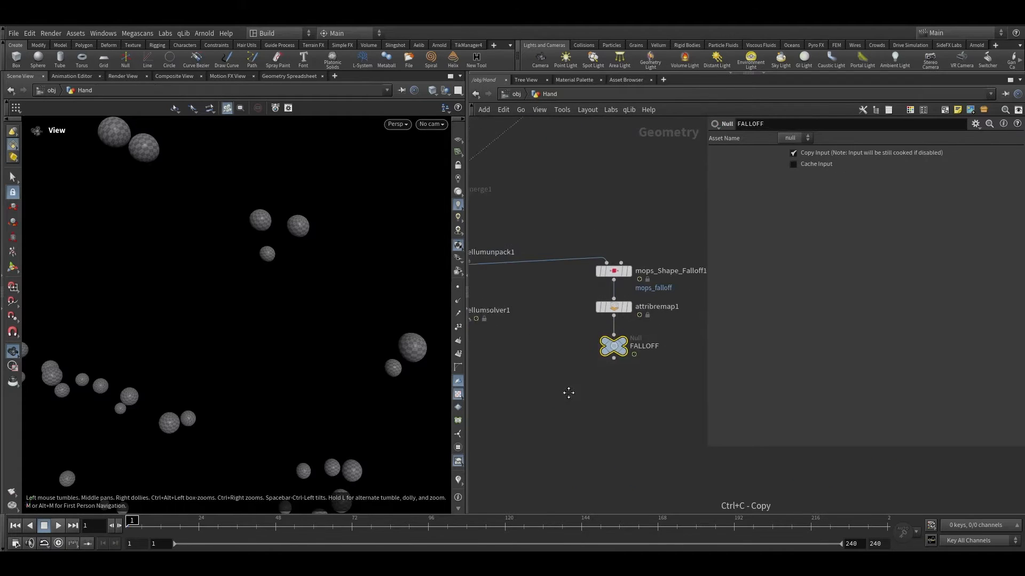
double_click(540, 316)
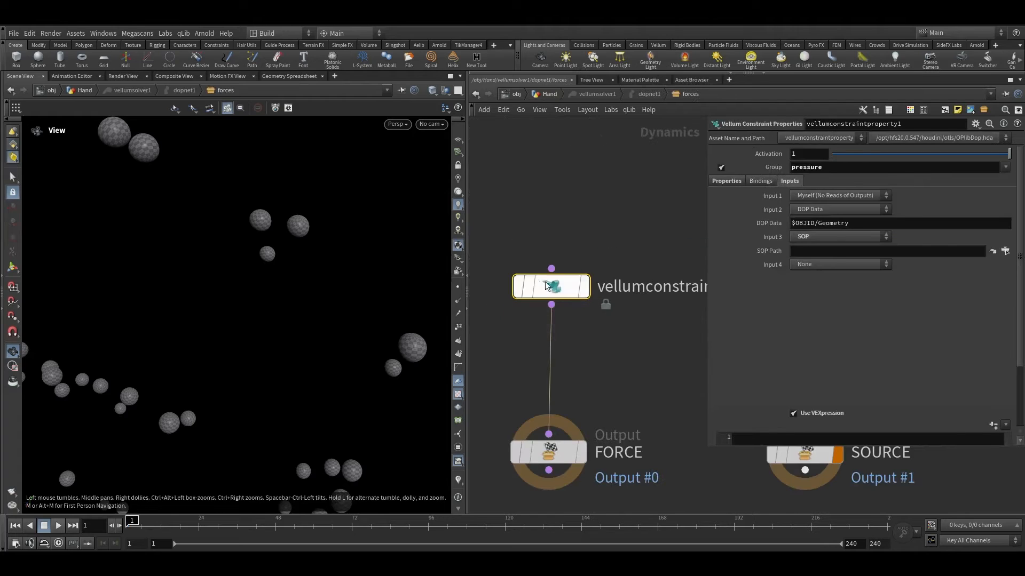
left_click(819, 250)
type("/obj/Hand/FALLOFF")
key("Return")
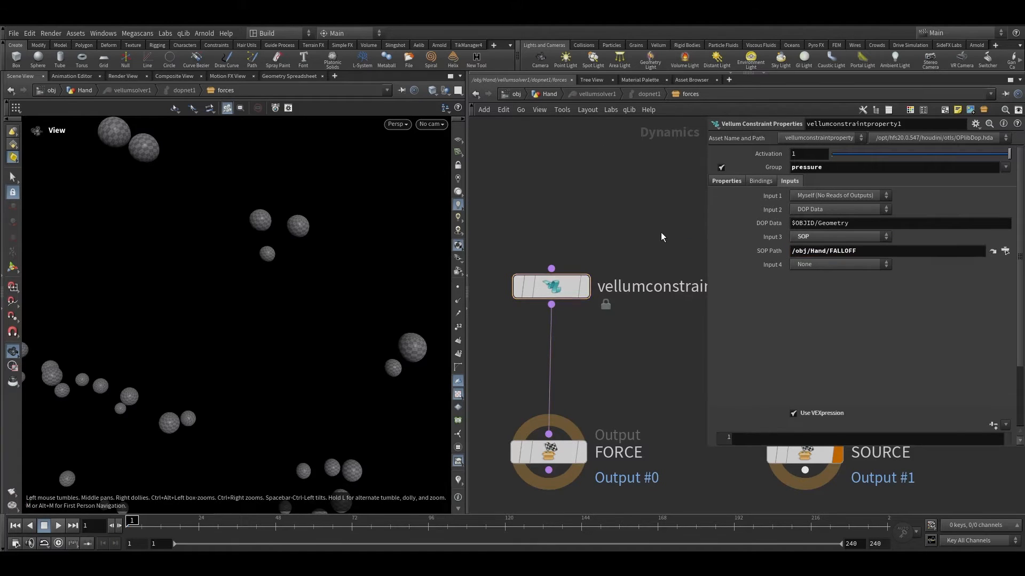
left_click(723, 184)
scroll(811, 403, "down", 2)
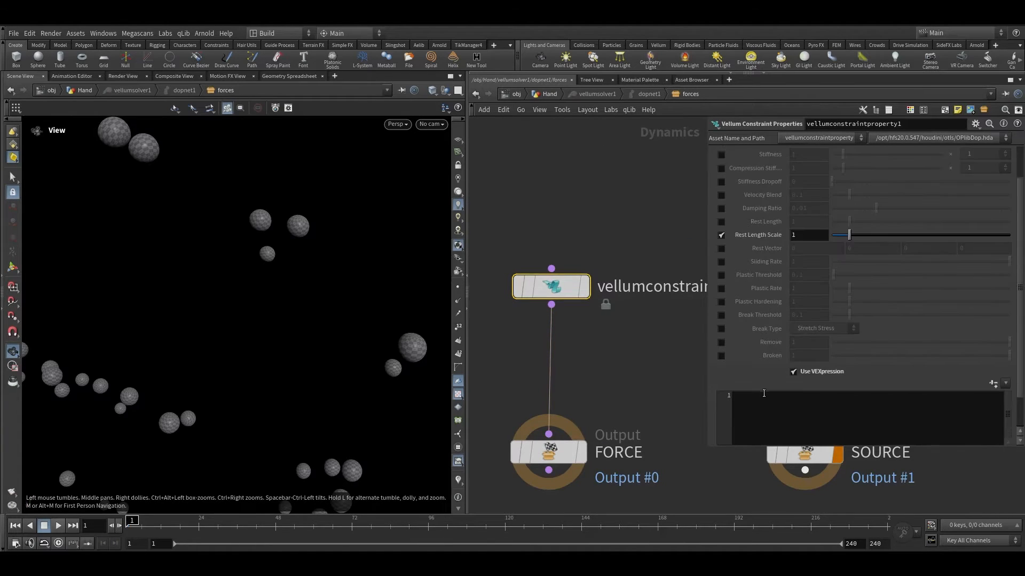
left_click(765, 398)
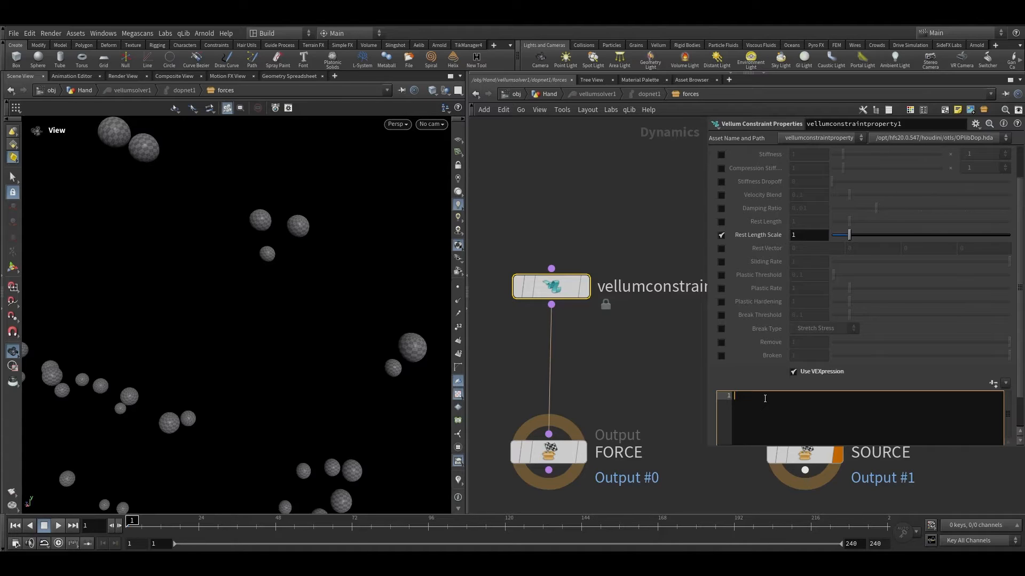
type("int pt = primpo")
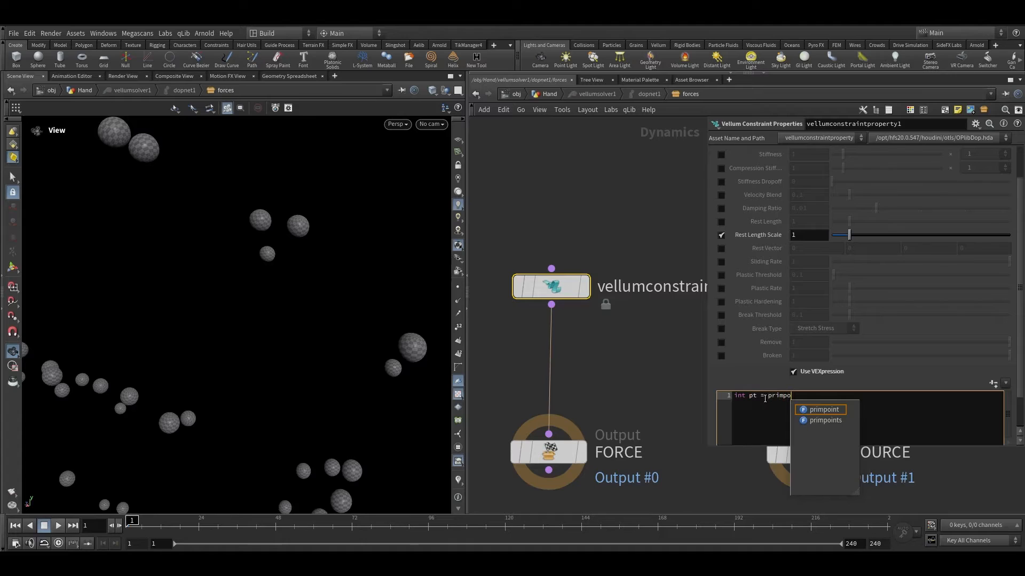
left_click(826, 421)
type("(")
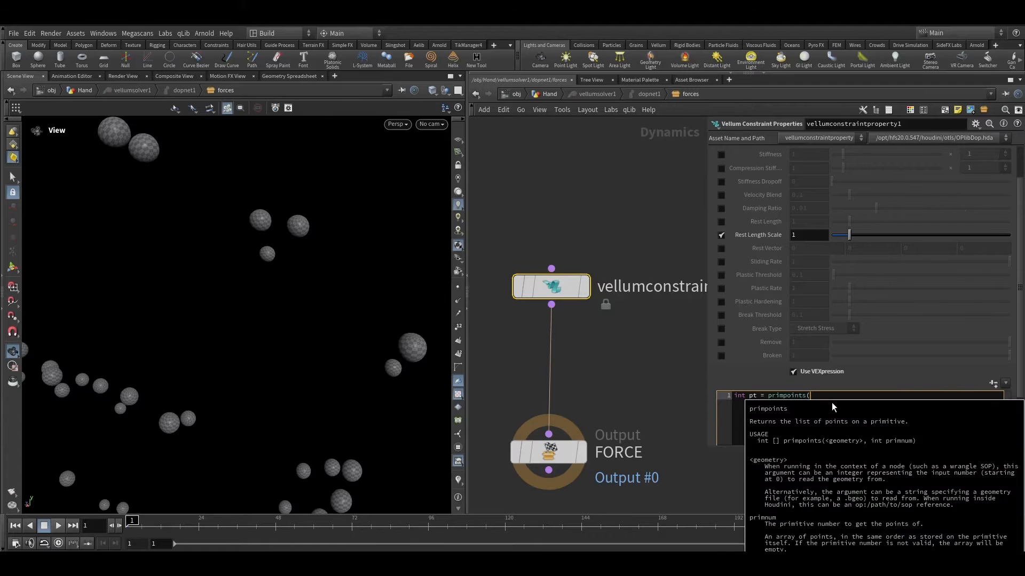
type("0,")
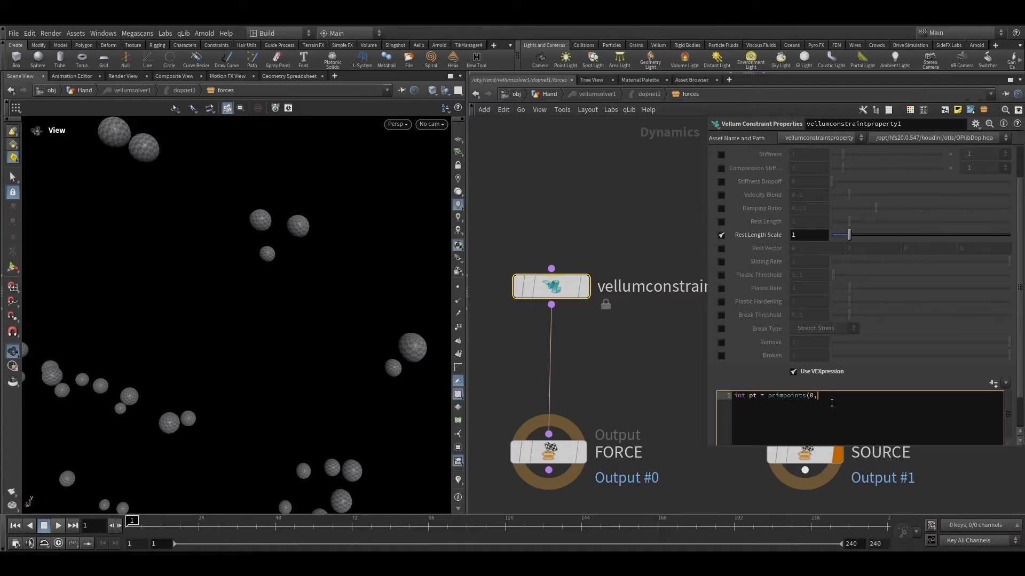
type("@primnum)[0];")
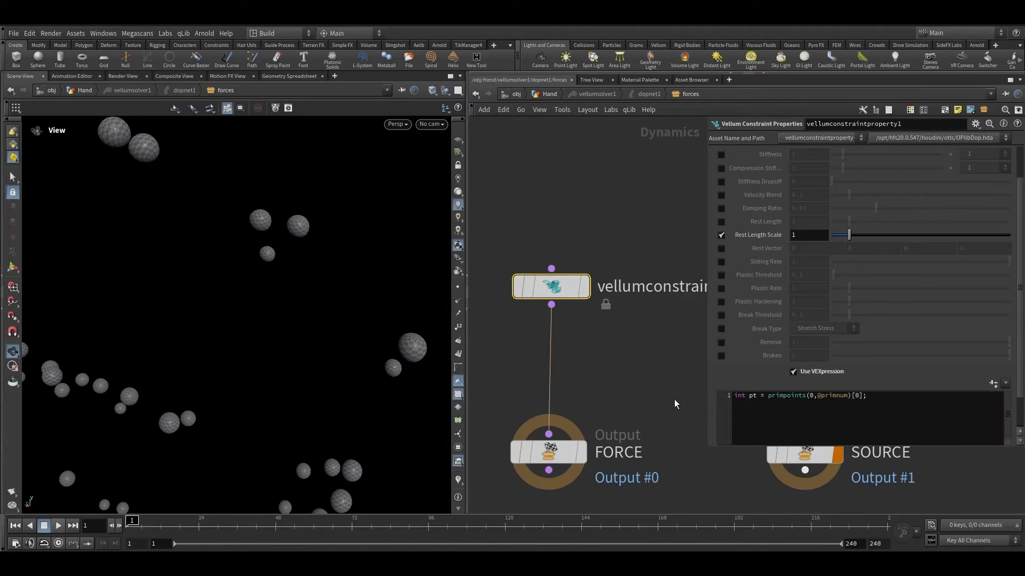
double_click(857, 395)
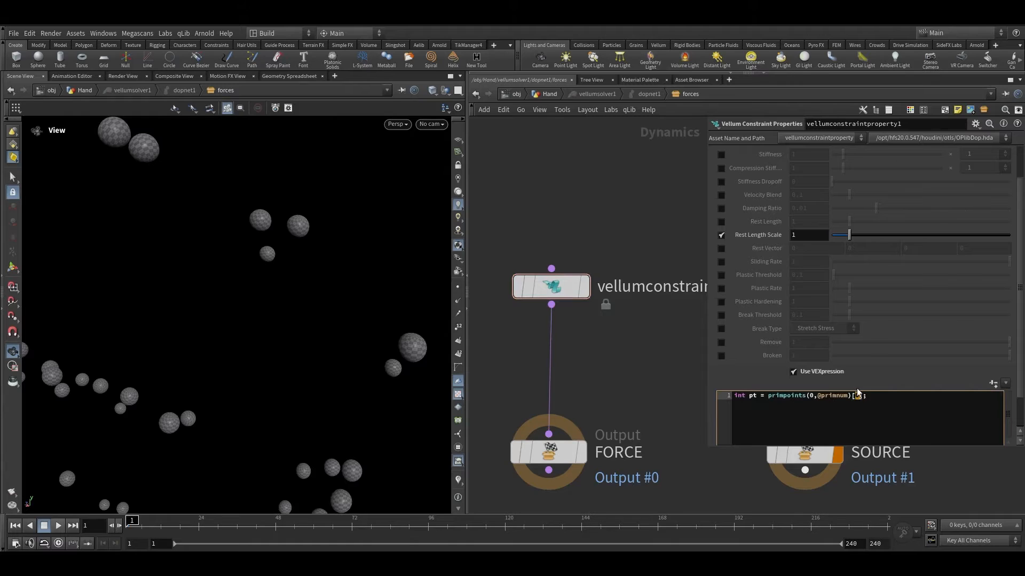
left_click_drag(599, 367, 512, 255)
middle_click_drag(583, 356, 612, 313)
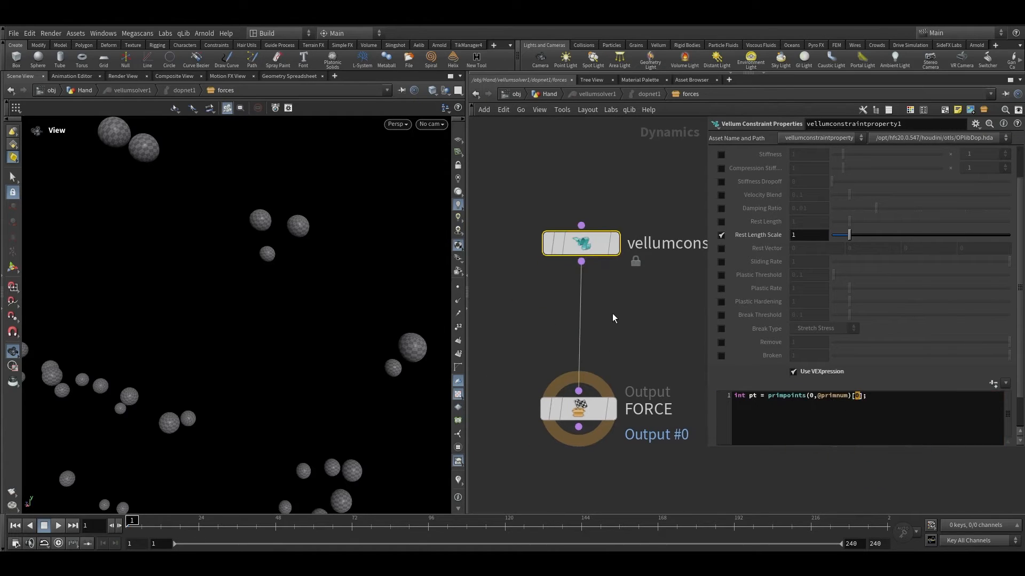
left_click(867, 403)
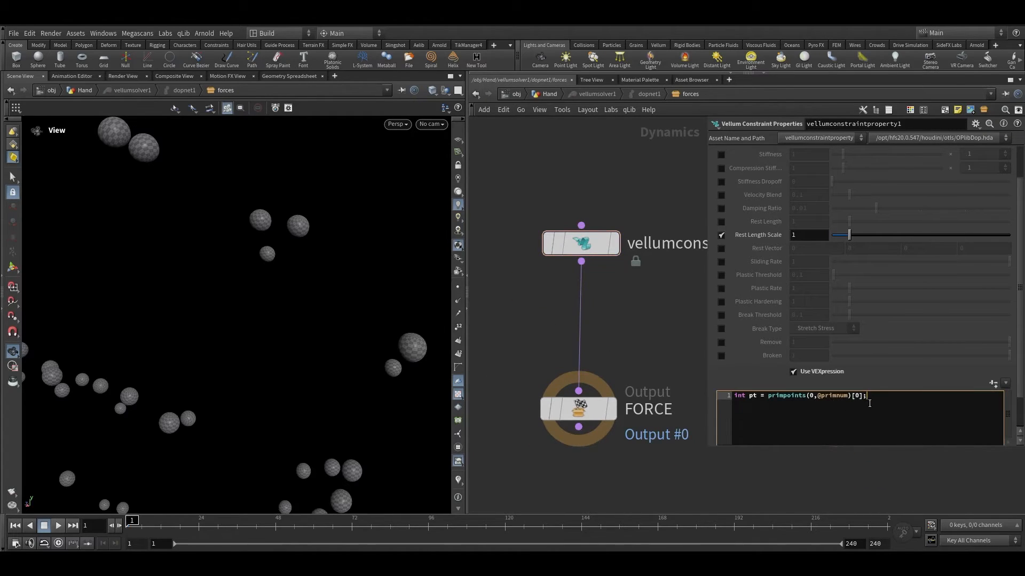
key("Return")
Step: Inspect the FALLOFF chain in the Hand network and return to the constraint properties node
left_click(548, 94)
left_click(568, 346)
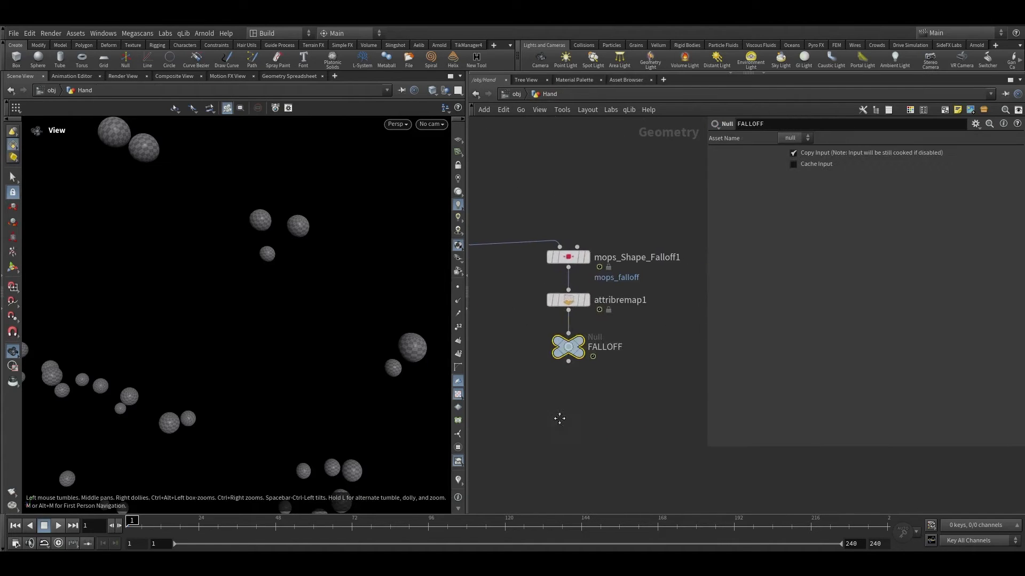
middle_click_drag(560, 418, 689, 400)
scroll(527, 326, "up", 3)
double_click(527, 293)
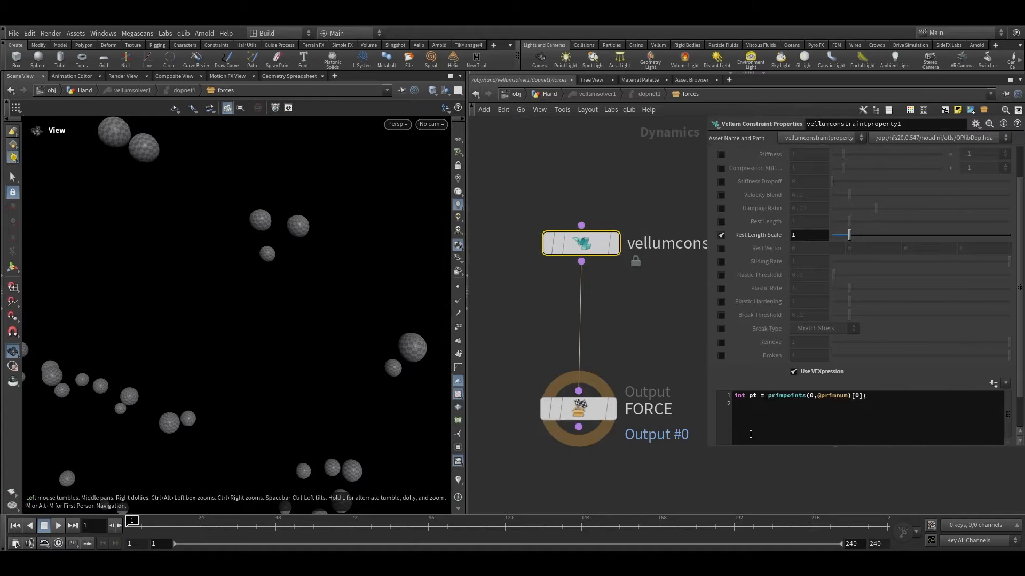
Step: Begin the second VEXpression line as float foo = point( in the constraint properties node
scroll(795, 155, "up", 2)
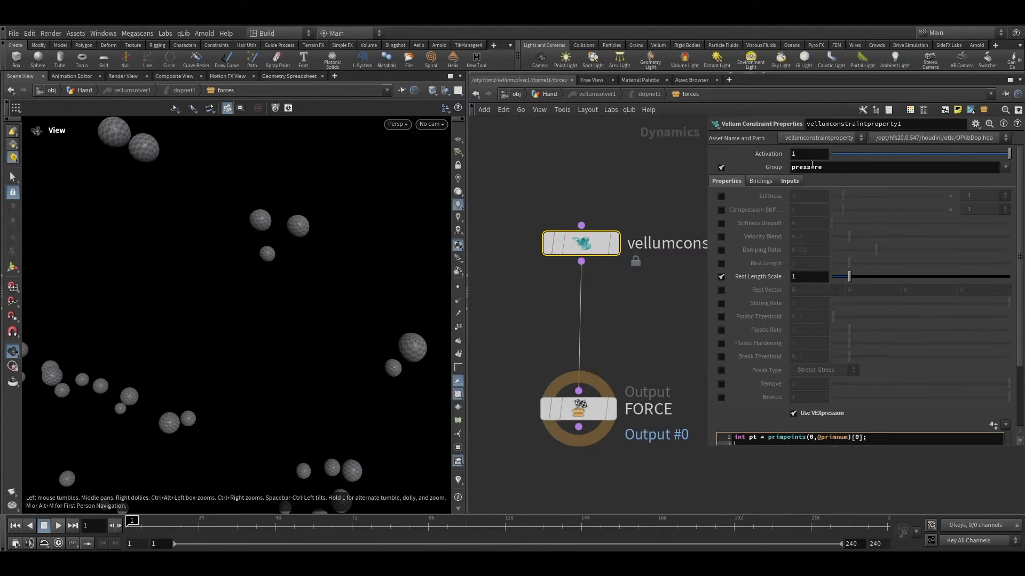
left_click(792, 181)
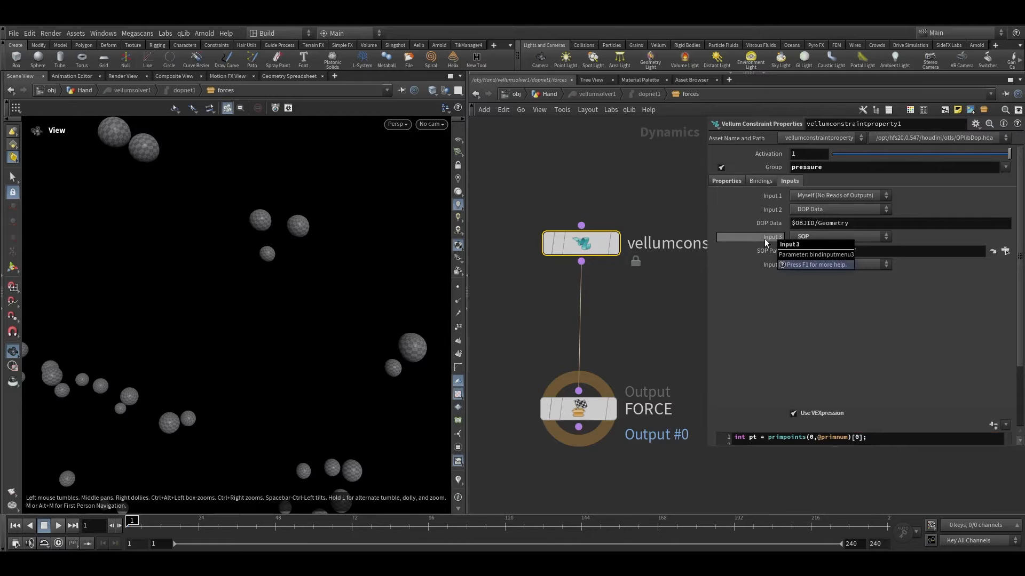
left_click(733, 183)
scroll(779, 396, "down", 1)
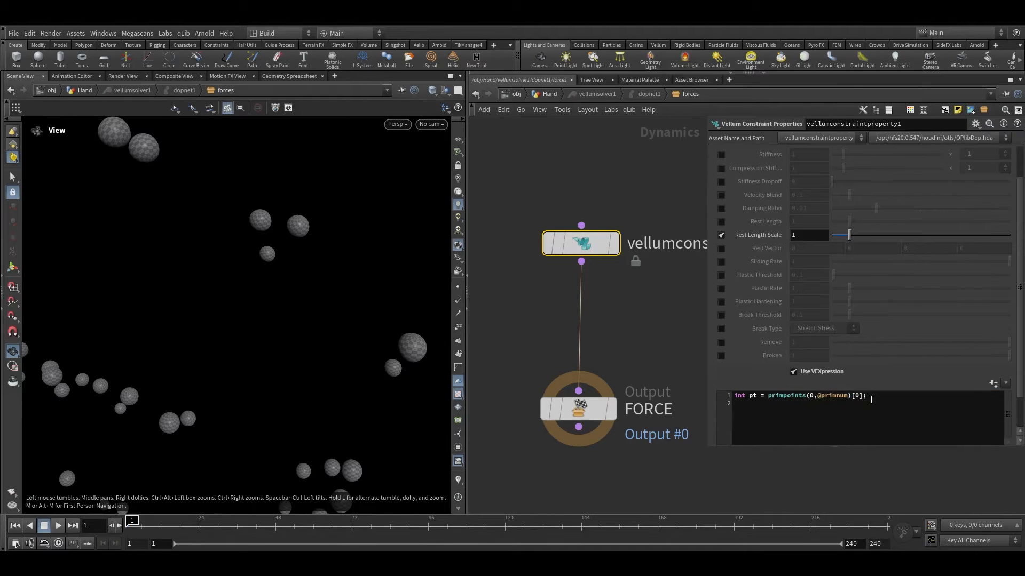
left_click(852, 415)
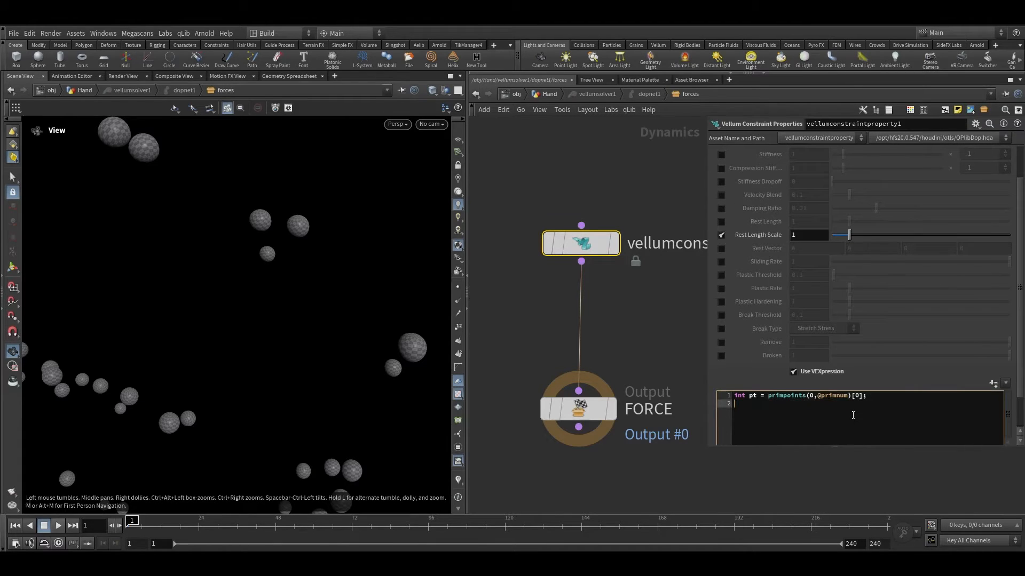
type("float fo")
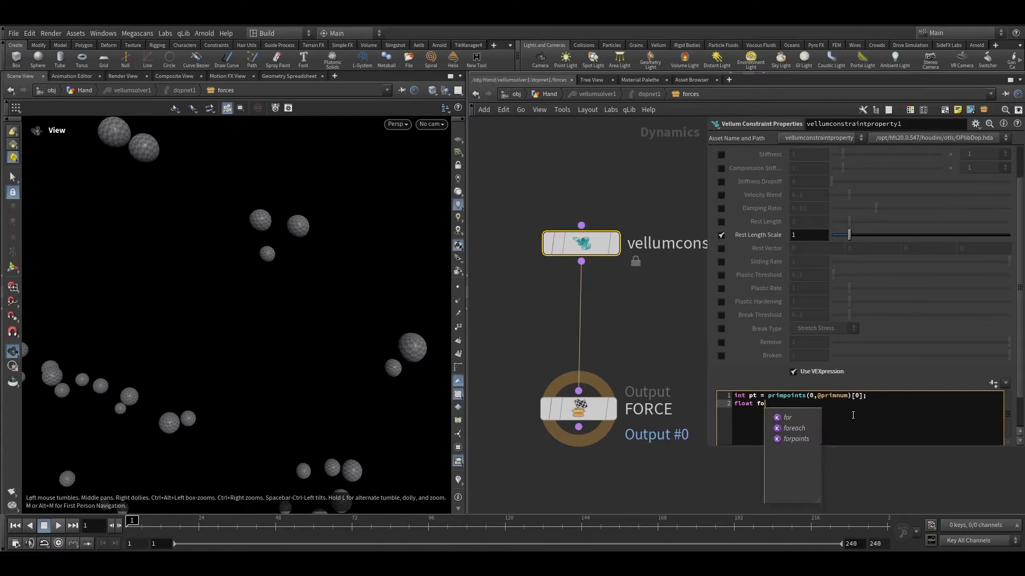
type("o = point(")
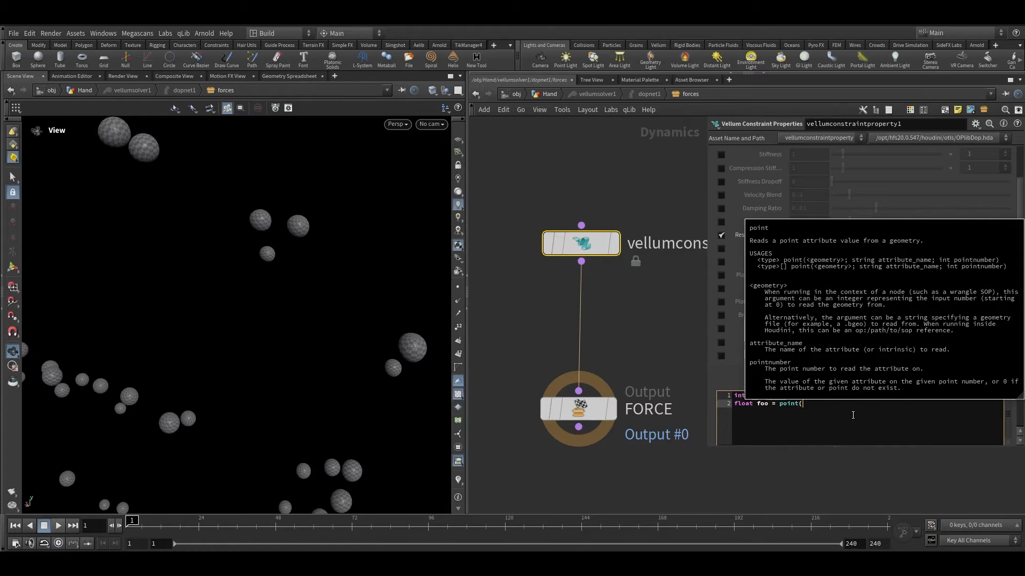
Step: Check the input numbering on the constraint node's Inputs page before continuing the expression
scroll(744, 220, "up", 2)
left_click(789, 167)
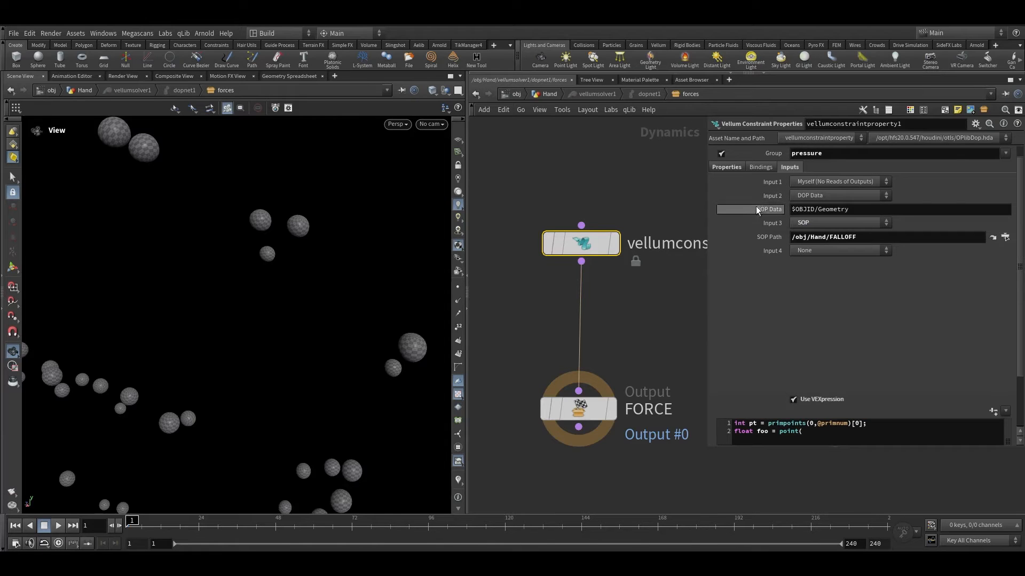
left_click(732, 167)
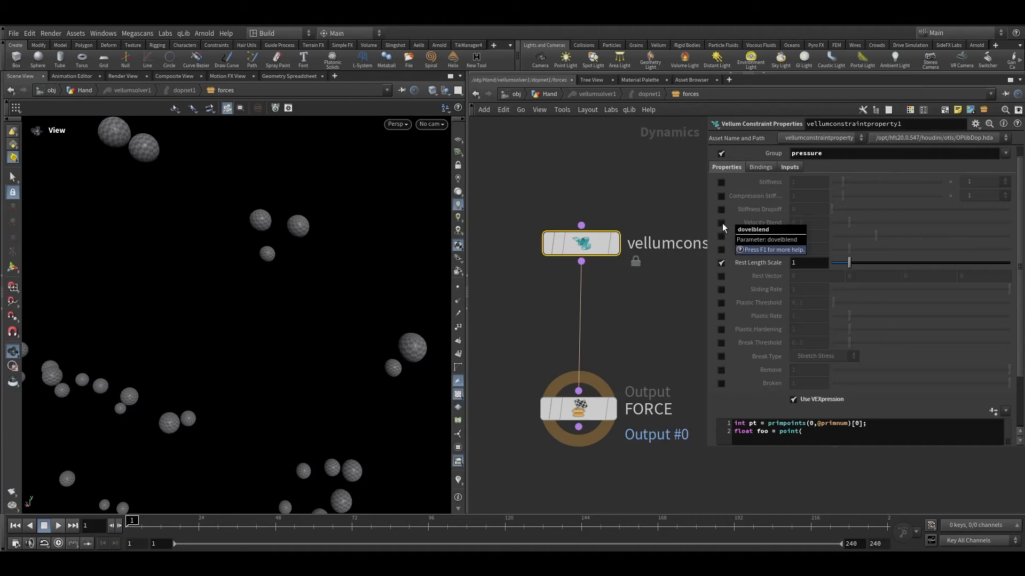
left_click(920, 6)
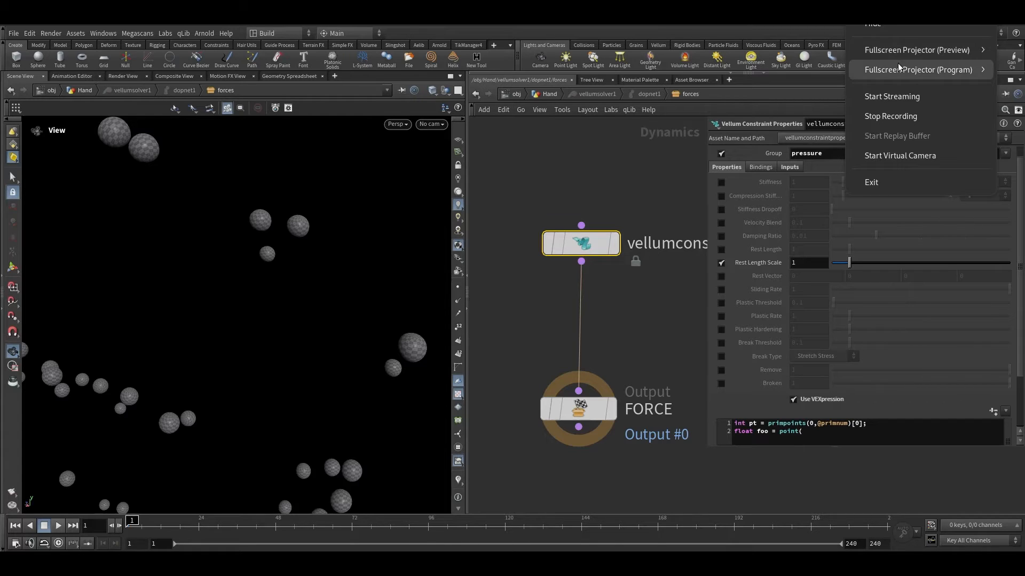
left_click(648, 357)
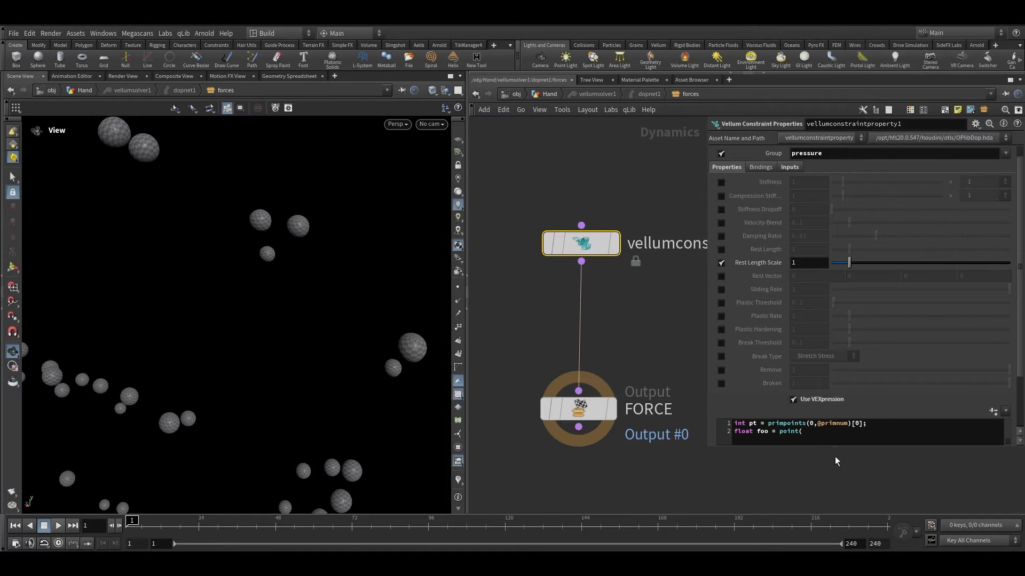
Step: Complete the second line as float foo = point(2,"mops_falloff", pt); to read the falloff attribute
left_click(847, 434)
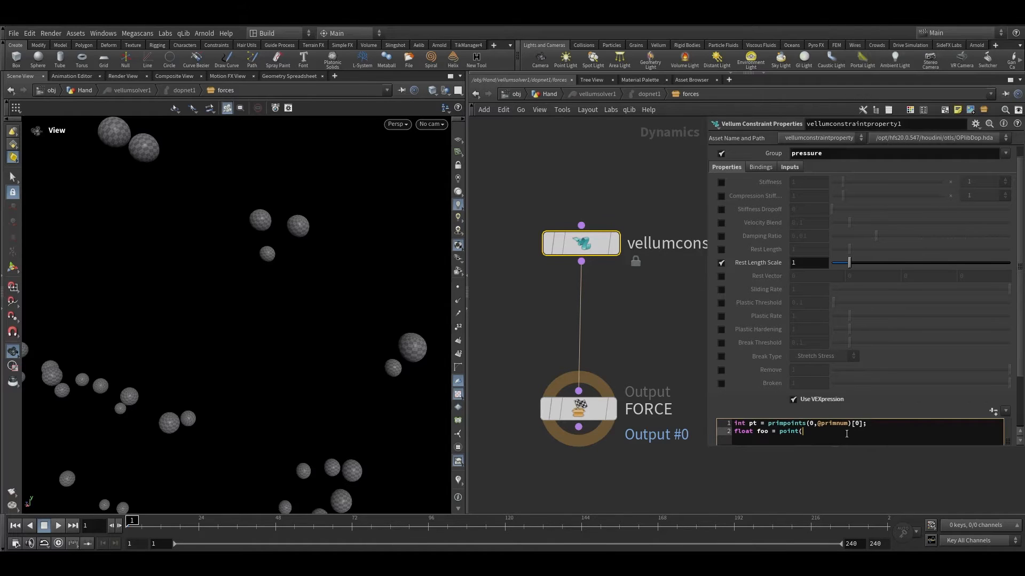
type("2,\"")
type("mops_falloff\",")
left_click_drag(745, 423, 756, 423)
left_click(755, 424)
left_click(882, 432)
type("pt")
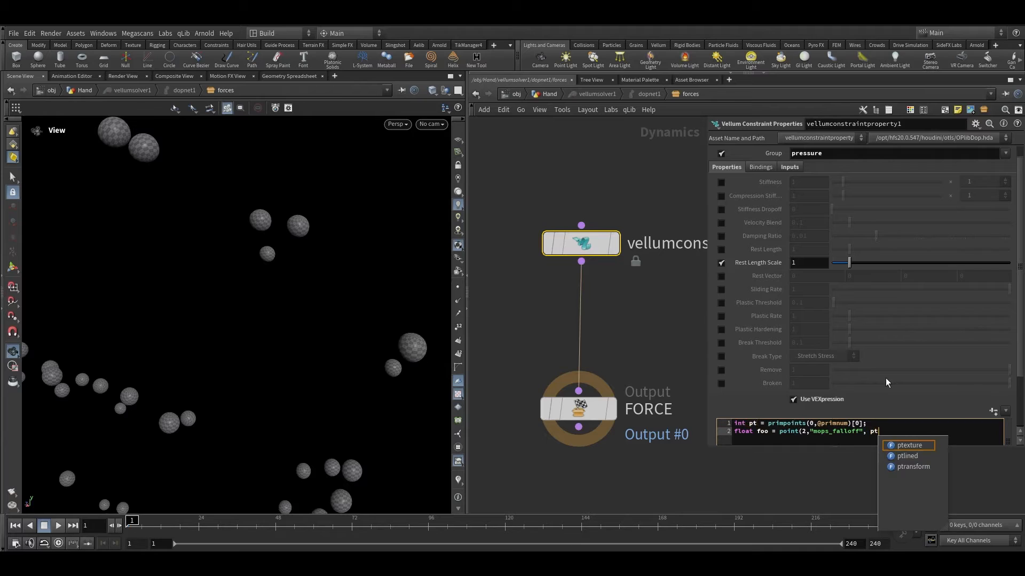
key("Escape")
type(");")
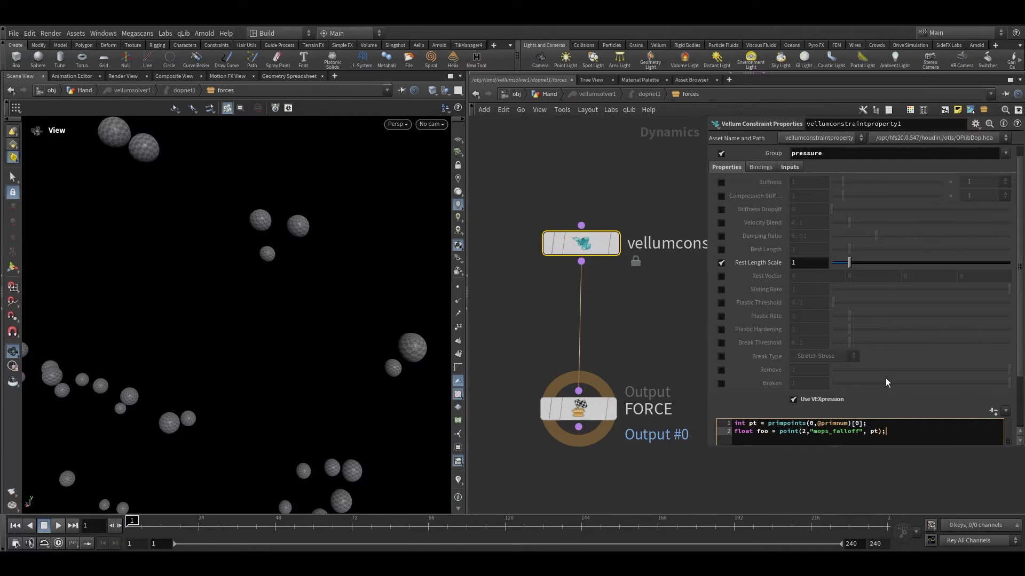
Step: Enlarge the code editor and add a third line restscale = foo; to the VEXpression
scroll(629, 292, "down", 3)
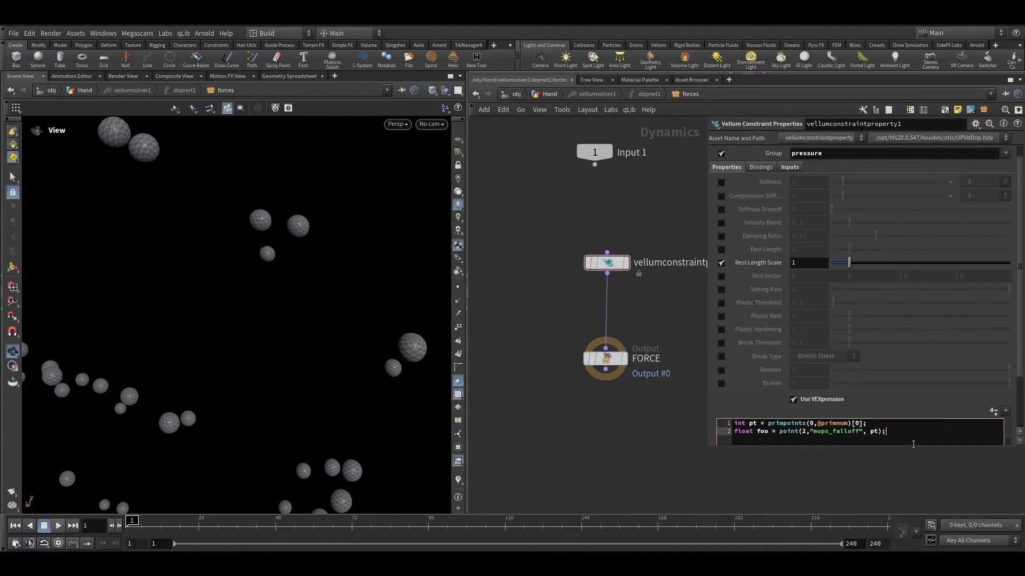
left_click_drag(1018, 356, 1016, 410)
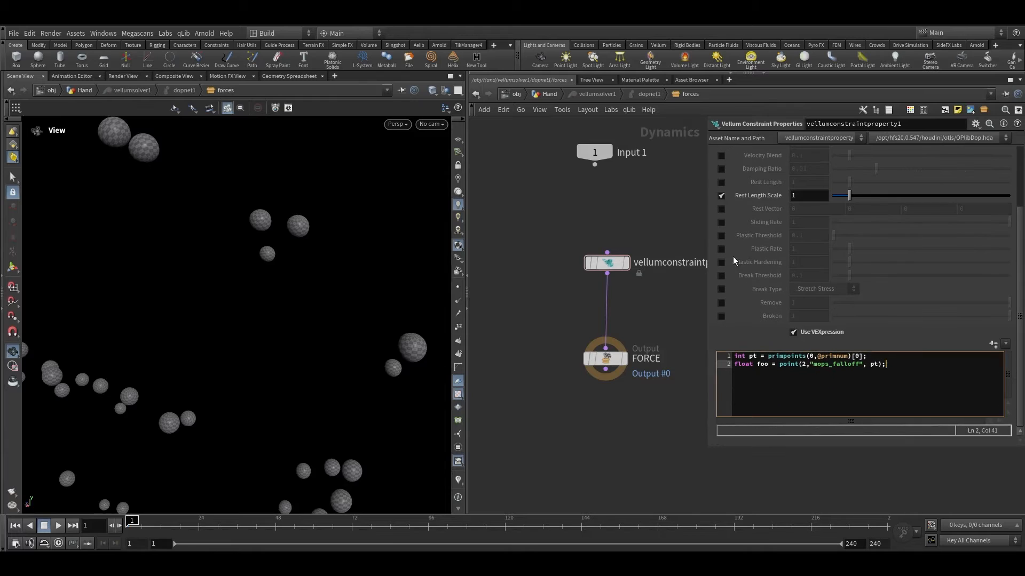
scroll(739, 235, "up", 1)
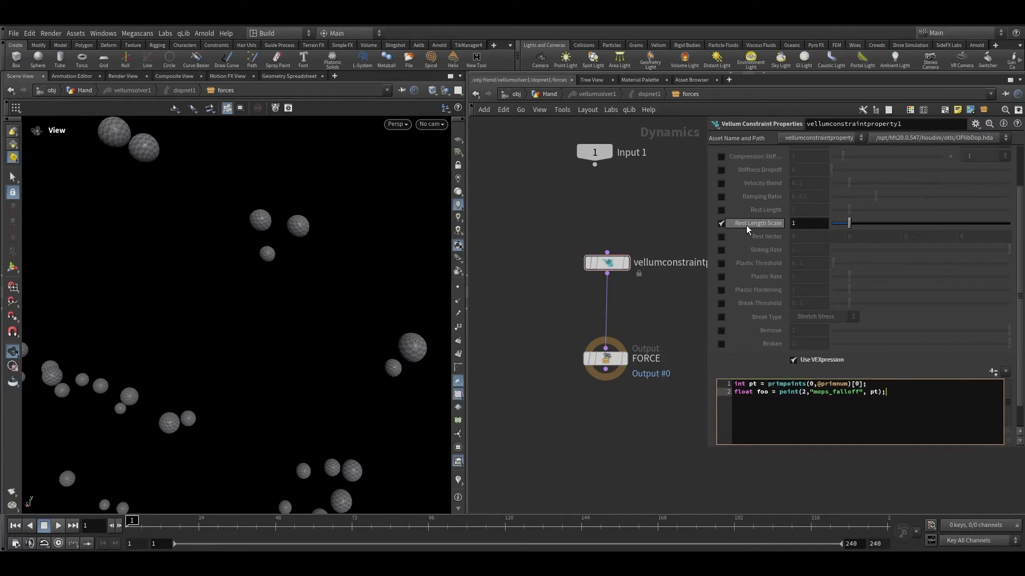
mouse_move(746, 225)
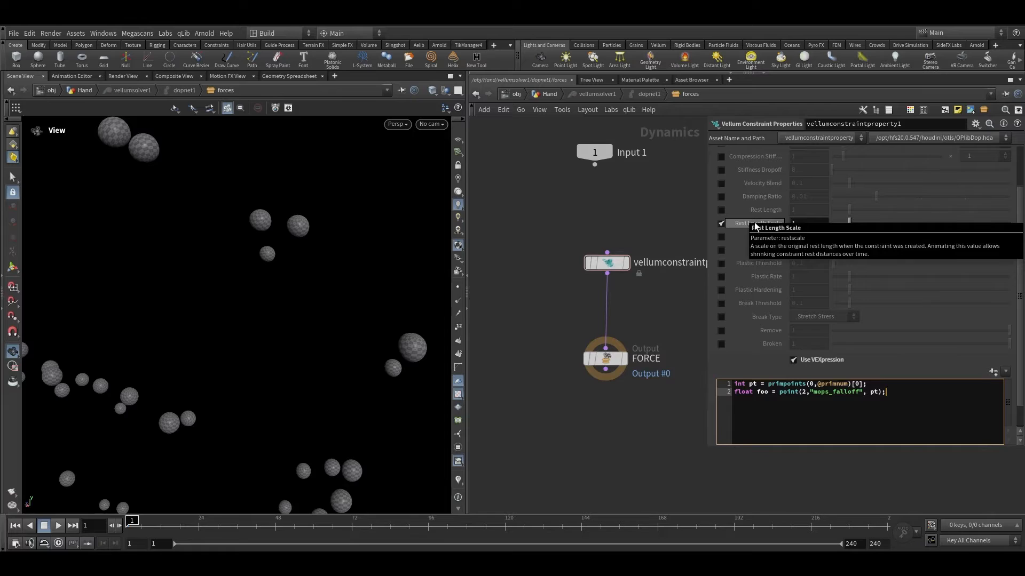
key("Return")
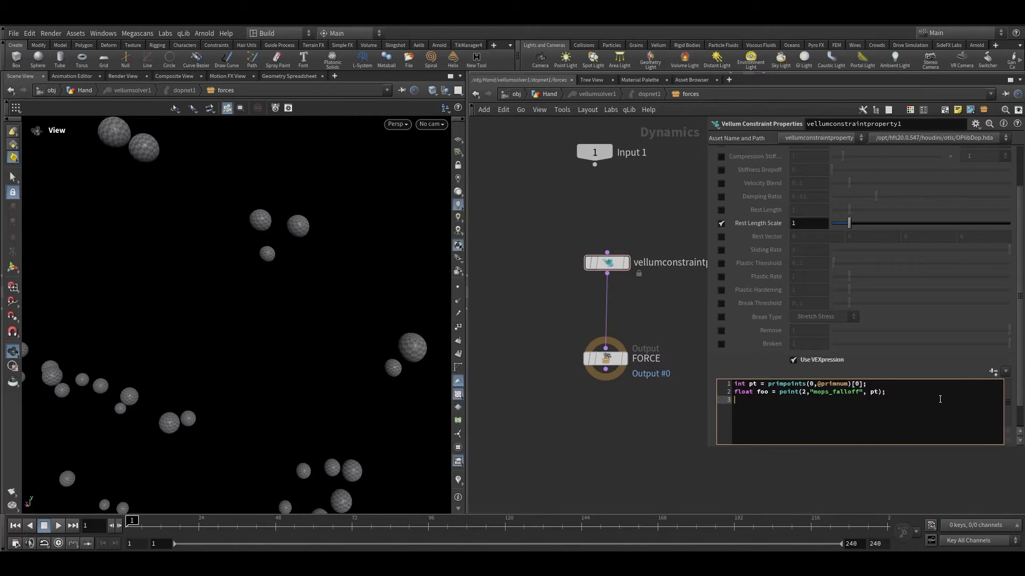
type("restscale = foo;")
Step: Frame the viewport, play the simulation and scrub the timeline to review the balloon sizes
left_click(686, 406)
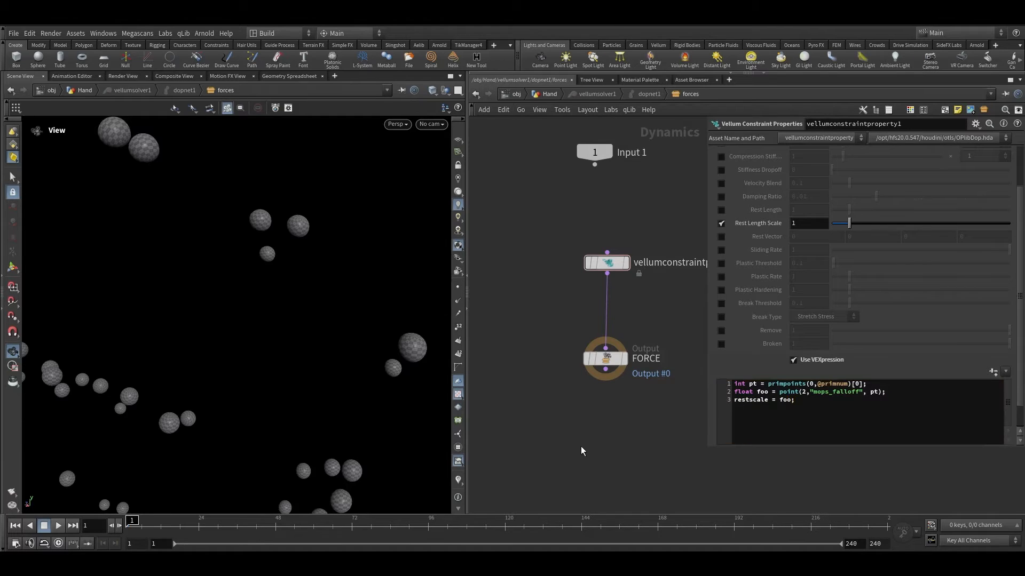
key("h")
left_click_drag(243, 361, 199, 401)
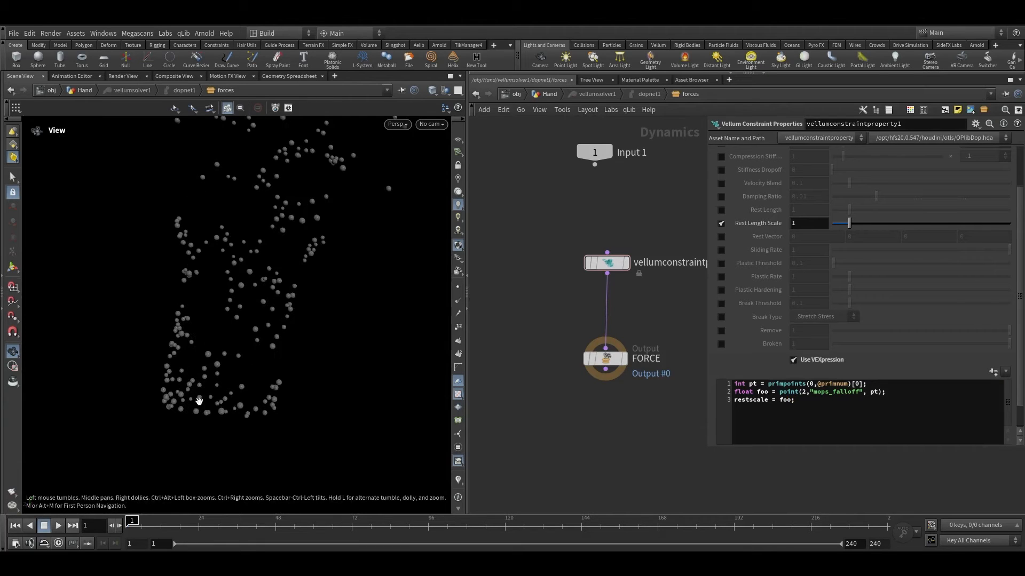
left_click(59, 526)
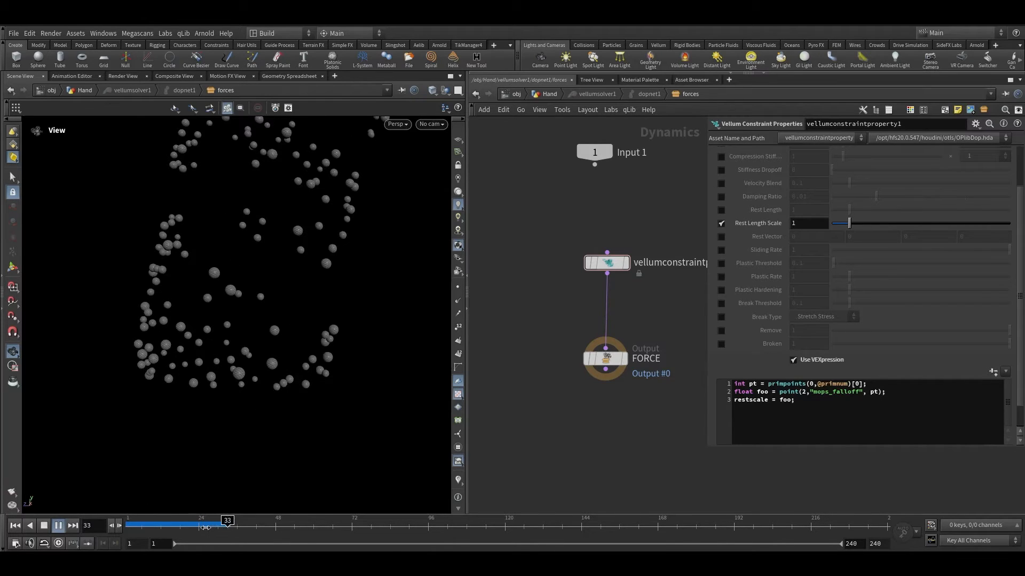
left_click(186, 523)
mouse_move(186, 523)
left_mouse_down()
mouse_move(166, 524)
mouse_move(222, 524)
mouse_move(187, 524)
left_mouse_up()
right_click_drag(207, 380, 309, 320)
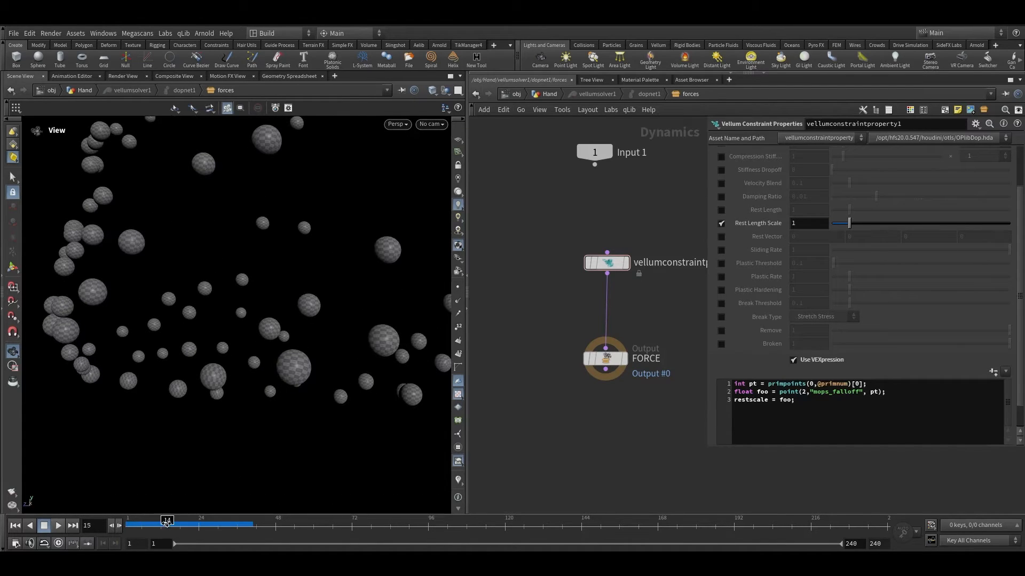
left_click_drag(186, 524, 224, 524)
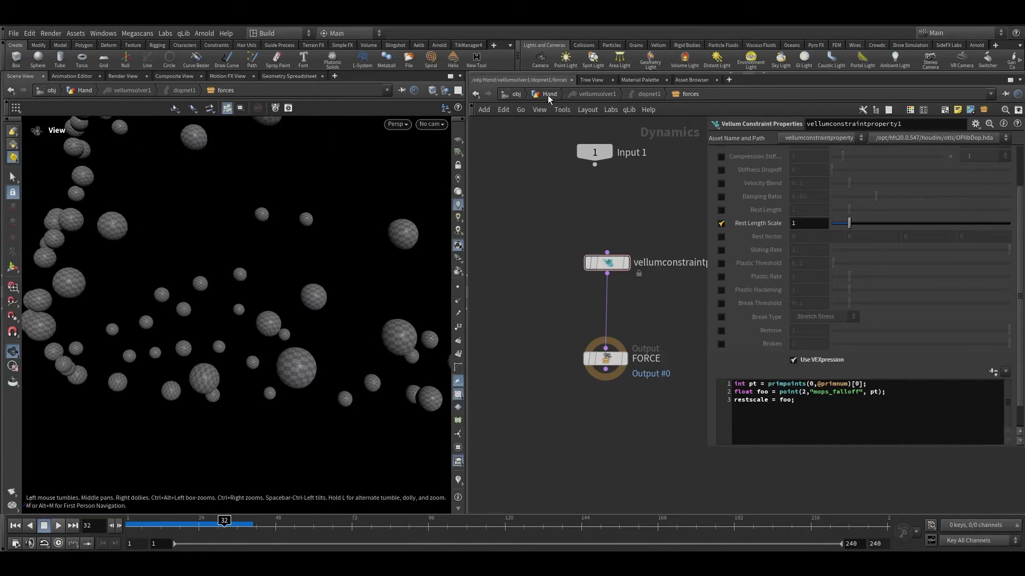
Step: Inspect the attribremap1 node in the Hand network and return to the forces network
left_click(536, 95)
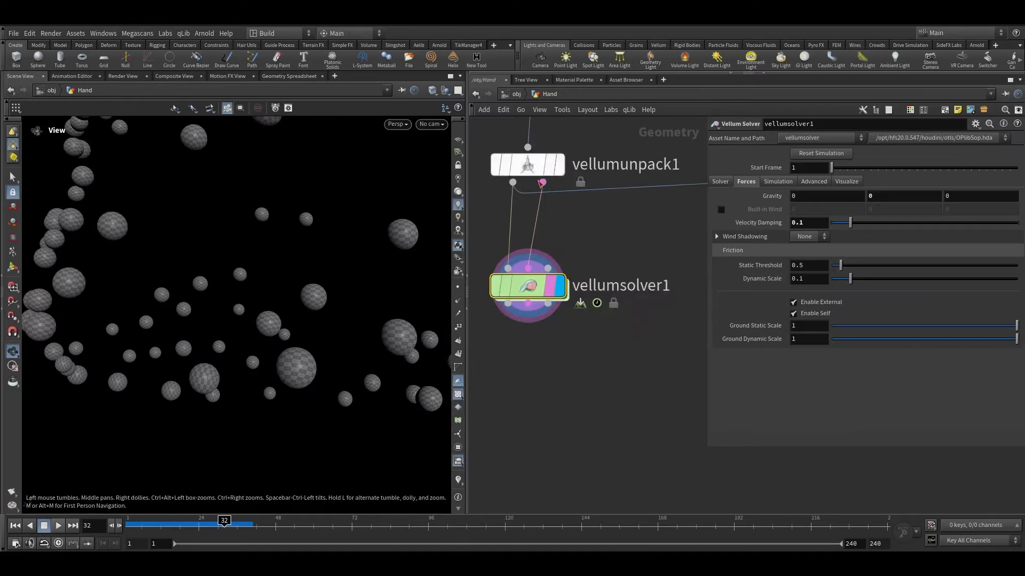
scroll(640, 299, "down", 5)
middle_click_drag(646, 300, 501, 319)
scroll(585, 319, "up", 3)
left_click(613, 305)
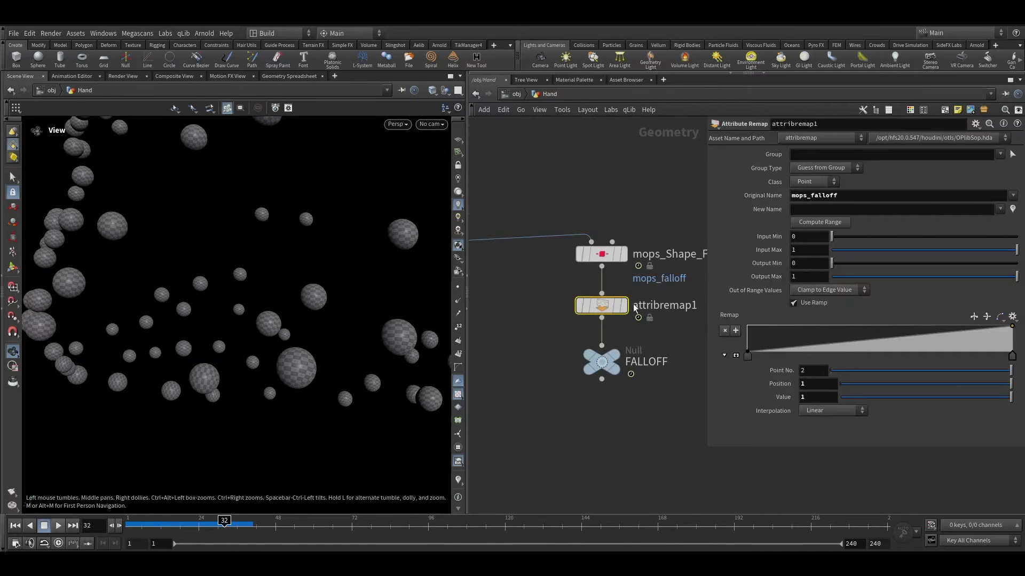
scroll(633, 305, "down", 4)
scroll(487, 315, "up", 3)
double_click(510, 302)
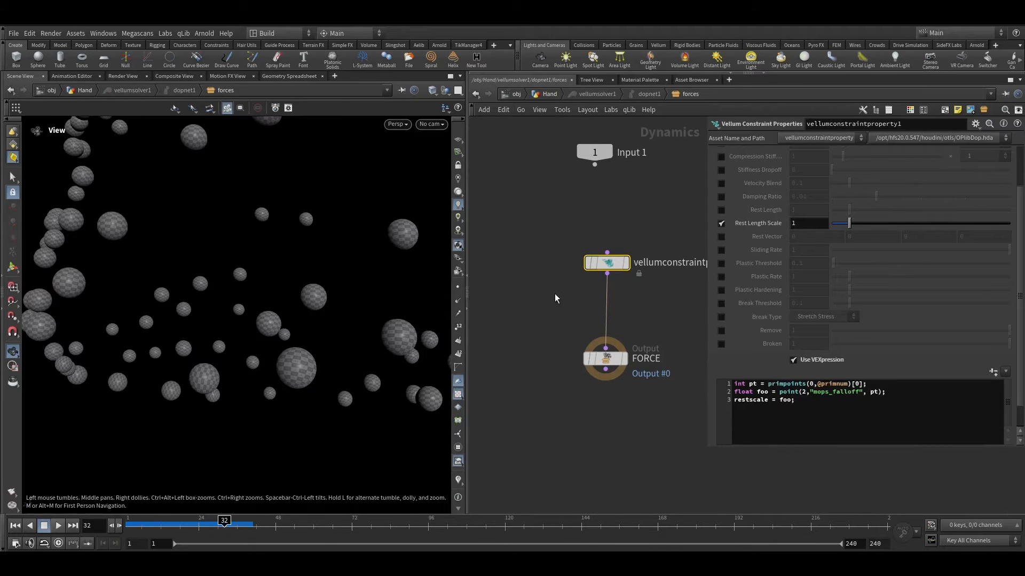
Step: Set the attribremap1 node's Output Max to 150 in the Hand network
left_click(546, 95)
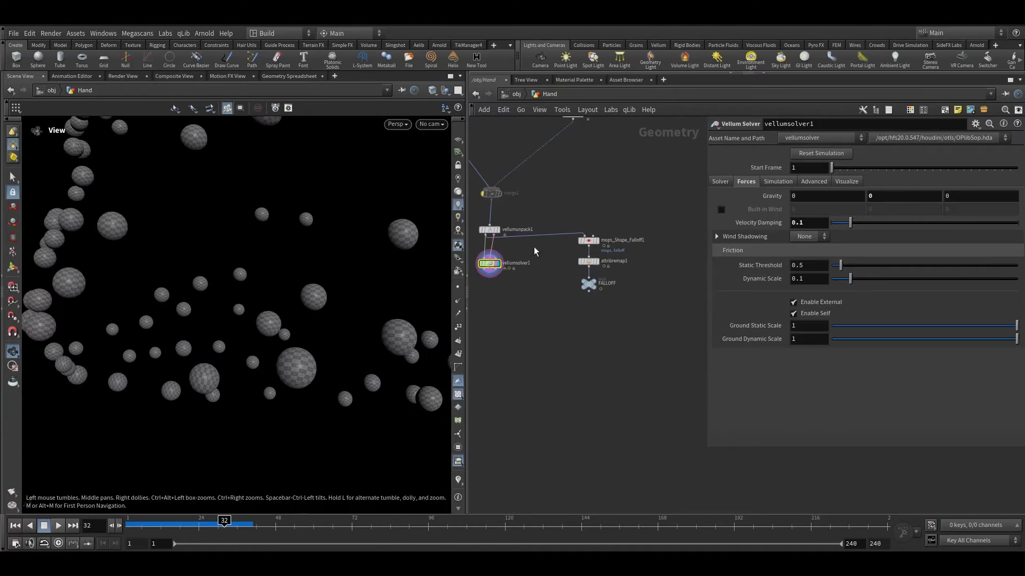
scroll(532, 256, "up", 5)
mouse_move(522, 267)
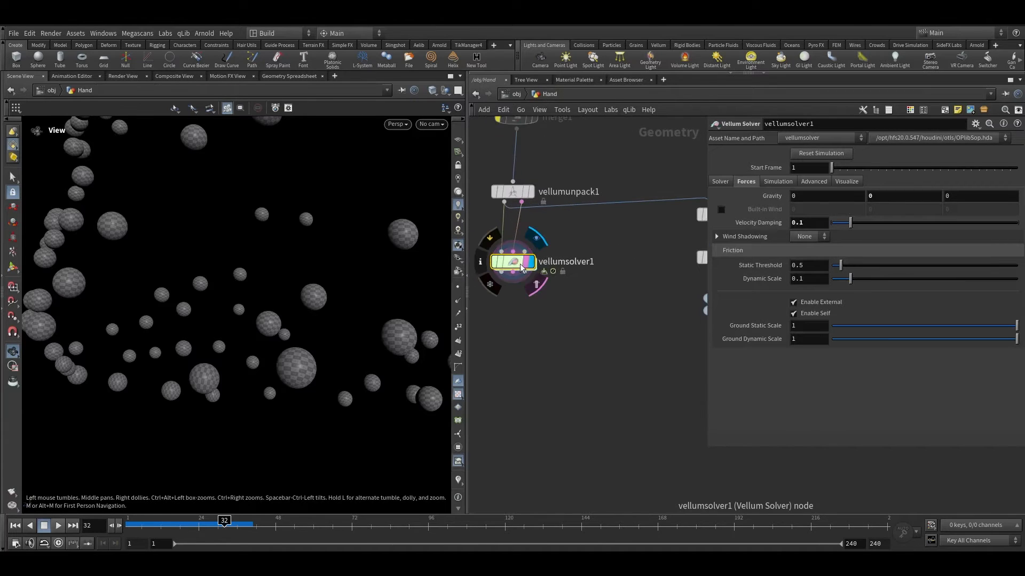
middle_click_drag(606, 286, 504, 283)
left_click(617, 255)
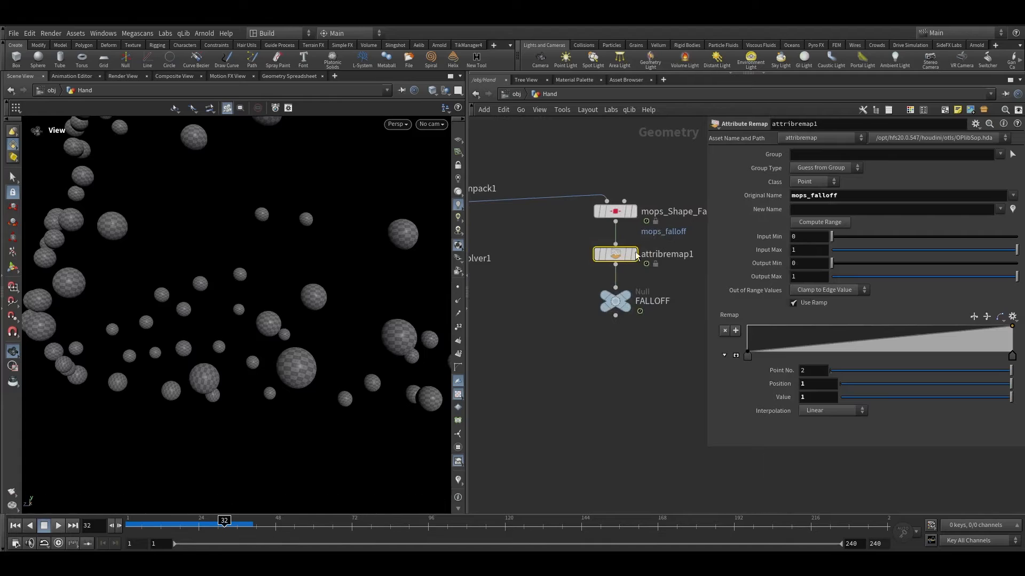
mouse_move(629, 255)
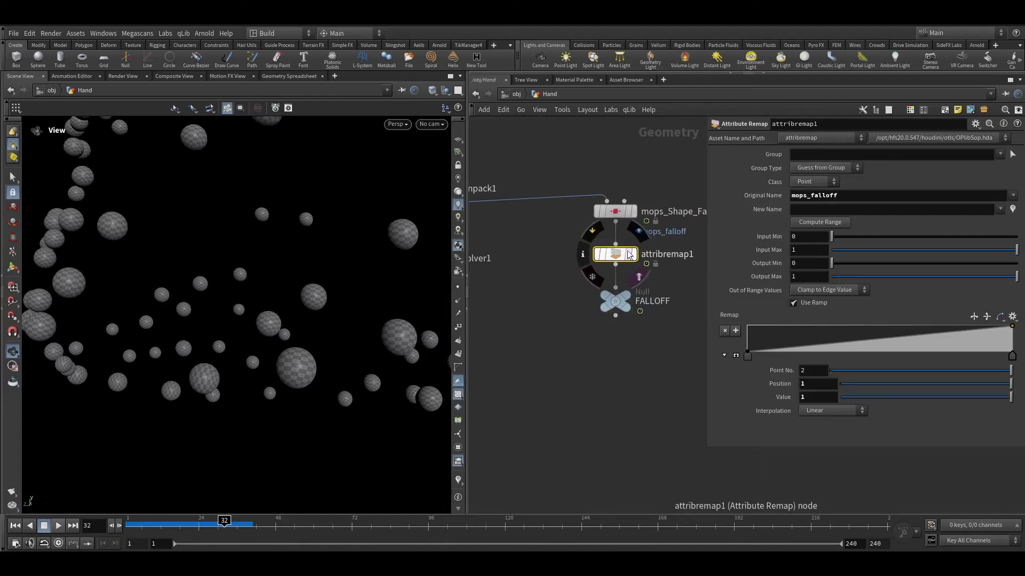
left_click(819, 282)
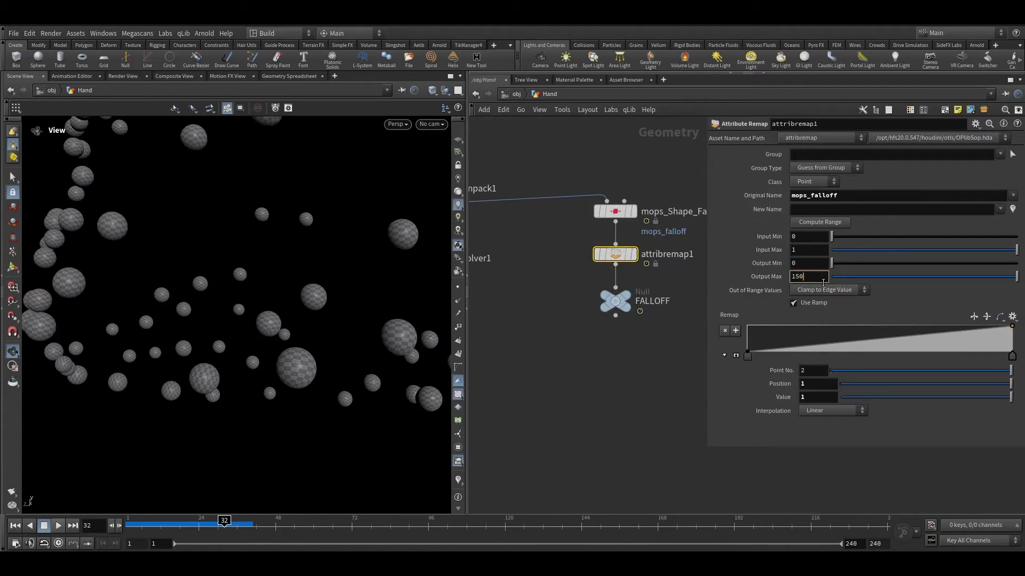
key("Return")
scroll(674, 344, "down", 4)
scroll(544, 306, "up", 3)
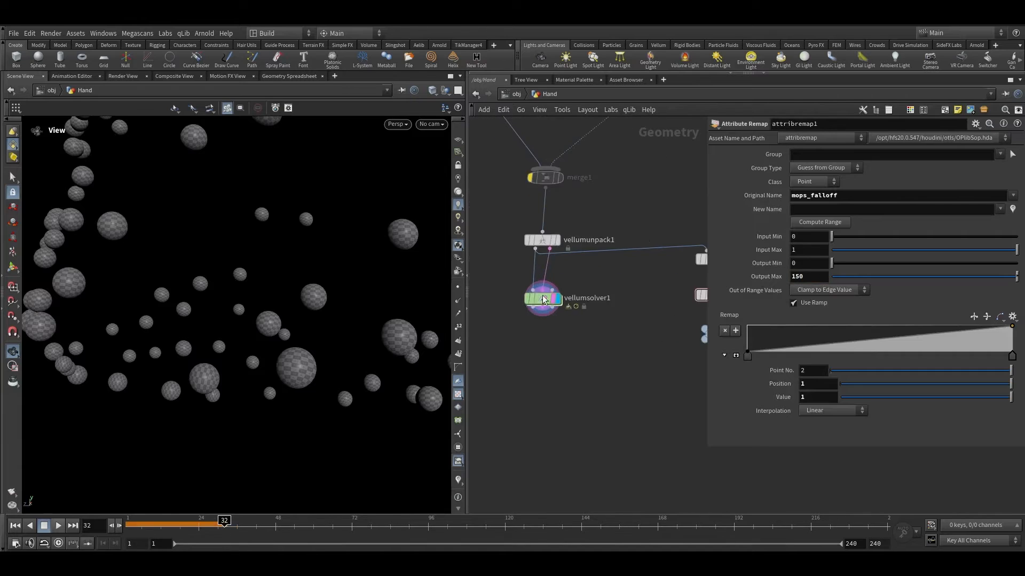
Step: Return to the forces network, rewind, and replay and scrub the simulation to review the balloons
double_click(543, 302)
scroll(387, 370, "down", 4)
left_click(15, 525)
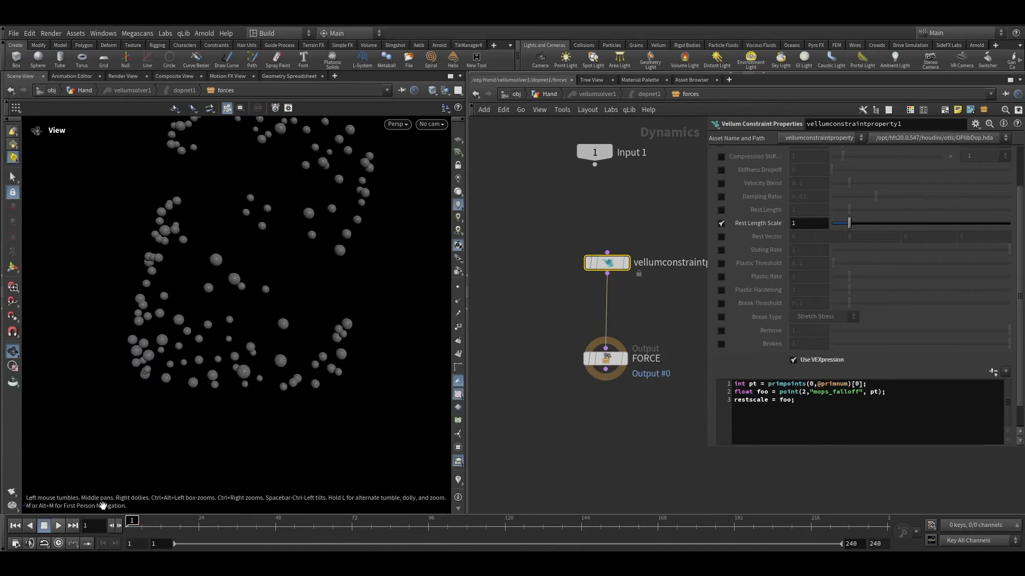
left_click(59, 526)
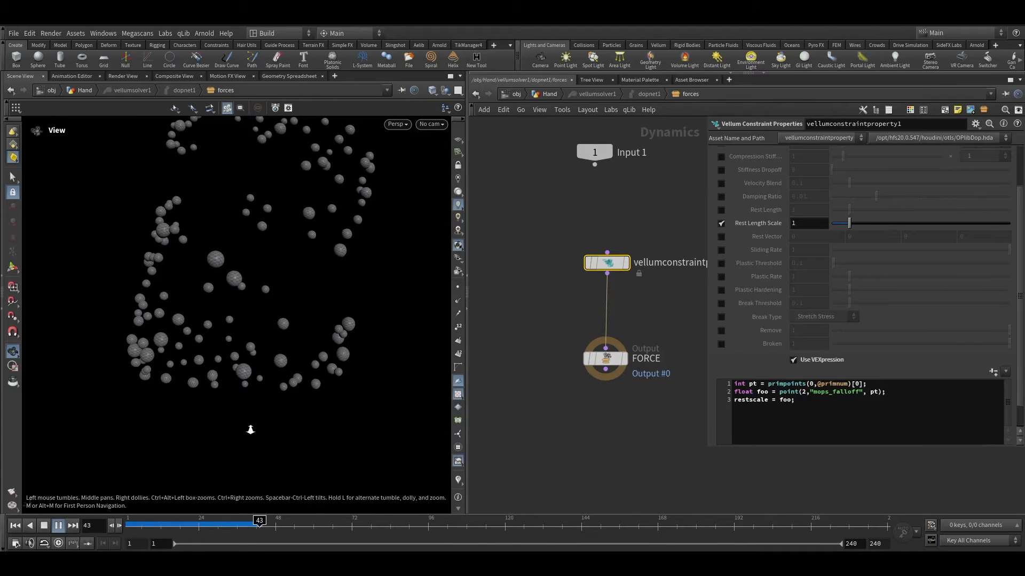
left_click_drag(249, 430, 248, 419)
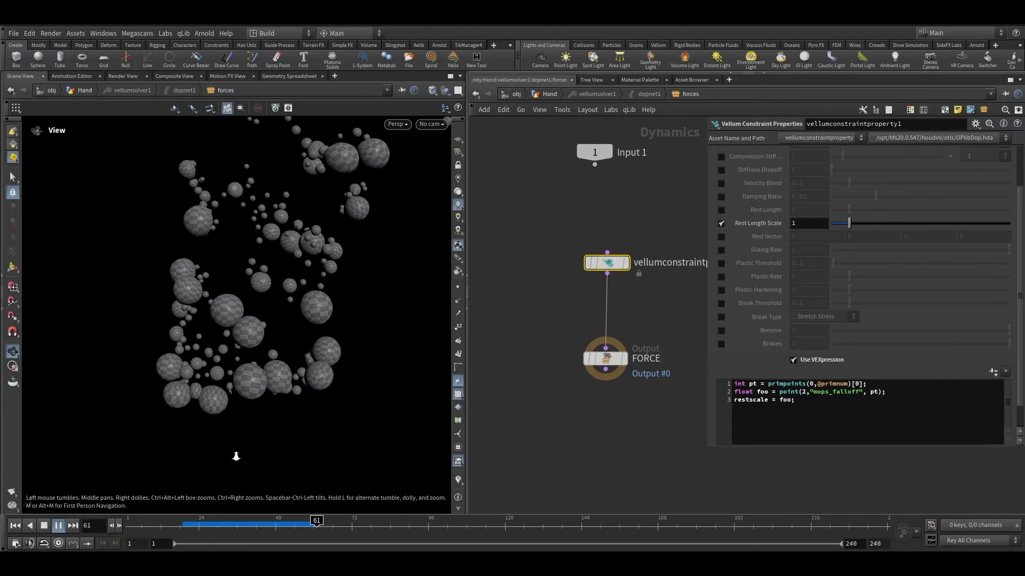
left_click_drag(235, 455, 217, 487)
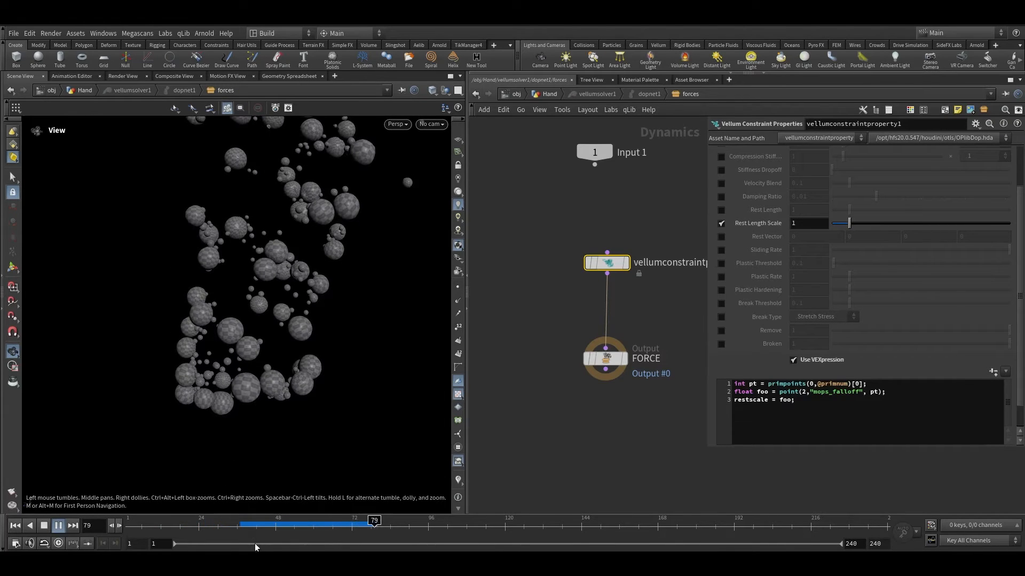
left_click_drag(259, 528, 326, 526)
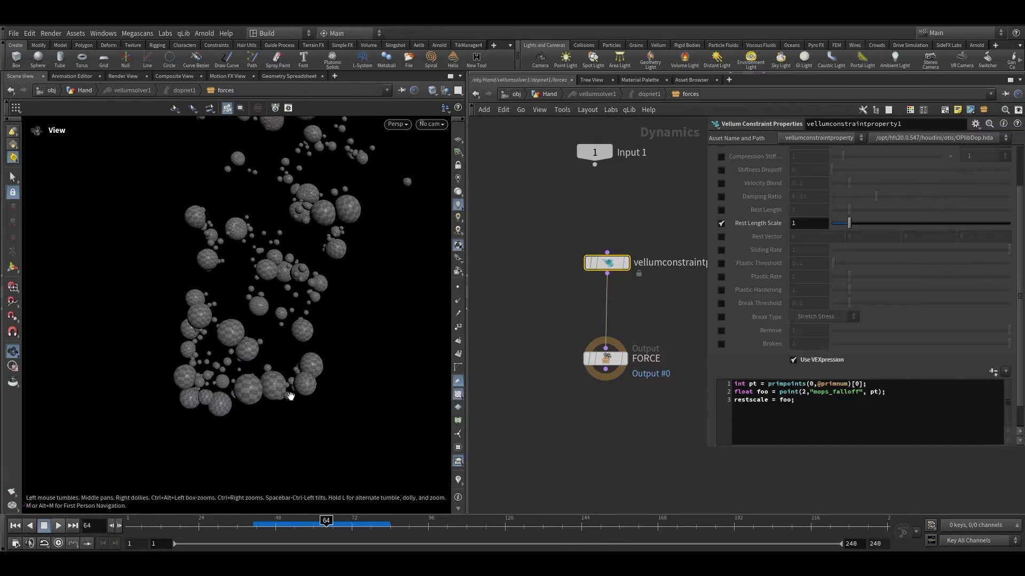
Step: Tumble and dolly the viewport and scrub the timeline to review the balloon sizes
right_click_drag(290, 394, 301, 261)
left_click_drag(301, 262, 348, 270)
right_click_drag(348, 270, 318, 293)
left_click_drag(318, 292, 312, 478)
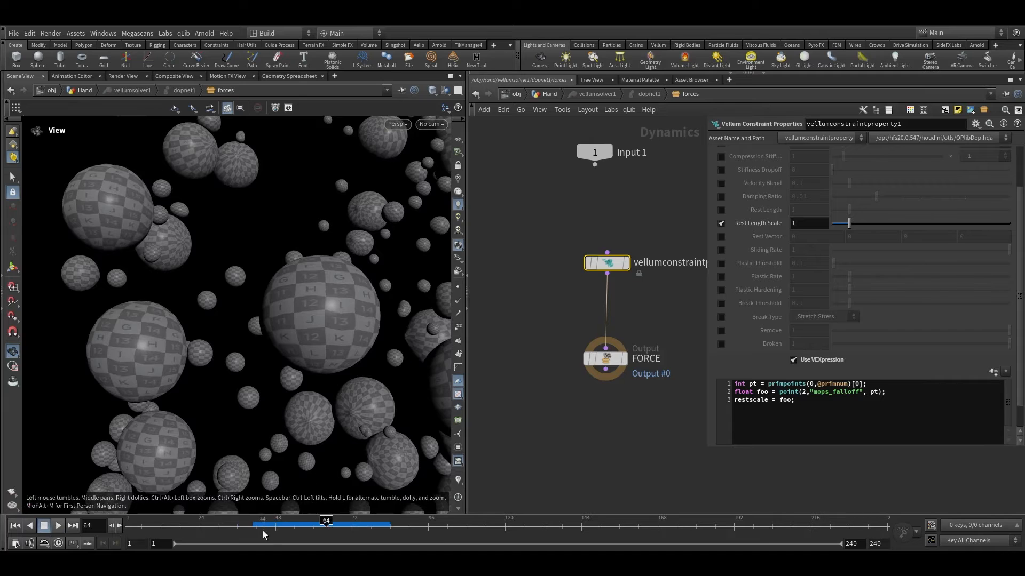
left_click_drag(262, 527, 313, 525)
left_click_drag(256, 299, 349, 274)
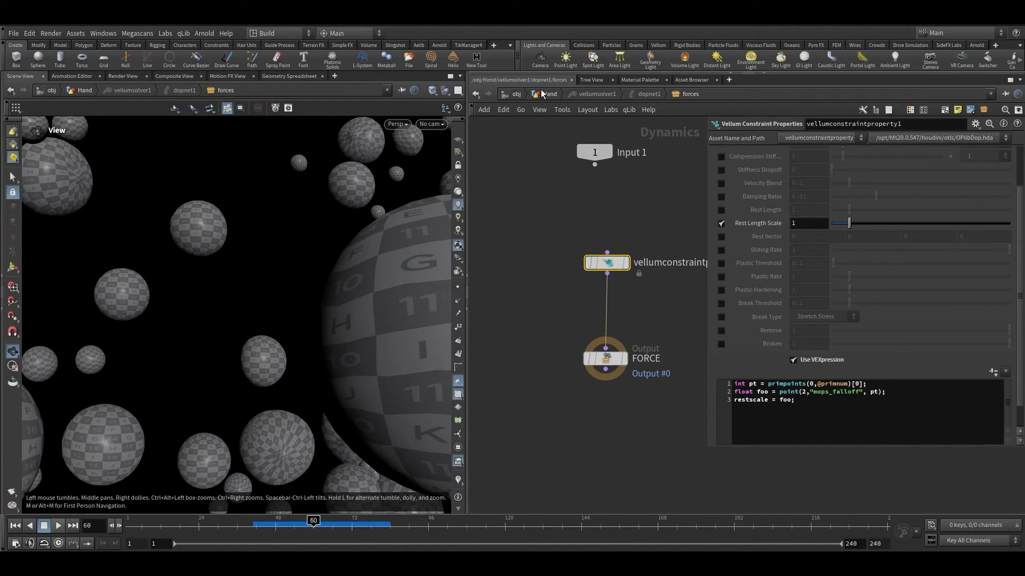
Step: Rewind to frame 1 and duplicate the Vellum Constraint Properties node, inserting the copy below the original
scroll(540, 192, "down", 3)
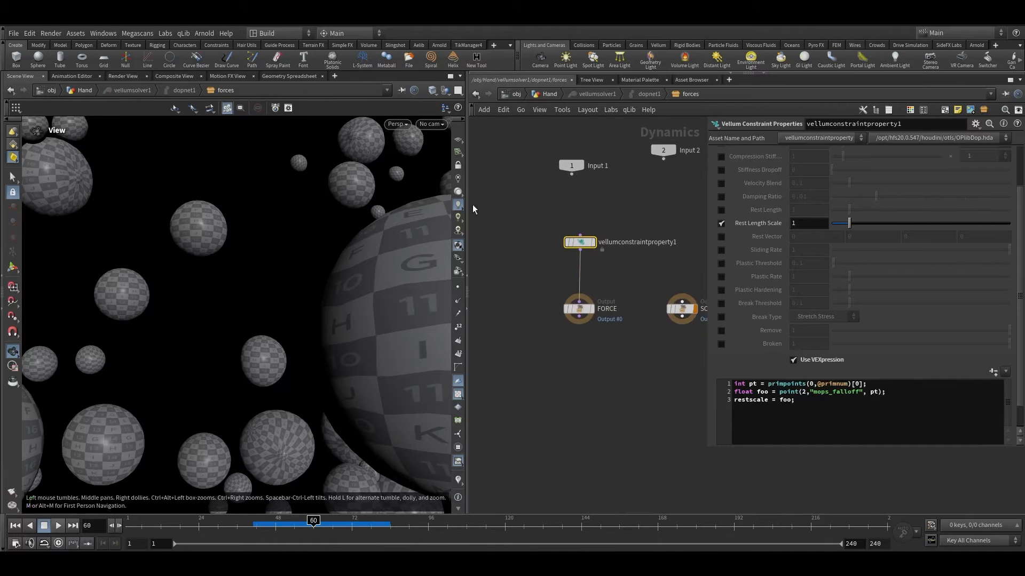
scroll(836, 232, "up", 3)
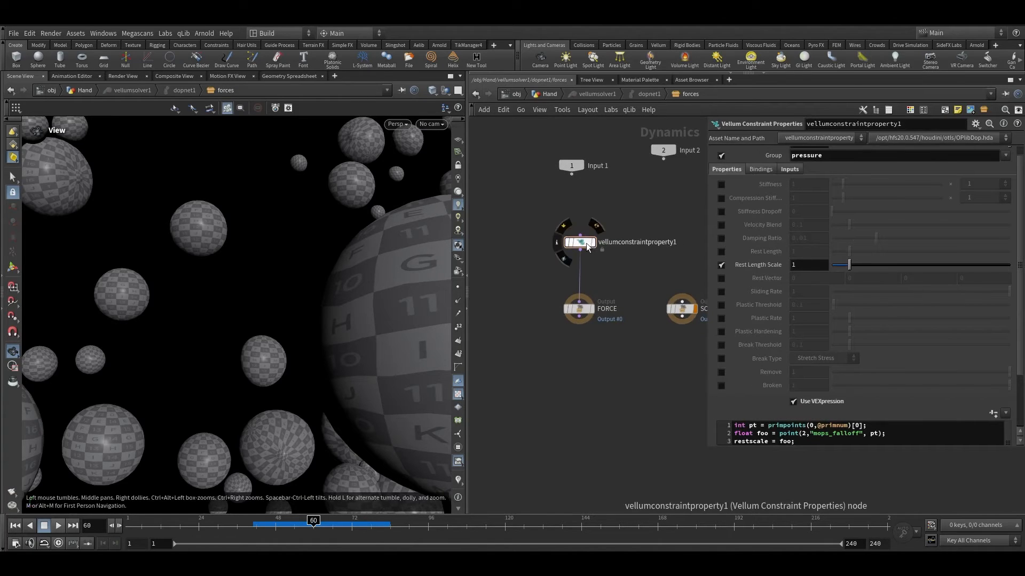
left_click(15, 526)
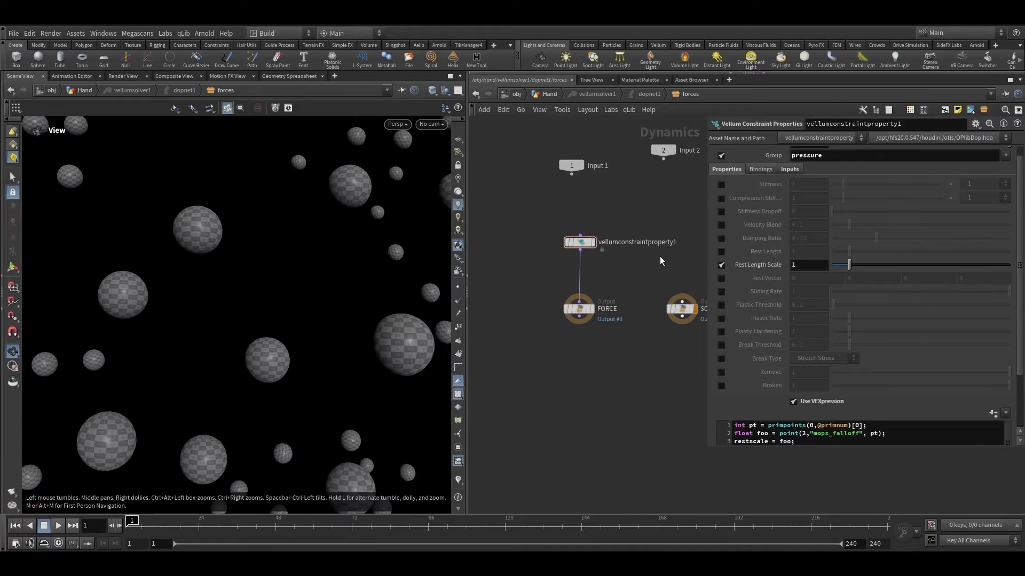
left_click_drag(581, 242, 546, 282, "alt")
scroll(627, 267, "up", 3)
scroll(825, 210, "up", 1)
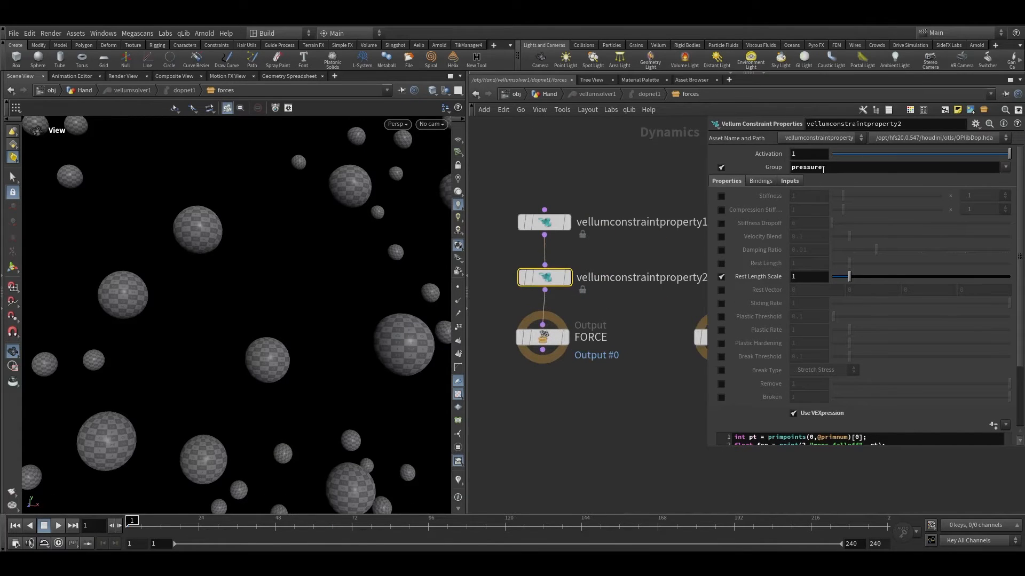
Step: Set the new constraint property node's Group to bend and stretch
left_click(1006, 167)
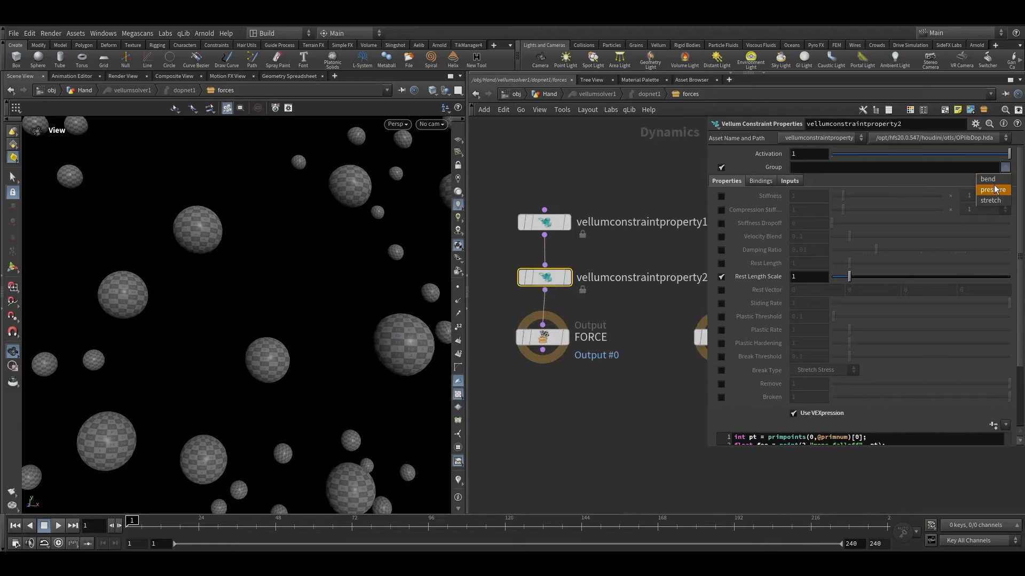
left_click(994, 181)
left_click(1005, 168)
left_click(990, 206)
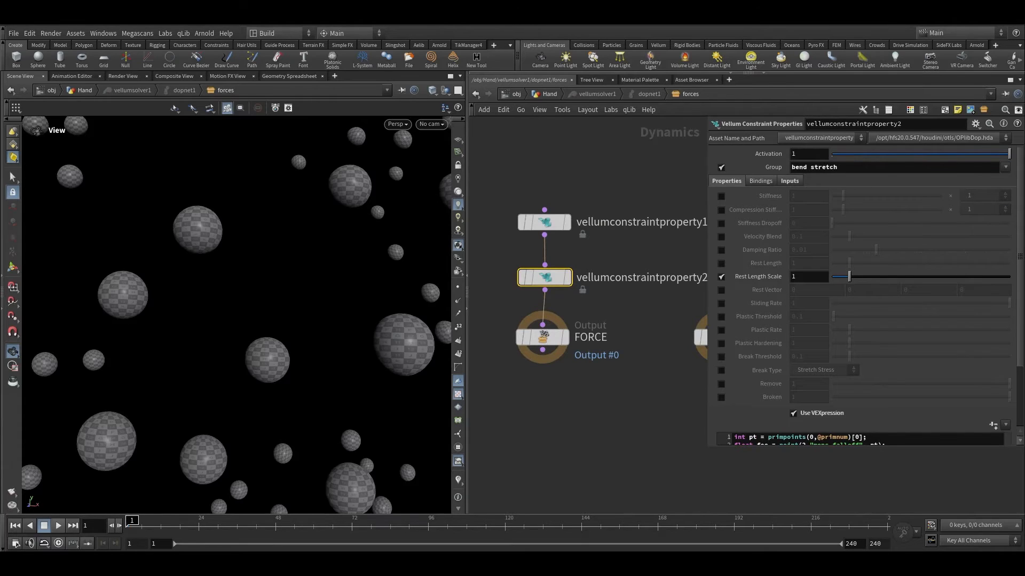
Step: Enlarge the VEXpression editor and start wrapping foo in a fit() call on the restscale line
scroll(747, 431, "down", 1)
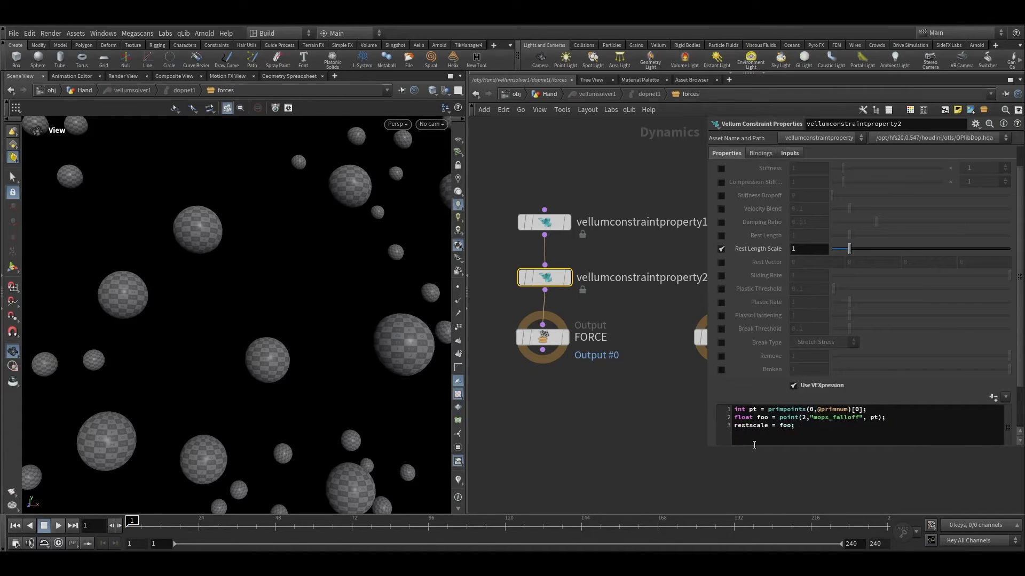
left_click_drag(753, 447, 753, 505)
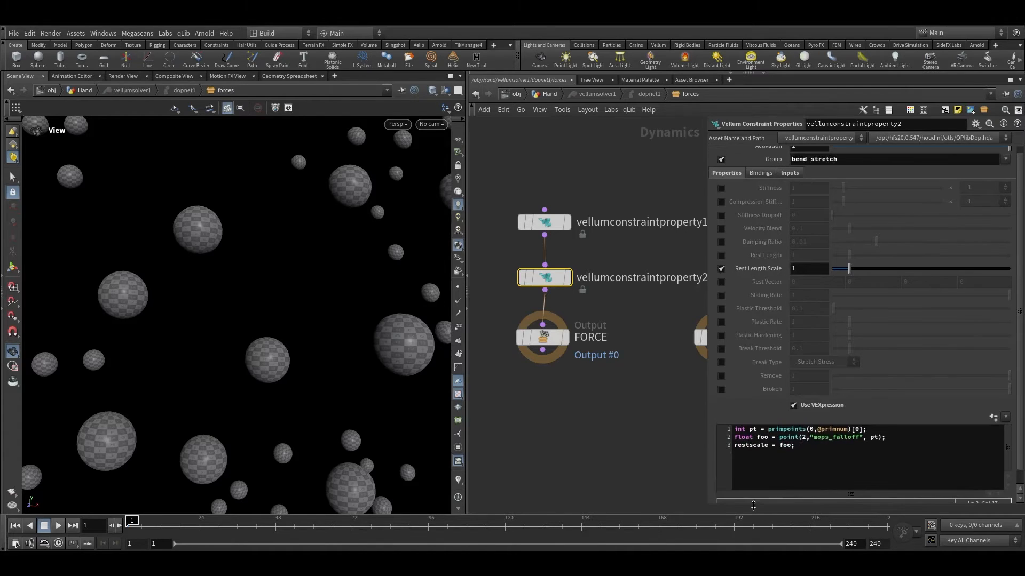
left_click(780, 445)
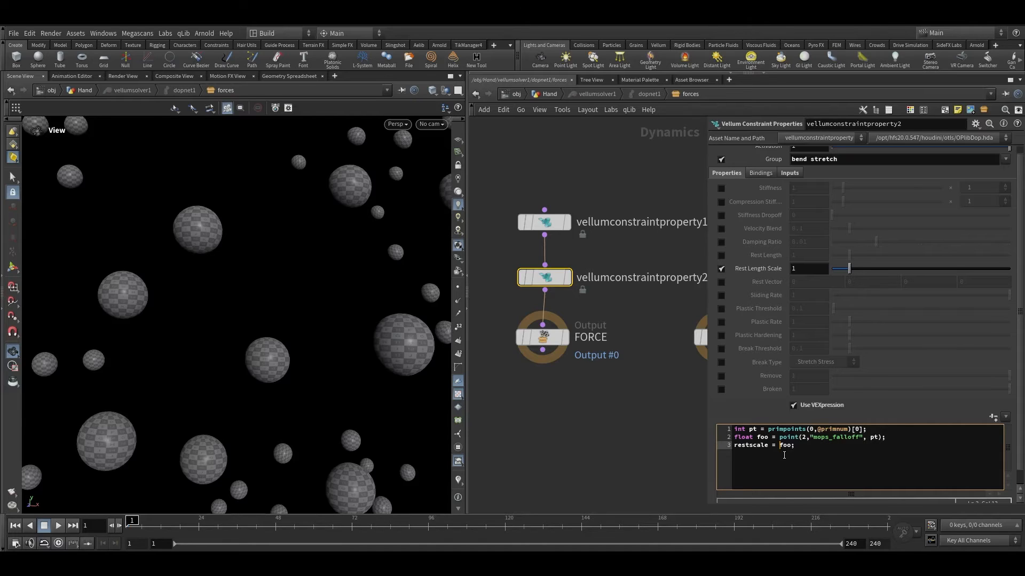
type("(f")
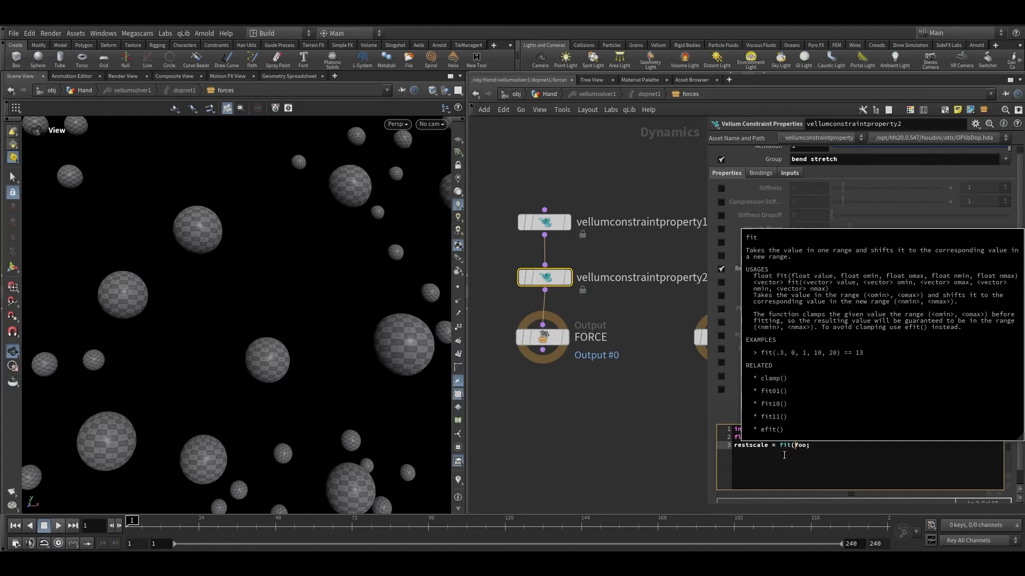
left_click(807, 444)
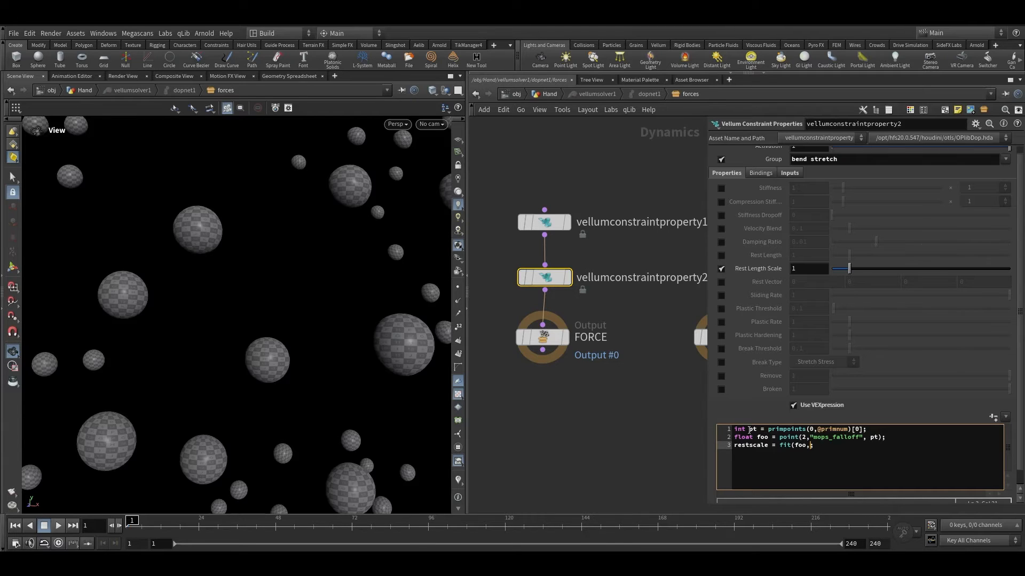
Step: Check the attribremap1 output range in the Hand network and return to the forces network
key("u")
key("u")
key("u")
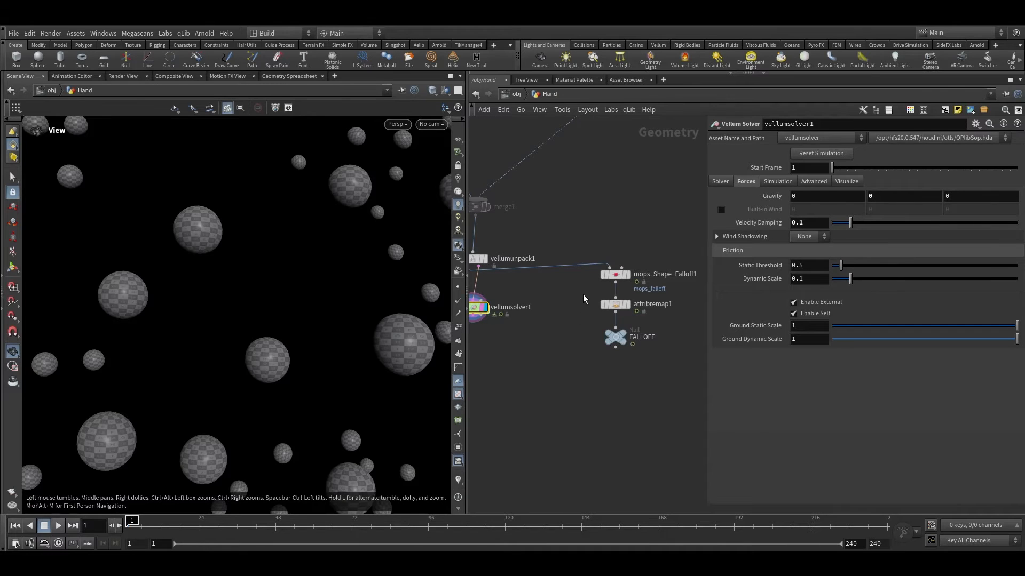
left_click(615, 304)
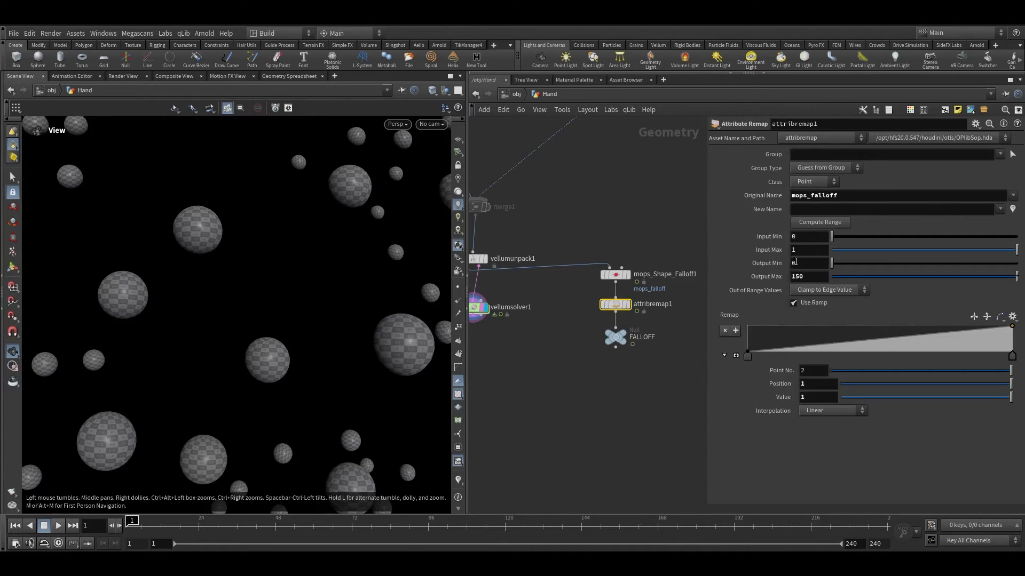
key("Tab")
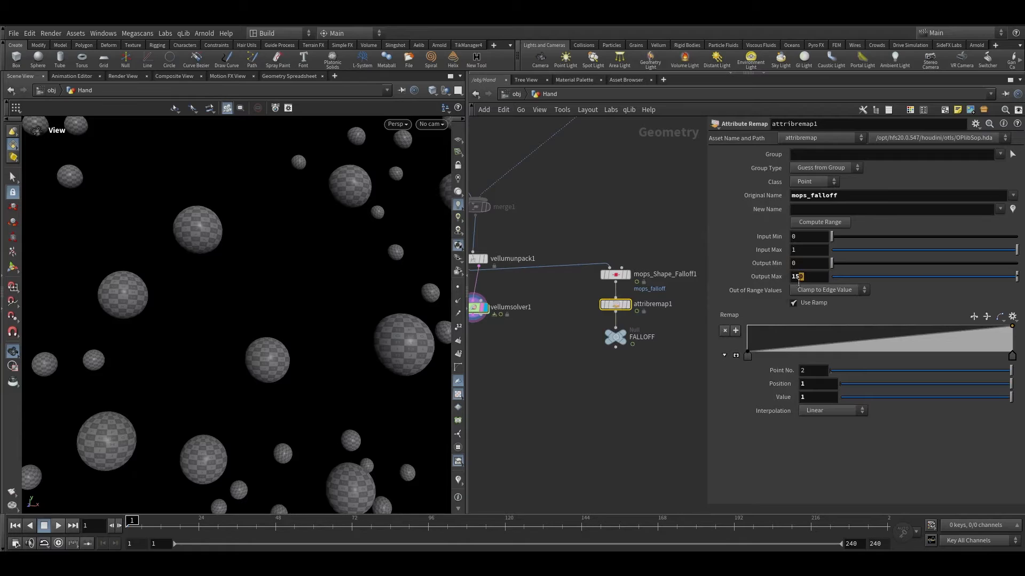
middle_click_drag(542, 364, 613, 373)
scroll(587, 347, "up", 3)
double_click(528, 307)
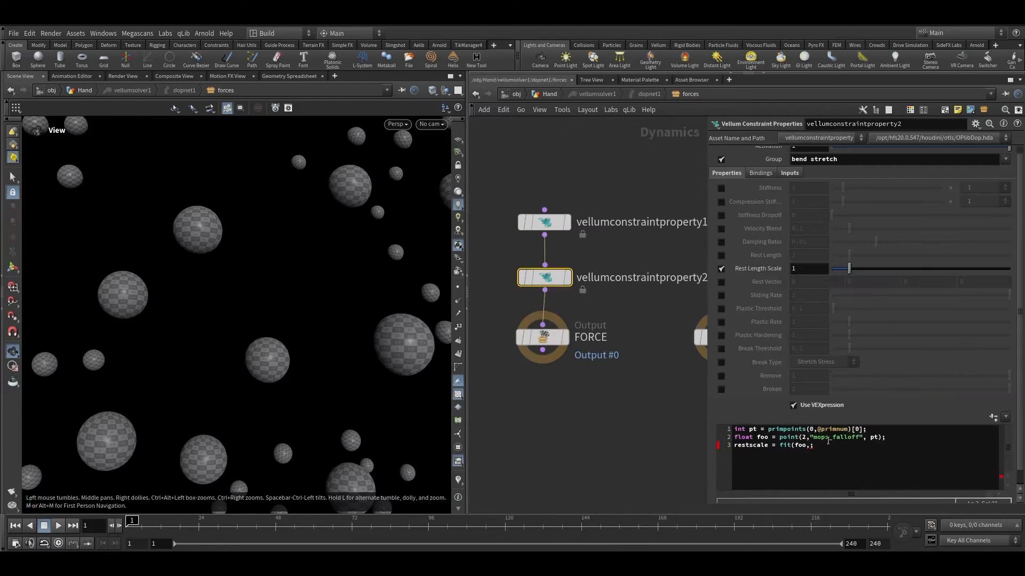
Step: Complete the restscale line as fit(foo,0,150,1,2.5) and play the simulation
left_click(830, 448)
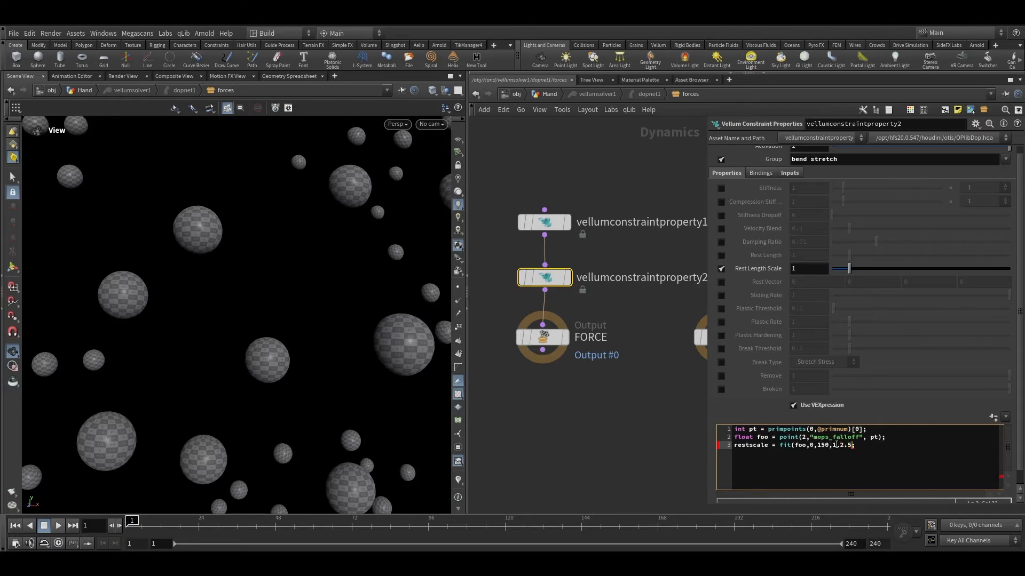
right_click_drag(100, 406, 283, 398)
left_click(57, 525)
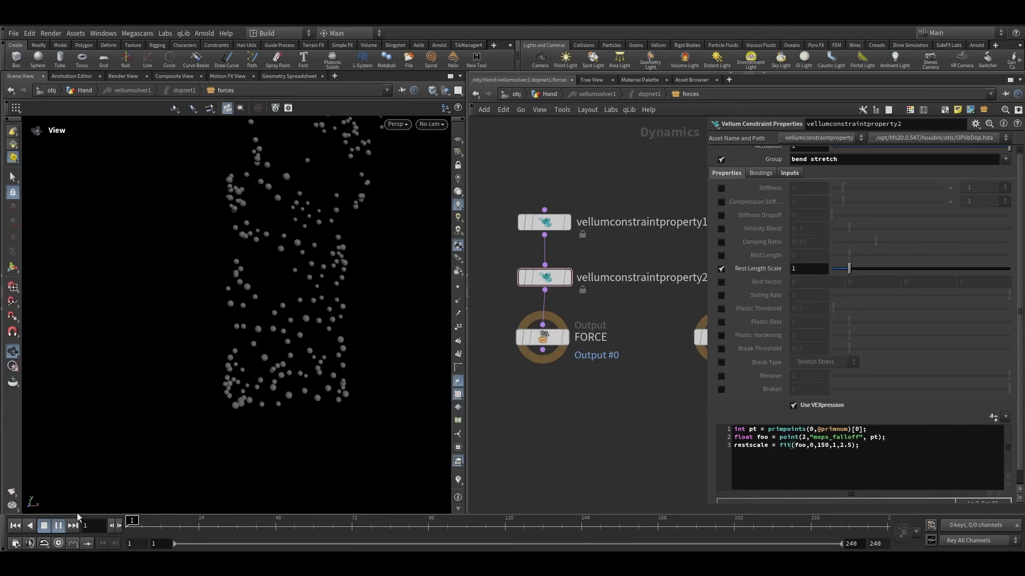
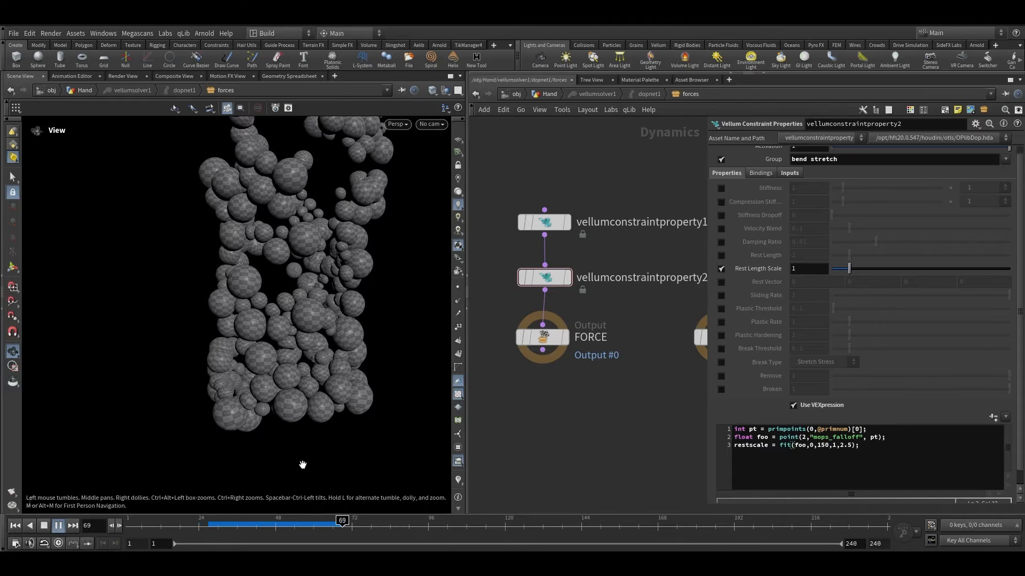
Step: Scrub the timeline and orbit the viewport to examine the inflating balloon simulation
left_click(261, 529)
left_click_drag(256, 331, 187, 288)
left_click_drag(260, 528, 348, 529)
right_click_drag(248, 275, 272, 299)
left_click_drag(272, 299, 352, 330)
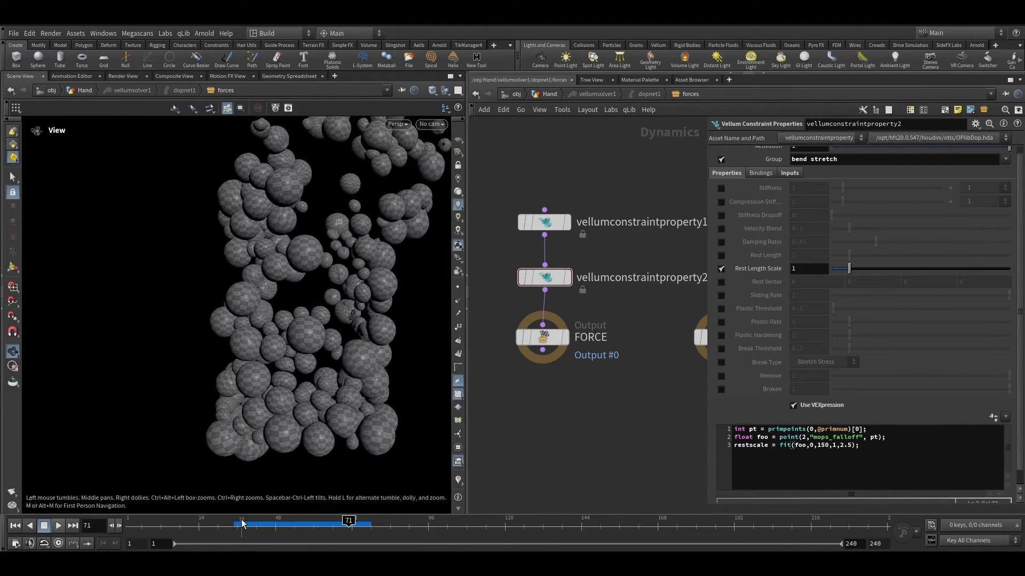
left_click_drag(243, 525, 336, 524)
key("space+g")
left_click_drag(275, 315, 162, 218)
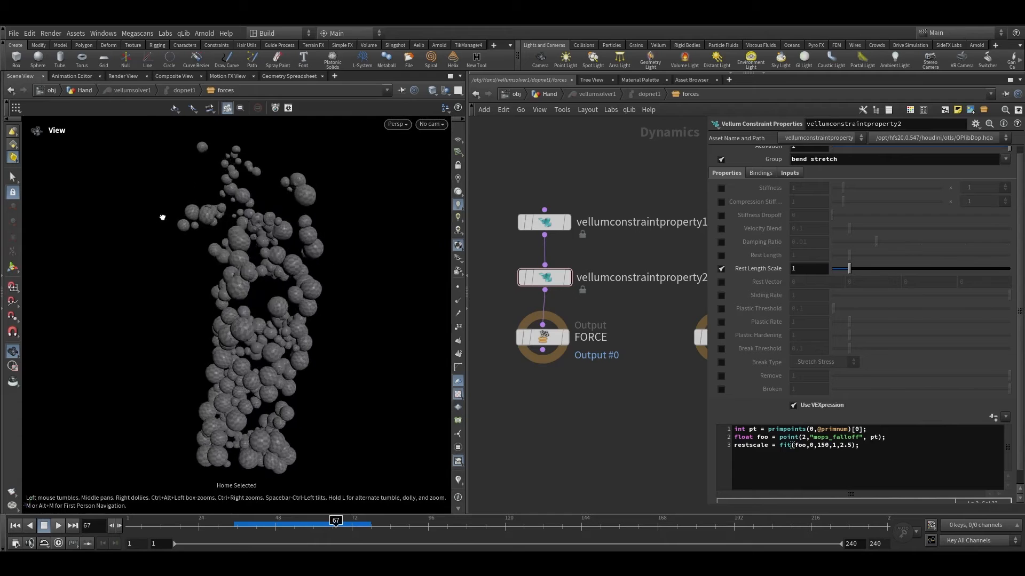
Step: Return to the Hand network and examine the simulated balloons around the hand at different frames
left_click(539, 94)
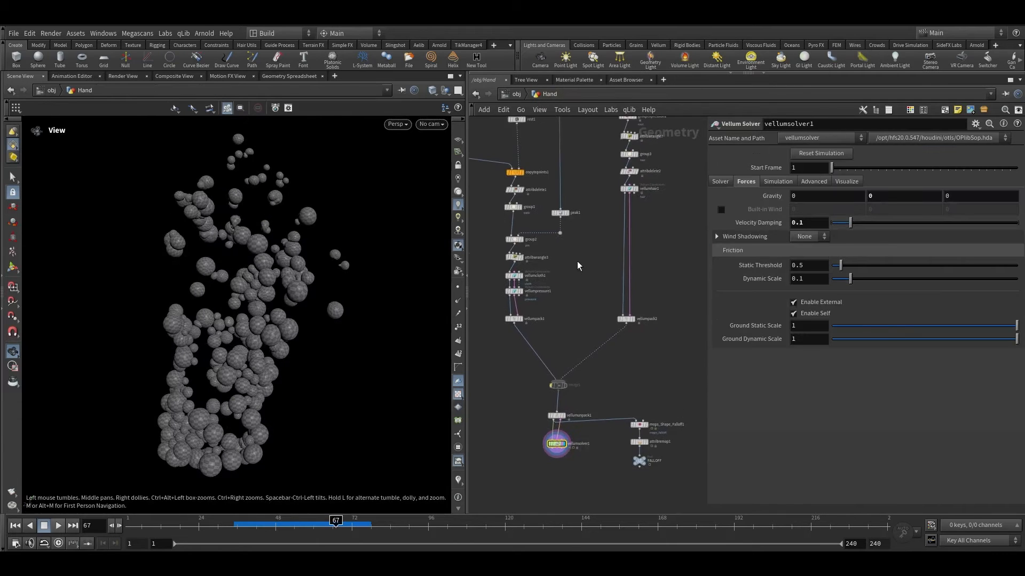
middle_click_drag(577, 261, 613, 309)
scroll(534, 270, "up", 7)
left_click(530, 259)
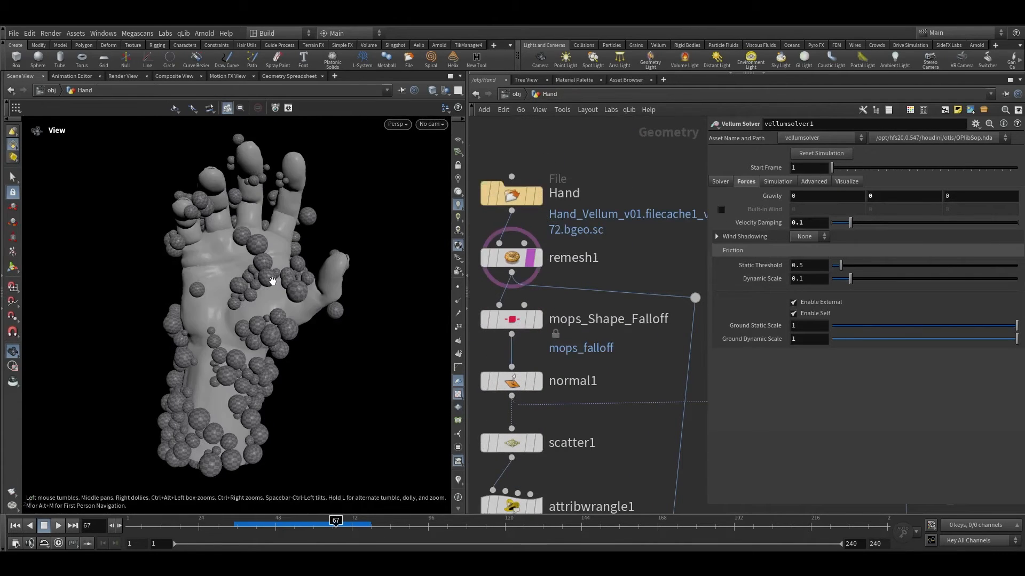
left_click_drag(272, 282, 304, 328)
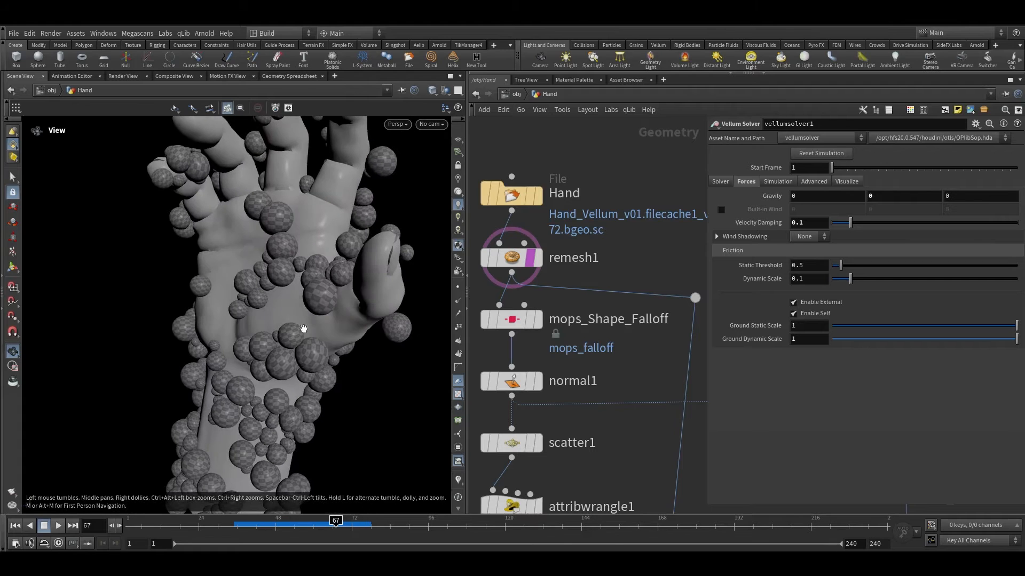
left_click_drag(254, 529, 323, 521)
left_click(269, 520)
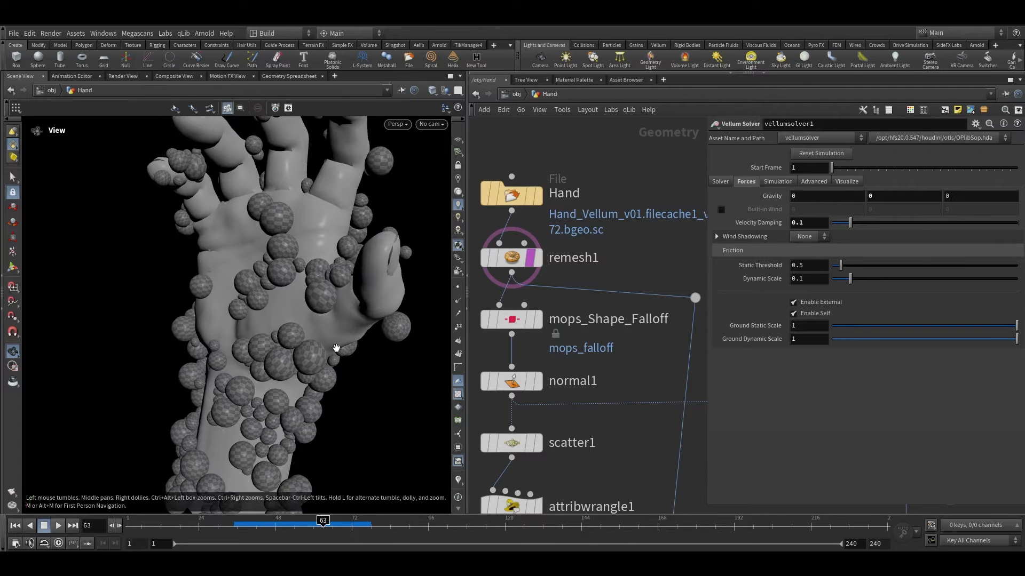
right_click_drag(336, 348, 313, 291)
left_click_drag(314, 291, 316, 292)
Step: Delete the wire feeding the balloon vellumpack1 into merge1
scroll(624, 388, "down", 4)
middle_click_drag(627, 496, 643, 188)
scroll(614, 272, "down", 4)
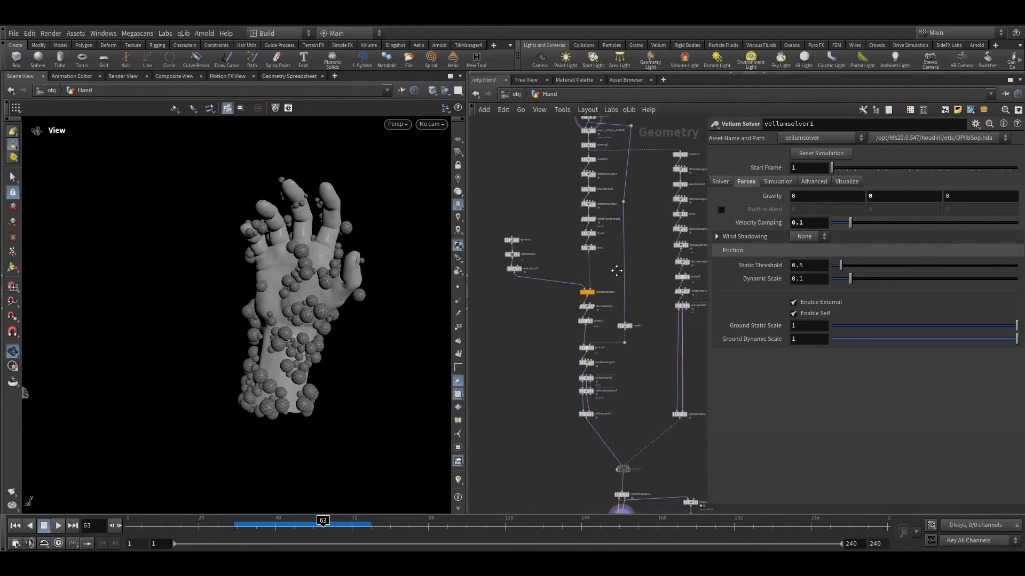
middle_click_drag(650, 436, 624, 252)
scroll(607, 289, "up", 5)
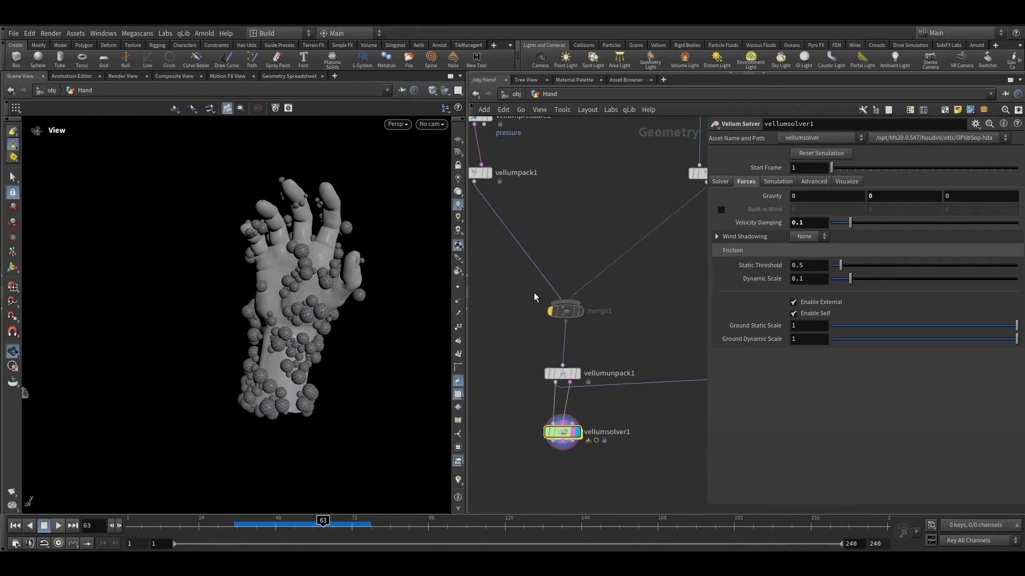
scroll(594, 357, "up", 1)
left_click_drag(551, 310, 547, 307)
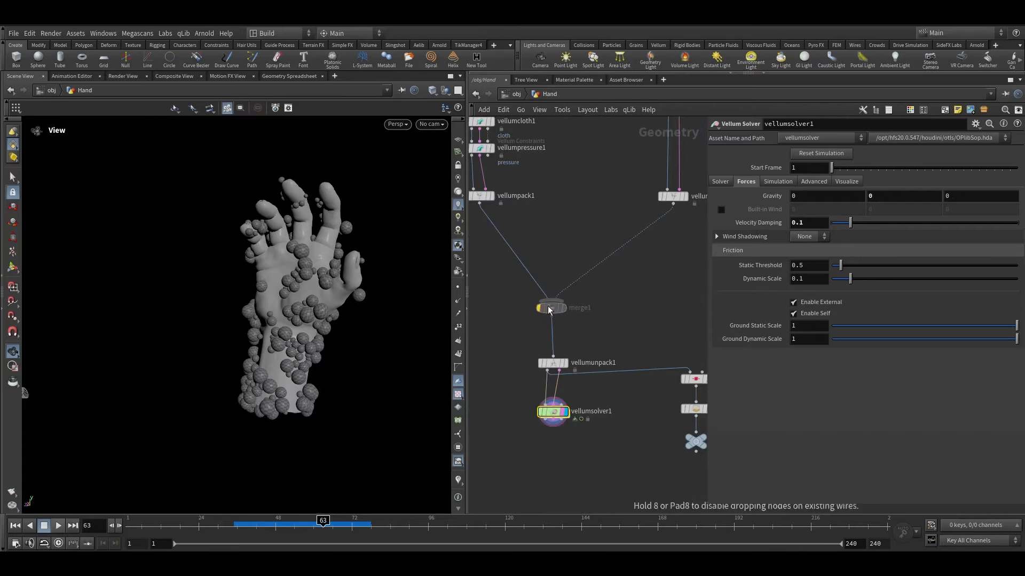
left_click(536, 285)
key("Delete")
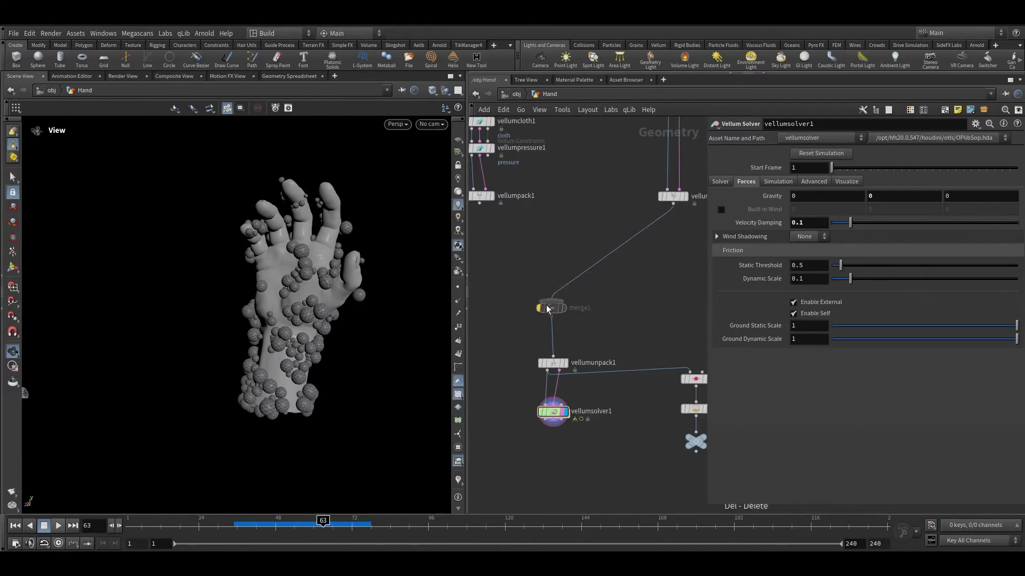
Step: Rewind to frame 1, enter the Vellum solver's forces network and move the FORCE output lower
scroll(547, 307, "up", 3)
left_click(532, 290)
middle_click_drag(502, 354, 505, 313)
left_click_drag(254, 526, 106, 534)
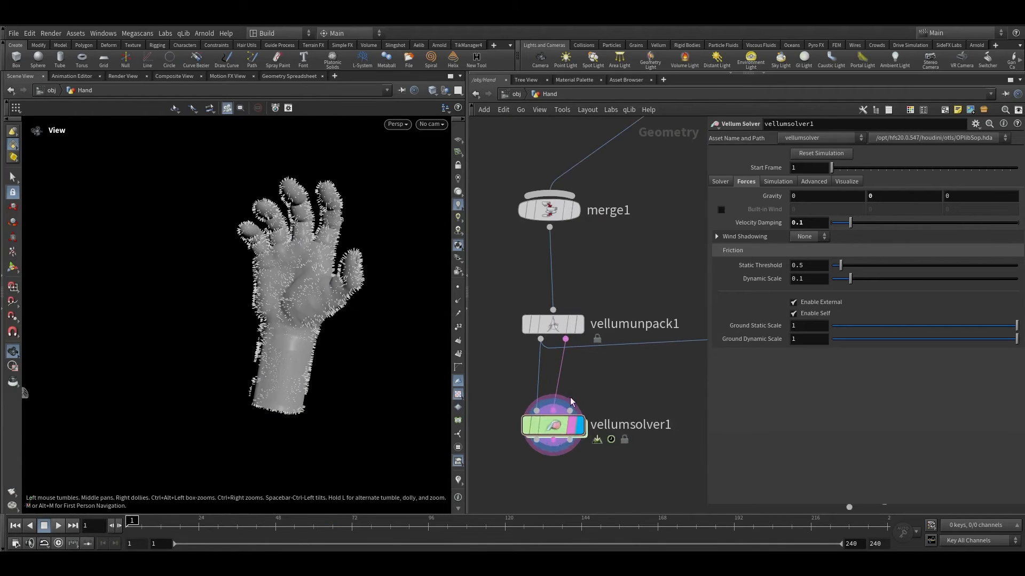
double_click(570, 418)
left_click_drag(511, 227, 597, 301)
left_click_drag(575, 289, 577, 243)
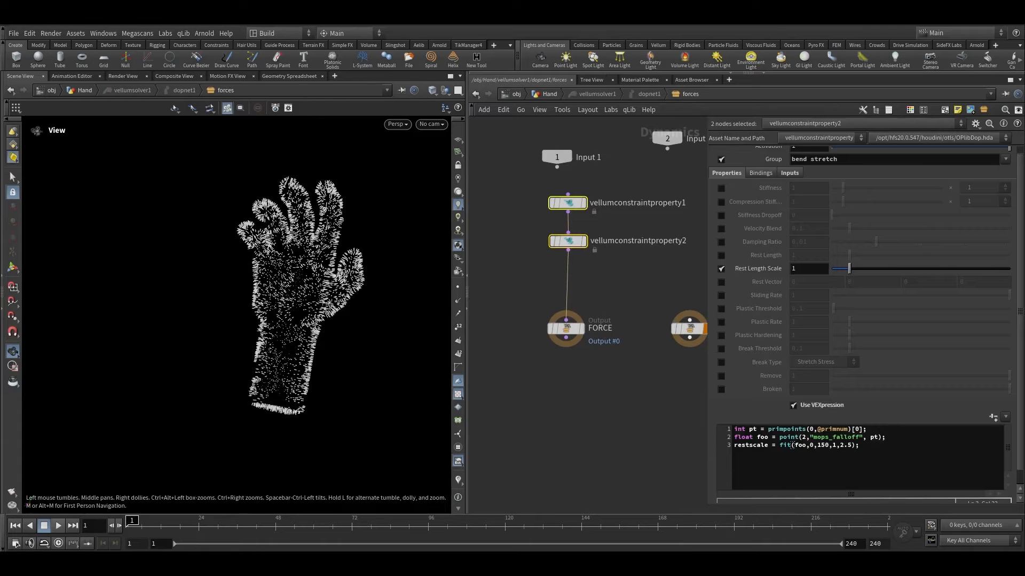
left_click(503, 287)
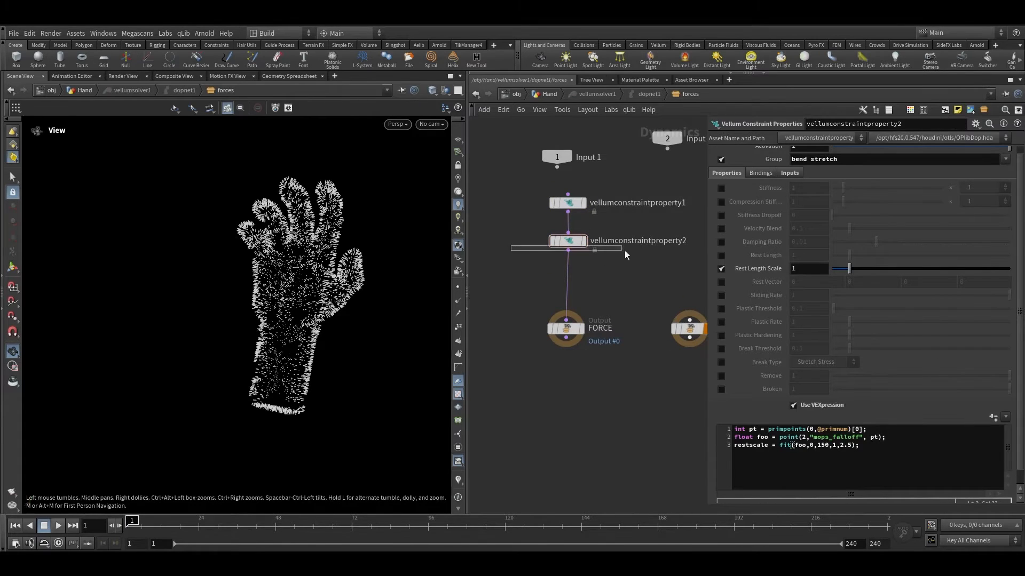
left_click_drag(564, 329, 567, 395)
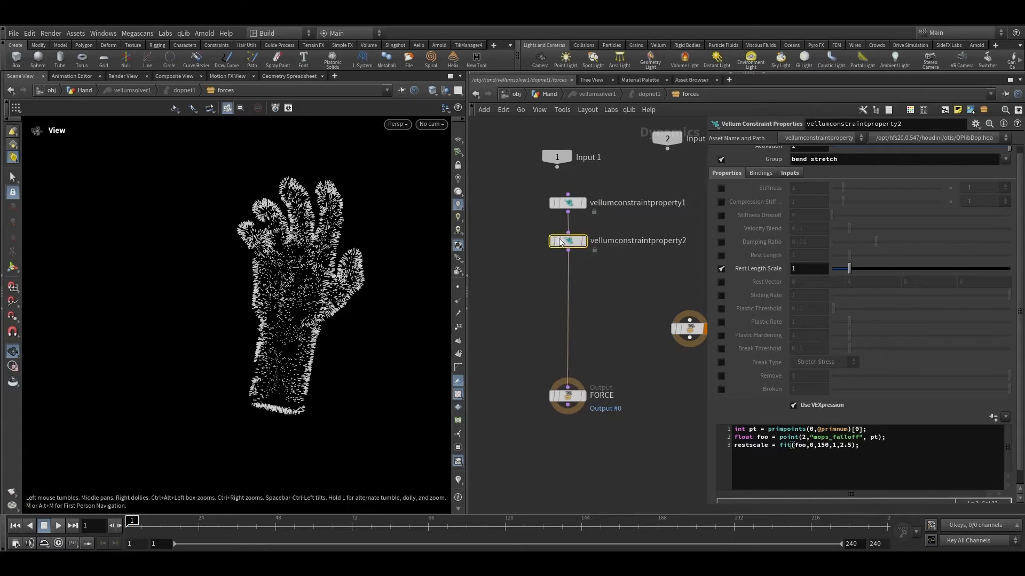
Step: Copy vellumconstraintproperty2 into a third node wired above FORCE and set its Group to hair
scroll(561, 236, "up", 3)
scroll(905, 219, "up", 1)
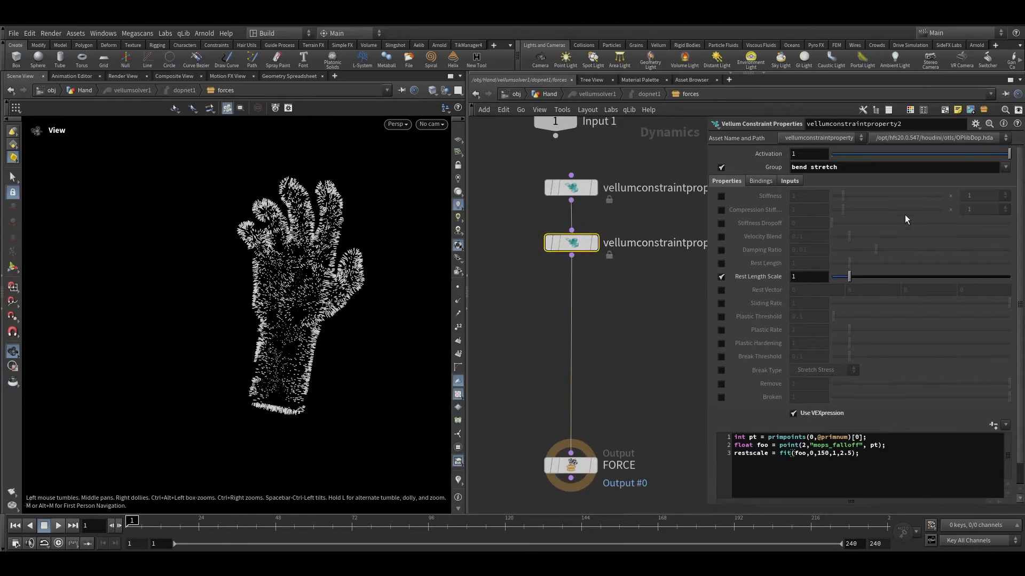
mouse_move(562, 246)
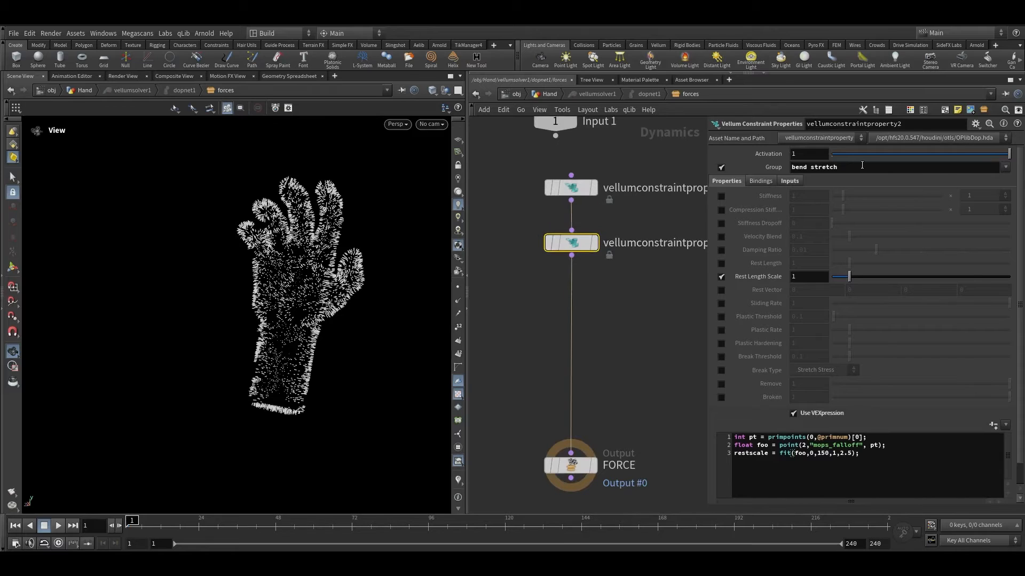
left_click(1005, 167)
mouse_move(583, 188)
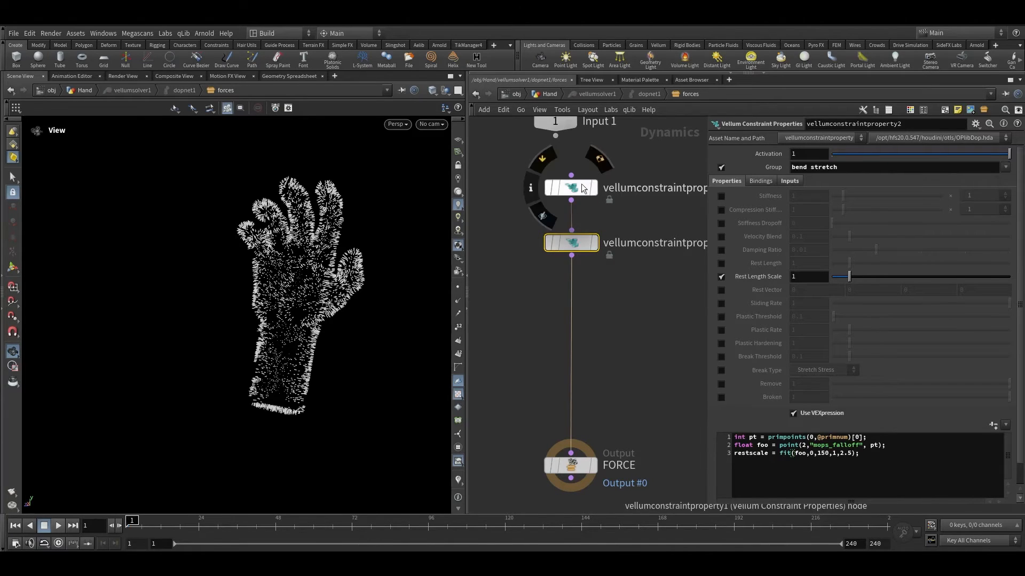
mouse_move(574, 241)
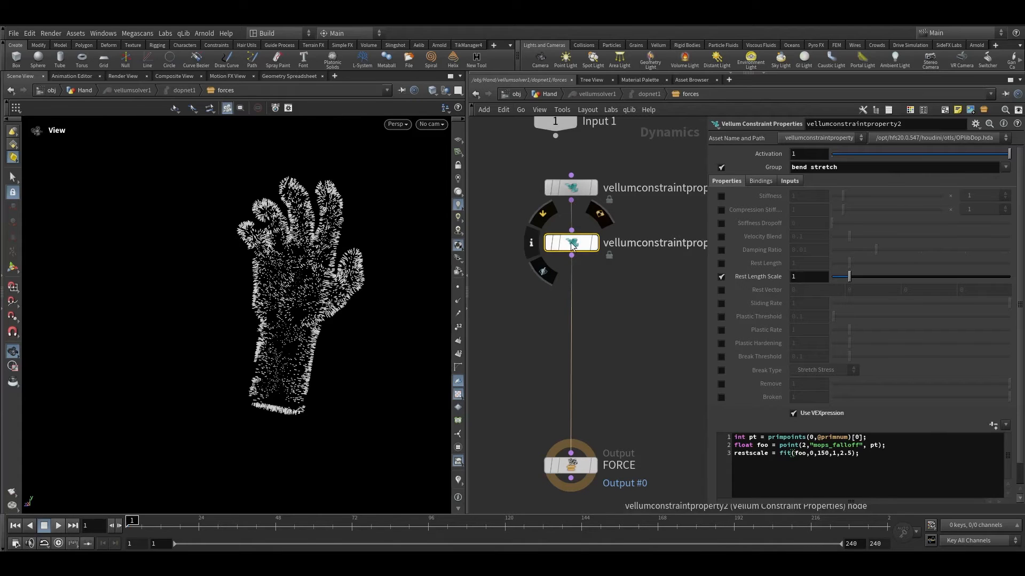
left_click_drag(572, 245, 563, 308, "alt")
middle_click(826, 173, "ctrl")
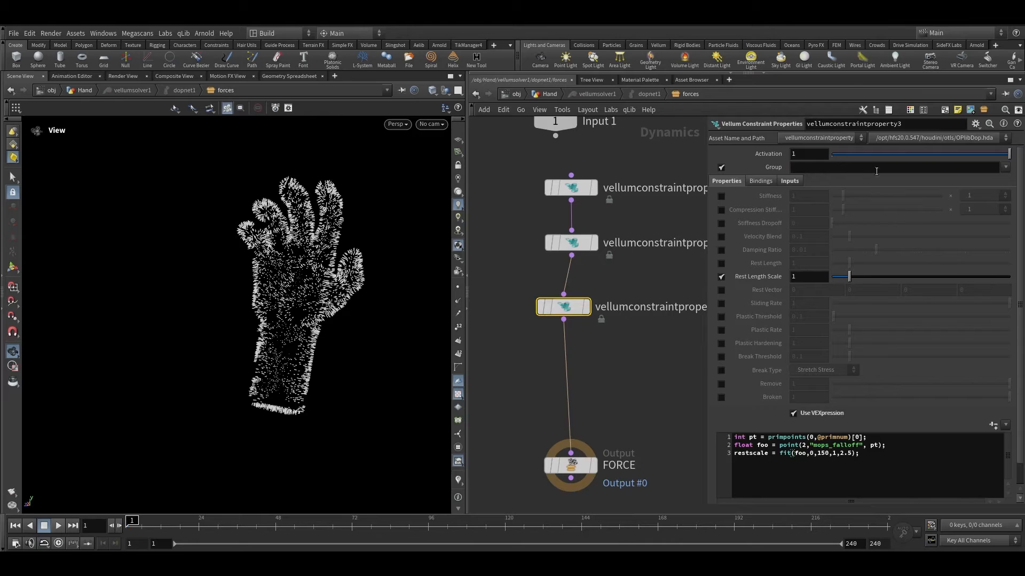
left_click(1005, 167)
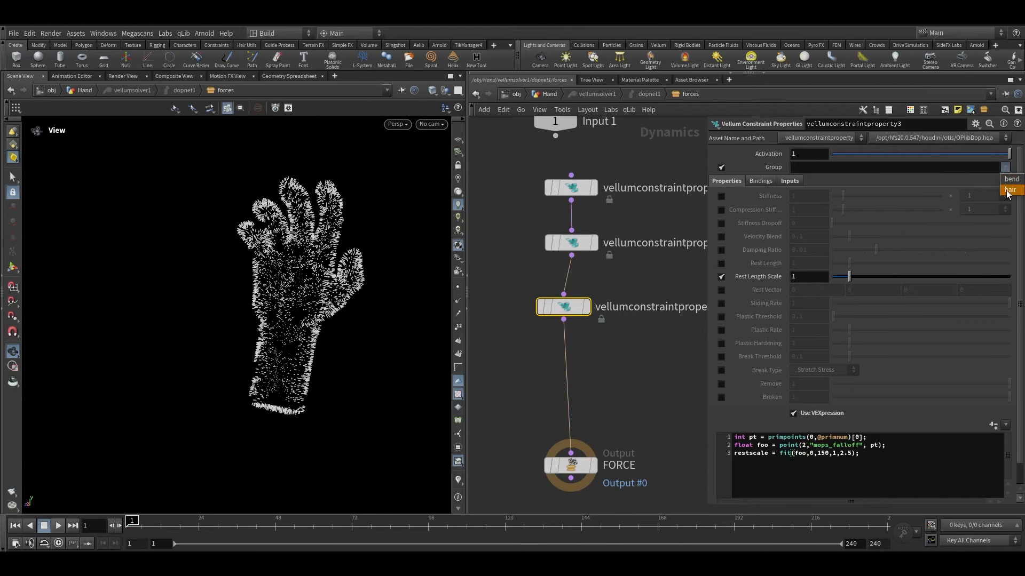
left_click(1008, 190)
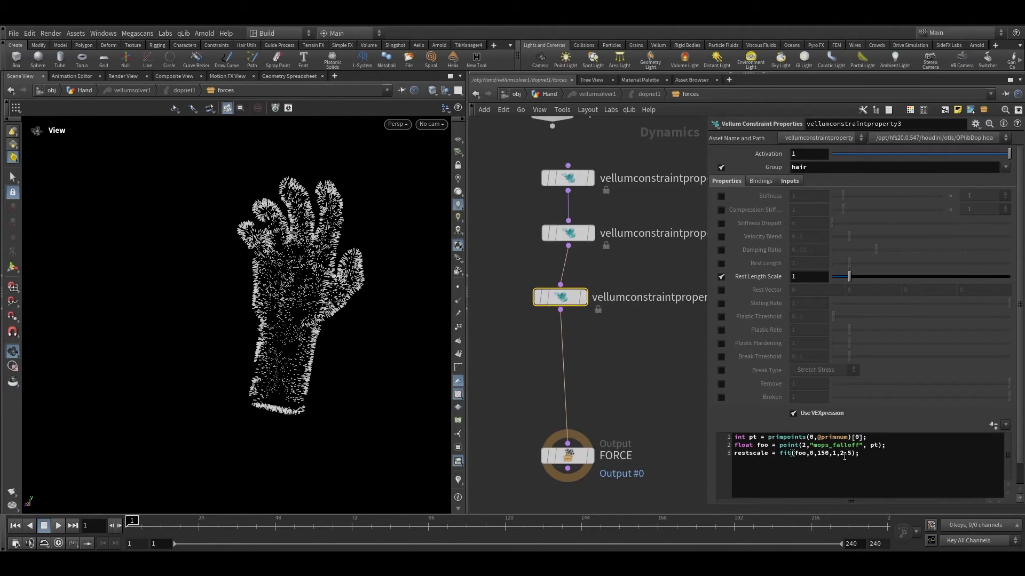
Step: Change the restscale fit maximum in the new node's VEXpression to 1.75
left_click_drag(839, 453, 855, 453)
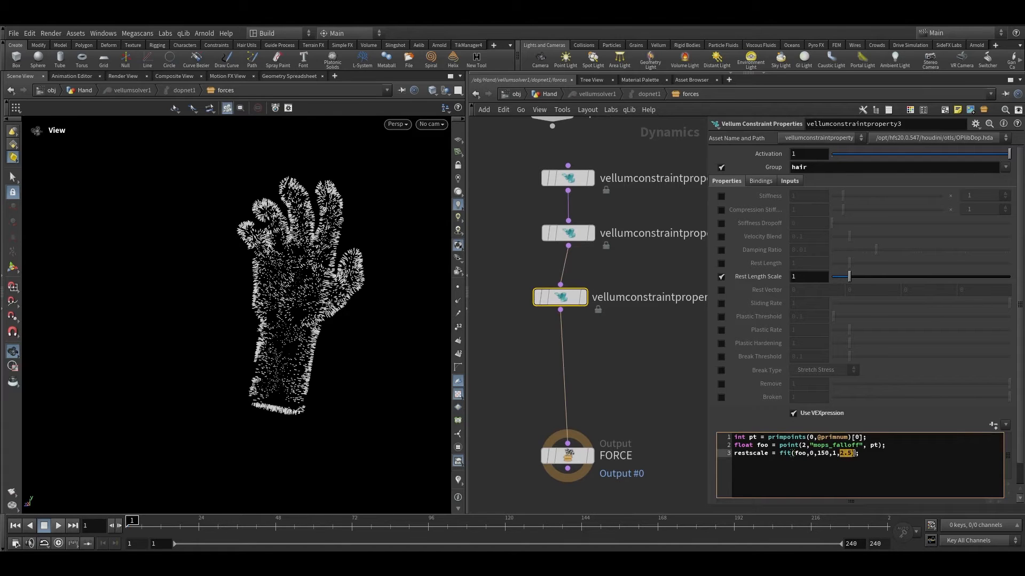
left_click(841, 453)
type("1")
left_click(654, 362)
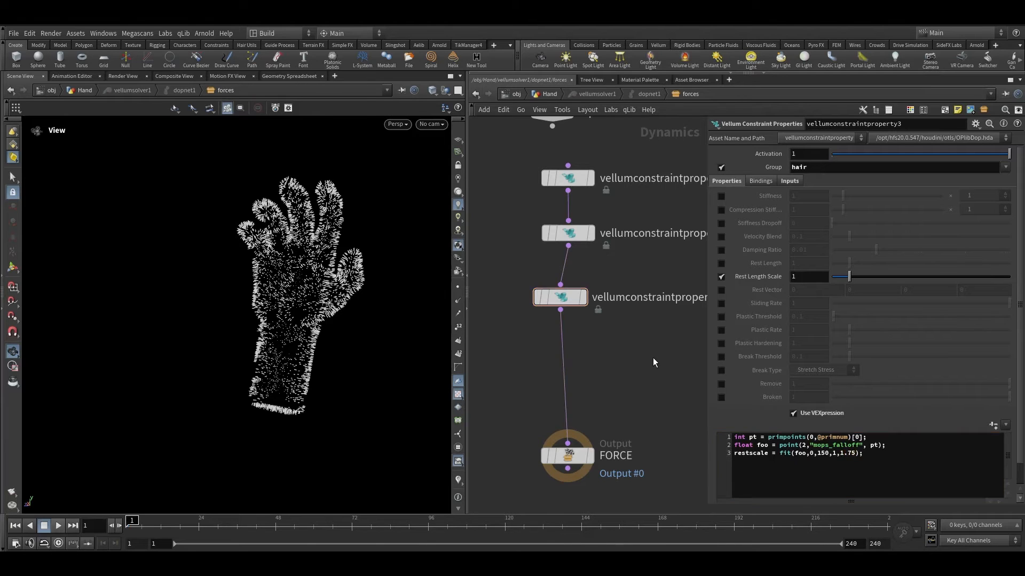
Step: Return to the Hand network and play the hair simulation to review it
left_click(548, 95)
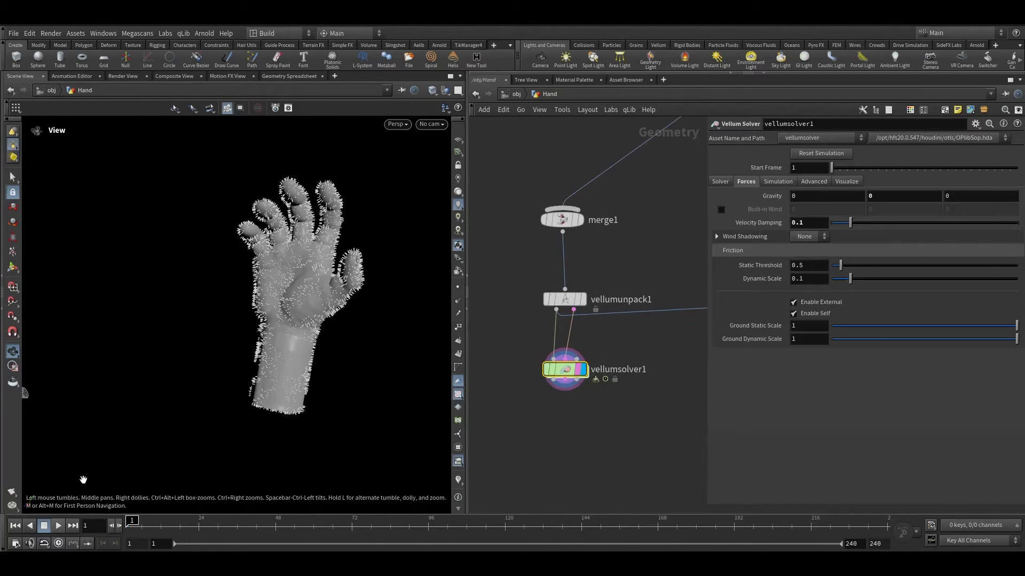
left_click(62, 526)
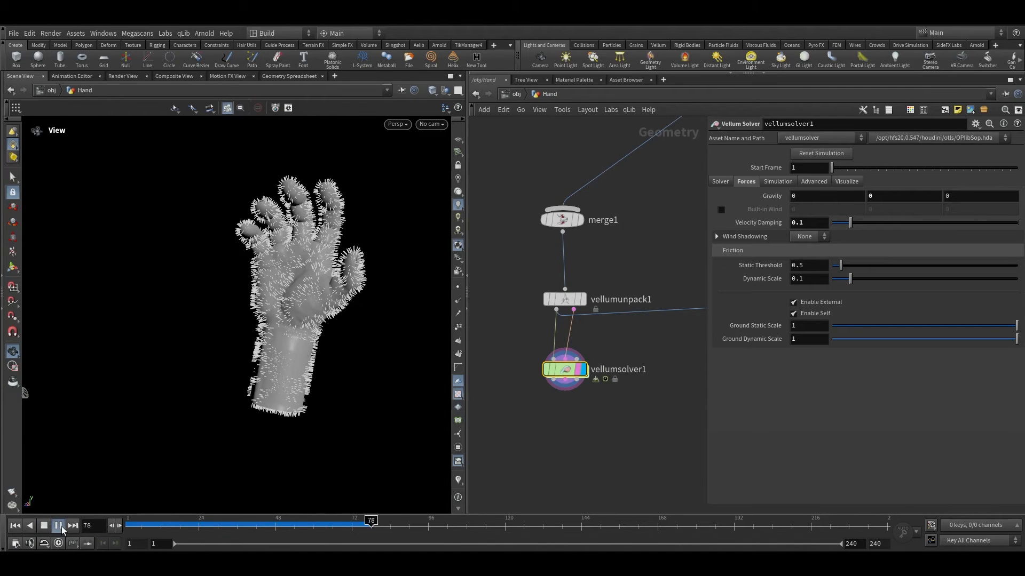
scroll(322, 283, "up", 5)
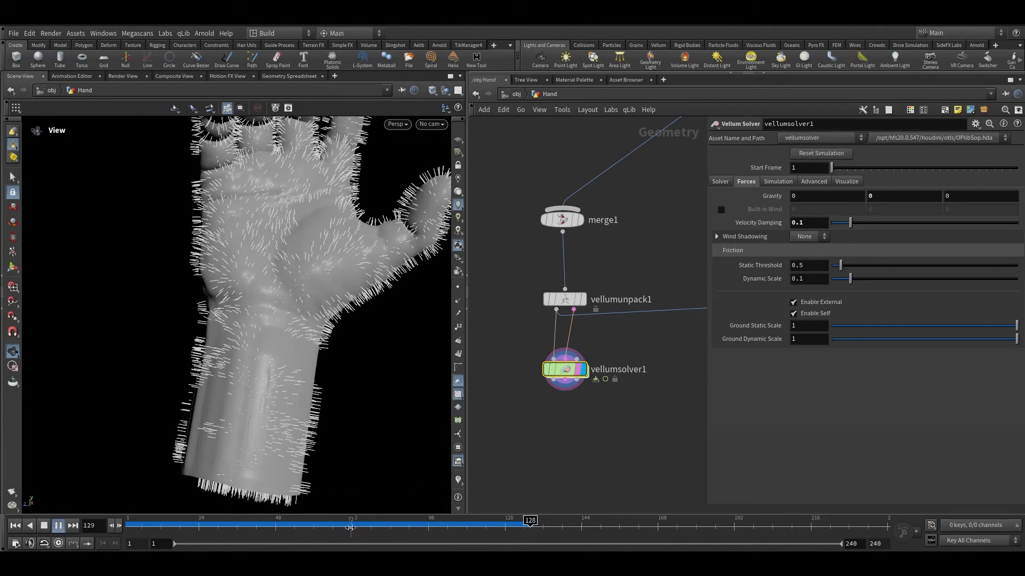
left_click(176, 524)
left_click_drag(177, 524, 221, 523)
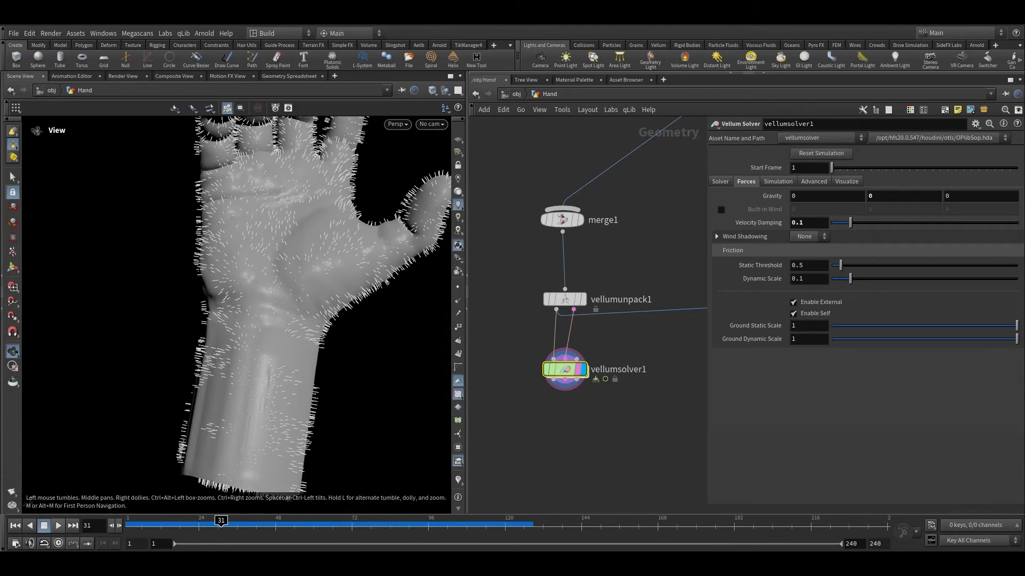
scroll(585, 371, "up", 2)
scroll(595, 375, "down", 2)
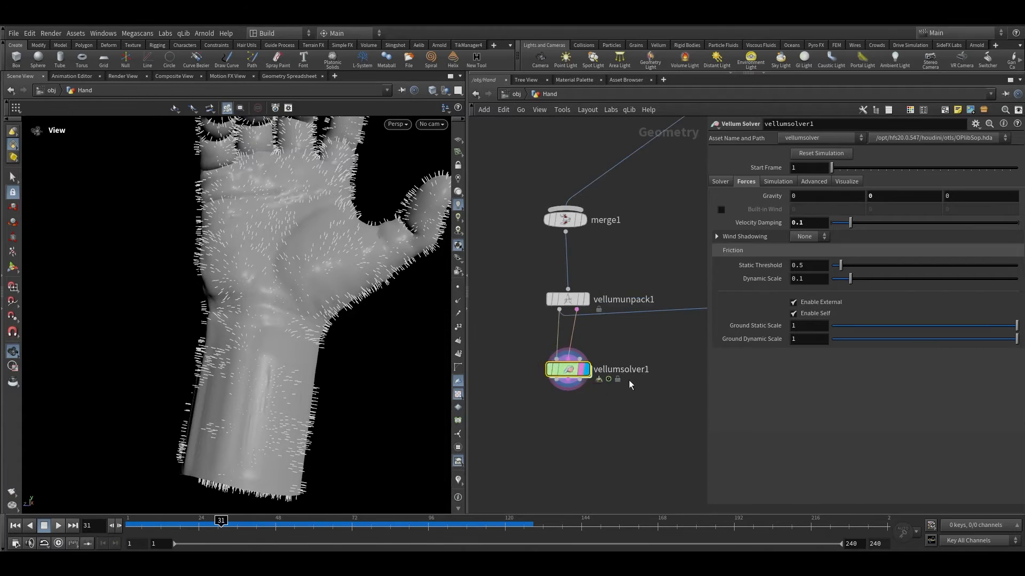
scroll(592, 389, "down", 5)
Step: Inspect the vellumhair1 constraint settings, then go back to the forces network
middle_click_drag(629, 382, 602, 481)
scroll(646, 260, "up", 3)
left_click(594, 288)
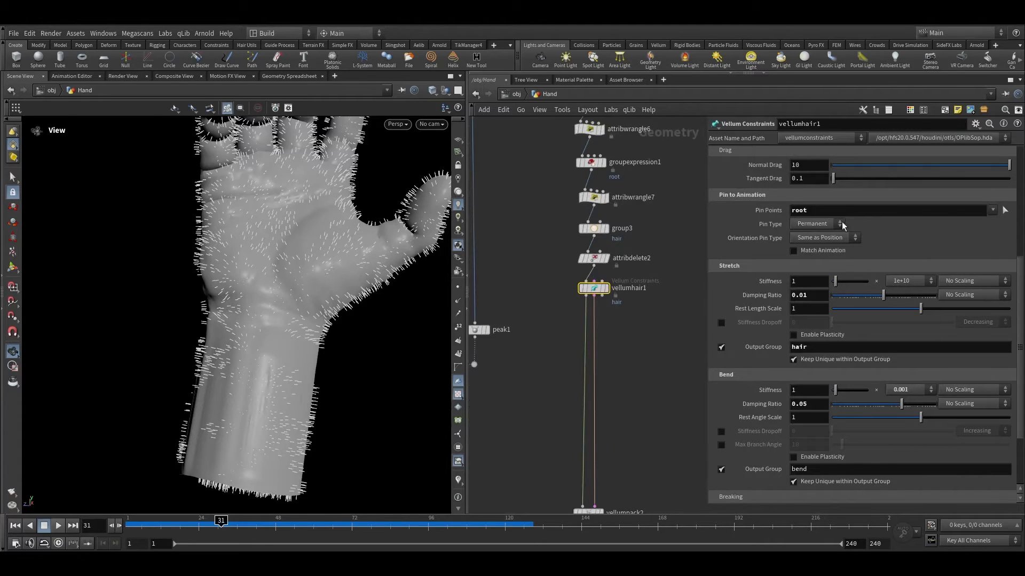
scroll(606, 279, "up", 1)
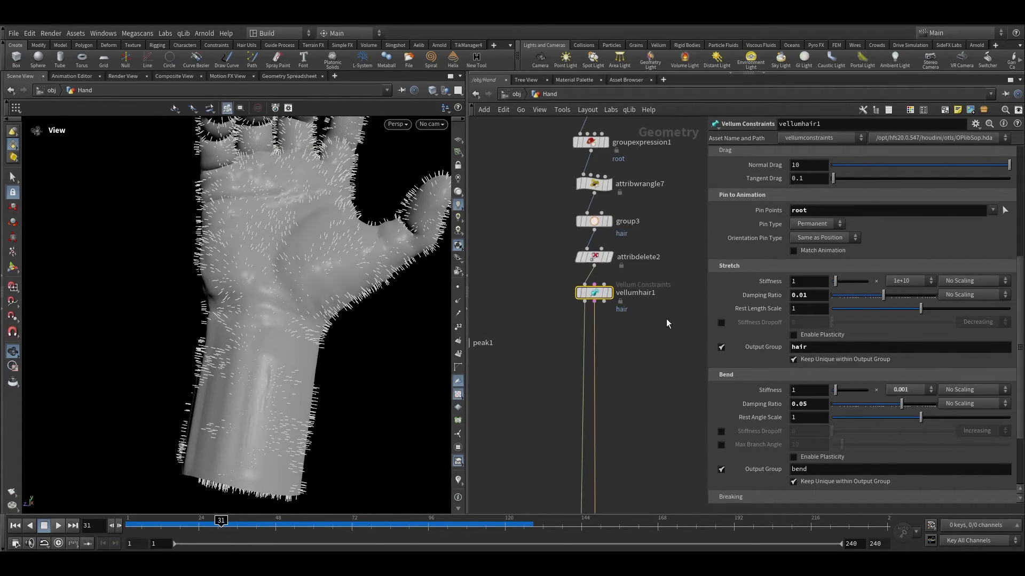
scroll(848, 328, "down", 2)
middle_click_drag(625, 433, 683, 176)
middle_click_drag(593, 417, 794, 193)
scroll(645, 352, "up", 4)
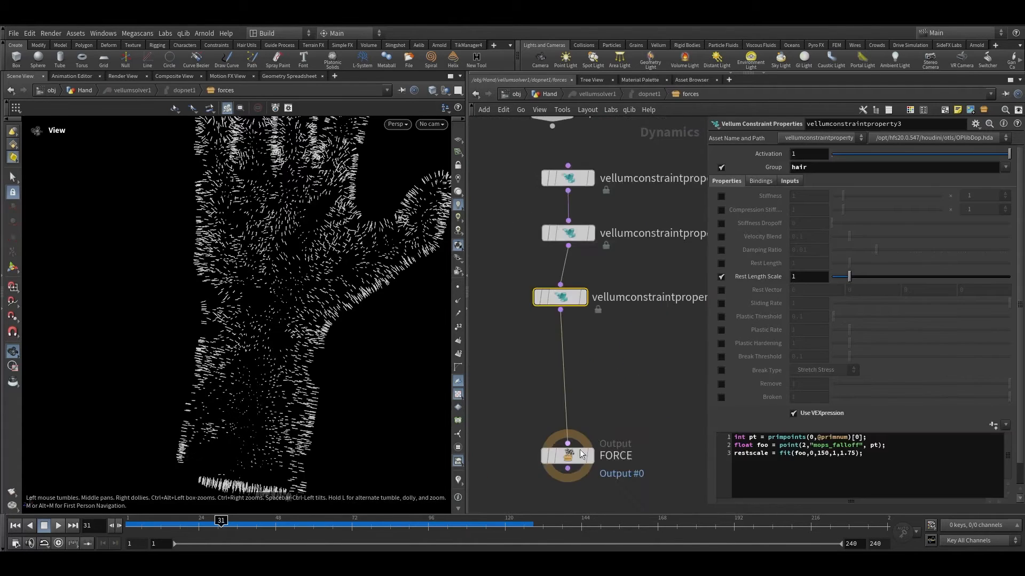
scroll(580, 450, "up", 3)
left_click_drag(641, 304, 498, 187)
Step: Set the restscale fit maximum to 3 and play the simulation
left_click(850, 454)
left_click_drag(850, 454, 840, 458)
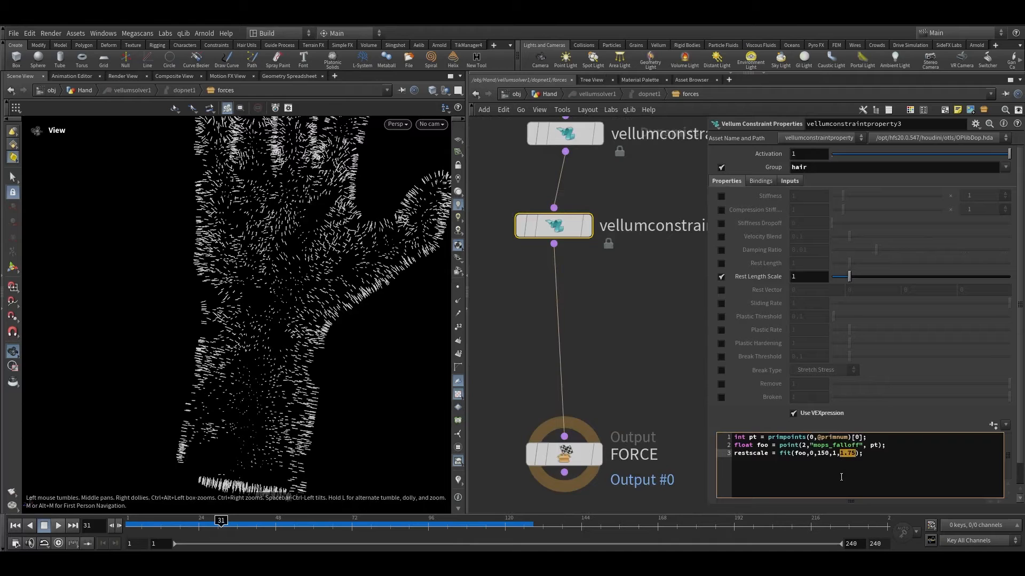
type("3")
left_click(557, 335)
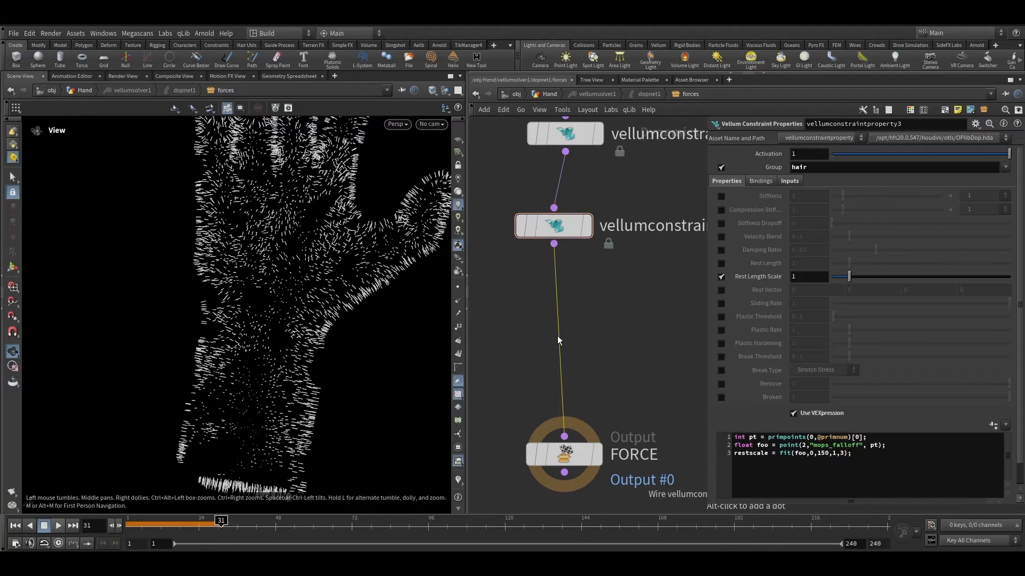
scroll(309, 357, "down", 2)
left_click_drag(207, 527, 70, 526)
left_click(60, 527)
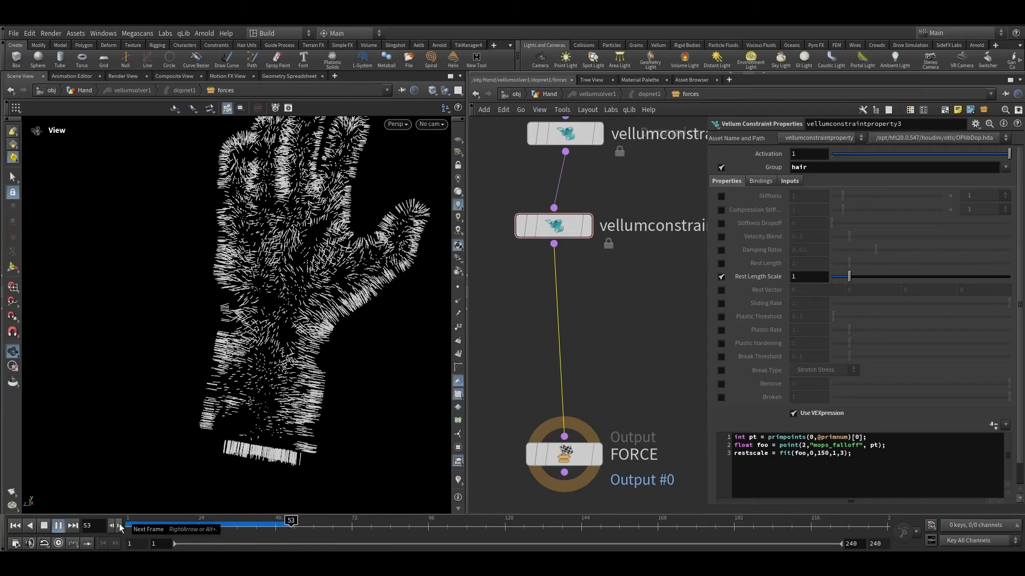
left_click_drag(319, 525, 466, 522)
Step: Set the restscale fit maximum to 8 and rewind to the start
left_click(843, 455)
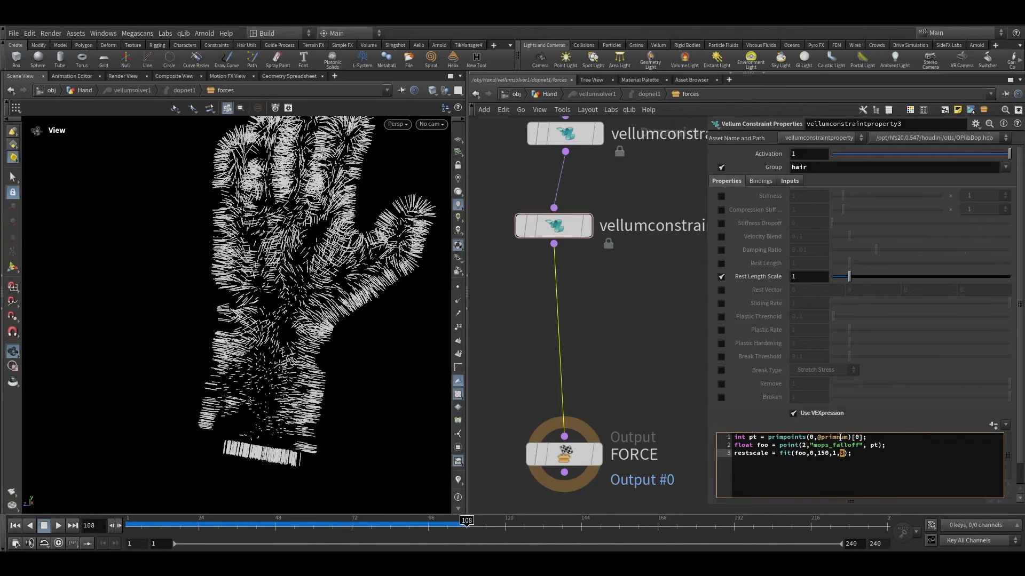
left_click_drag(180, 524, 127, 526)
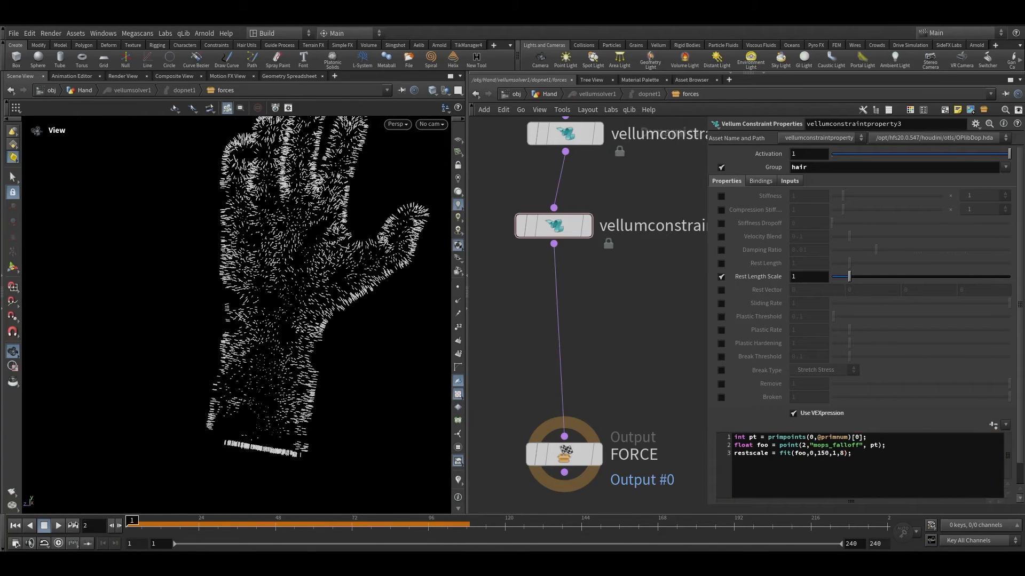
Step: Play the hair simulation to review the rest length scale effect
left_click(58, 529)
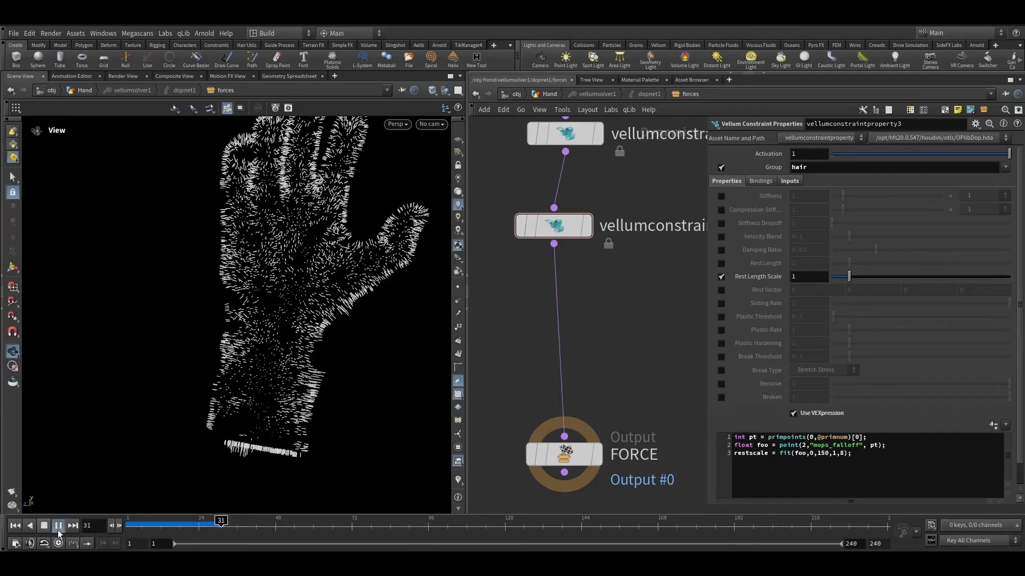
scroll(293, 387, "down", 4)
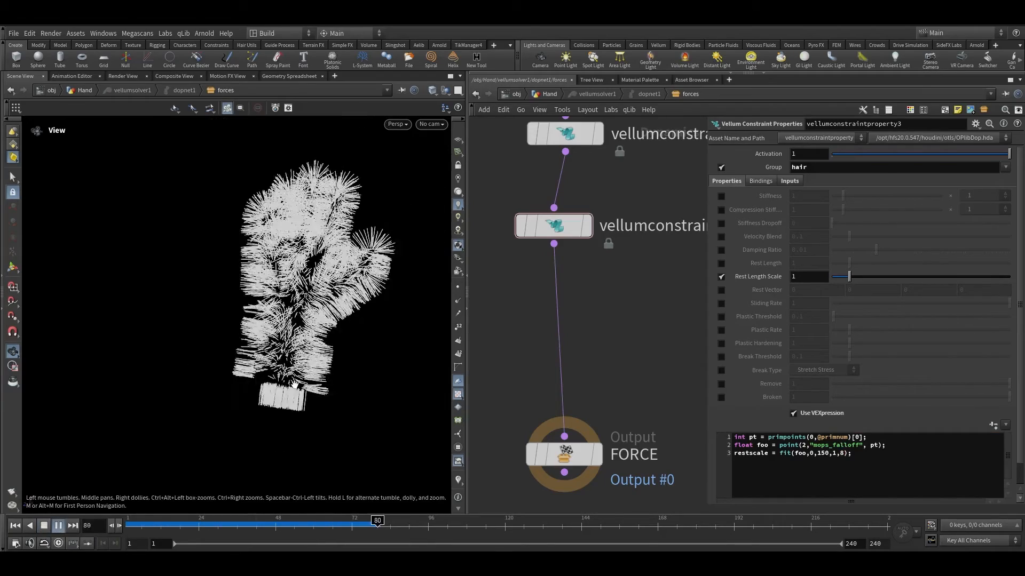
left_click(349, 525)
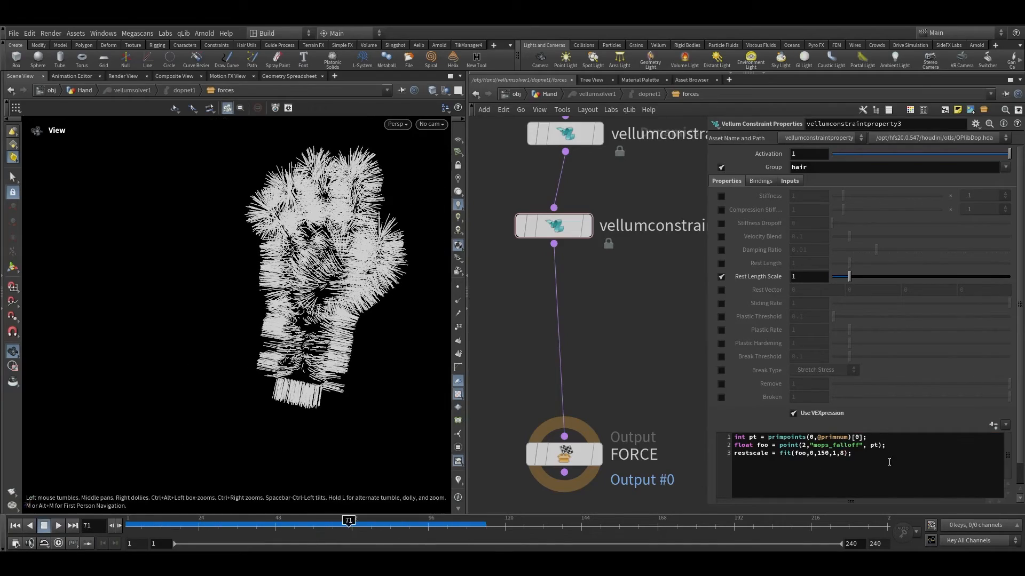
Step: Set the restscale fit maximum to 5 and scrub the simulation to inspect the hair up close
double_click(842, 453)
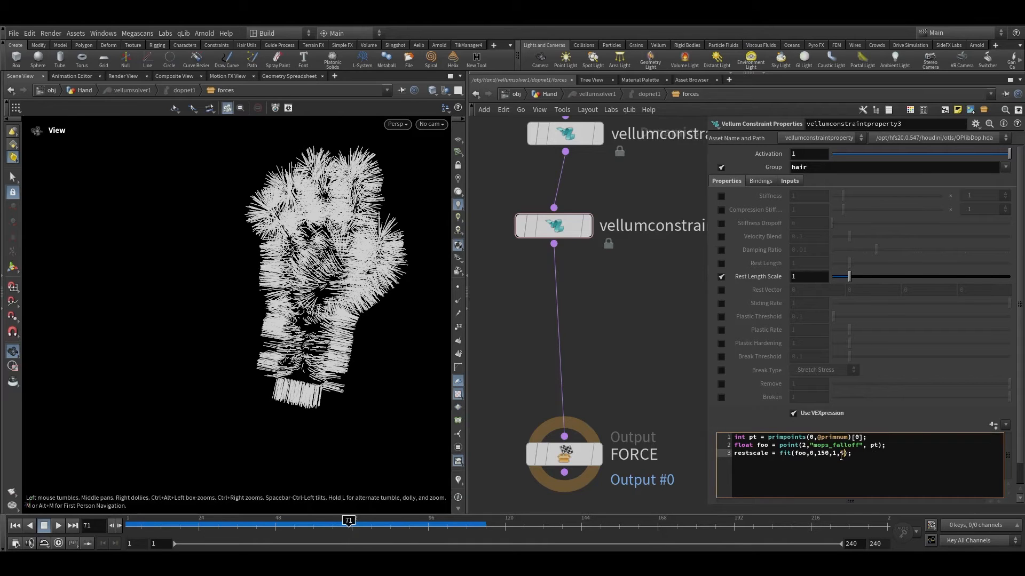
left_click_drag(178, 526, 72, 527)
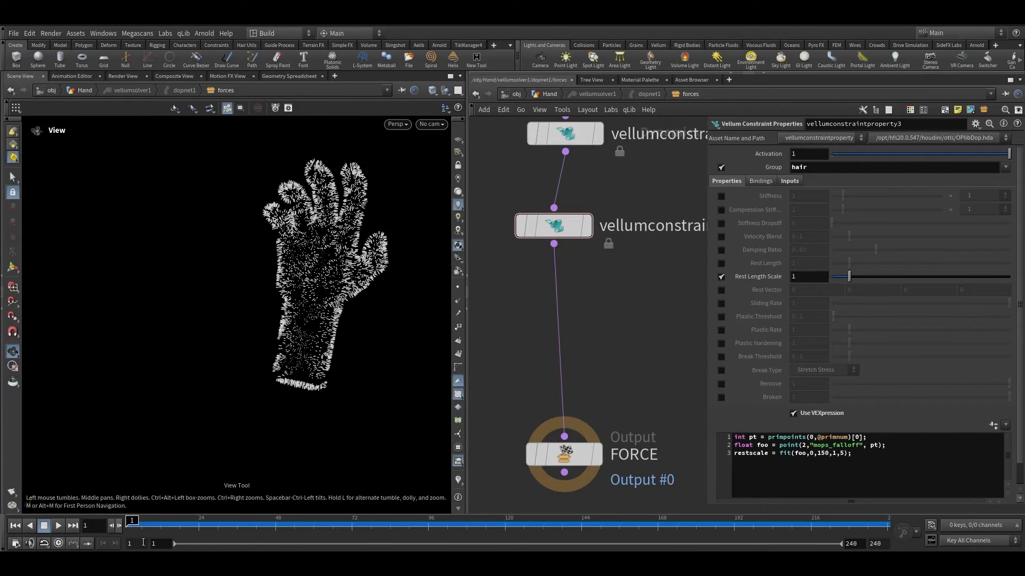
left_click_drag(136, 526, 459, 521)
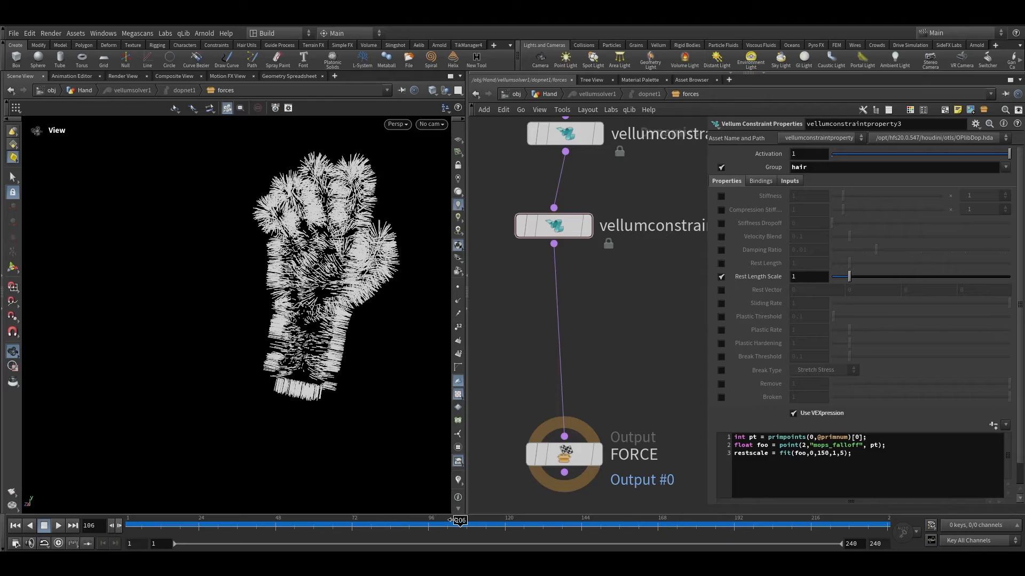
left_click_drag(314, 363, 366, 328)
right_click_drag(366, 328, 314, 322)
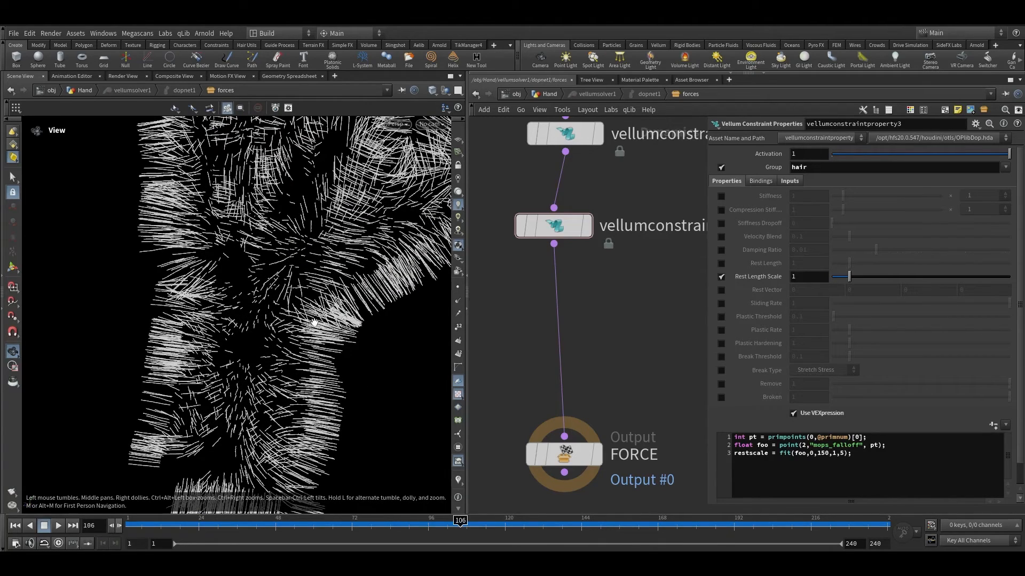
scroll(531, 331, "down", 3)
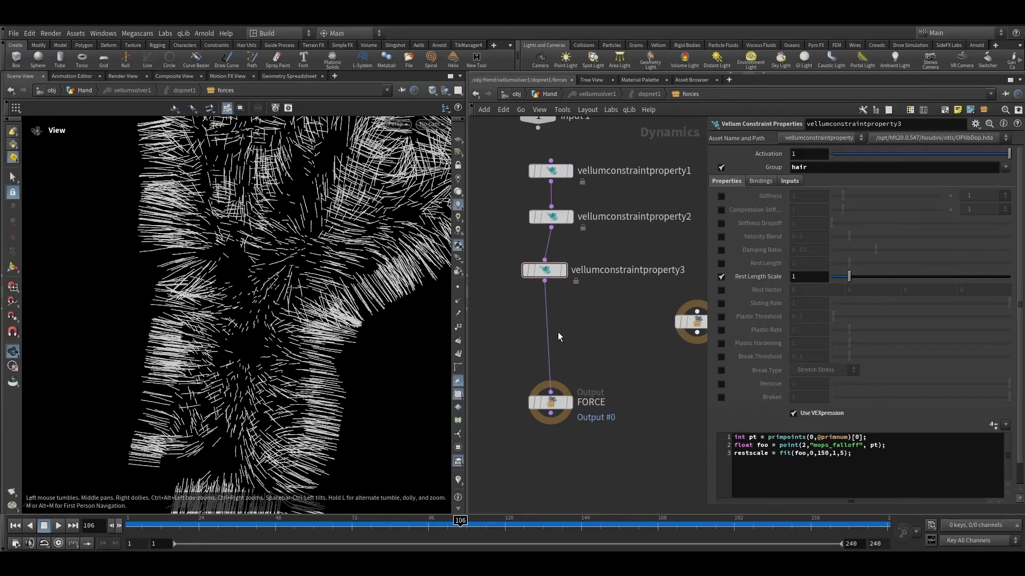
Step: Add a POP Force node between vellumconstraintproperty3 and the force output
key("Tab")
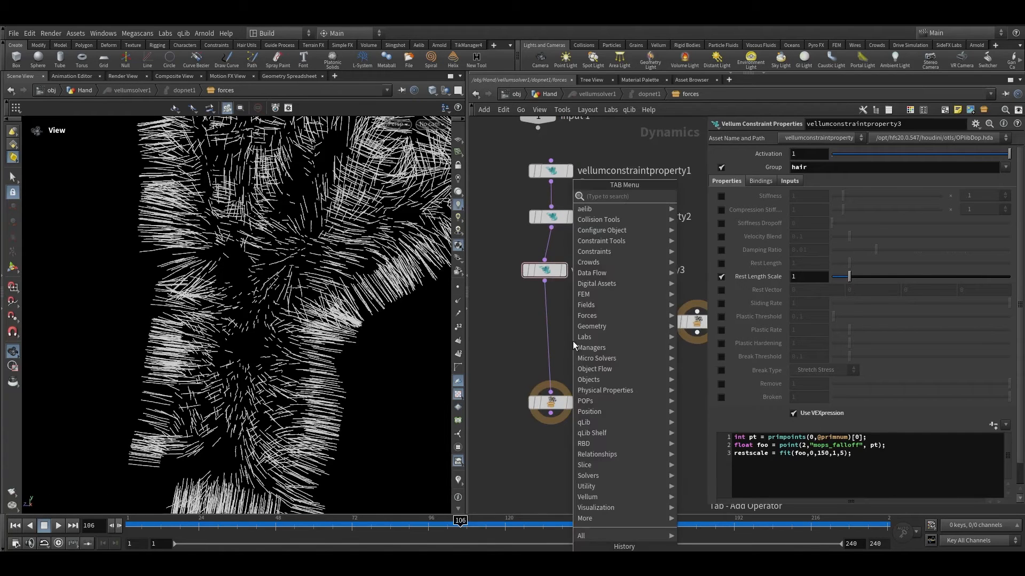
type("pop f")
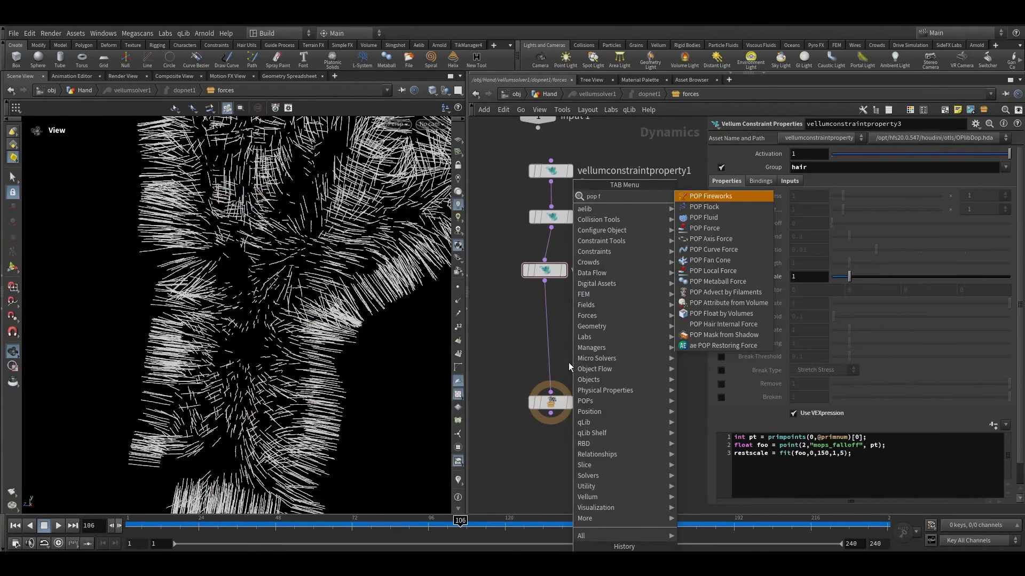
left_click(705, 228)
left_click(537, 320)
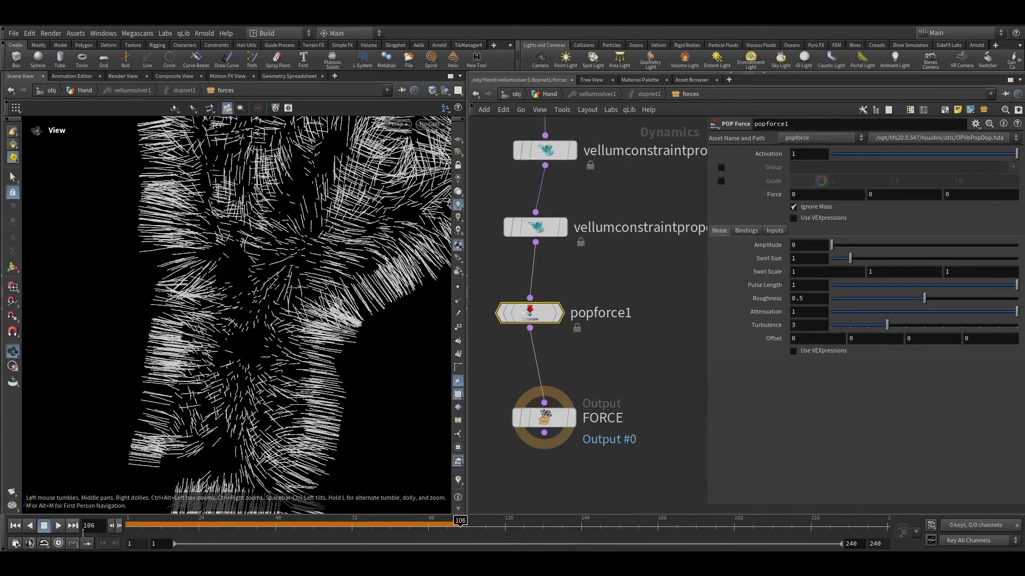
Step: Restrict popforce1 to the hair group and set its Y force to -9.8
left_click(15, 525)
key("space+g")
left_click_drag(332, 243, 410, 314)
scroll(410, 314, "up", 3)
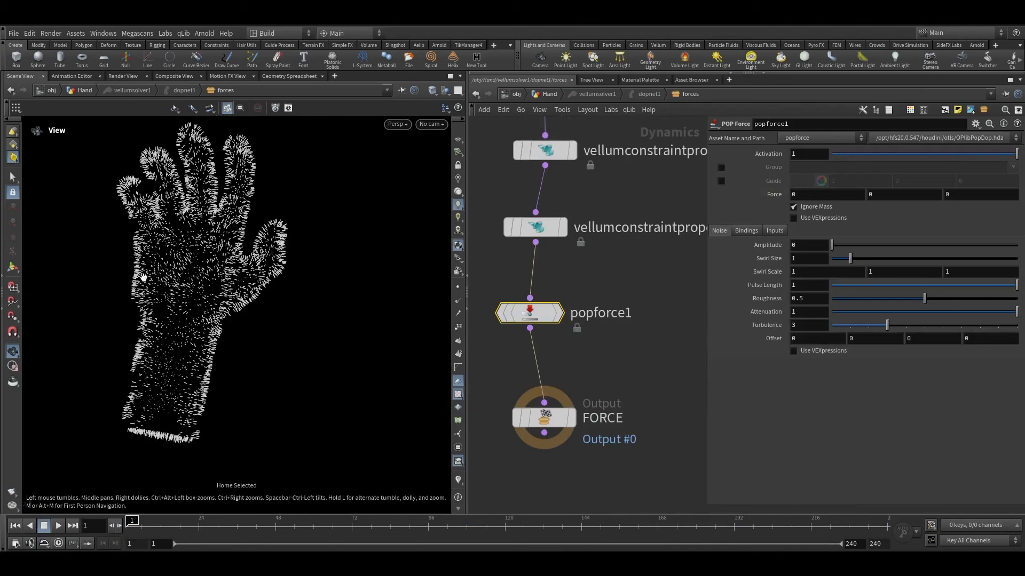
scroll(143, 277, "up", 5)
left_click(619, 314)
scroll(705, 169, "up", 1)
left_click(721, 168)
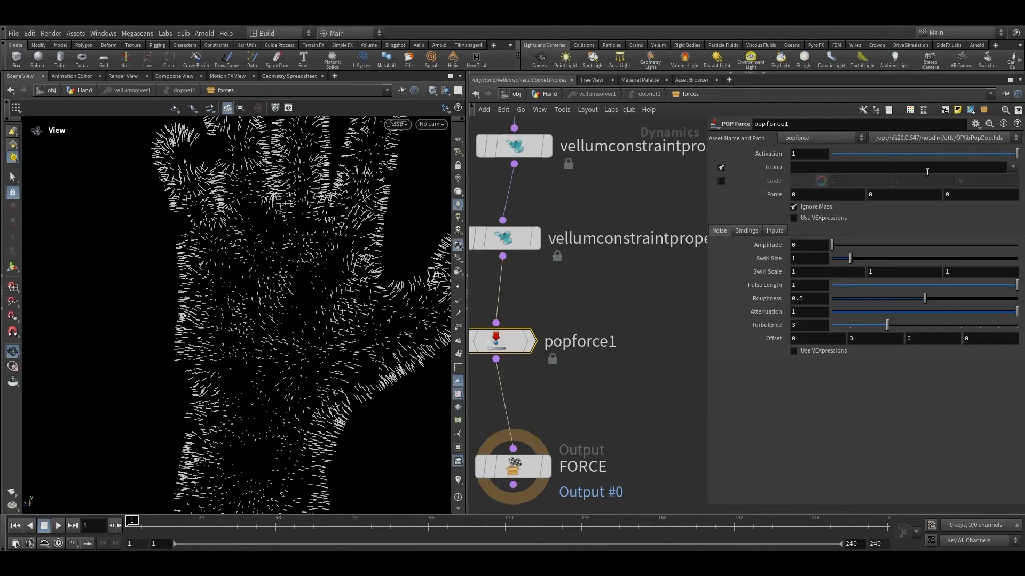
left_click(1011, 167)
left_click(987, 181)
left_click(869, 195)
left_click(698, 303)
scroll(266, 251, "down", 8)
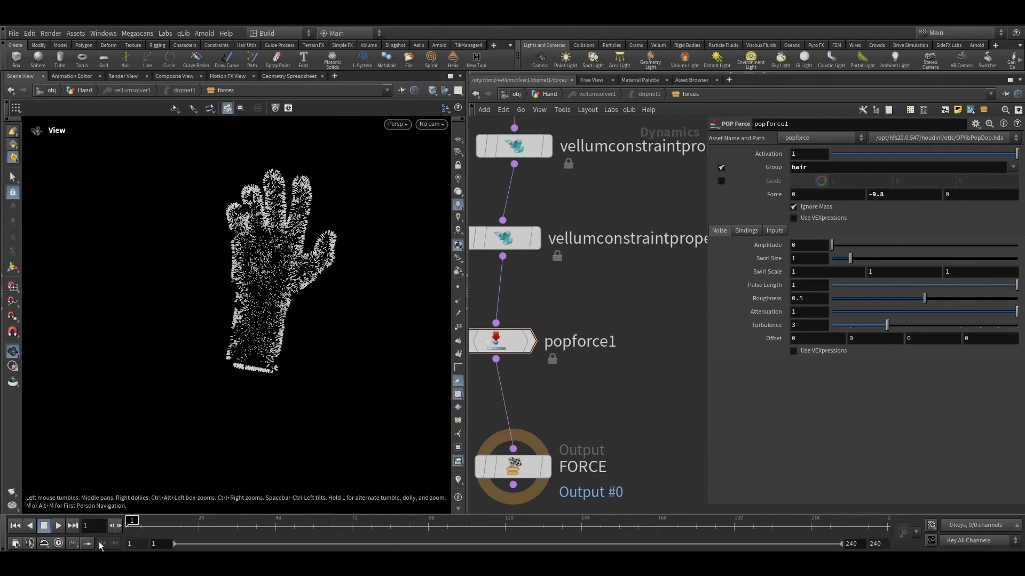
Step: Play the simulation to review the hair falling under the added force
left_click(58, 527)
scroll(308, 236, "up", 6)
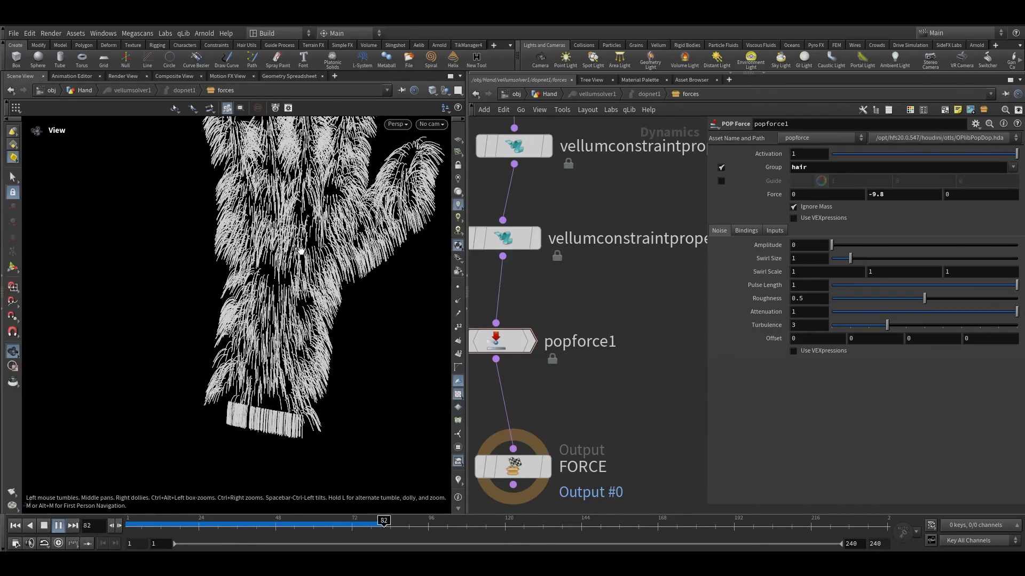
mouse_move(306, 249)
left_mouse_down()
mouse_move(312, 267)
mouse_move(323, 254)
left_mouse_up()
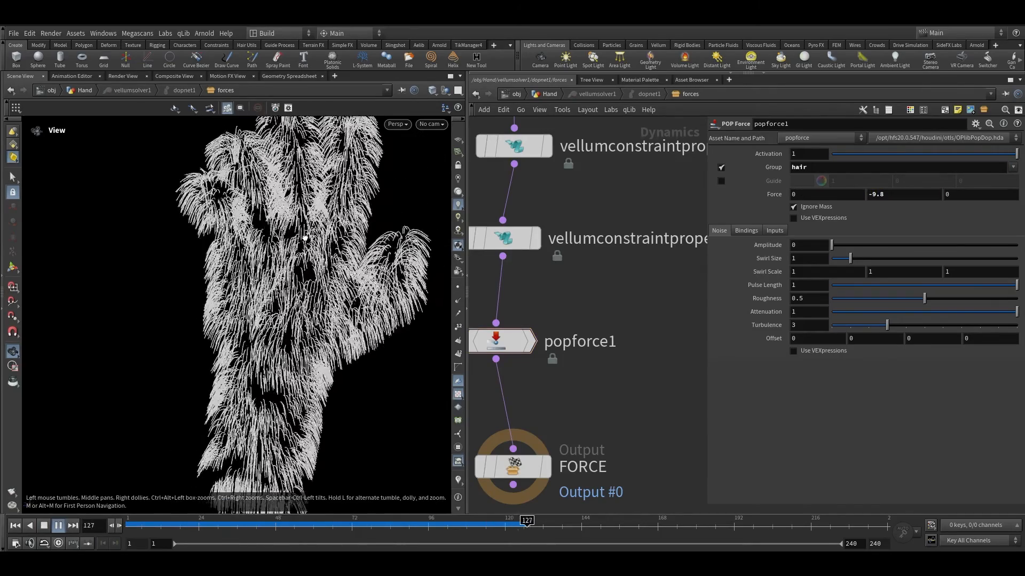
left_click_drag(298, 524, 400, 518)
Step: Add a POP Wind node below popforce1 and wire it into the force output
middle_click_drag(618, 374, 644, 317)
left_click_drag(532, 409, 526, 449)
key("Tab")
type("wi")
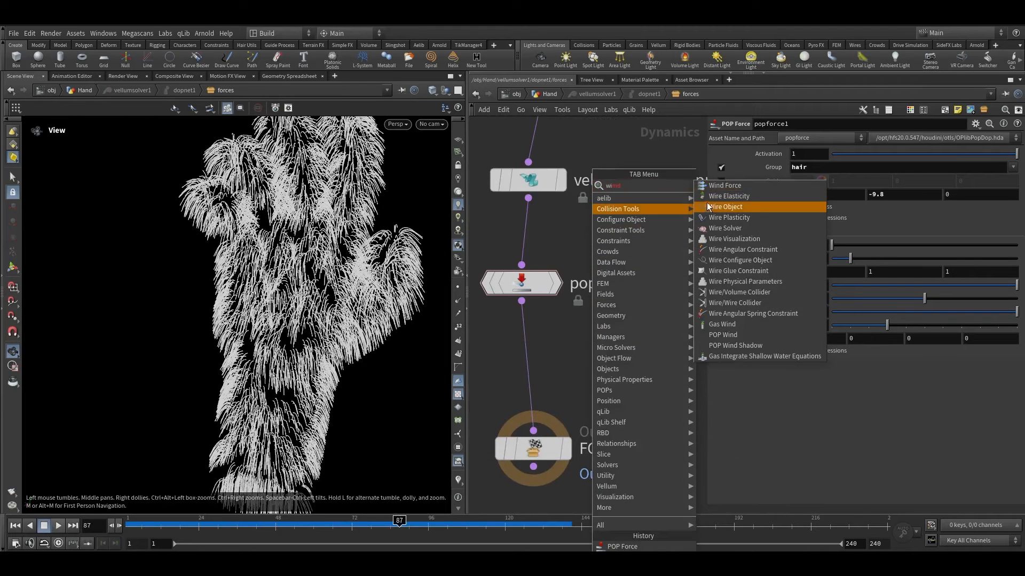
left_click(732, 334)
left_click(520, 338)
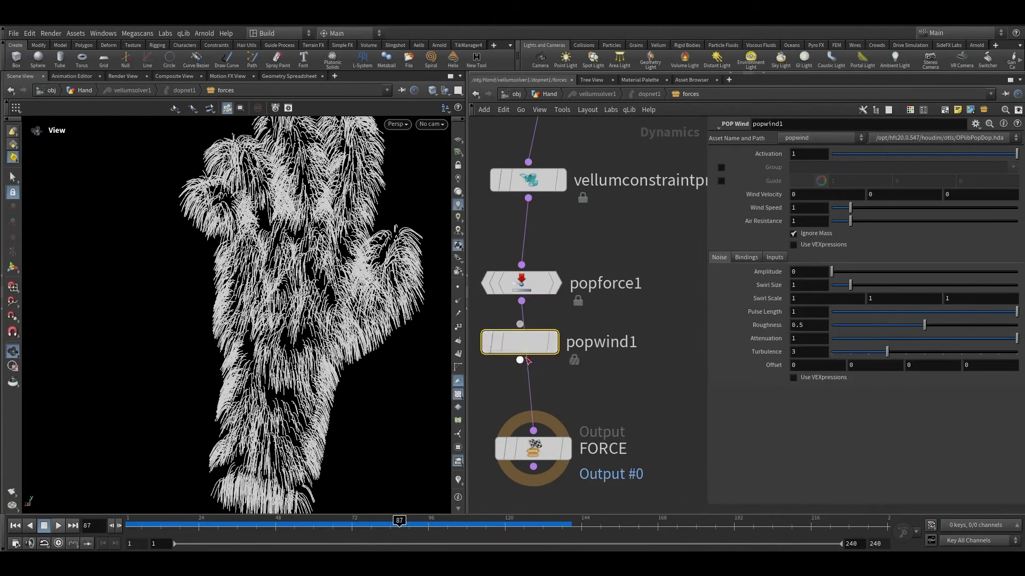
left_click_drag(520, 338, 522, 360)
Step: Restrict popwind1 to the hair group and set its wind velocity X to 1 and noise amplitude to 1
left_click(721, 167)
left_click(1013, 167)
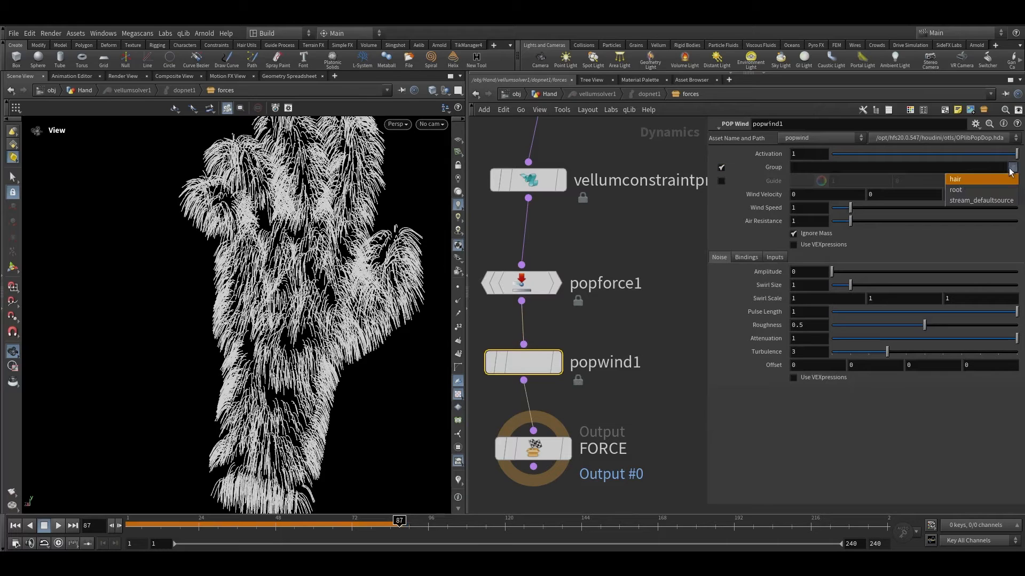
left_click(979, 191)
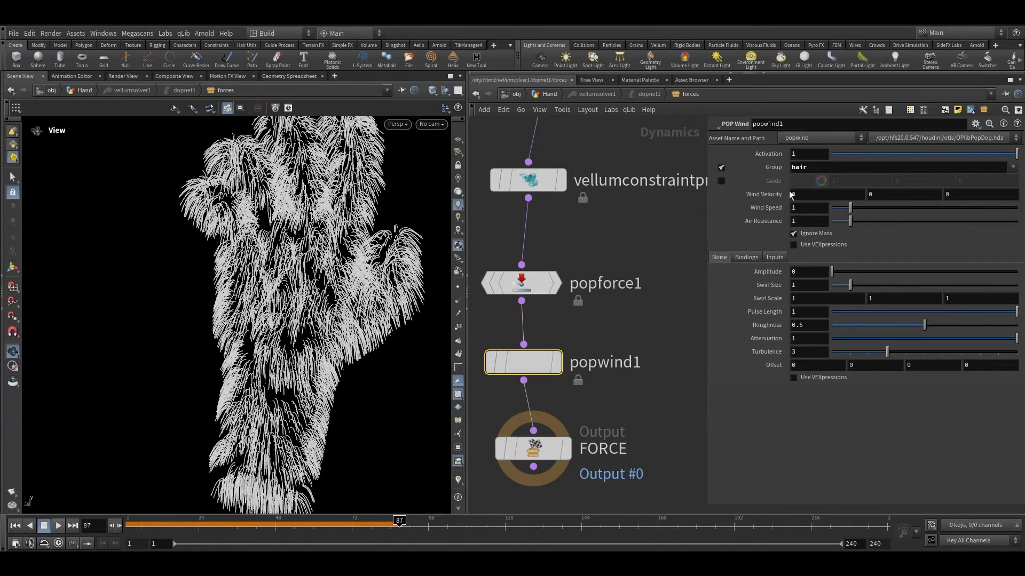
left_click_drag(795, 194, 781, 196)
type("1")
key("Return")
left_click_drag(797, 272, 762, 272)
type("1")
key("Return")
left_click(628, 339)
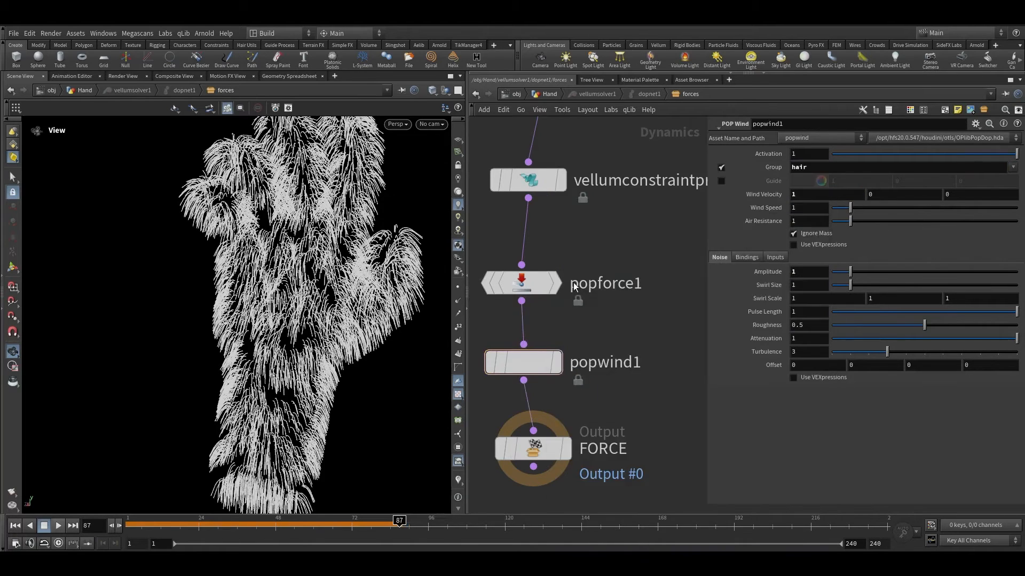
Step: Play the simulation to review the wind acting on the hair
scroll(636, 301, "down", 7)
left_click_drag(149, 526, 126, 526)
left_click(59, 526)
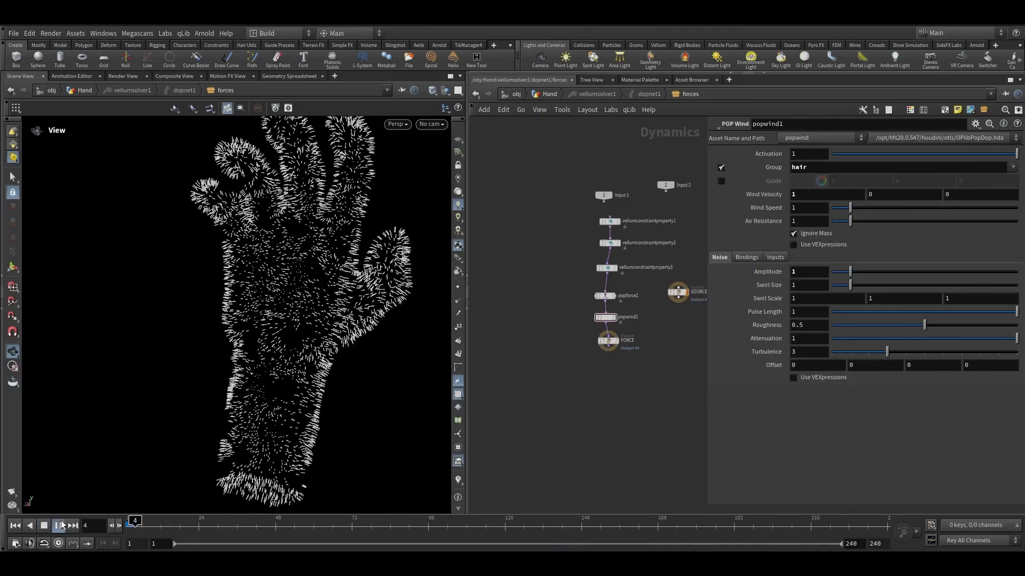
scroll(314, 308, "up", 3)
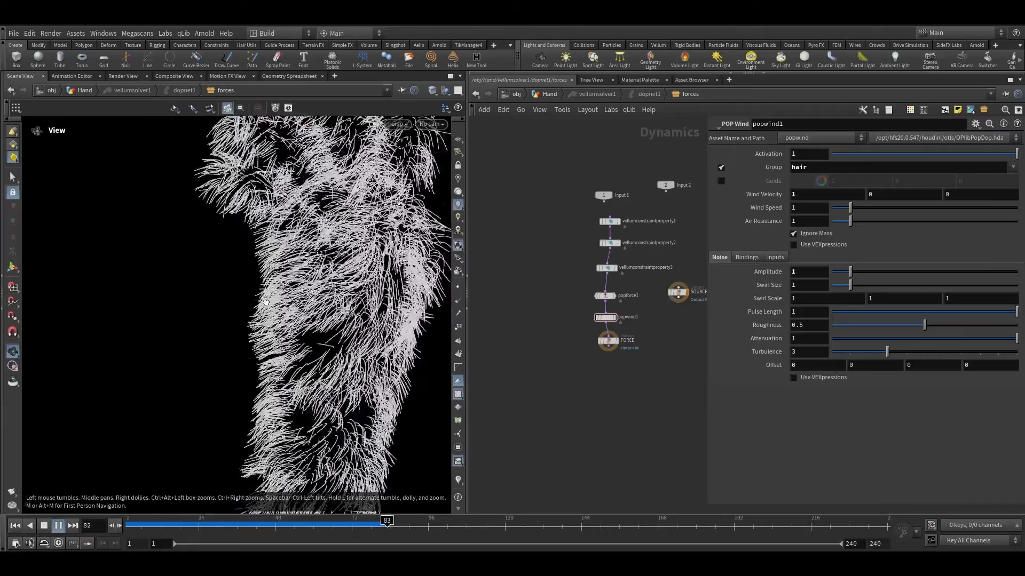
scroll(311, 304, "down", 4)
scroll(336, 231, "up", 4)
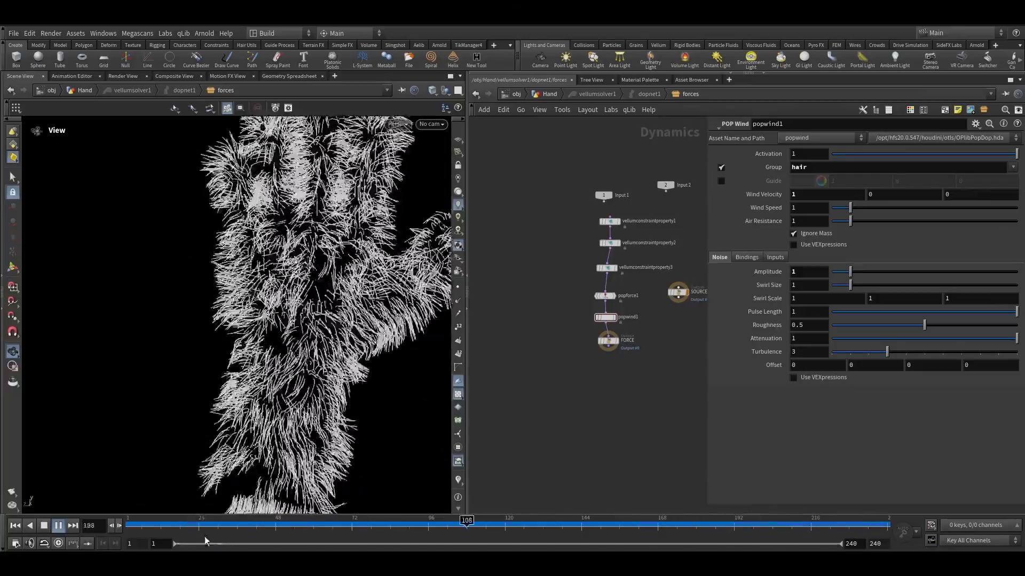
left_click(154, 525)
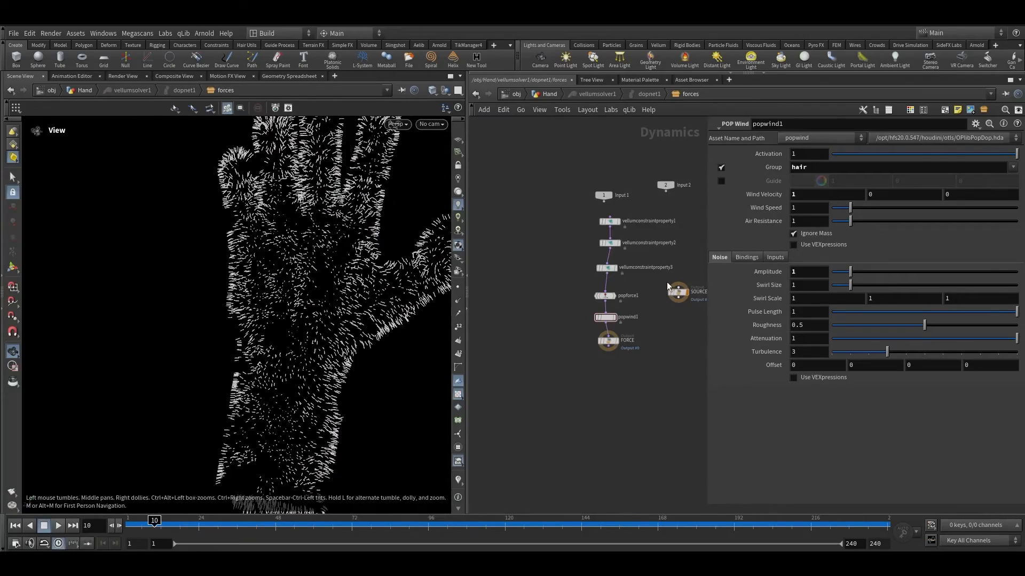
Step: Tidy the layout of the forces network
scroll(627, 281, "up", 4)
left_click_drag(614, 382, 580, 247)
key("l")
Step: Inspect the merge1 inputs in the Hand network, then return to the forces network
left_click(596, 355)
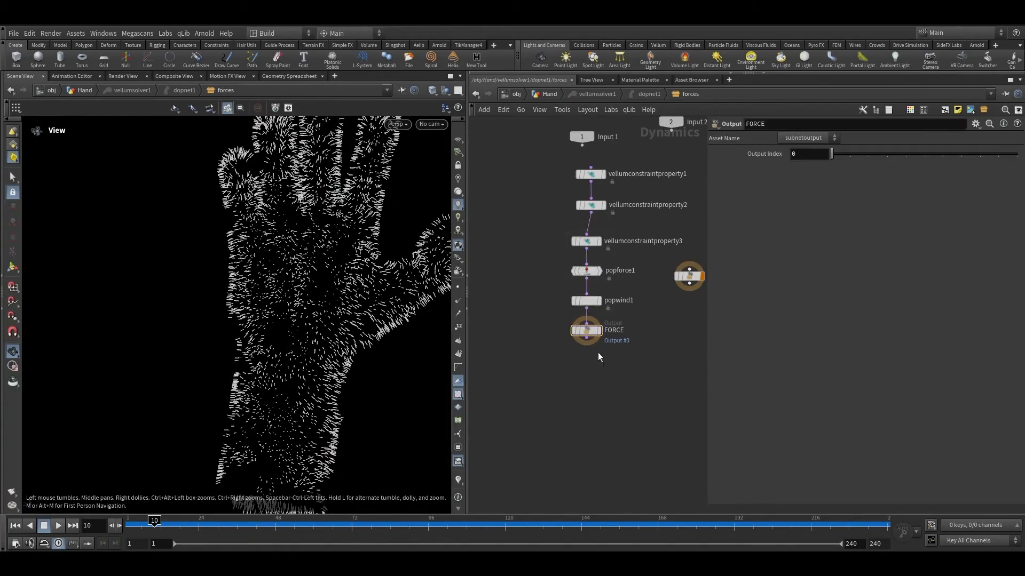
left_click(546, 94)
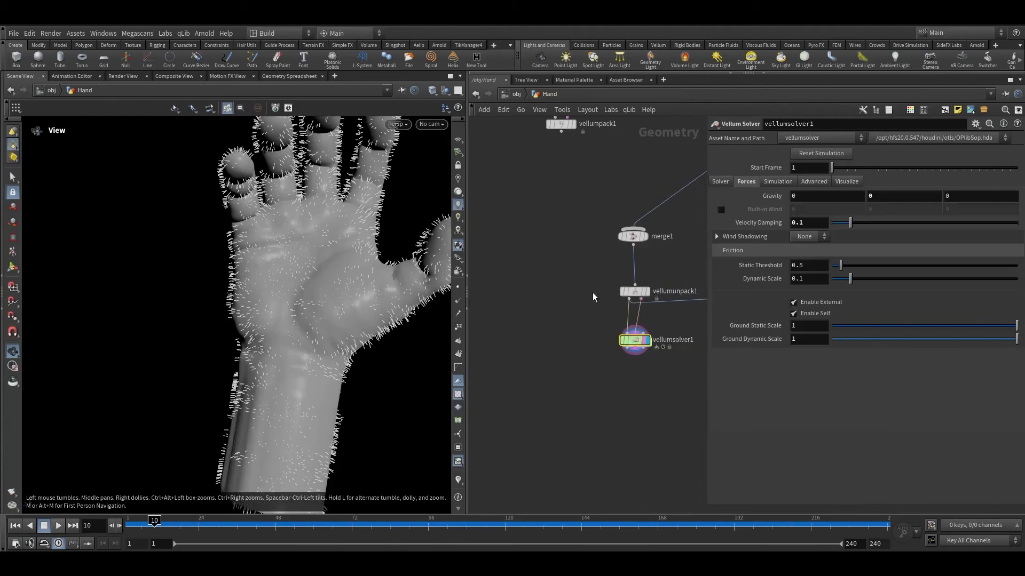
left_click(589, 344)
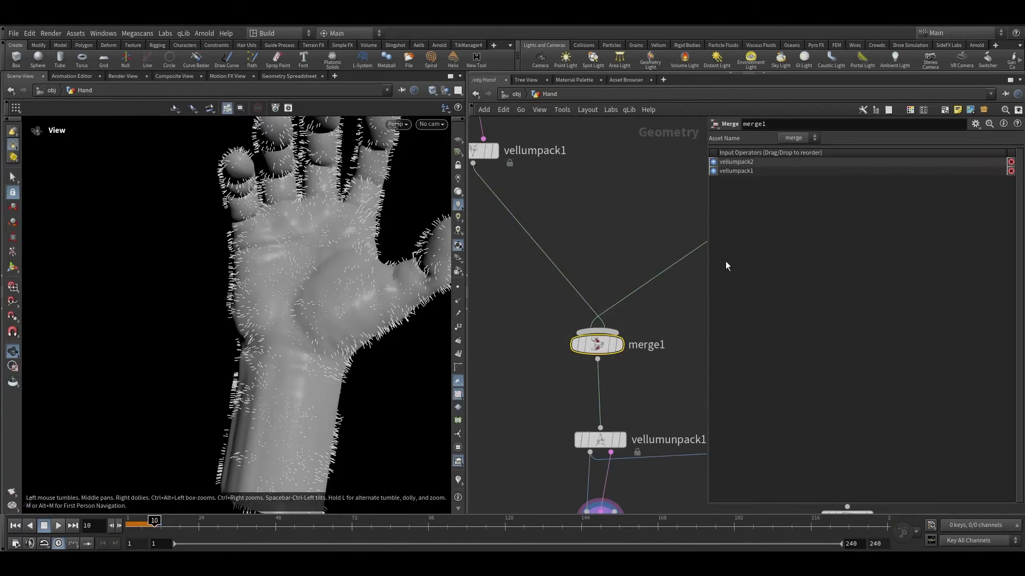
left_click(713, 171)
middle_click_drag(637, 331, 651, 183)
scroll(612, 376, "up", 3)
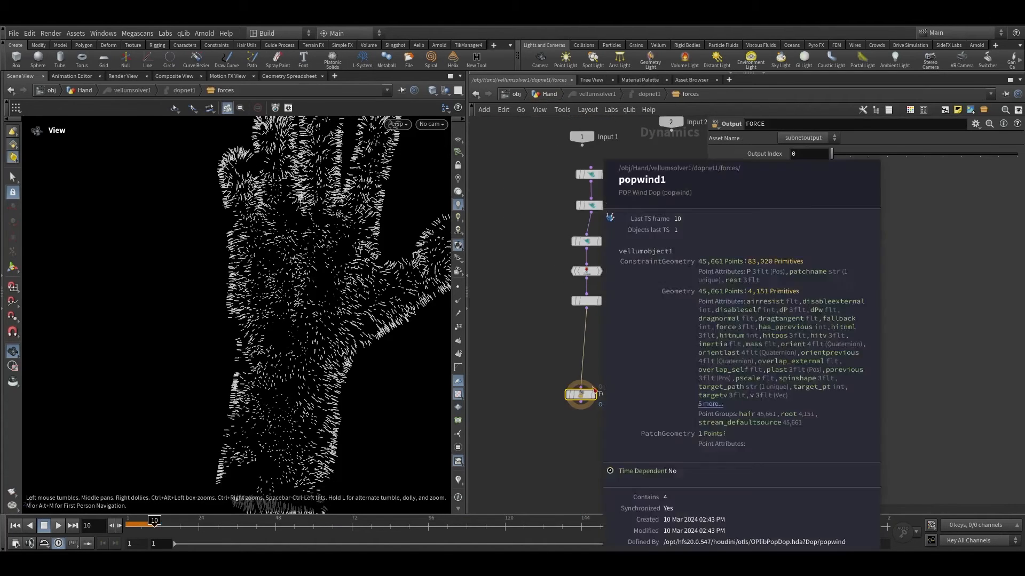
Step: Paste a copy of the wind node as popwind2 and wire it before the force output
key("ctrl+v")
left_click(596, 320)
left_click_drag(596, 321, 604, 346)
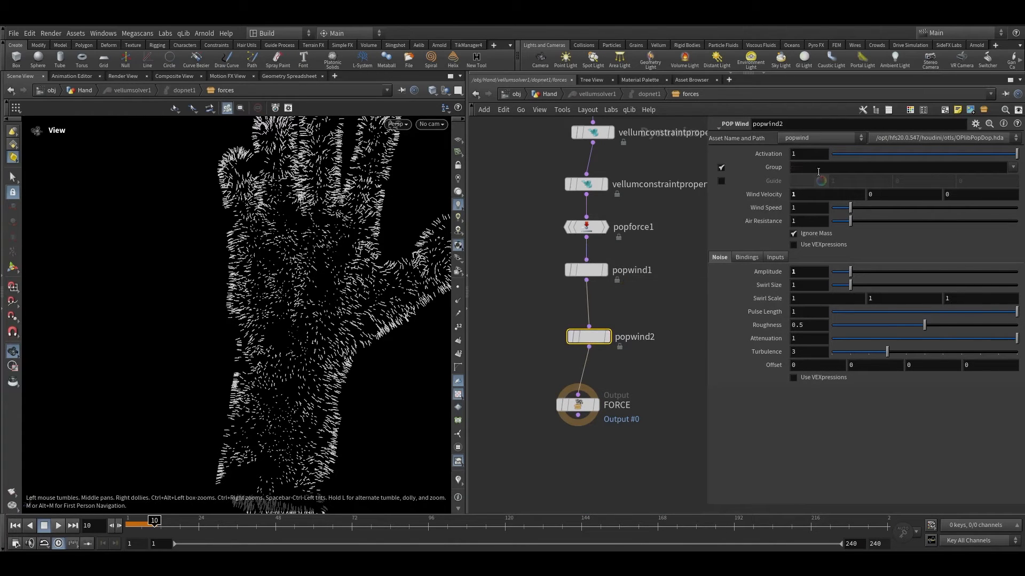
Step: Rewind to the start and restrict popwind2 to the balls group
left_click(1012, 167)
left_click(1012, 167)
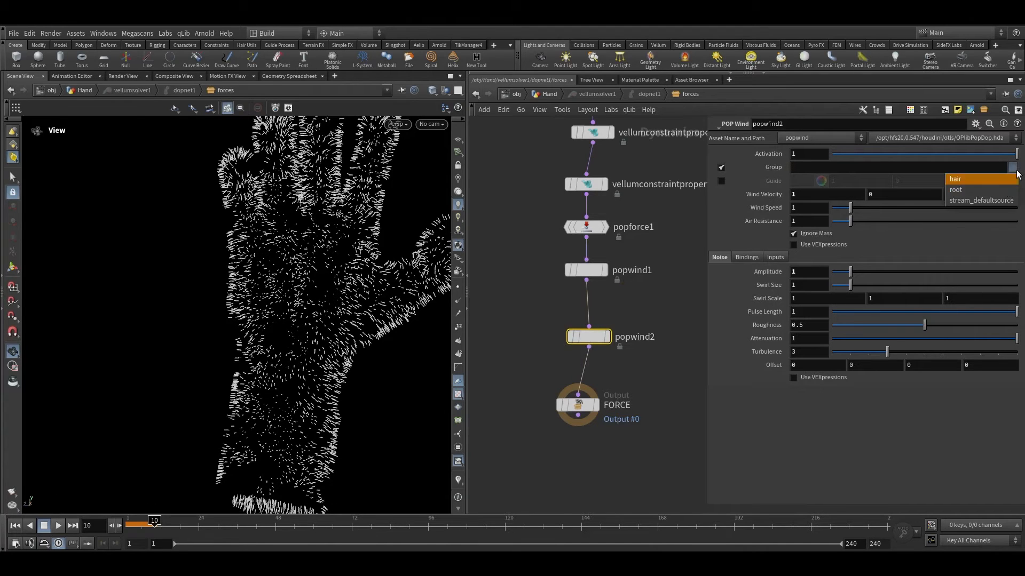
left_click(605, 282)
left_click(15, 525)
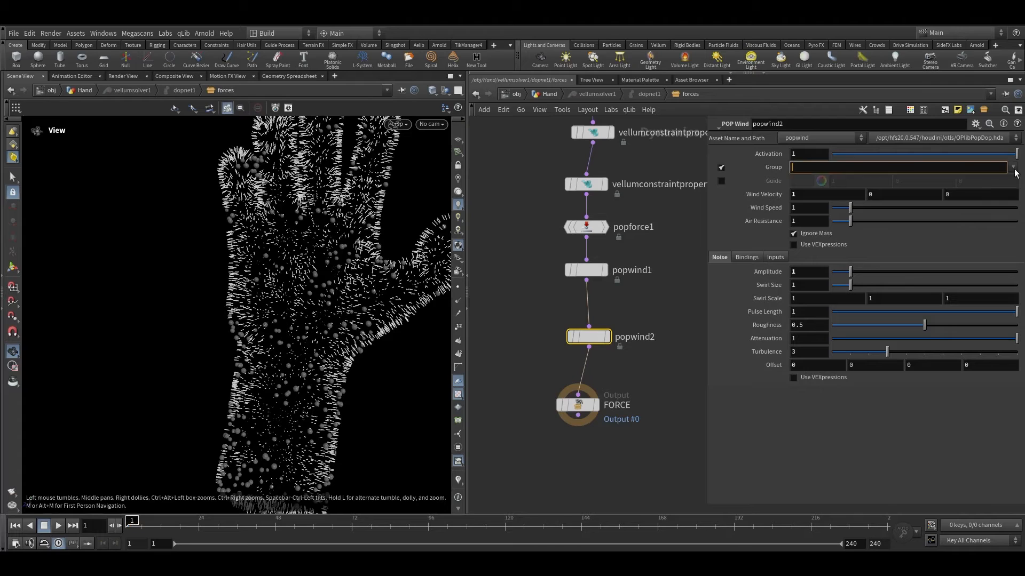
left_click(1014, 169)
left_click(933, 204)
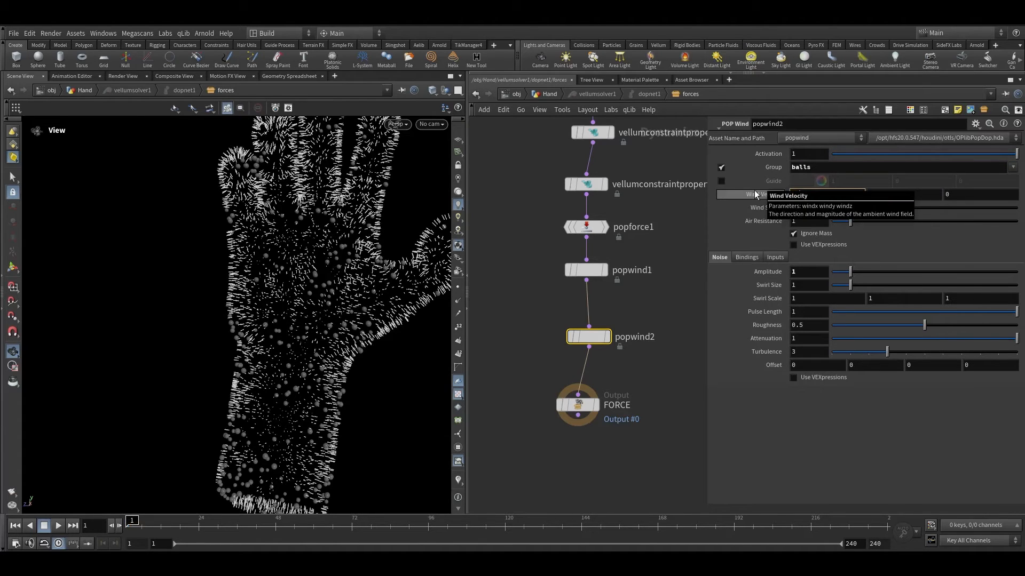
Step: Set popwind2's wind velocity X to 0.5 and noise amplitude to 0.3
left_click_drag(797, 272, 750, 277)
type("0.")
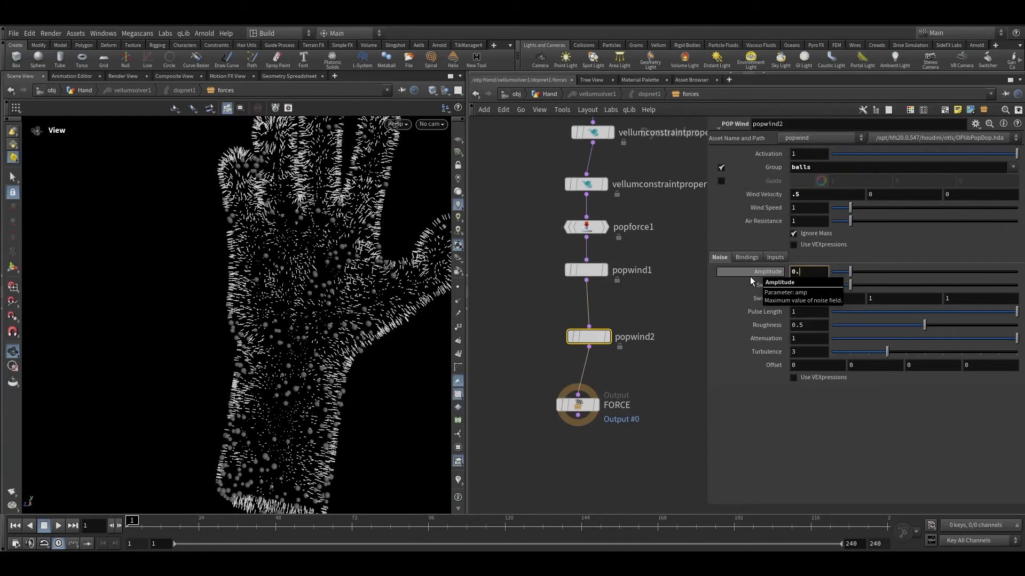
type("3")
key("Return")
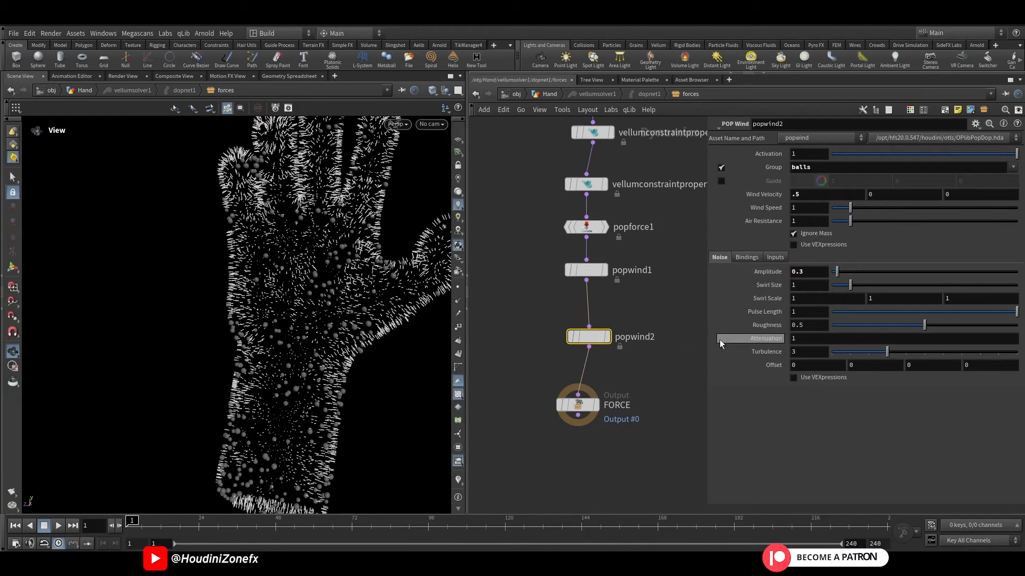
Step: Play the simulation, scrub the timeline, and orbit the viewport to examine how the hair and balls move
left_click(58, 526)
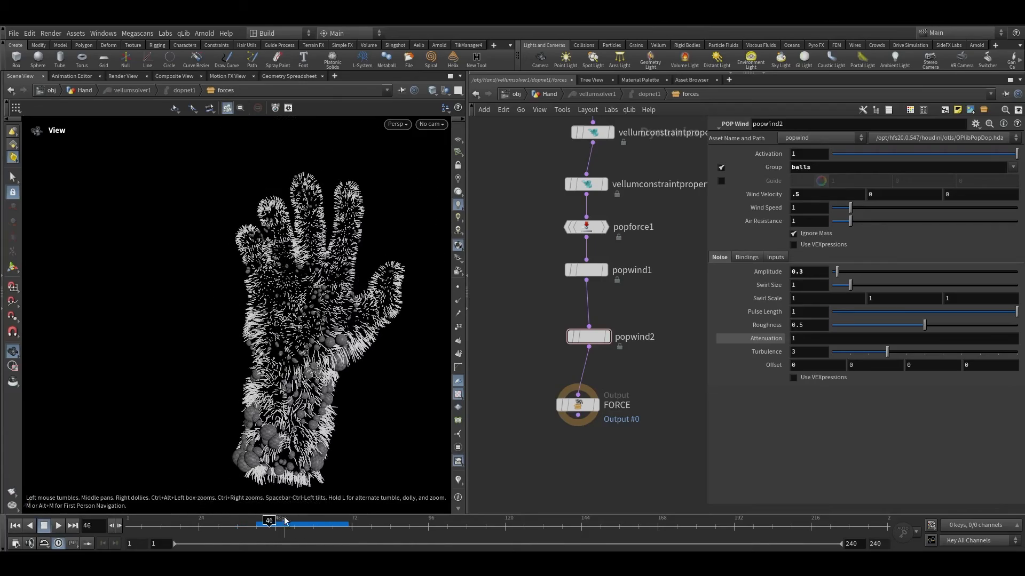
left_click_drag(284, 521, 297, 520)
right_click_drag(304, 427, 293, 390)
left_click_drag(294, 389, 341, 293)
right_click_drag(341, 293, 336, 240)
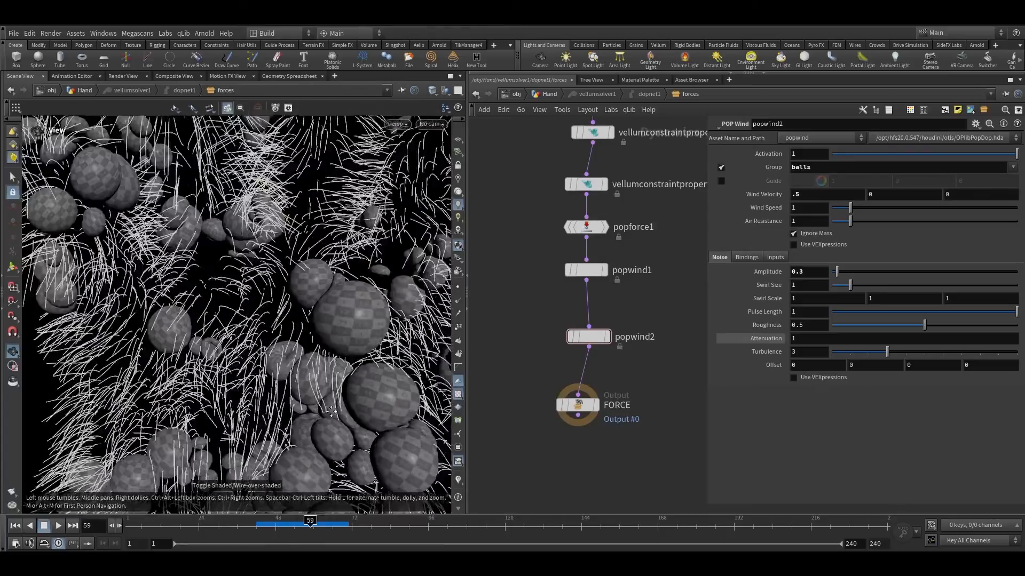
left_click_drag(336, 240, 331, 359)
right_click_drag(330, 359, 326, 417)
left_click_drag(327, 416, 339, 306)
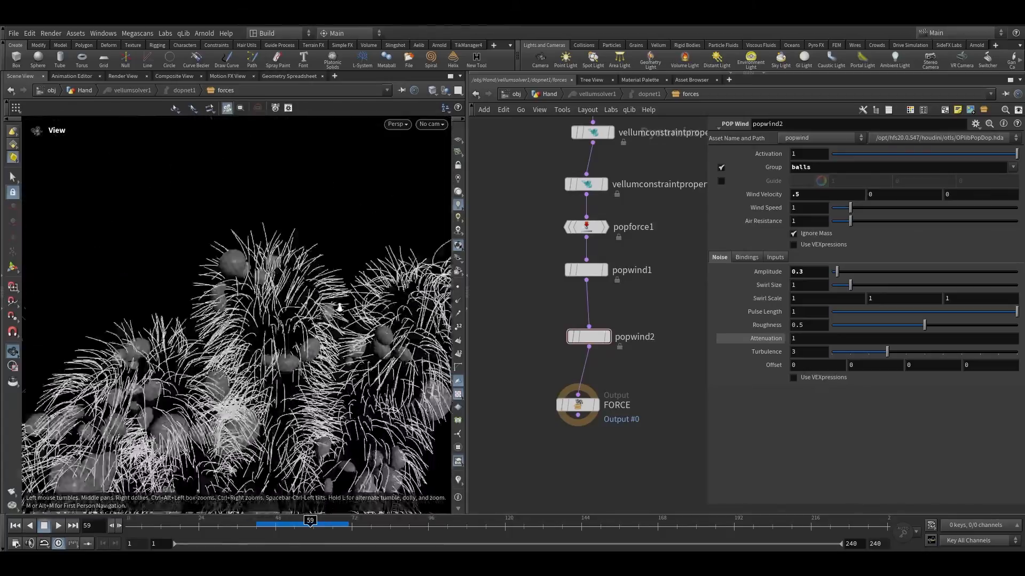
right_click_drag(339, 306, 389, 216)
Step: Select the force chain nodes and lay them out to open space between vellumconstraintproperty3 and popforce1
scroll(512, 403, "down", 3)
scroll(512, 406, "down", 1)
left_click_drag(575, 454, 537, 252)
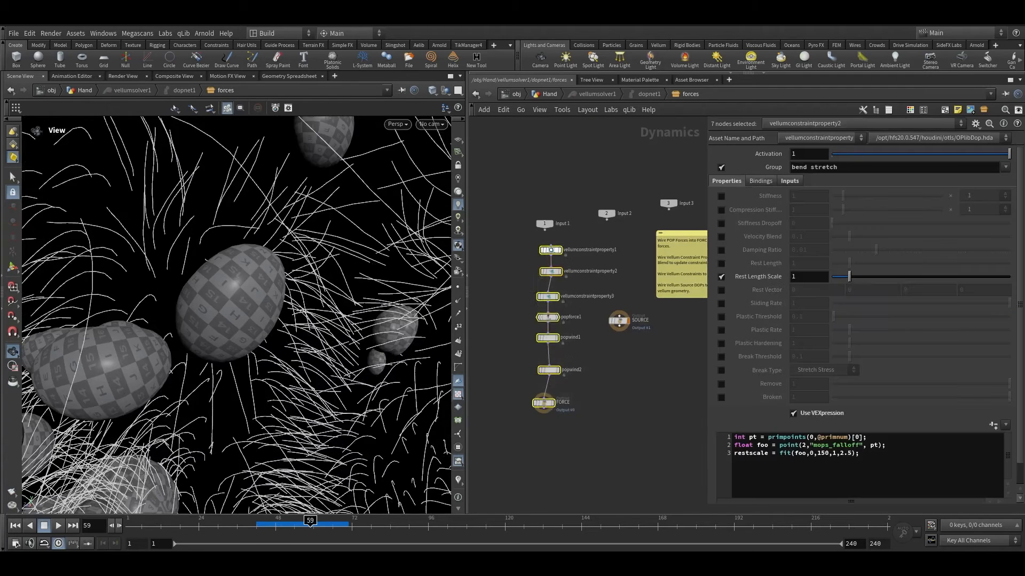
key("l")
scroll(571, 400, "up", 2)
left_click_drag(582, 419, 539, 353)
key("Tab")
left_click(545, 296)
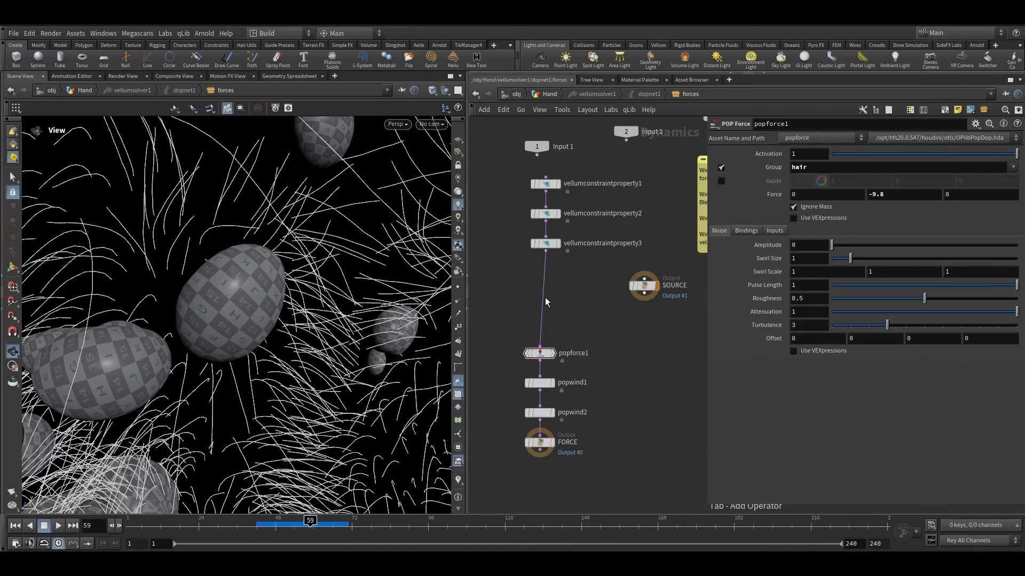
Step: Examine the simulation in the viewport and the vellumsolver1 node at the Hand level before returning to the forces network
right_click_drag(355, 169, 295, 269)
middle_click_drag(295, 269, 276, 289)
right_click_drag(275, 289, 289, 223)
scroll(548, 210, "up", 1)
left_click(550, 94)
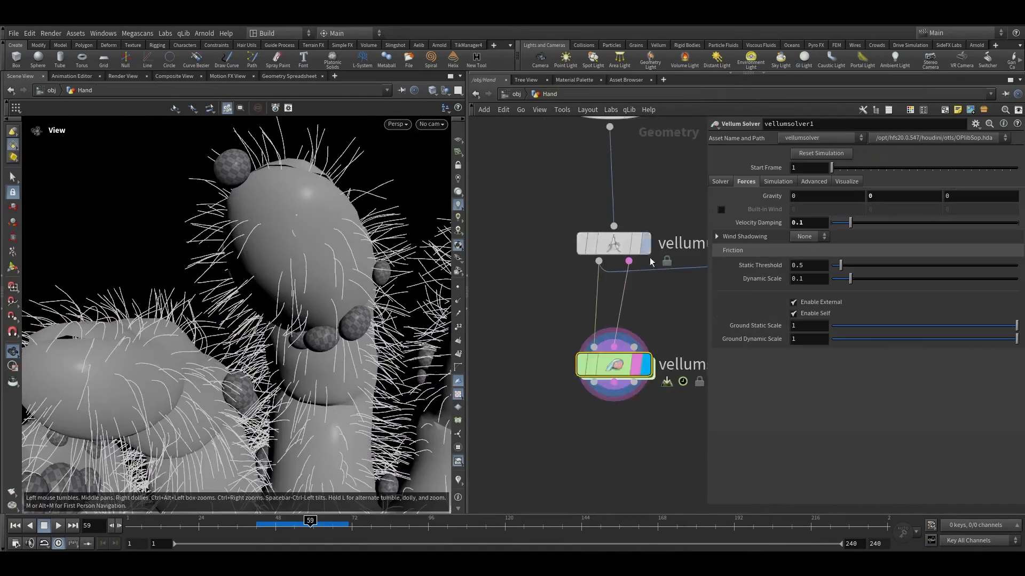
scroll(652, 262, "down", 4)
middle_click_drag(651, 286, 450, 289)
left_click_drag(620, 389, 579, 340)
middle_click_drag(515, 371, 690, 378)
scroll(609, 319, "up", 3)
left_click(600, 319)
double_click(600, 323)
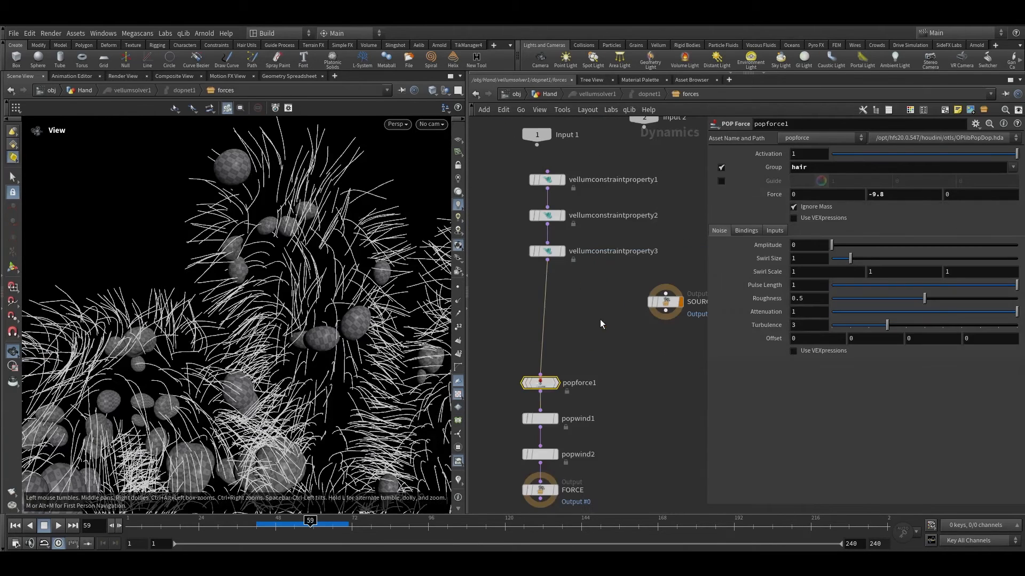
right_click_drag(215, 160, 329, 105)
middle_click_drag(206, 191, 239, 222)
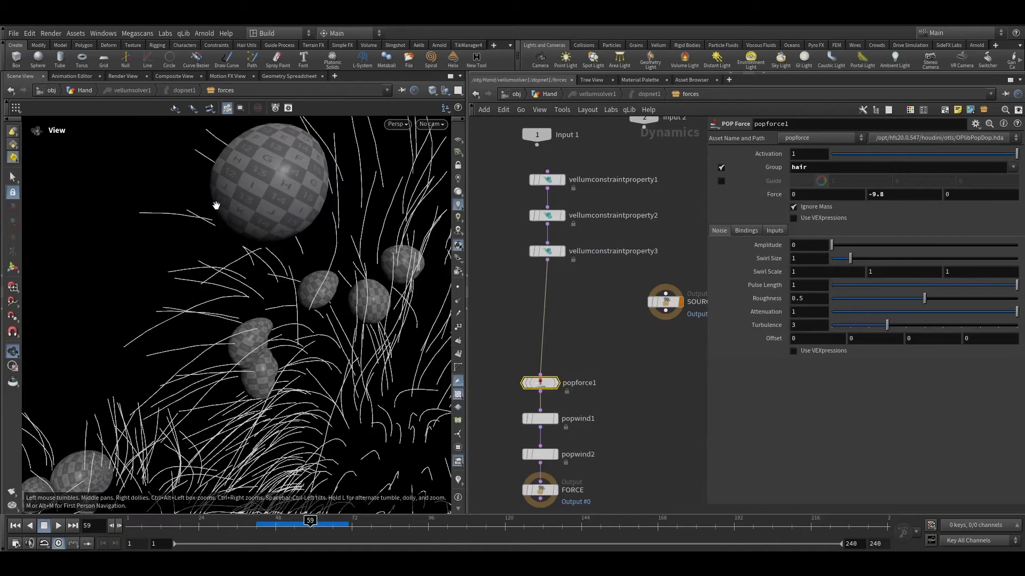
right_click_drag(283, 196, 275, 259)
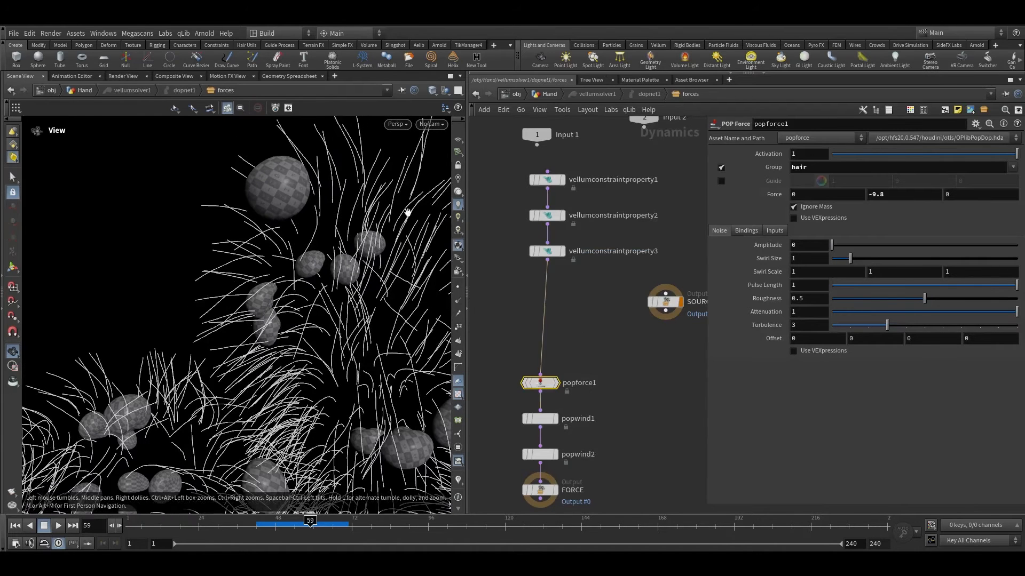
Step: Insert a Geometry Wrangle between vellumconstraintproperty3 and popforce1, and rewind to frame 1
left_click(542, 96)
double_click(591, 311)
key("Tab")
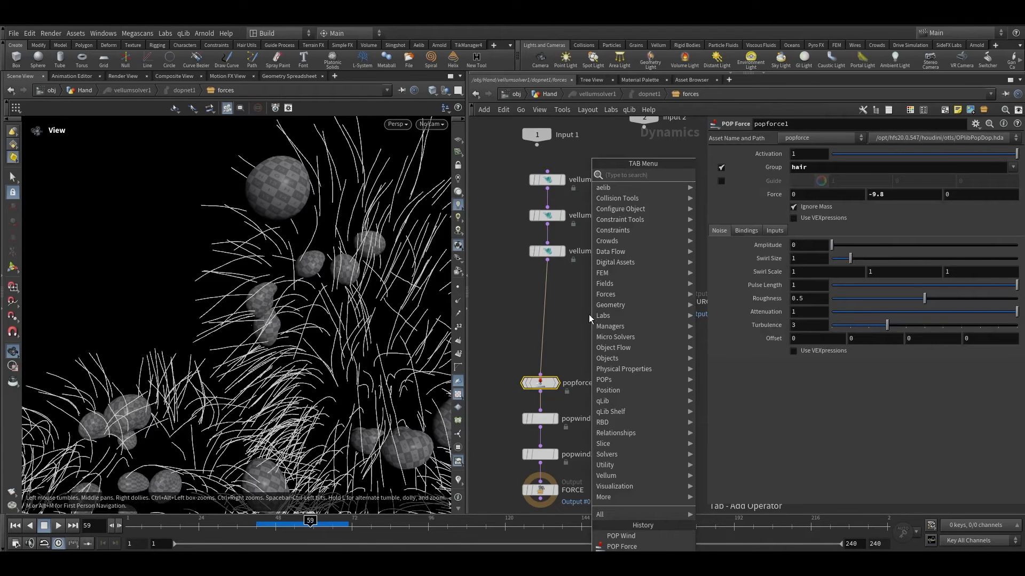
type("ge")
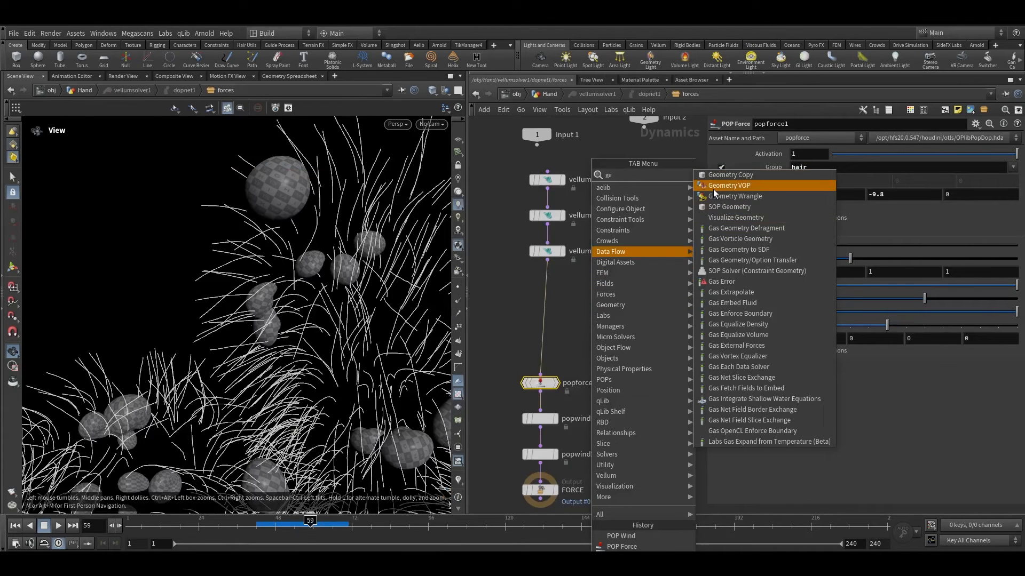
left_click(735, 196)
left_click(644, 326)
left_click_drag(646, 327, 555, 315)
left_click_drag(287, 519, 87, 504)
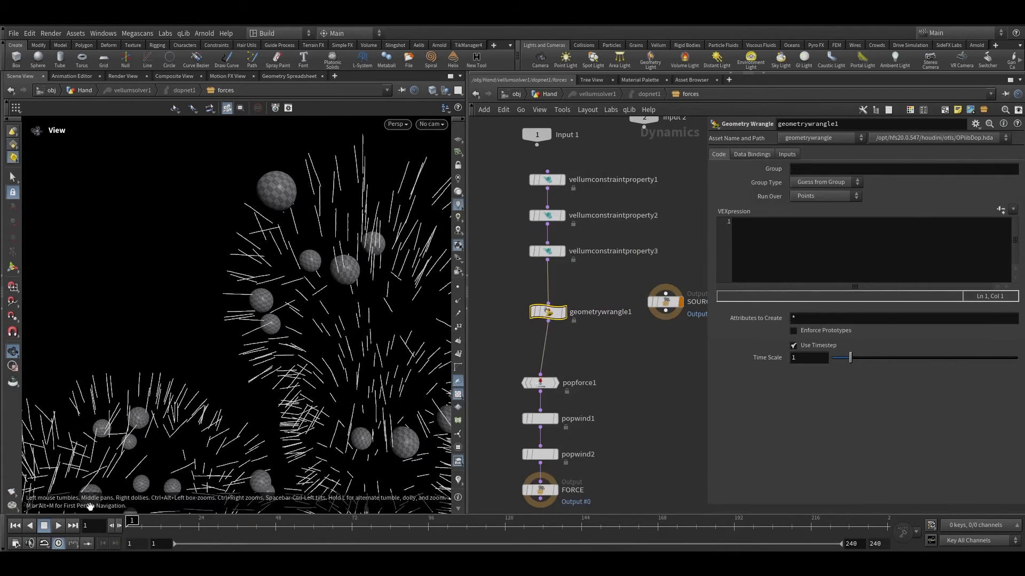
Step: Set geometrywrangle1's bound Geometry to ConstraintGeometry, copied from vellumconstraintproperty3's inputs
left_click_drag(582, 266, 511, 257)
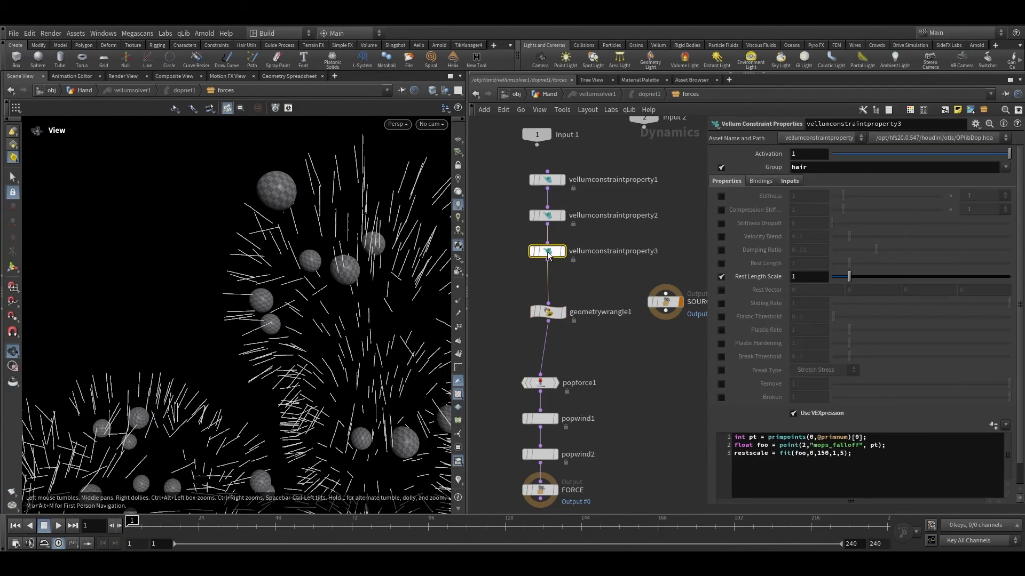
mouse_move(547, 251)
left_click(750, 184)
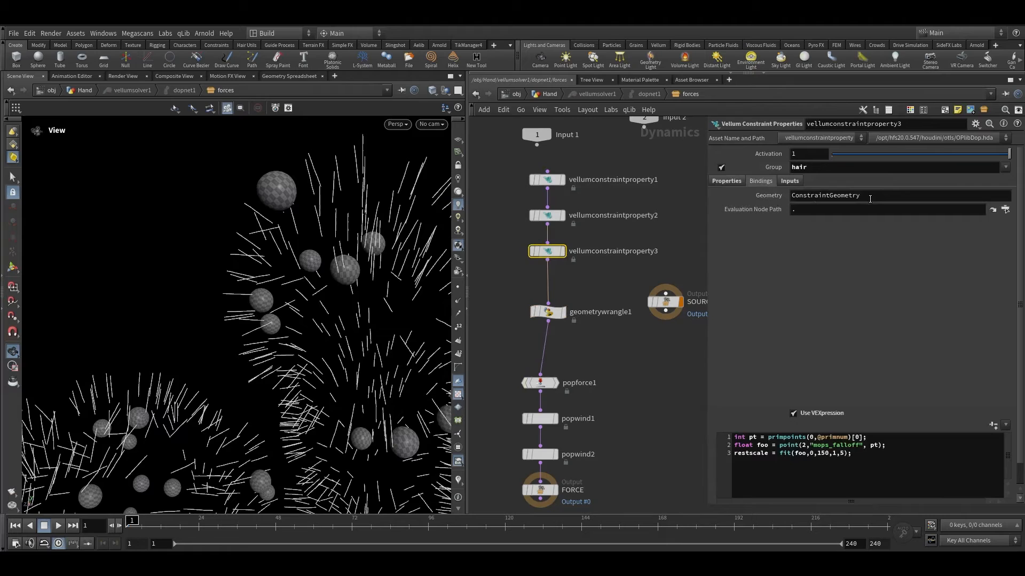
left_click_drag(870, 199, 736, 200)
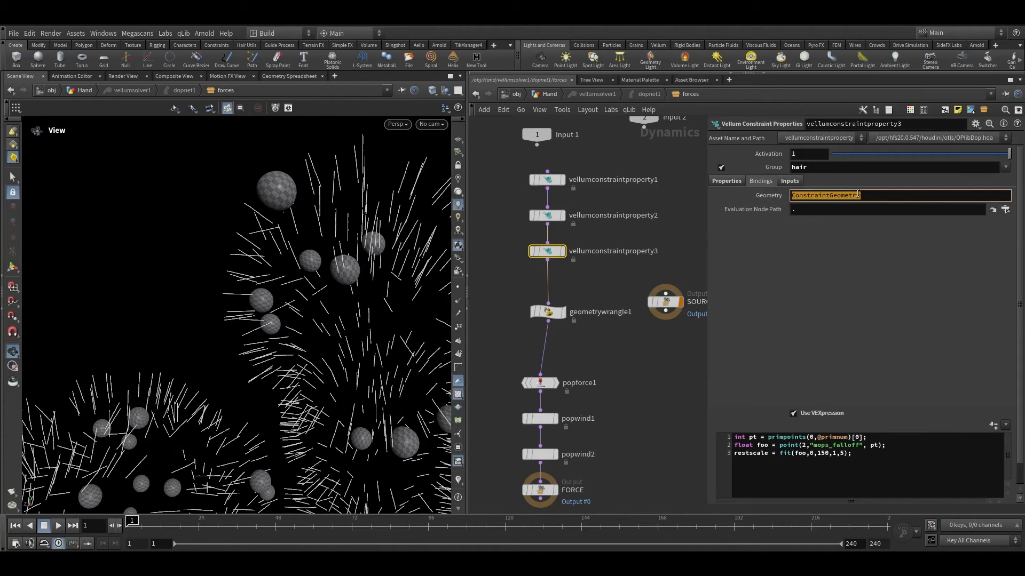
left_click(548, 312)
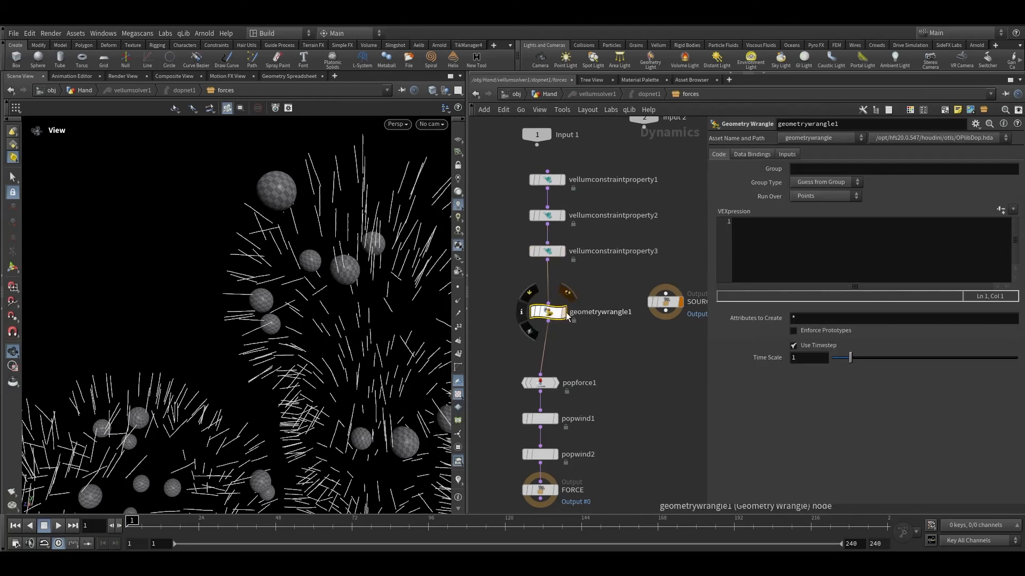
left_click(744, 158)
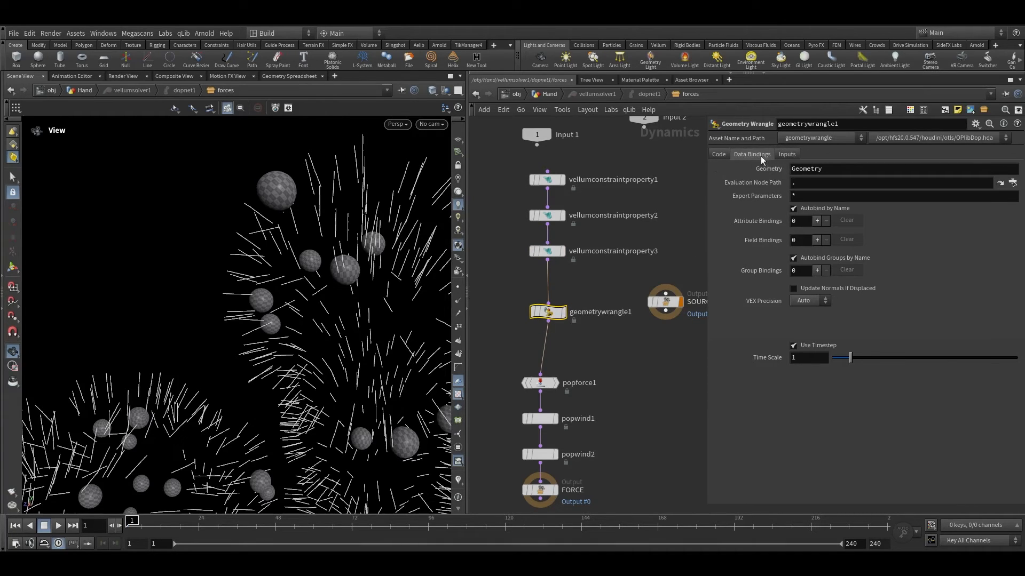
left_click(829, 169)
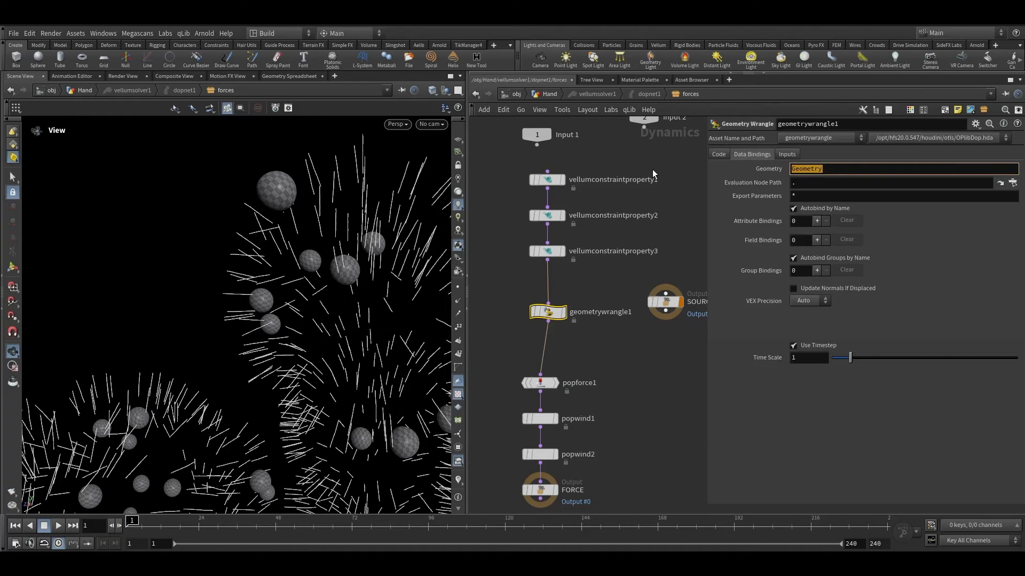
Step: Set geometrywrangle1's Input 1 to Myself (No Reads of Outputs) and Input 2 to DOP Data $OBJID/Geometry
left_click(549, 251)
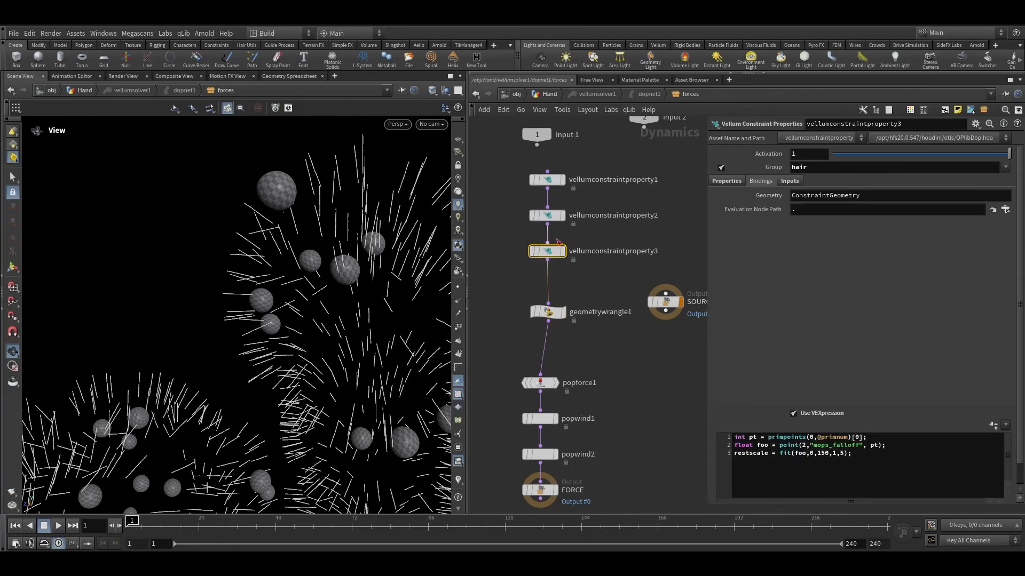
left_click(787, 185)
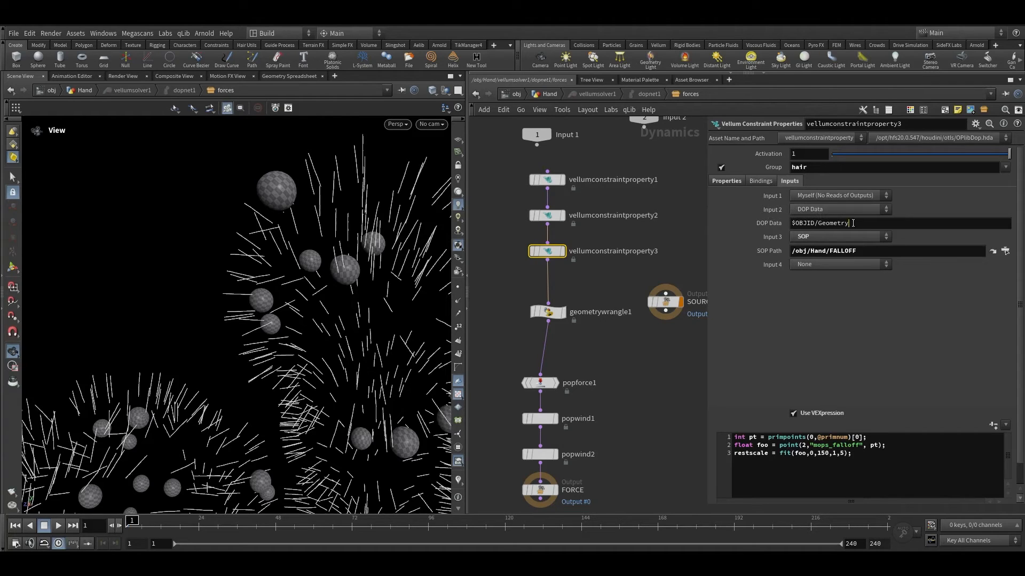
left_click_drag(849, 223, 797, 224)
key("ctrl+c")
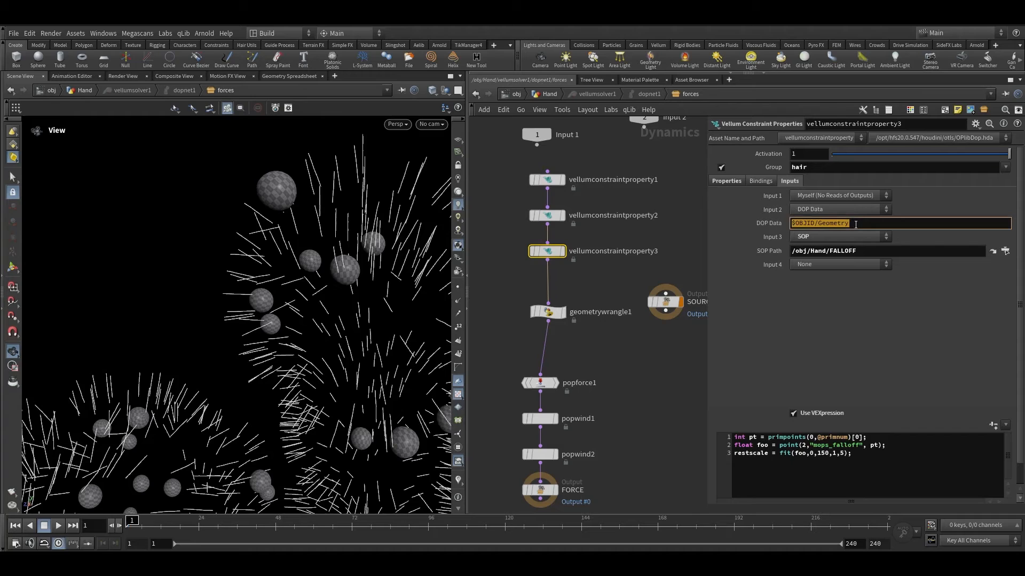
left_click(548, 313)
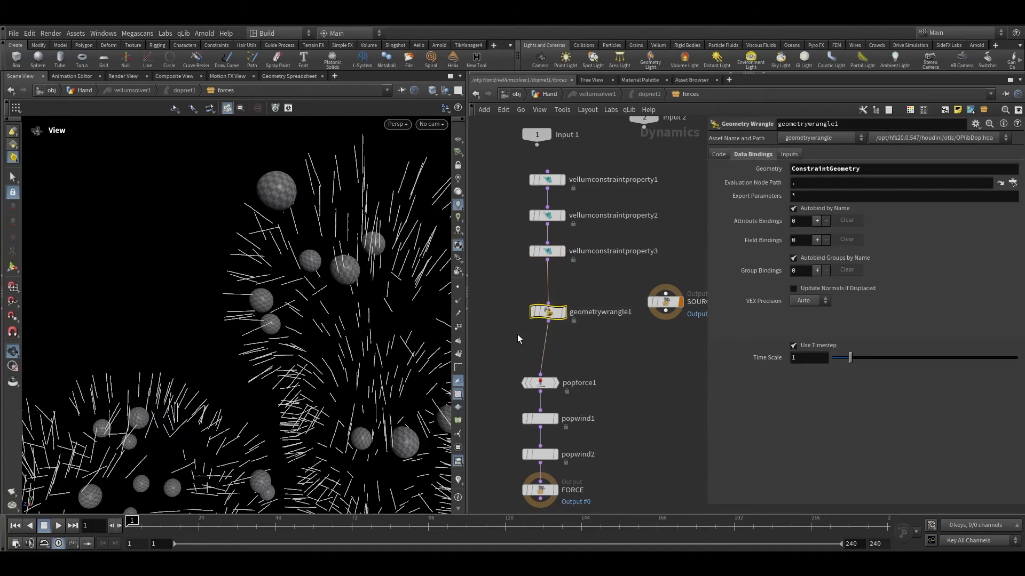
left_click(787, 155)
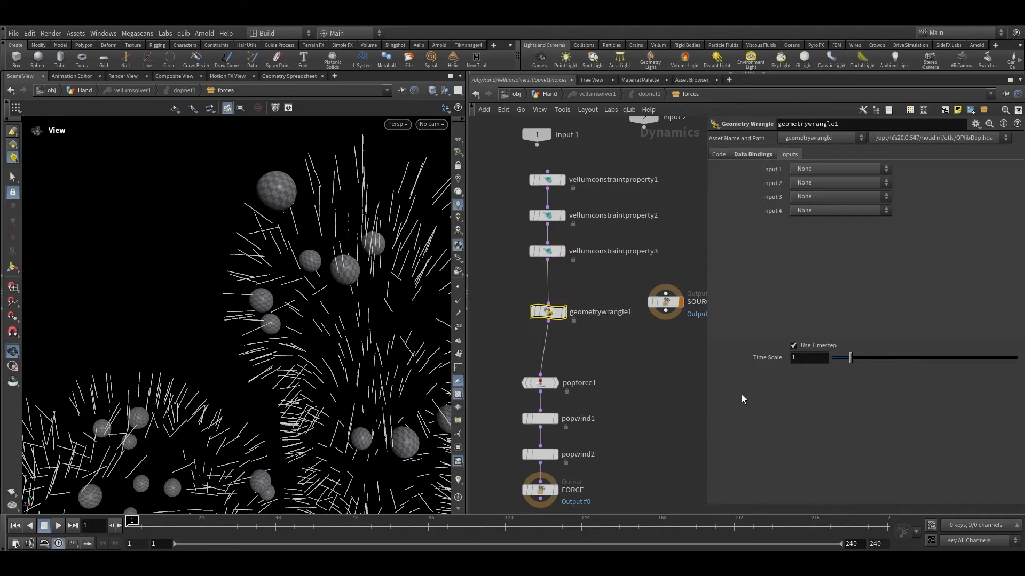
left_click(820, 169)
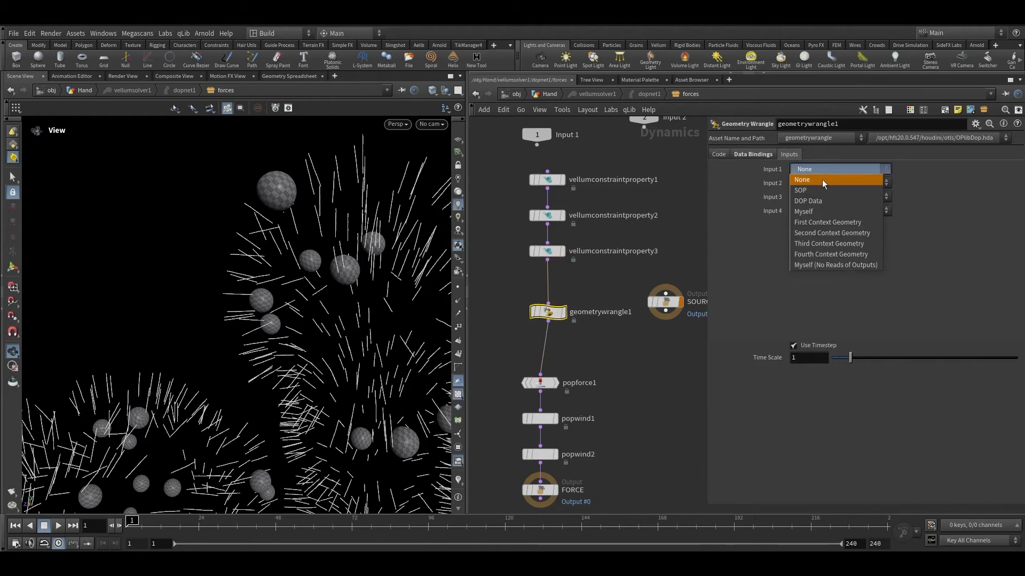
left_click(816, 265)
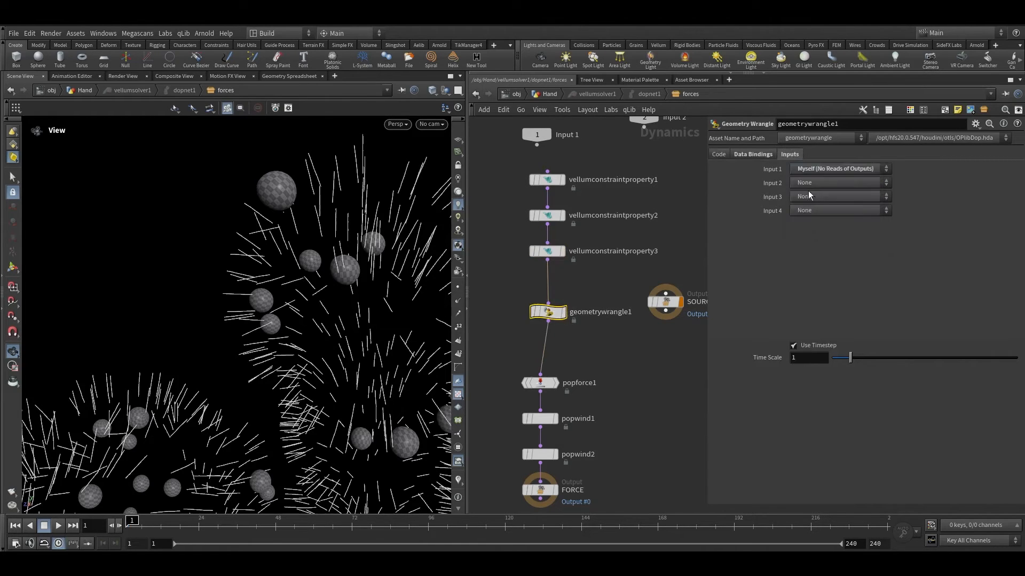
left_click(811, 181)
left_click(813, 215)
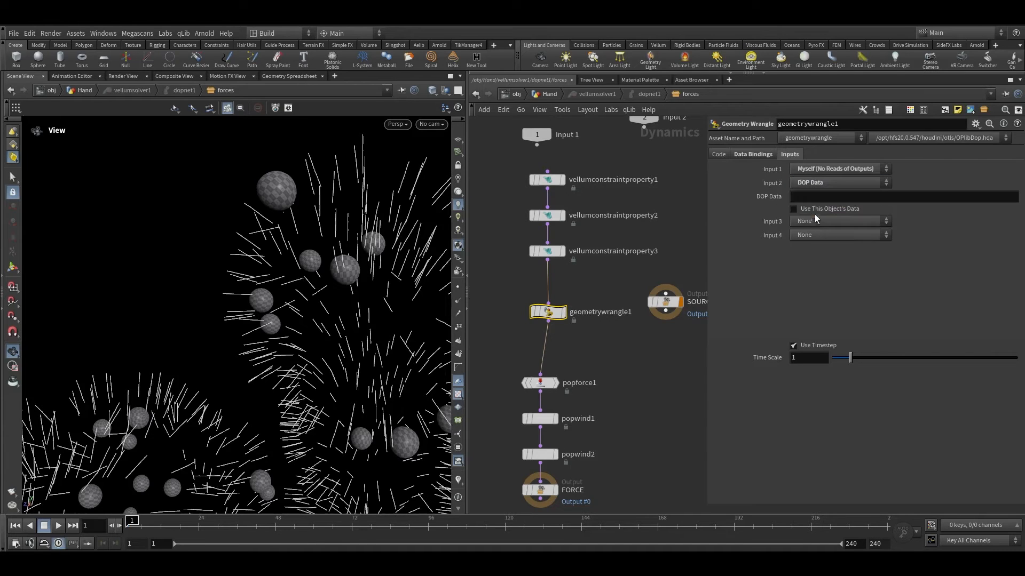
left_click(813, 198)
key("ctrl+v")
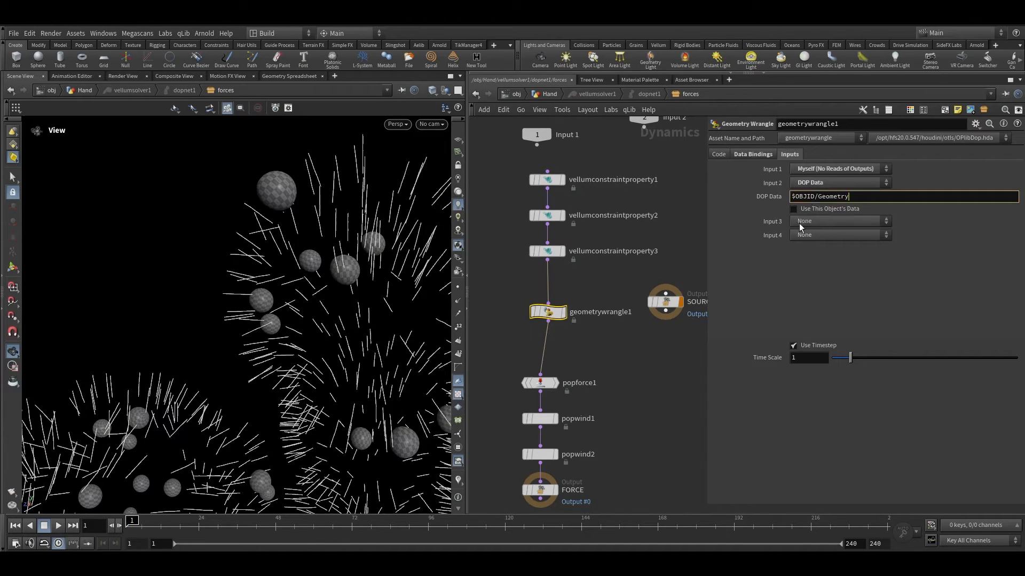
Step: Set geometrywrangle1's Input 3 to SOP with path /obj/Hand/FALLOFF, copied from vellumconstraintproperty3
left_click(798, 223)
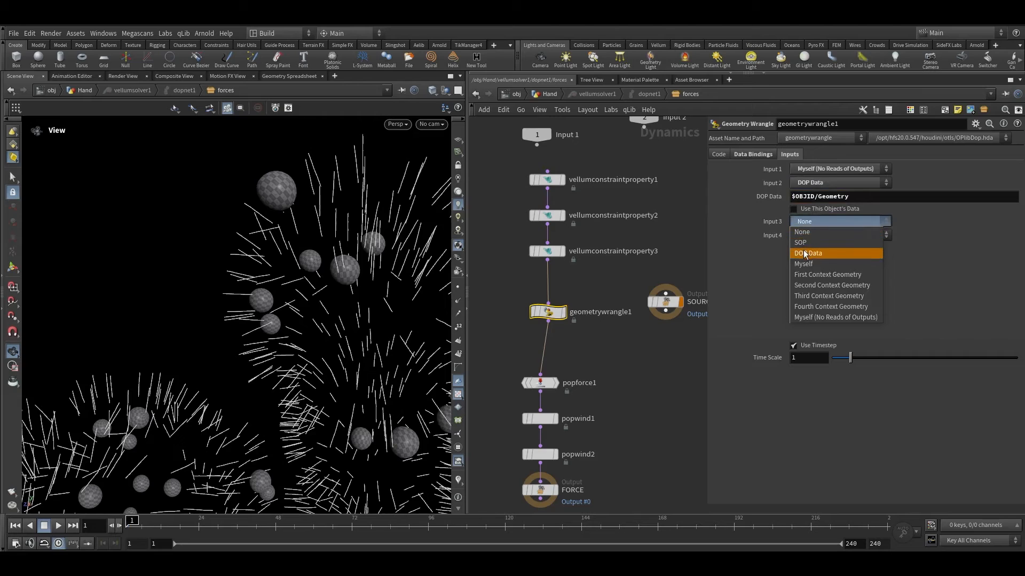
left_click(804, 244)
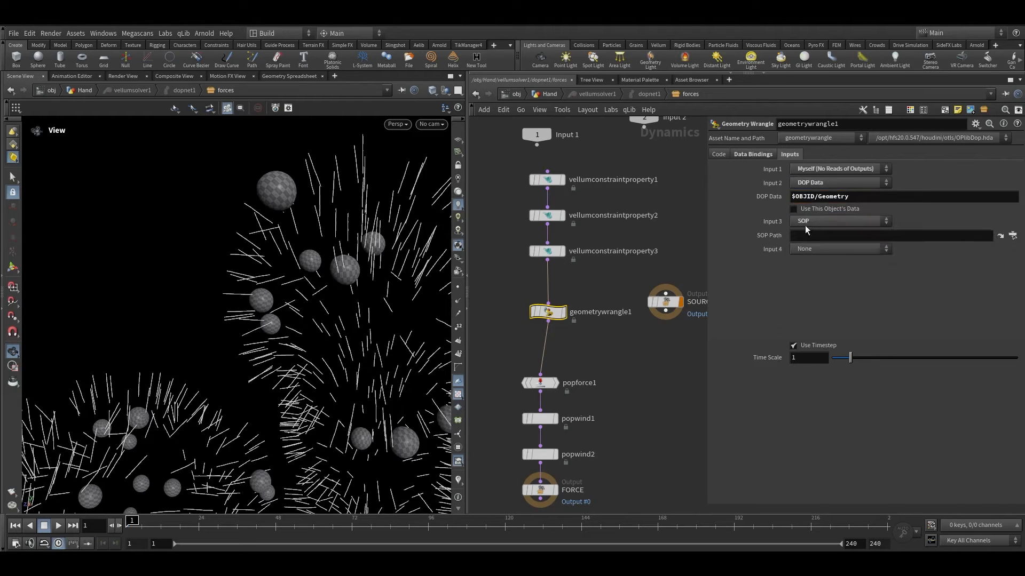
left_click_drag(618, 249, 553, 258)
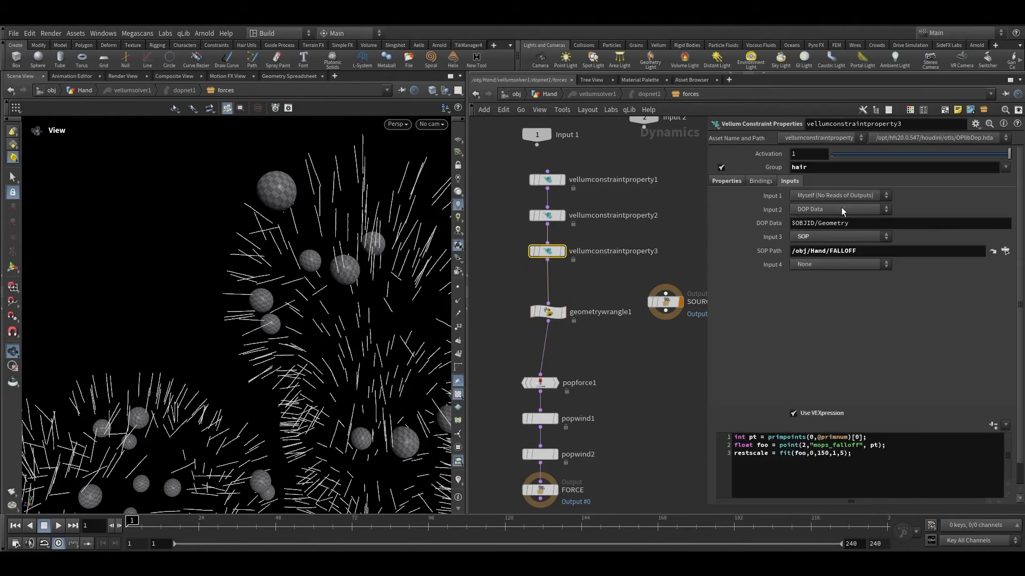
double_click(859, 249)
key("ctrl+c")
left_click(548, 311)
left_click(794, 235)
key("ctrl+v")
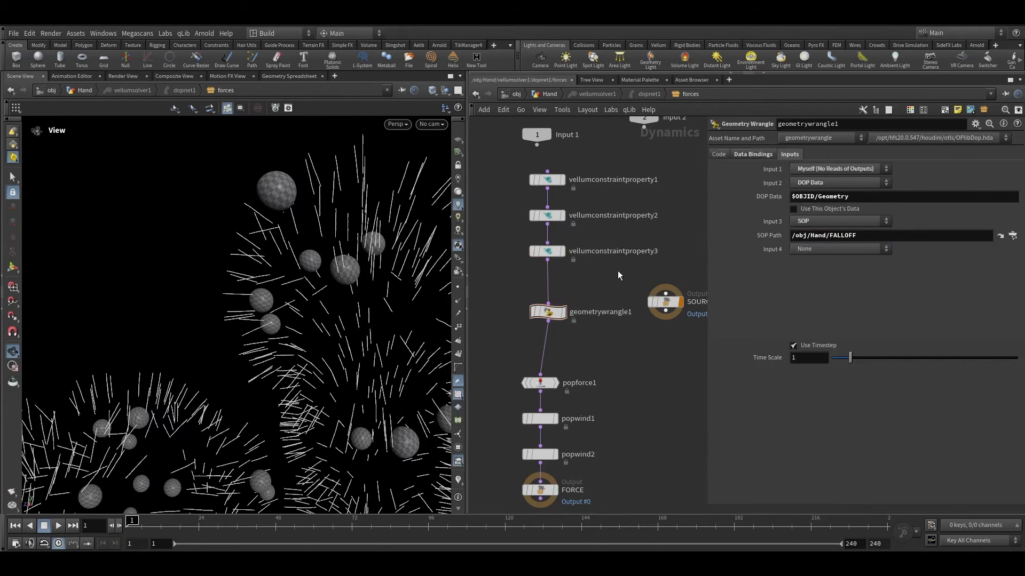
Step: Copy the VEX expression from vellumconstraintproperty3 into geometrywrangle1's code
left_click(546, 253)
left_click(854, 475)
key("ctrl+a")
key("ctrl+c")
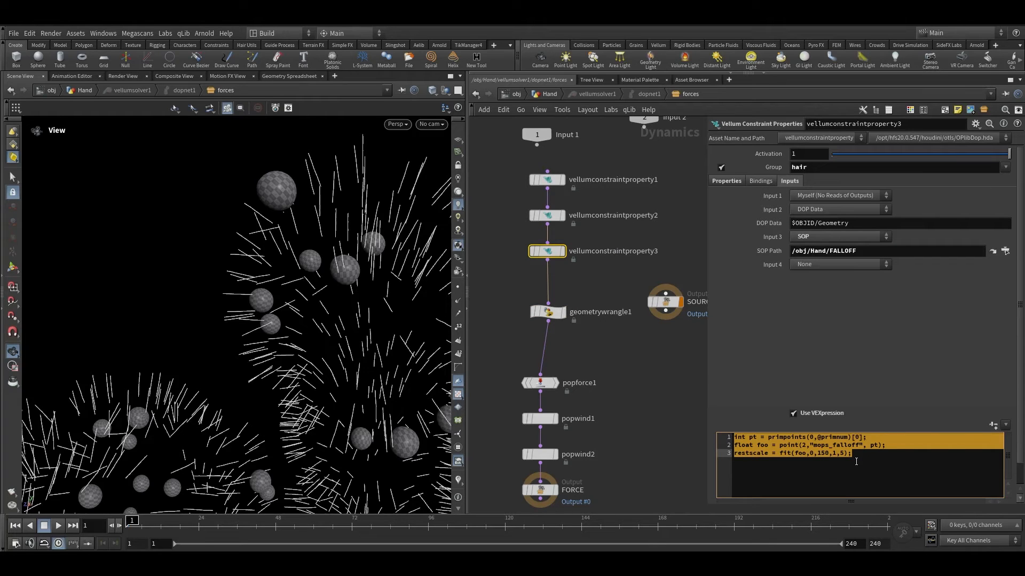
left_click(547, 312)
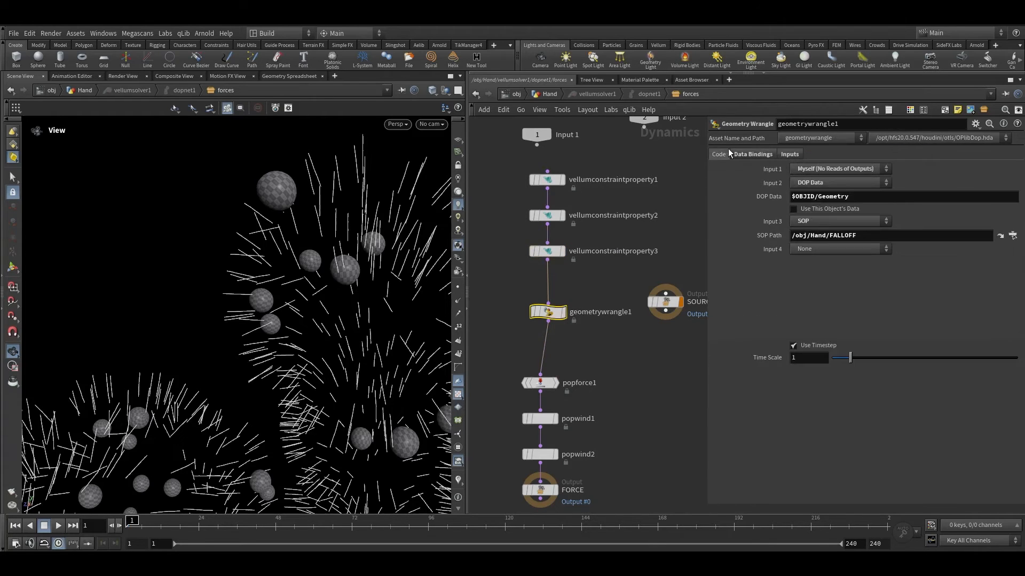
left_click(718, 154)
left_click(760, 231)
key("ctrl+v")
left_click(731, 313)
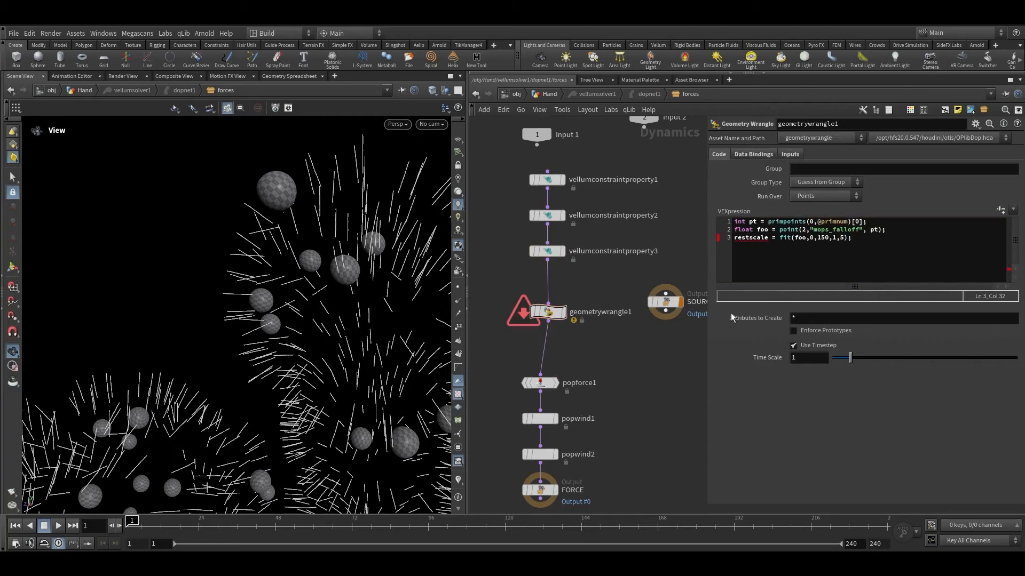
double_click(767, 238)
type("@foo")
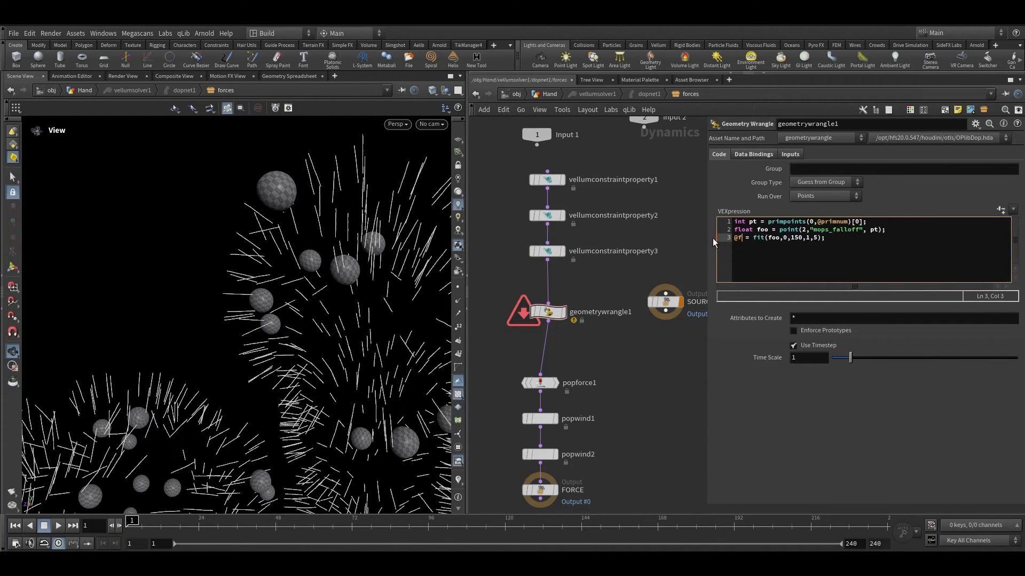
left_click(713, 238)
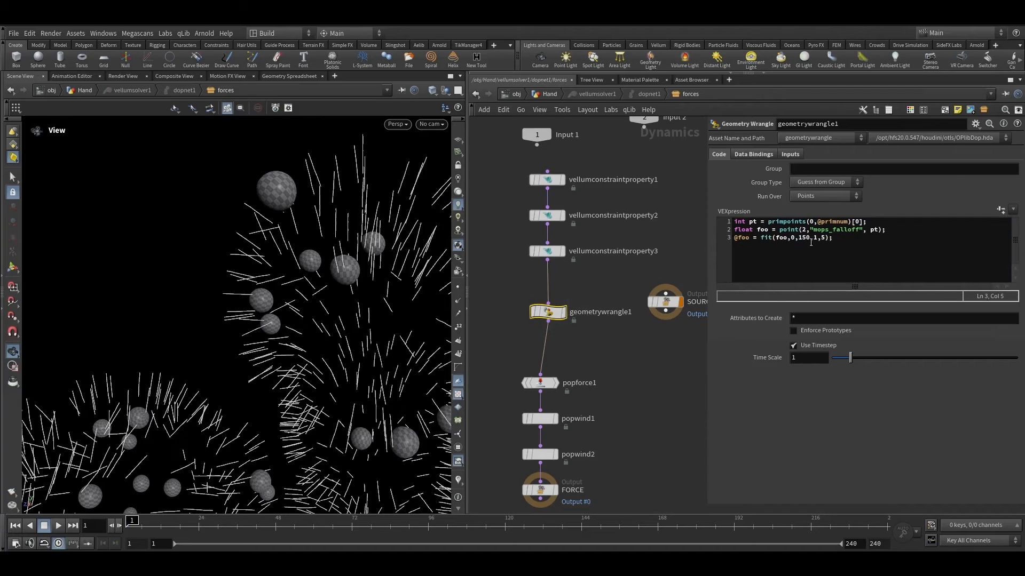
left_click(761, 238)
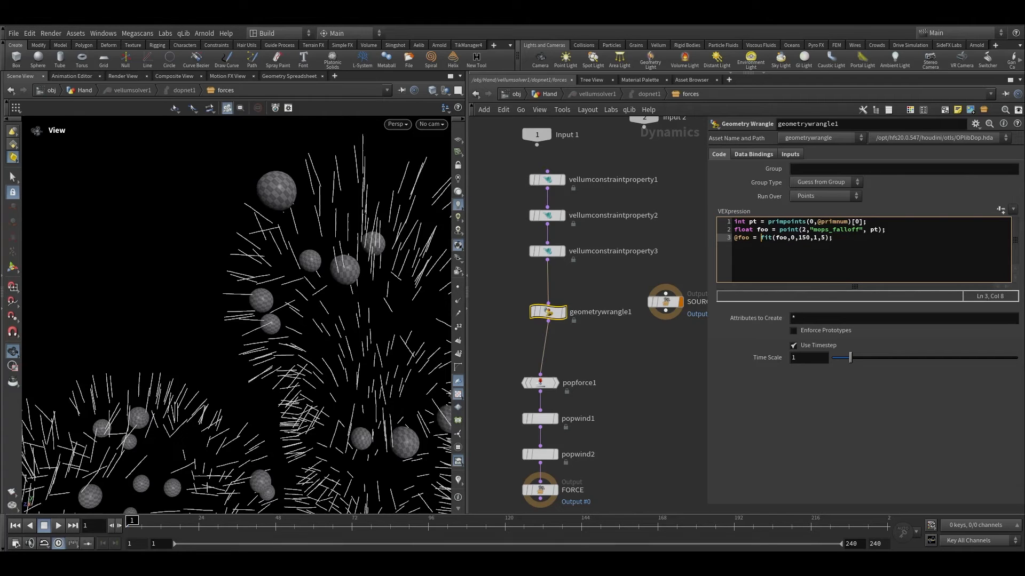
mouse_move(762, 238)
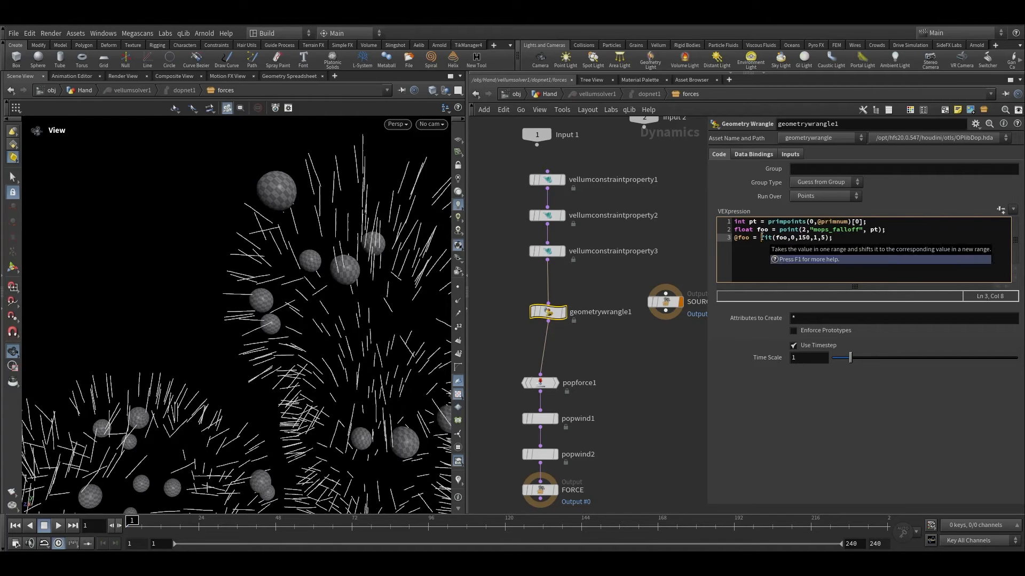
left_click_drag(761, 238, 775, 238)
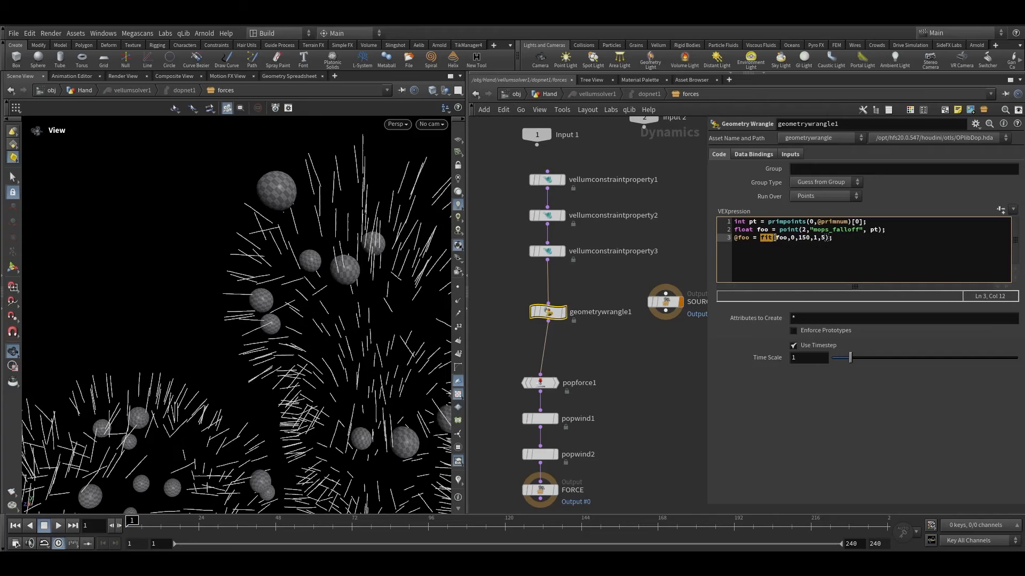
key("BackSpace")
left_click_drag(772, 238, 812, 239)
key("BackSpace")
left_click(684, 377)
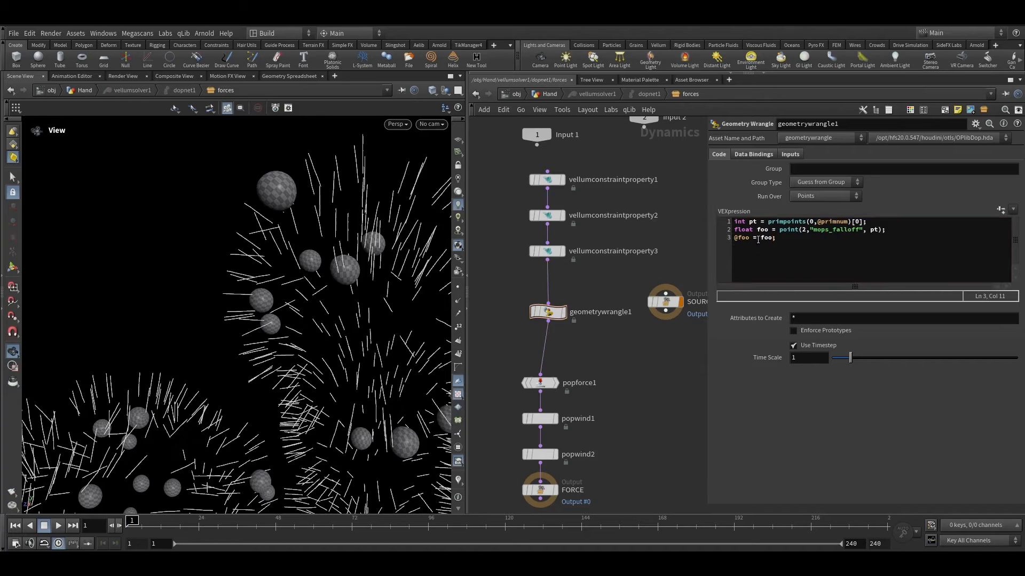
key("ctrl+a")
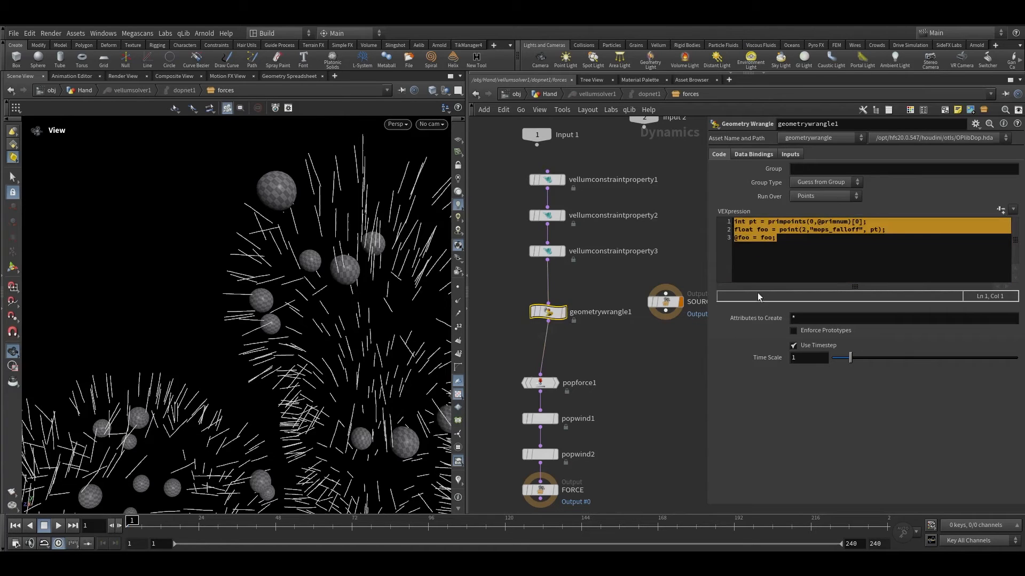
left_click(749, 255)
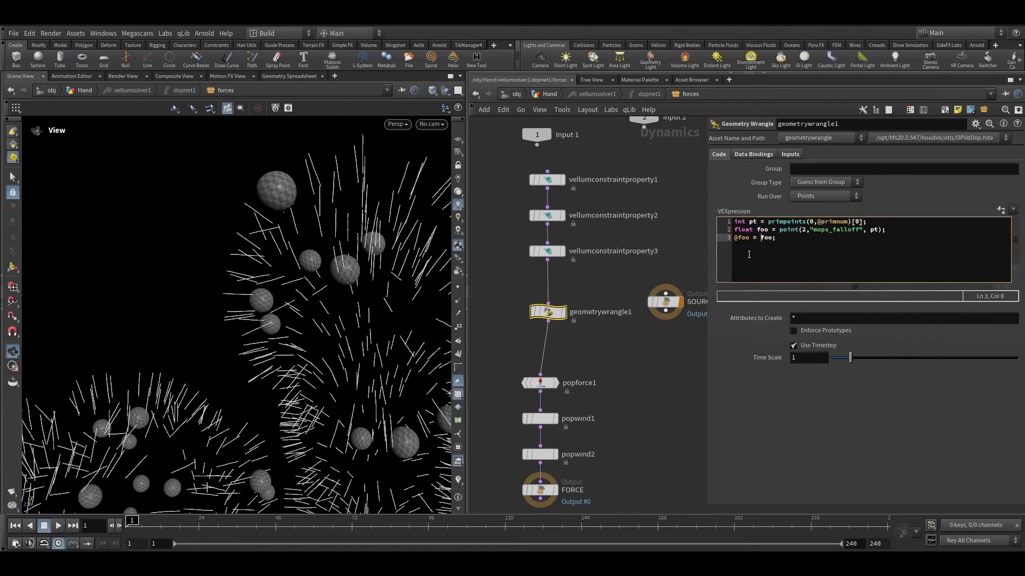
double_click(762, 229)
Step: Tidy the layout of the forces DOP network and return to the Hand geometry network
left_click_drag(512, 171, 575, 453)
key("l")
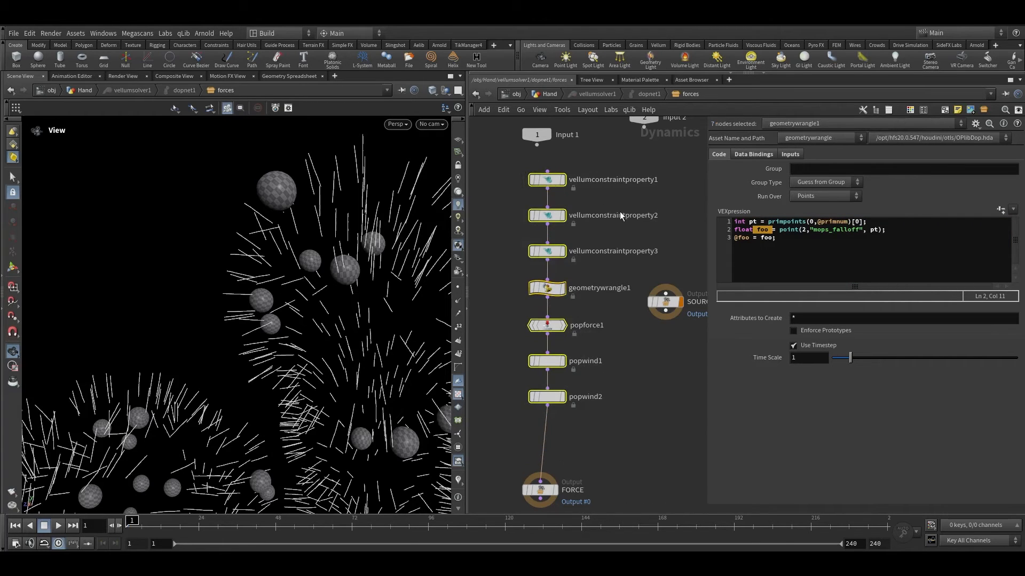
left_click(649, 196)
left_click(549, 95)
Step: Add a Vellum I/O node beneath vellumsolver1
scroll(633, 384, "up", 2)
middle_click_drag(626, 385, 599, 326)
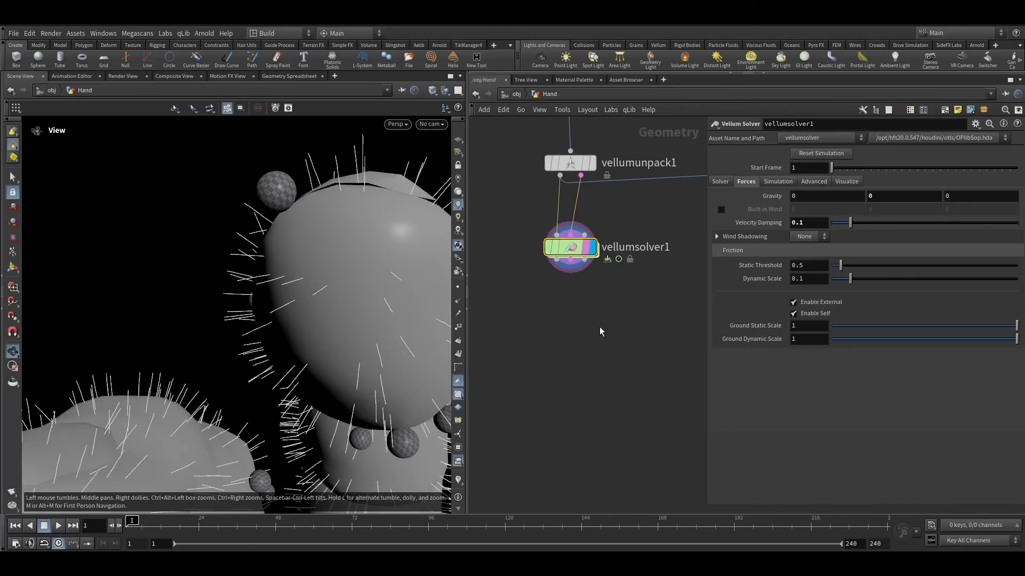
key("Tab")
type("veio")
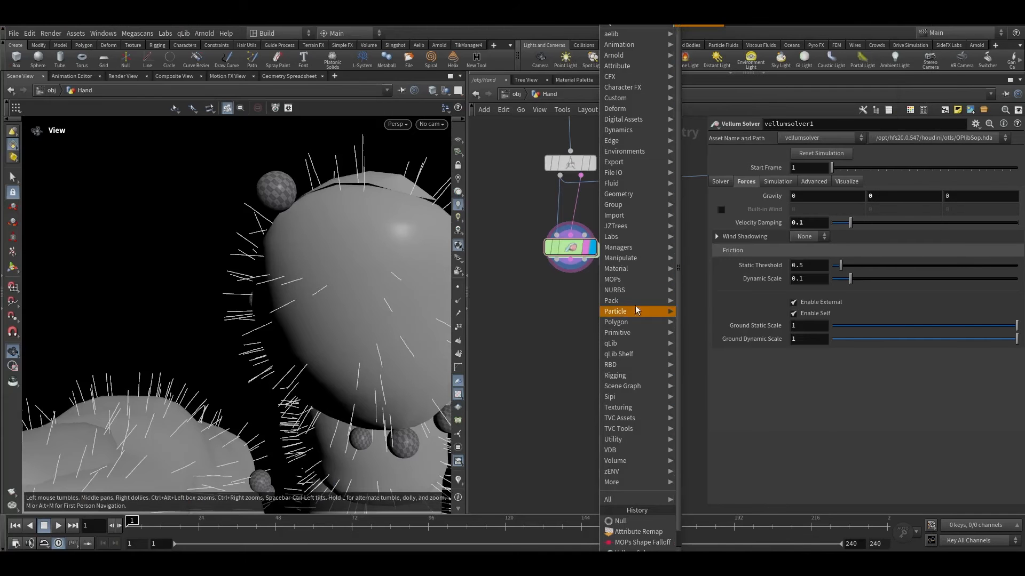
left_click(712, 25)
left_click(570, 301)
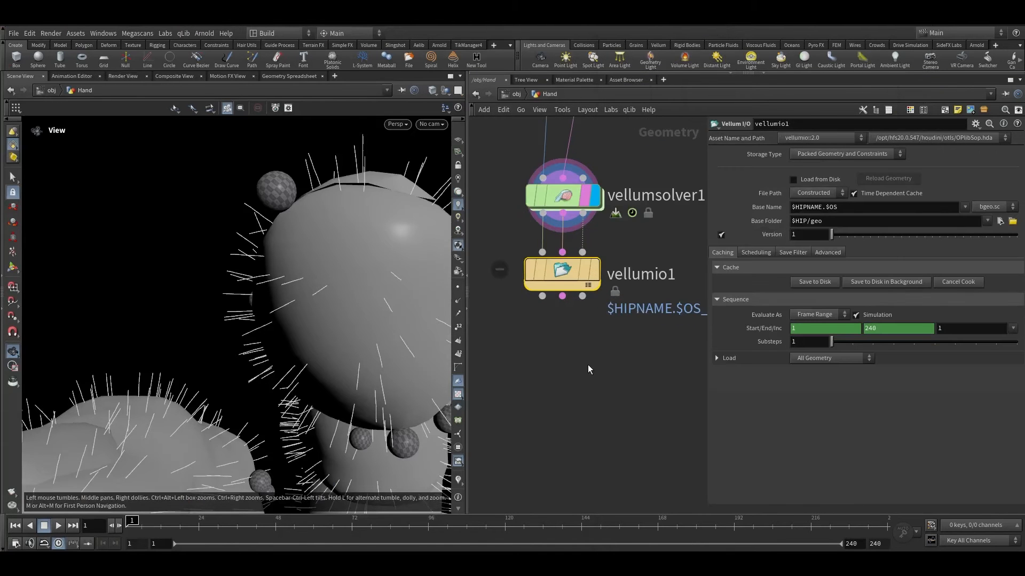
Step: Pan through the Hand network to trace the wires feeding the Vellum solver
scroll(588, 364, "up", 2)
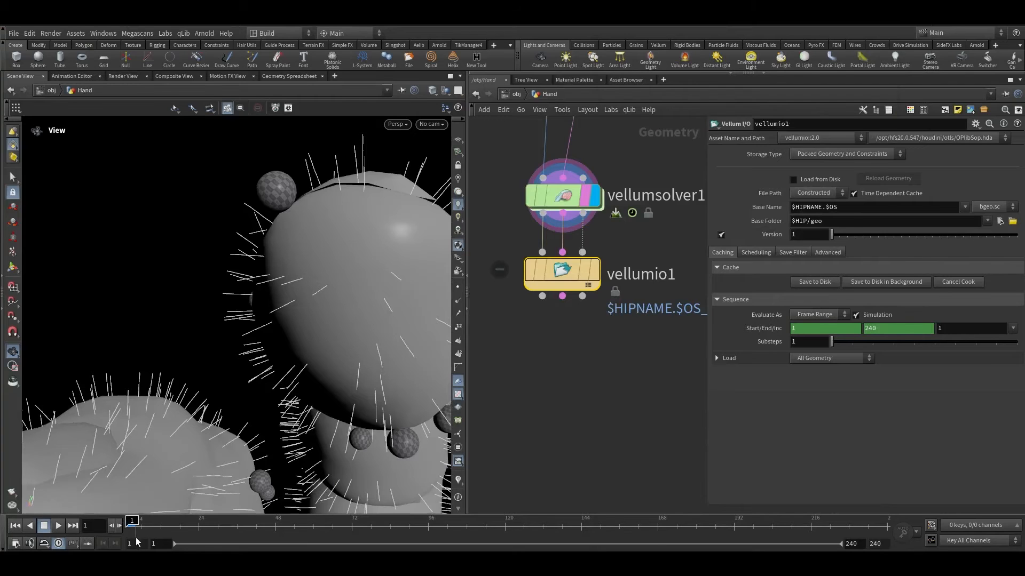
scroll(596, 434, "down", 3)
scroll(596, 430, "down", 3)
scroll(593, 234, "up", 3)
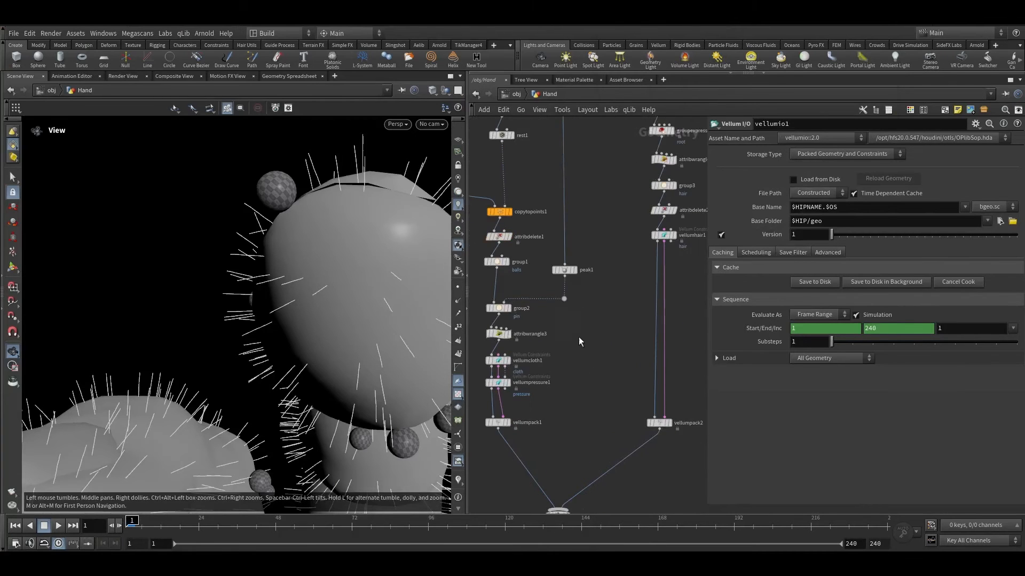
scroll(592, 292, "down", 1)
middle_click_drag(593, 292, 596, 532)
scroll(581, 229, "up", 2)
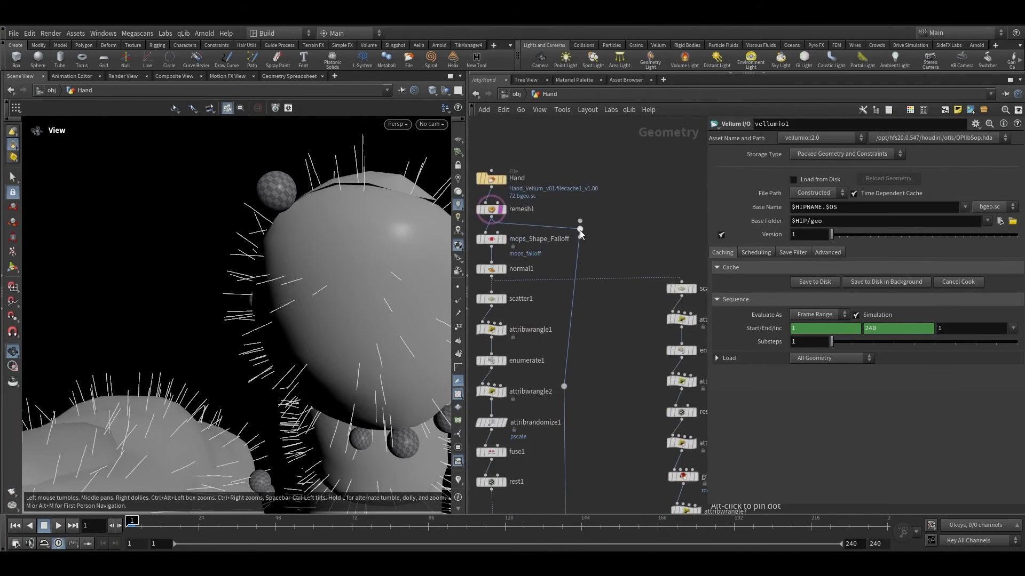
left_click(580, 235)
middle_click_drag(604, 472, 631, 130)
middle_click_drag(632, 475, 661, 203)
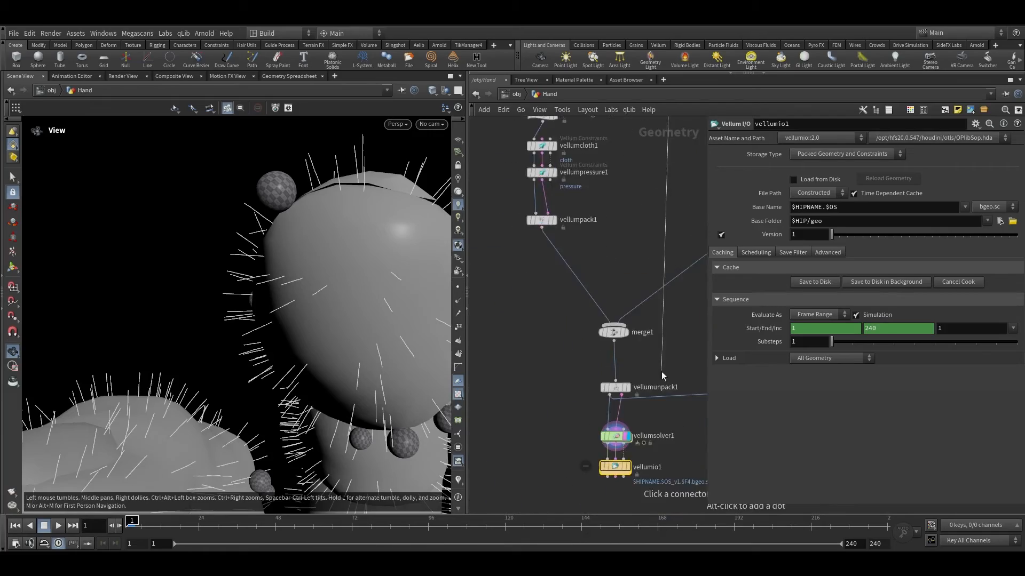
middle_click_drag(635, 451, 646, 314)
scroll(643, 309, "up", 2)
Step: Raise vellumsolver1's Constraint Iterations to 200 on the Solver settings
left_click(633, 279)
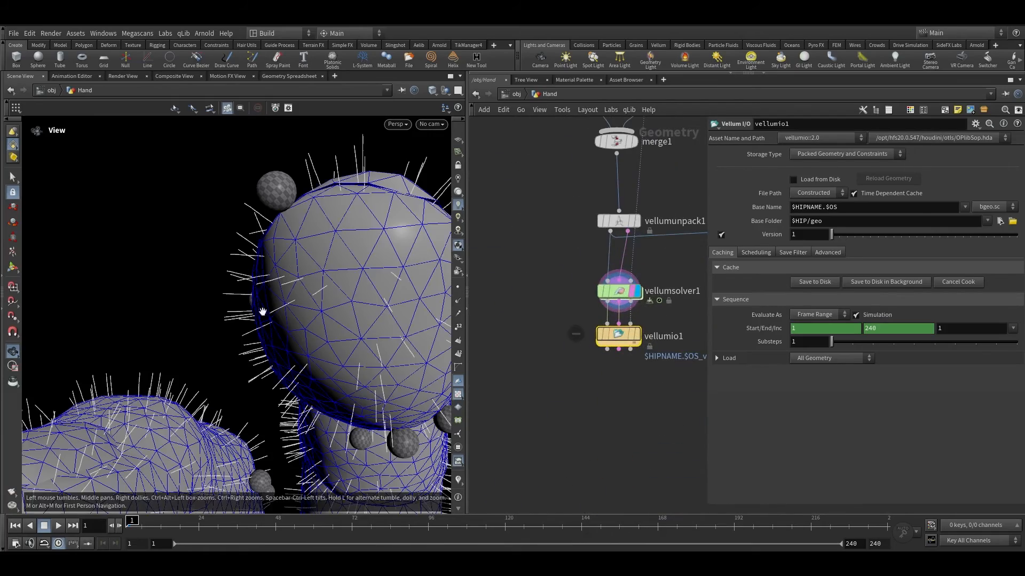
scroll(263, 311, "down", 5)
left_click_drag(263, 311, 432, 329)
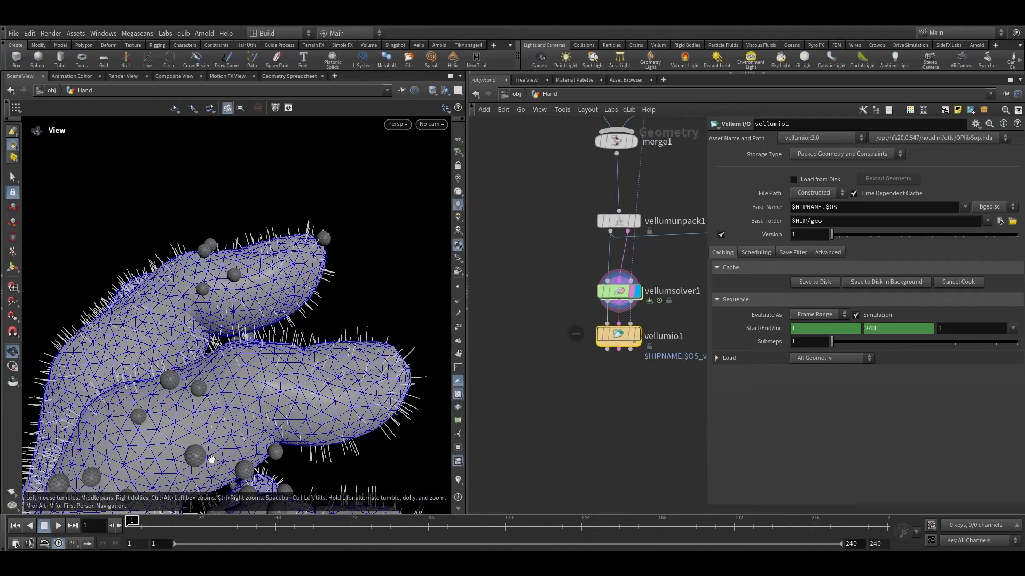
middle_click_drag(537, 304, 522, 304)
left_click(606, 291)
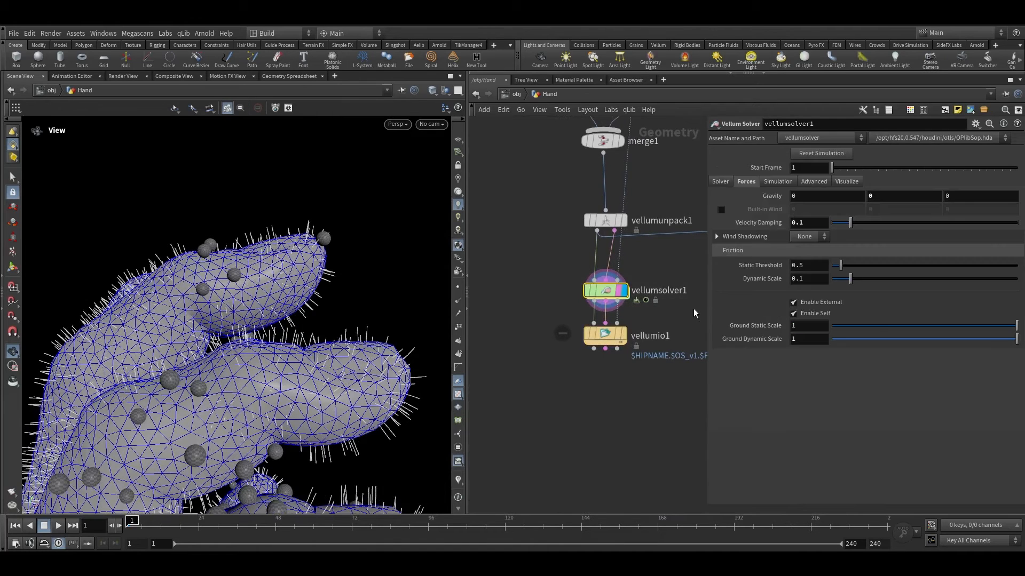
left_click(720, 182)
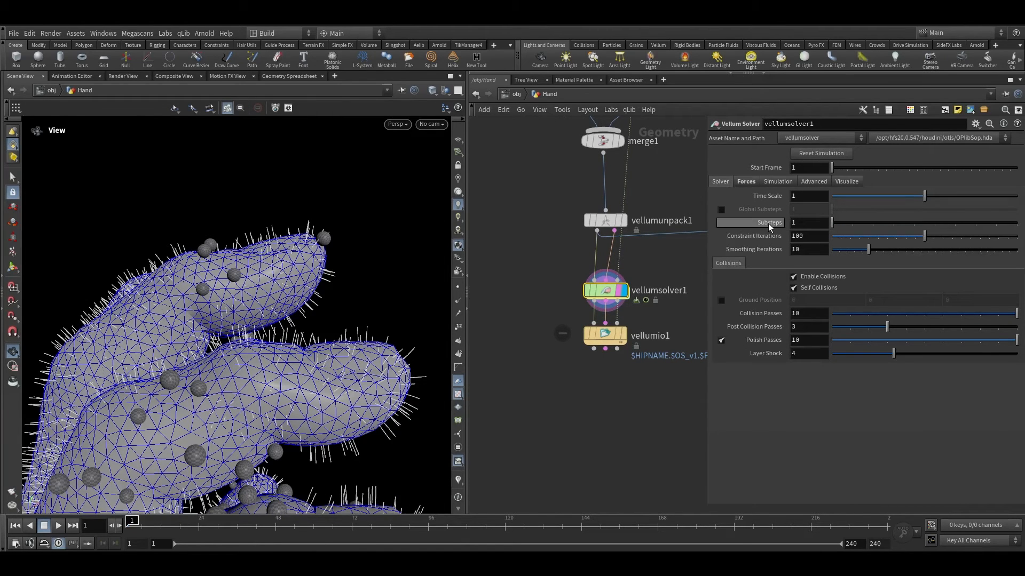
left_click_drag(924, 236, 1023, 238)
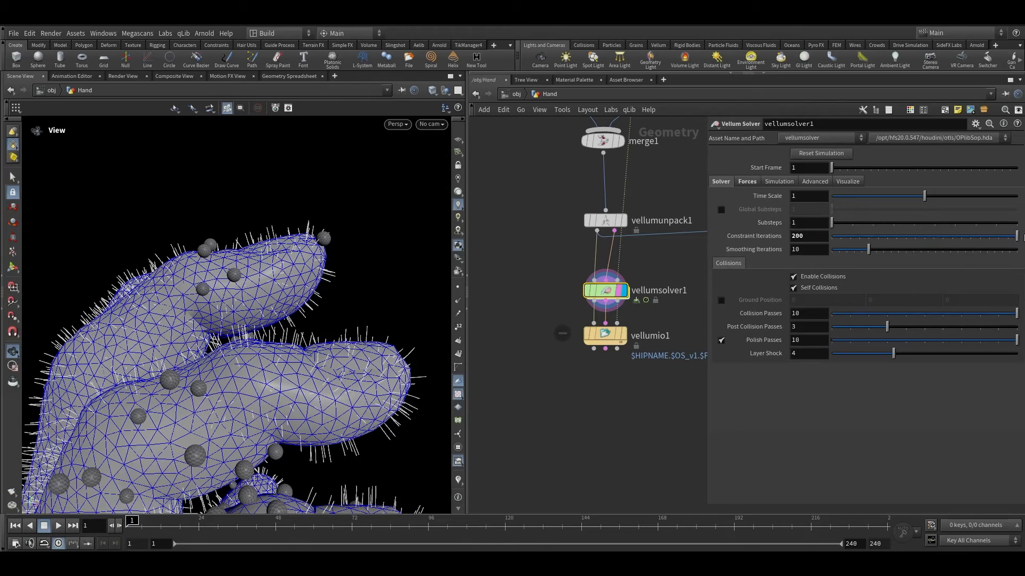
Step: Display the Vellum I/O node and rename it ball
middle_click_drag(635, 376, 620, 376)
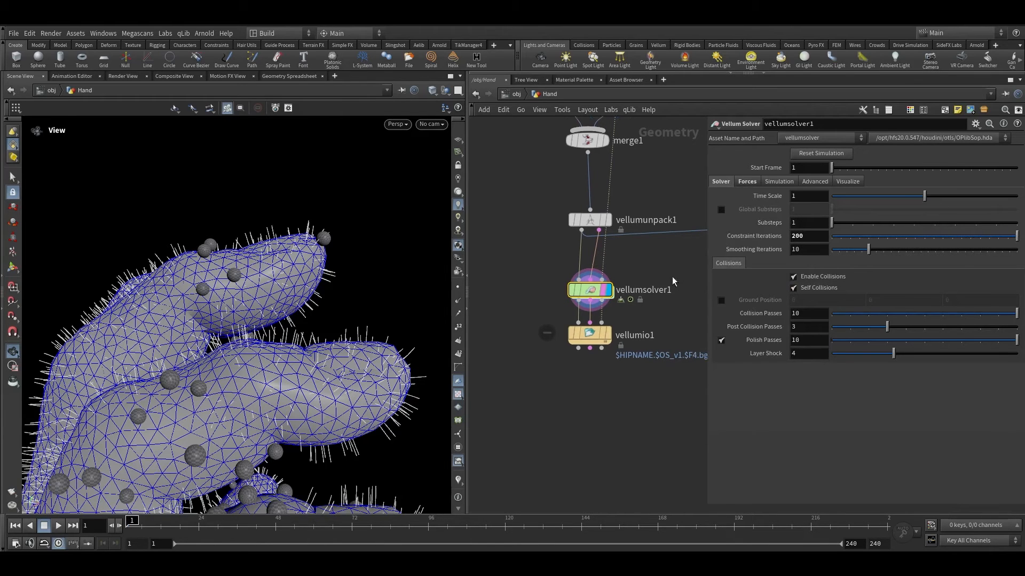
left_click(592, 335)
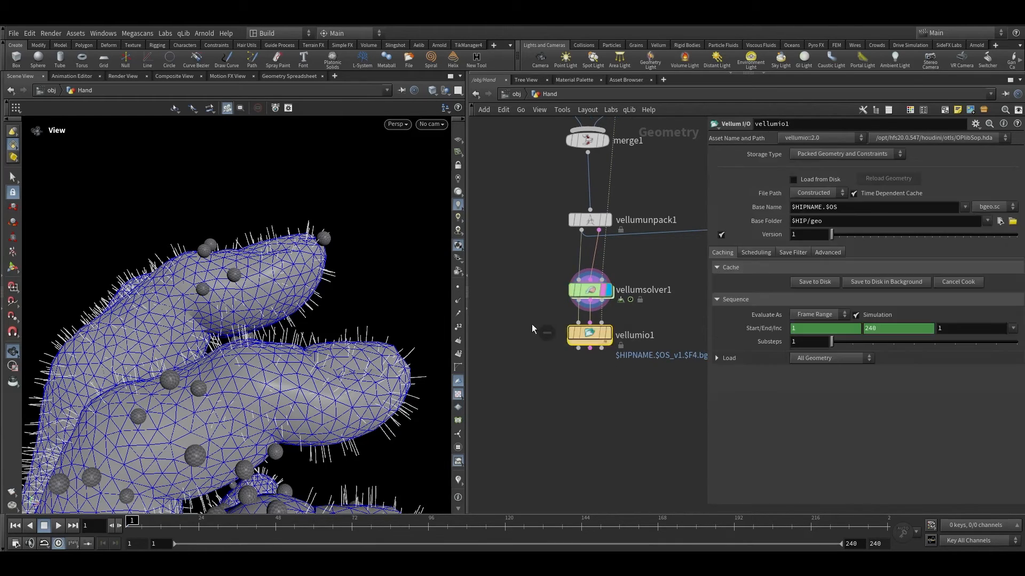
scroll(614, 338, "up", 2)
left_click(624, 336)
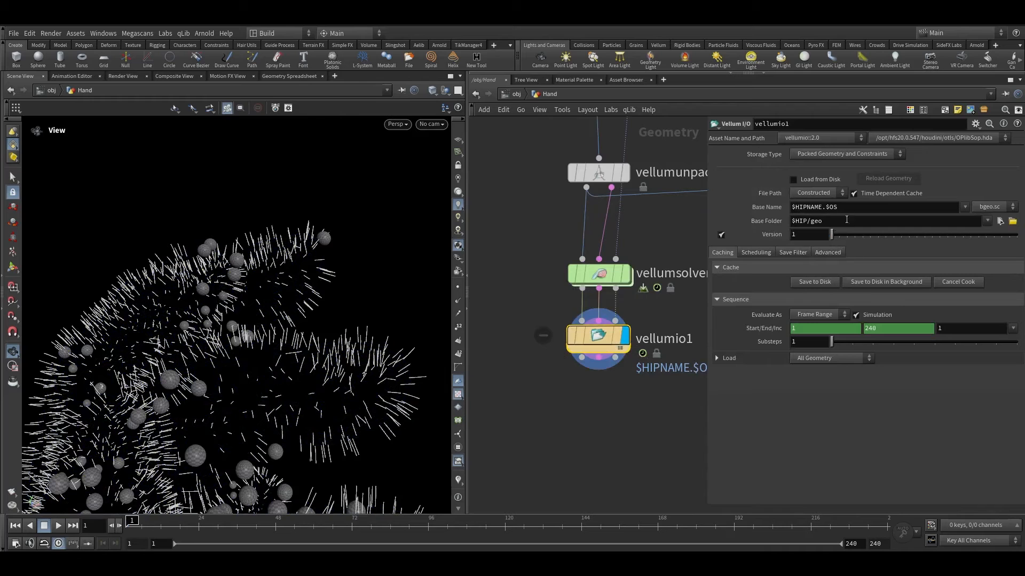
double_click(670, 336)
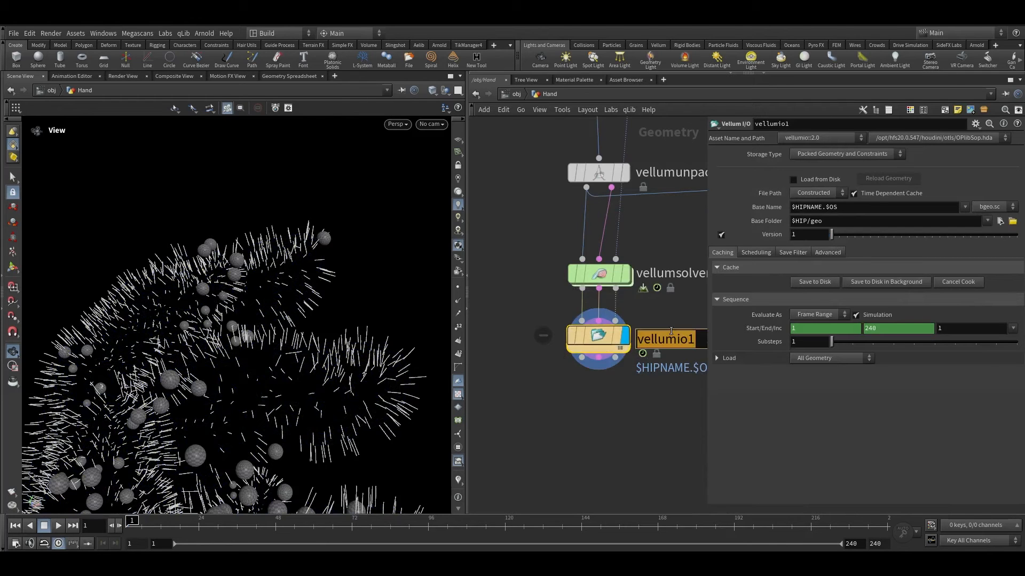
type("ball")
key("Return")
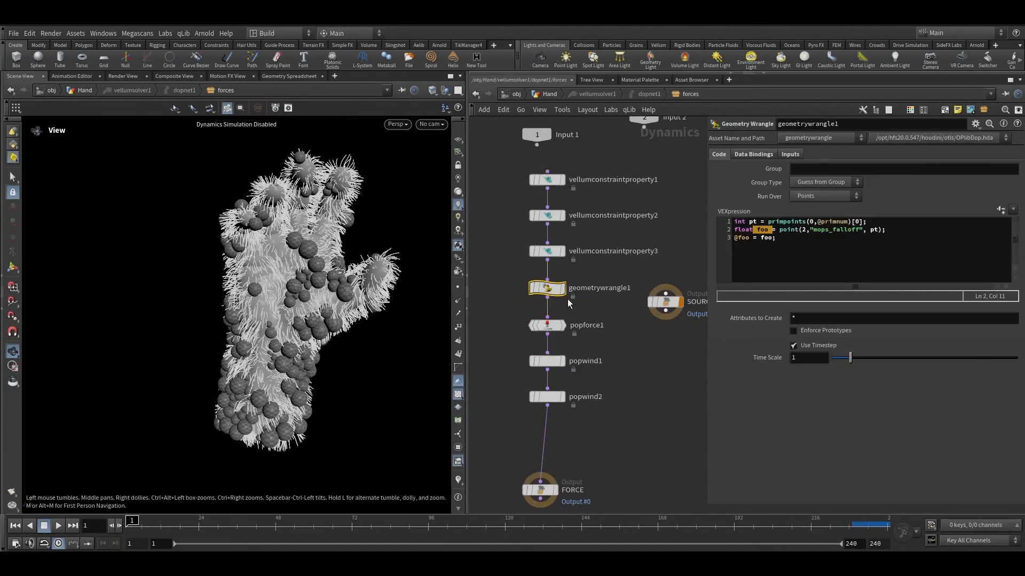
Step: Set geometrywrangle1's Run Over to Primitives
middle_click_drag(579, 336, 598, 386)
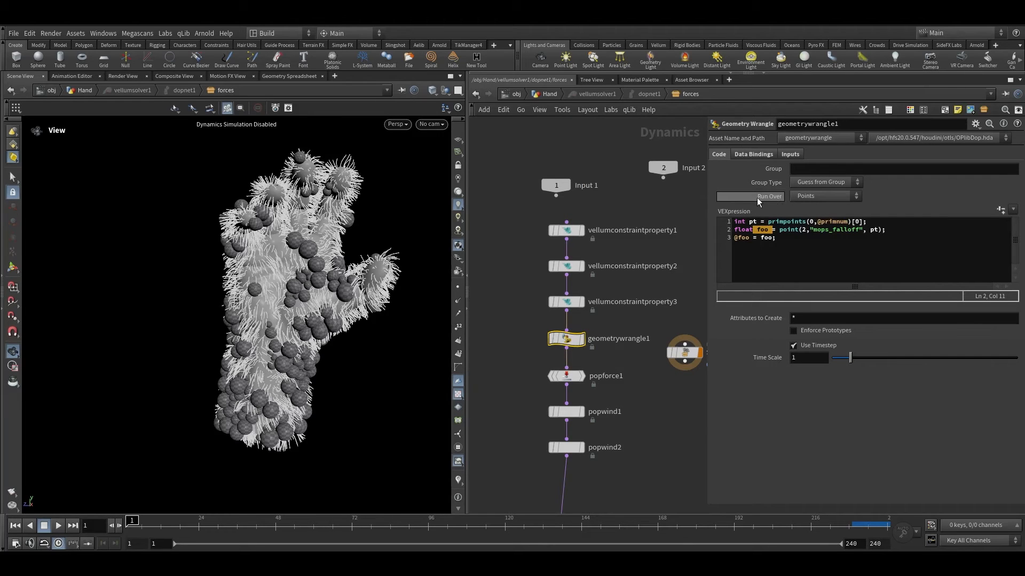
left_click(797, 196)
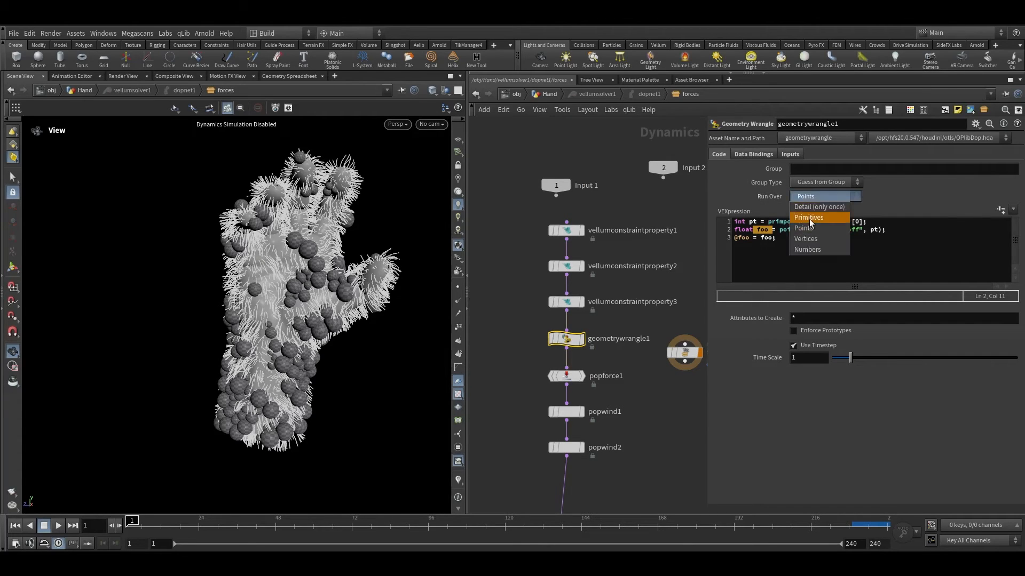
left_click(809, 218)
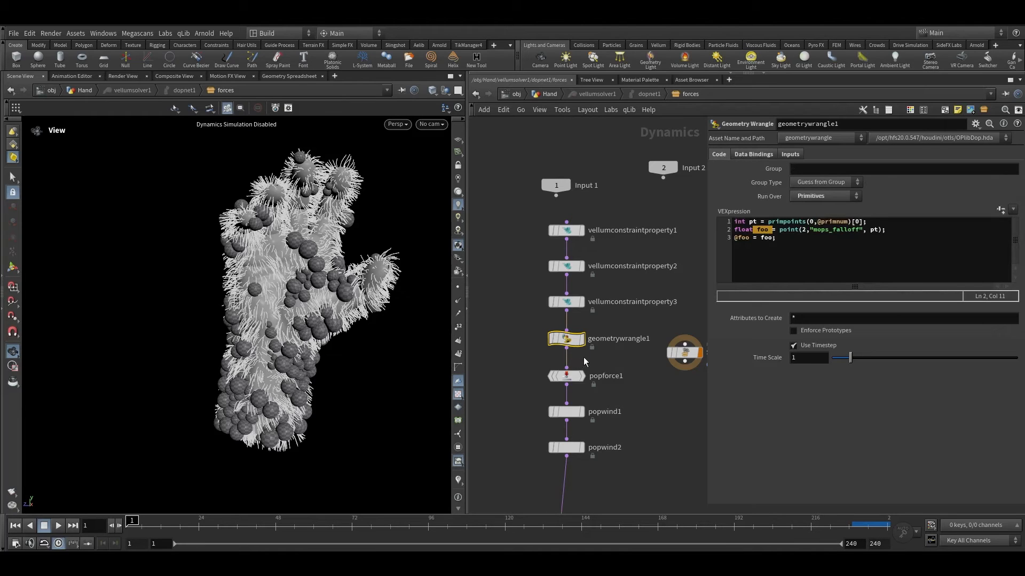
left_click_drag(589, 356, 526, 334)
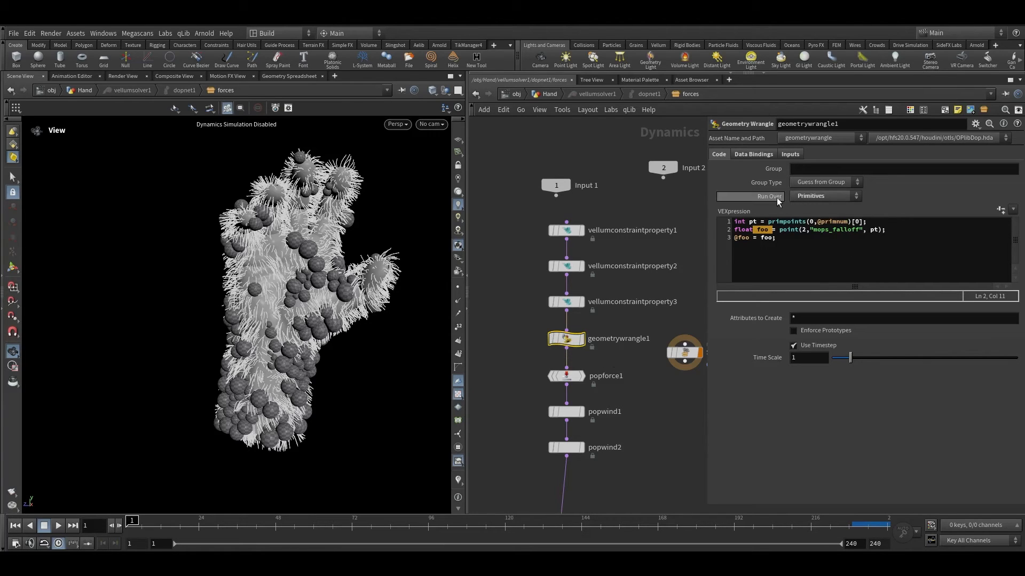
Step: Set the ball cache's version to 2 and save it to disk
left_click(549, 95)
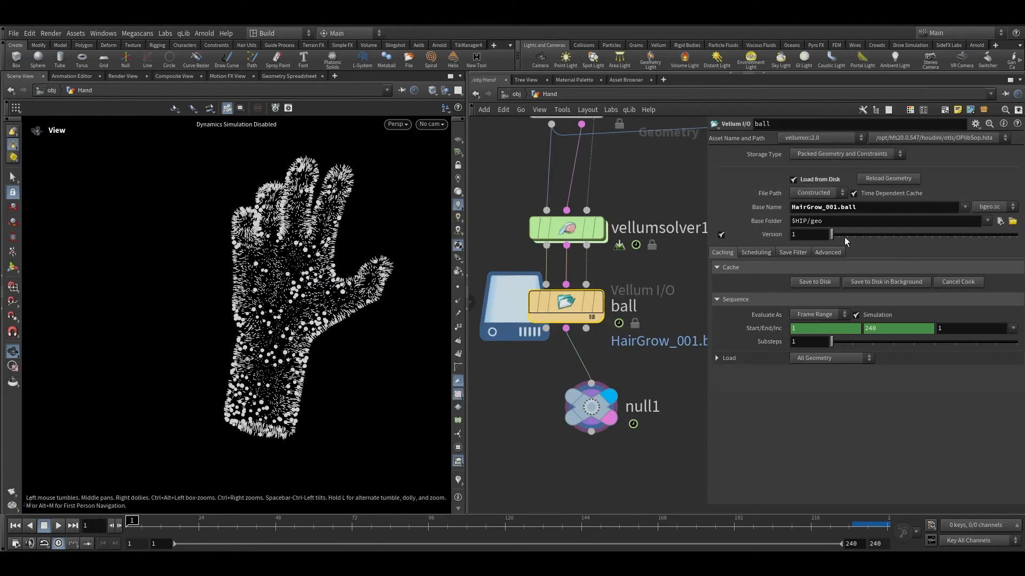
left_click(837, 237)
left_click(813, 283)
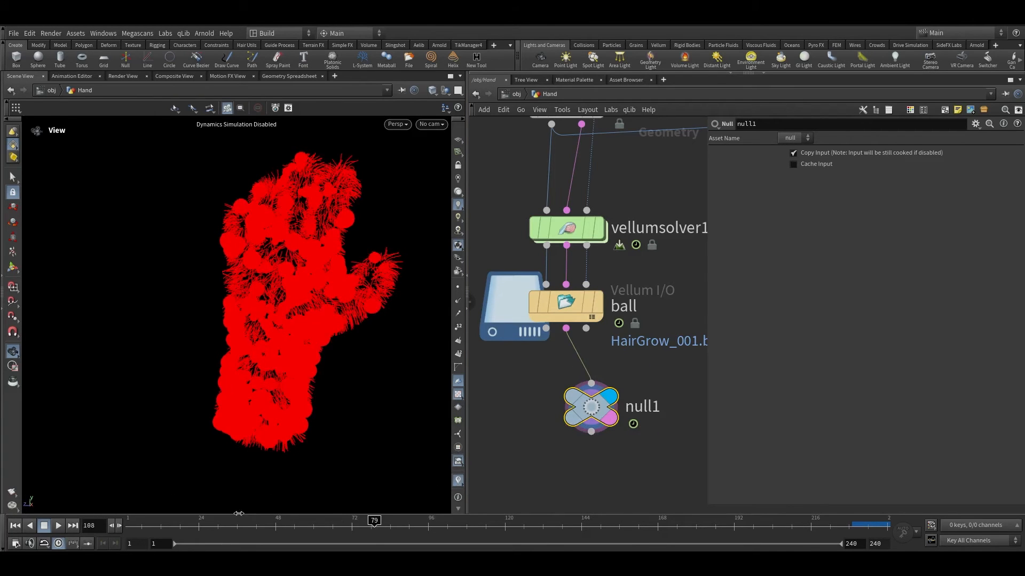
Step: Scrub the timeline and orbit the viewport to review the cached simulation
left_click(198, 520)
left_click_drag(196, 515, 279, 511)
scroll(295, 222, "up", 2)
left_click_drag(295, 221, 264, 219)
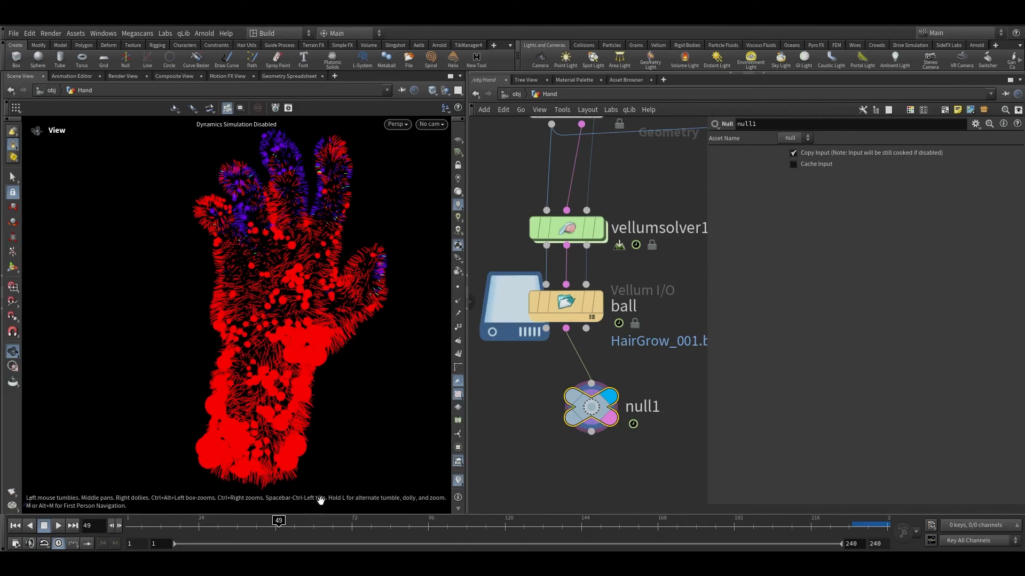
left_click_drag(303, 527, 323, 519)
scroll(528, 442, "down", 1)
Step: Delete the null node below the ball cache
middle_click_drag(527, 442, 566, 366)
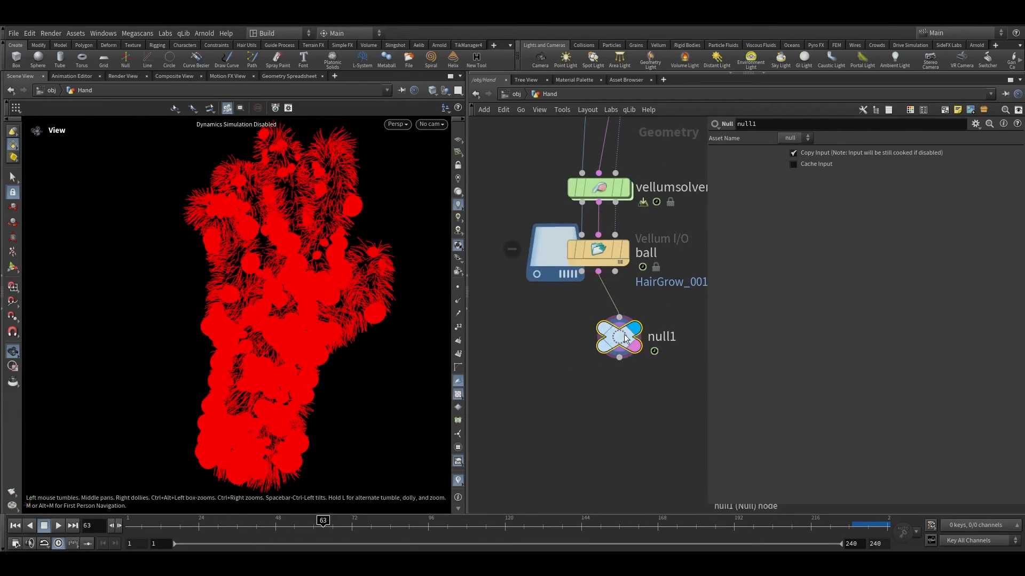
middle_click_drag(623, 339, 750, 300)
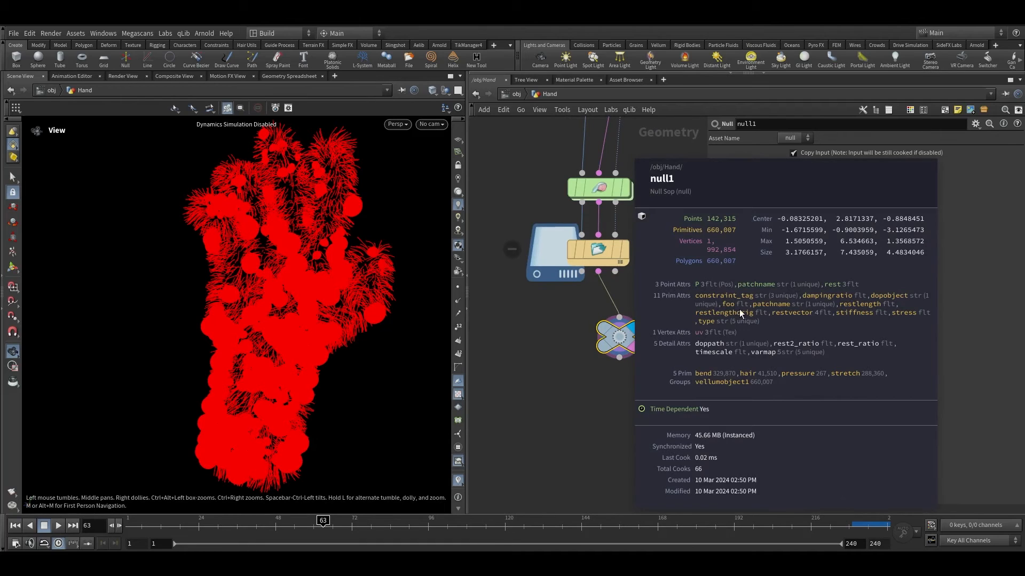
key("Delete")
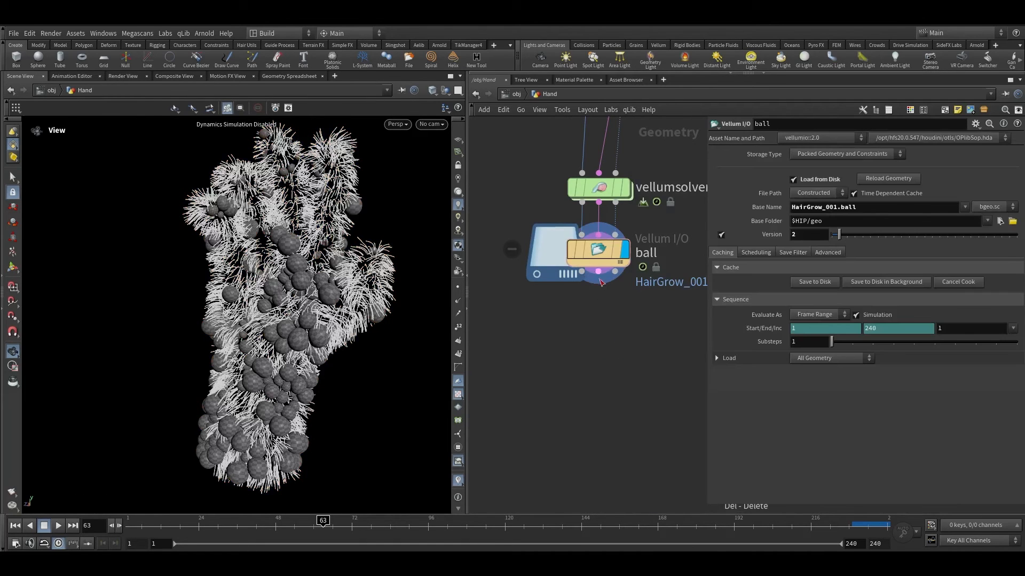
Step: Add an Attribute Promote node below the ball cache
left_click_drag(600, 280, 637, 349)
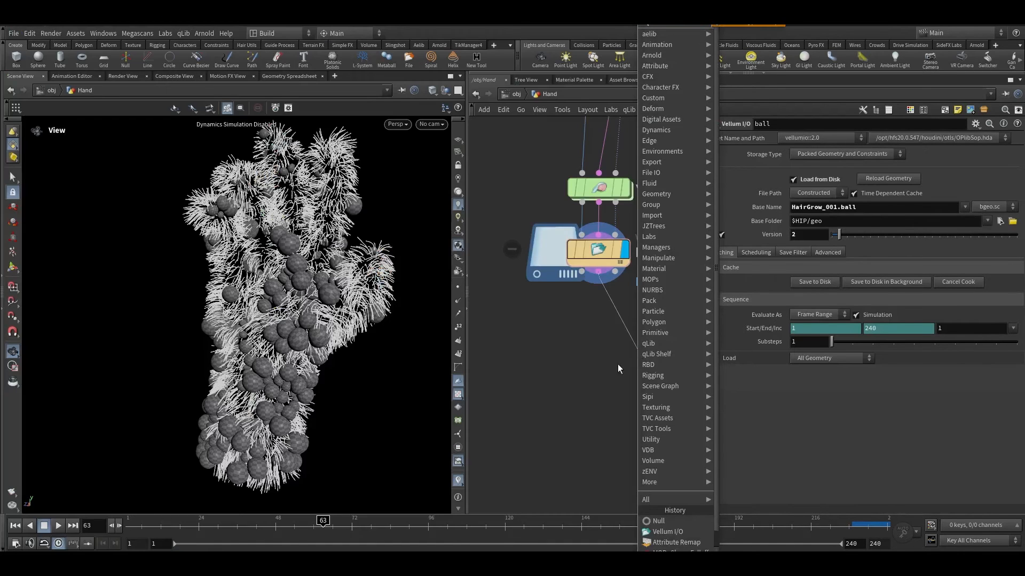
left_click(617, 364)
key("Tab")
type("atp")
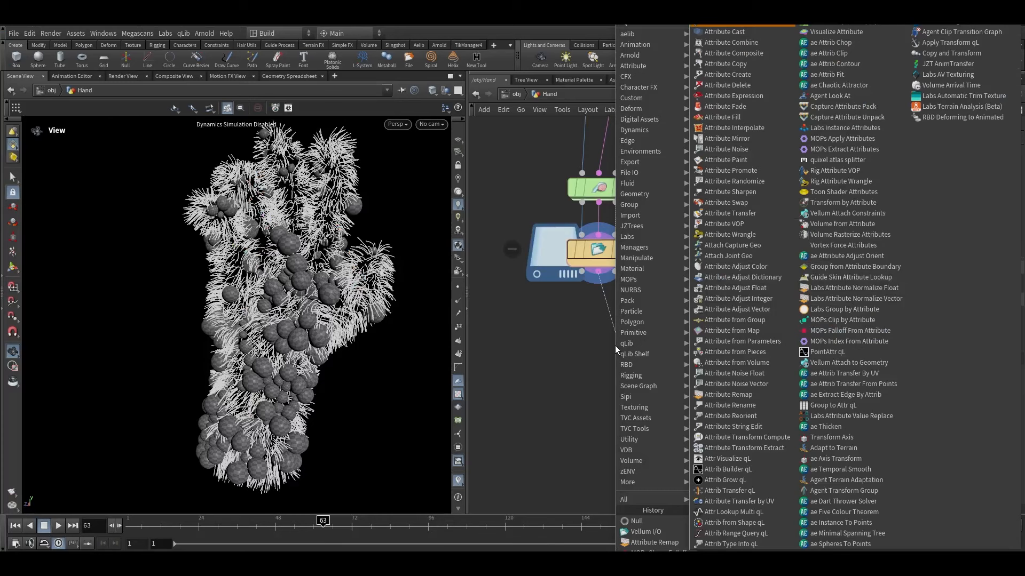
key("Return")
left_click(614, 340)
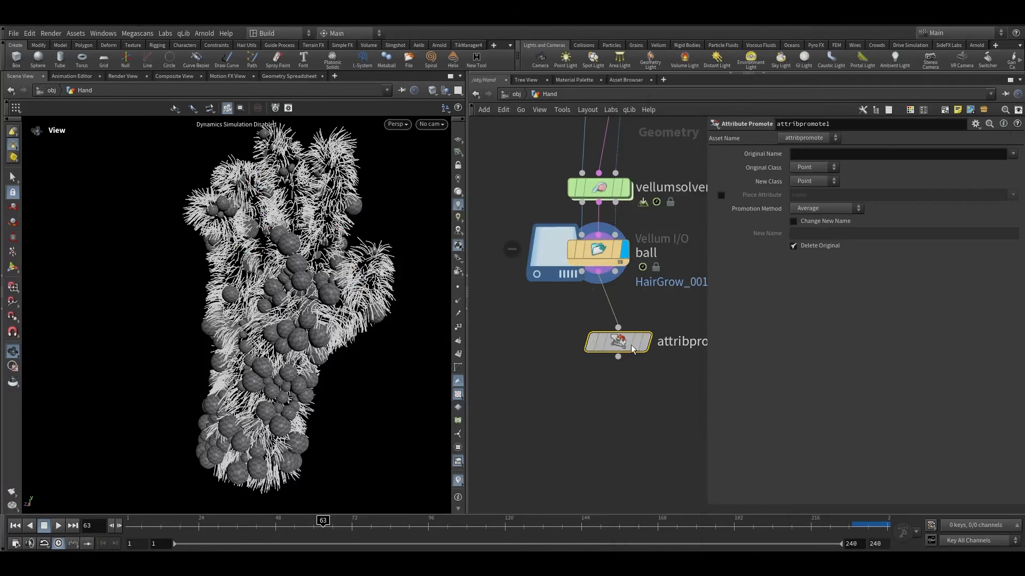
Step: Set the promote's Original Class to Primitive and its Original Name to foo
left_click(811, 168)
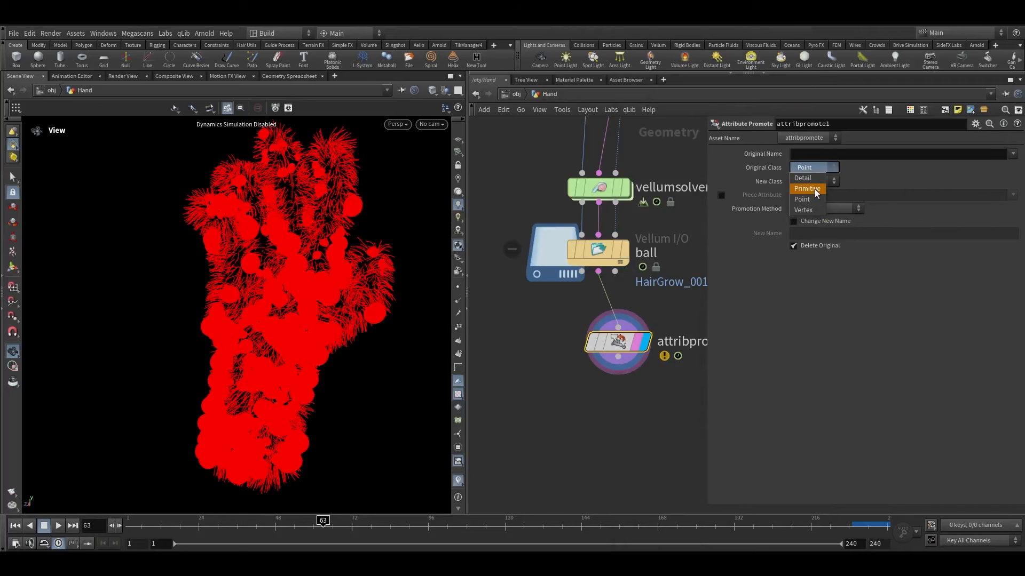
left_click(1012, 153)
left_click(988, 196)
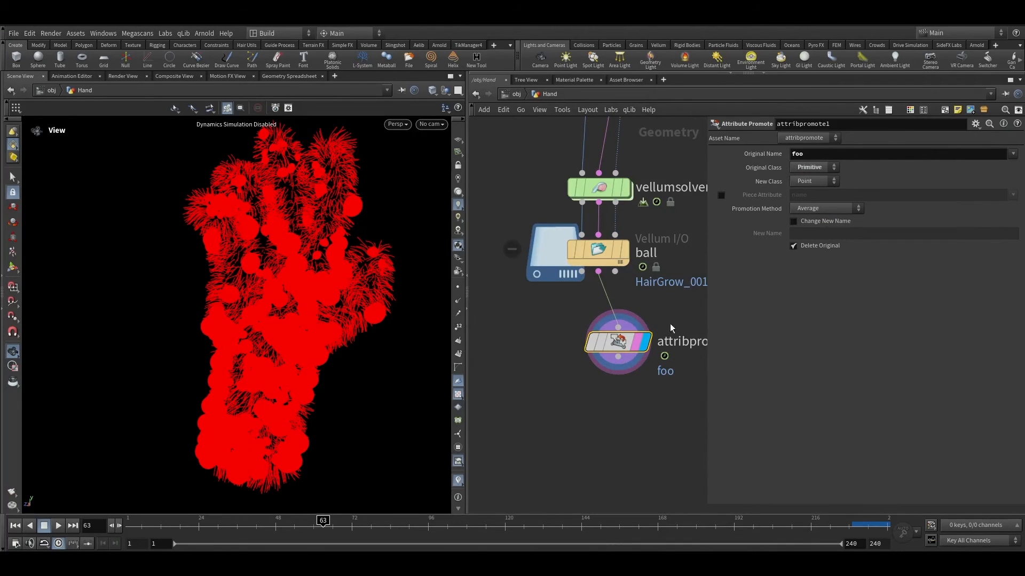
Step: Add an Attribute Transfer fed by the ball cache, with the Attribute Promote as its second input
key("Tab")
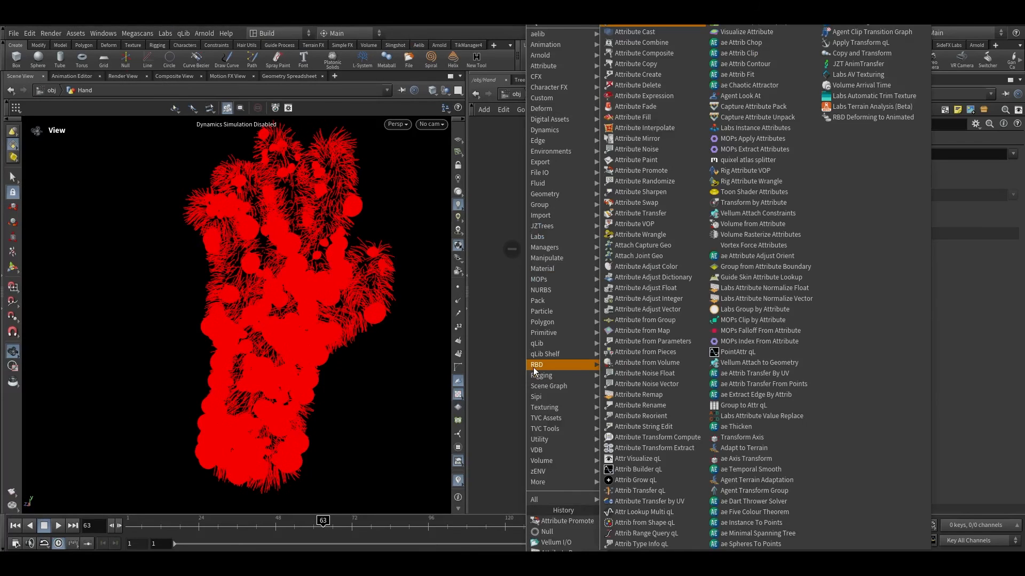
type("at tr")
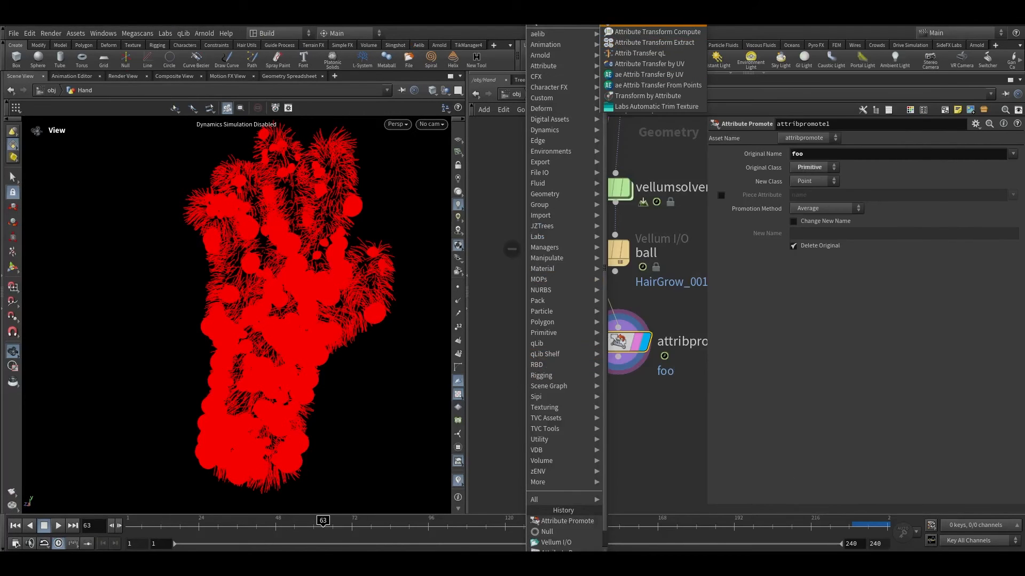
left_click(630, 22)
left_click(546, 441)
left_click_drag(581, 271, 524, 382)
left_click(533, 425)
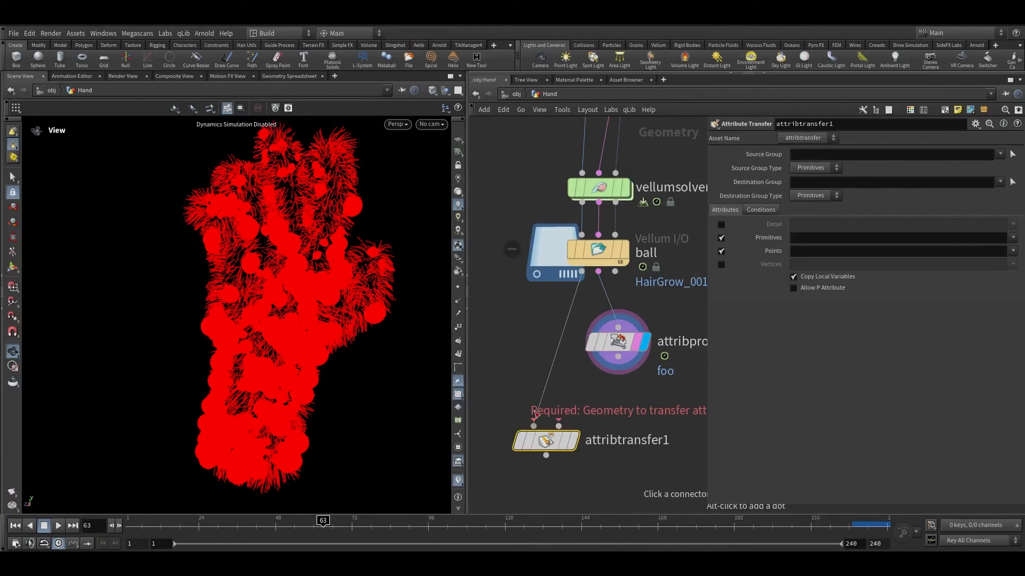
left_click_drag(558, 426, 618, 356)
left_click(569, 441)
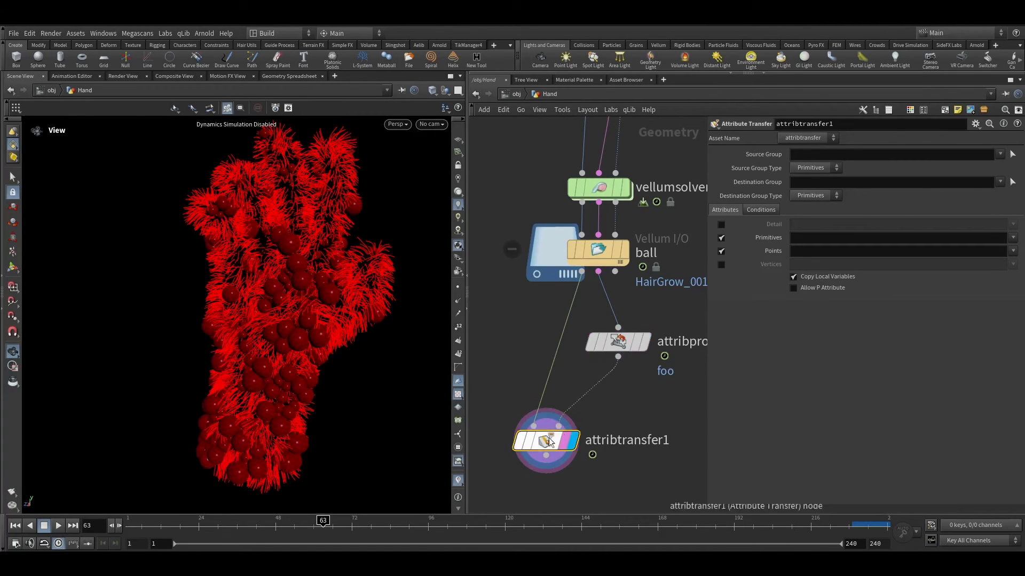
Step: Restrict the transfer to the point attribute foo, disabling primitive attributes
left_click(720, 238)
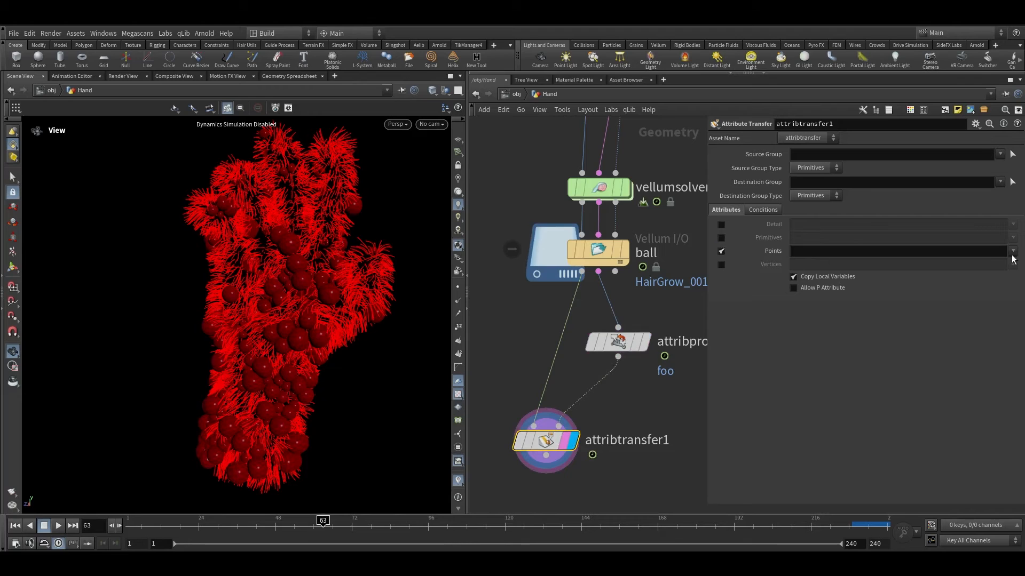
left_click(1013, 251)
left_click(999, 272)
Step: Scrub the timeline and inspect the transferred foo attribute on the hand in the viewport
middle_click_drag(594, 454, 614, 386)
left_click_drag(284, 523, 243, 522)
scroll(288, 327, "up", 6)
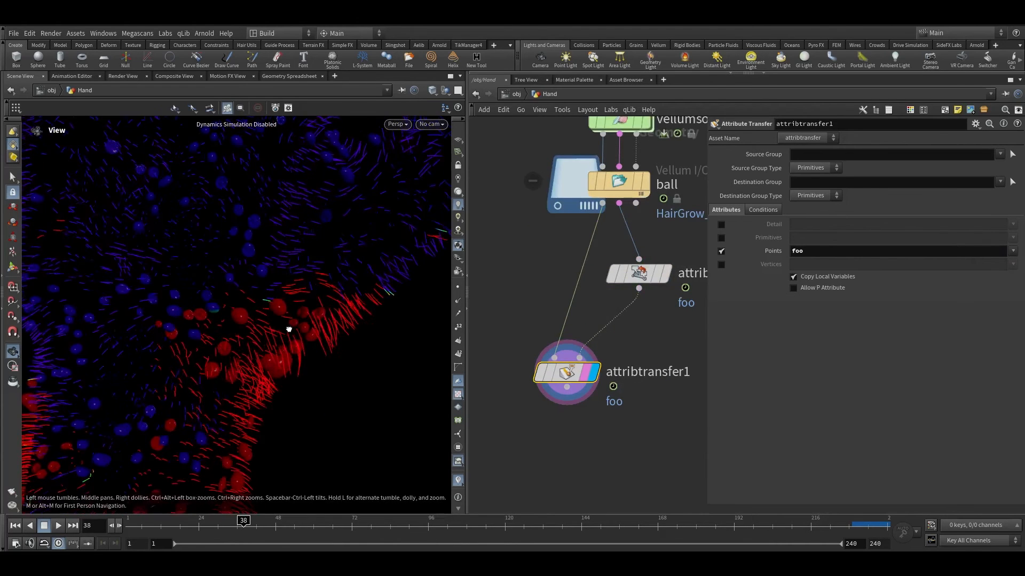
scroll(579, 419, "down", 3)
scroll(565, 456, "up", 3)
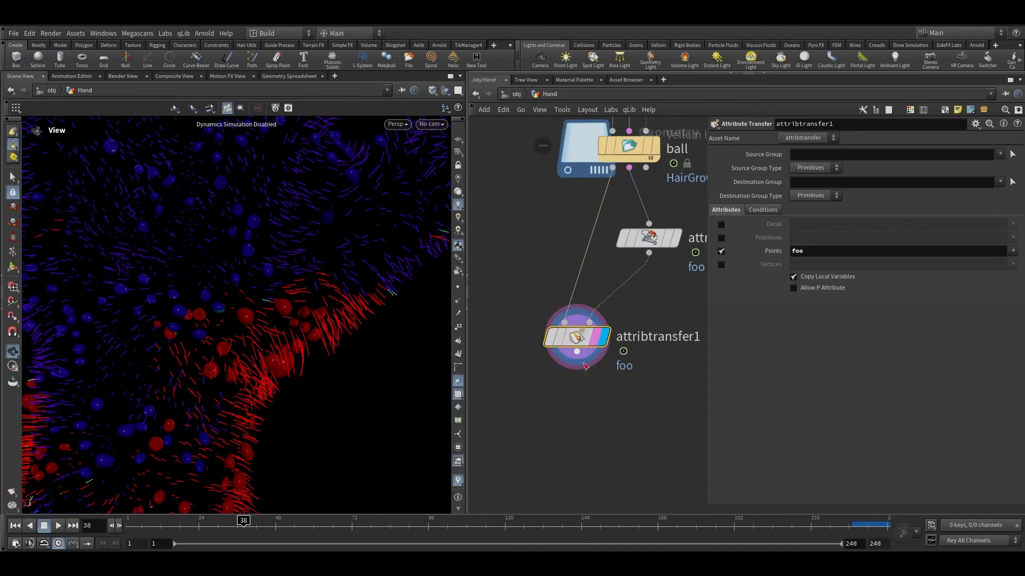
left_click_drag(576, 339, 614, 324)
key("super")
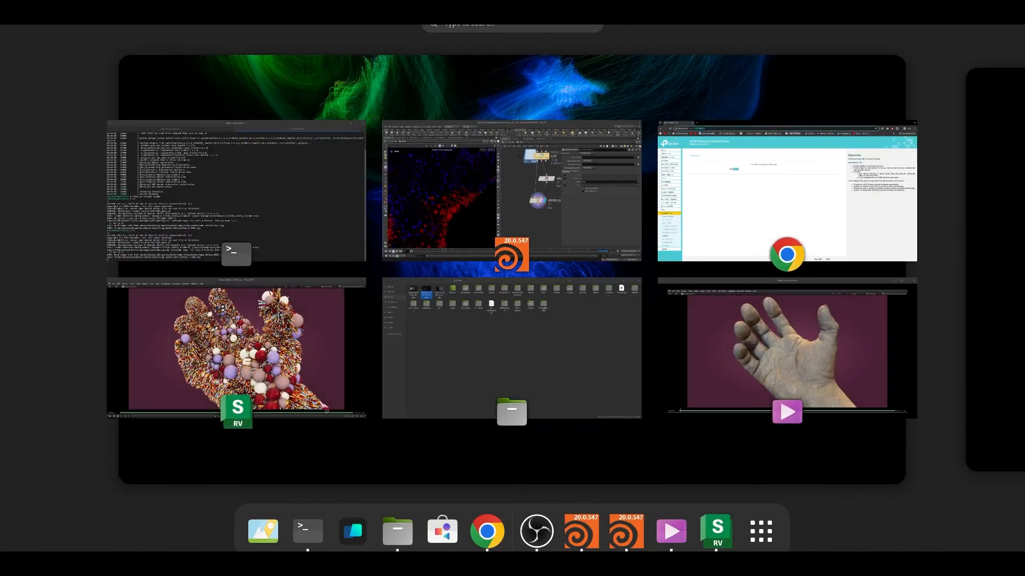
key("super")
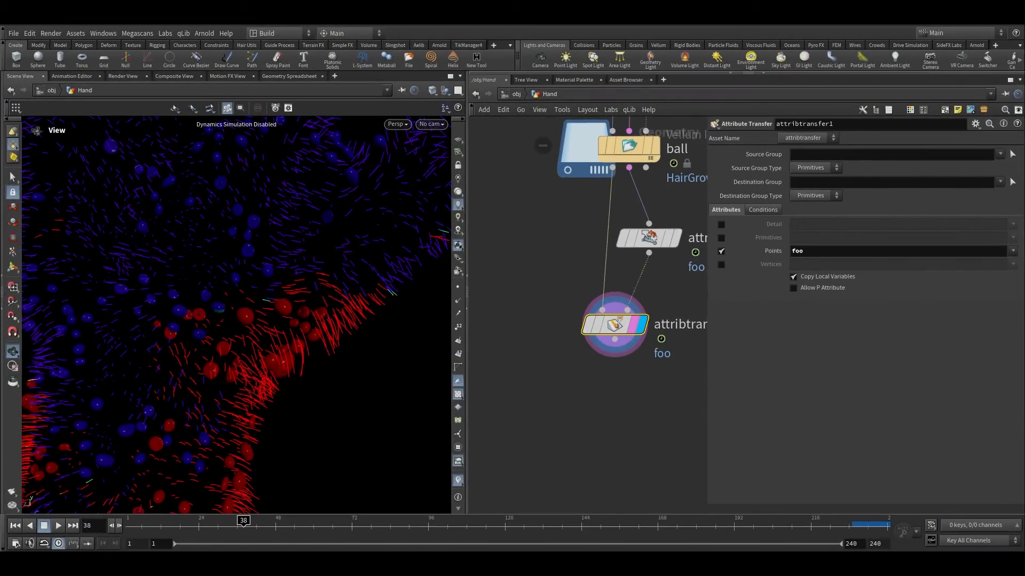
middle_click_drag(571, 365, 532, 181)
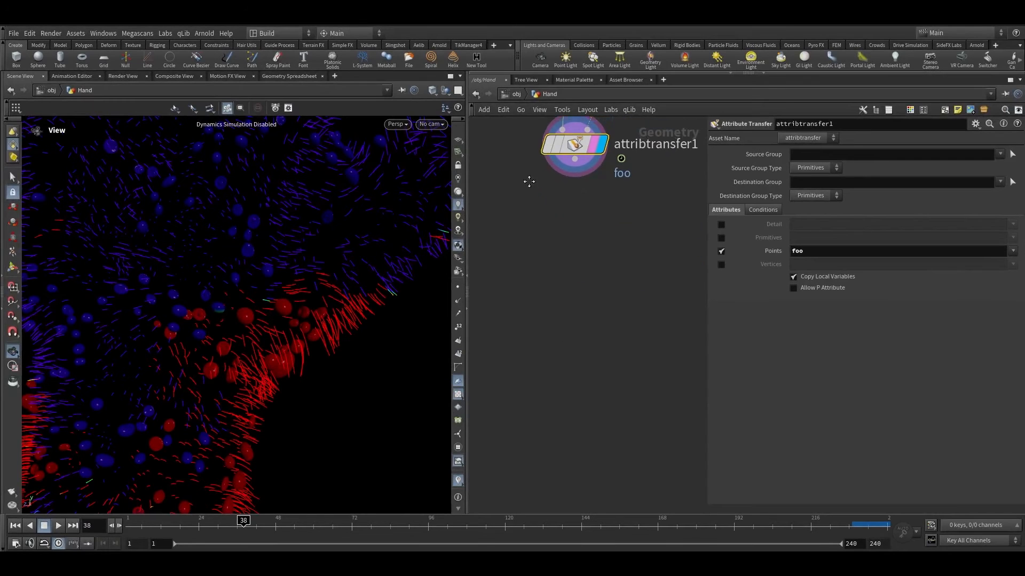
Step: Append an Attribute Remap node below the Attribute Transfer
left_click(574, 156)
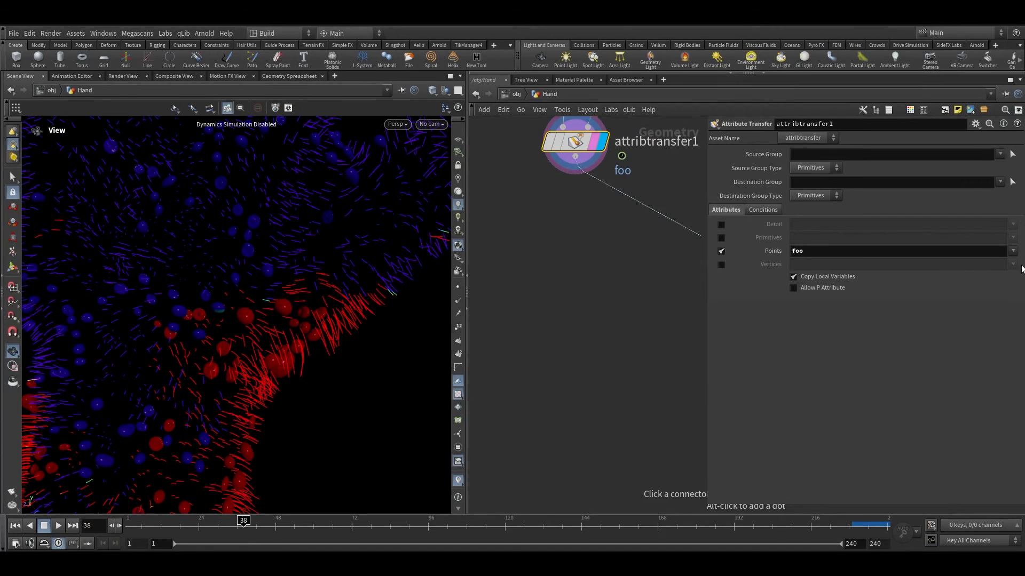
left_click(572, 200)
mouse_move(573, 195)
type("att")
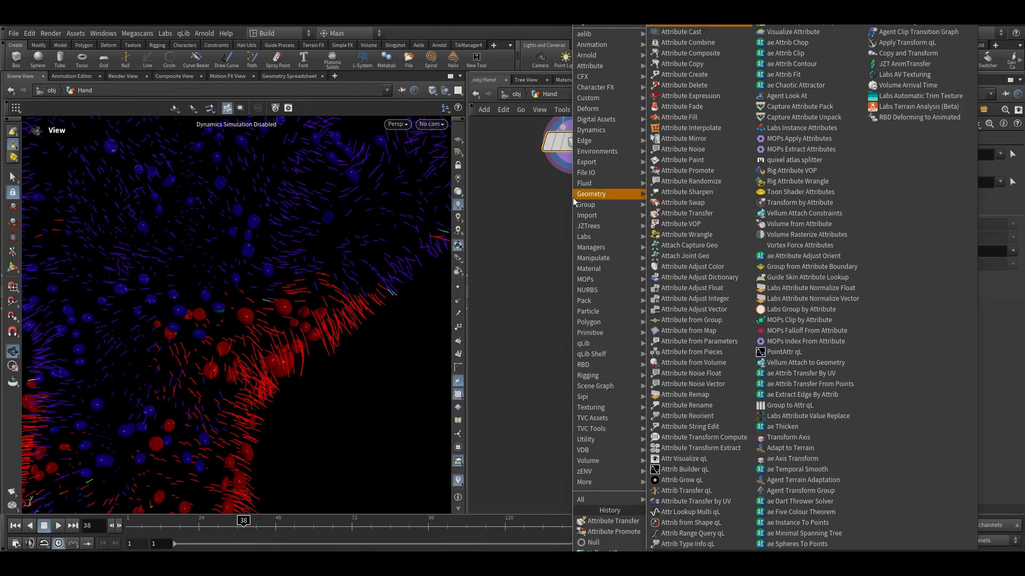
type("ribre")
left_click(653, 25)
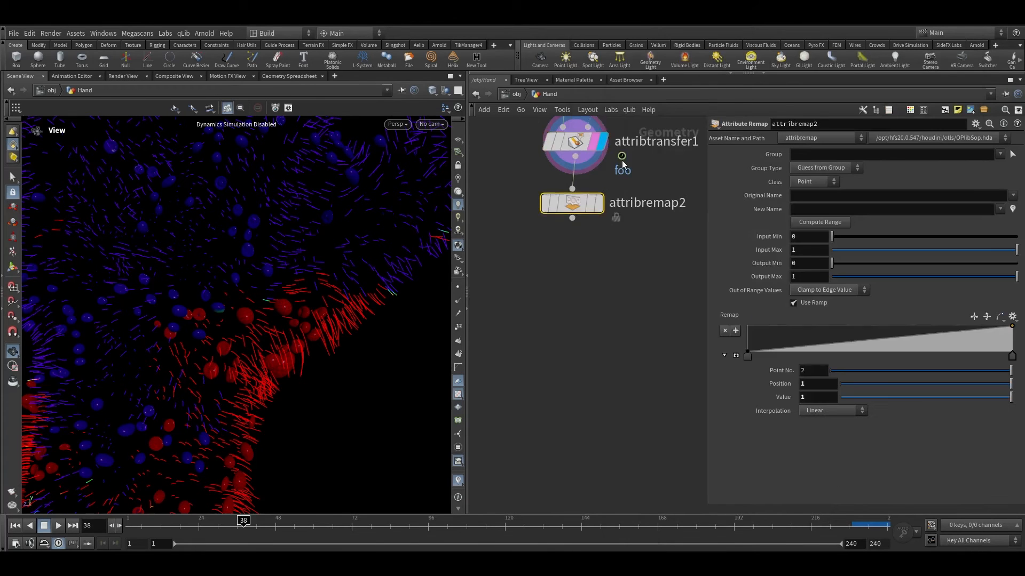
Step: Set the remap's Original Name to foo and compute its range
scroll(611, 199, "up", 3)
left_click(594, 205)
scroll(251, 251, "down", 6)
left_click_drag(251, 251, 290, 291)
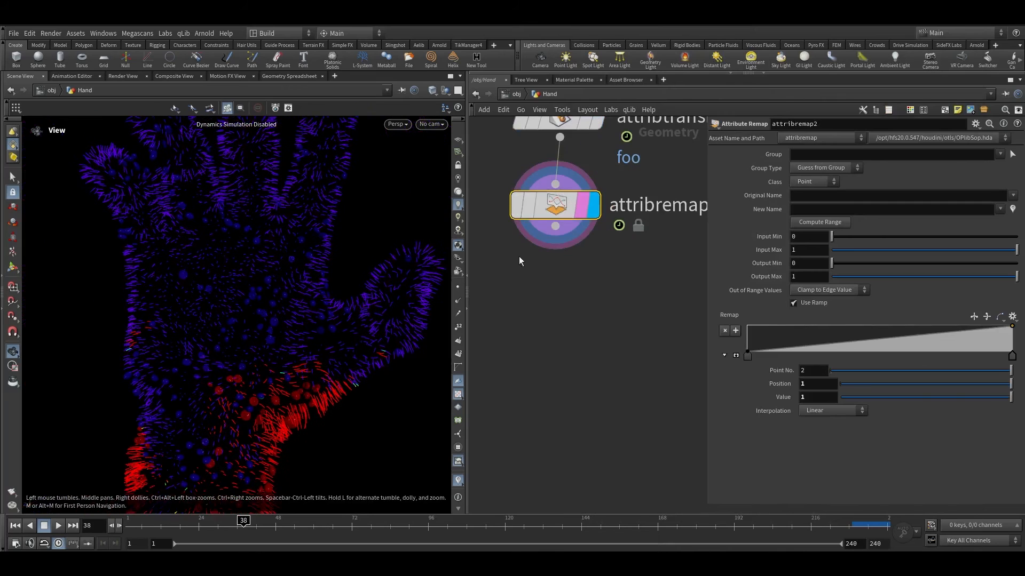
left_click(1012, 196)
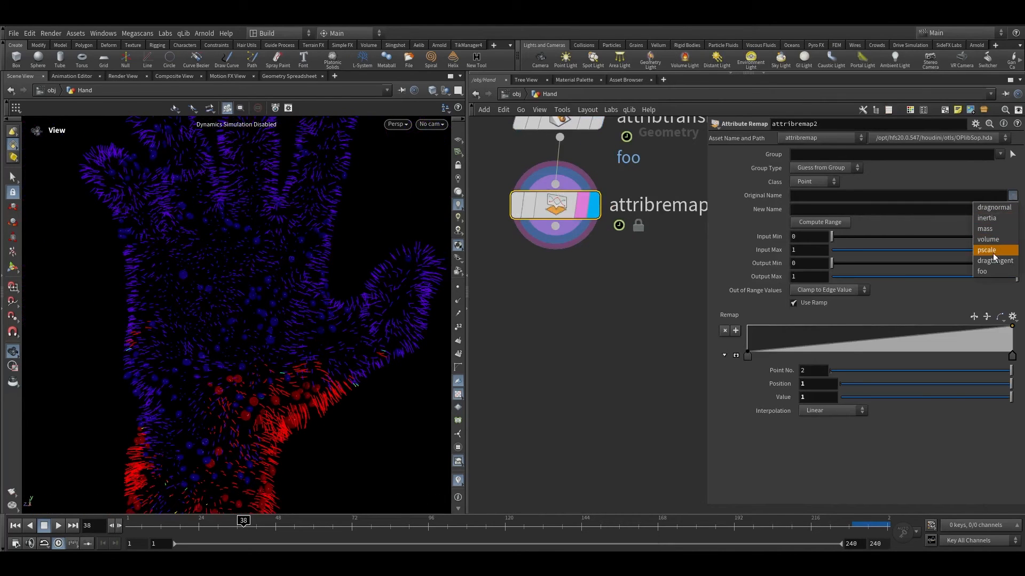
left_click(991, 271)
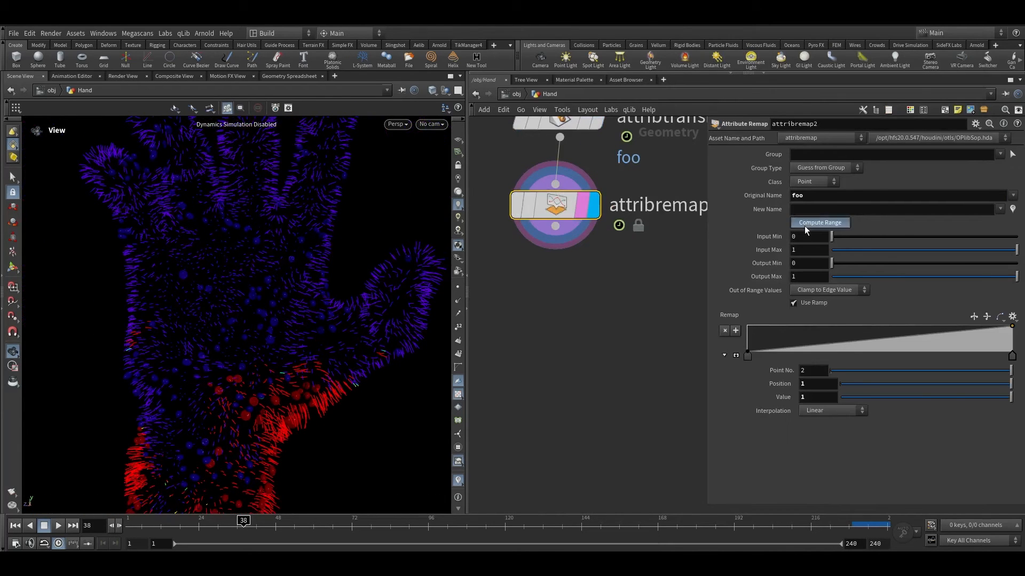
left_click(808, 222)
Step: Set the remap's Input Max to 150 and Output Max to 1
left_click(808, 236)
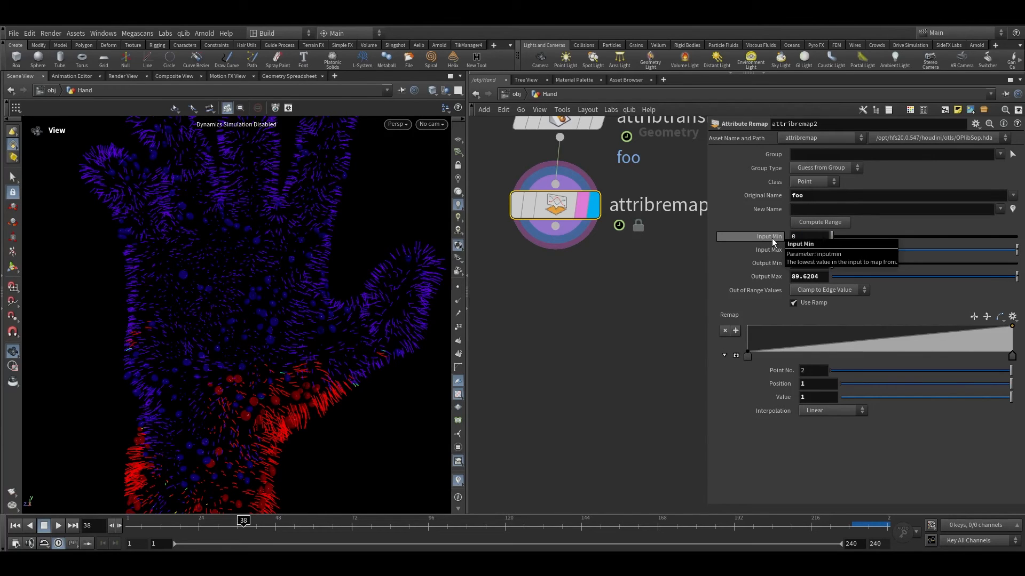
left_click(795, 250)
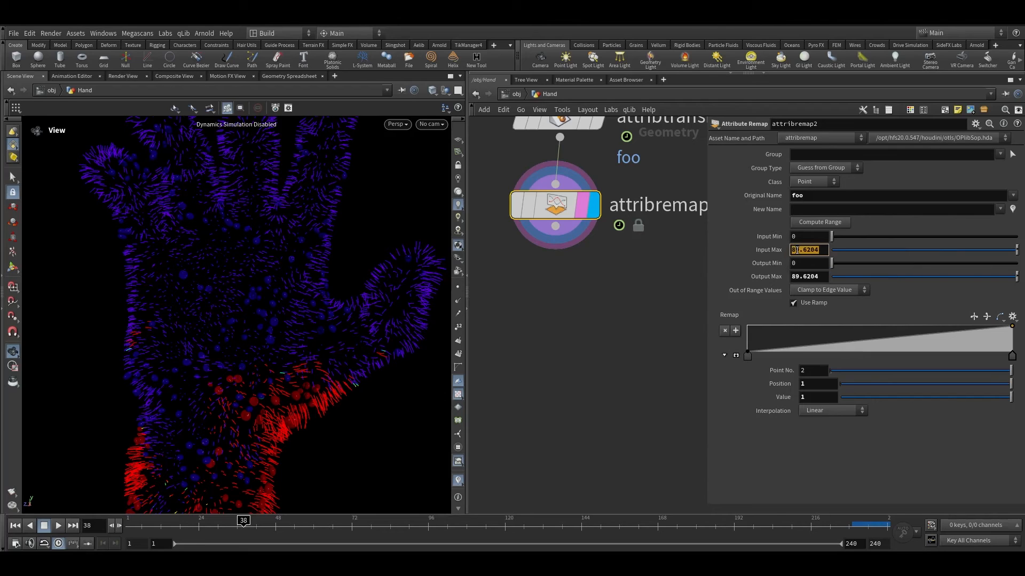
type("1.0")
left_click(750, 267)
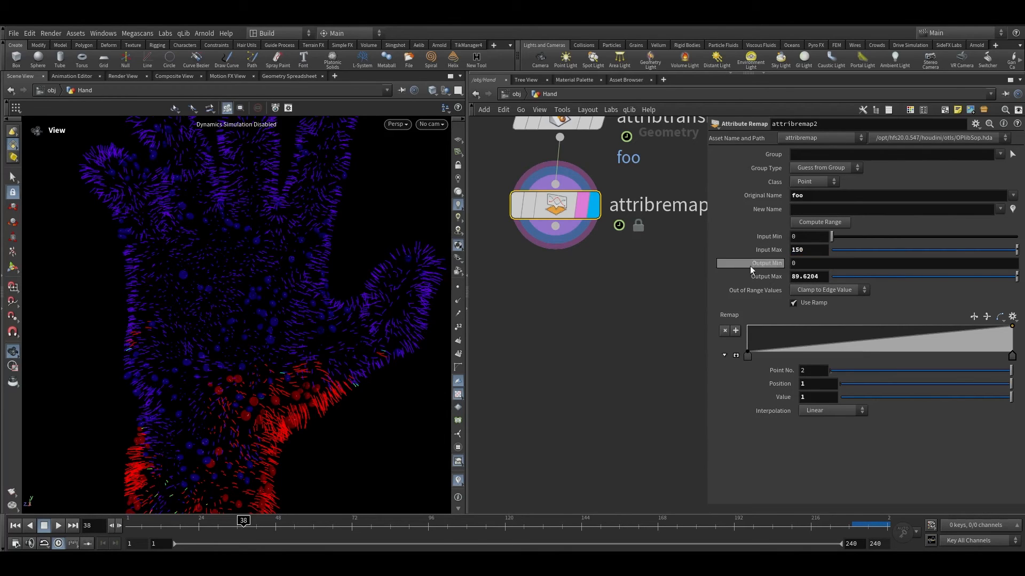
double_click(805, 277)
type("1")
left_click(775, 278)
left_click(775, 278)
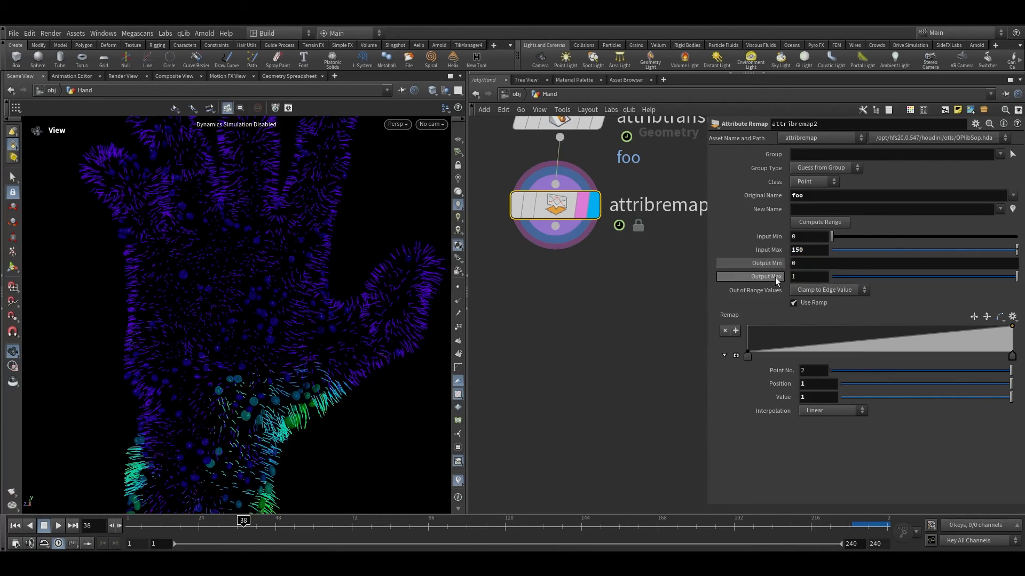
right_click_drag(314, 265, 276, 312)
left_click(774, 267)
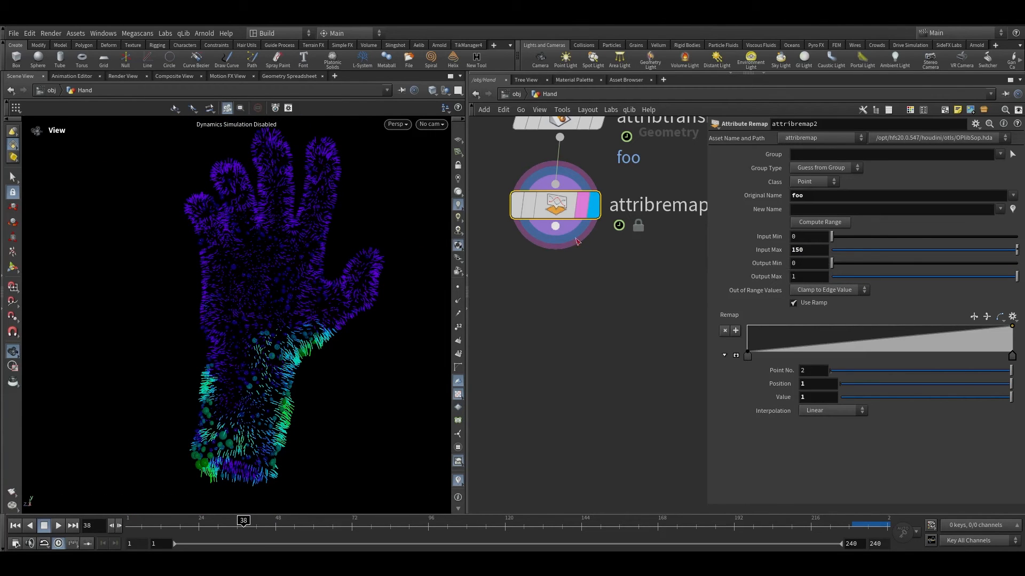
Step: Add an Attribute VOP below the remap and dive inside it
key("Tab")
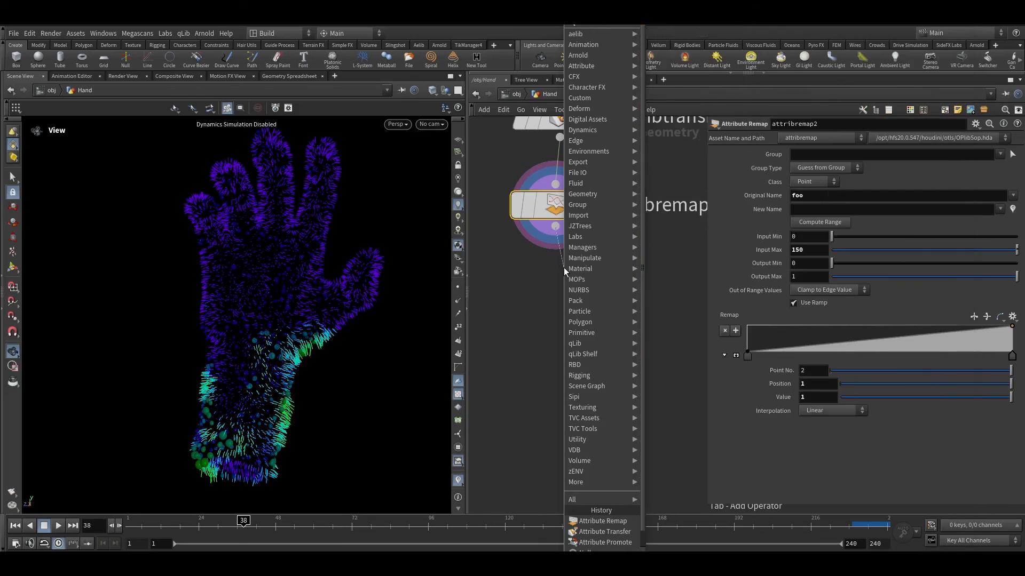
type("vop")
key("Return")
left_click(564, 294)
left_click(612, 247)
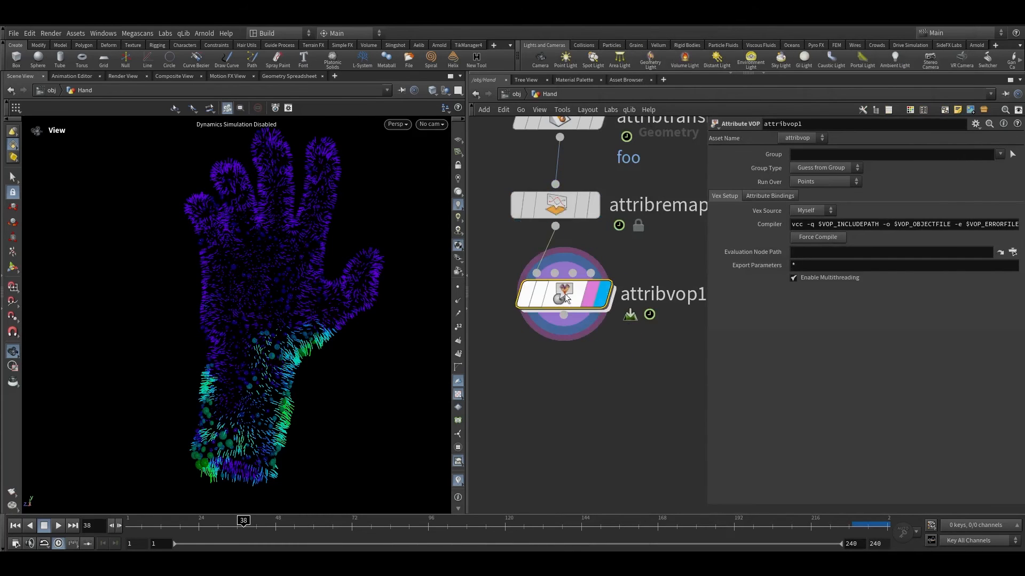
double_click(564, 297)
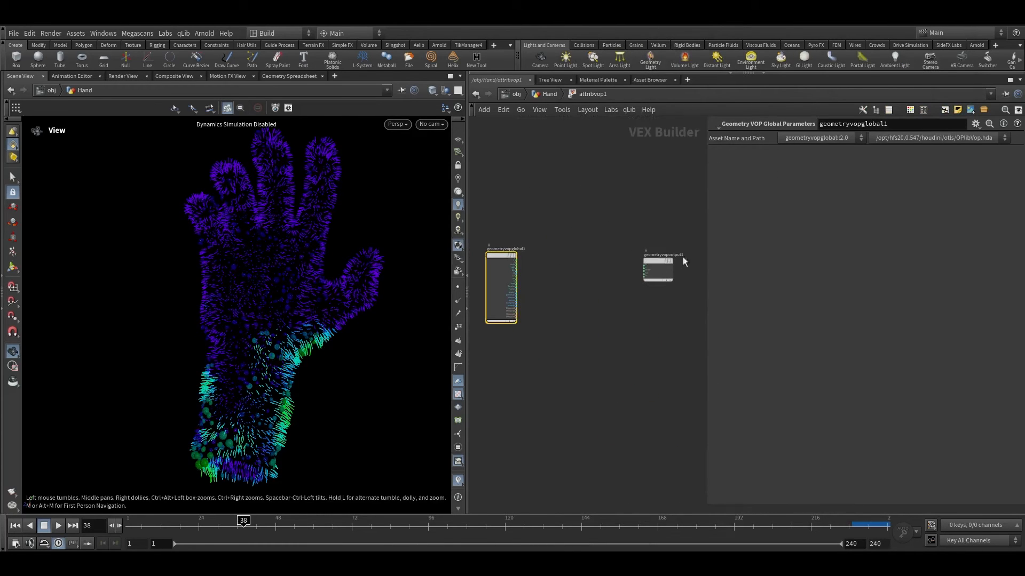
Step: Add a Make Transform node inside the VOP network
left_click_drag(703, 241, 818, 245)
scroll(588, 266, "up", 3)
left_click(708, 253)
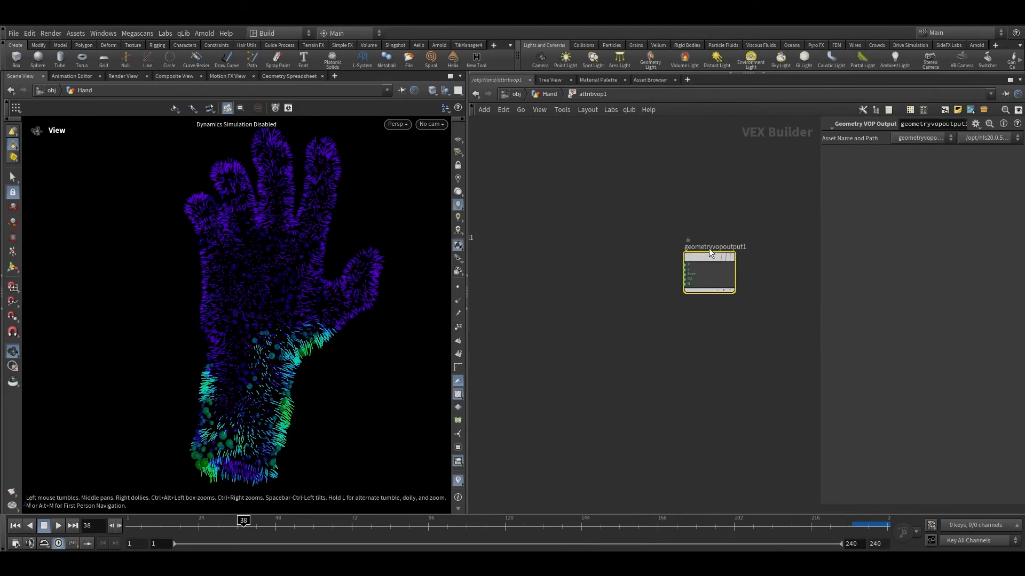
middle_click_drag(543, 272, 654, 246)
left_click(654, 246)
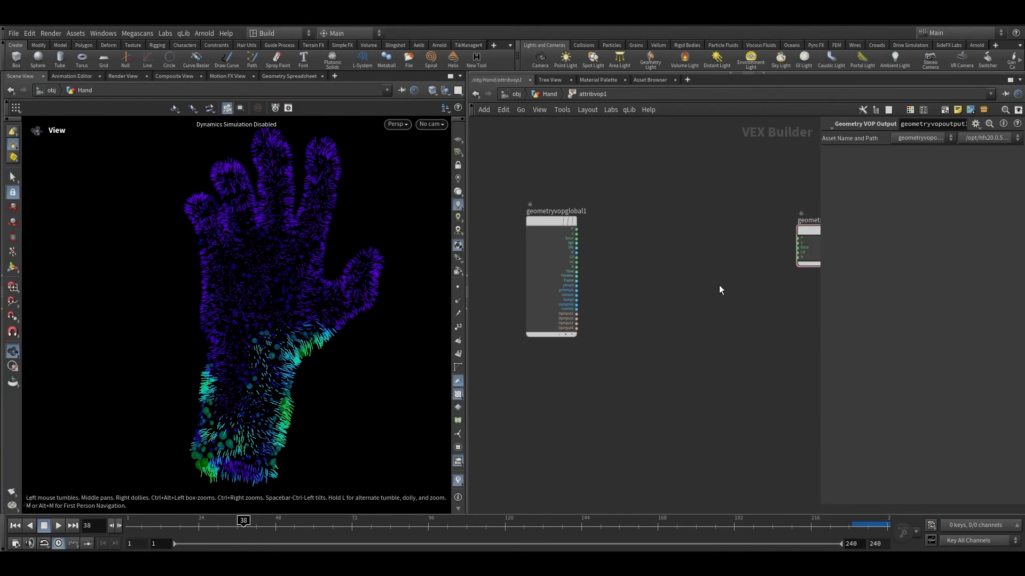
key("Tab")
type("mak")
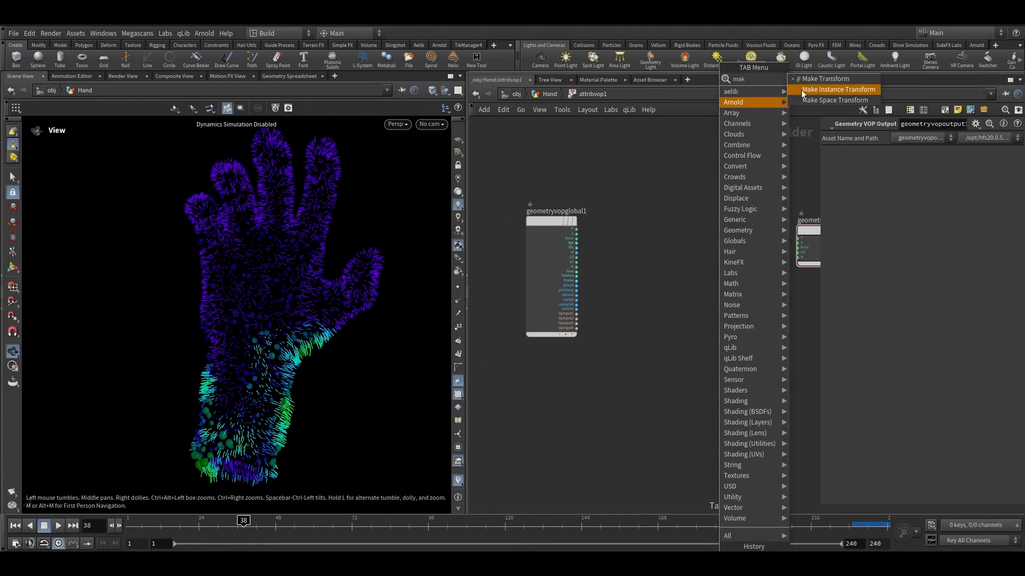
left_click(818, 78)
left_click(692, 266)
scroll(693, 266, "up", 2)
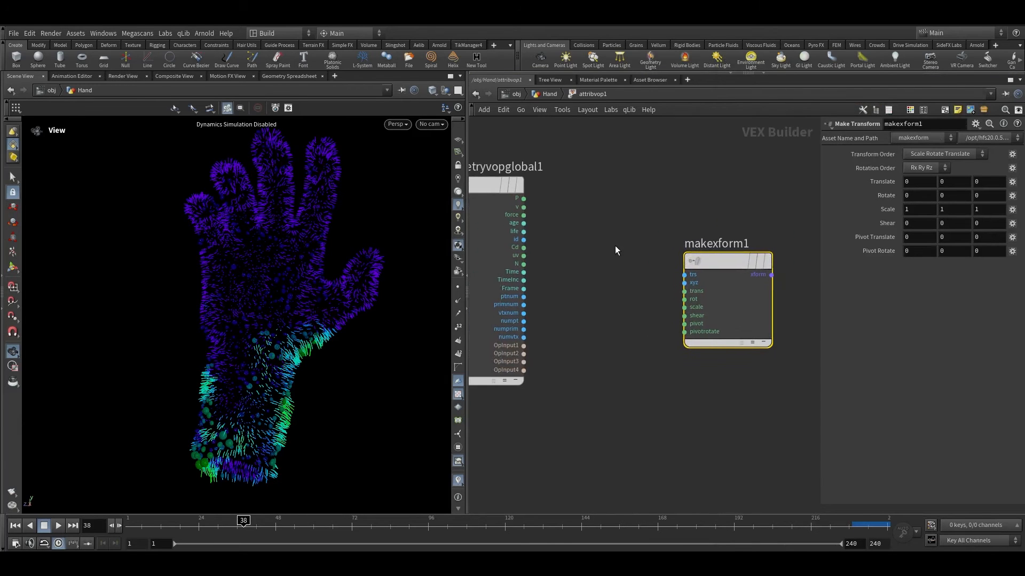
scroll(662, 293, "up", 3)
scroll(667, 305, "down", 5)
scroll(651, 294, "up", 2)
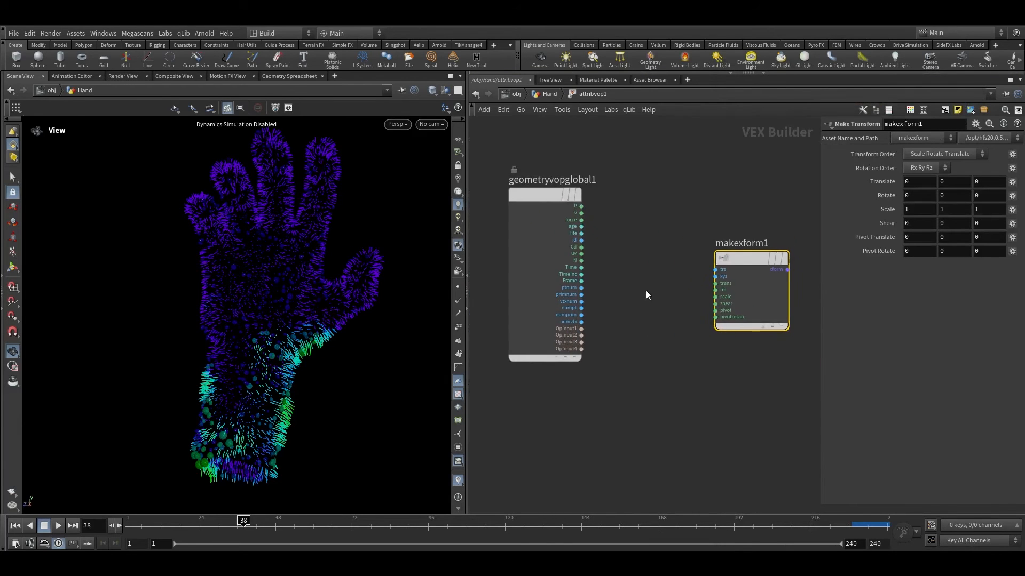
middle_click_drag(604, 212, 665, 195)
scroll(735, 263, "up", 4)
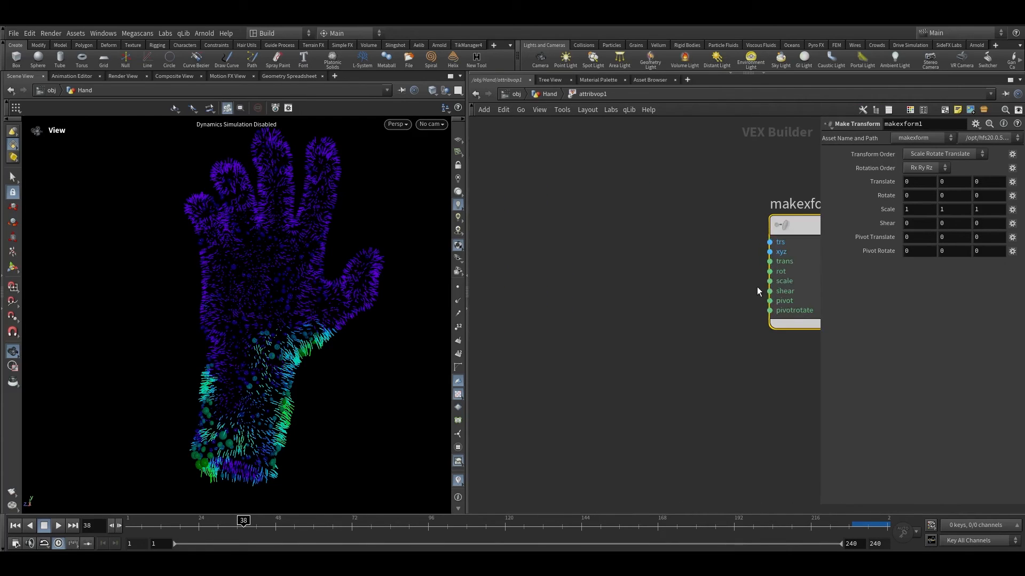
left_click(770, 262)
left_click(712, 243)
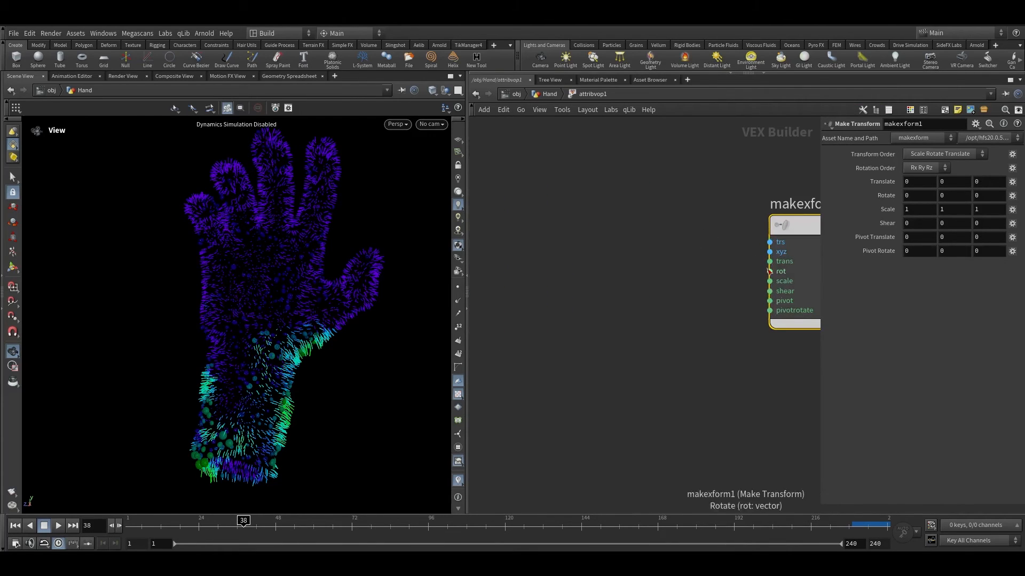
left_click_drag(769, 271, 646, 252)
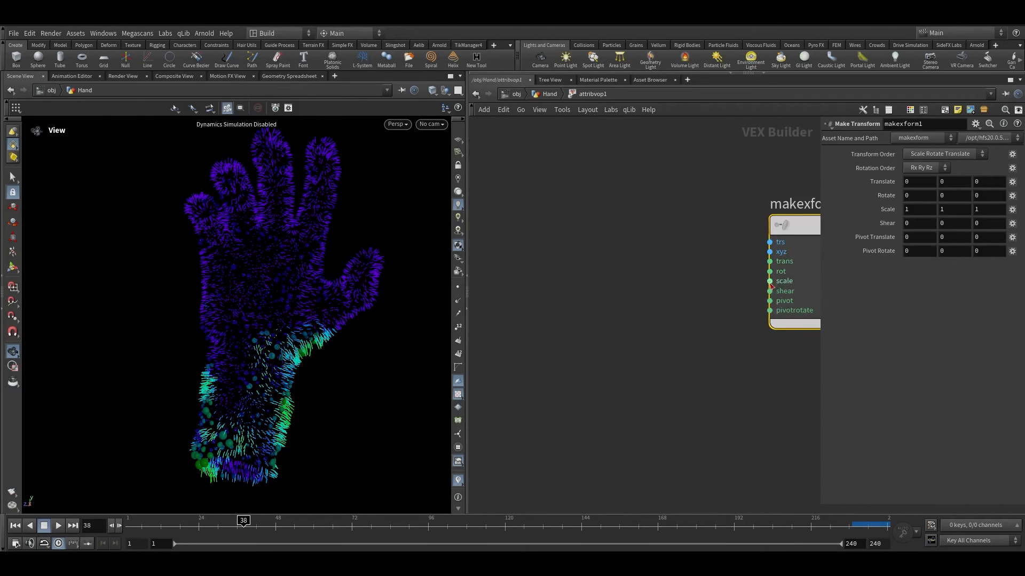
left_click_drag(769, 301, 698, 309)
left_click_drag(769, 281, 621, 283)
Step: Create a Constant node wired into the Make Transform's trans input and set its type to Vector
left_click_drag(770, 261, 627, 220)
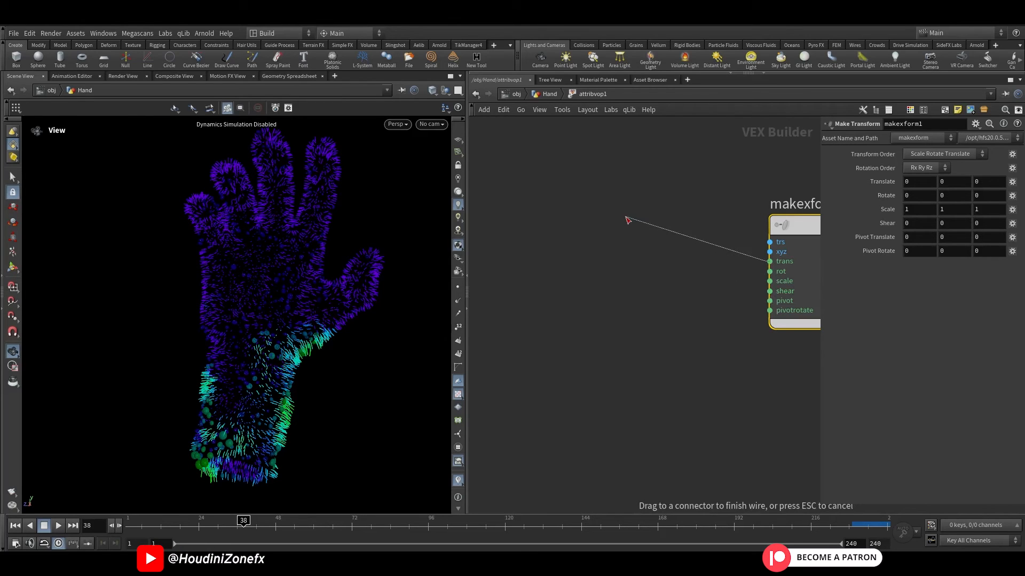
key("Tab")
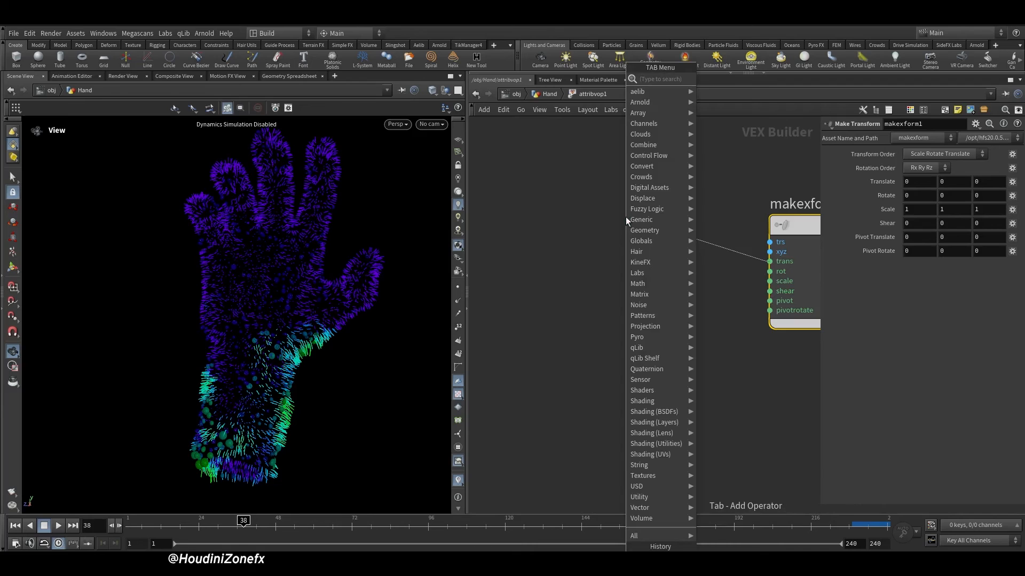
type("conm")
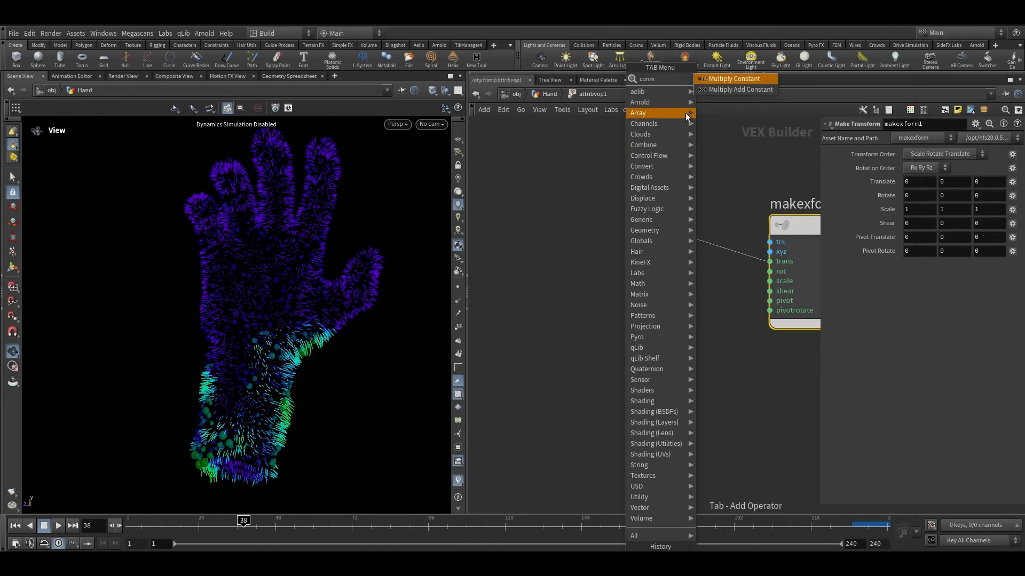
key("BackSpace")
left_click(717, 80)
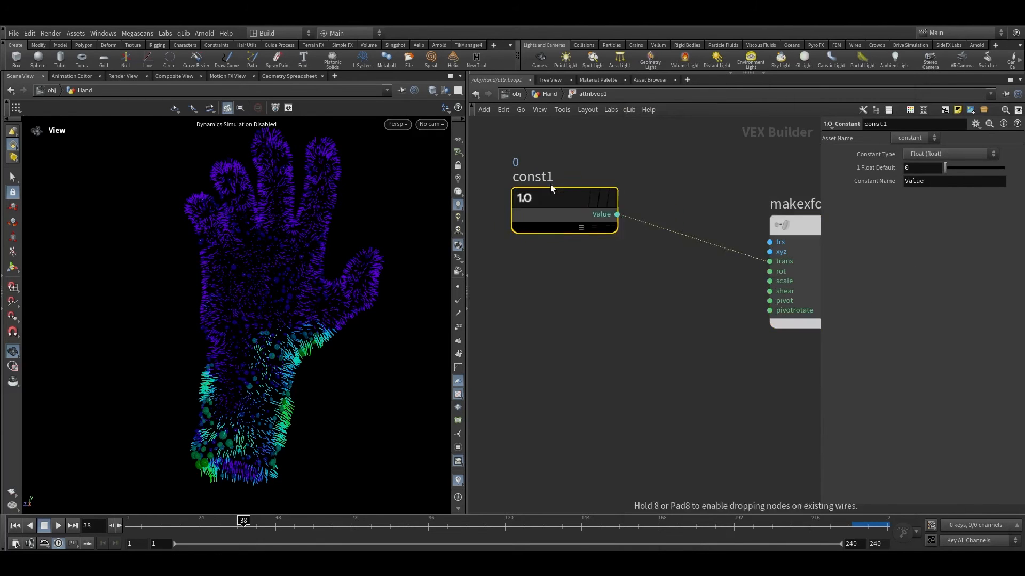
left_click(542, 179)
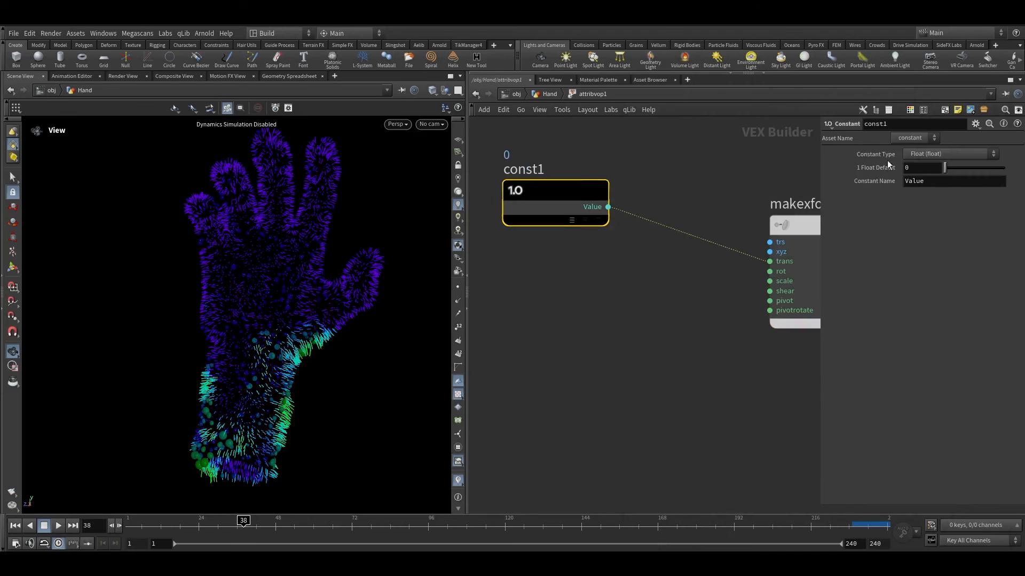
left_click(908, 154)
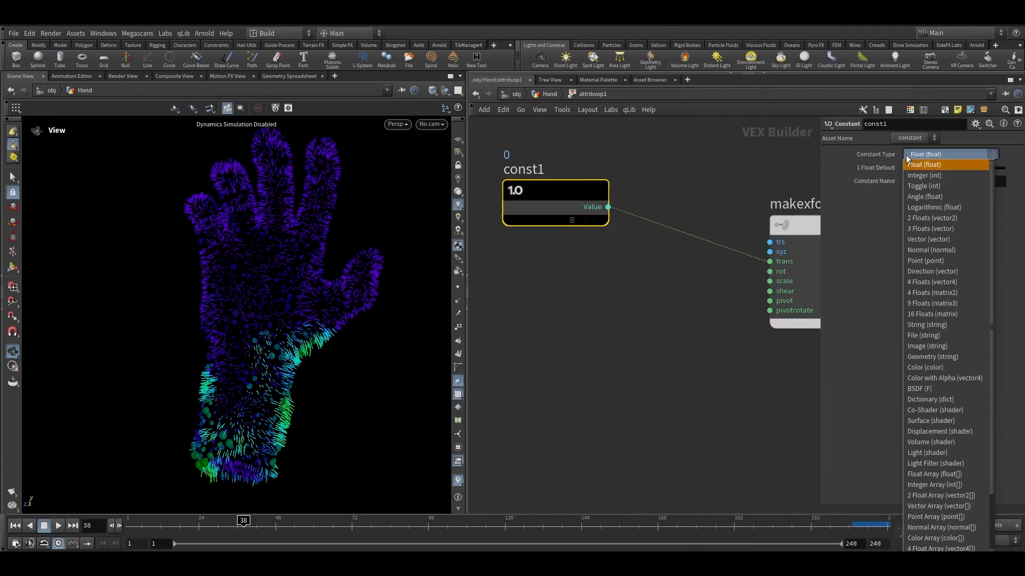
left_click(913, 240)
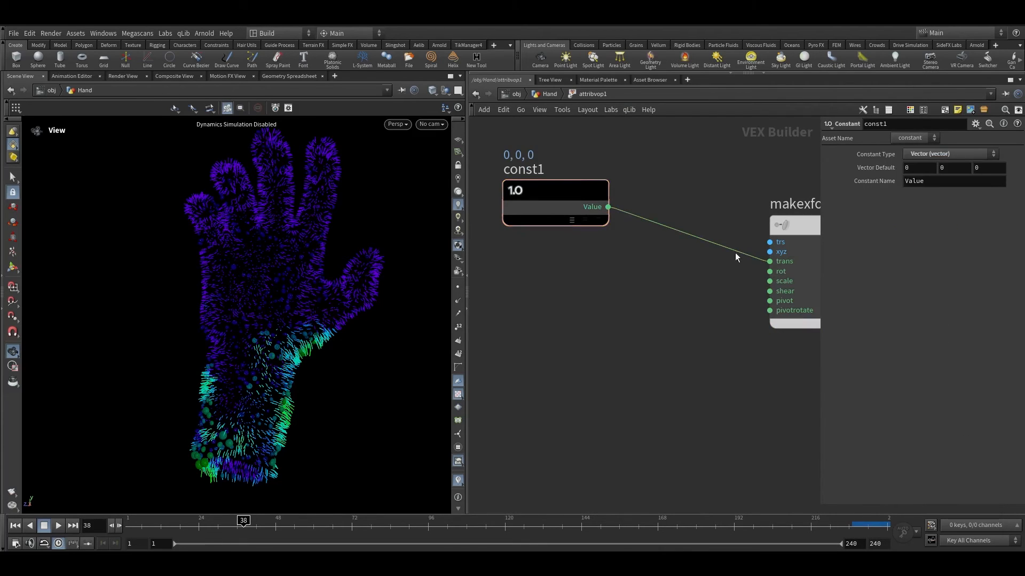
Step: Duplicate the vector constant and wire the copy into the Make Transform's rot input
scroll(752, 256, "up", 2)
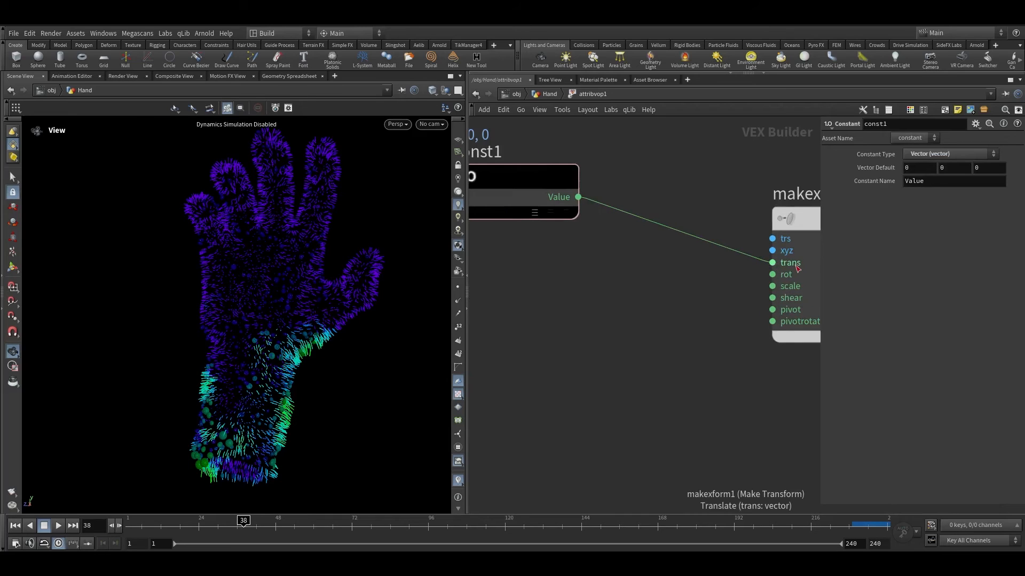
scroll(613, 264, "down", 2)
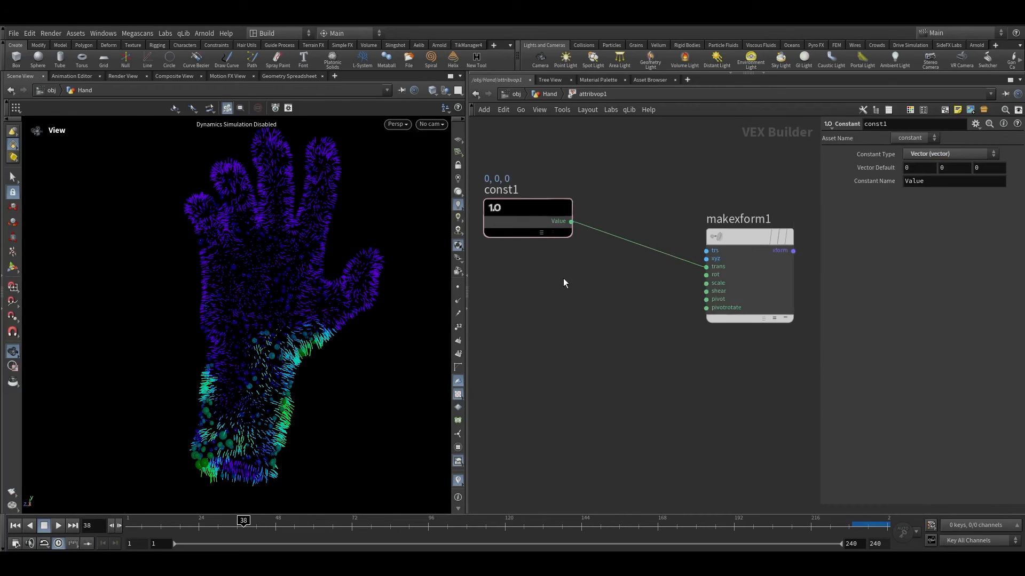
left_click(539, 202)
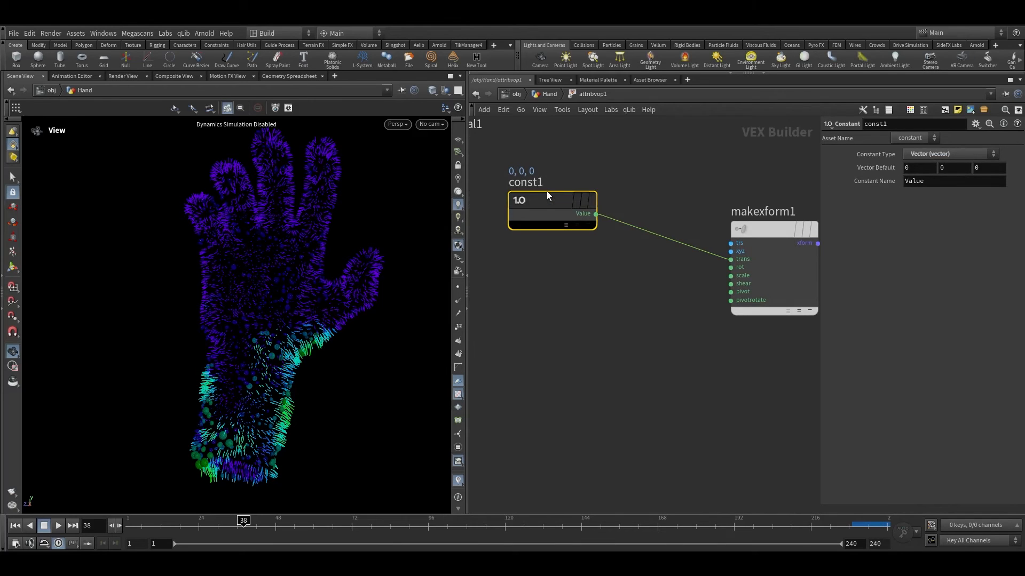
left_click_drag(545, 197, 731, 267, "alt")
scroll(691, 293, "up", 2)
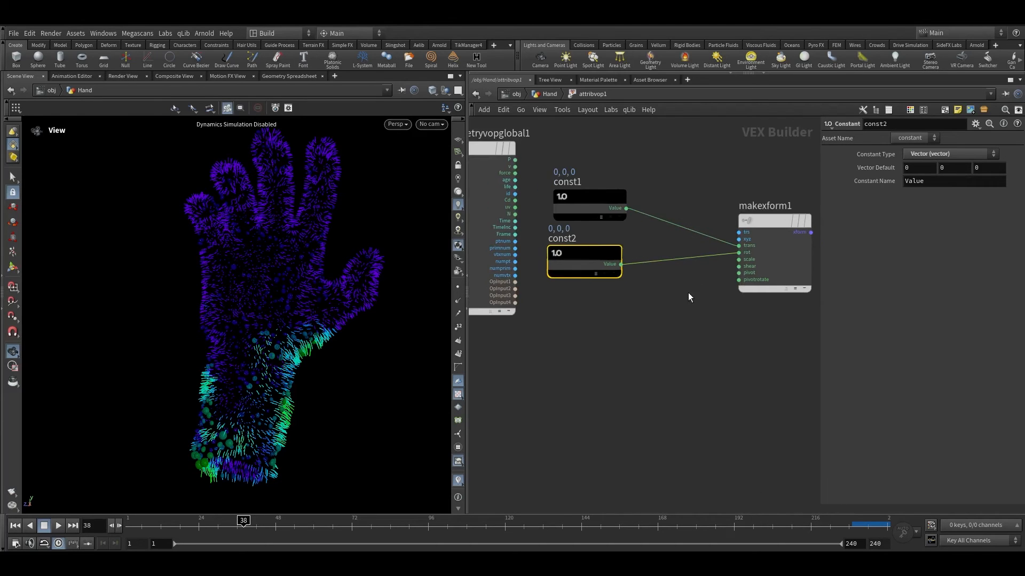
Step: Add a Bind node from the Make Transform's scale input and name its parameter foo
left_click(738, 260)
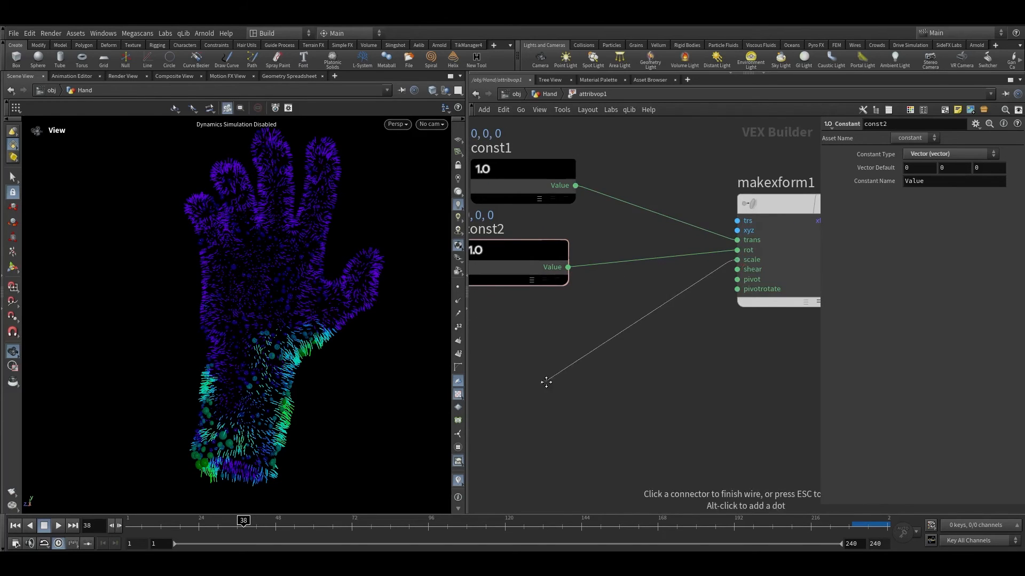
key("Tab")
type("bind")
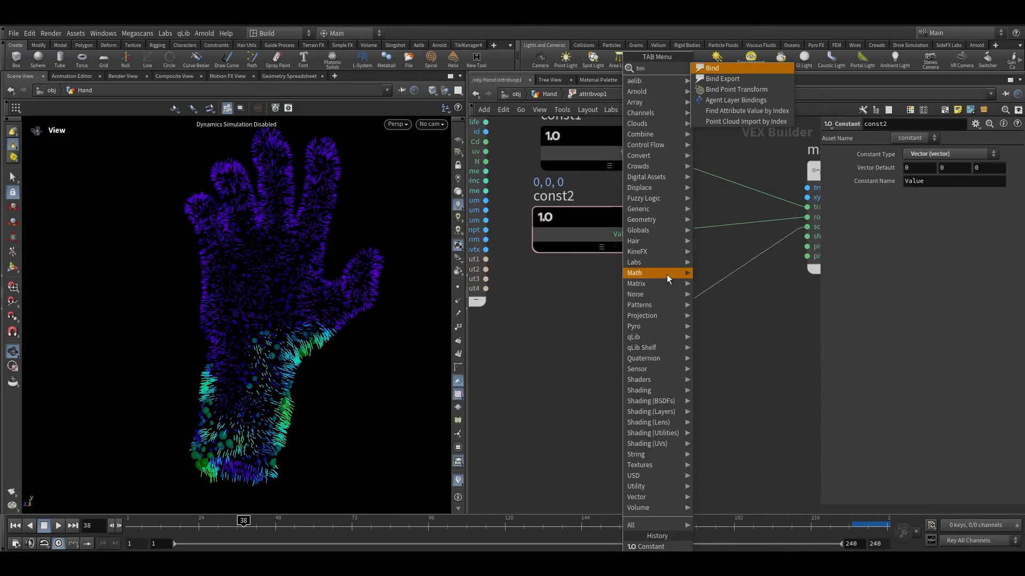
key("Return")
left_click_drag(616, 352, 543, 346)
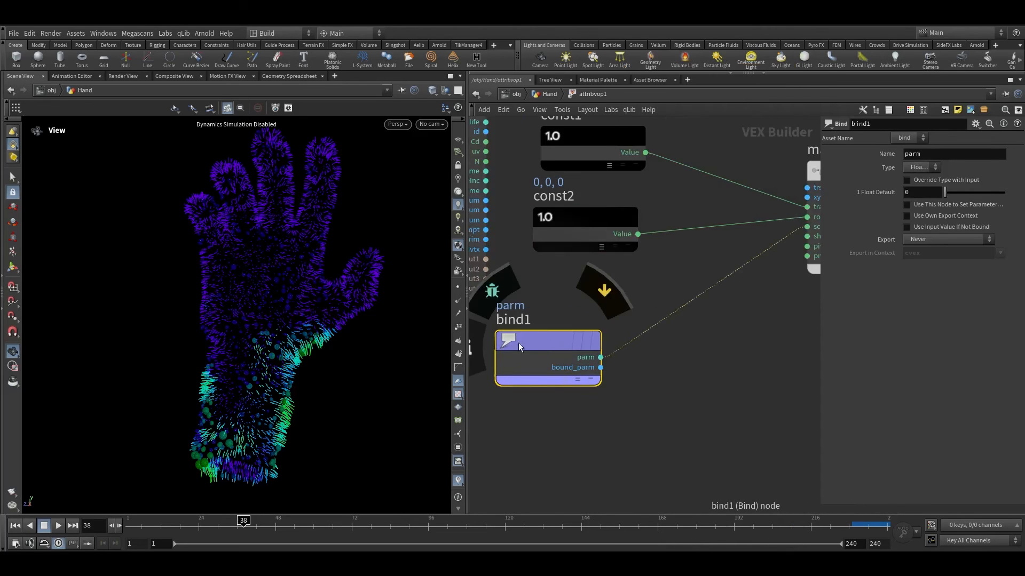
left_click_drag(942, 154, 825, 152)
type("foo")
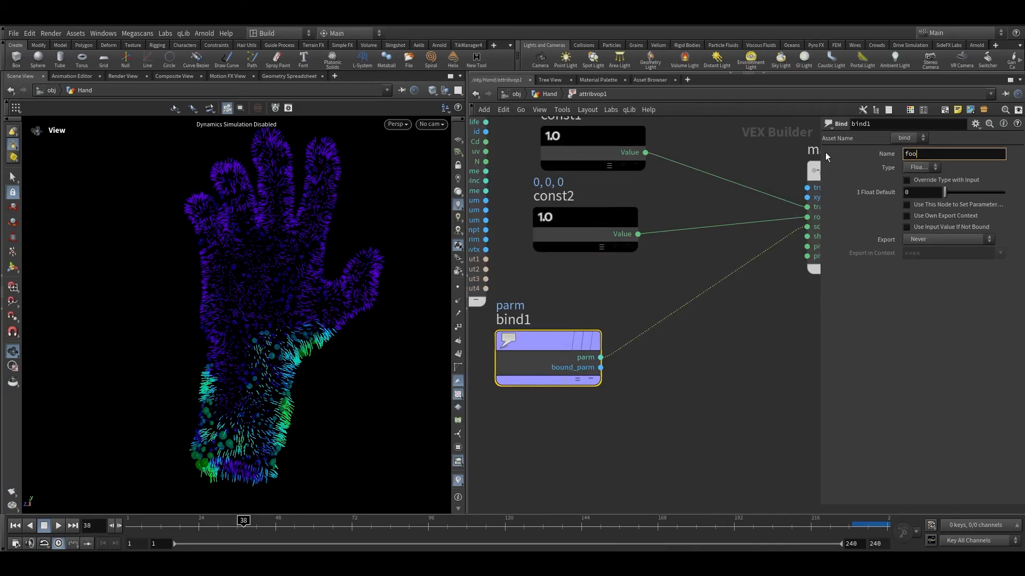
key("Return")
Step: Insert a Float to Vector node between the foo Bind and the Make Transform's scale input
scroll(703, 325, "up", 3)
middle_click_drag(703, 325, 569, 389)
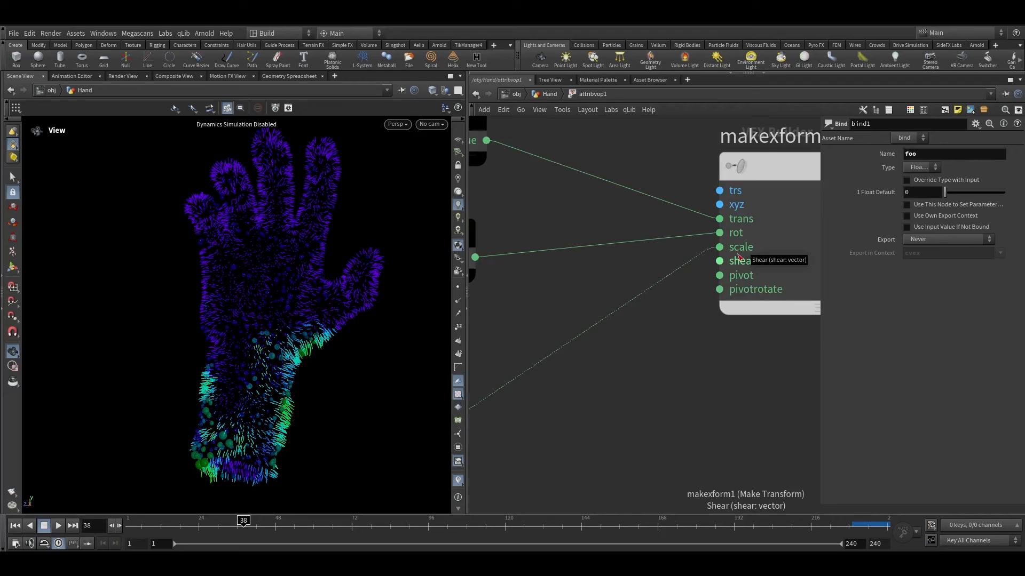
middle_click_drag(472, 438, 639, 287)
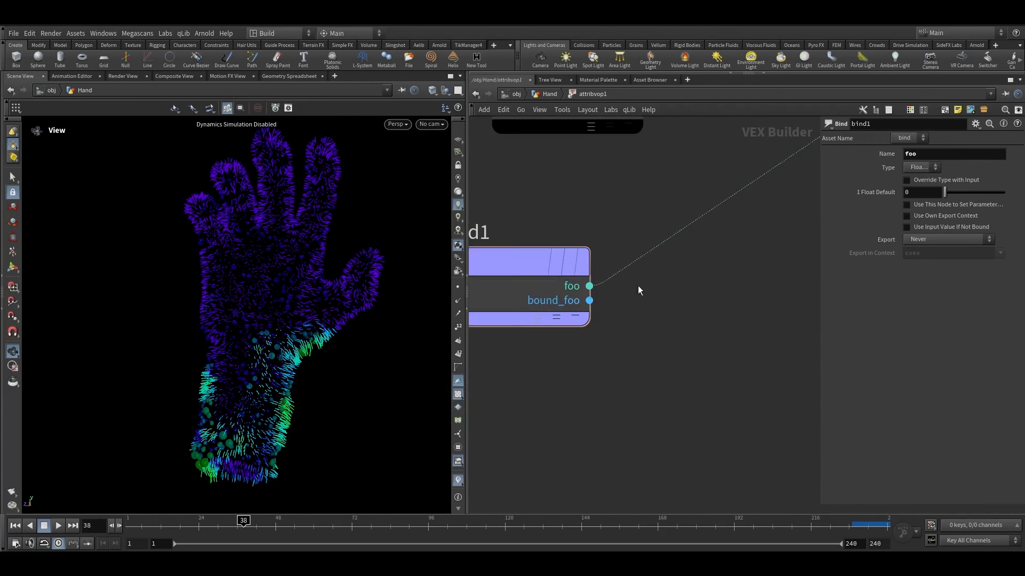
scroll(649, 290, "down", 3)
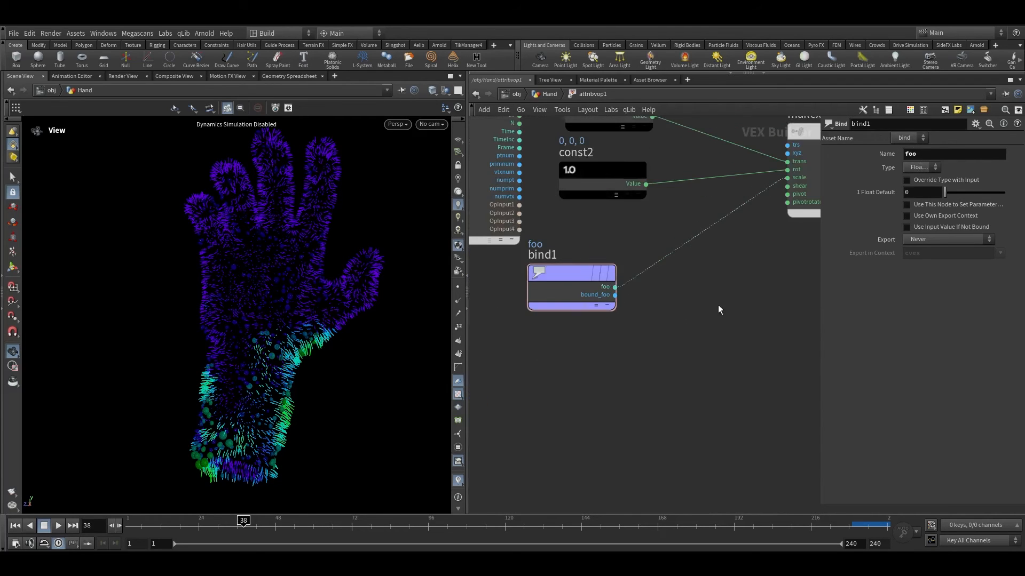
middle_click_drag(719, 306, 693, 302)
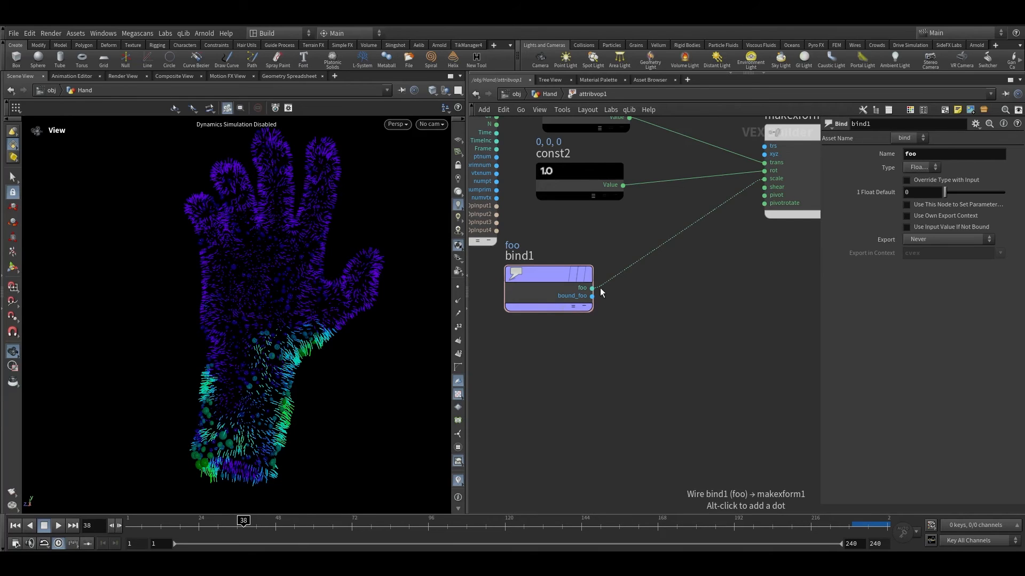
middle_click_drag(702, 251, 661, 305)
scroll(662, 305, "down", 1)
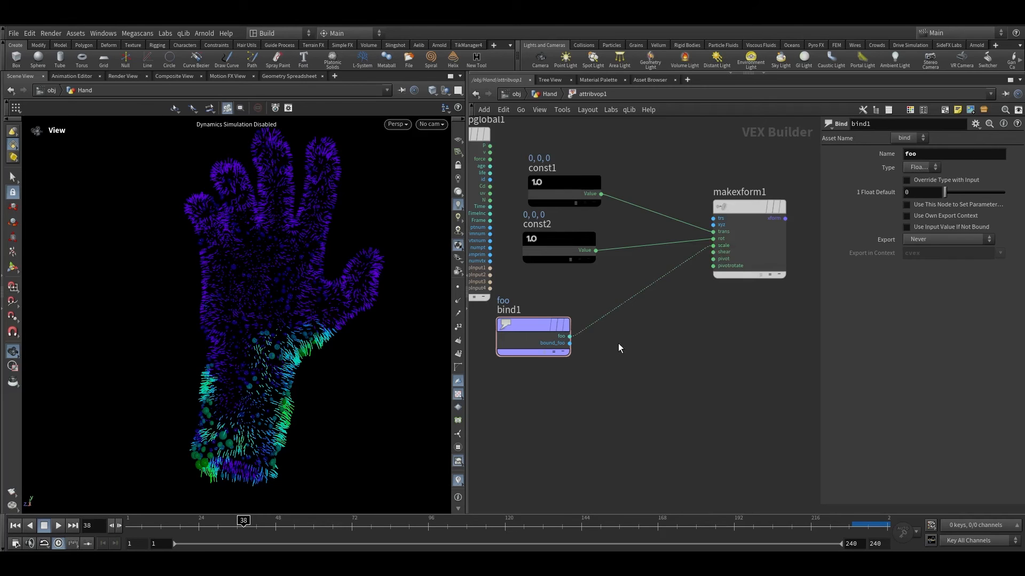
key("Tab")
type("flo tr")
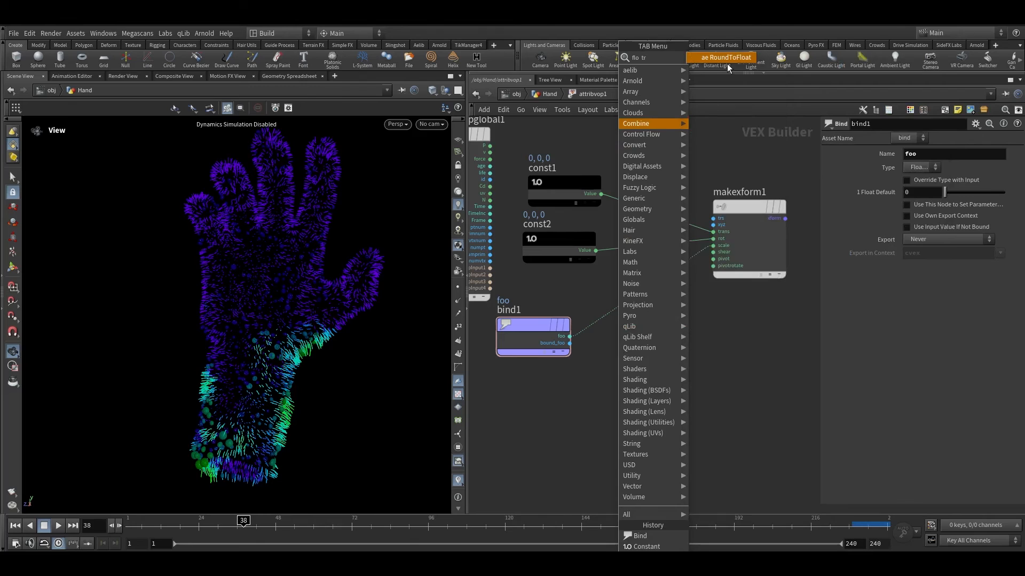
key("BackSpace")
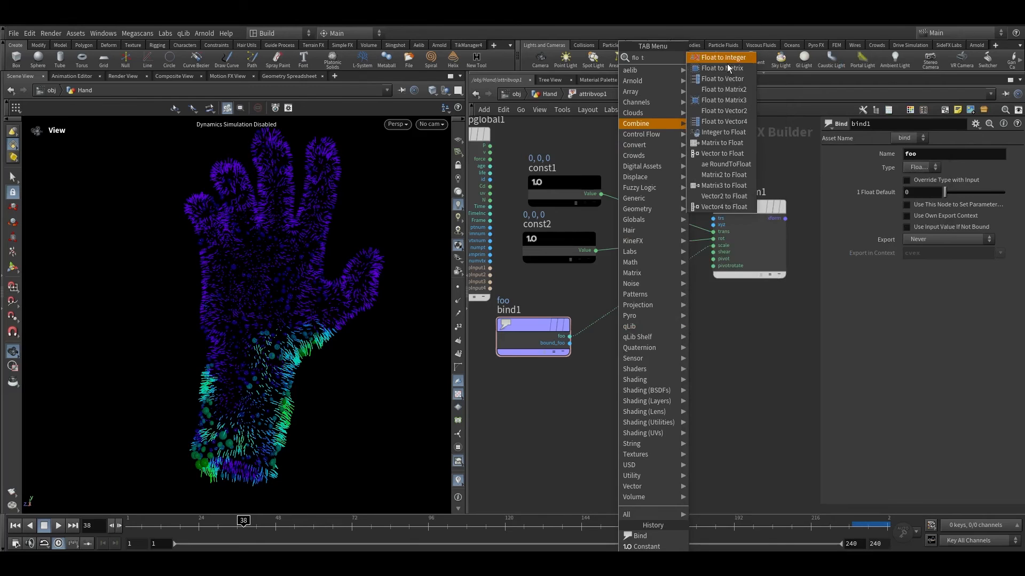
left_click(737, 79)
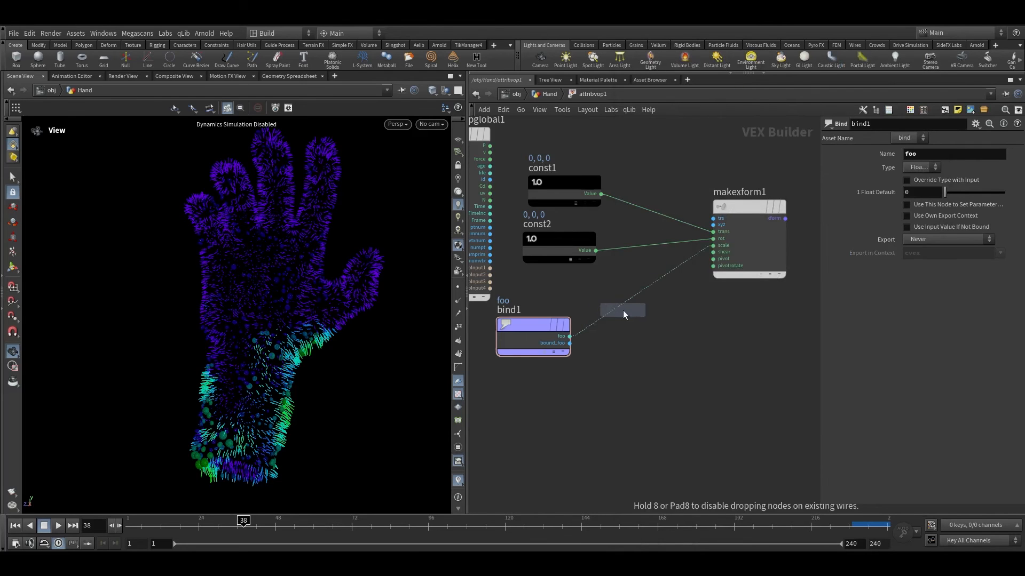
left_click(622, 308)
Step: Feed foo into all three Float to Vector components and wire its vector output into scale
scroll(622, 307, "up", 3)
scroll(560, 350, "up", 3)
left_click_drag(550, 346, 689, 302)
left_click(570, 341)
left_click_drag(552, 345, 699, 312)
scroll(675, 378, "down", 3)
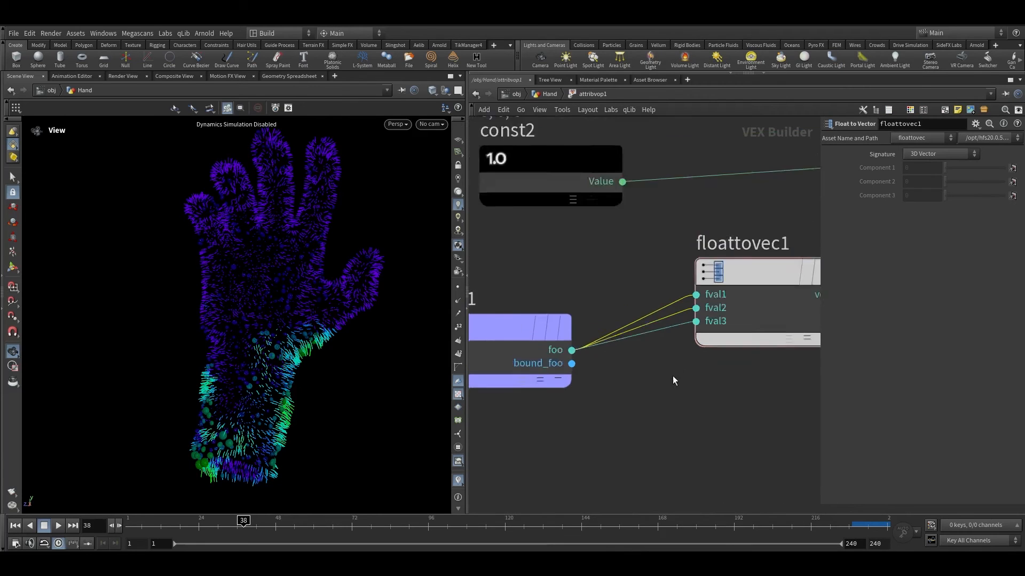
middle_click_drag(675, 379, 593, 385)
left_click(620, 373)
scroll(721, 383, "down", 3)
middle_click_drag(720, 383, 581, 414)
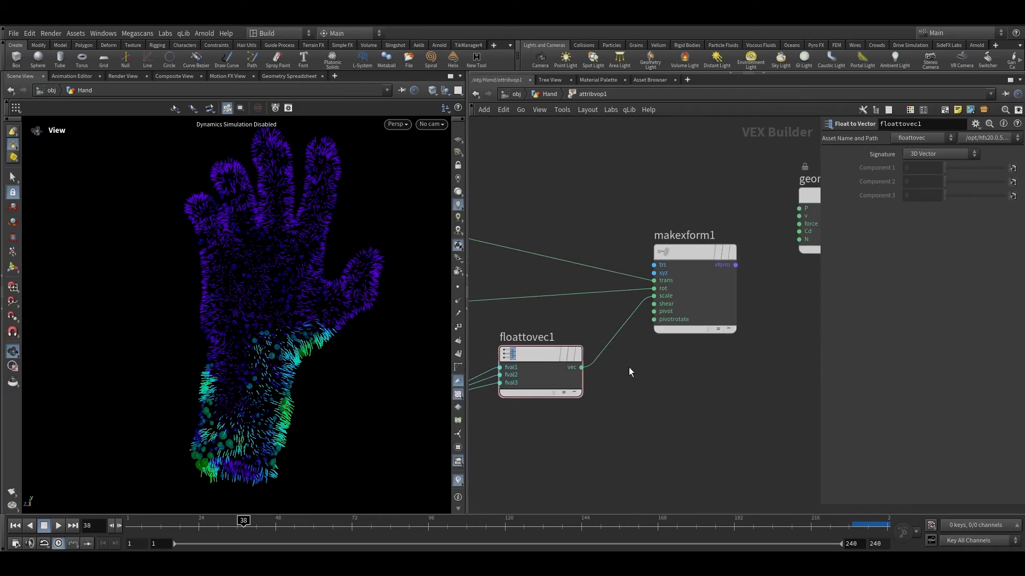
Step: Add a Bind node named rest of type Vector wired into the Make Transform's pivot input
scroll(630, 372, "up", 2)
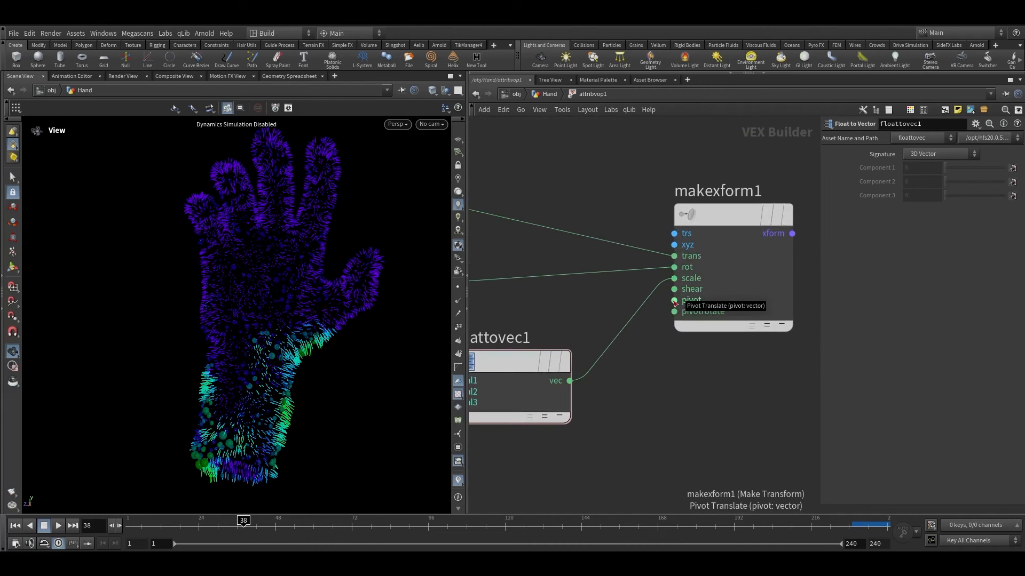
left_click(675, 300)
scroll(623, 440, "down", 2)
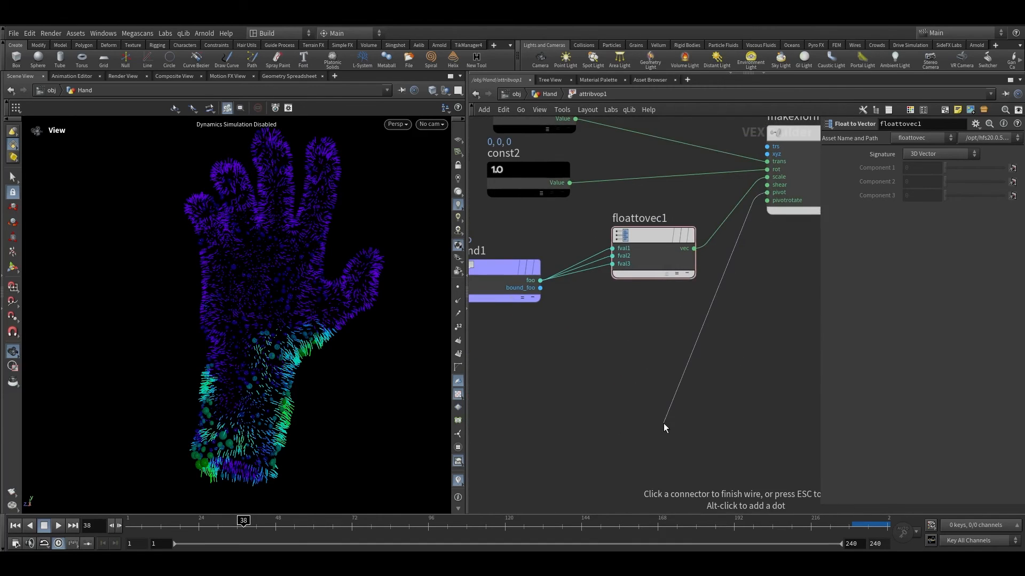
key("Tab")
type("bind")
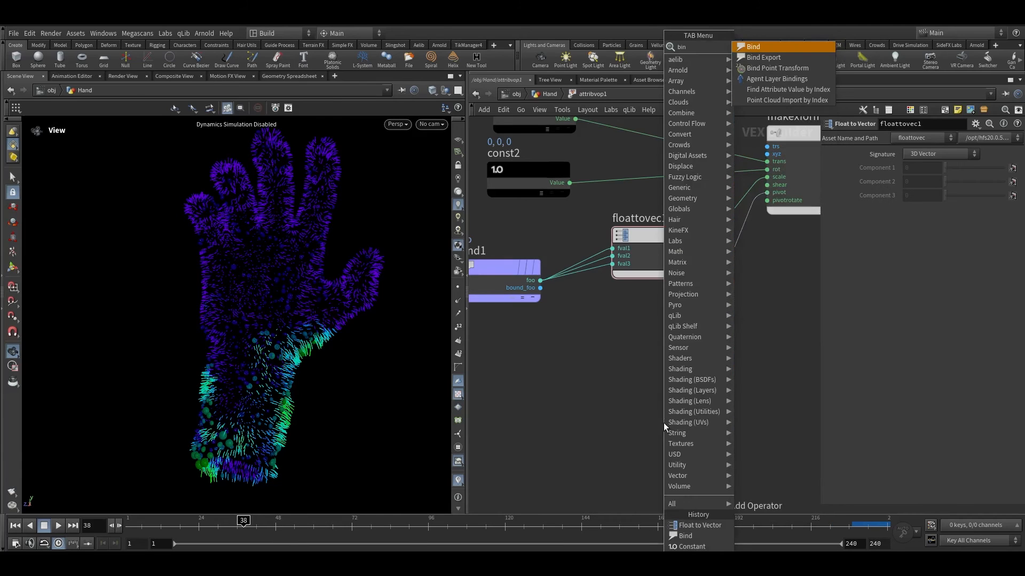
key("Return")
left_click(669, 437)
double_click(913, 154)
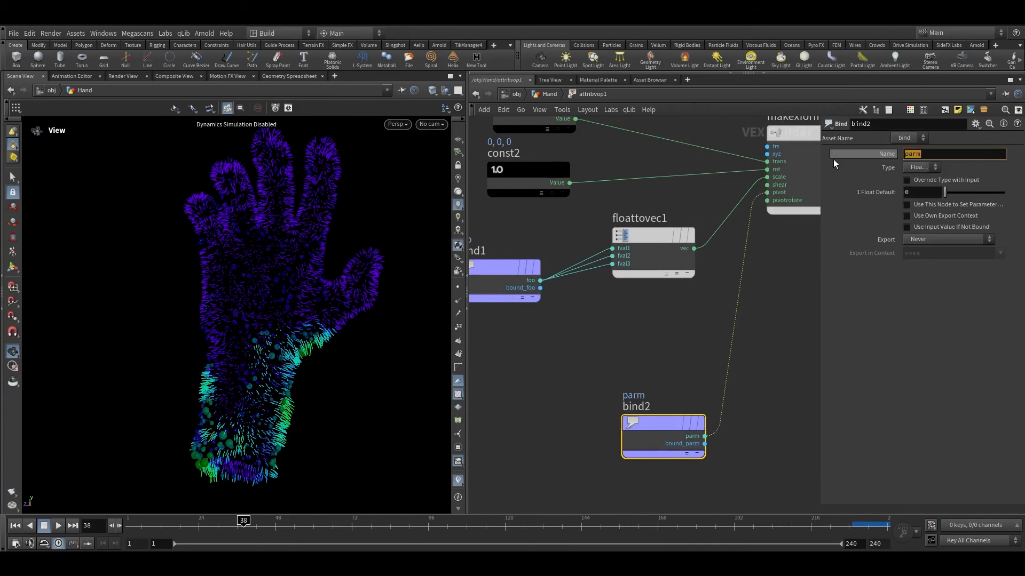
type("rest")
key("Return")
left_click(918, 168)
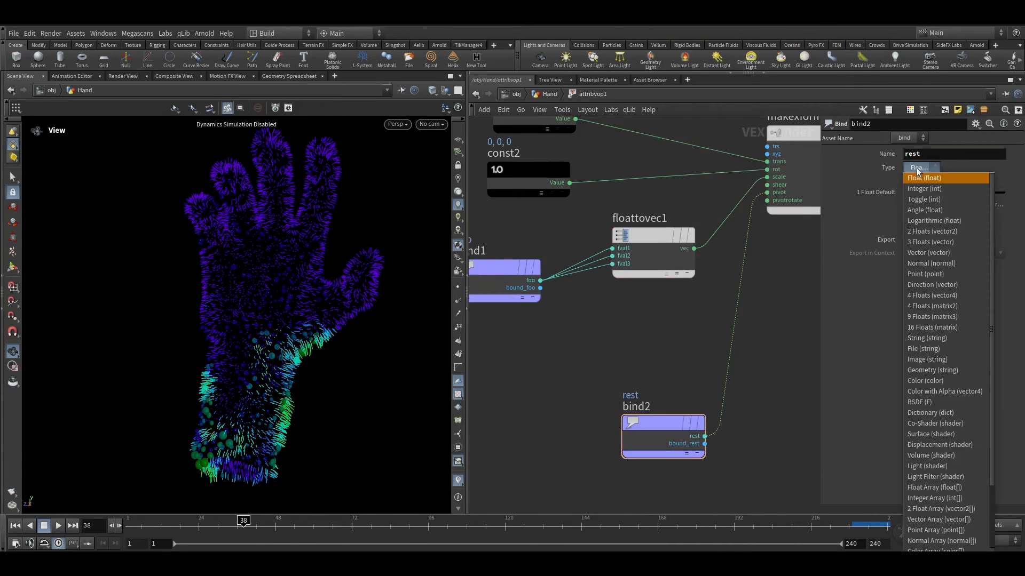
left_click(928, 253)
Step: Add a Multiply node in the Attribute VOP and feed the global point position P into its first input
scroll(672, 360, "down", 3)
middle_click_drag(672, 360, 635, 335)
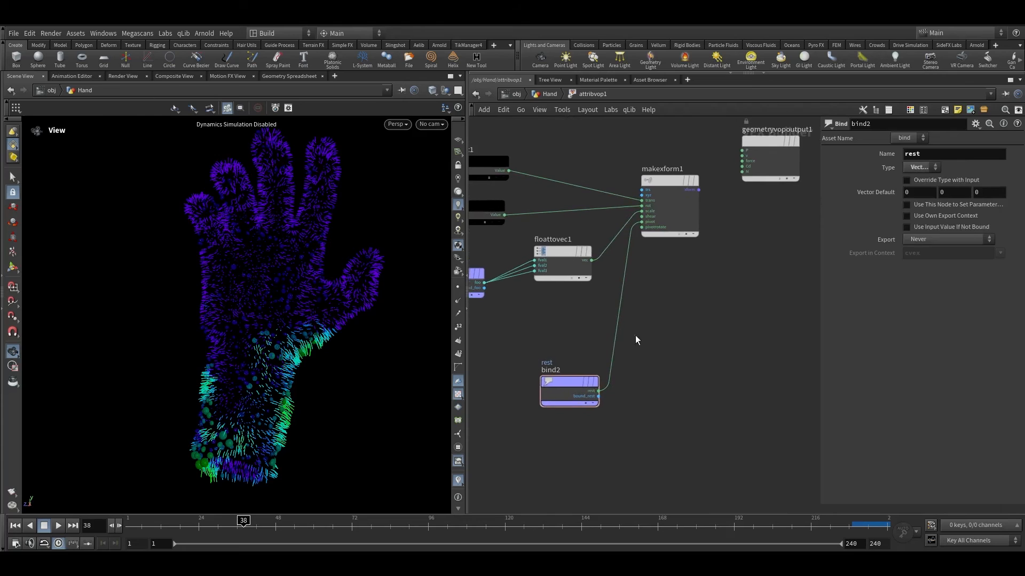
scroll(581, 390, "up", 3)
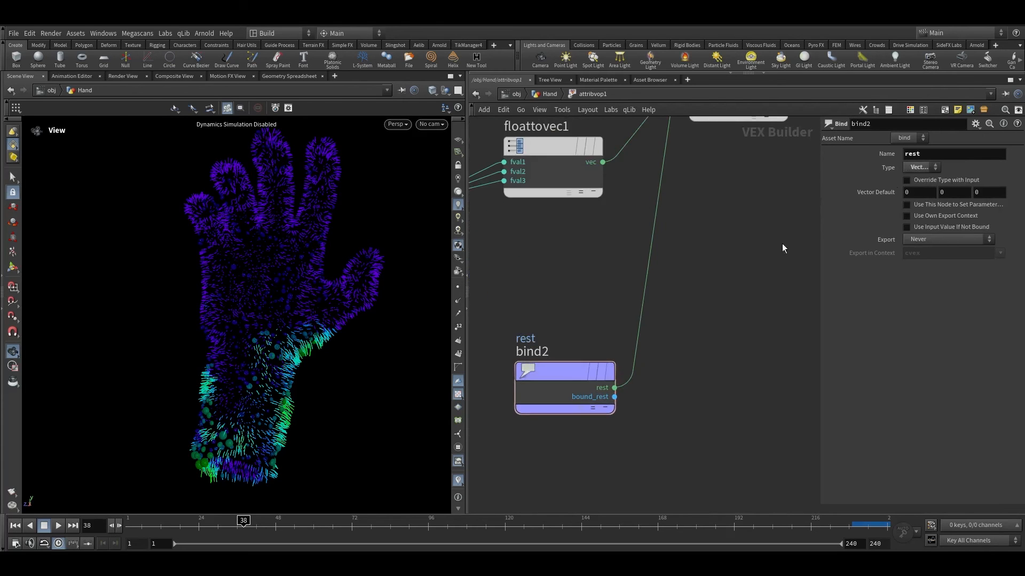
scroll(774, 248, "down", 3)
middle_click_drag(726, 263, 664, 357)
scroll(694, 243, "up", 2)
scroll(695, 243, "down", 2)
middle_click_drag(698, 246, 745, 342)
middle_click_drag(630, 172, 702, 332)
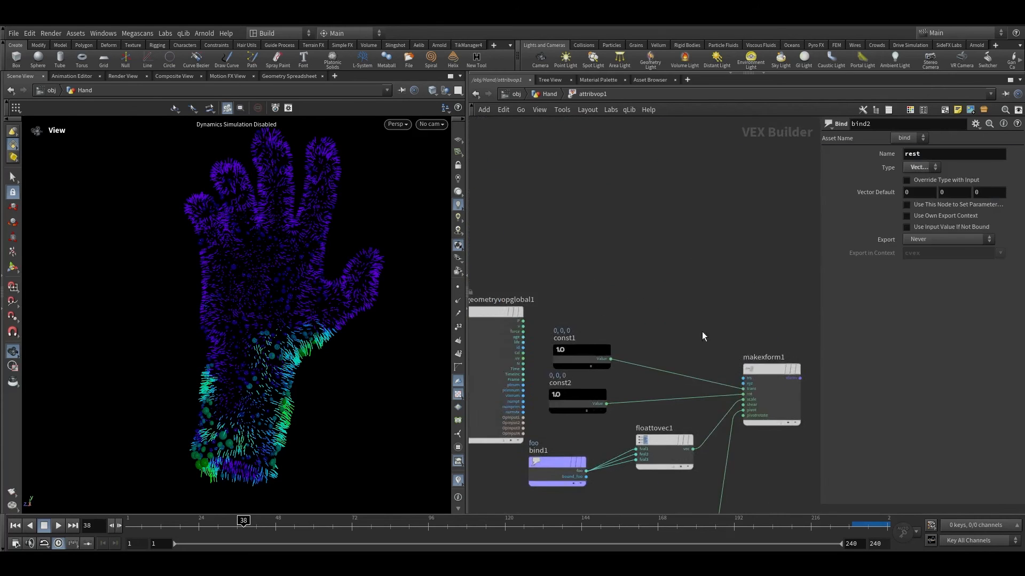
scroll(691, 319, "down", 2)
key("Tab")
type("mul")
key("Return")
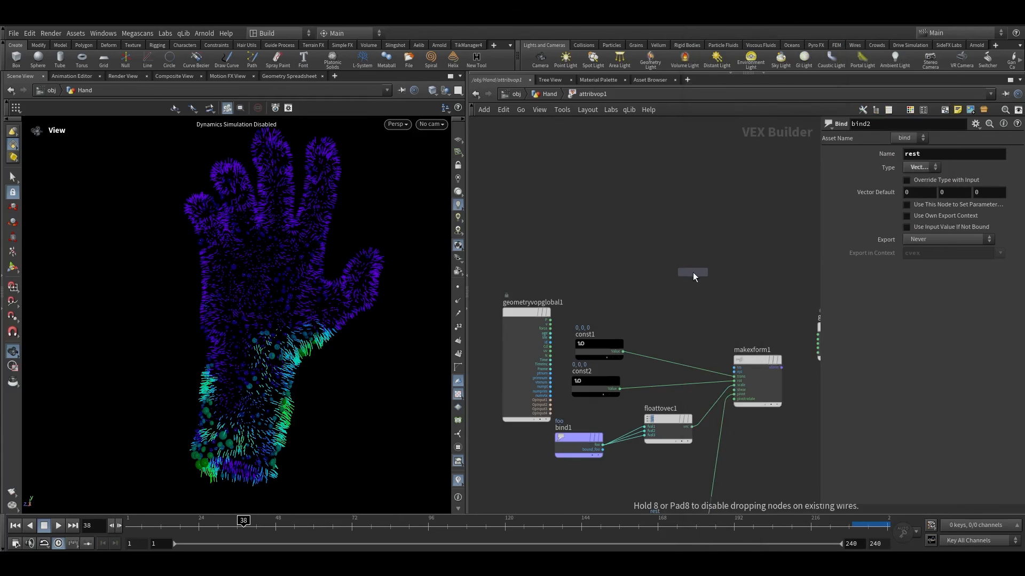
left_click(709, 274)
scroll(573, 343, "up", 3)
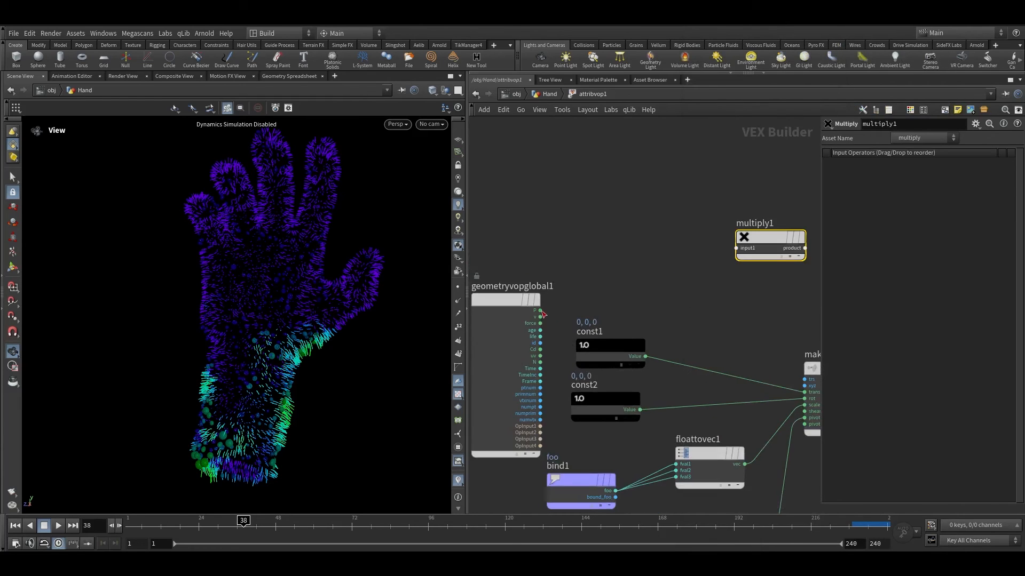
left_click_drag(540, 310, 729, 238)
left_click(737, 248)
Step: Wire the Make Transform's xform output into the Multiply node's second input
middle_click_drag(795, 307, 664, 297)
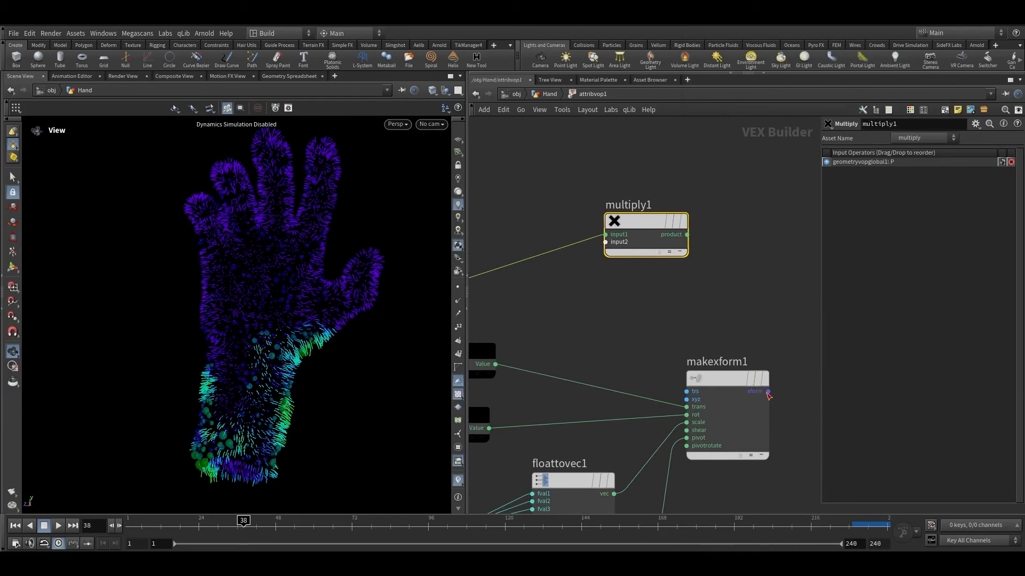
left_click(768, 391)
left_click(619, 263)
Step: Connect the Multiply node's product output to the output node's P input
middle_click_drag(765, 283, 593, 254)
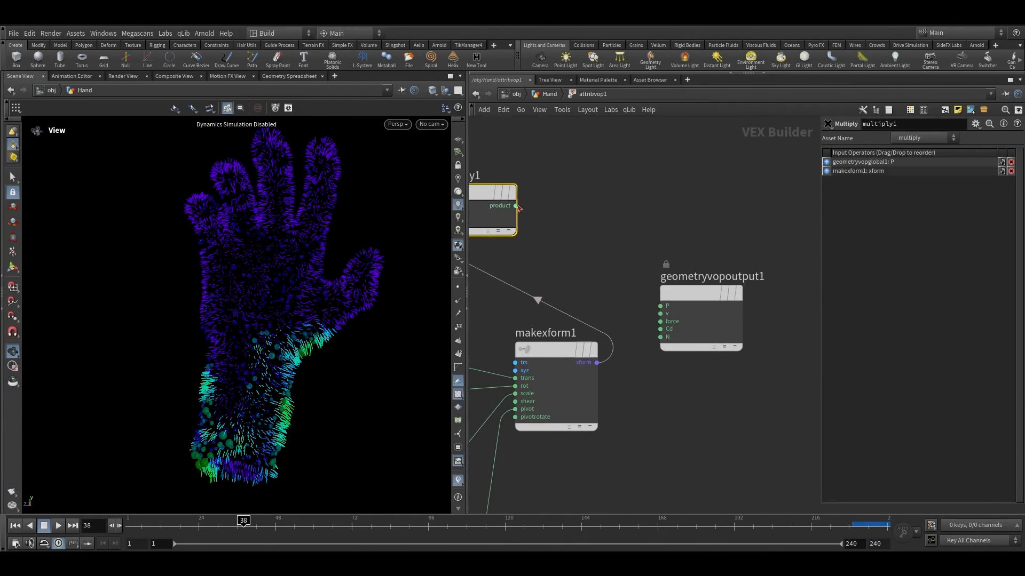
left_click(517, 206)
left_click(660, 306)
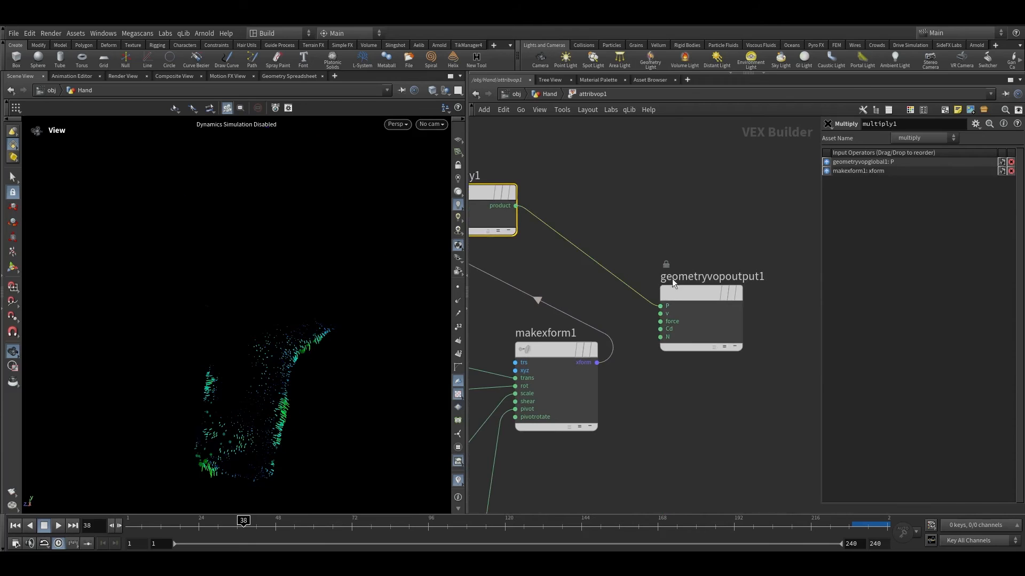
middle_click_drag(611, 219, 681, 225)
Step: Return to the geometry network and scrub the timeline to preview the point scaling
left_click(545, 94)
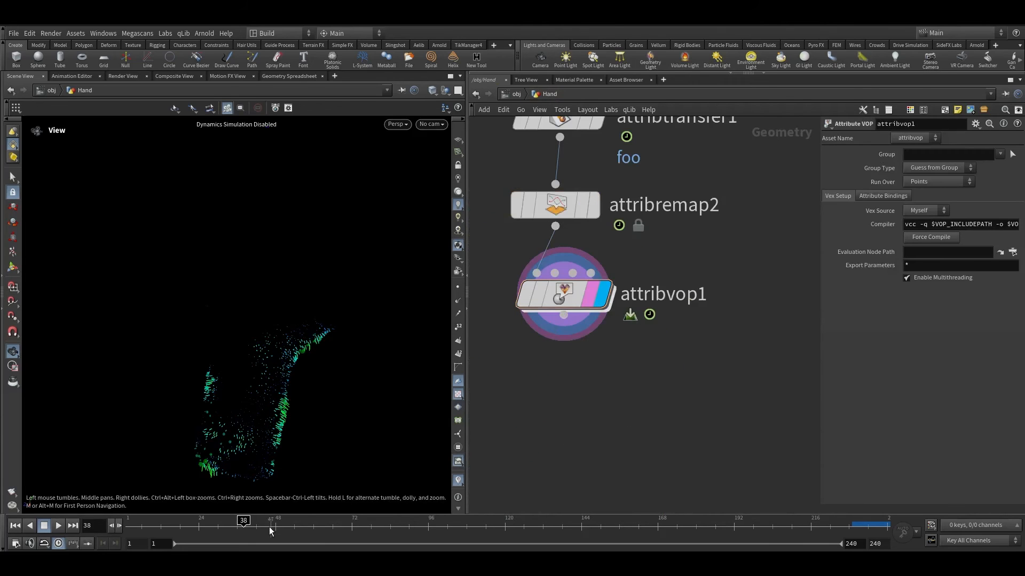
left_click_drag(270, 525, 107, 528)
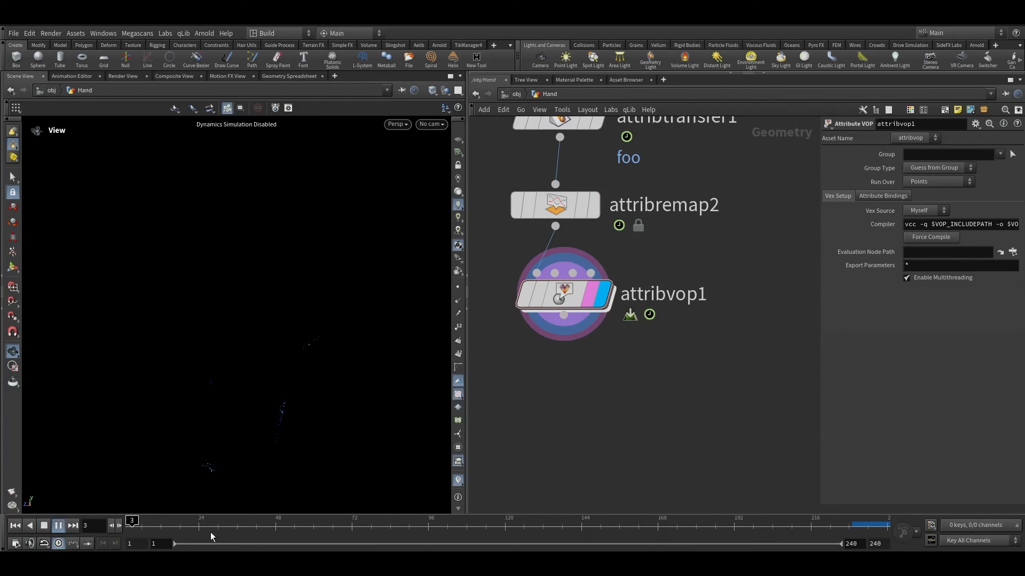
left_click_drag(213, 536, 350, 521)
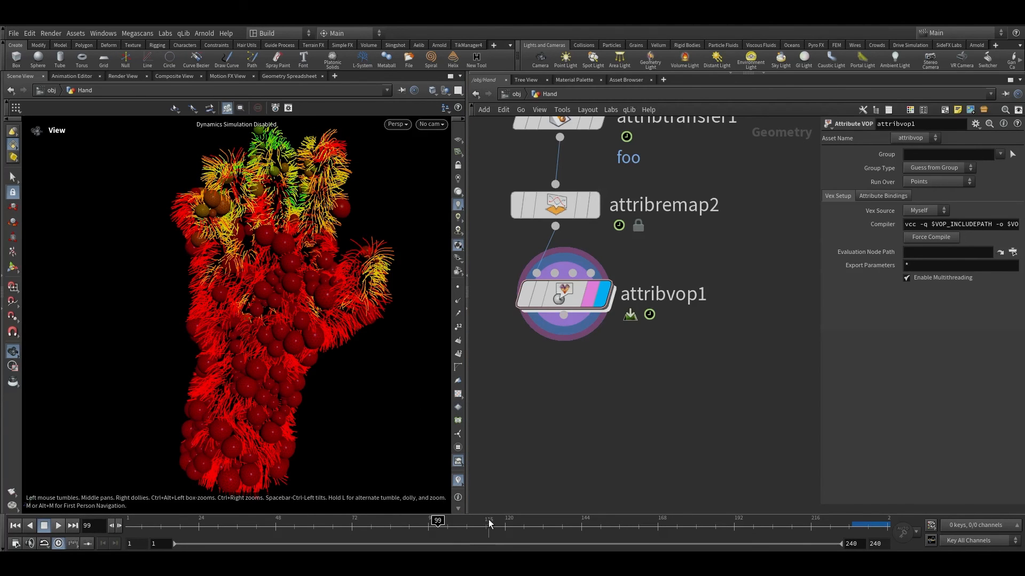
mouse_move(489, 524)
left_mouse_down()
mouse_move(590, 521)
mouse_move(235, 517)
left_mouse_up()
Step: Re-enter the Attribute VOP and inspect the wiring of the transform nodes
key("shift+w")
scroll(571, 325, "up", 2)
middle_click_drag(571, 325, 639, 358)
double_click(642, 341)
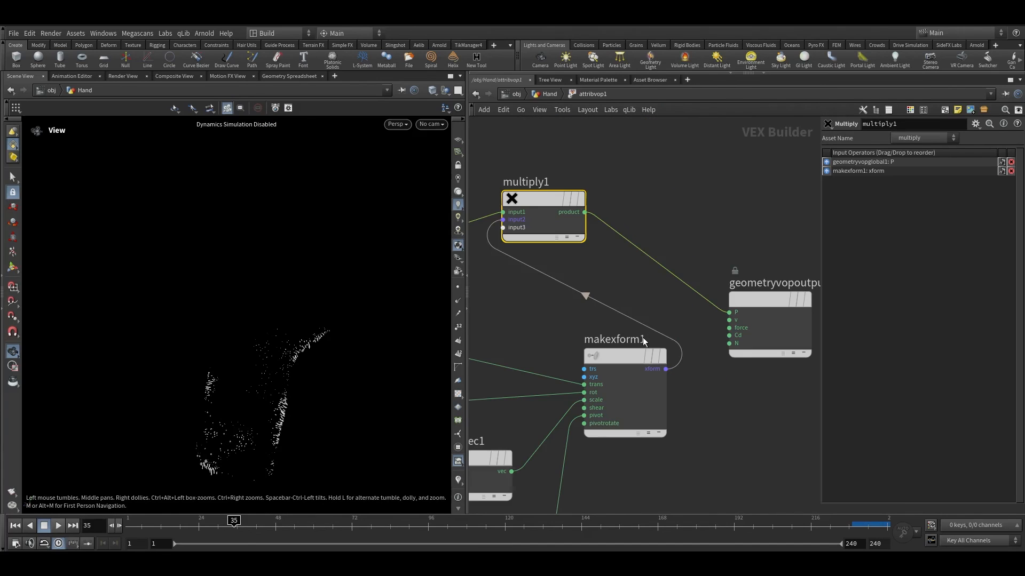
scroll(648, 459, "down", 1)
middle_click_drag(643, 473, 779, 268)
scroll(652, 422, "up", 2)
middle_click_drag(652, 422, 620, 443)
left_click(620, 454)
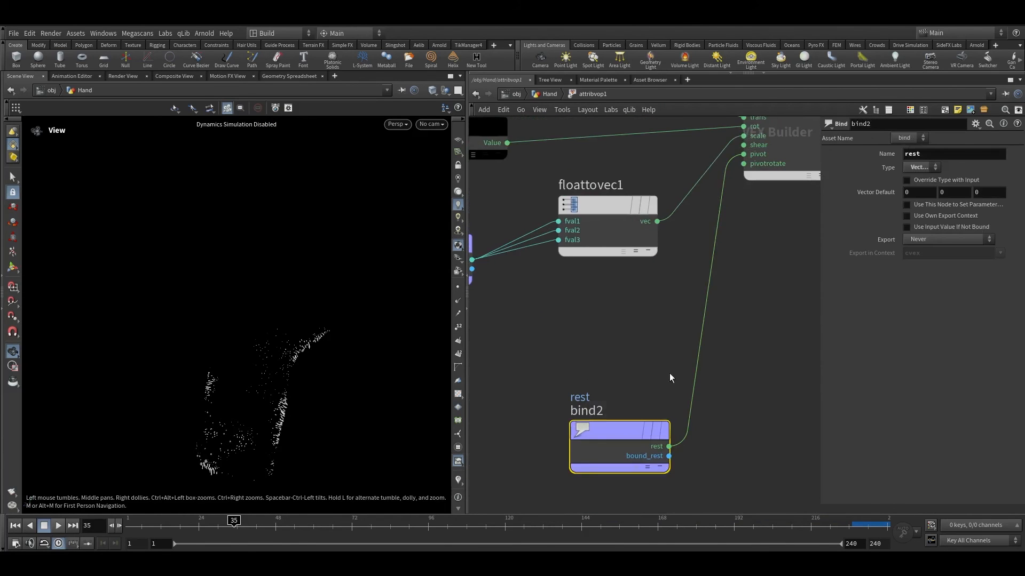
scroll(669, 373, "down", 1)
left_click_drag(640, 378, 584, 497)
left_click_drag(522, 409, 688, 494)
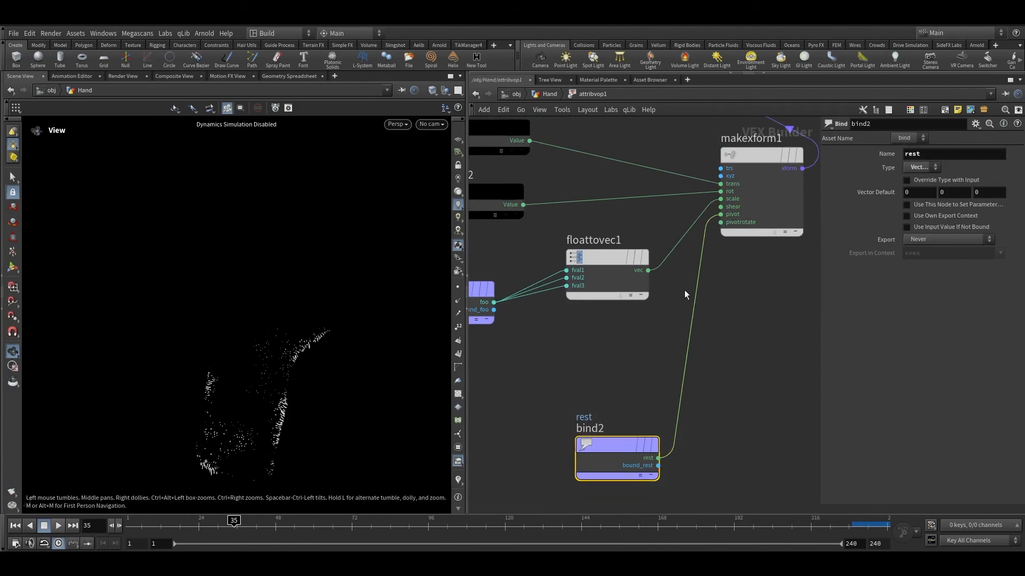
Step: Go back to the geometry network and select the rest1 node to inspect its rest attribute settings
left_click(543, 94)
scroll(672, 374, "down", 7)
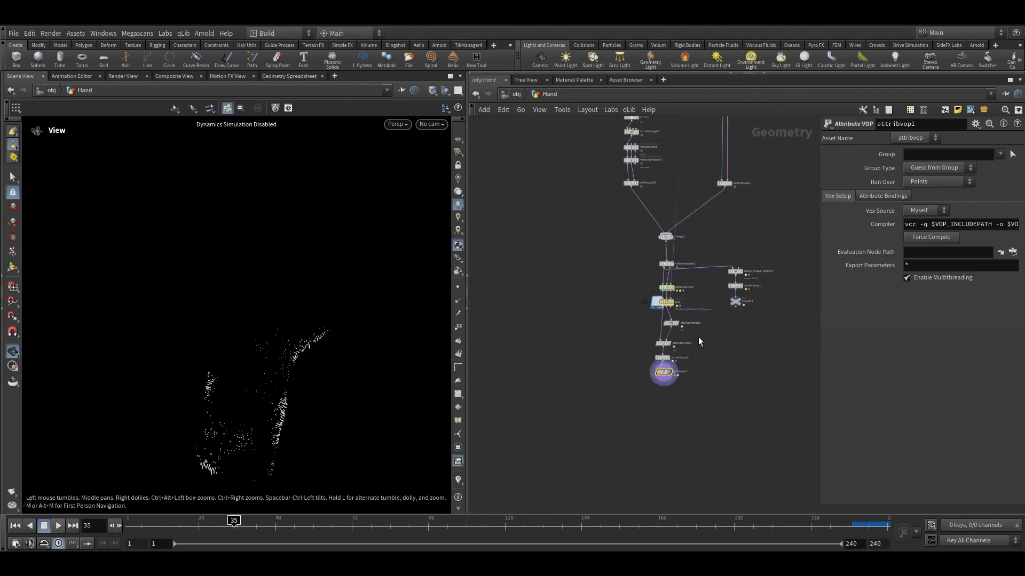
middle_click_drag(675, 213, 652, 431)
scroll(613, 230, "up", 5)
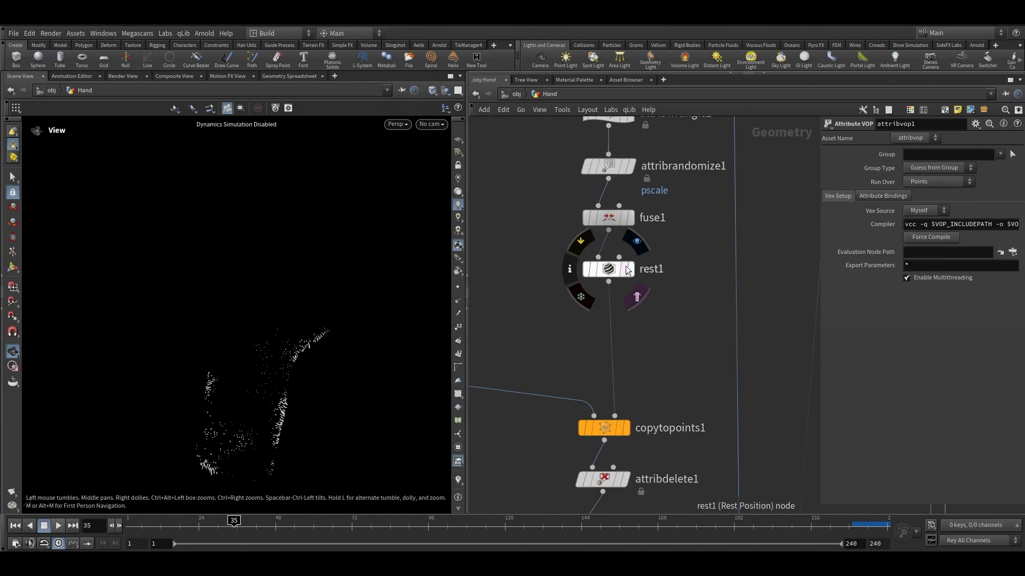
left_click(628, 271)
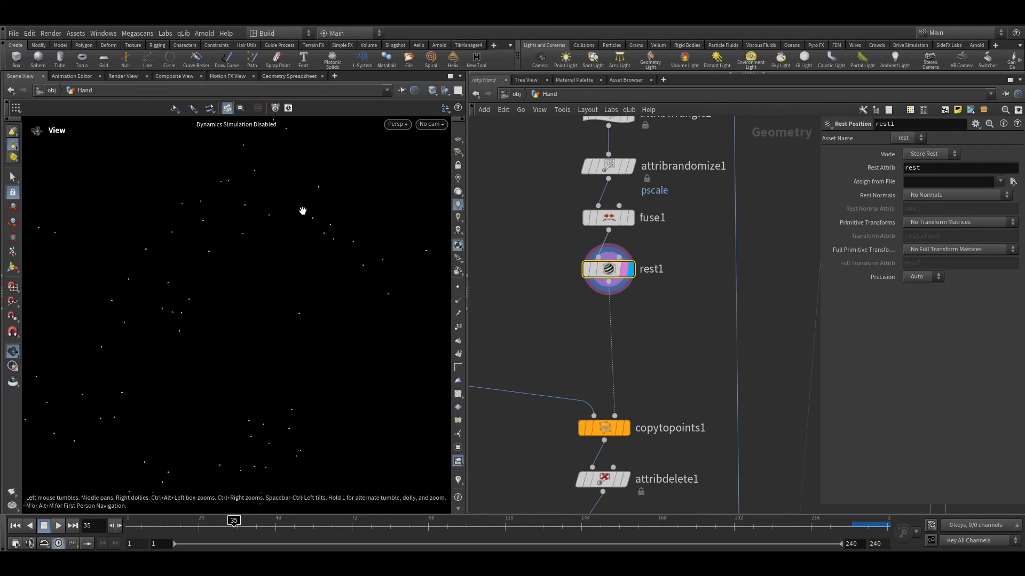
Step: Navigate the network back down to the Attribute VOP and display its result
scroll(649, 328, "down", 3)
middle_click_drag(650, 327, 674, 211)
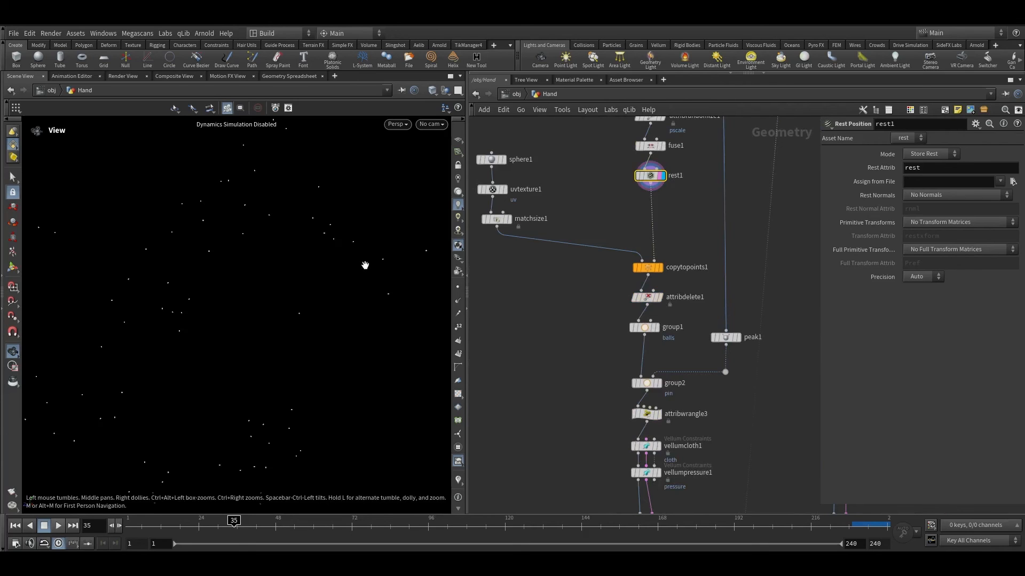
scroll(667, 299, "down", 4)
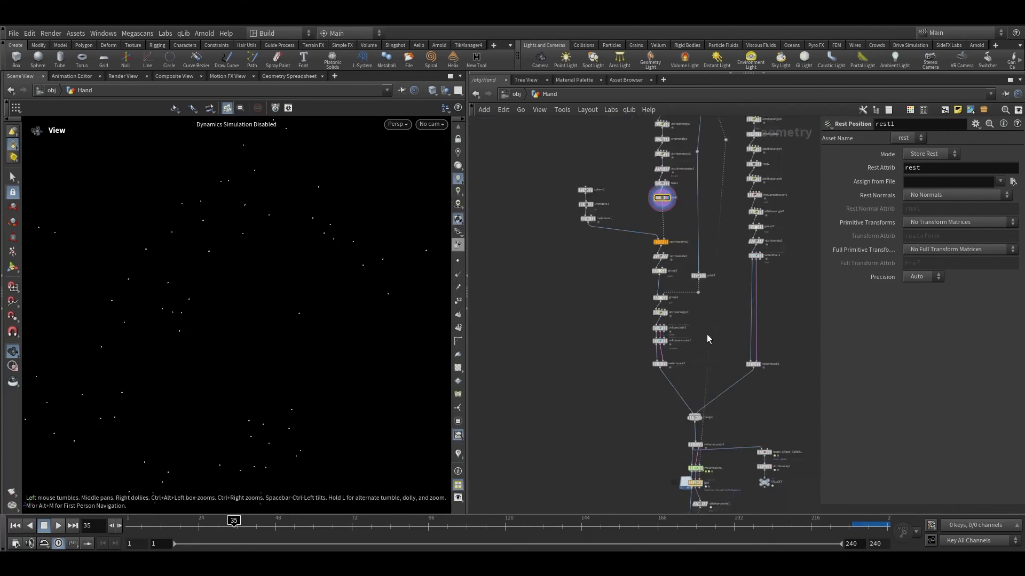
scroll(602, 171, "up", 3)
middle_click_drag(644, 277, 583, 292)
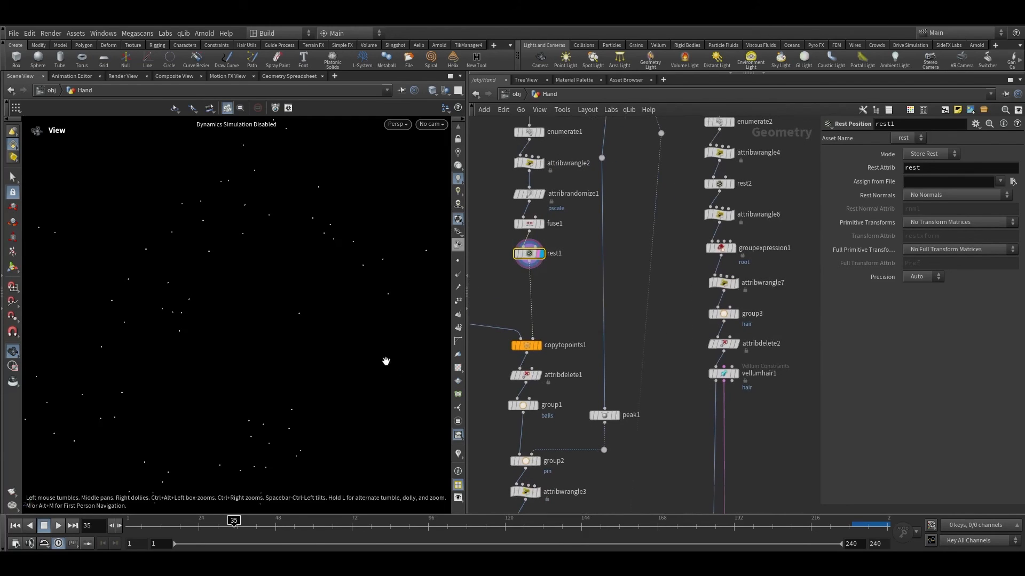
middle_click_drag(615, 323, 664, 309)
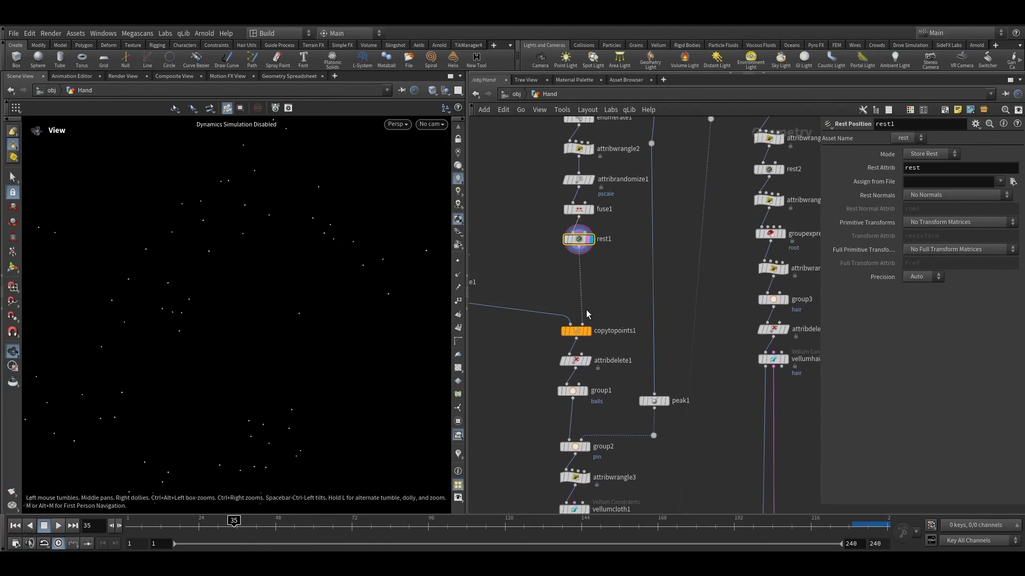
middle_click_drag(593, 320, 682, 283)
scroll(722, 323, "down", 3)
middle_click_drag(716, 384, 651, 345)
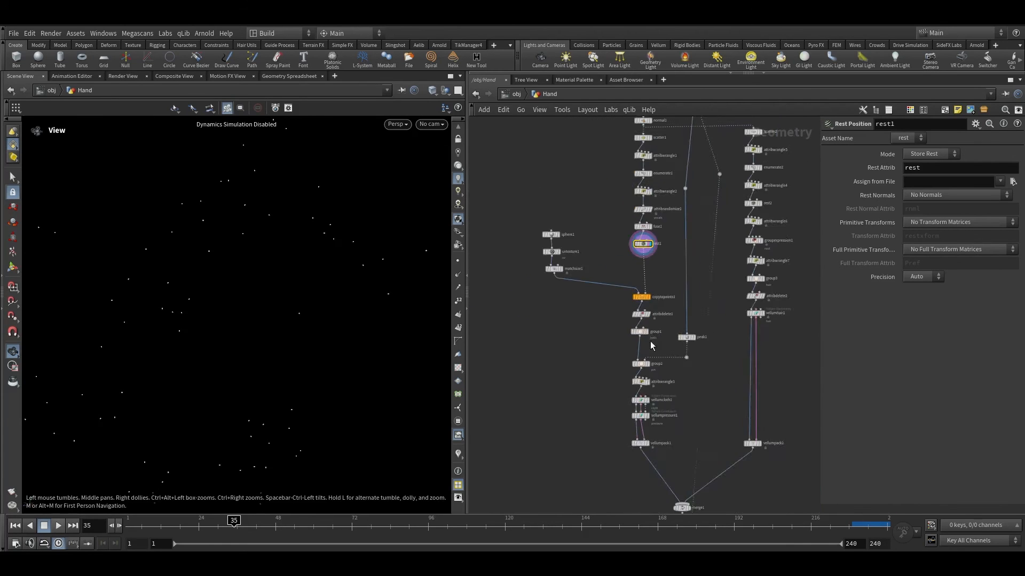
middle_click_drag(638, 465, 628, 283)
scroll(666, 377, "up", 1)
middle_click_drag(623, 387, 578, 217)
scroll(633, 347, "up", 3)
left_click(632, 339)
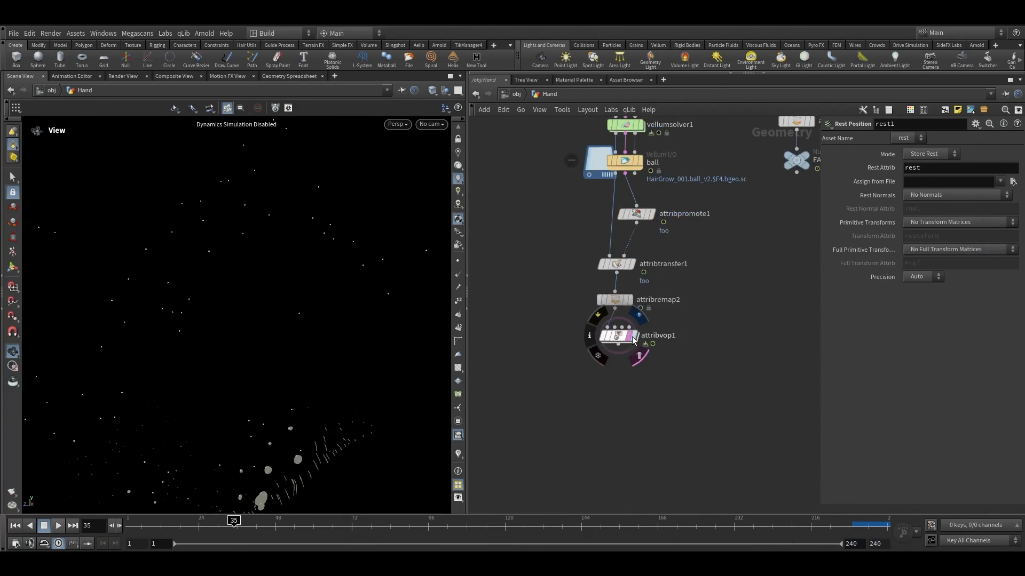
Step: Try an Output Max of 0.6 on the Attribute Remap node and revert it
scroll(301, 316, "down", 10)
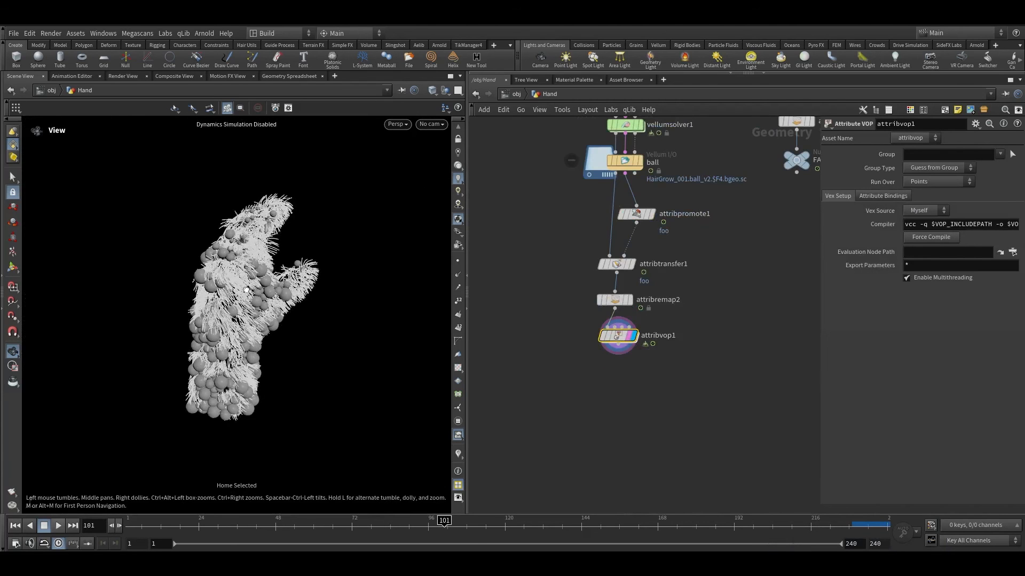
scroll(300, 316, "up", 5)
scroll(580, 297, "up", 3)
left_click(631, 304)
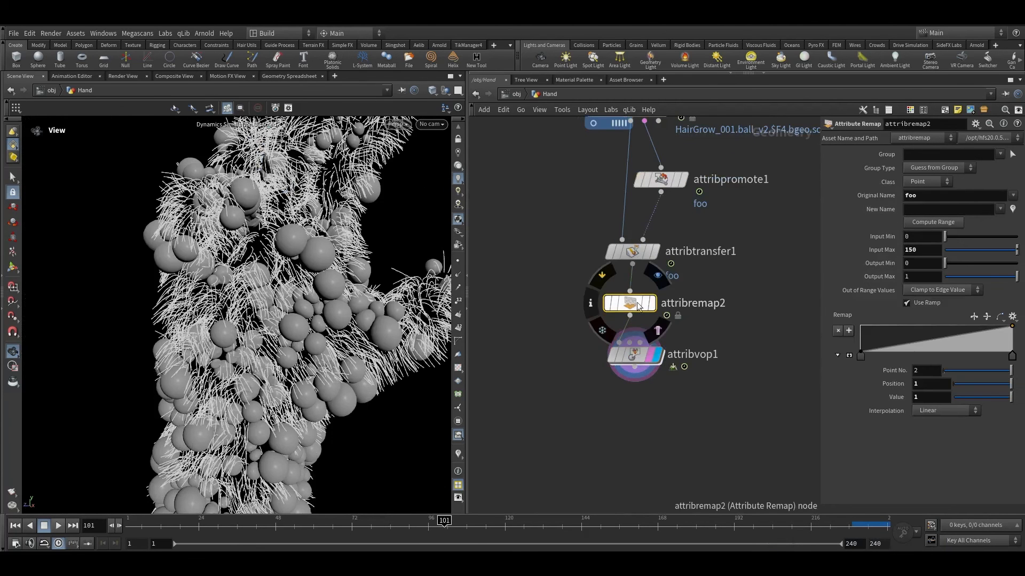
middle_click_drag(914, 276, 886, 278)
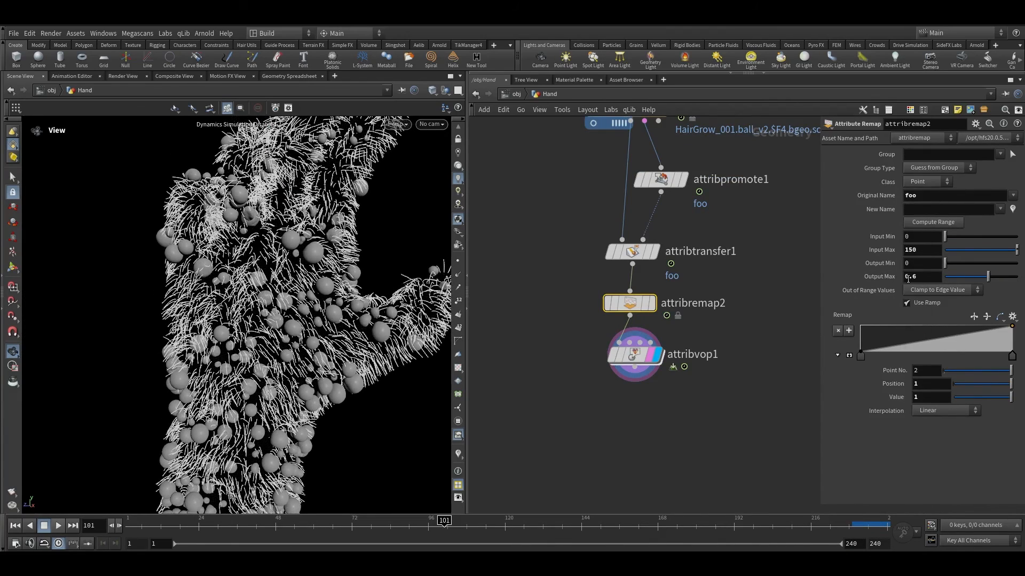
middle_click(928, 276, "ctrl")
right_click_drag(304, 315, 437, 176, "alt")
key("h")
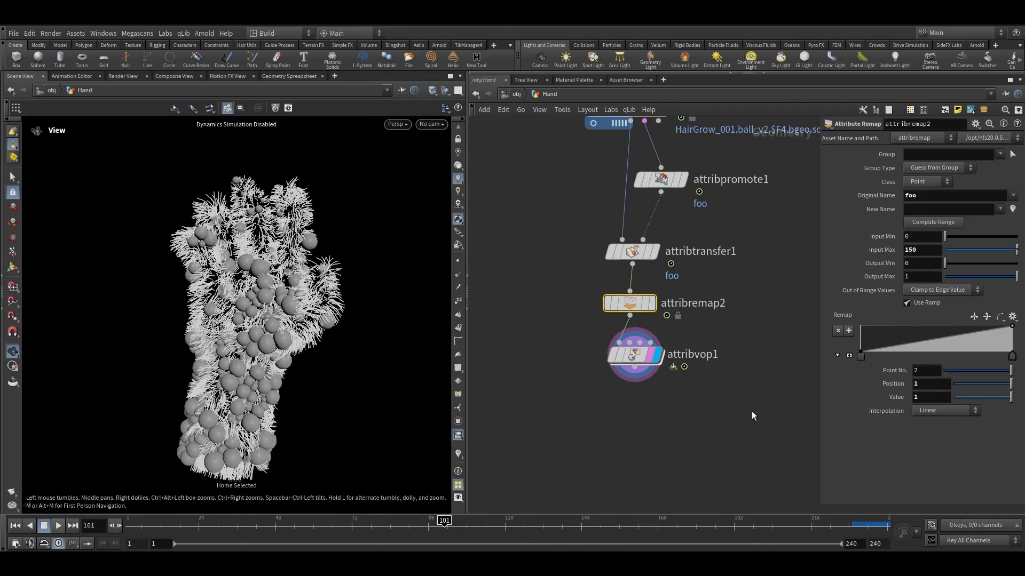
key("h")
Step: Add a Split node after the Attribute VOP and set its group to hair
scroll(671, 383, "up", 3)
left_click_drag(671, 383, 561, 231)
left_click(602, 337)
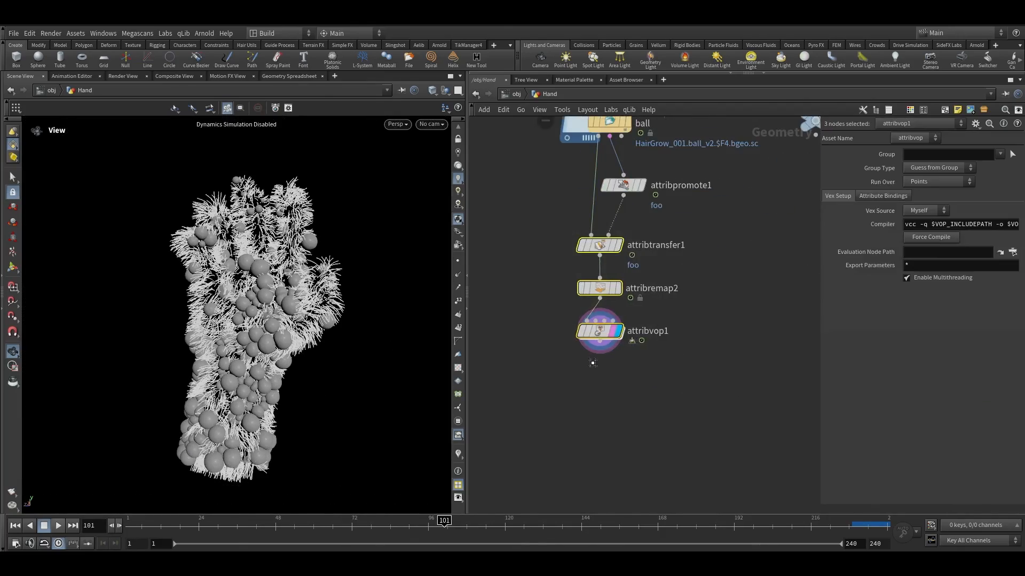
key("Tab")
type("split")
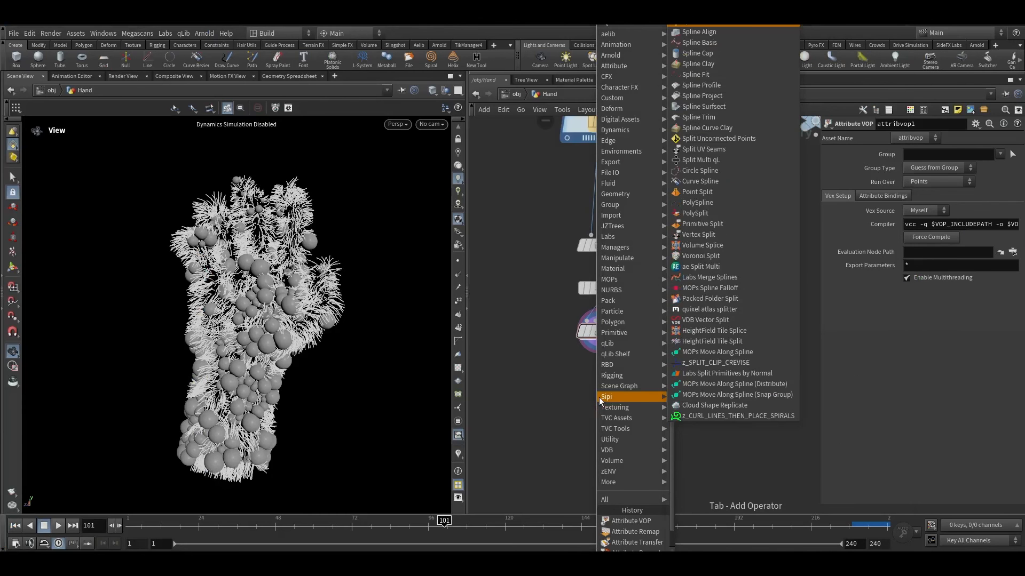
key("Return")
left_click(596, 406)
scroll(607, 407, "up", 3)
left_click(613, 407)
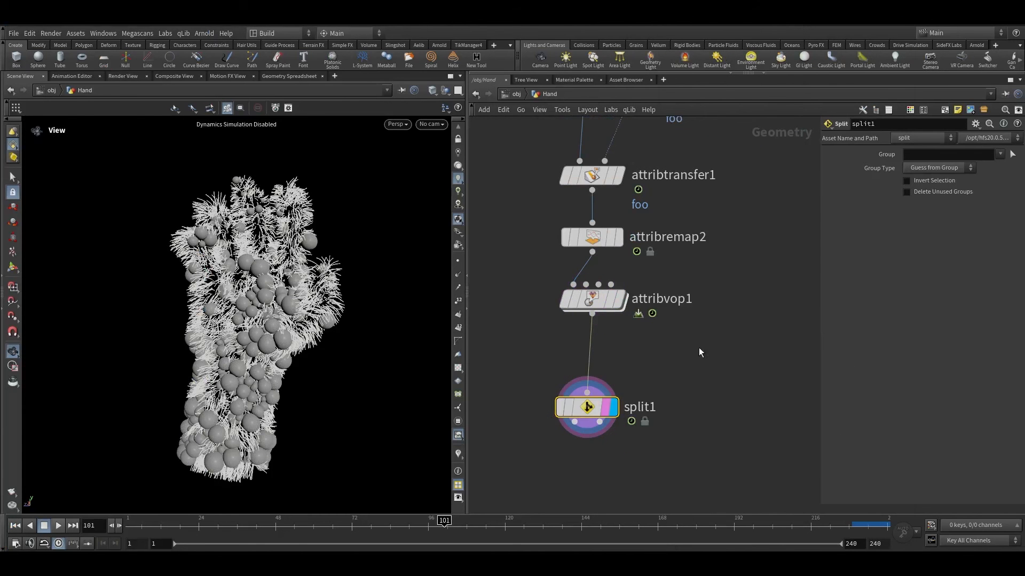
left_click(999, 154)
left_click(912, 221)
Step: Append a Sweep node to the split's hair output and set its Surface Shape to Round Tube
middle_click_drag(638, 376, 680, 277)
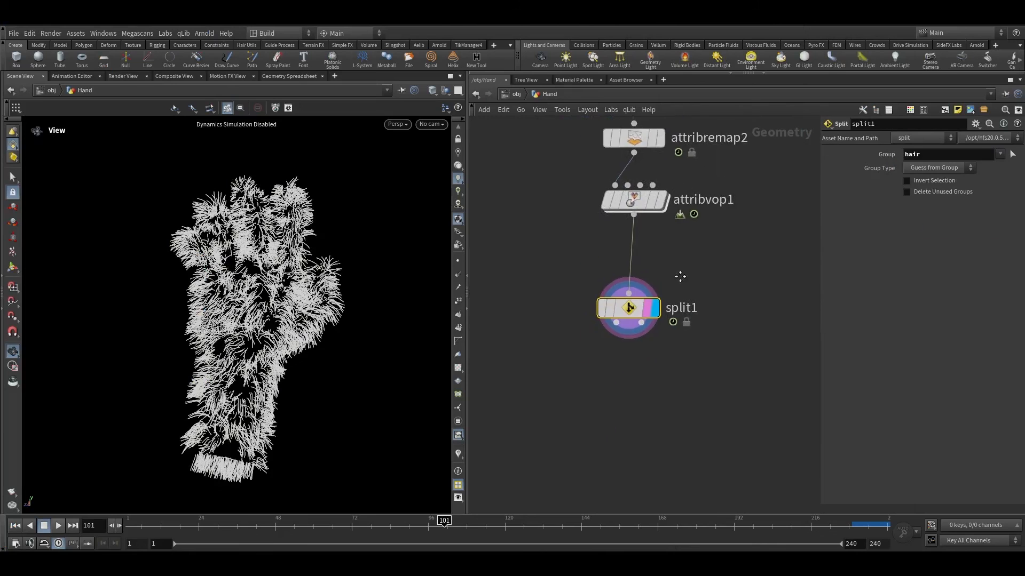
scroll(614, 320, "up", 1)
left_click(616, 323)
key("Tab")
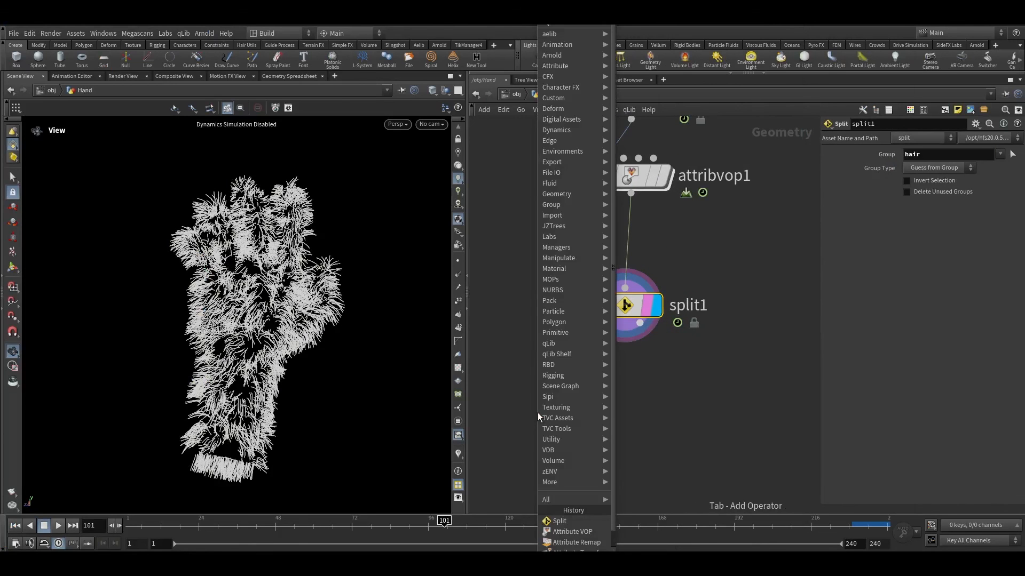
type("sweep")
key("Return")
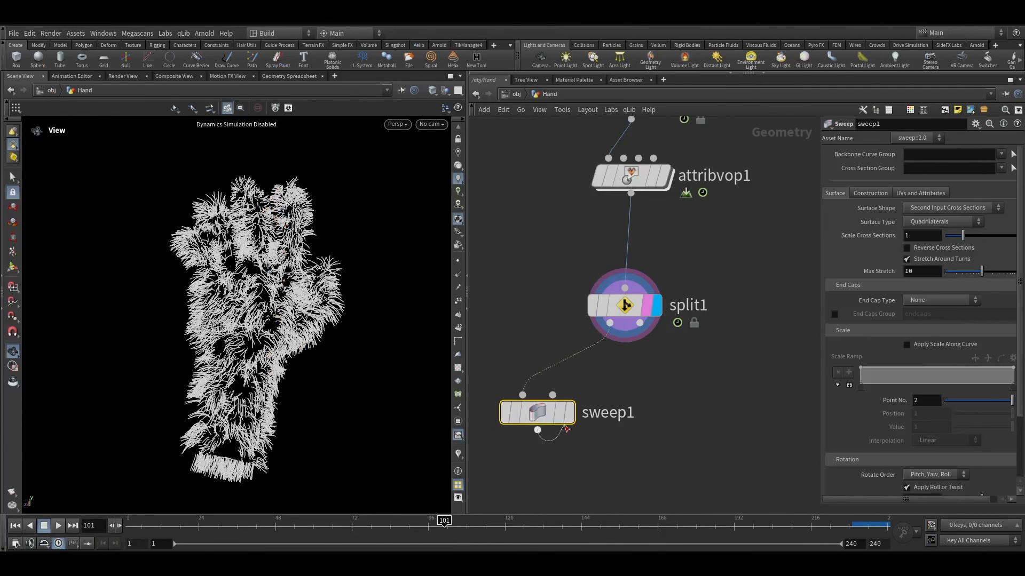
left_click(568, 413)
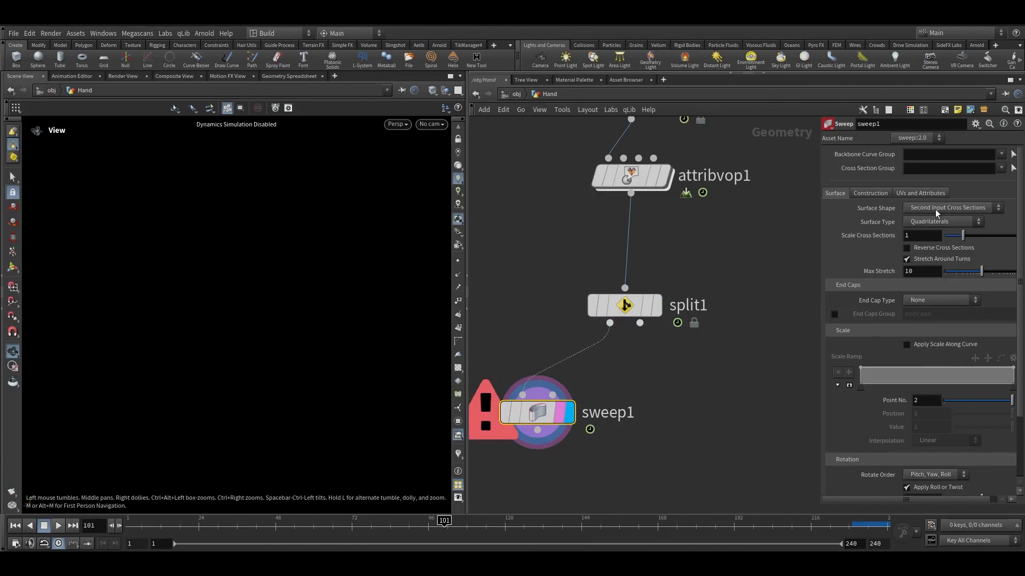
left_click(921, 206)
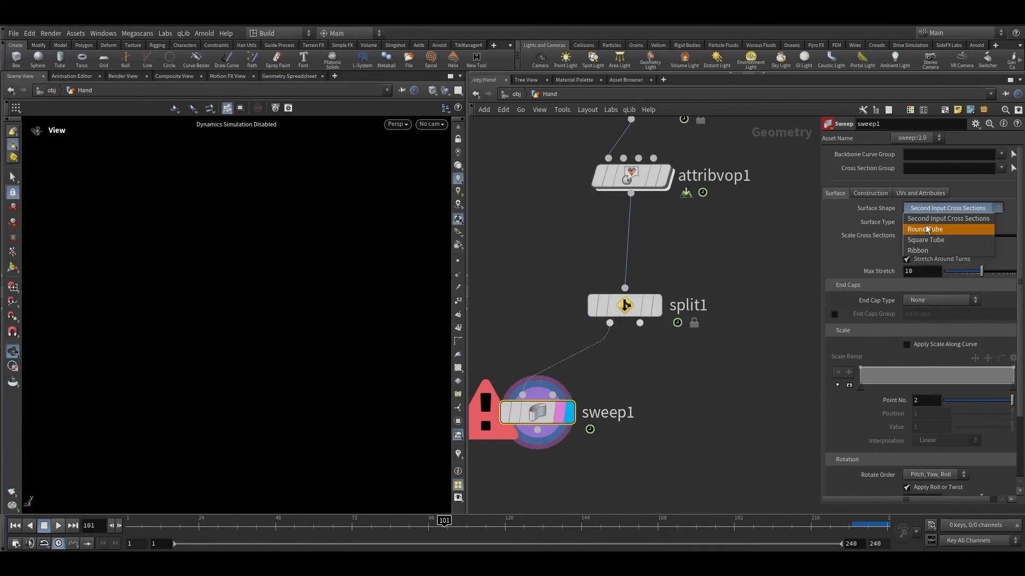
left_click(926, 225)
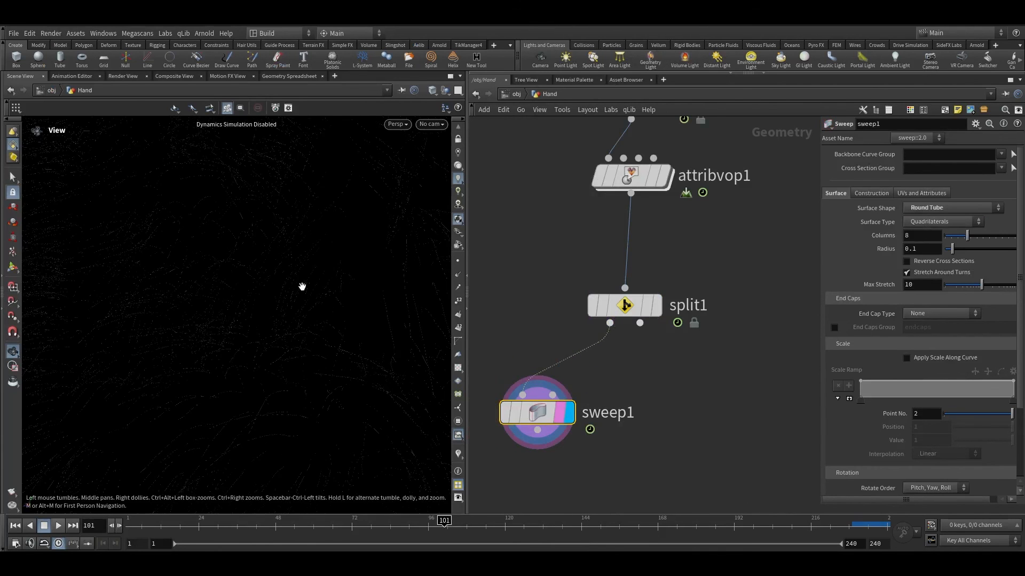
key("d")
left_click(123, 162)
left_click(144, 161)
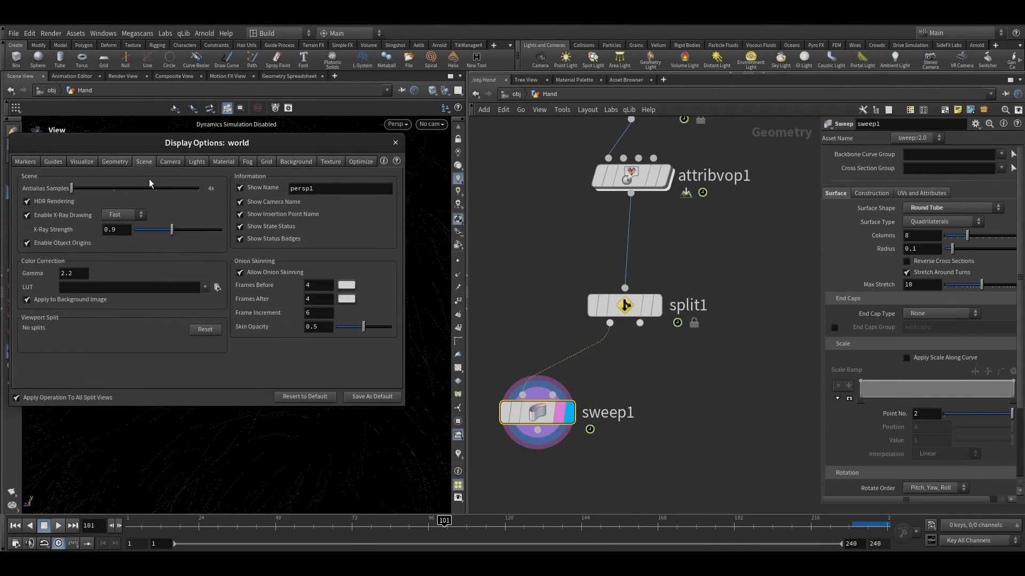
left_click(395, 143)
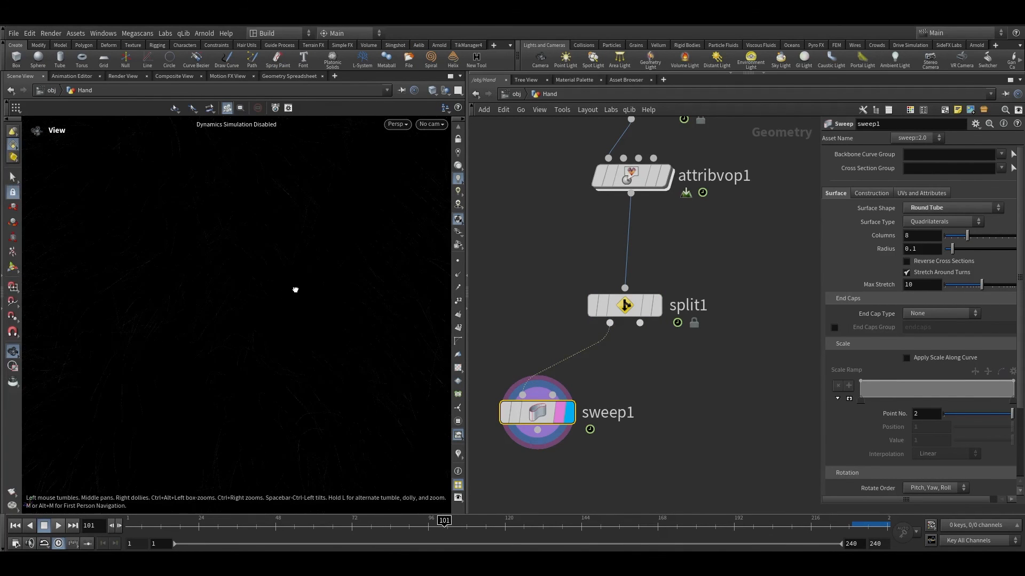
Step: Set the sweep's tube radius to 12
left_click_drag(953, 248, 1023, 250)
mouse_move(910, 248)
middle_mouse_down()
mouse_move(955, 242)
mouse_move(909, 253)
middle_mouse_up()
right_click_drag(320, 326, 481, 227)
left_click_drag(401, 252, 404, 272)
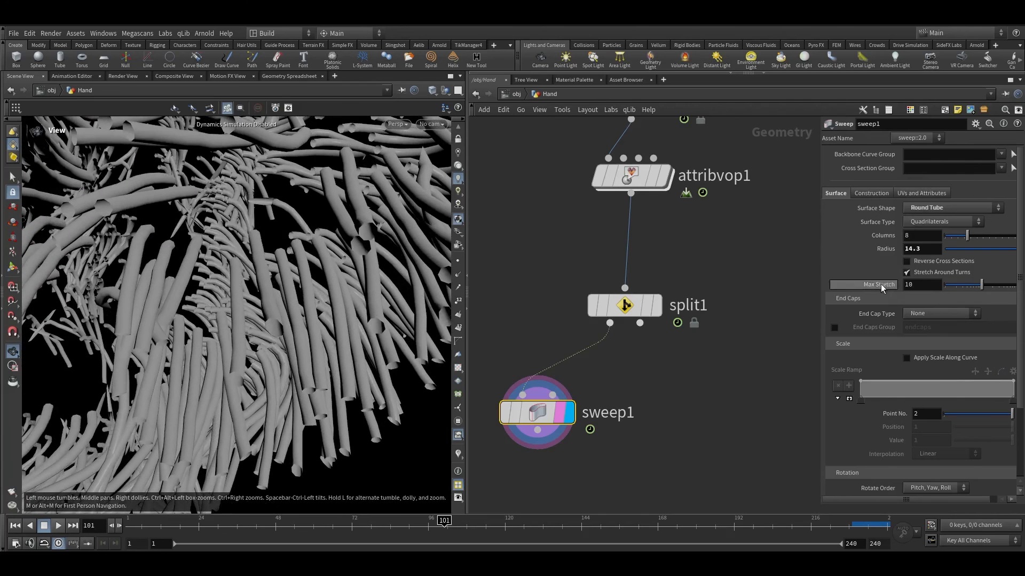
left_click_drag(920, 250, 868, 254)
type("12")
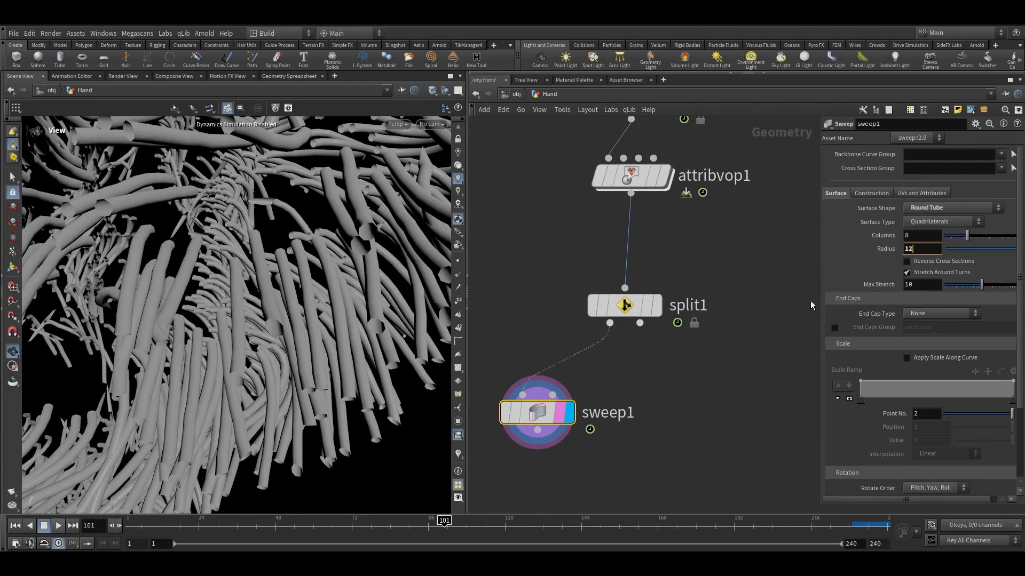
key("Return")
left_click_drag(362, 258, 357, 244)
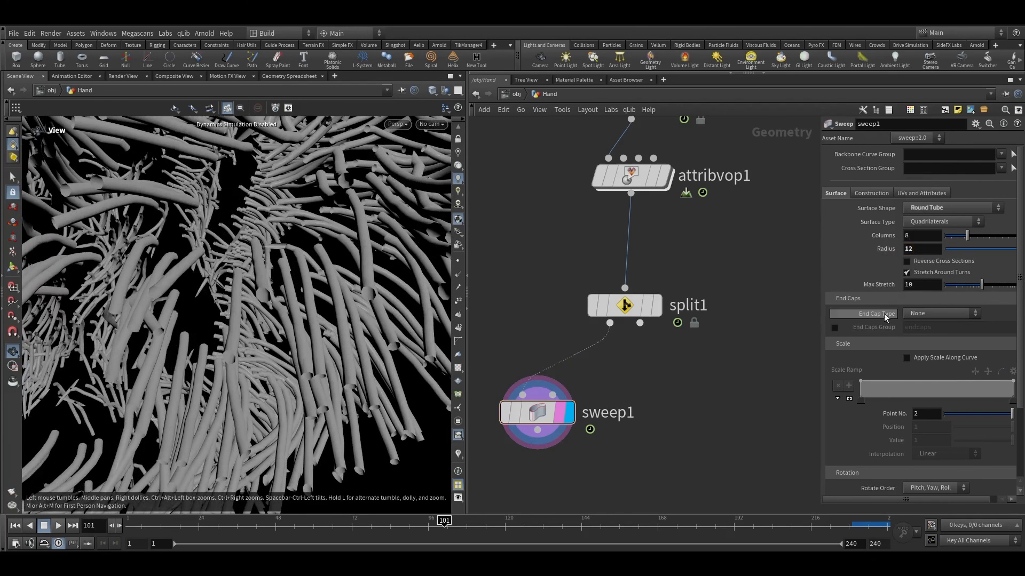
Step: Set the sweep's End Cap Type to Grid and its End Cap Scale to about 0.131
left_click(915, 314)
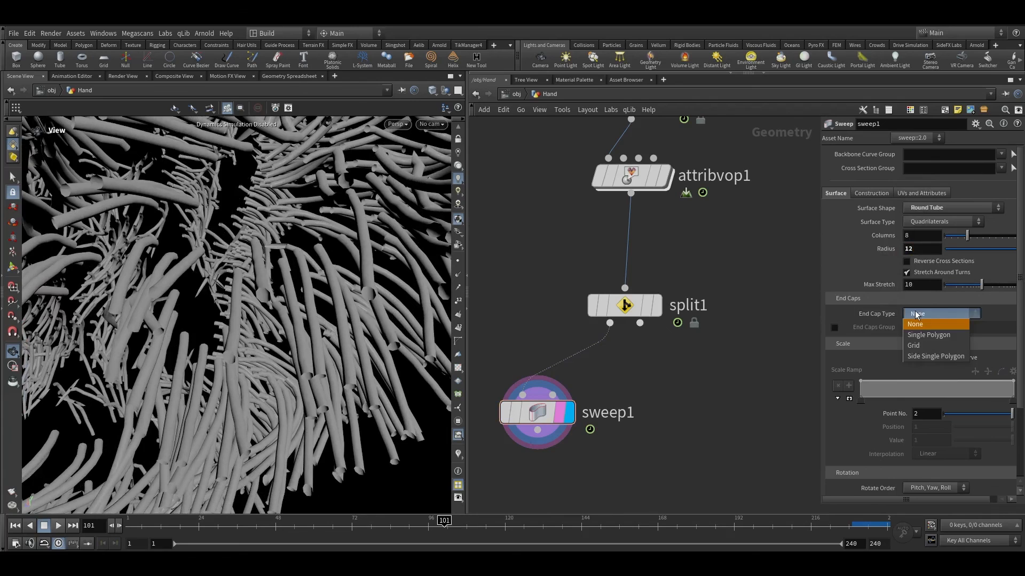
left_click(916, 344)
left_click_drag(444, 276, 250, 239)
left_click_drag(328, 252, 407, 288)
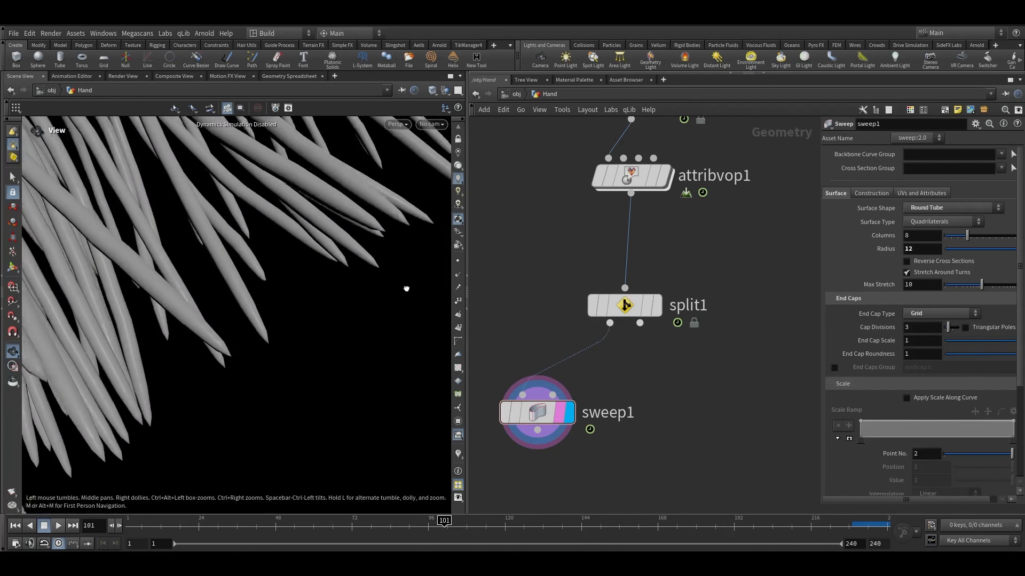
right_click_drag(407, 288, 520, 263)
left_click_drag(968, 342, 956, 344)
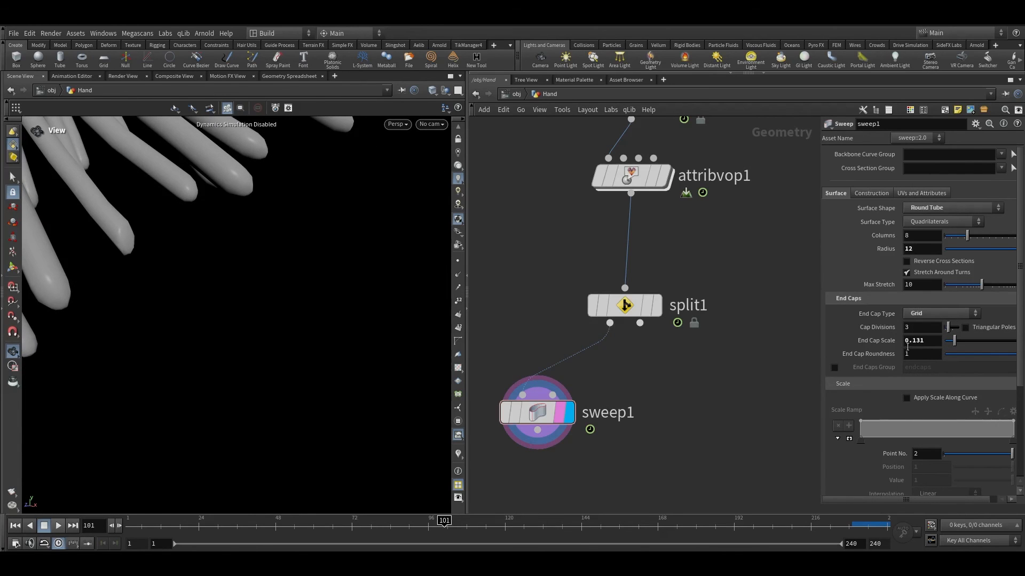
Step: Orbit around the swept hair and scrub the timeline to inspect the tubes over the animation
right_click_drag(377, 299, 288, 324)
left_click_drag(288, 325, 302, 314)
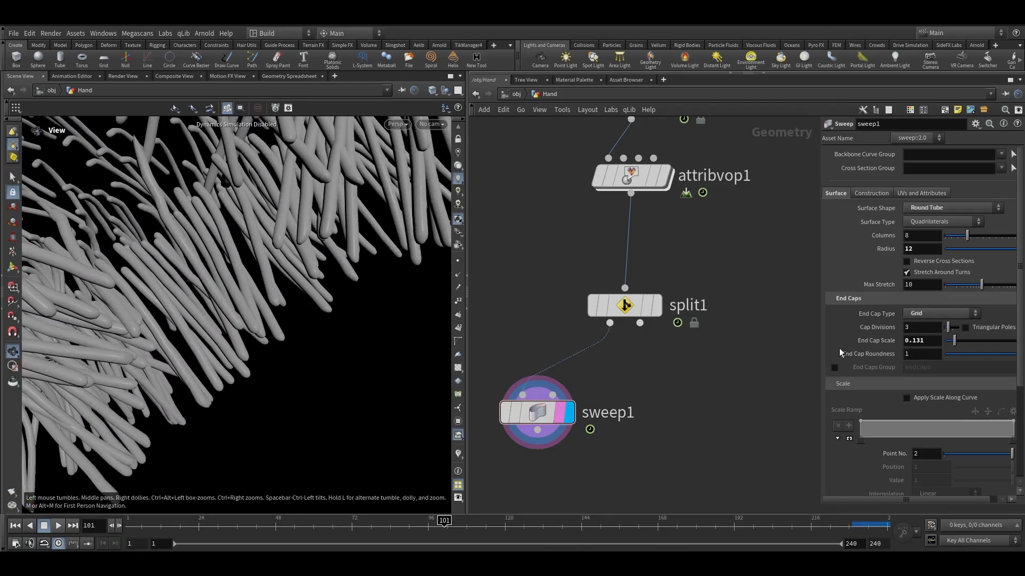
right_click_drag(374, 296, 304, 315)
left_click_drag(304, 315, 304, 267)
right_click_drag(305, 267, 243, 388)
left_click_drag(243, 387, 264, 320)
right_click_drag(256, 384, 365, 298)
middle_click_drag(366, 298, 215, 377)
right_click_drag(215, 377, 257, 365)
left_click_drag(177, 523, 399, 530)
left_click_drag(592, 543, 691, 550)
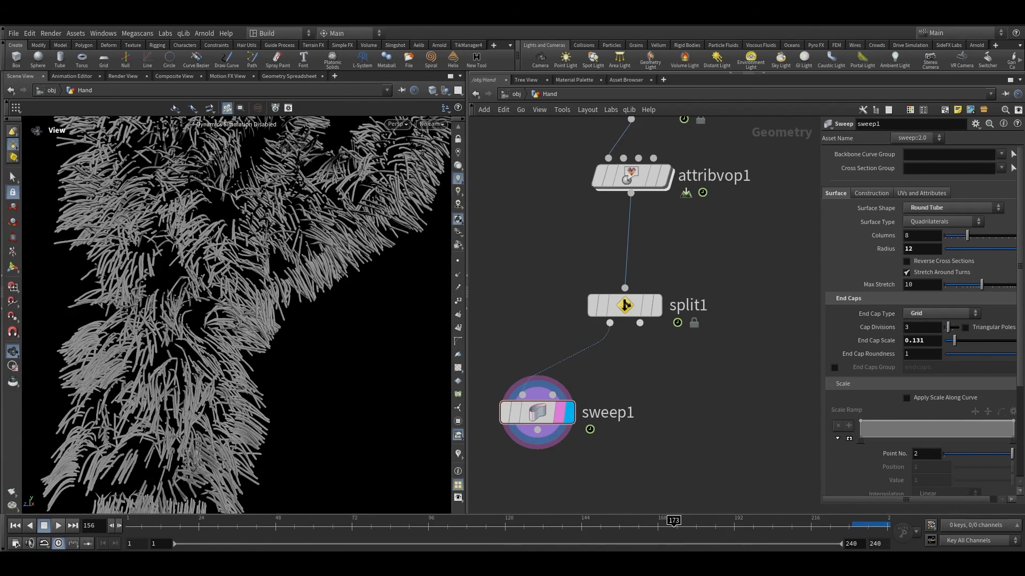
right_click_drag(372, 313, 293, 293)
left_click_drag(293, 293, 407, 444)
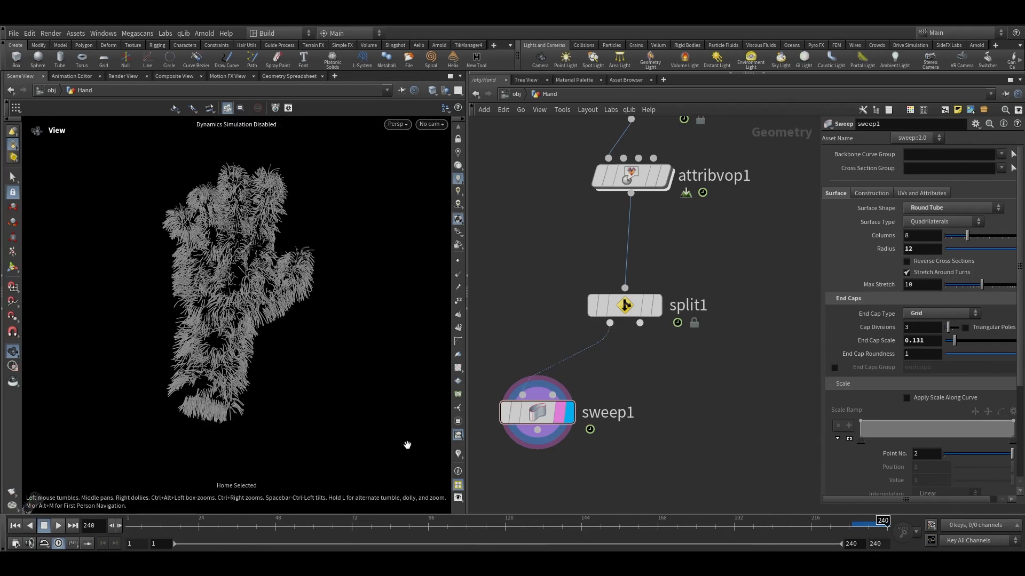
left_click_drag(696, 529, 808, 513)
scroll(609, 381, "down", 3)
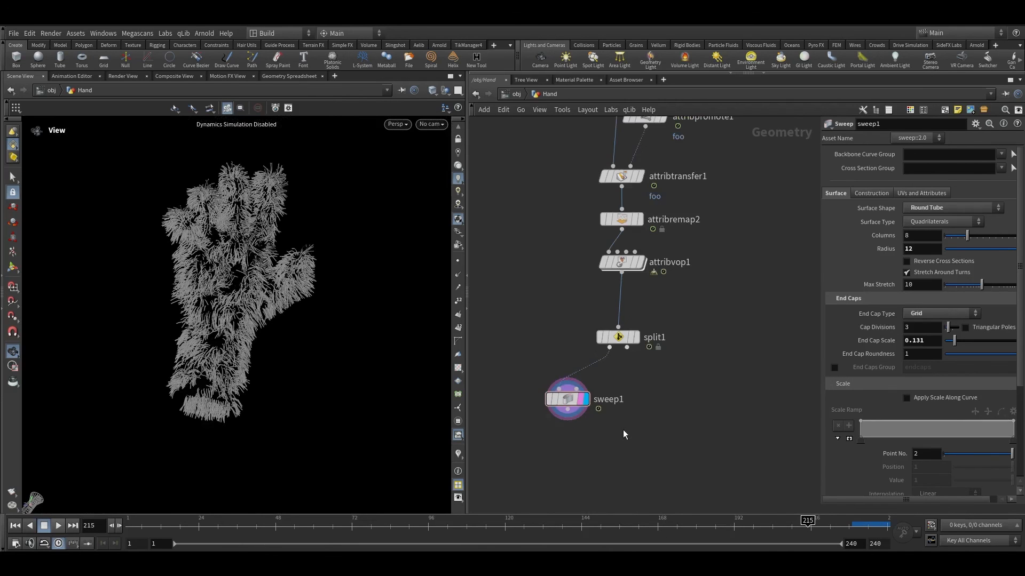
Step: Merge the sweep output with the split's other output in a new Merge node and display it
left_click_drag(623, 430, 529, 379)
left_click_drag(642, 391, 604, 328, "shift")
left_click(626, 348)
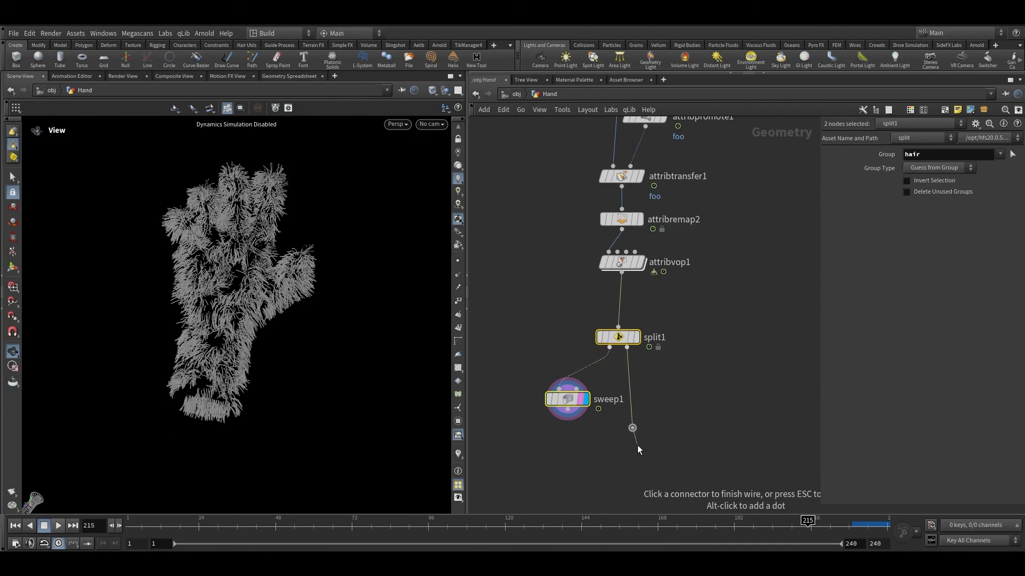
left_click(567, 421)
mouse_move(636, 433)
left_mouse_down()
mouse_move(614, 453)
mouse_move(632, 446)
left_mouse_up()
key("alt+m")
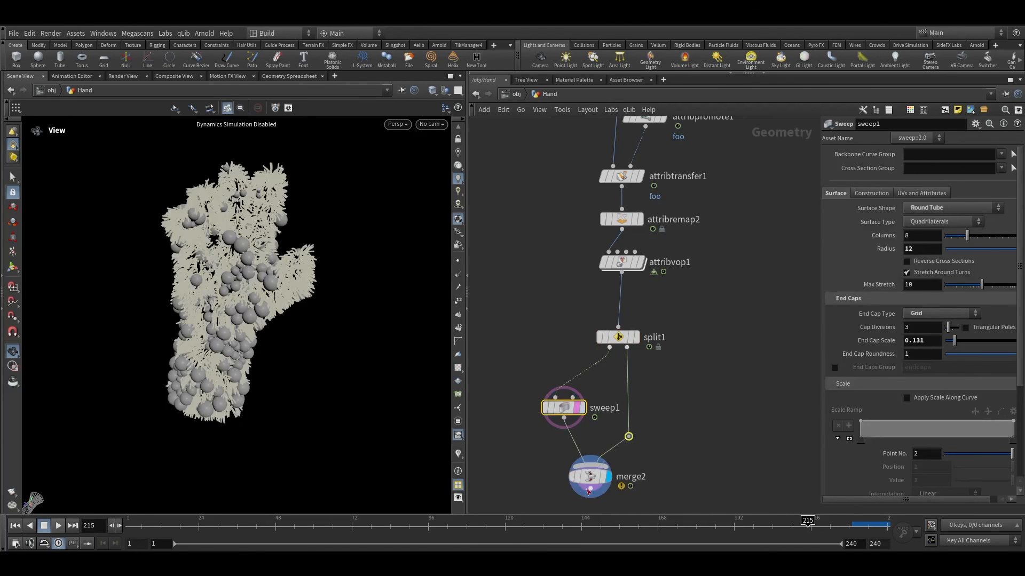
left_click(611, 460)
Step: Wire the remesh1 hand mesh into the merge node through a dot
key("shift+w")
key("shift+w")
scroll(229, 381, "up", 4)
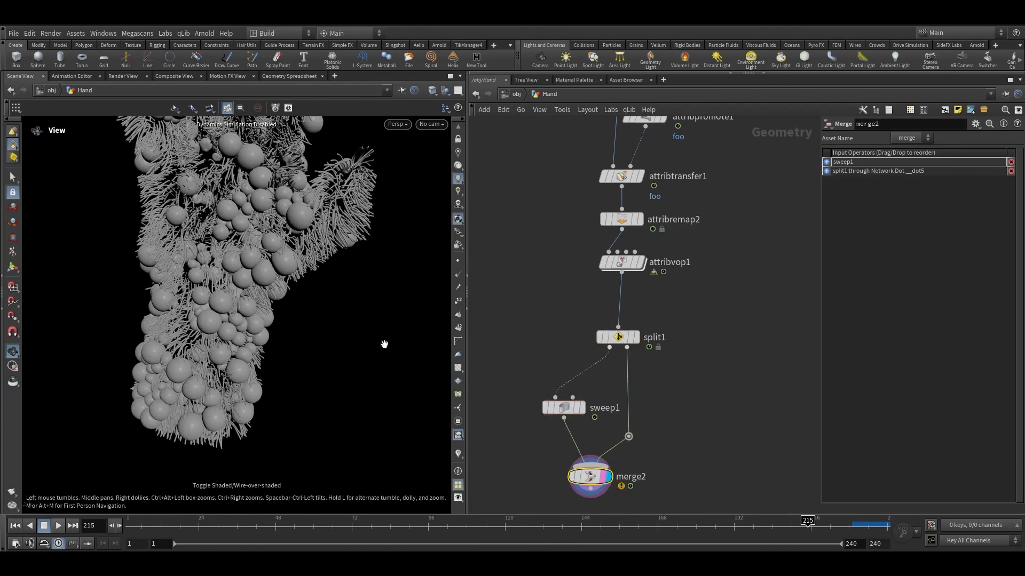
scroll(631, 365, "down", 6)
middle_click_drag(693, 278, 661, 461)
scroll(656, 454, "up", 3)
middle_click_drag(603, 207, 617, 452)
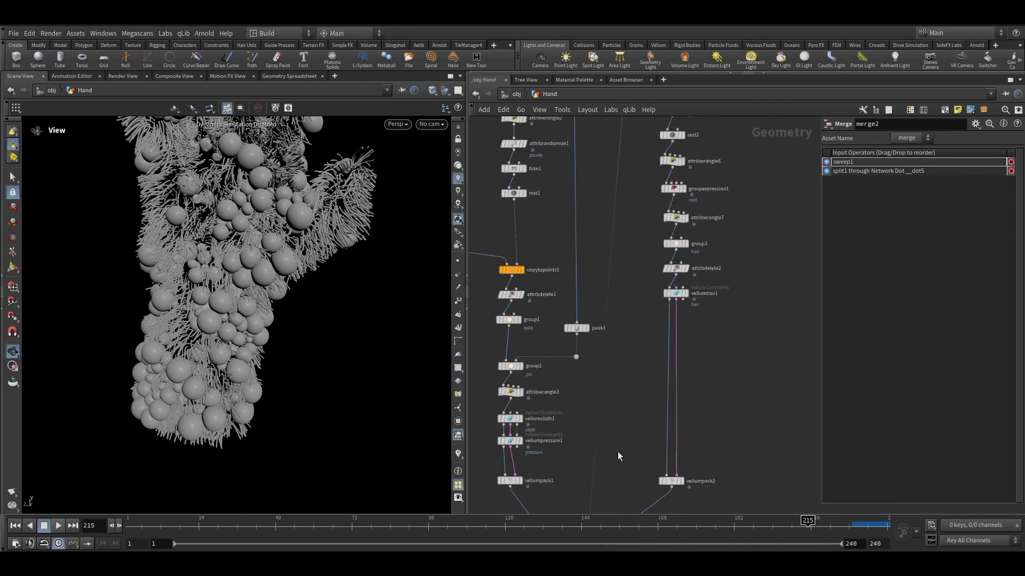
scroll(617, 452, "down", 3)
middle_click_drag(594, 366, 596, 183)
middle_click_drag(618, 439, 620, 424)
scroll(604, 281, "up", 2)
left_click(606, 285, "alt")
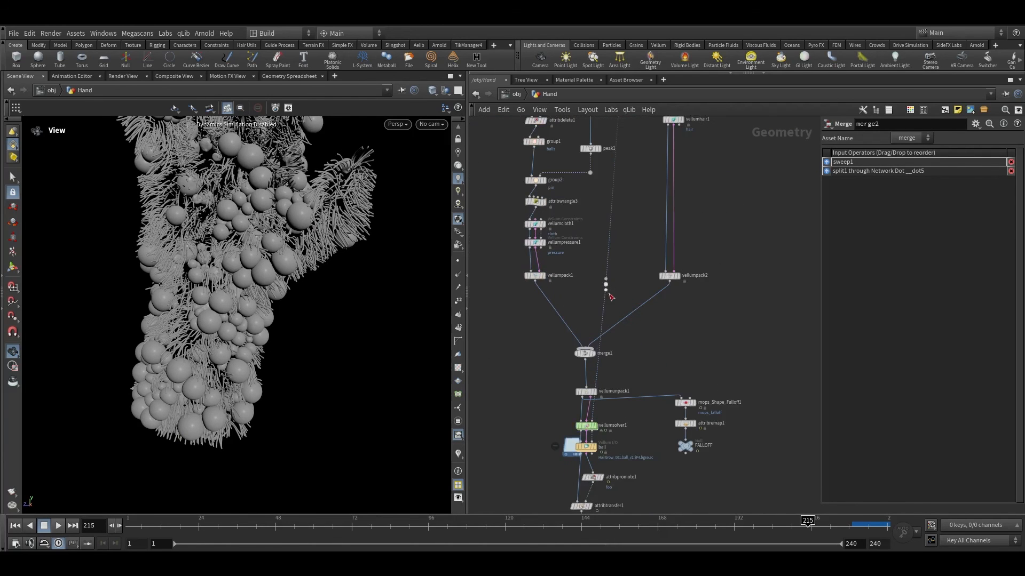
left_click(607, 289)
middle_click_drag(711, 399, 727, 298)
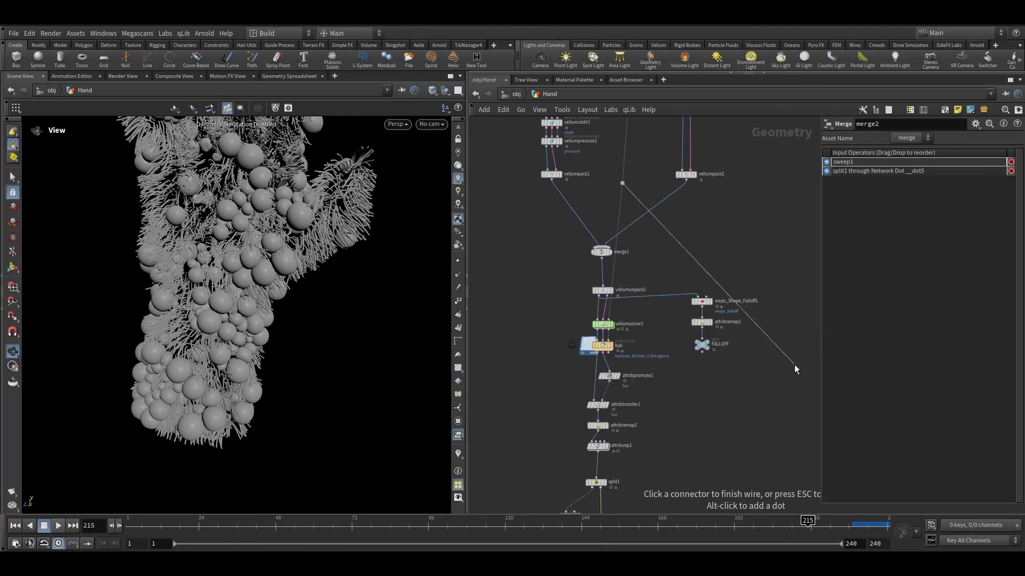
scroll(710, 328, "down", 3)
scroll(602, 362, "up", 4)
left_click(605, 365)
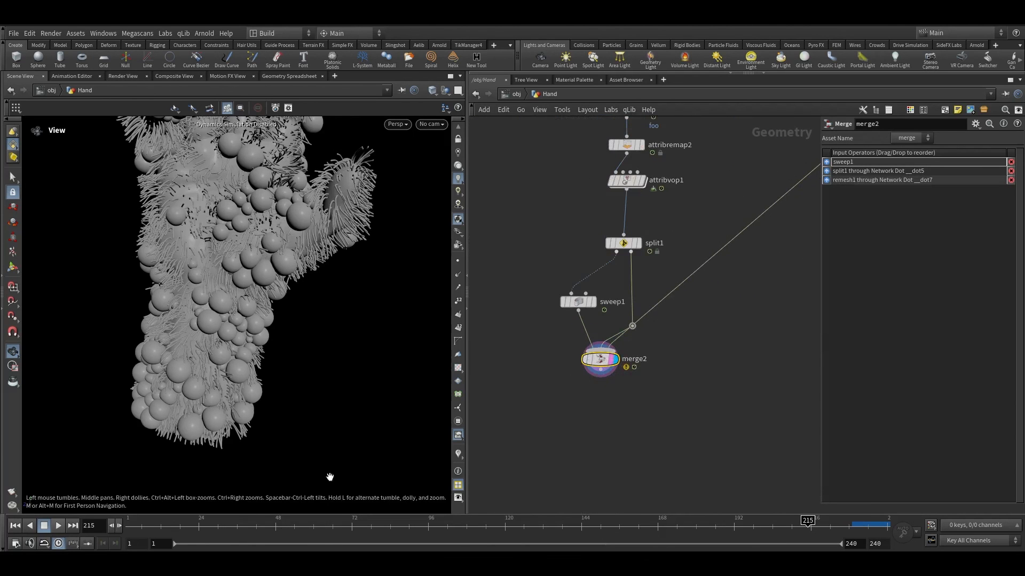
Step: Insert a Color node after the sweep and set its colour to red
key("Tab")
left_click(518, 339)
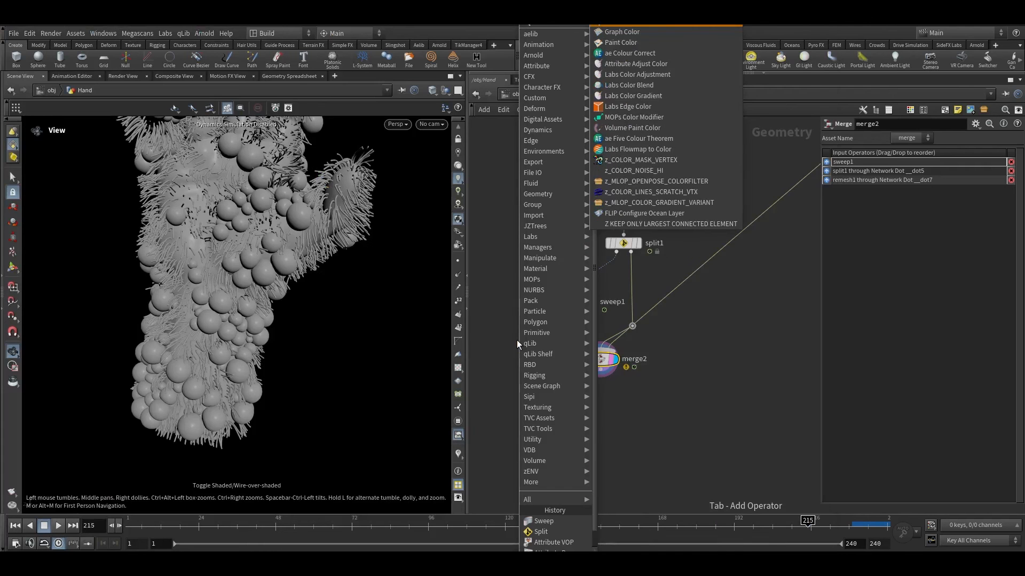
left_click(586, 332)
left_click(909, 221)
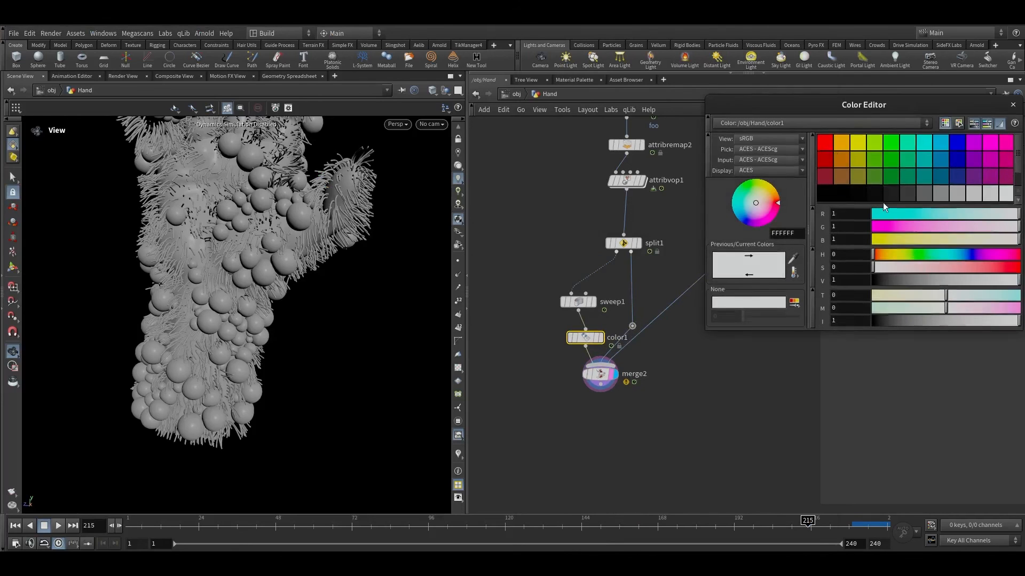
left_click(825, 142)
left_click(1013, 104)
Step: Copy the Color node onto the split's other branch and set that copy to green
scroll(514, 350, "up", 3)
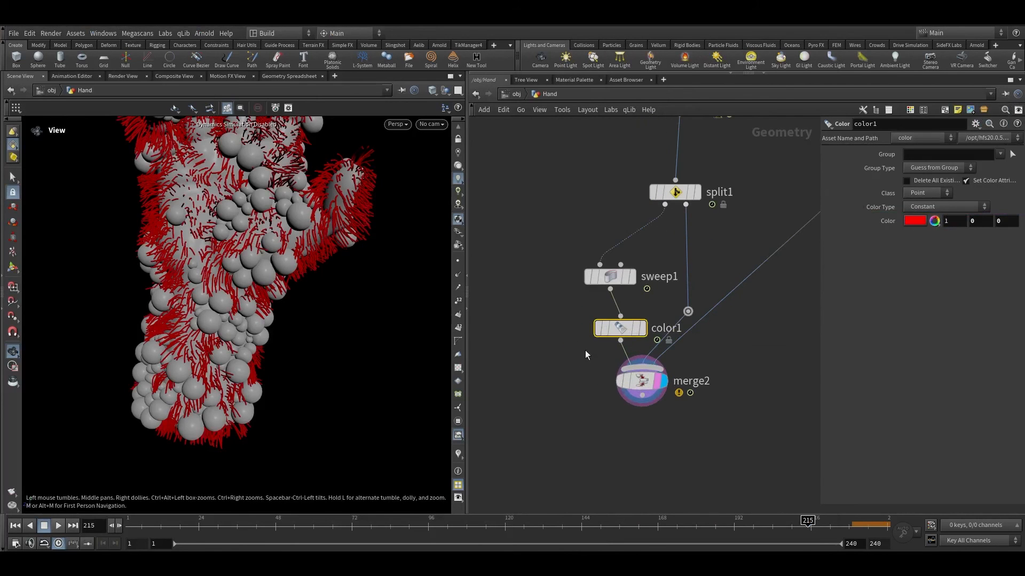
left_click_drag(620, 329, 689, 268, "alt")
left_click(907, 220)
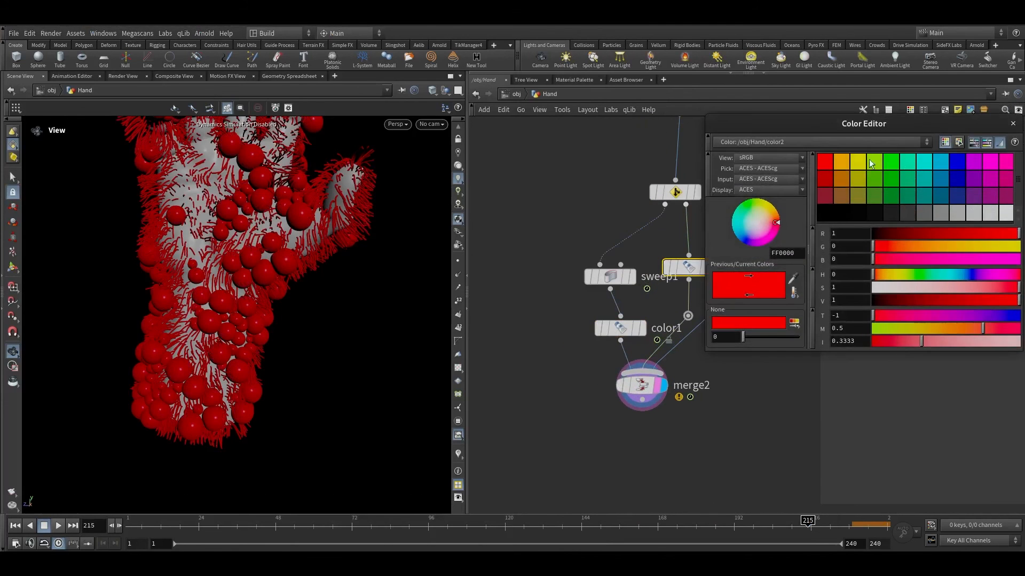
left_click(895, 167)
left_click(1013, 123)
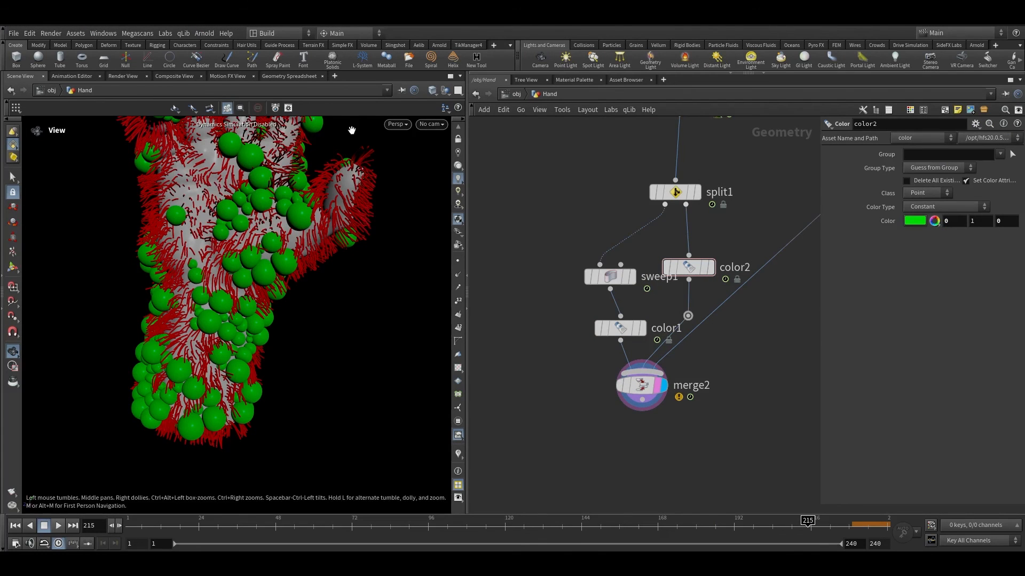
Step: Look through cam2 and scrub the timeline to review the coloured hand
left_click(432, 124)
left_click(439, 174)
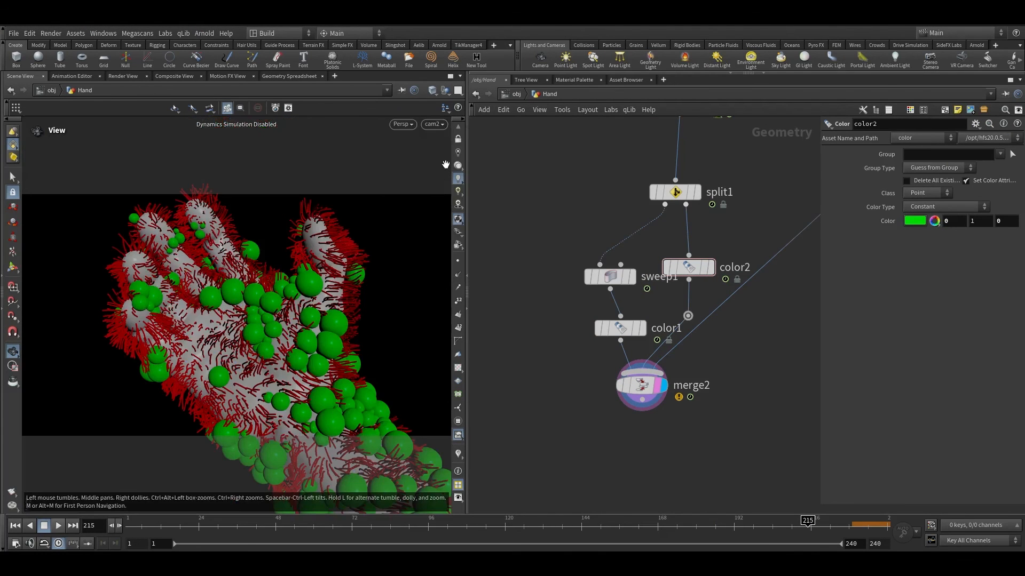
left_click_drag(233, 522, 355, 538)
left_click_drag(426, 528, 626, 507)
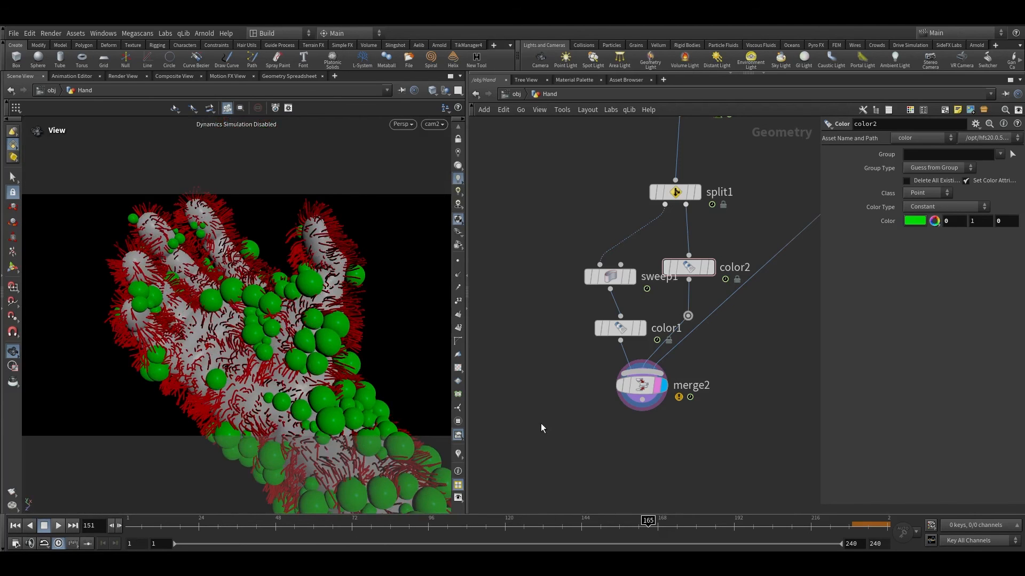
Step: Pan and zoom around the network to examine the overall node layout
key("shift+w")
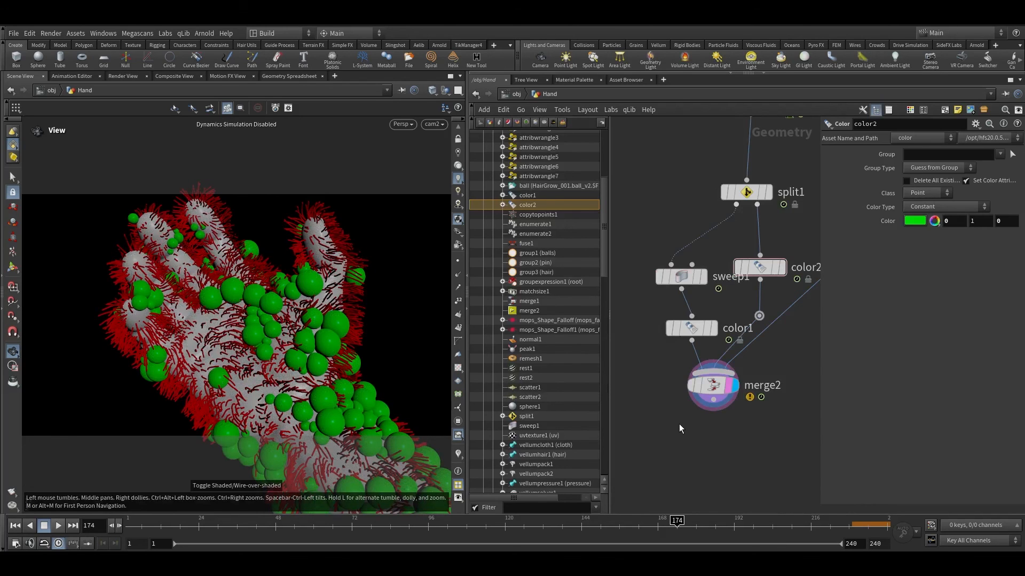
key("shift+w")
scroll(629, 331, "down", 5)
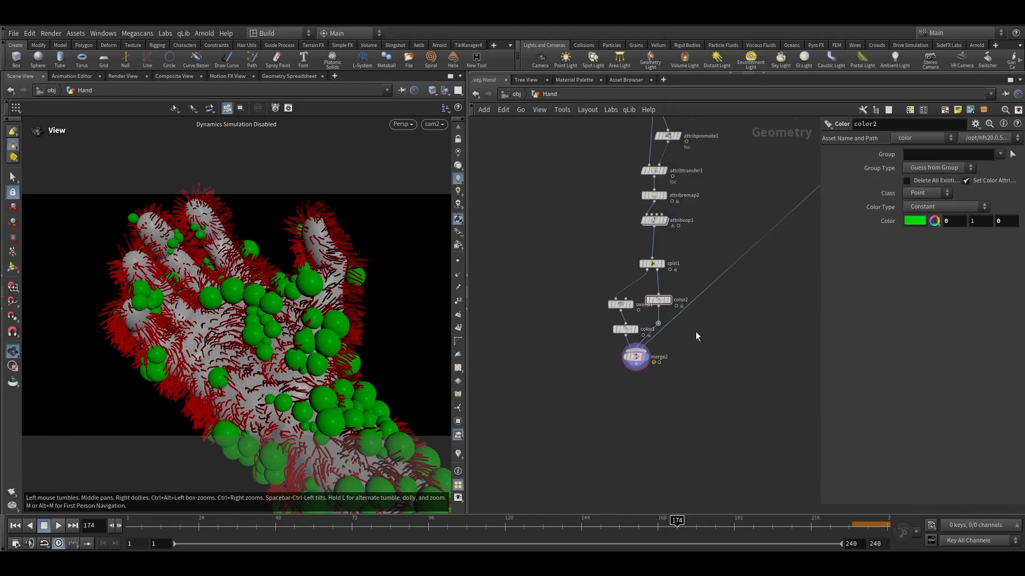
middle_click_drag(696, 336, 689, 481)
middle_click_drag(750, 249, 688, 454)
scroll(688, 236, "up", 4)
middle_click_drag(687, 236, 649, 474)
scroll(657, 256, "up", 2)
left_click_drag(681, 218, 539, 154)
scroll(753, 171, "down", 5)
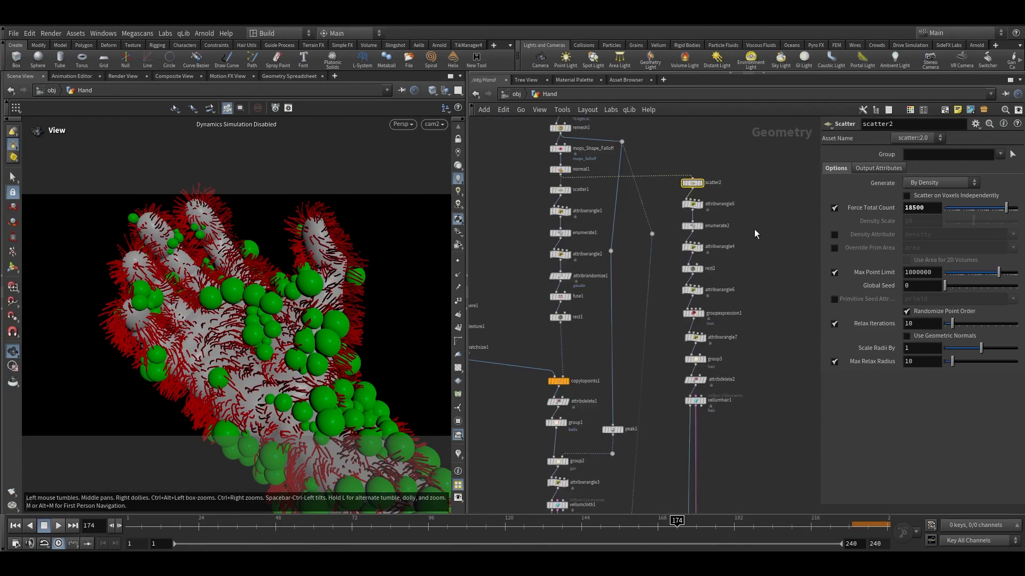
middle_click_drag(749, 266, 727, 139)
scroll(569, 320, "down", 2)
middle_click_drag(635, 366, 649, 239)
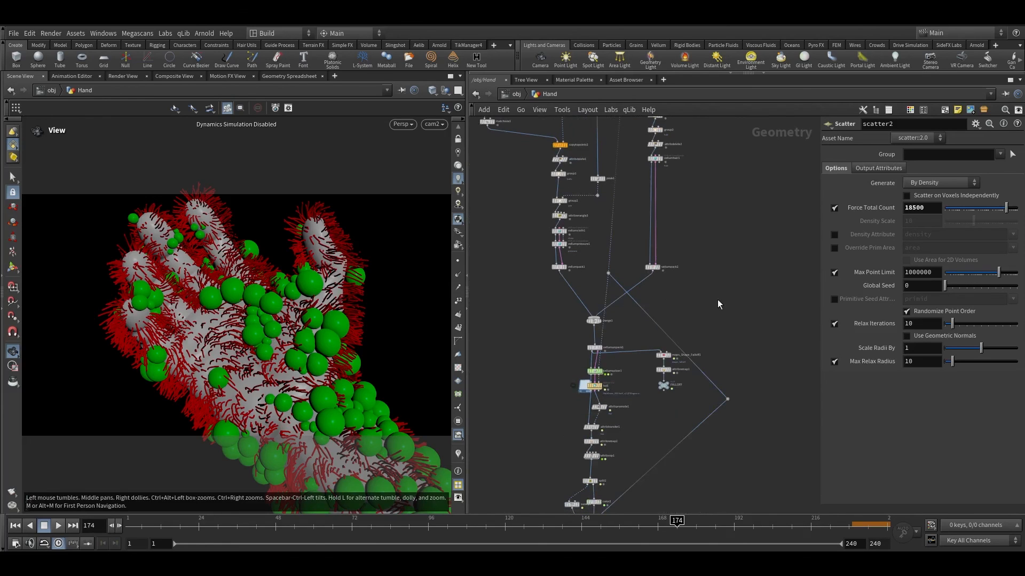
middle_click_drag(672, 443, 723, 237)
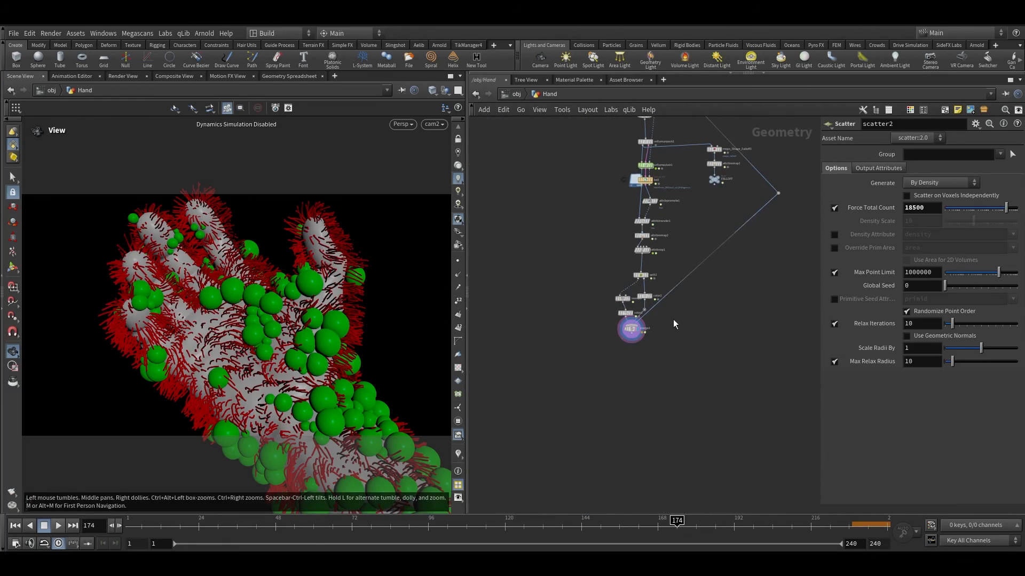
scroll(665, 333, "up", 3)
mouse_move(603, 325)
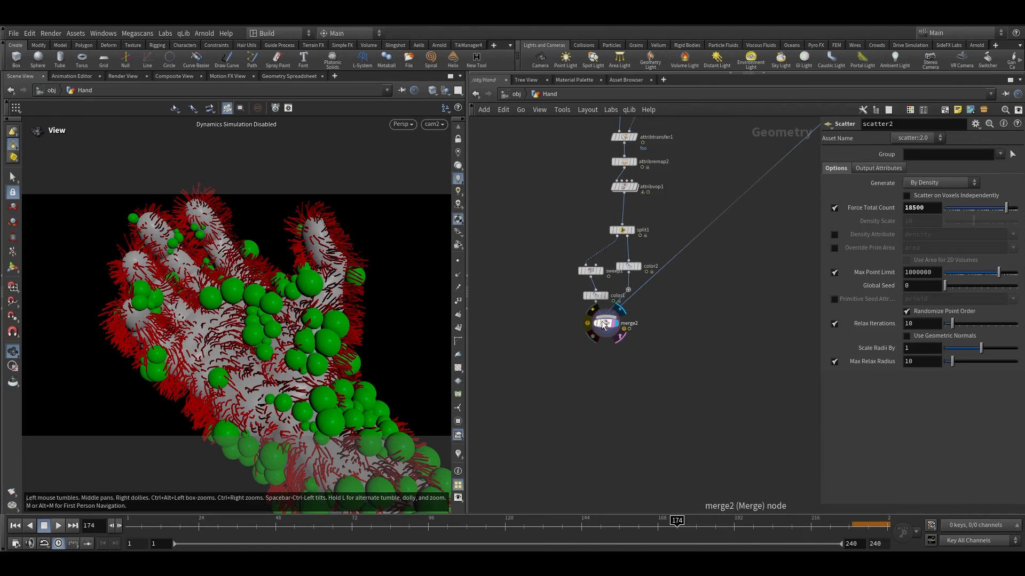
Step: Move the merge node further down beneath the colour nodes
left_click_drag(604, 327, 626, 363)
left_click_drag(680, 422, 569, 343)
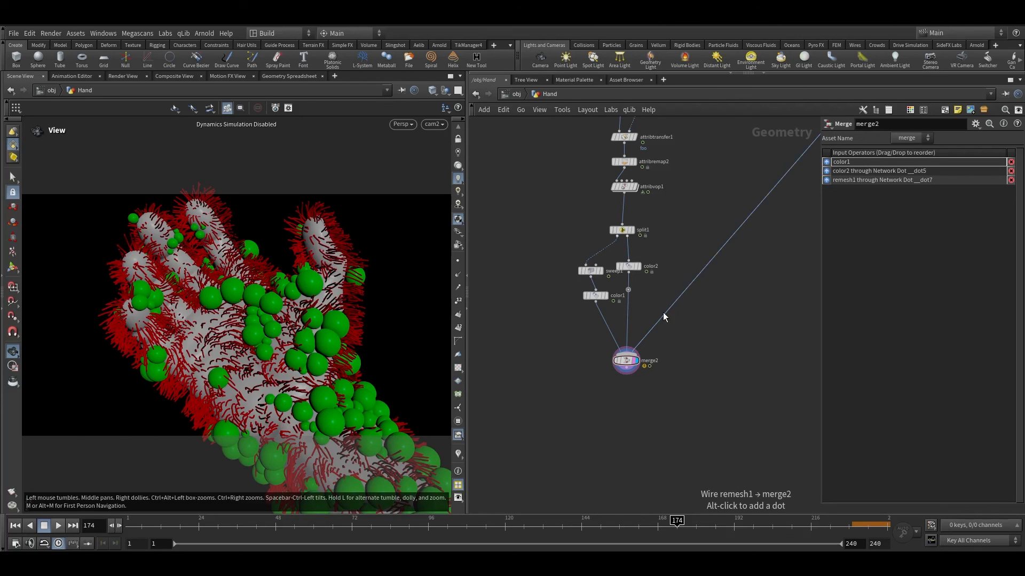
middle_click_drag(704, 294, 543, 503)
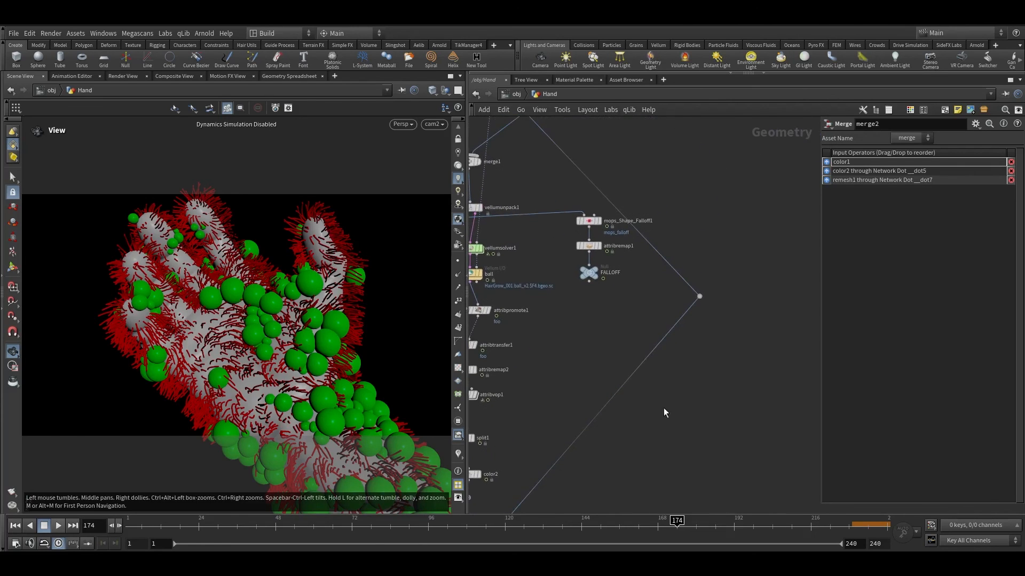